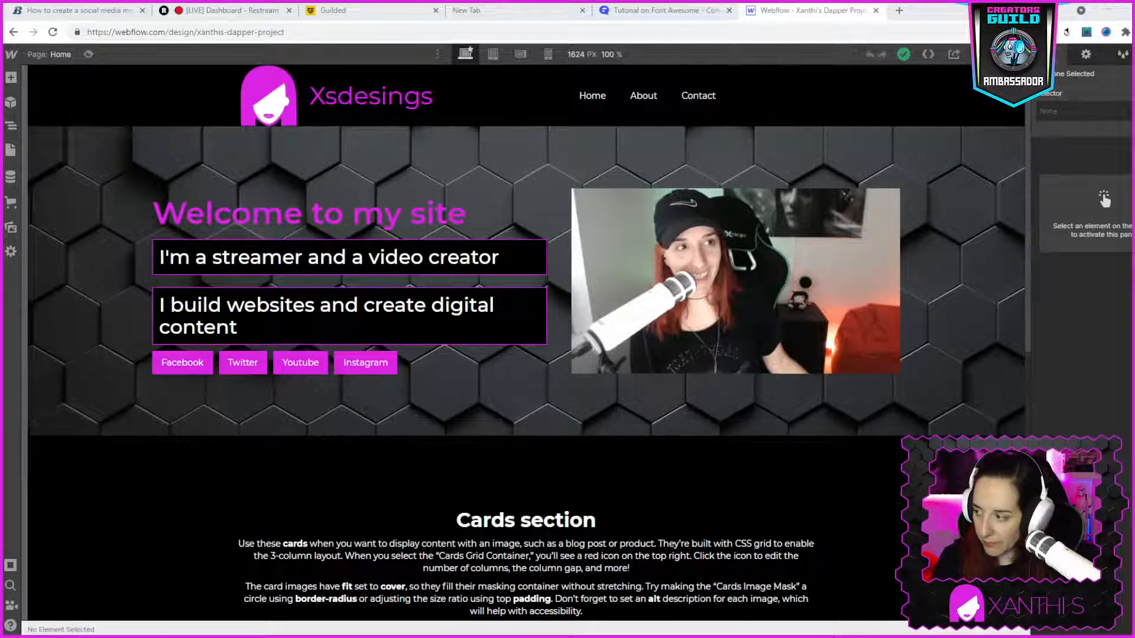
# - Open the existing live website xsdesigns.se in a new browser tab
pyautogui.click(899, 10)
pyautogui.write('x')
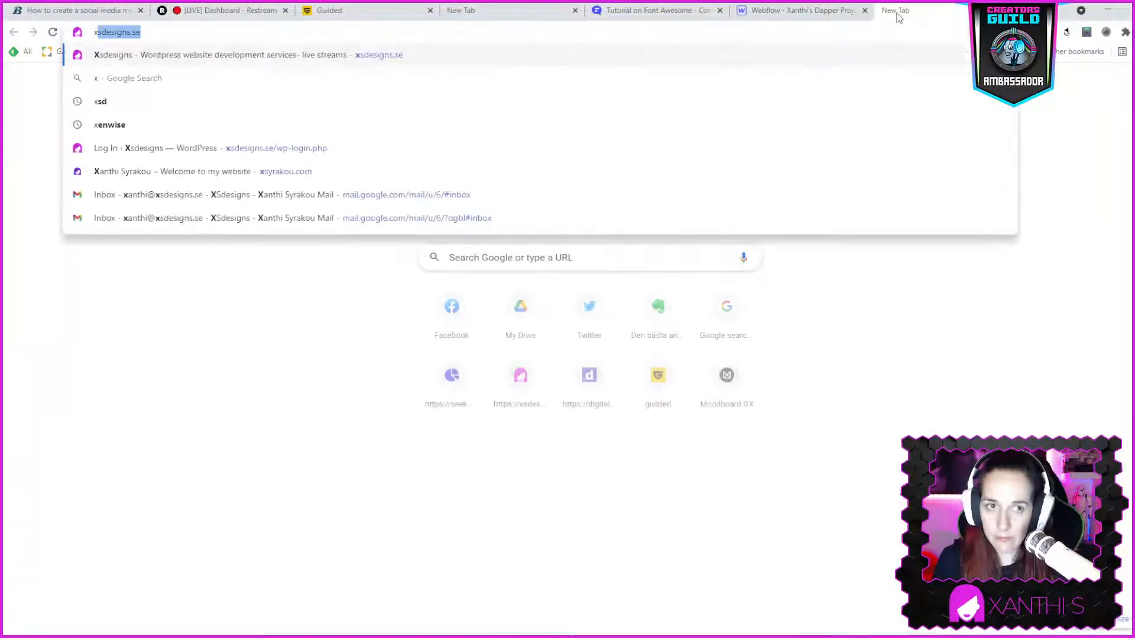
pyautogui.write('s')
pyautogui.press('Return')
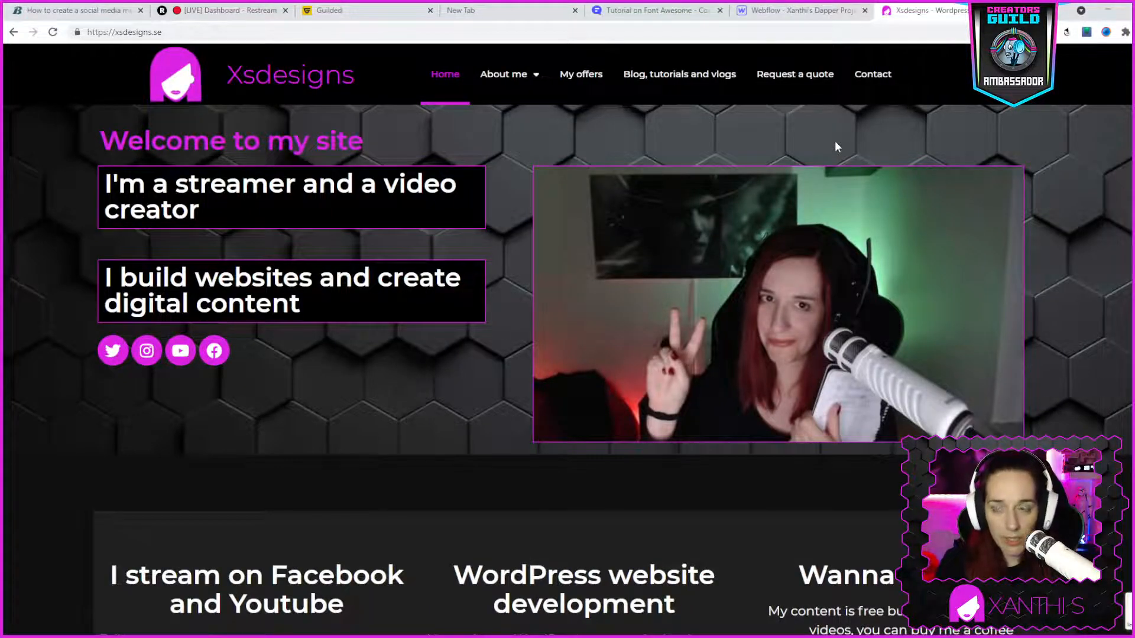
# - Examine the live home page's hero, its three-column cards and the sections beneath them as a reference for the rebuild
pyautogui.scroll(-9, 619, 346)
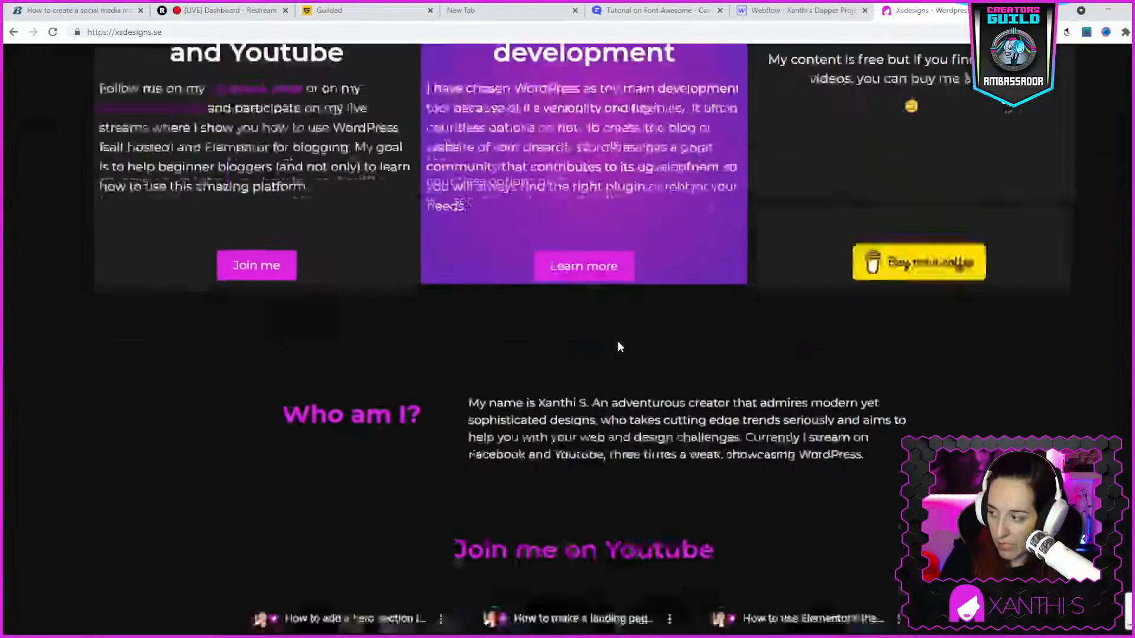
pyautogui.scroll(-10, 619, 346)
pyautogui.scroll(7, 619, 347)
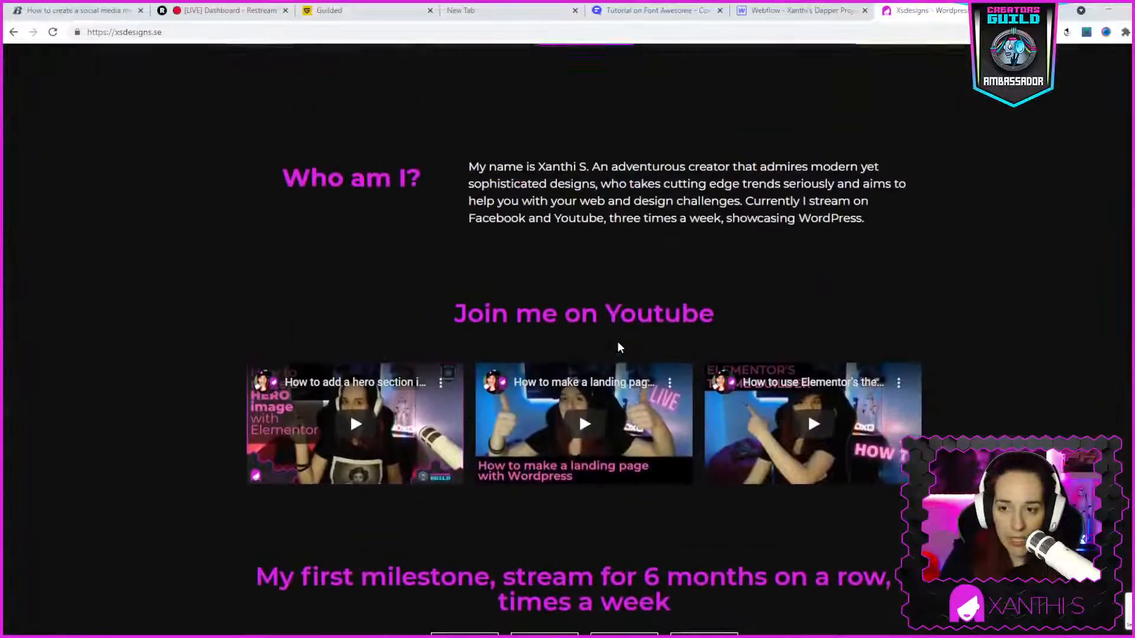
pyautogui.scroll(8, 619, 346)
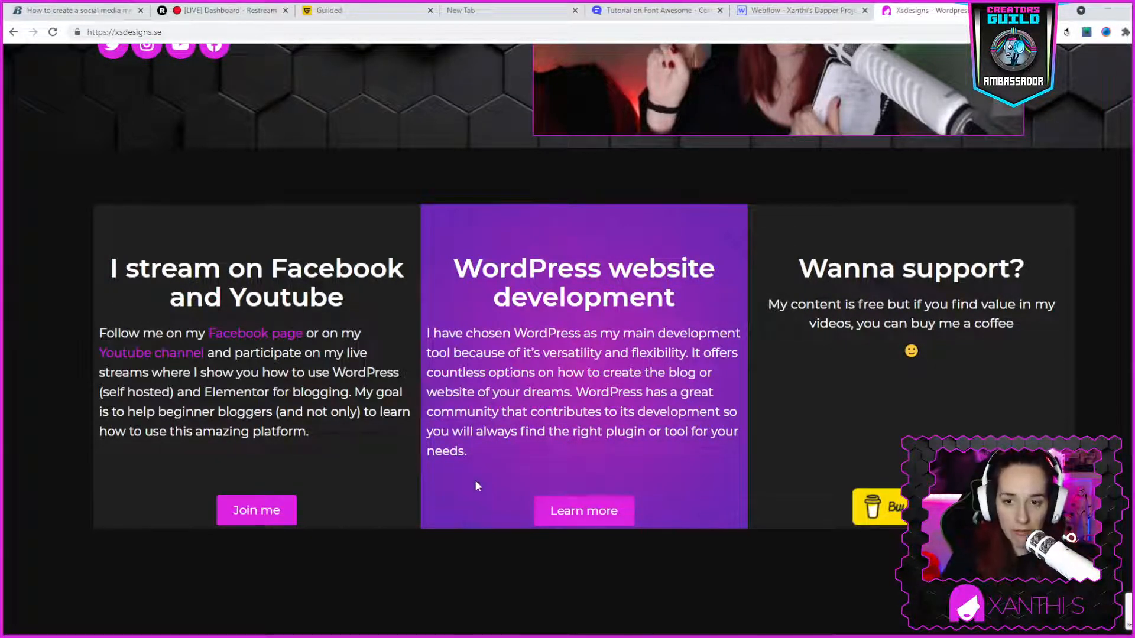
pyautogui.scroll(3, 476, 480)
pyautogui.scroll(2, 483, 359)
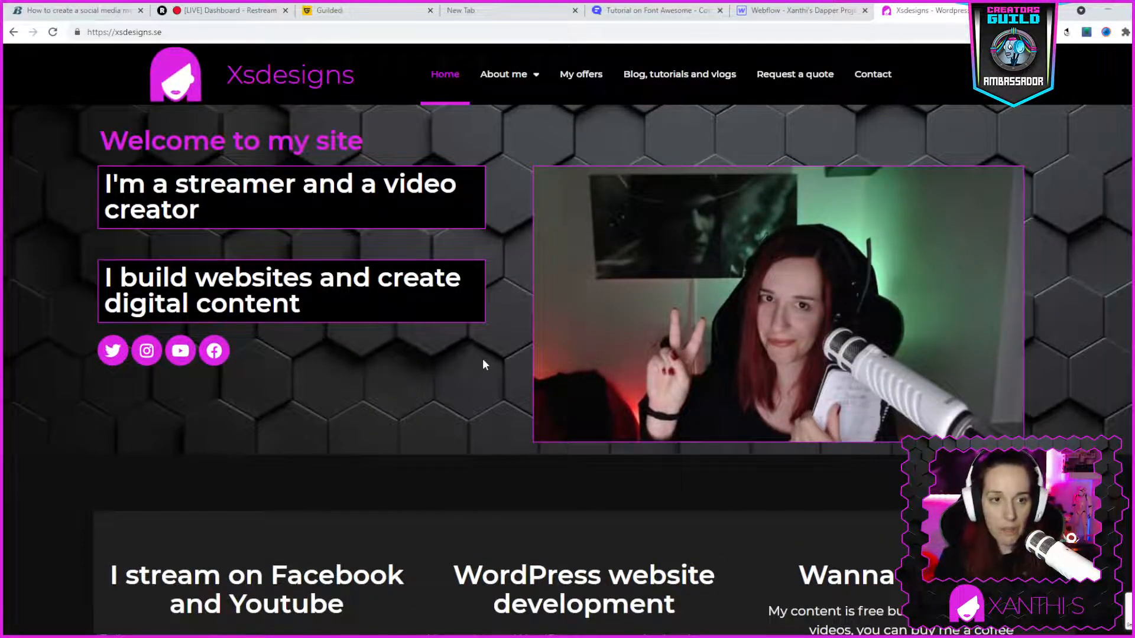
pyautogui.scroll(-2, 484, 355)
pyautogui.scroll(-3, 461, 425)
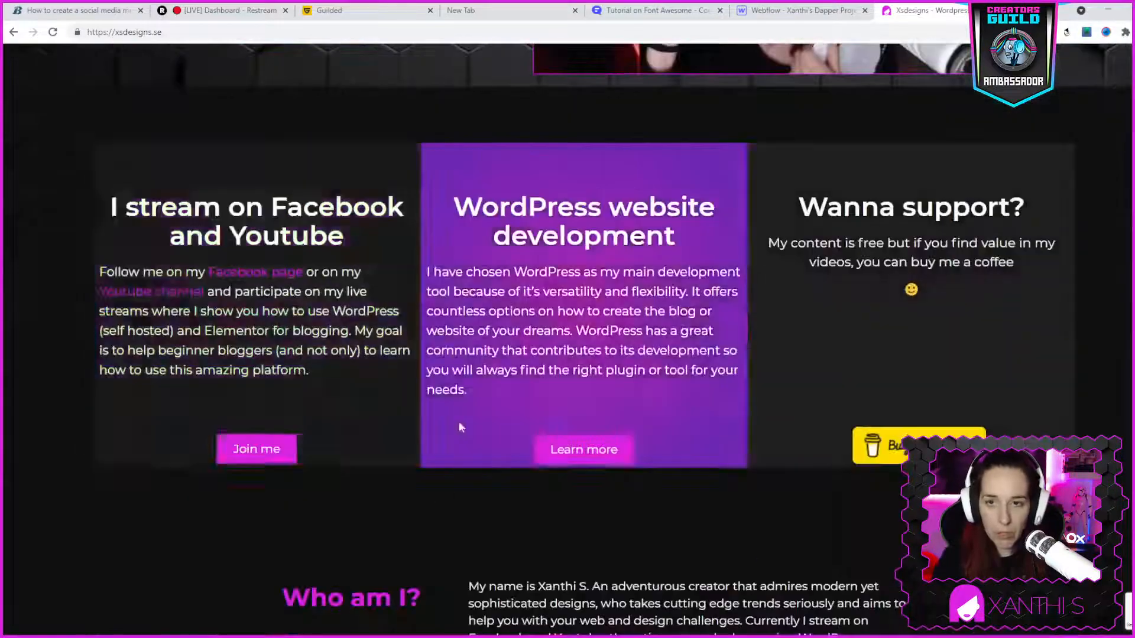
pyautogui.scroll(3, 461, 426)
# - Compare the hero and Cards section of the Webflow project with the top of the live site's home page
pyautogui.click(798, 10)
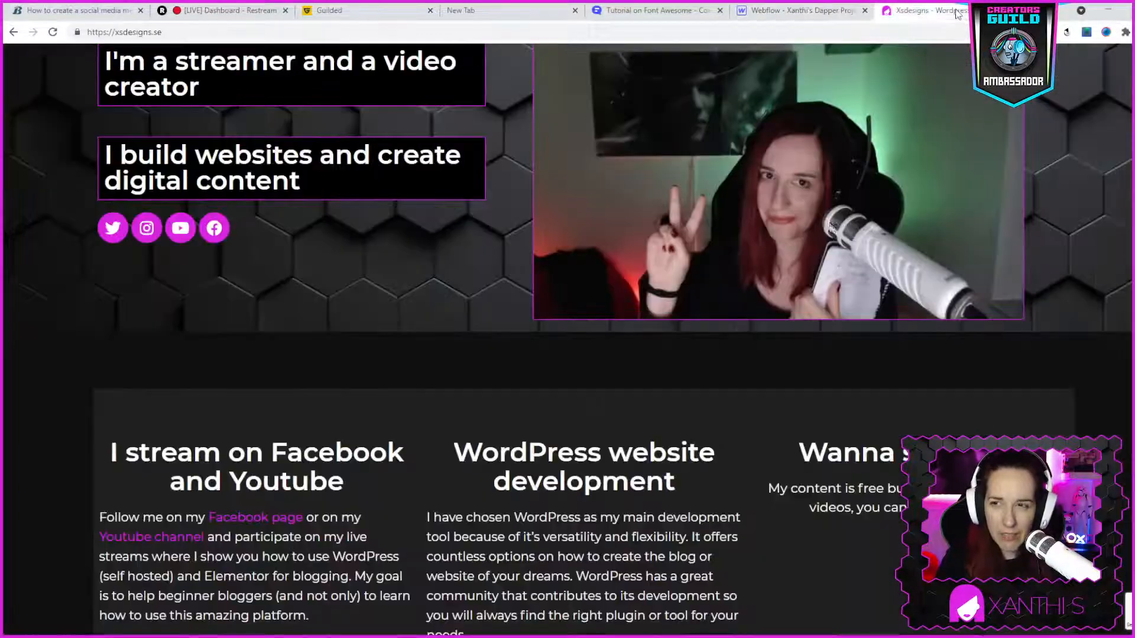
pyautogui.click(923, 10)
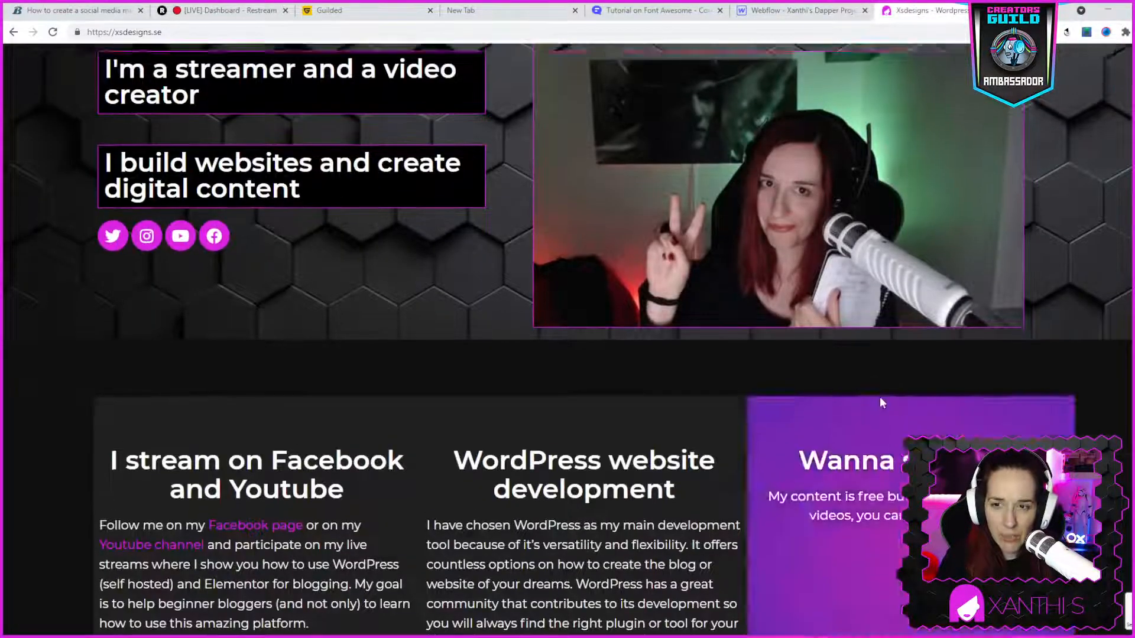
pyautogui.scroll(2, 777, 337)
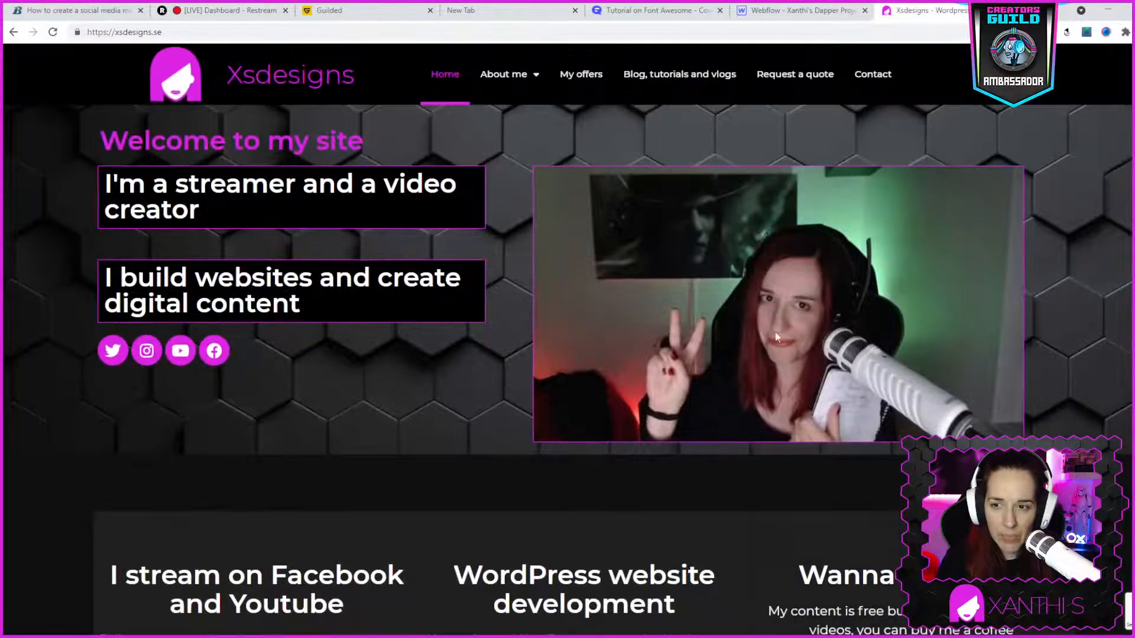
pyautogui.click(795, 10)
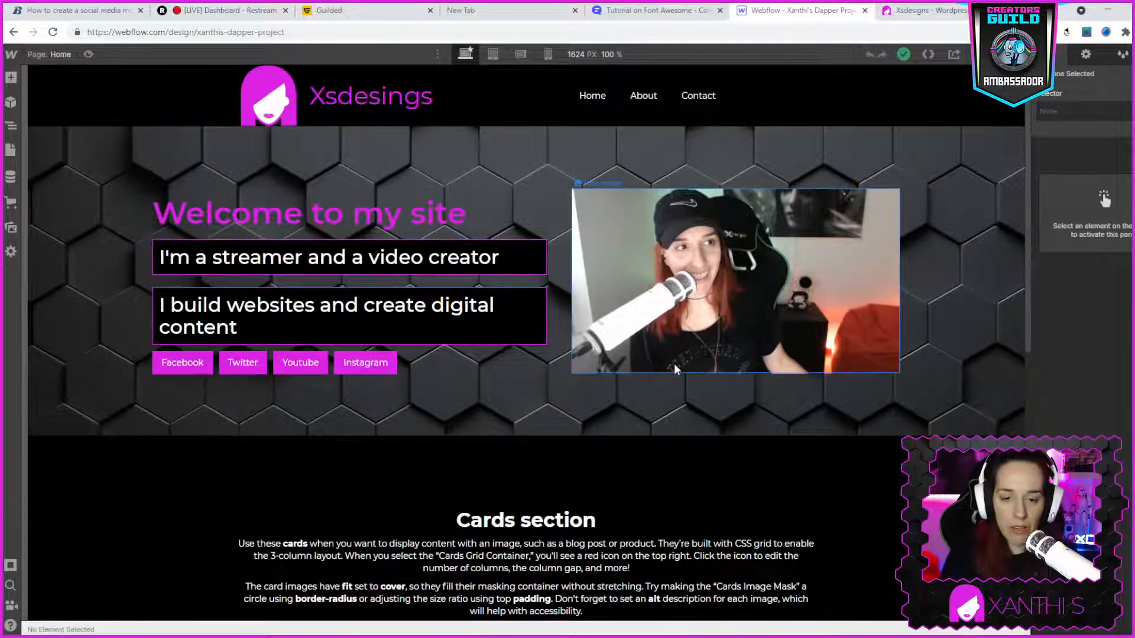
pyautogui.scroll(-2, 686, 375)
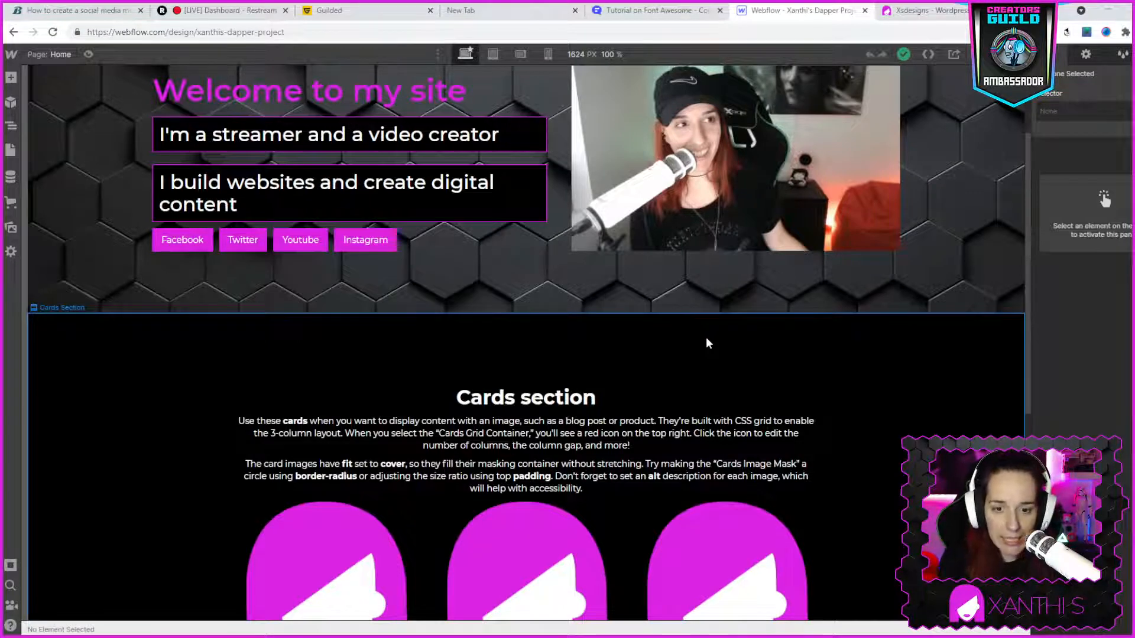
pyautogui.scroll(-4, 706, 343)
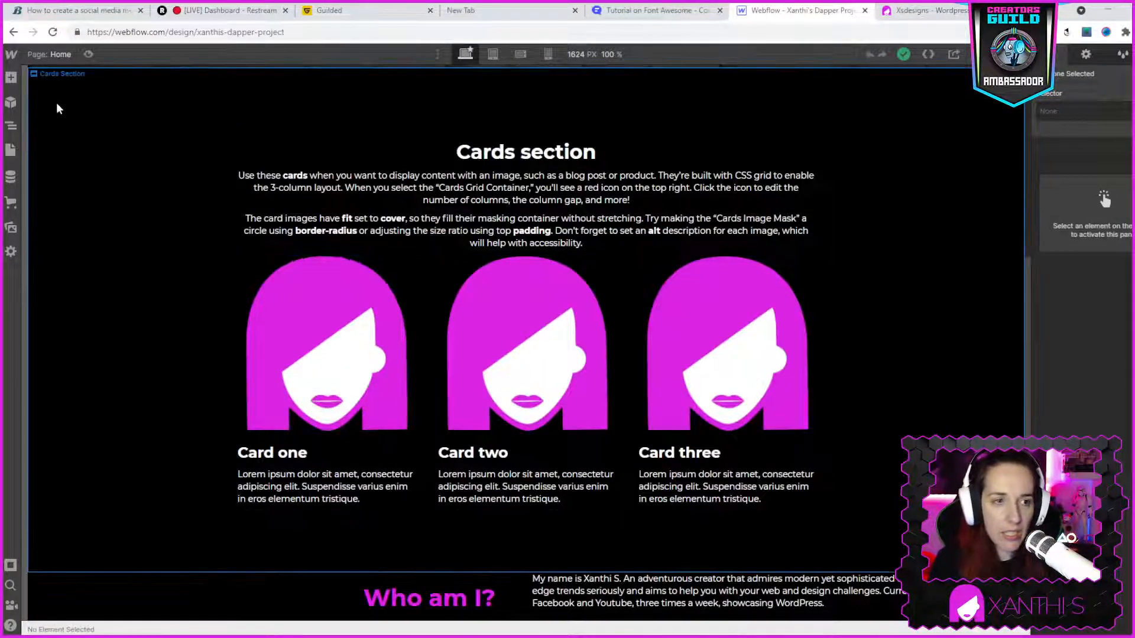
# - Look through Webflow's addable elements and prebuilt layouts, and check them against the three cards on the live site
pyautogui.click(9, 80)
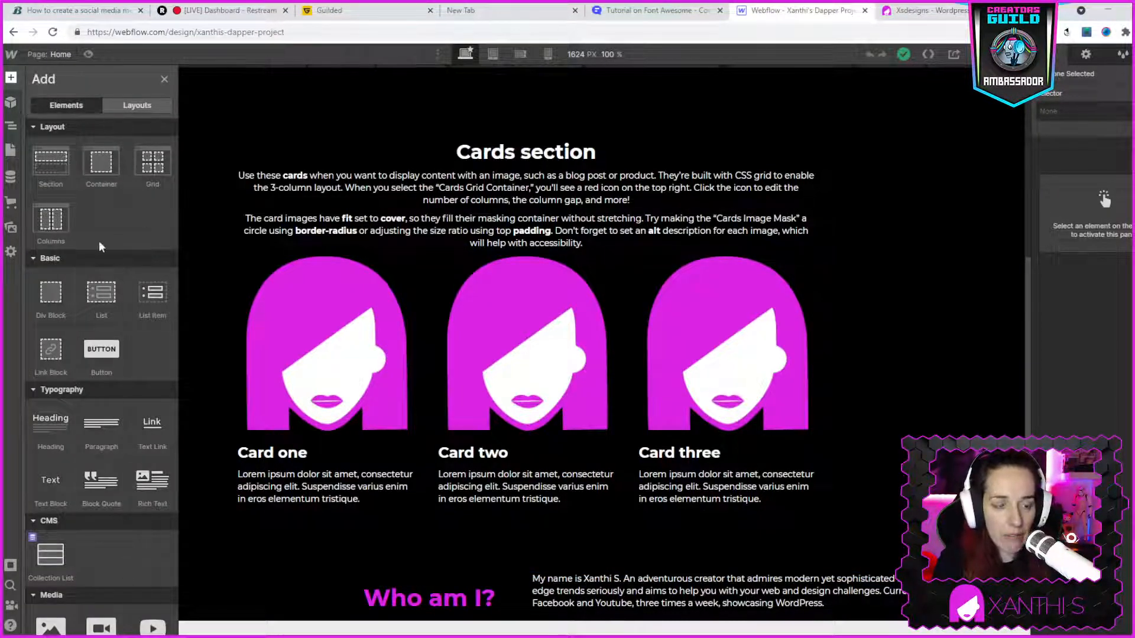
pyautogui.scroll(-3, 99, 247)
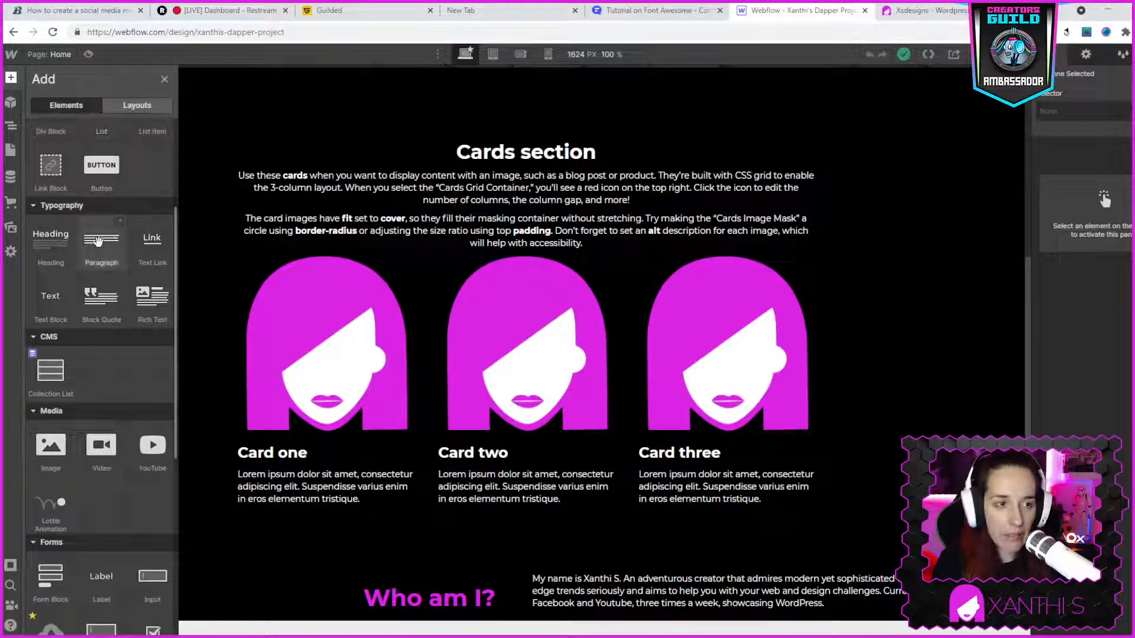
pyautogui.click(133, 109)
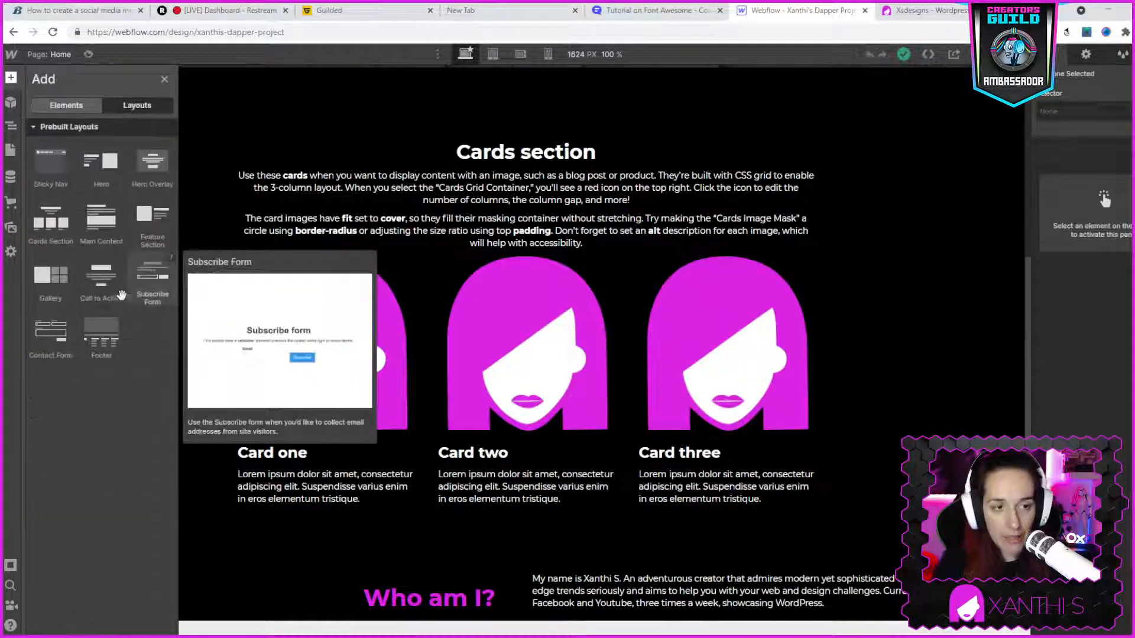
pyautogui.moveTo(43, 222)
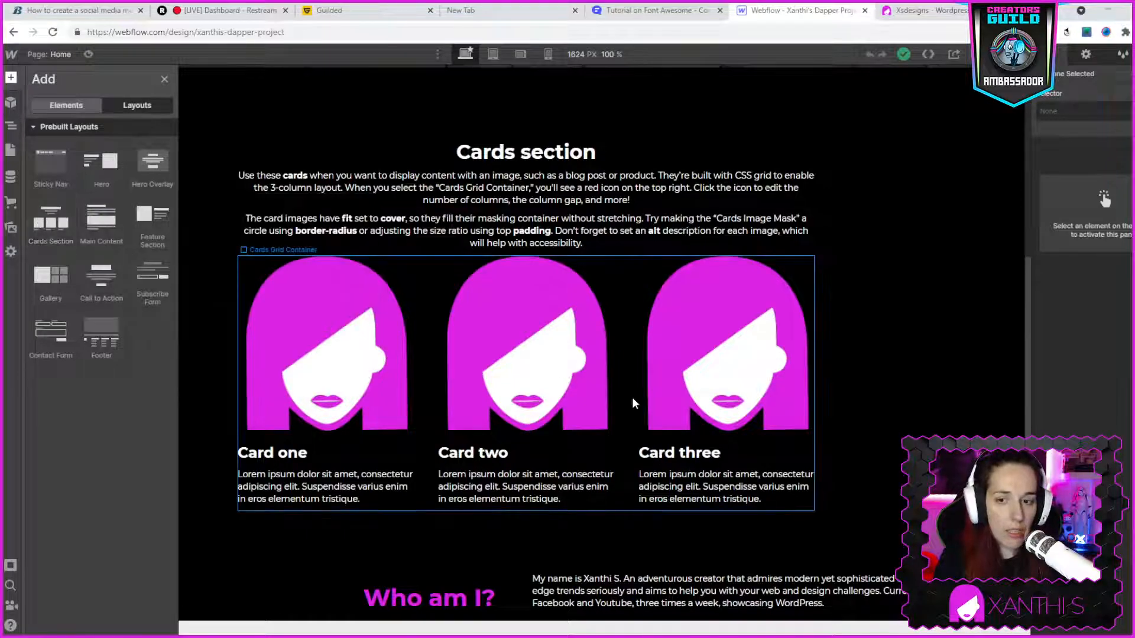
pyautogui.click(927, 8)
pyautogui.scroll(-6, 757, 451)
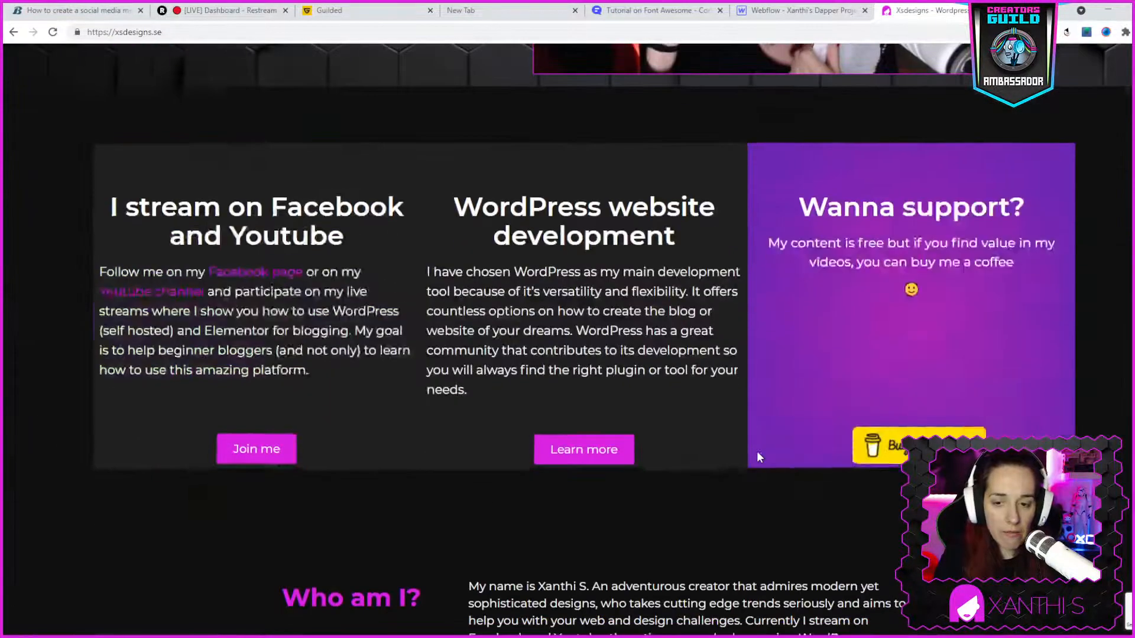
pyautogui.click(774, 10)
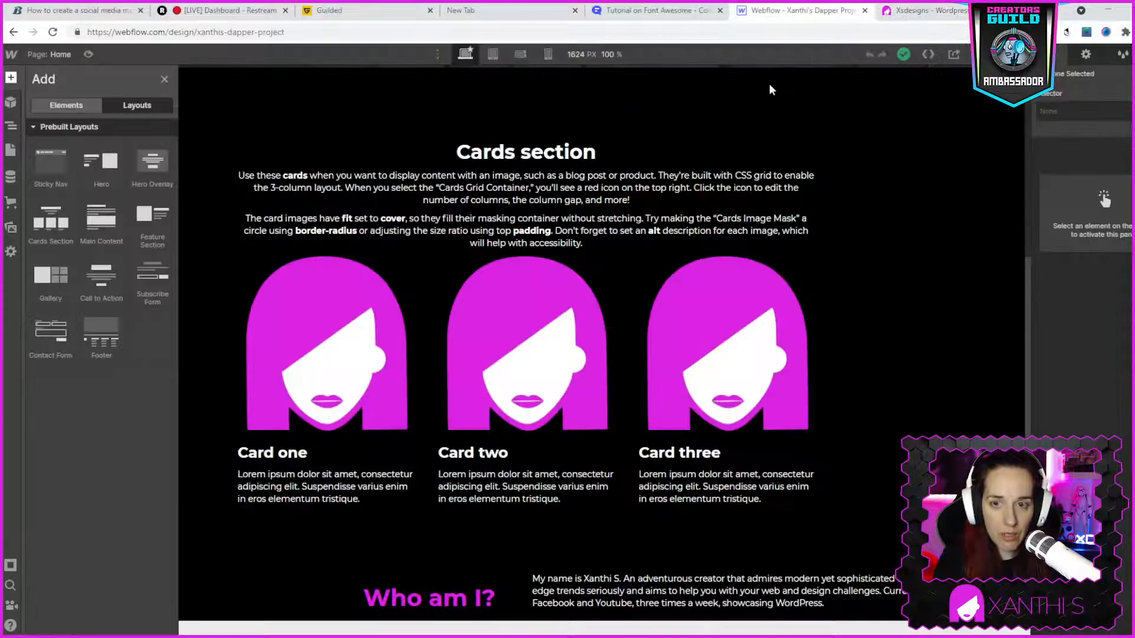
# - Try deleting the image of the first card in the Cards section, and undo the deletion
pyautogui.click(360, 345)
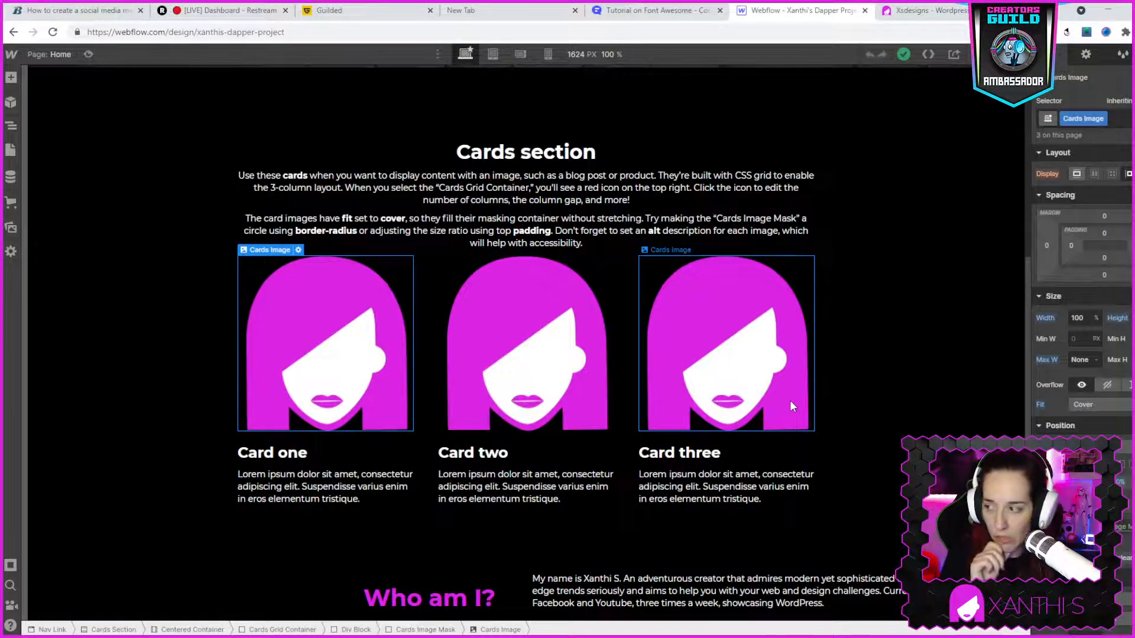
pyautogui.press('Delete')
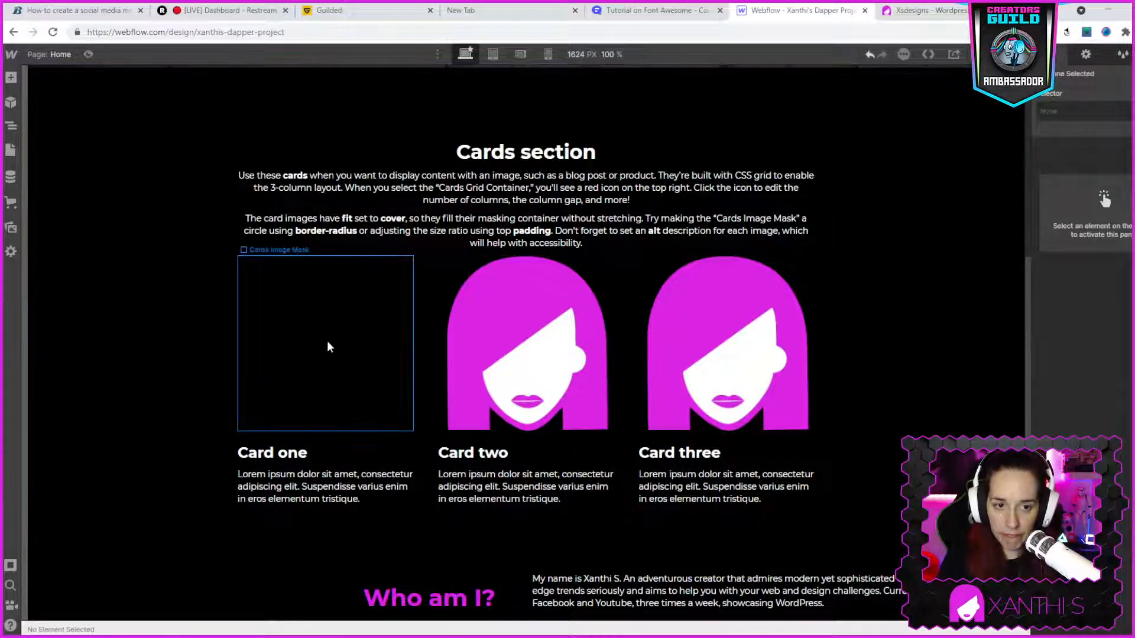
pyautogui.click(302, 353)
pyautogui.hotkey('ctrl', 'z')
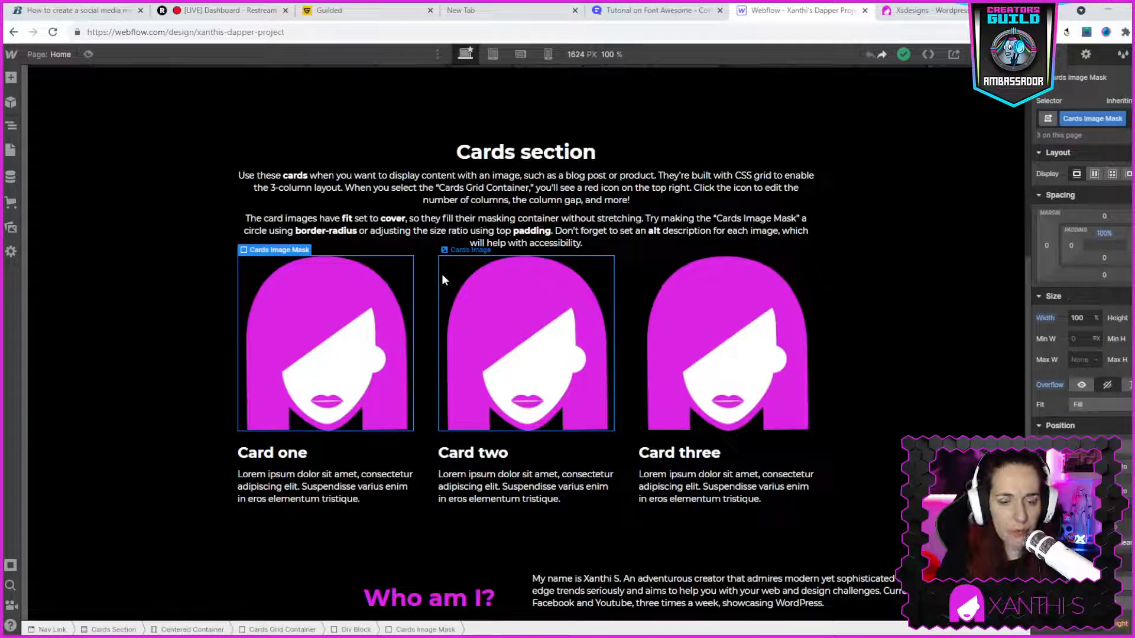
# - Replace the "Card one" heading with "I stream on Facebook and Youtube", copied from the first card on the live site
pyautogui.click(265, 475)
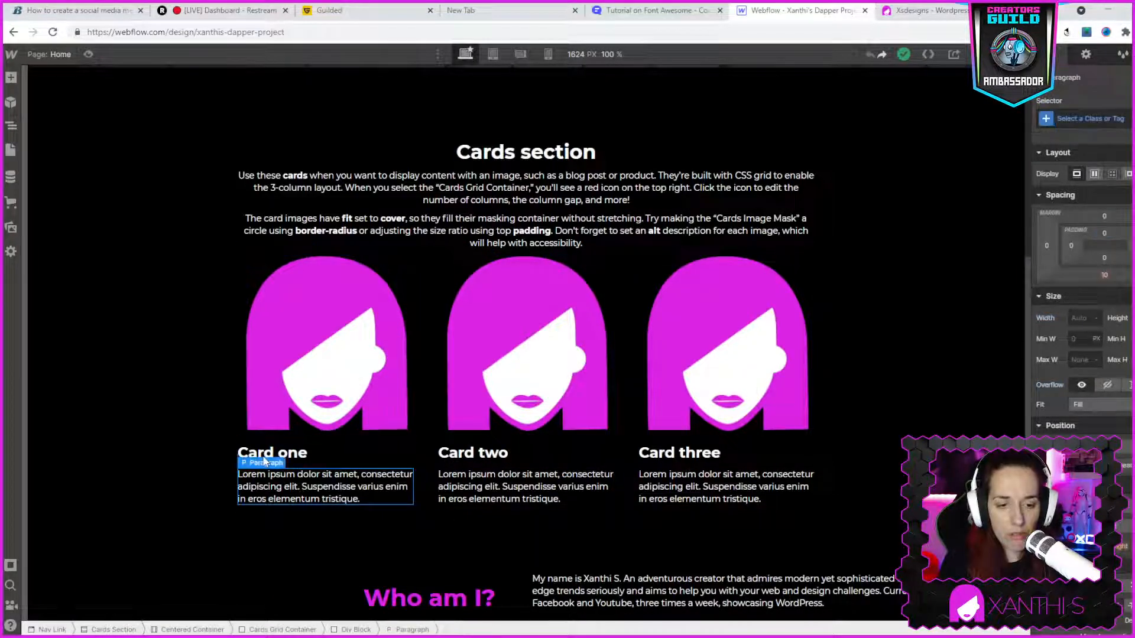
pyautogui.click(264, 459)
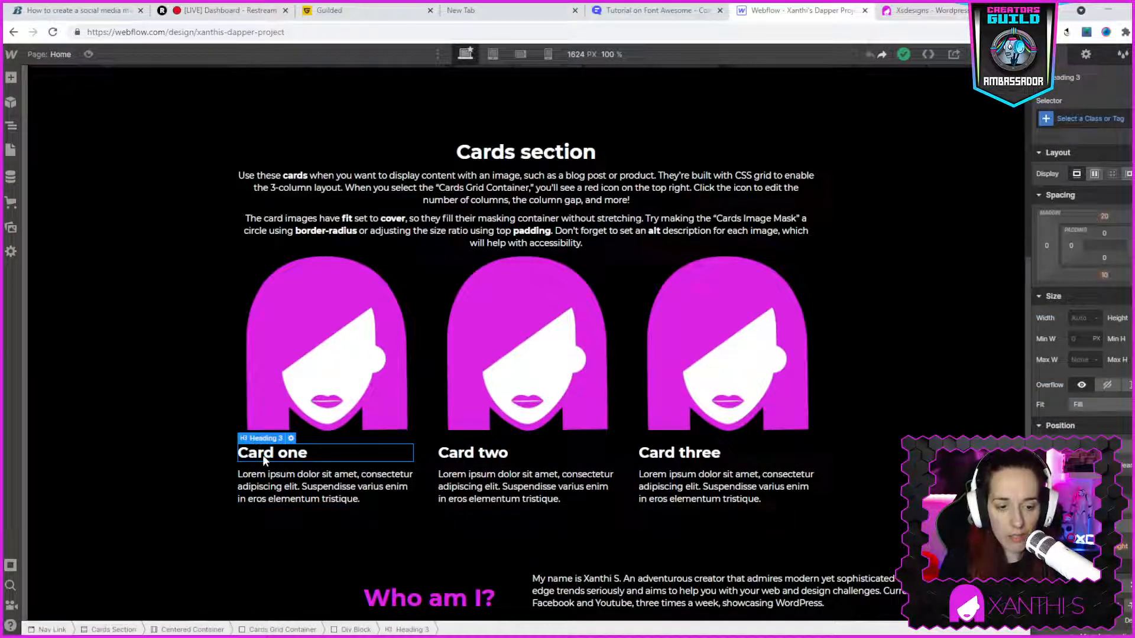
pyautogui.click(925, 10)
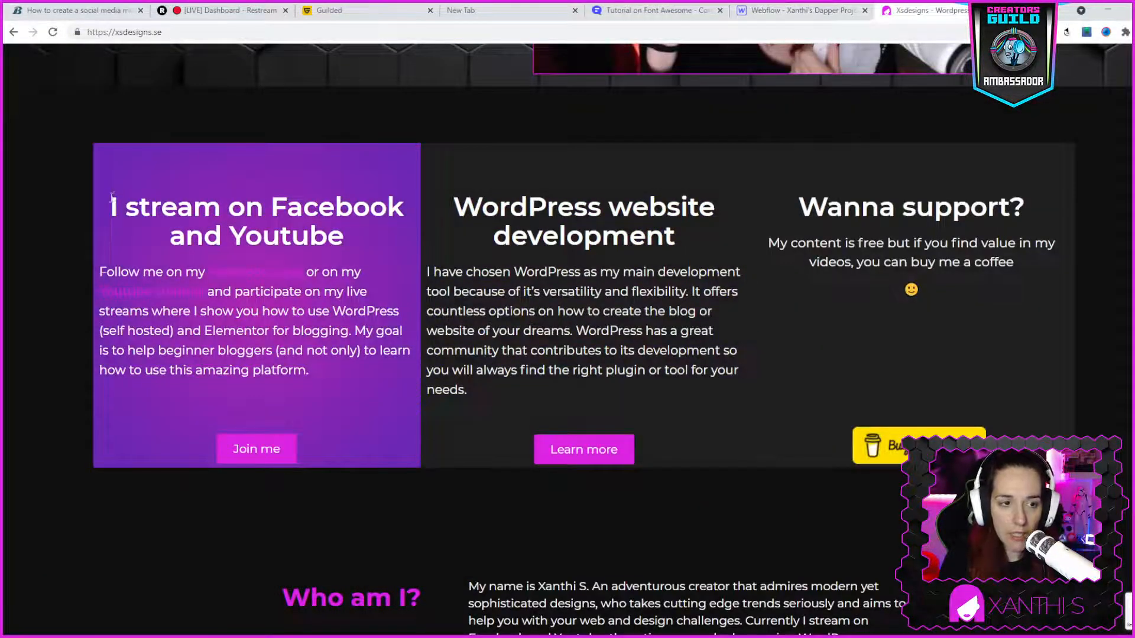
pyautogui.moveTo(111, 199); pyautogui.dragTo(345, 230)
pyautogui.hotkey('ctrl', 'c')
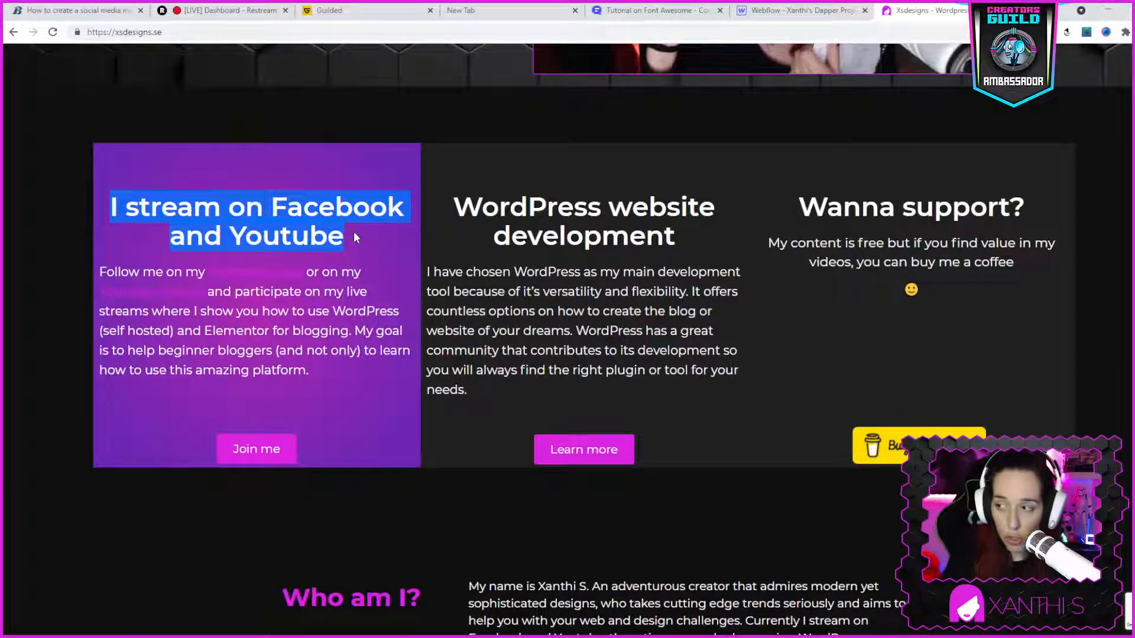
pyautogui.click(762, 8)
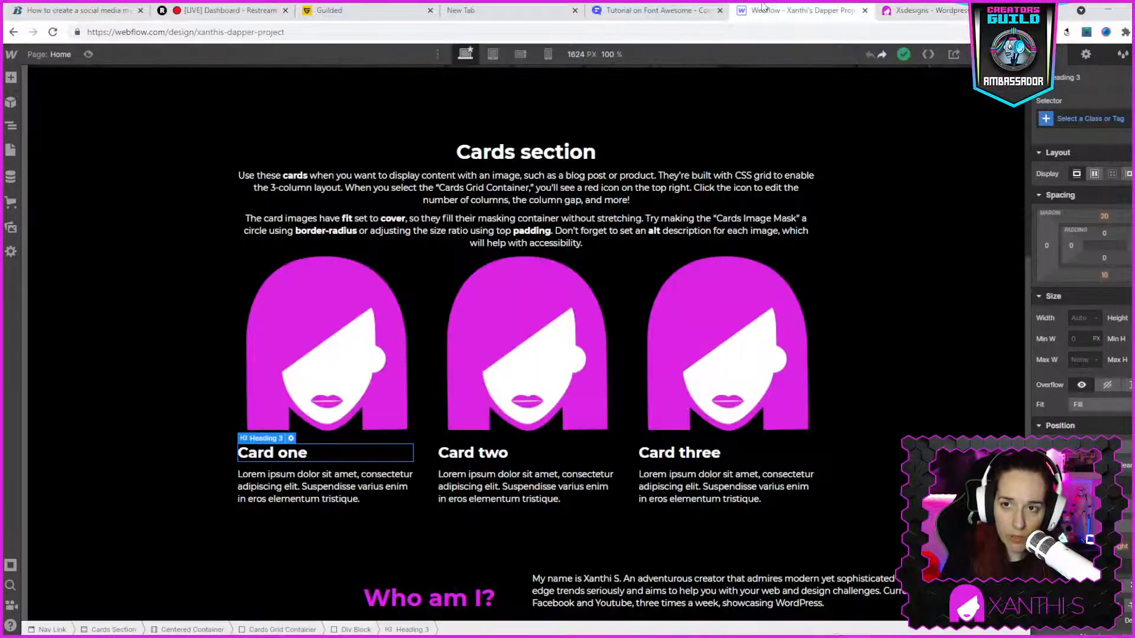
pyautogui.doubleClick(257, 454)
pyautogui.hotkey('ctrl', 'a')
pyautogui.hotkey('ctrl', 'v')
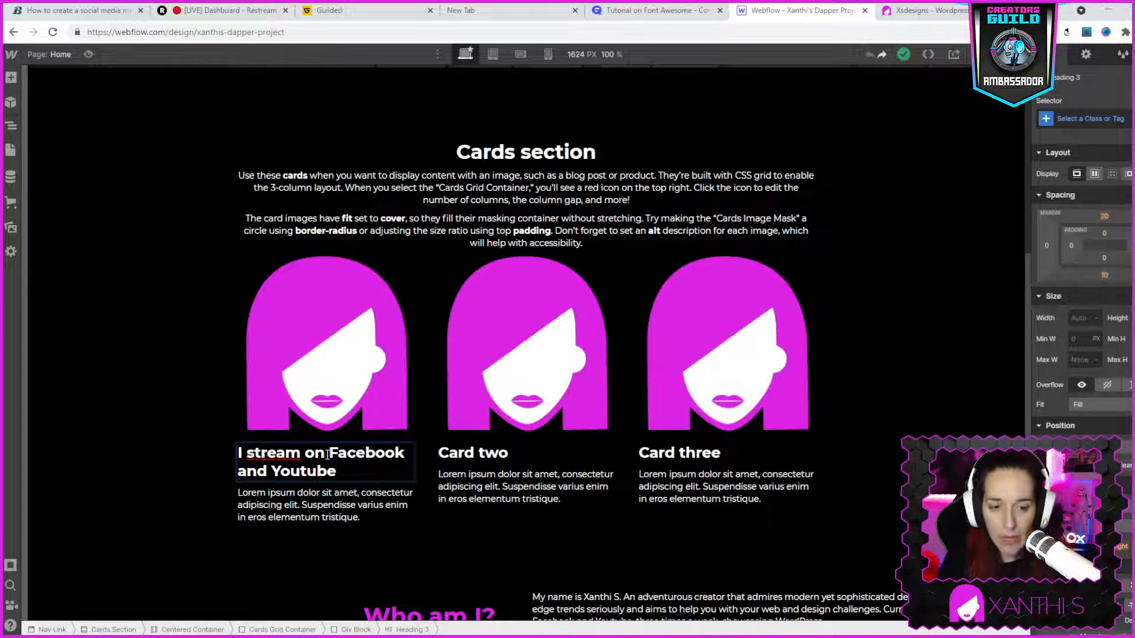
# - Swap the platform names in the first card's heading so it reads "I stream on Youtube and Facebook"
pyautogui.moveTo(328, 453); pyautogui.dragTo(349, 467)
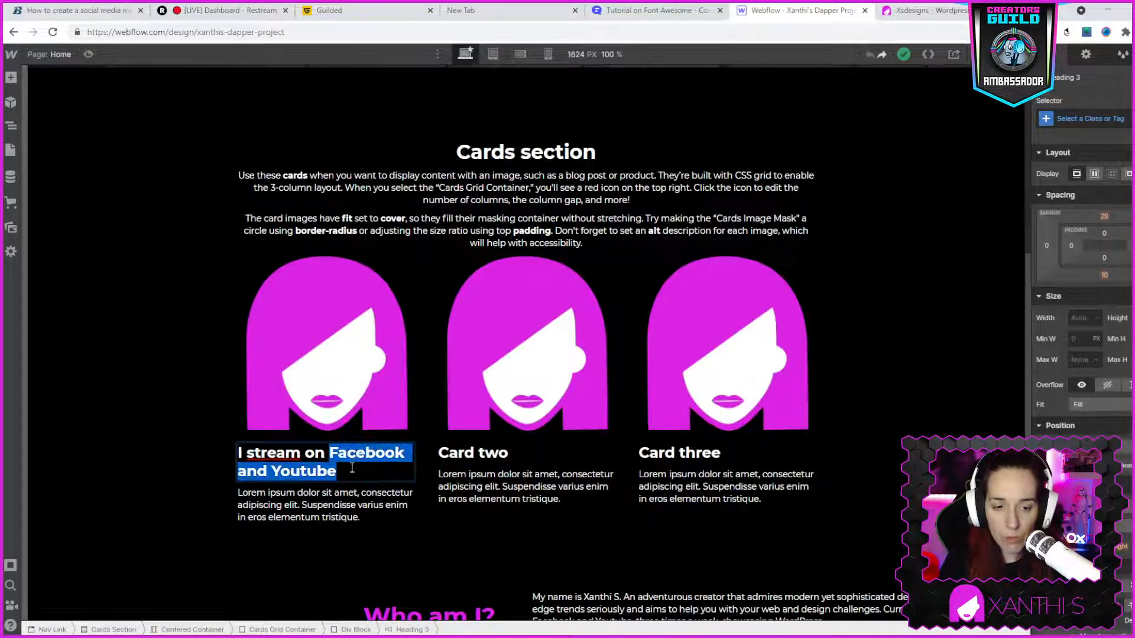
pyautogui.click(348, 465)
pyautogui.doubleClick(349, 460)
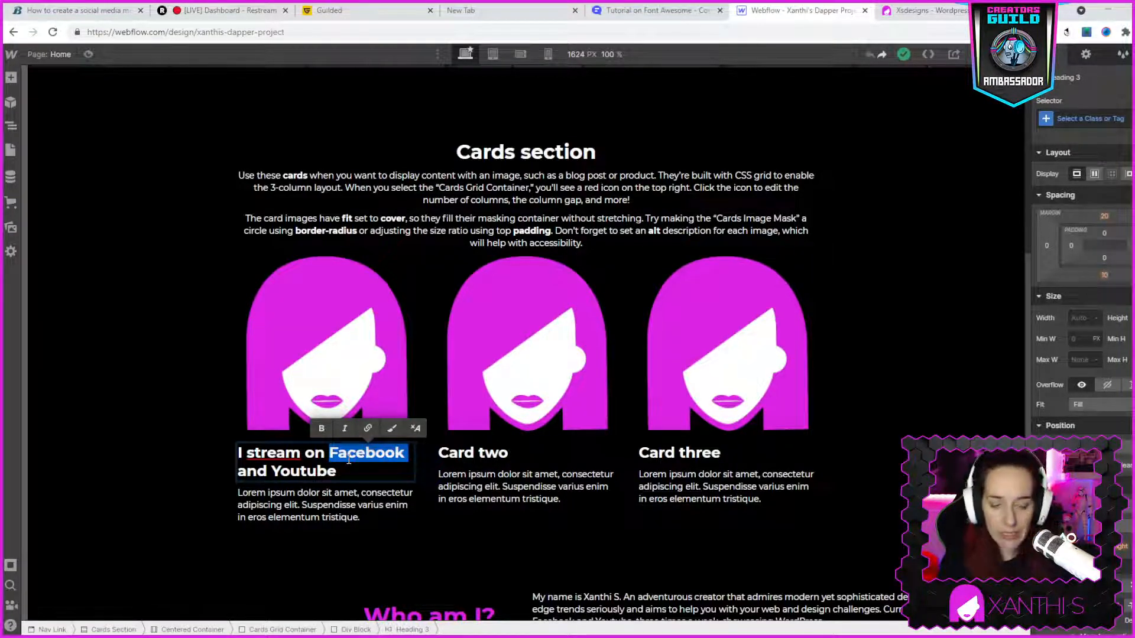
pyautogui.press('BackSpace')
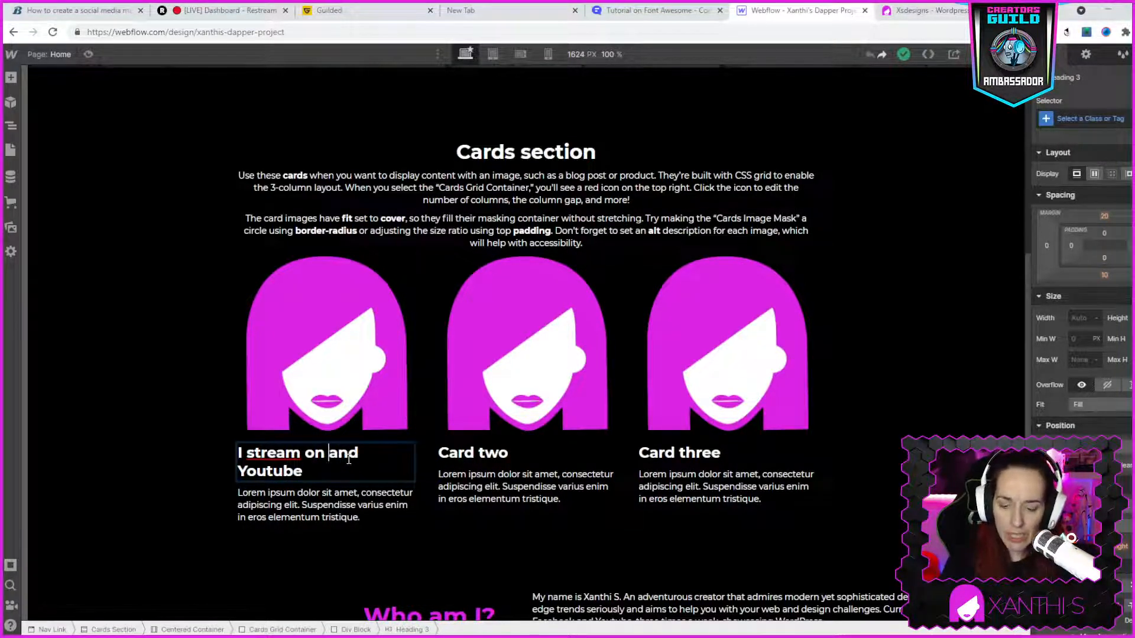
pyautogui.write('Youtube')
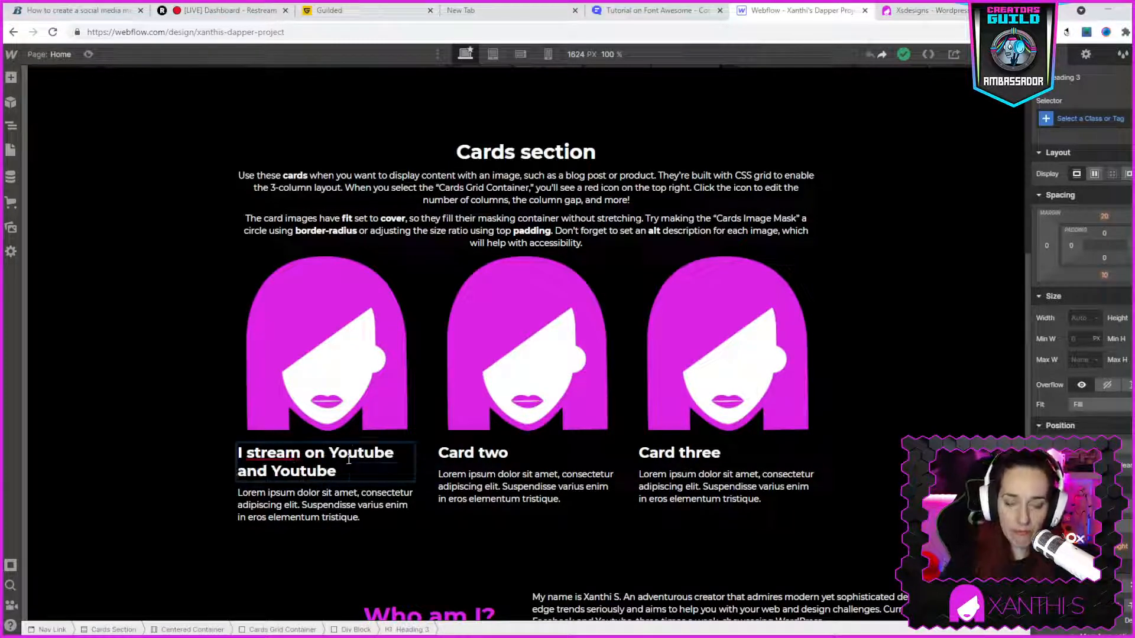
pyautogui.doubleClick(324, 469)
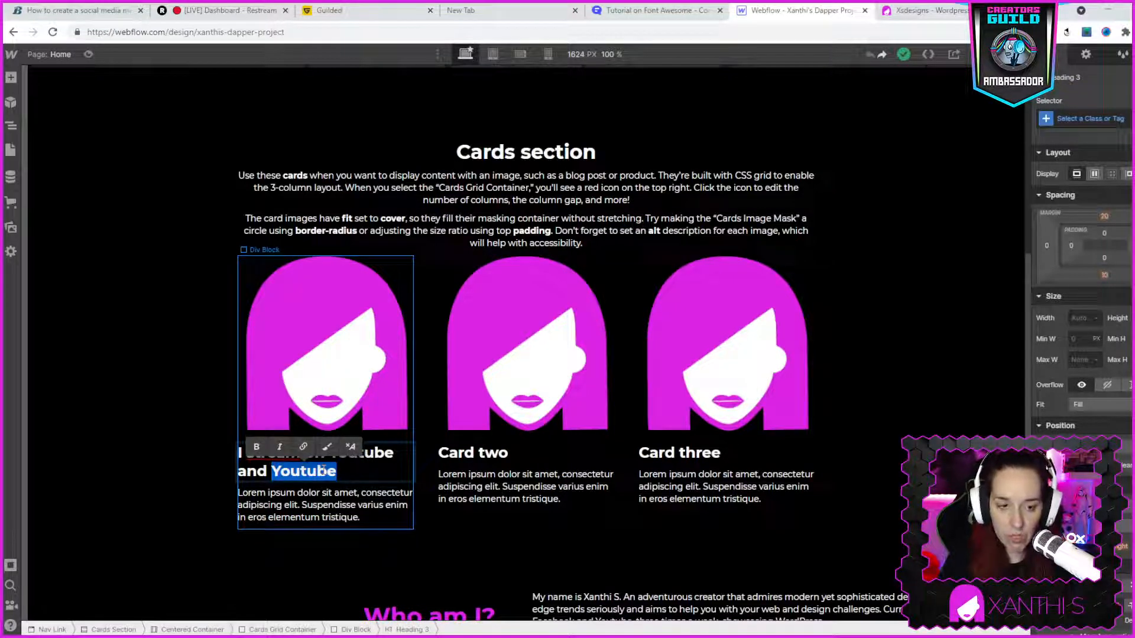
pyautogui.write('Facebook')
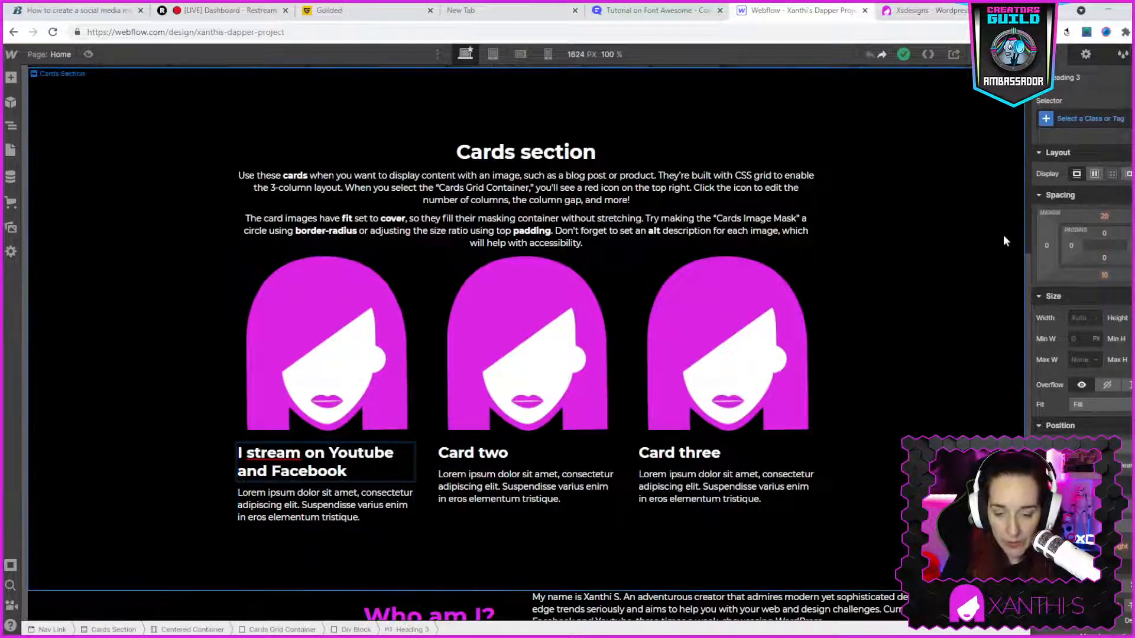
# - Replace the first card's placeholder paragraph in Webflow with the "Follow me on my Facebook page" text from the live site's first card, and recheck the source
pyautogui.click(916, 16)
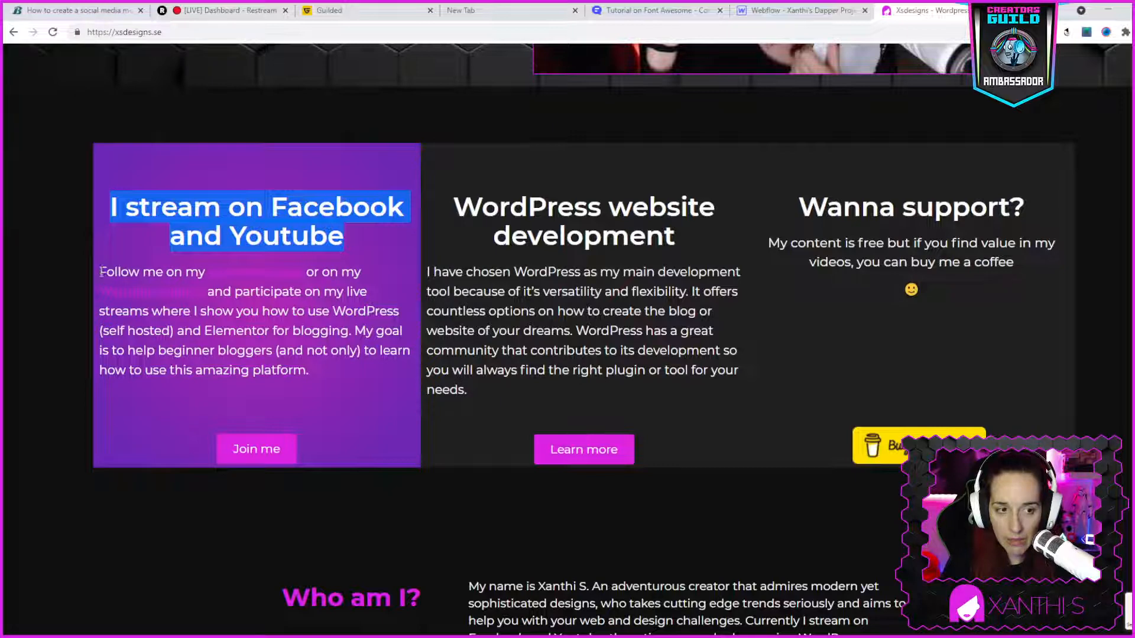
pyautogui.moveTo(98, 271); pyautogui.dragTo(340, 375)
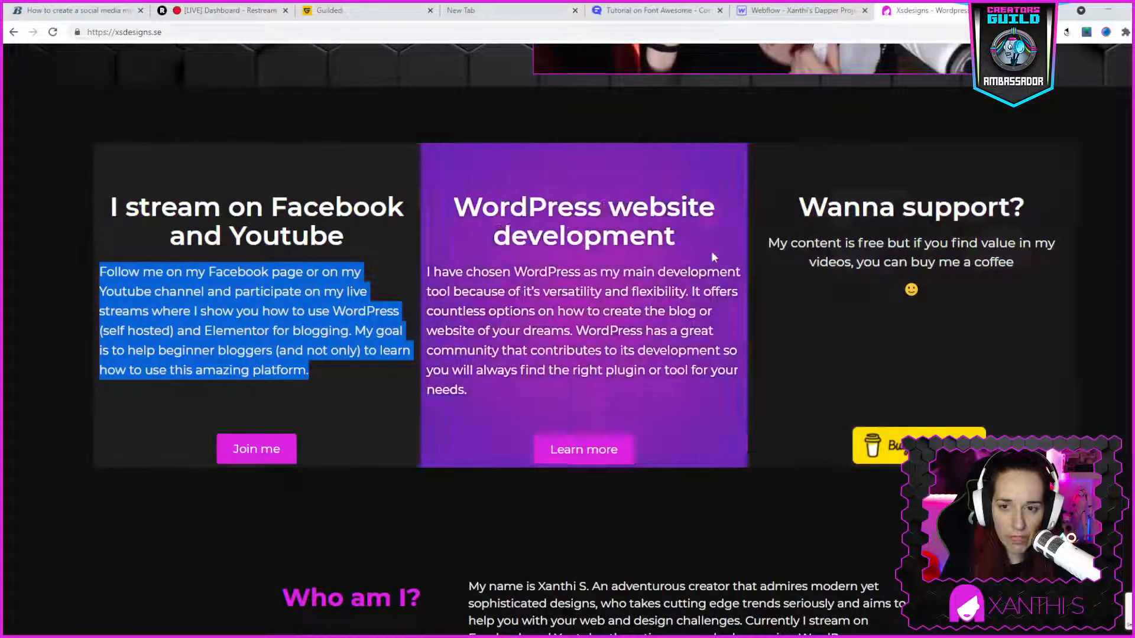
pyautogui.click(803, 12)
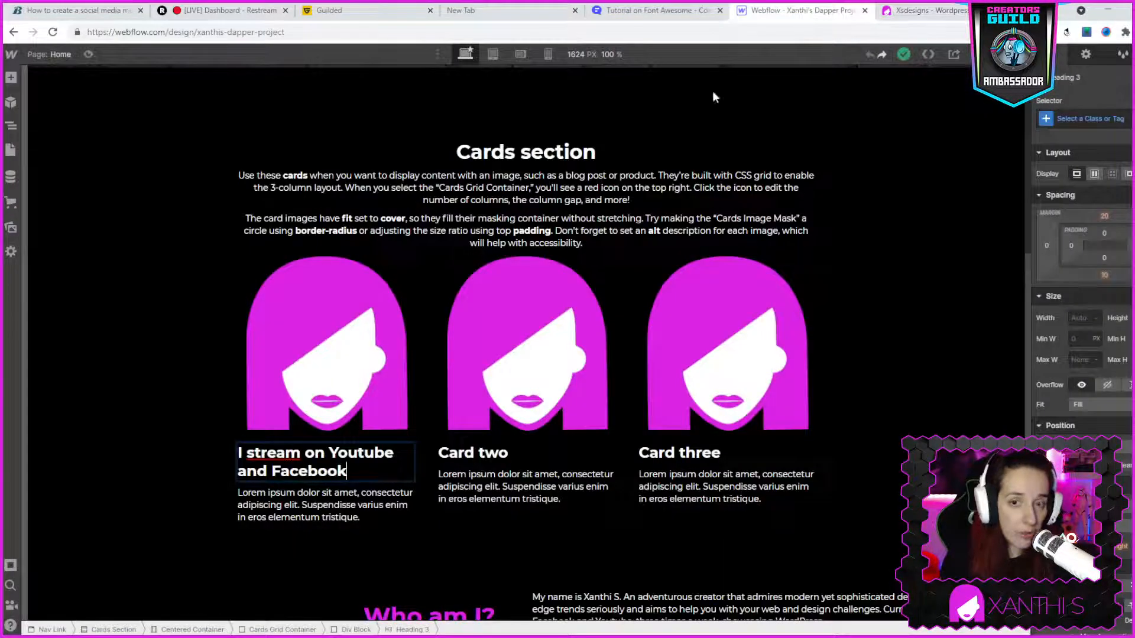
pyautogui.click(318, 519)
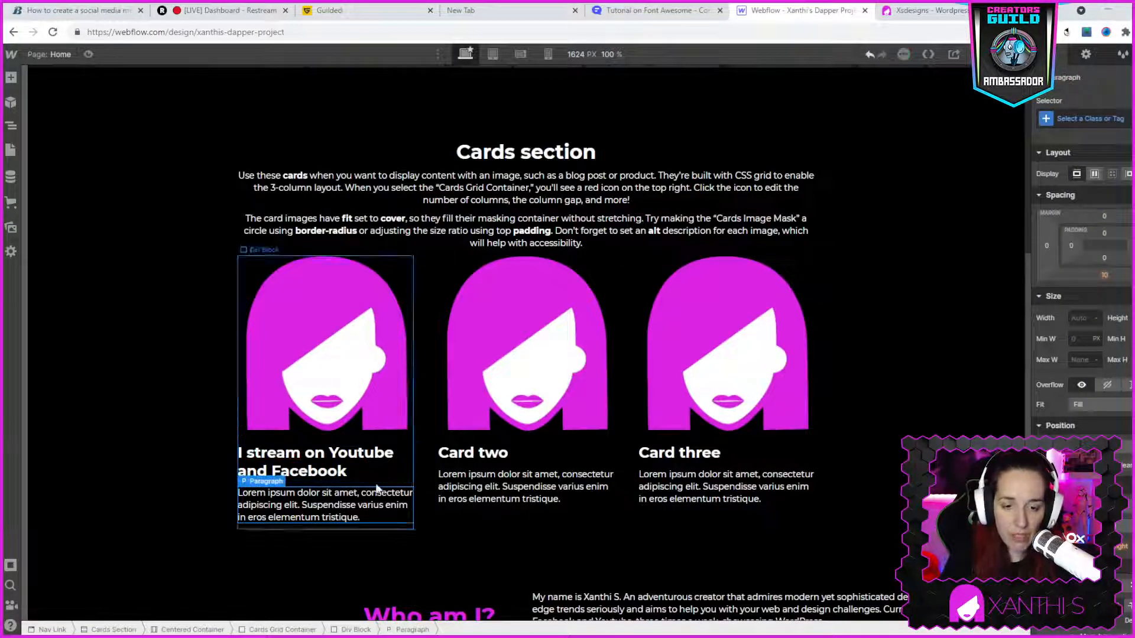
pyautogui.doubleClick(259, 509)
pyautogui.hotkey('ctrl', 'a')
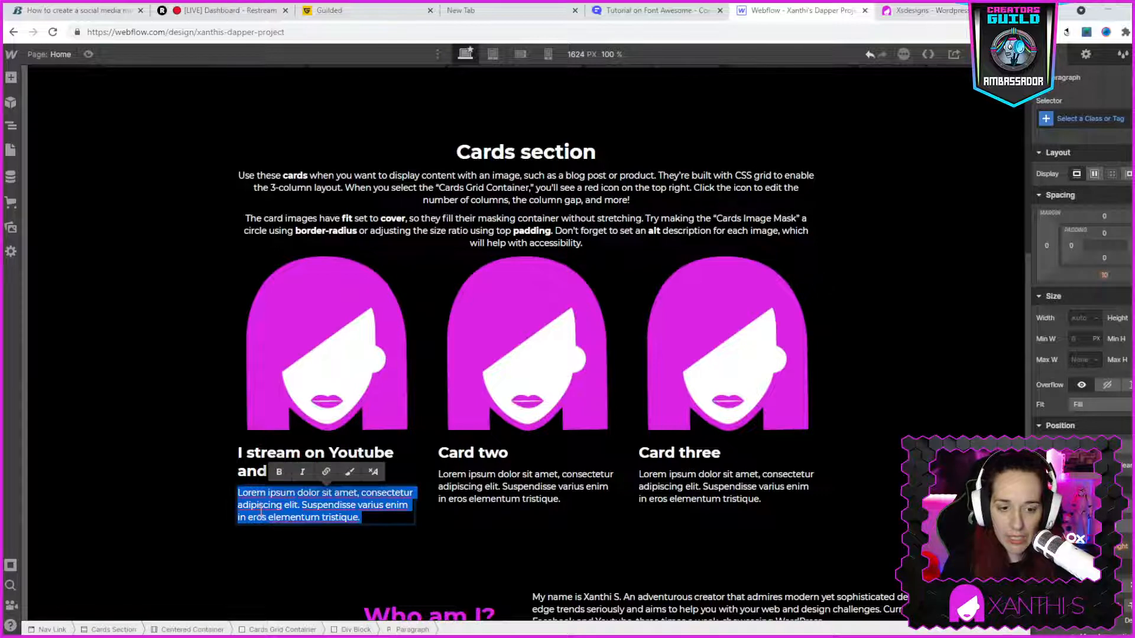
pyautogui.write('Follow me on my Facebook page or on my youtube channel and participate on my live streams where I show you how to use WordPress (self hosted) and Elementor for blogging. My goal is to help beginner bloggers (and not only) to learn how to use this amazing platform.')
pyautogui.click(925, 10)
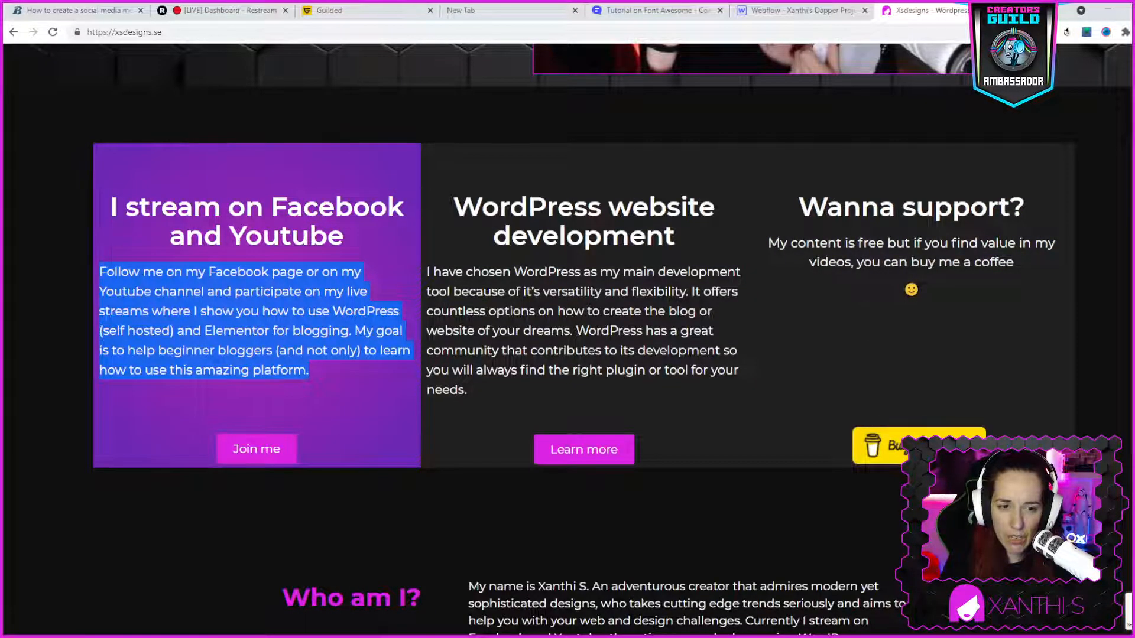
pyautogui.click(263, 383)
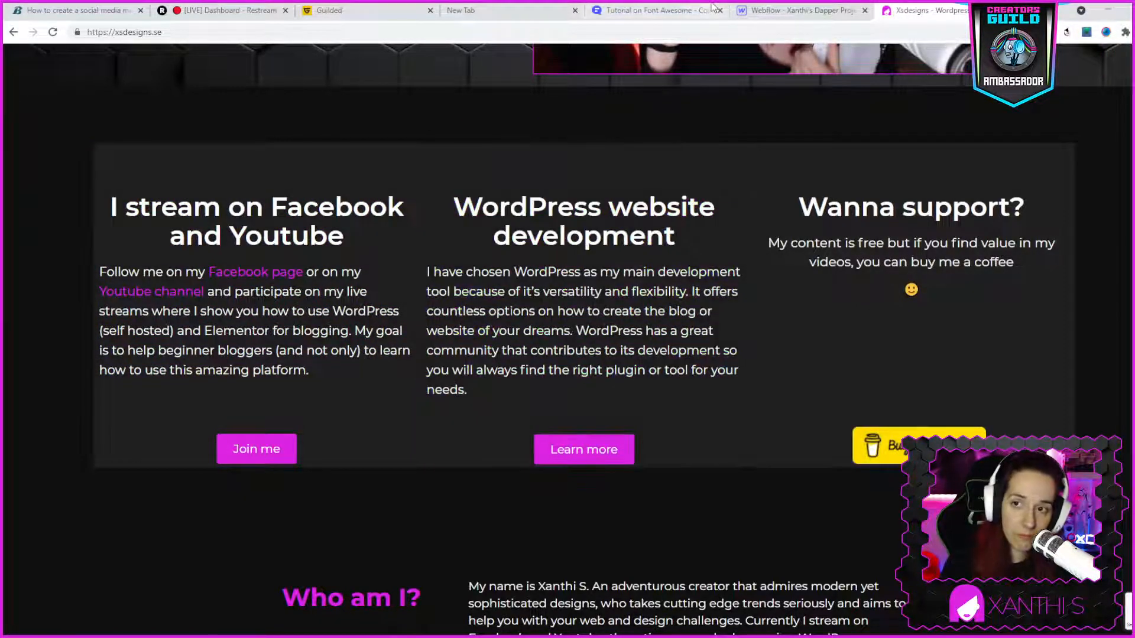
# - Return to Webflow and delete the image of the first card in the Cards section
pyautogui.click(792, 10)
pyautogui.scroll(-2, 627, 342)
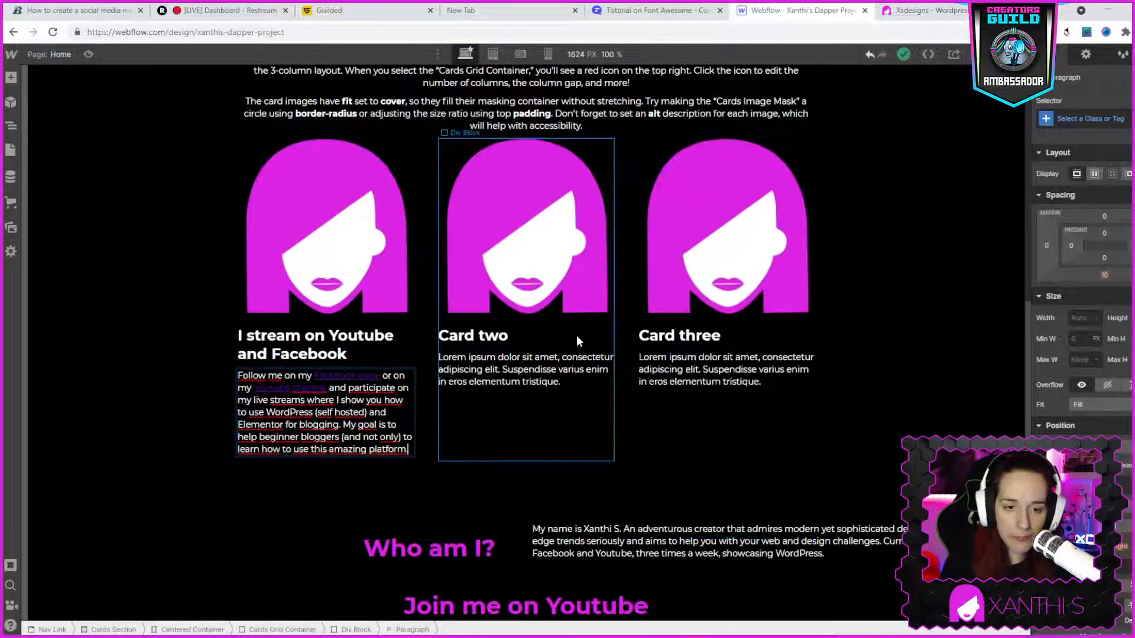
pyautogui.click(349, 269)
pyautogui.rightClick(349, 269)
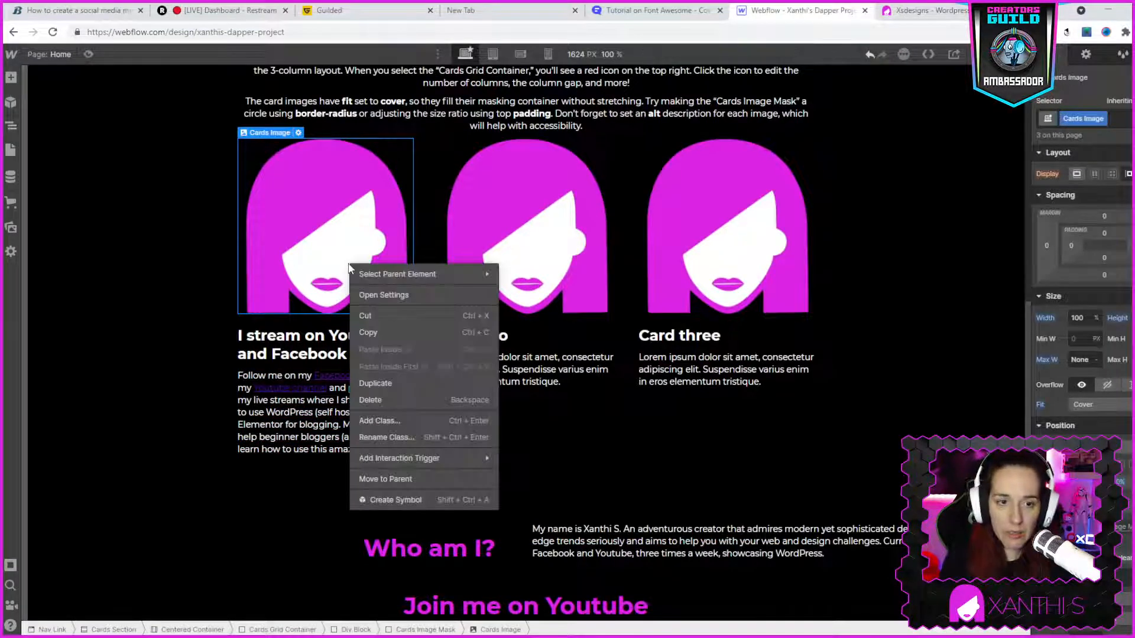
pyautogui.click(382, 402)
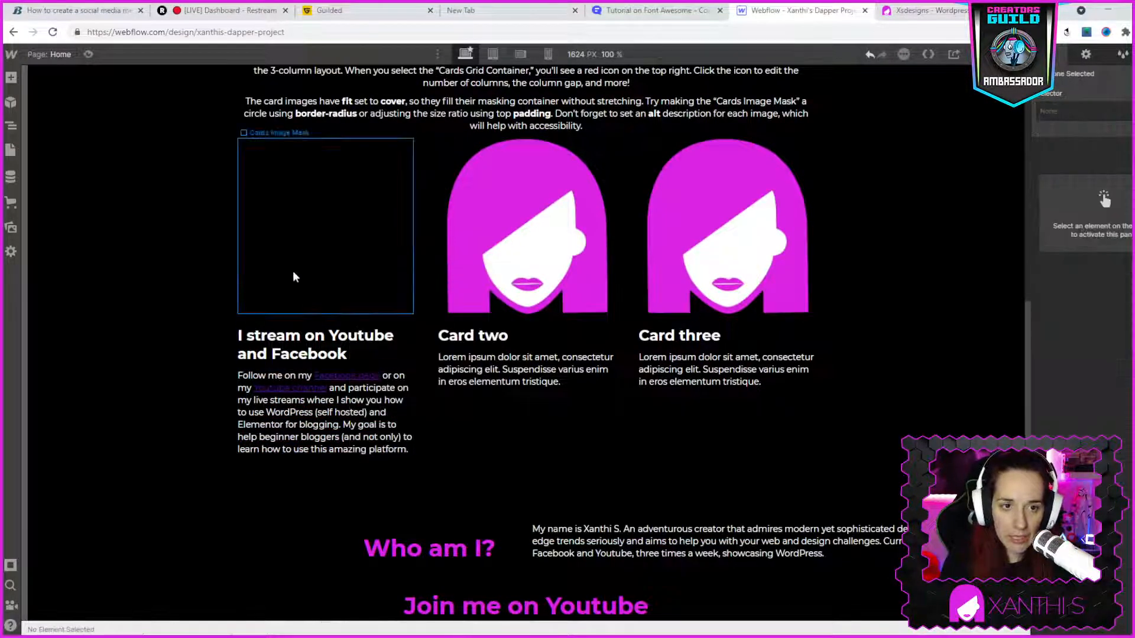
# - Try deleting the first card's empty Cards Image Mask and the image of the "Card two" card
pyautogui.rightClick(289, 241)
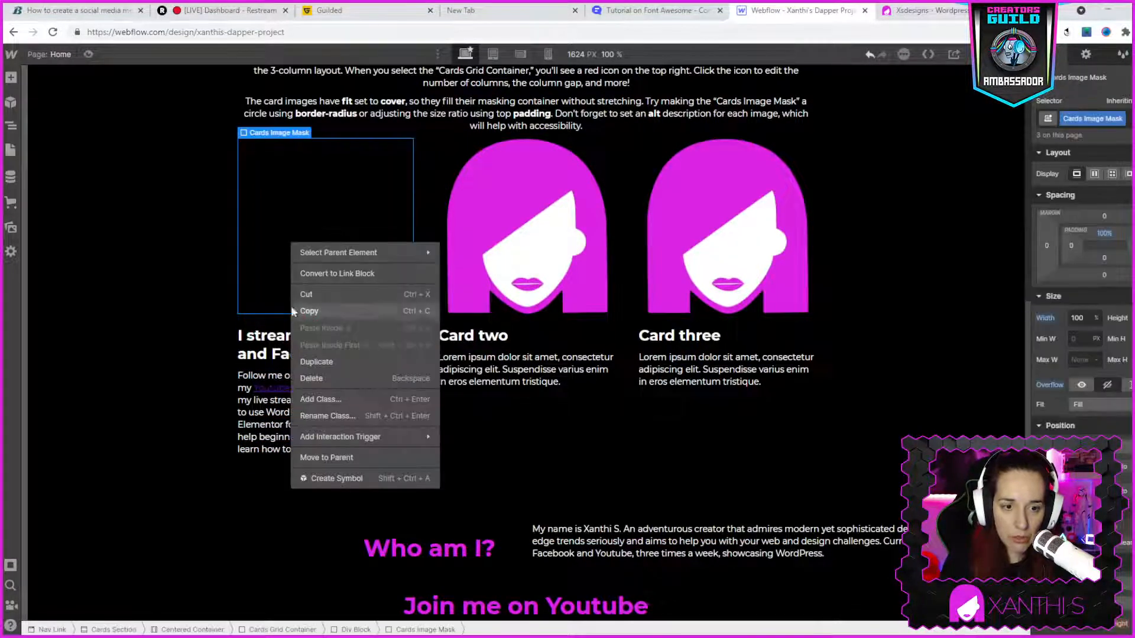
pyautogui.click(327, 383)
pyautogui.click(520, 158)
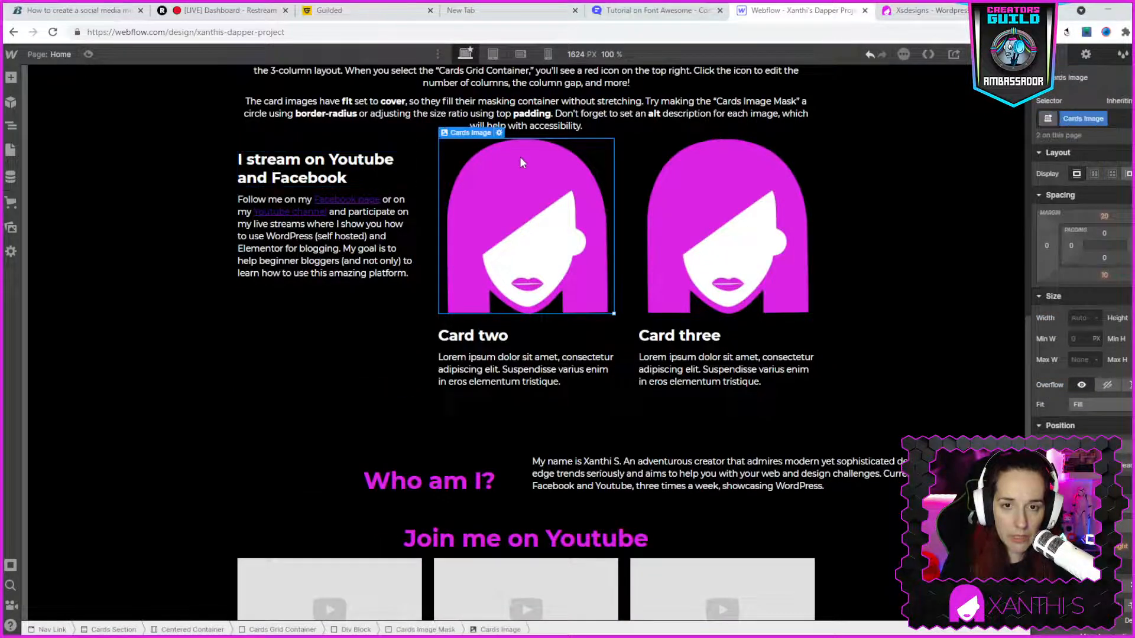
pyautogui.rightClick(482, 153)
pyautogui.click(493, 290)
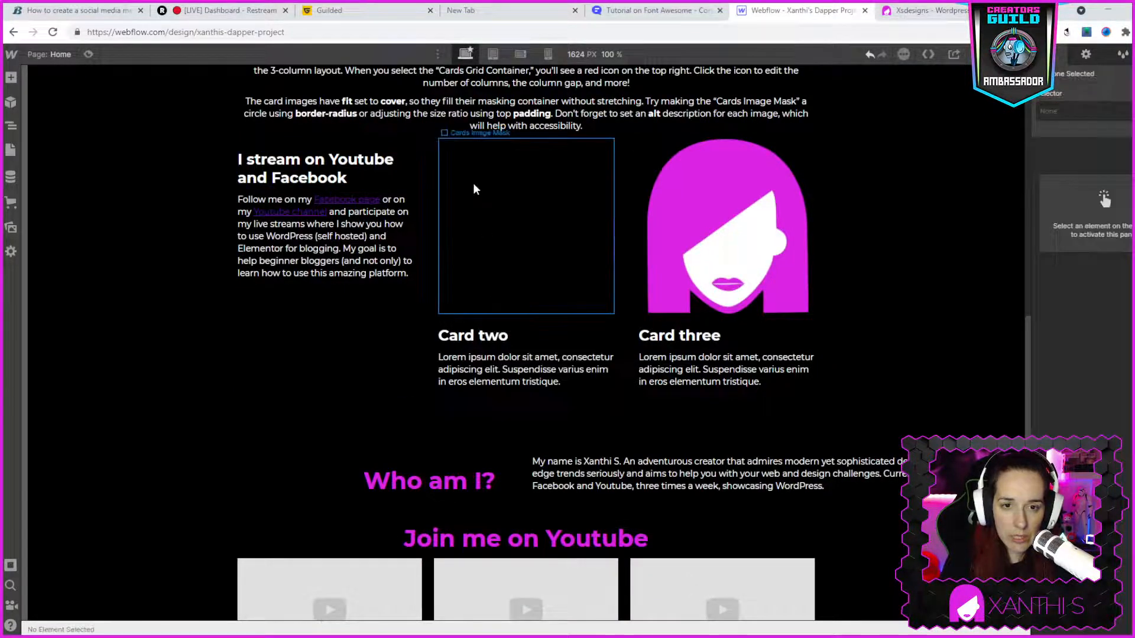
pyautogui.rightClick(473, 183)
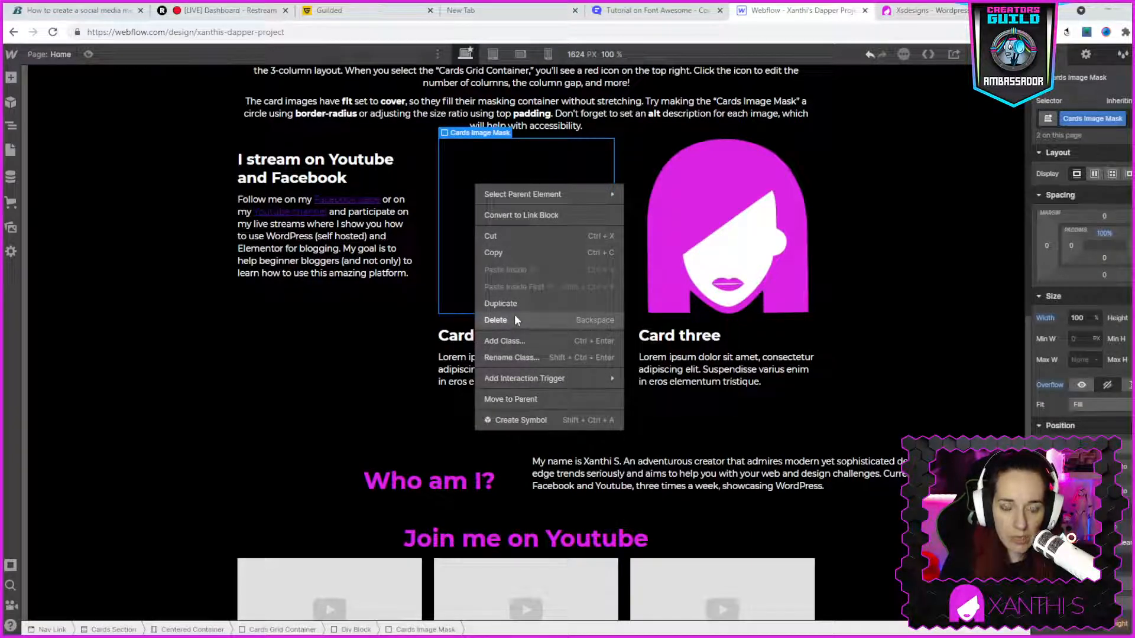
pyautogui.click(461, 178)
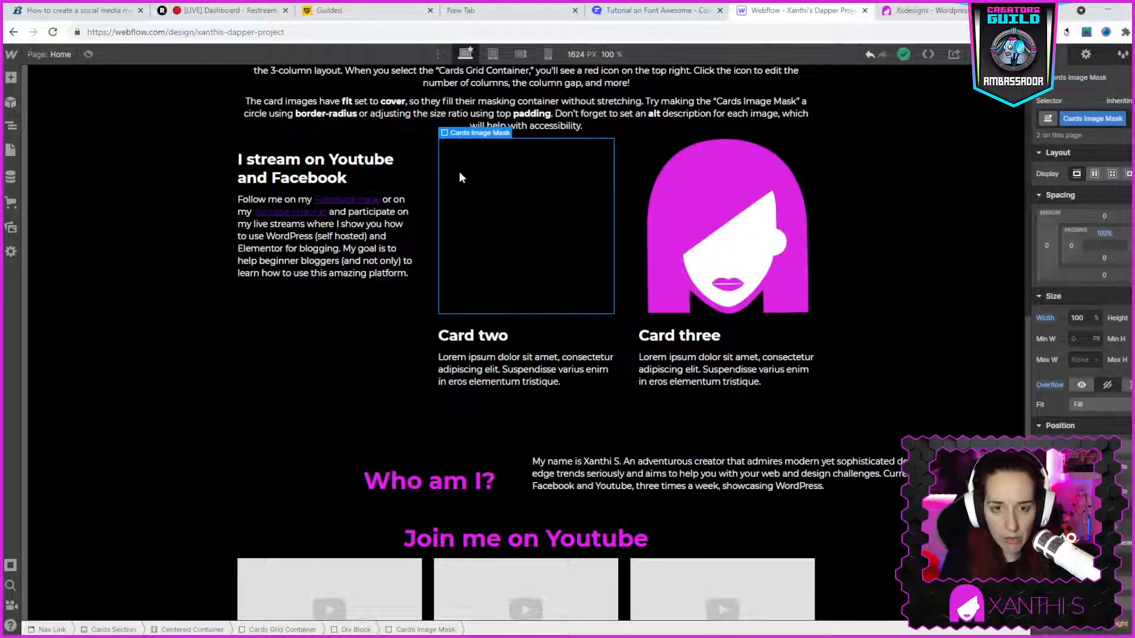
# - Undo the deletions of the second card's image and the first card's image mask
pyautogui.click(388, 322)
pyautogui.hotkey('ctrl', 'z')
pyautogui.hotkey('ctrl', 'v')
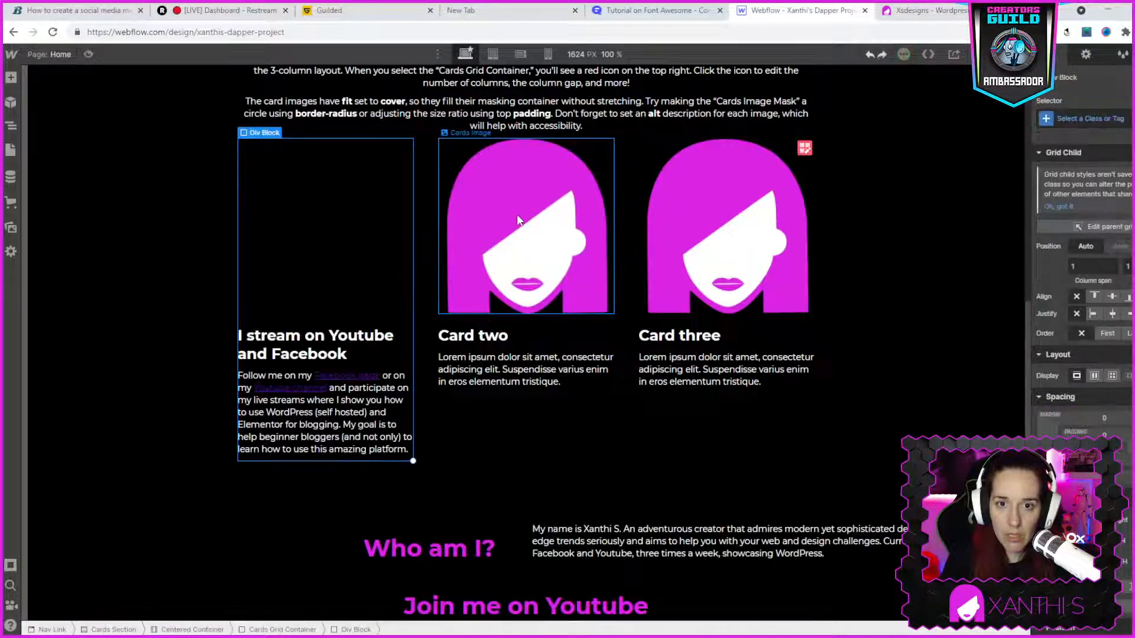
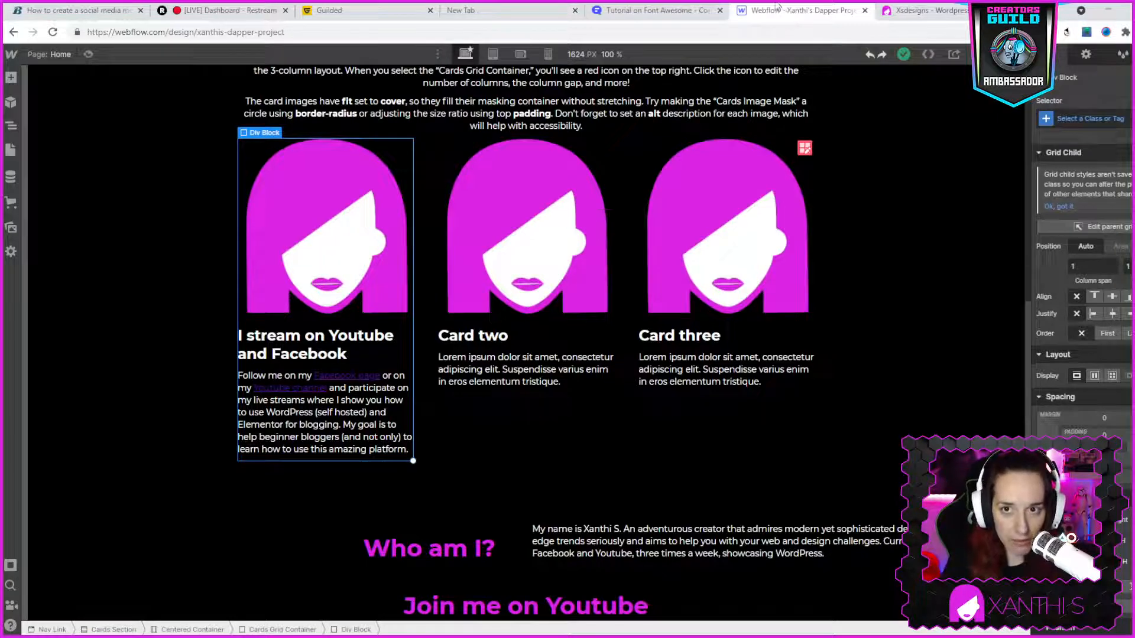
# - Compare the live site's three cards with the Webflow Cards section and look at the publishing destinations
pyautogui.click(922, 12)
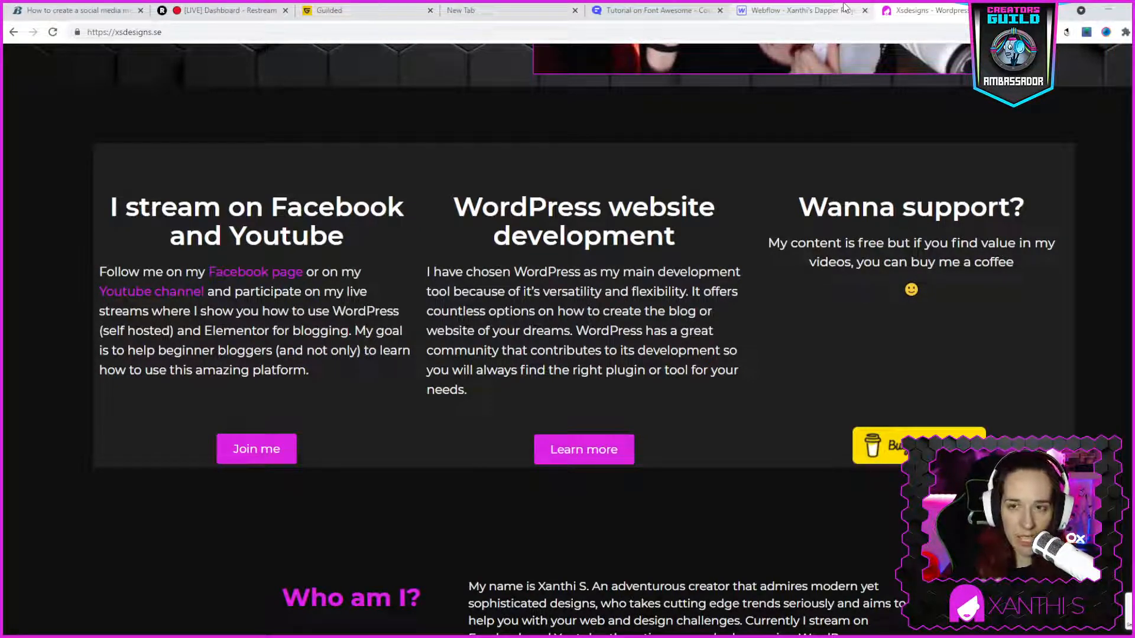
pyautogui.click(805, 19)
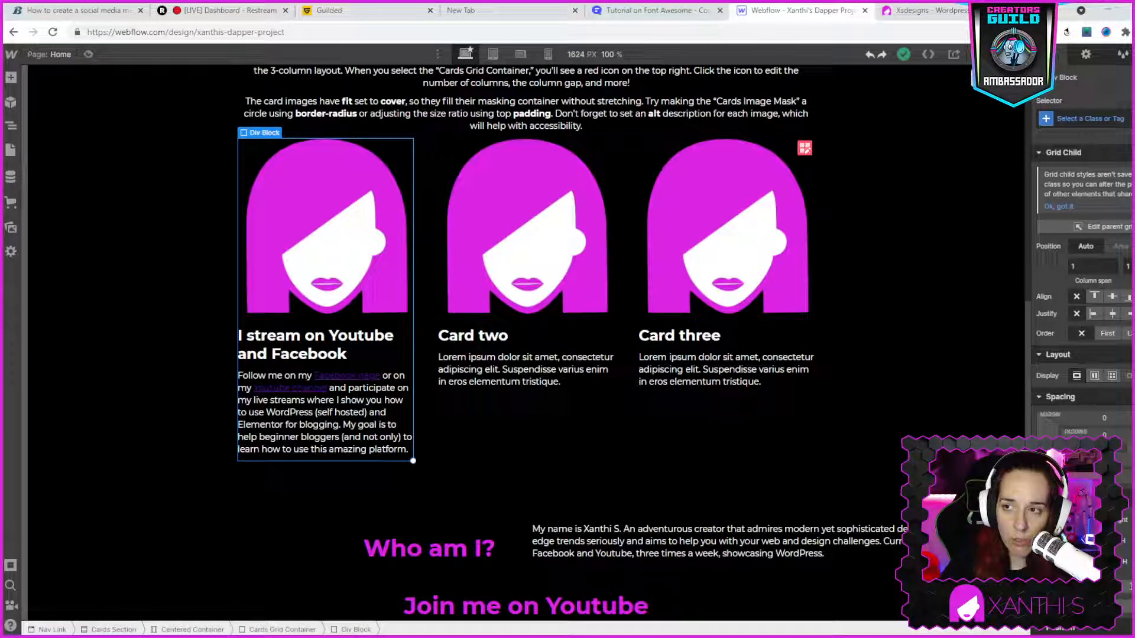
pyautogui.click(999, 55)
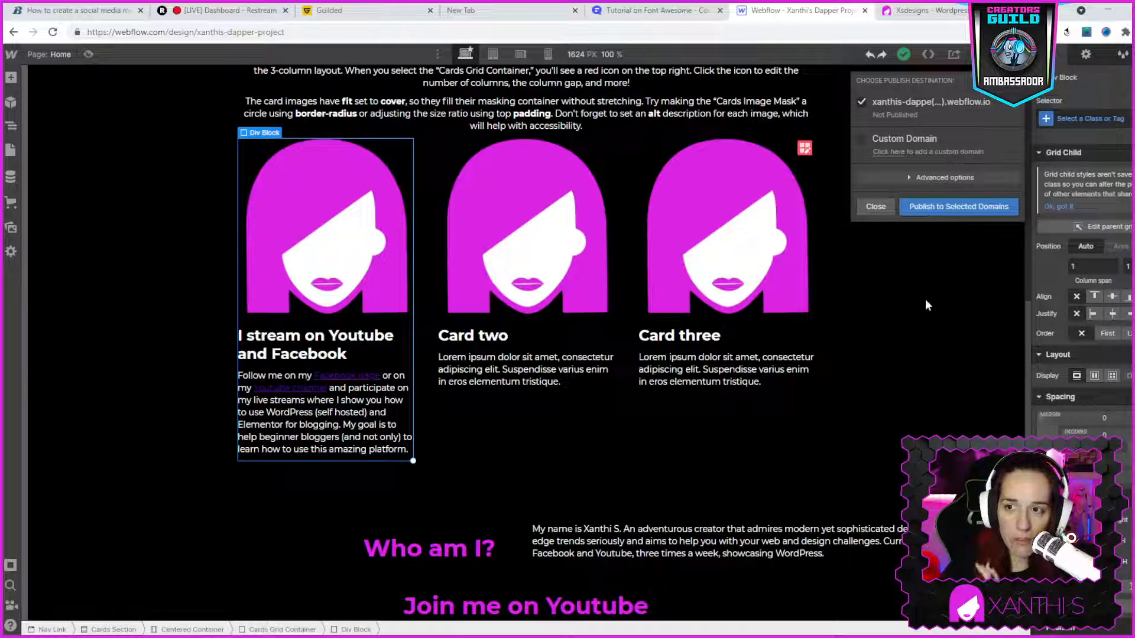
pyautogui.press('Escape')
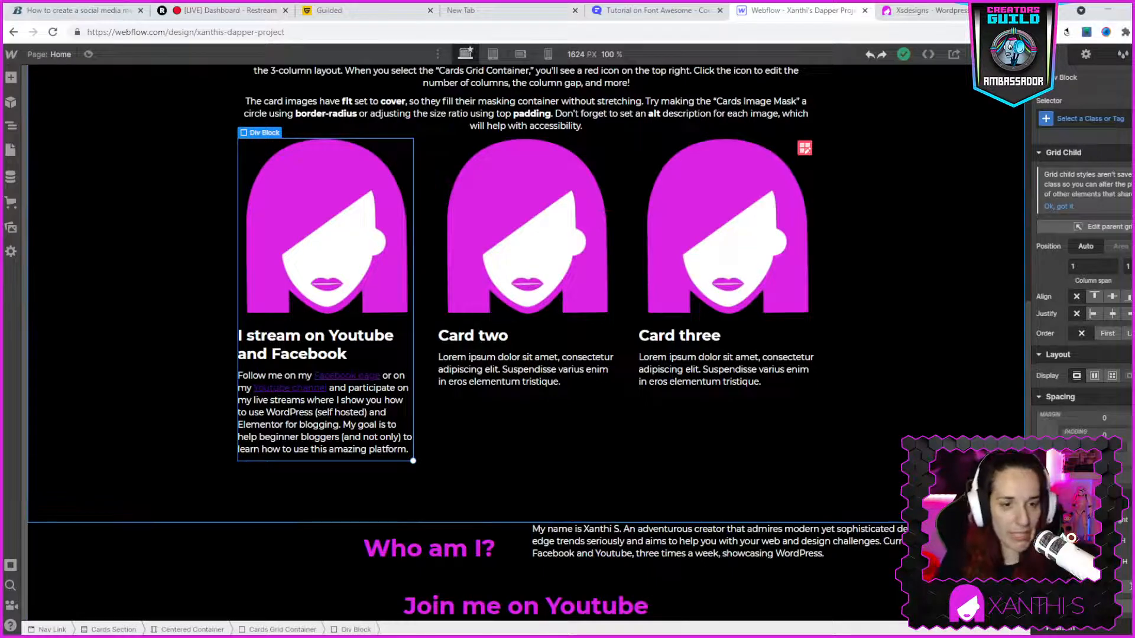
pyautogui.click(895, 15)
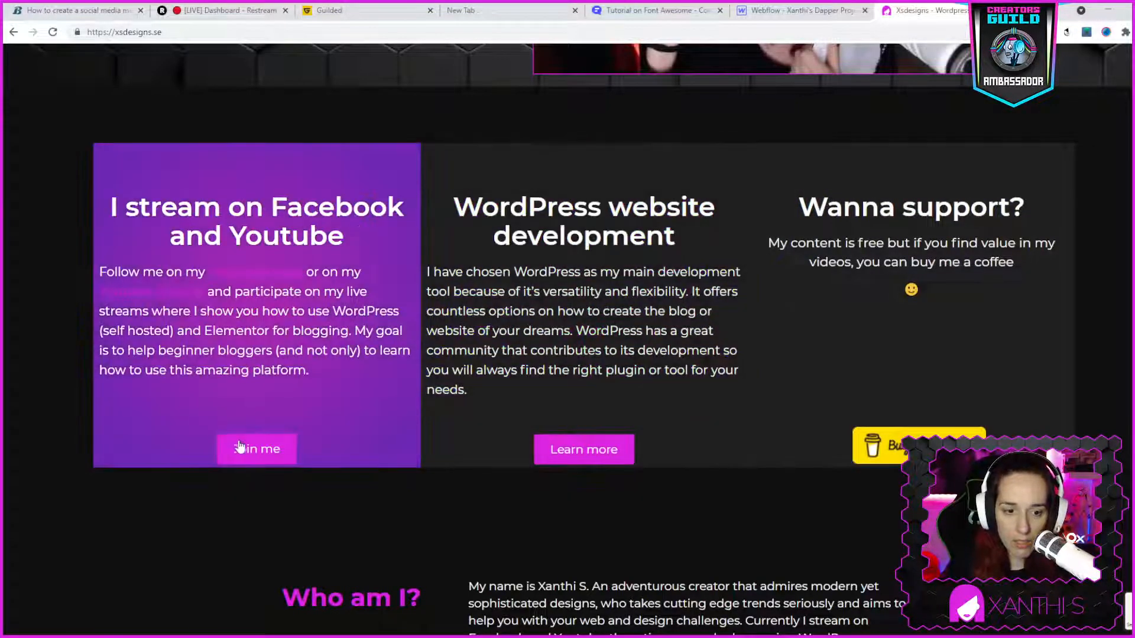
pyautogui.click(768, 10)
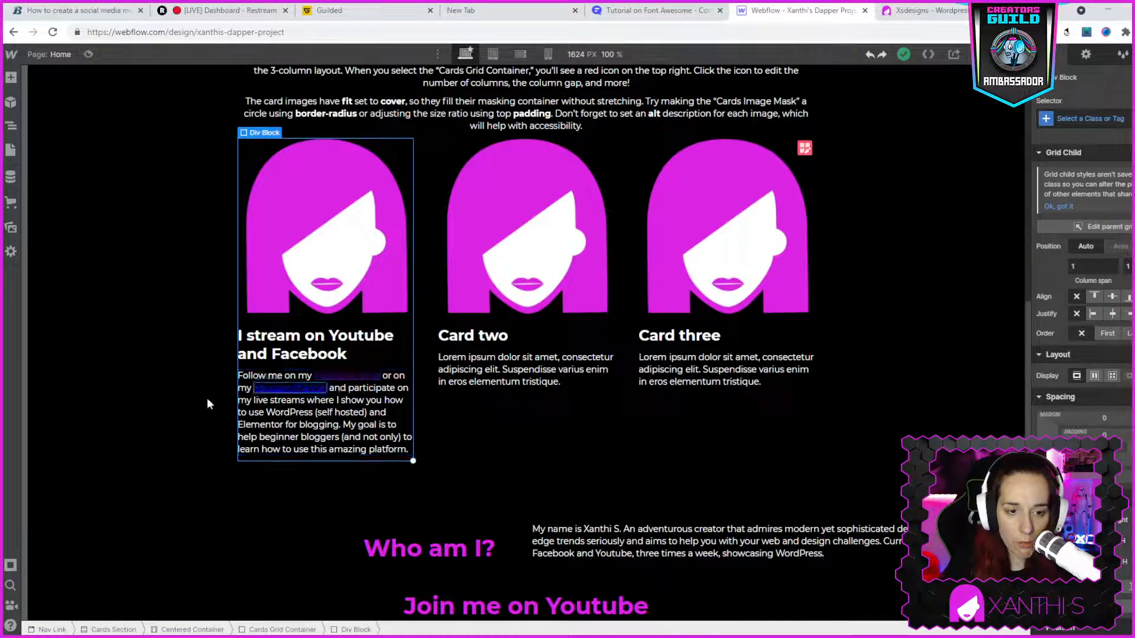
# - Inspect the "Facebook page" link's settings and the typography styles of the first card's paragraph
pyautogui.click(353, 376)
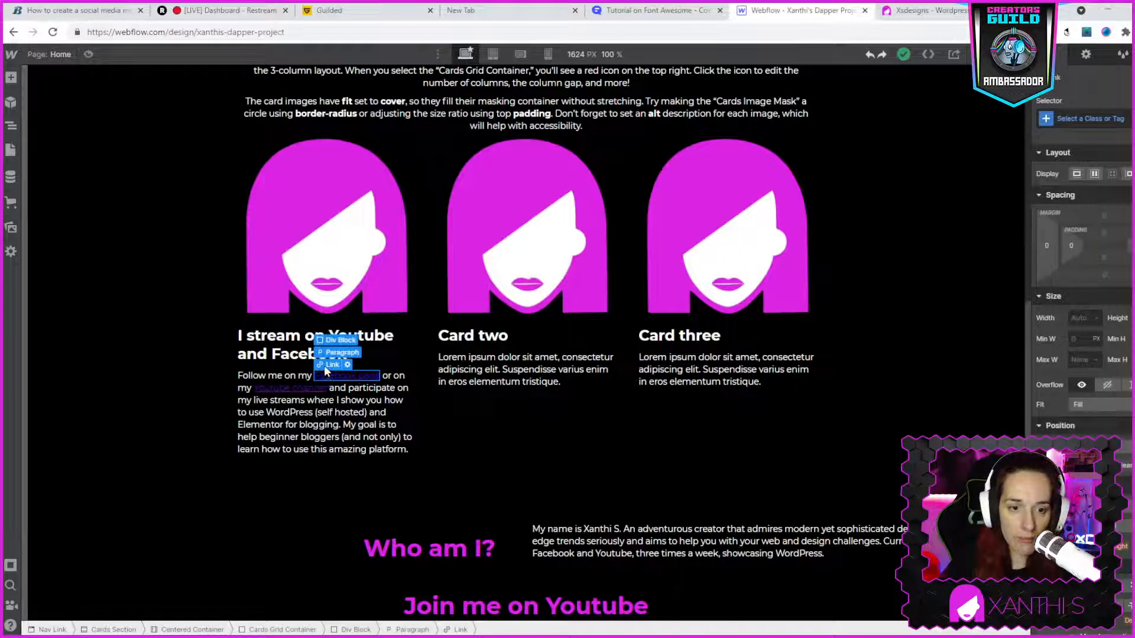
pyautogui.doubleClick(328, 371)
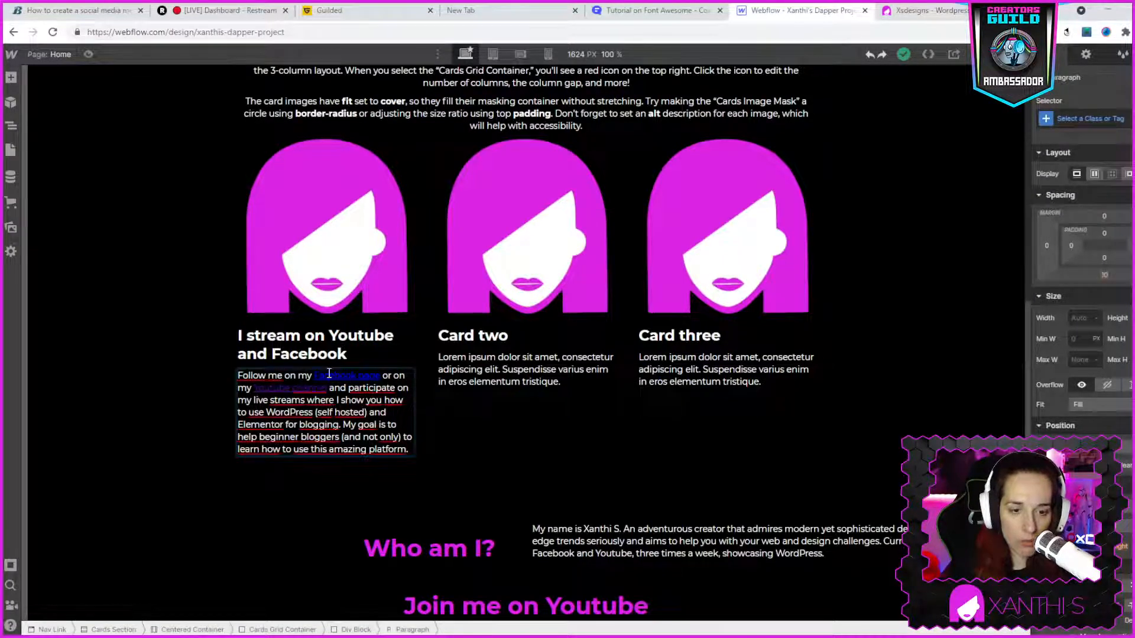
pyautogui.doubleClick(331, 376)
pyautogui.click(333, 355)
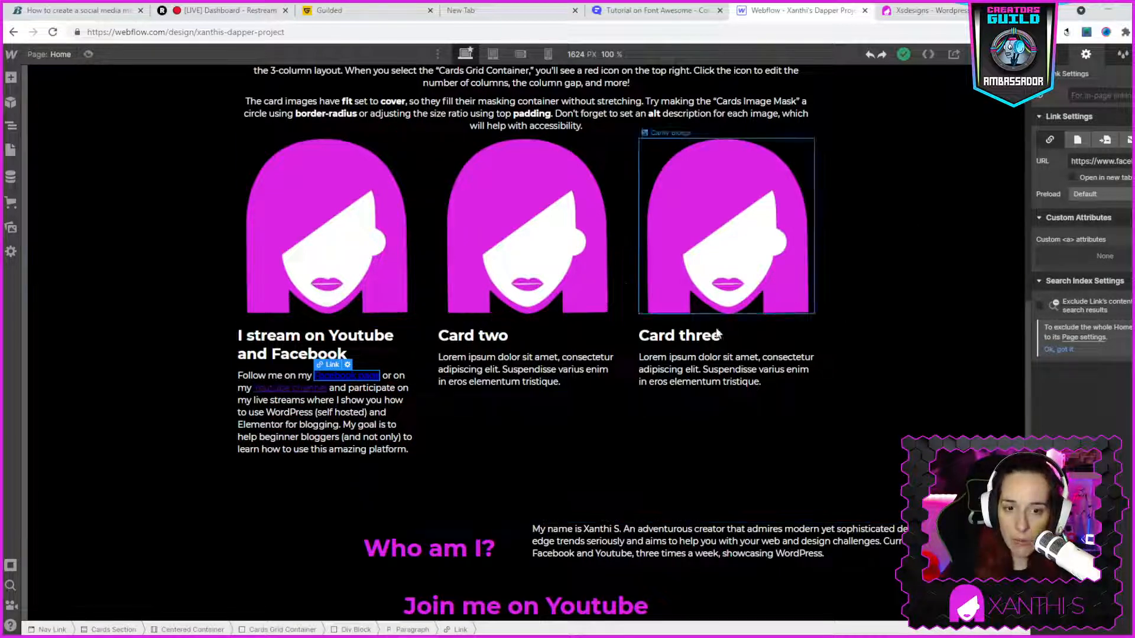
pyautogui.click(367, 420)
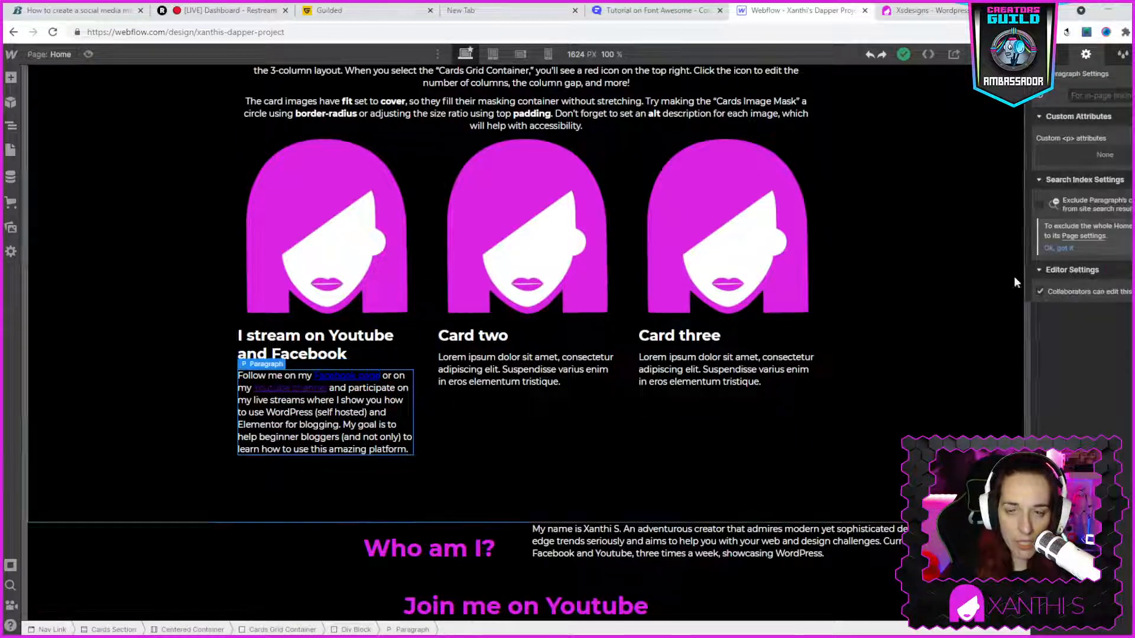
pyautogui.click(1056, 59)
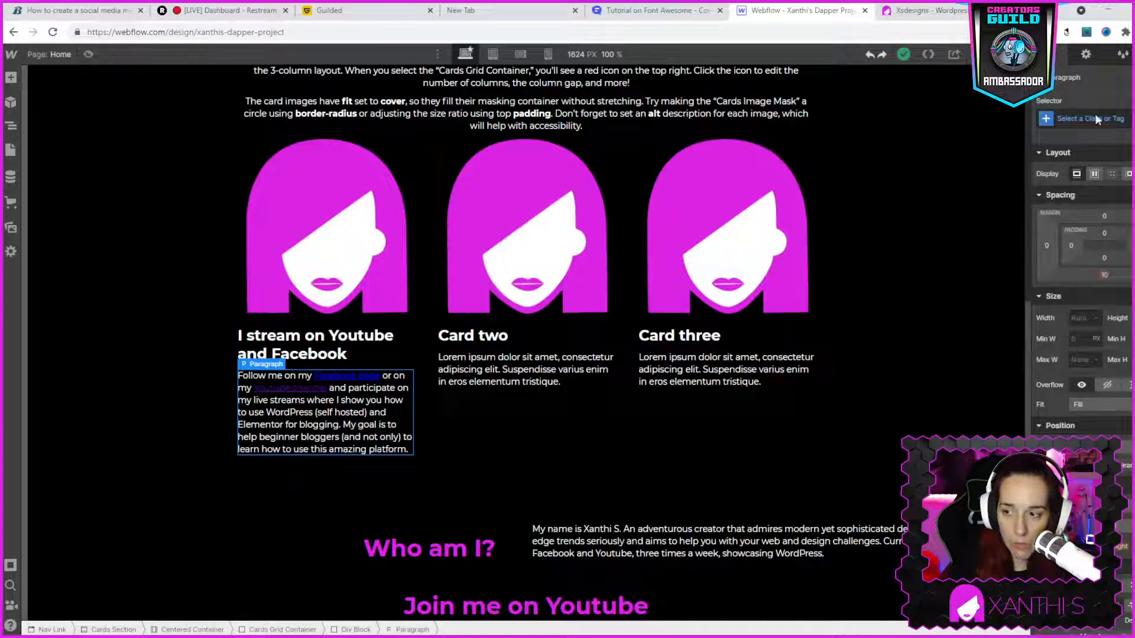
pyautogui.scroll(-3, 1081, 284)
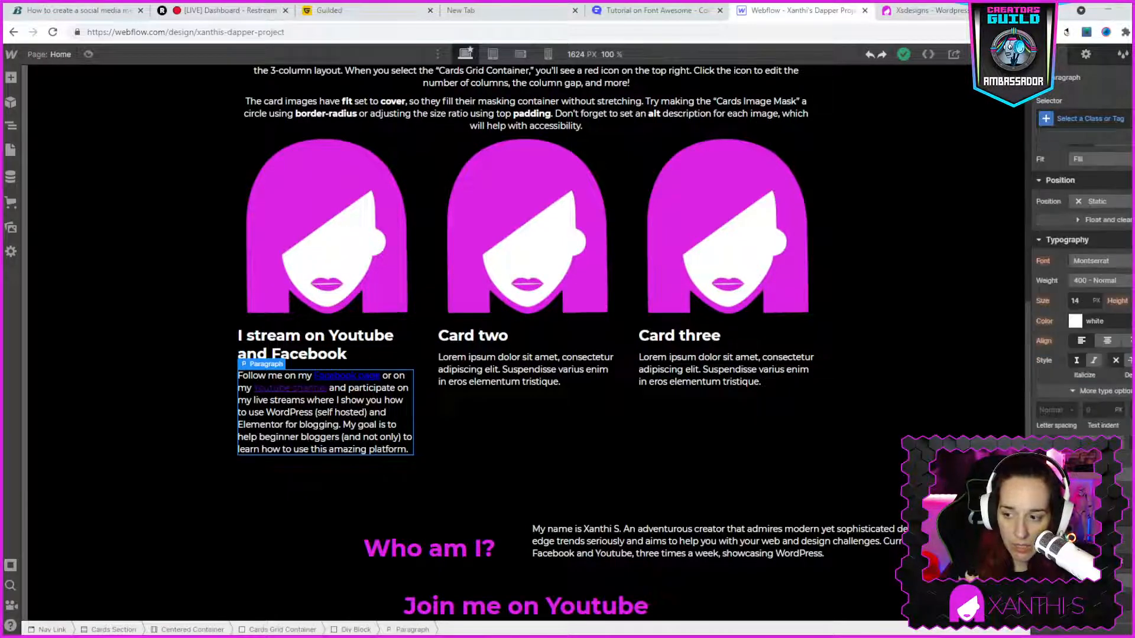
pyautogui.scroll(-2, 1082, 266)
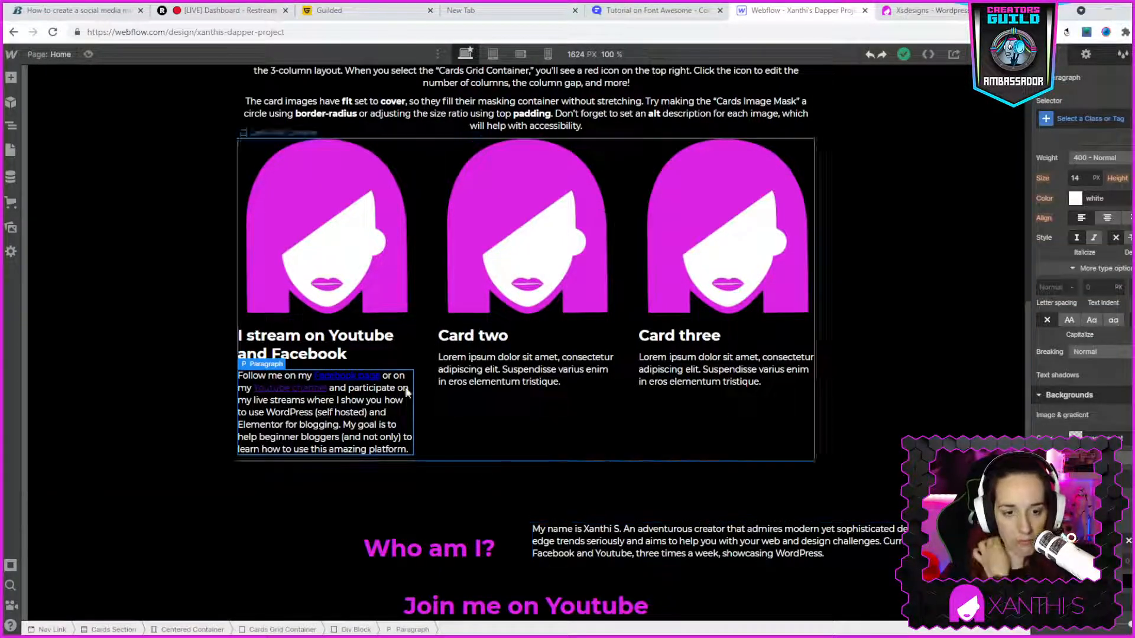
# - Change the text color of the "Facebook page" link in the first card to magenta
pyautogui.click(343, 372)
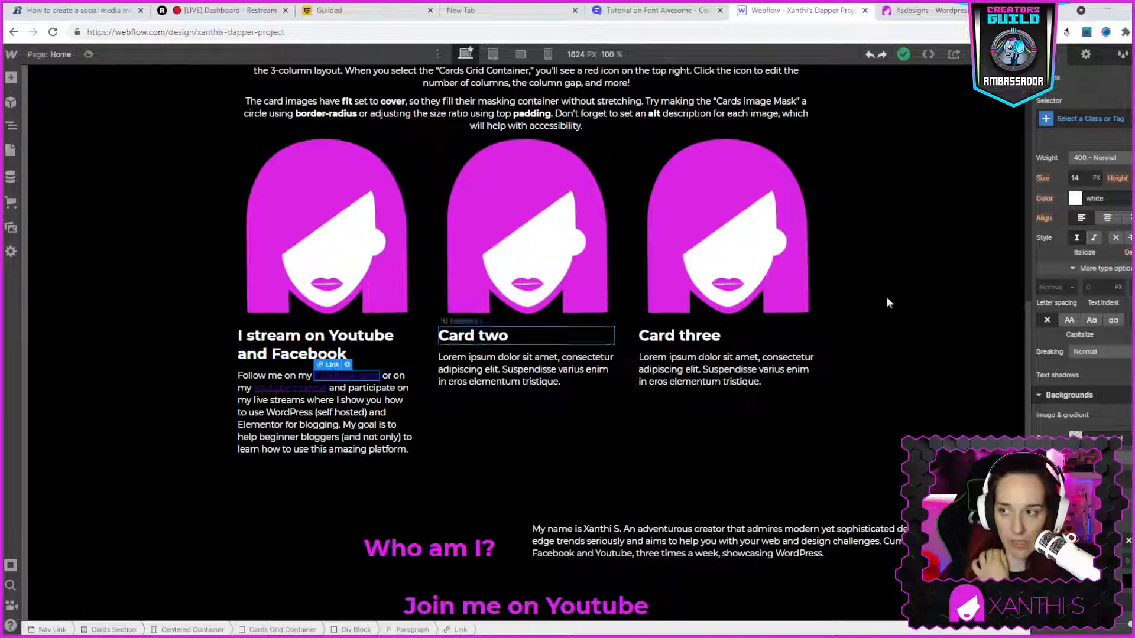
pyautogui.scroll(5, 1121, 425)
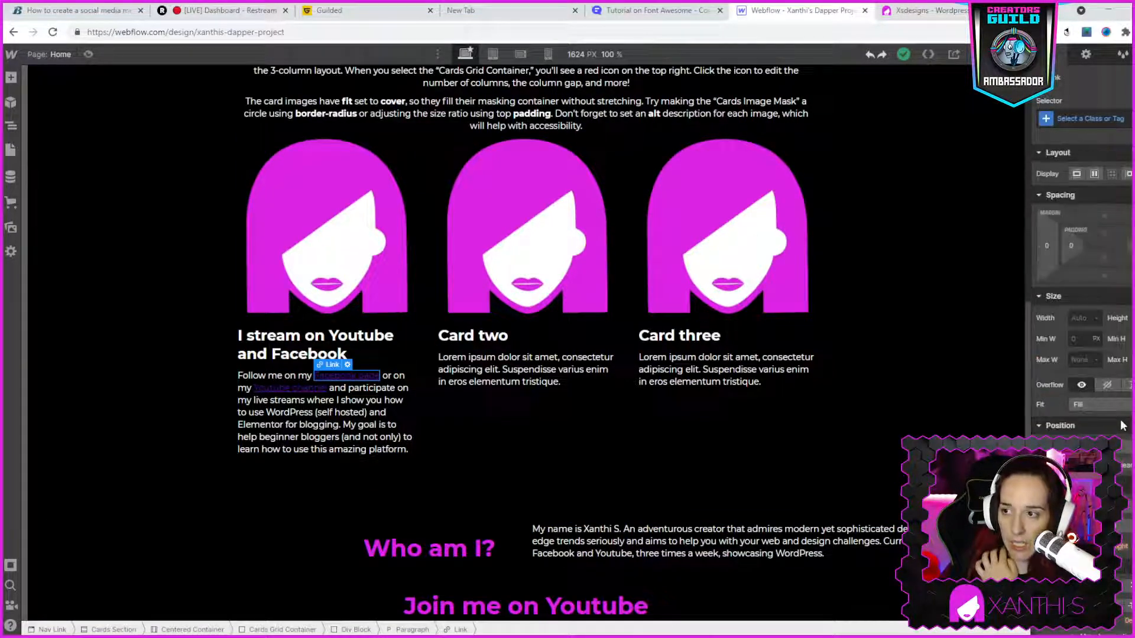
pyautogui.scroll(-4, 1088, 296)
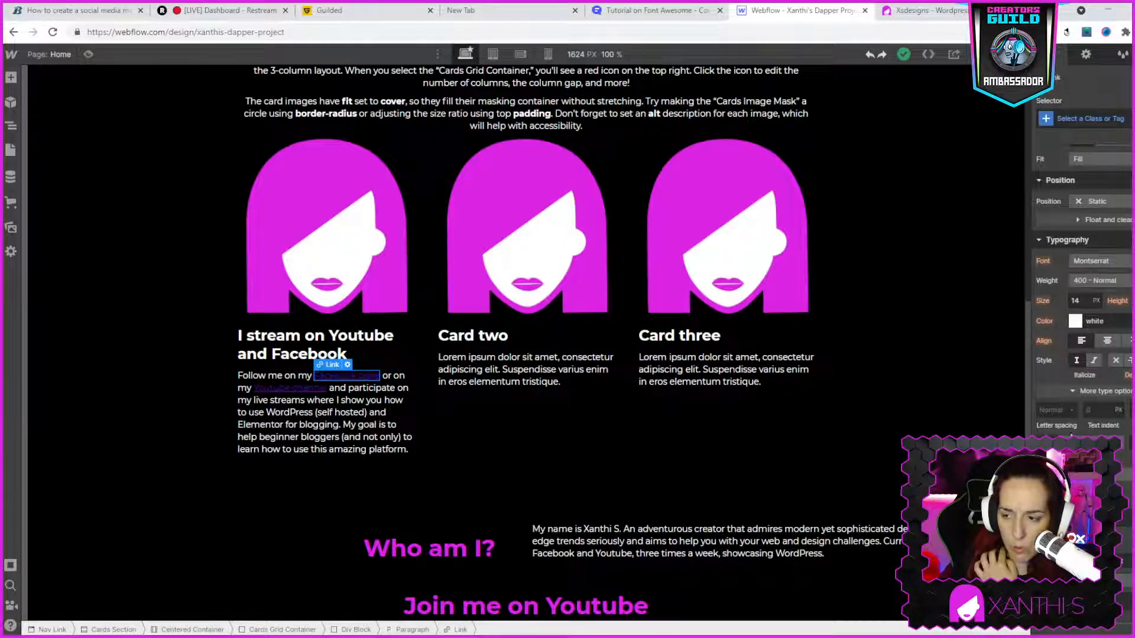
pyautogui.scroll(2, 1110, 367)
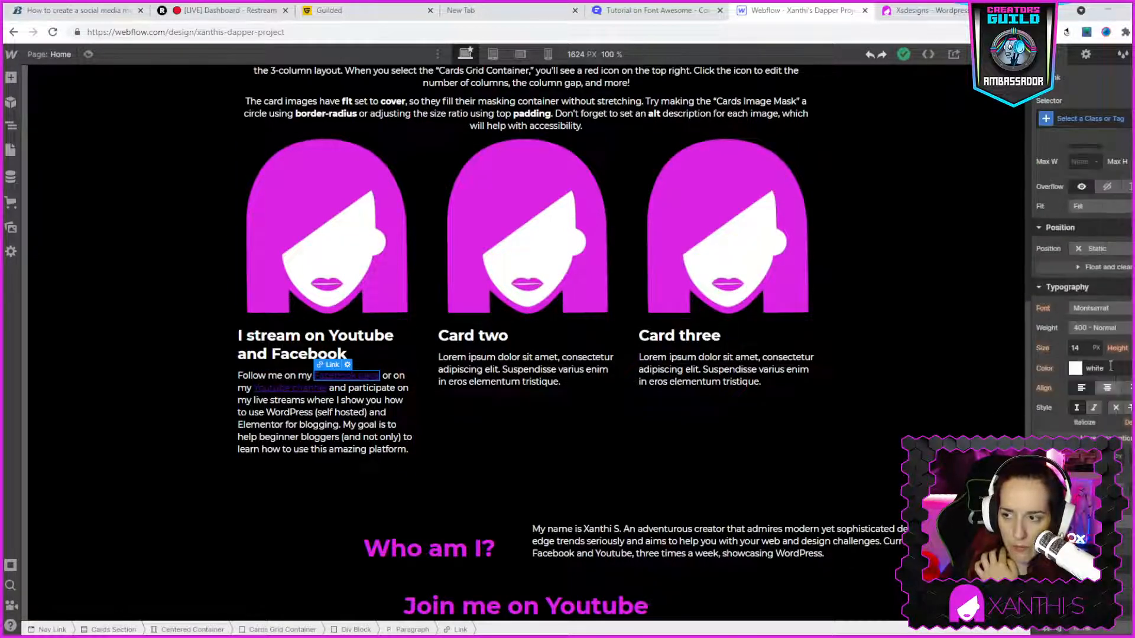
pyautogui.click(1075, 369)
pyautogui.moveTo(1103, 433); pyautogui.dragTo(1133, 393)
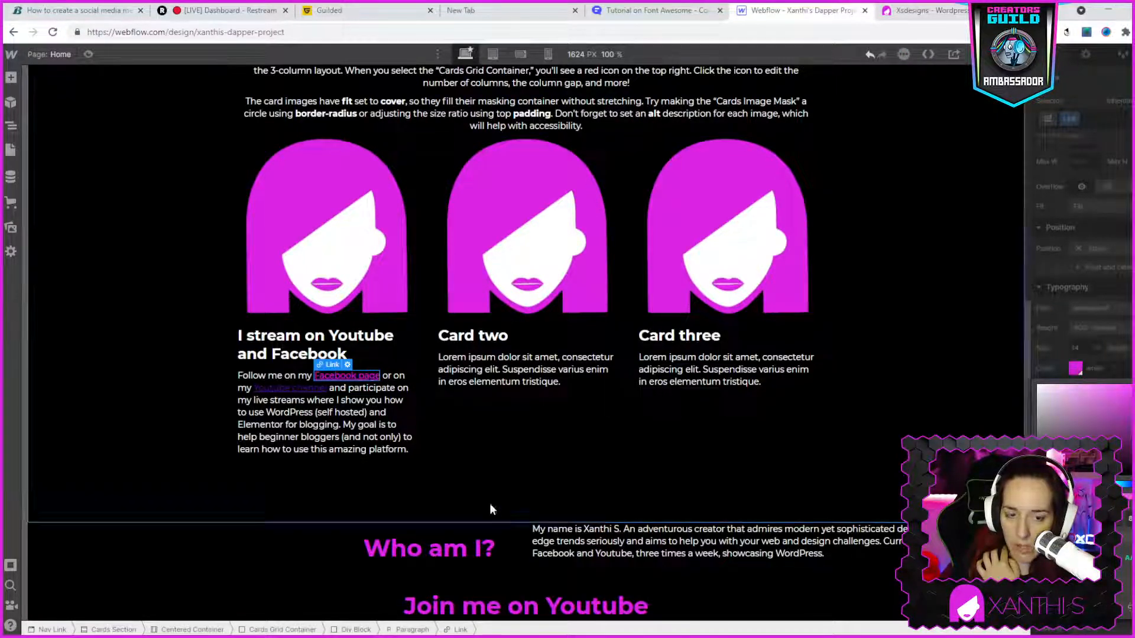
# - Change the text color of the "Youtube channel" link in the first card to the same magenta
pyautogui.click(280, 403)
pyautogui.click(289, 388)
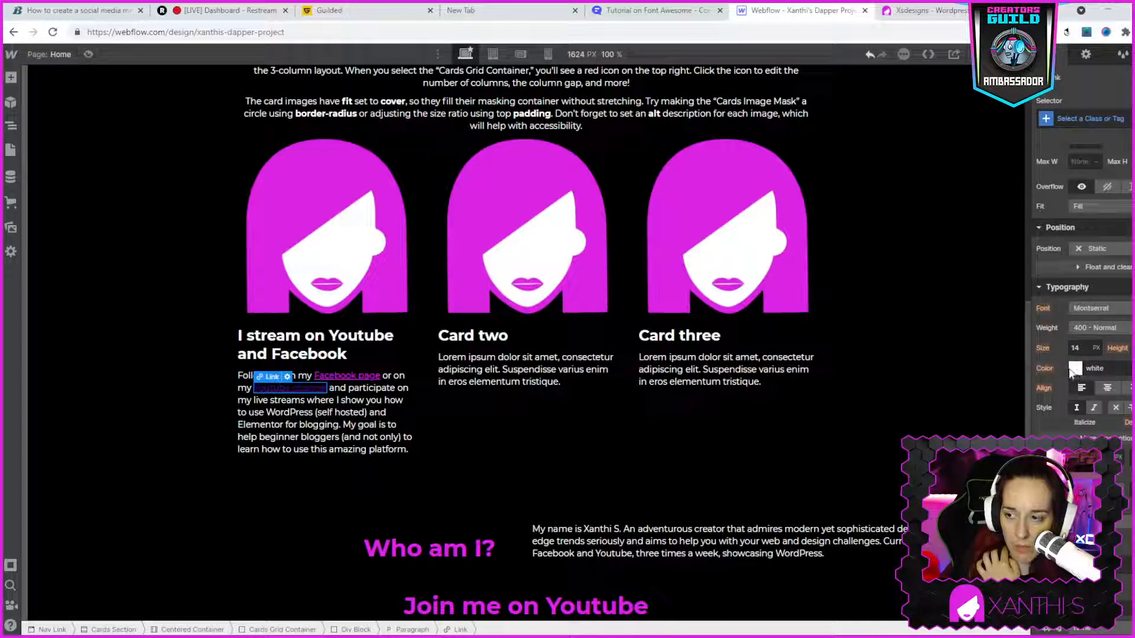
pyautogui.click(1087, 373)
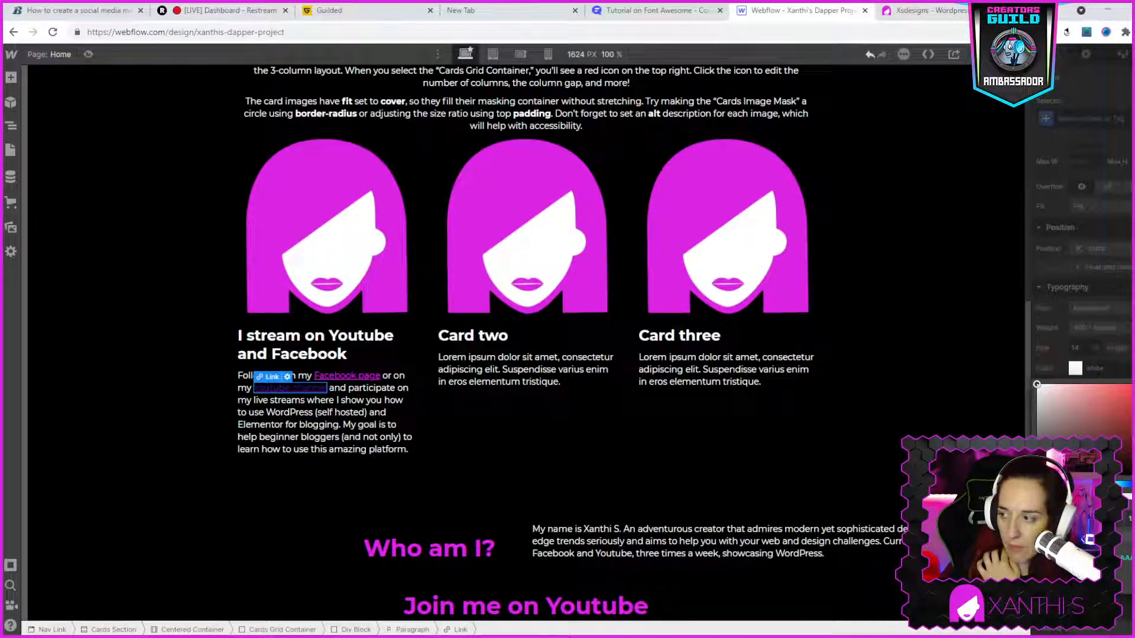
pyautogui.click(1052, 594)
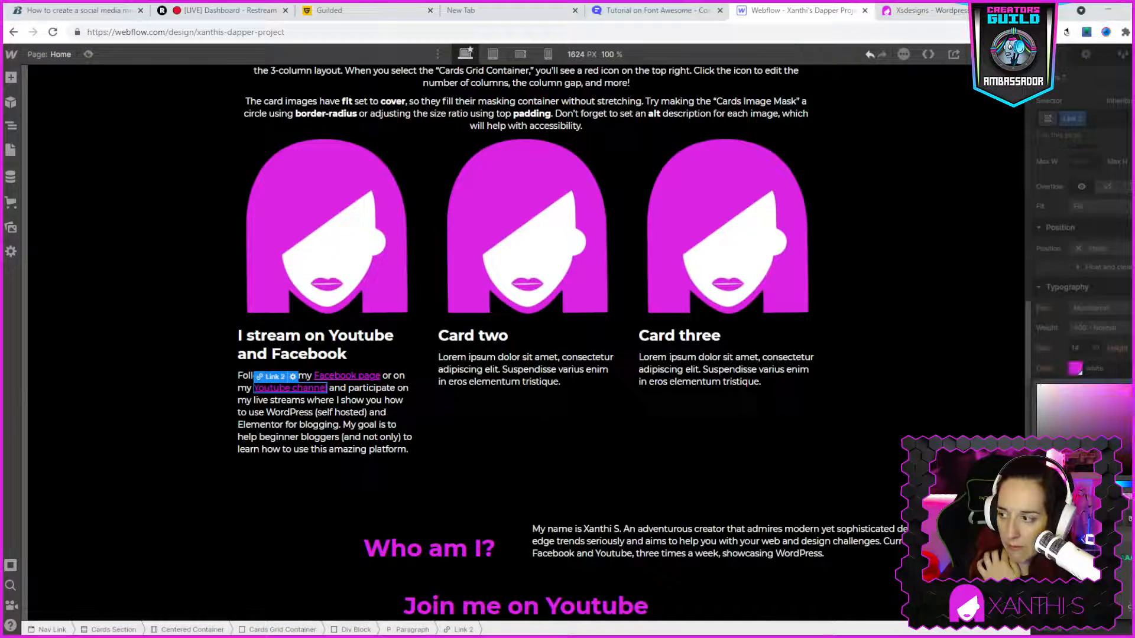
pyautogui.click(644, 455)
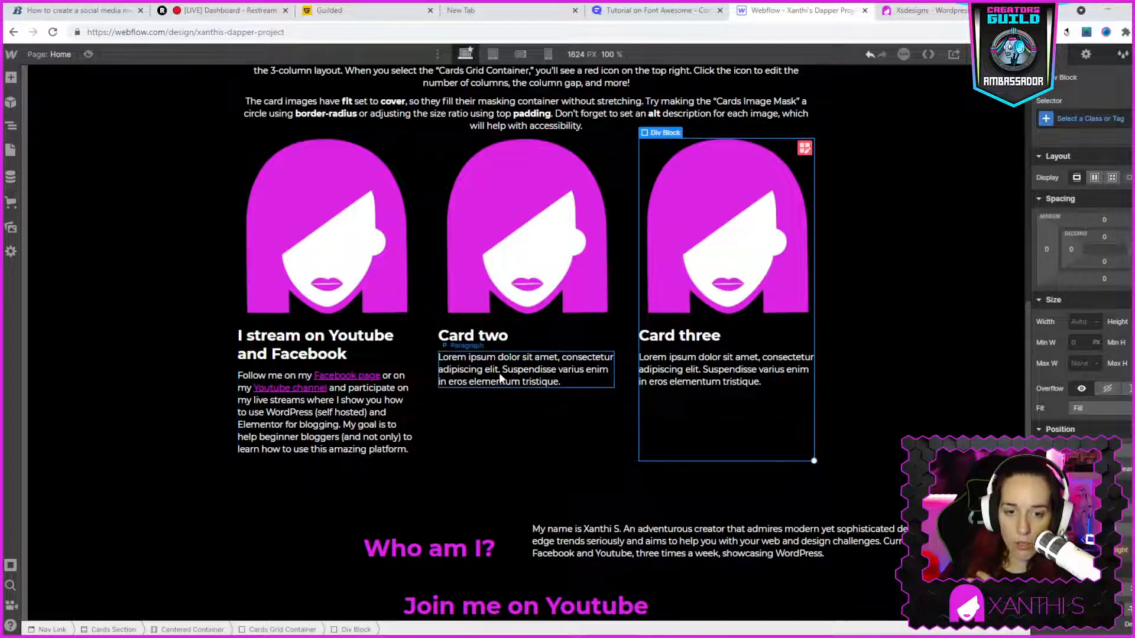
# - Replace the "Card two" heading in Webflow with "WordPress website development" copied from the live site's middle card
pyautogui.click(918, 13)
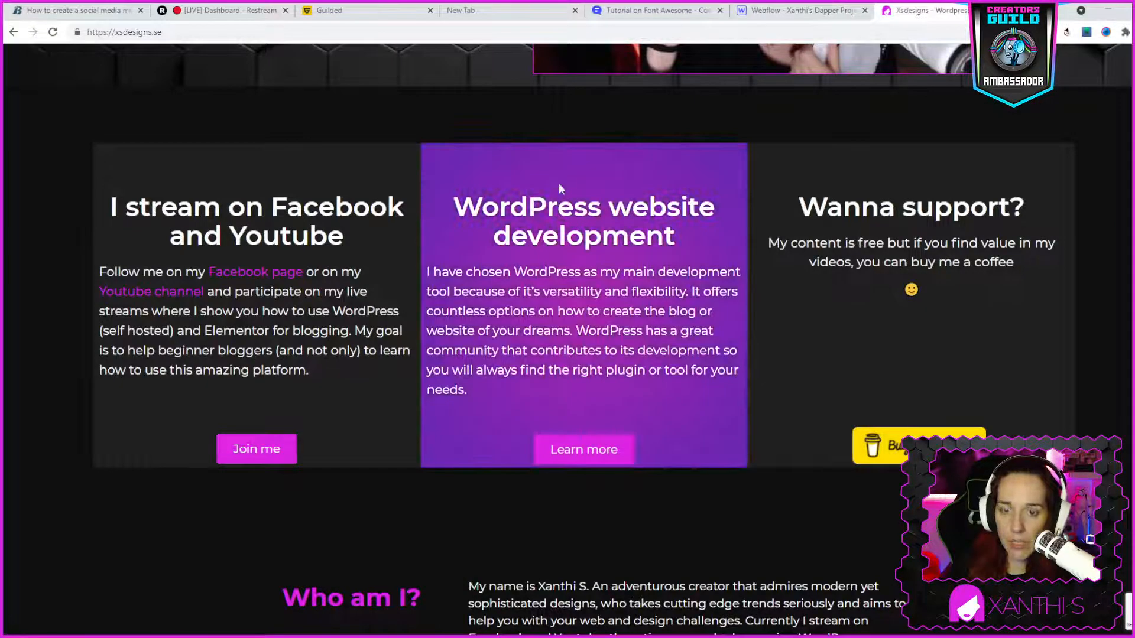
pyautogui.moveTo(455, 204); pyautogui.dragTo(683, 240)
pyautogui.hotkey('ctrl', 'c')
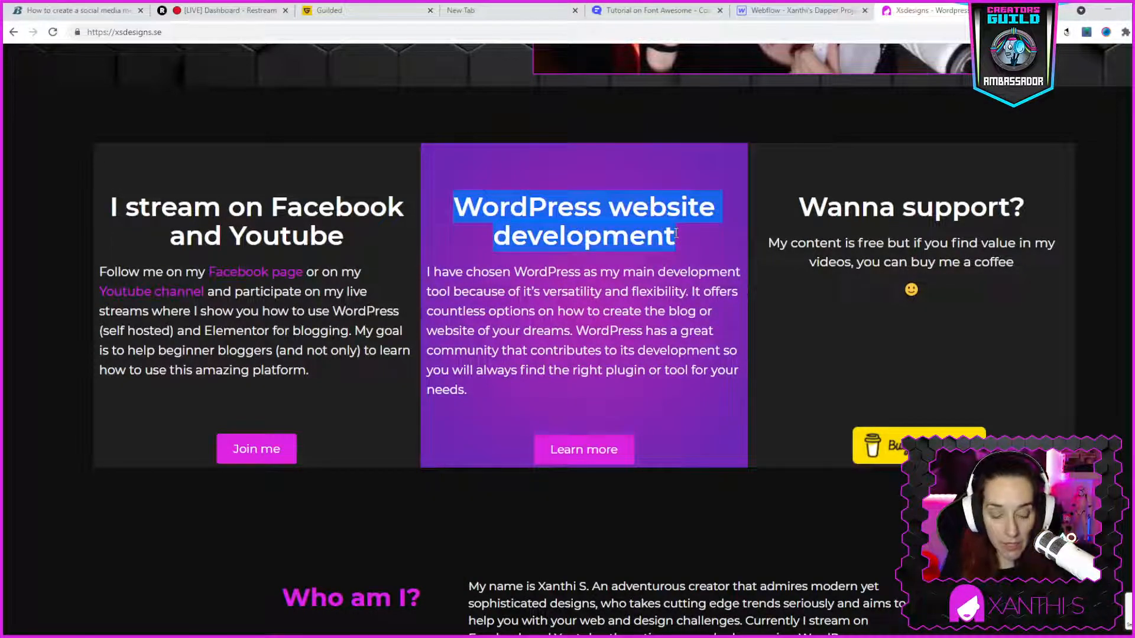
pyautogui.click(784, 13)
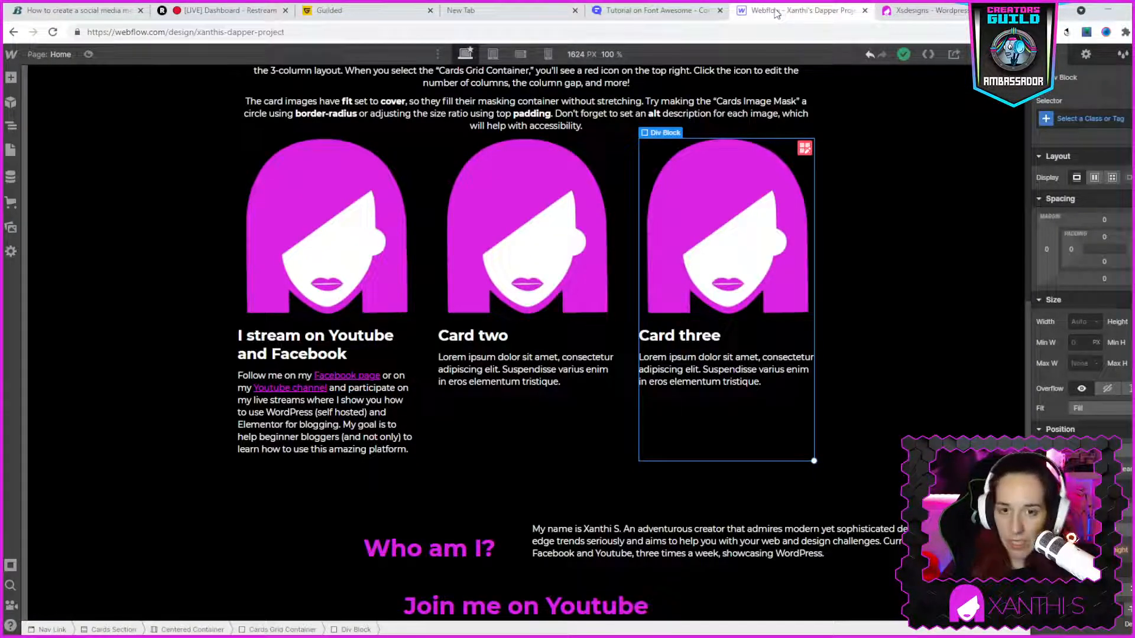
pyautogui.click(489, 337)
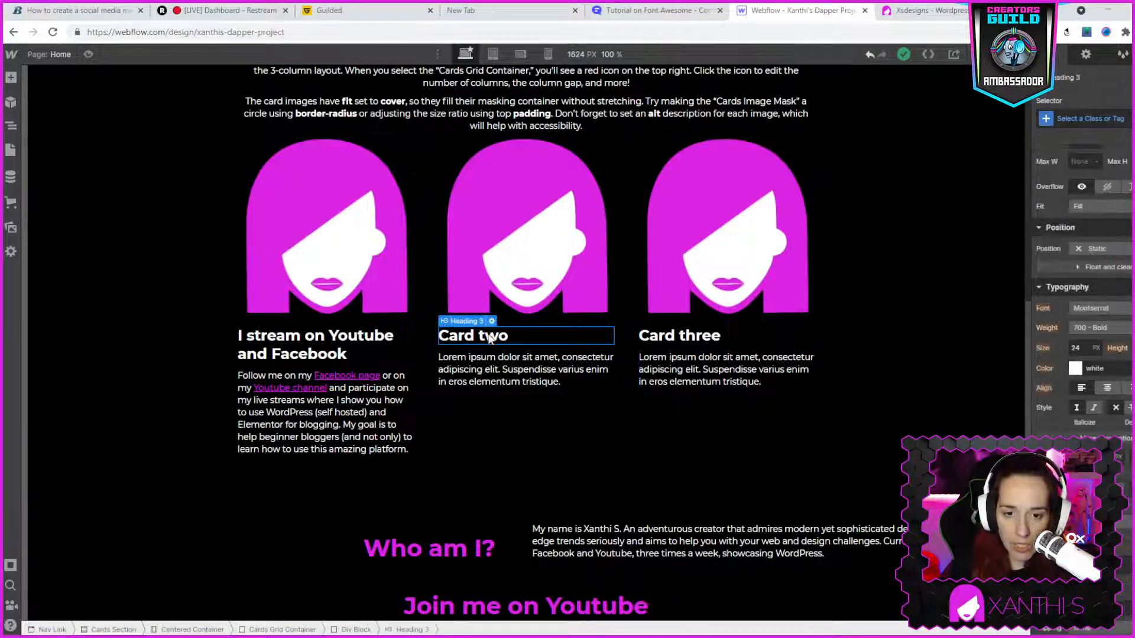
pyautogui.doubleClick(489, 337)
pyautogui.hotkey('ctrl', 'v')
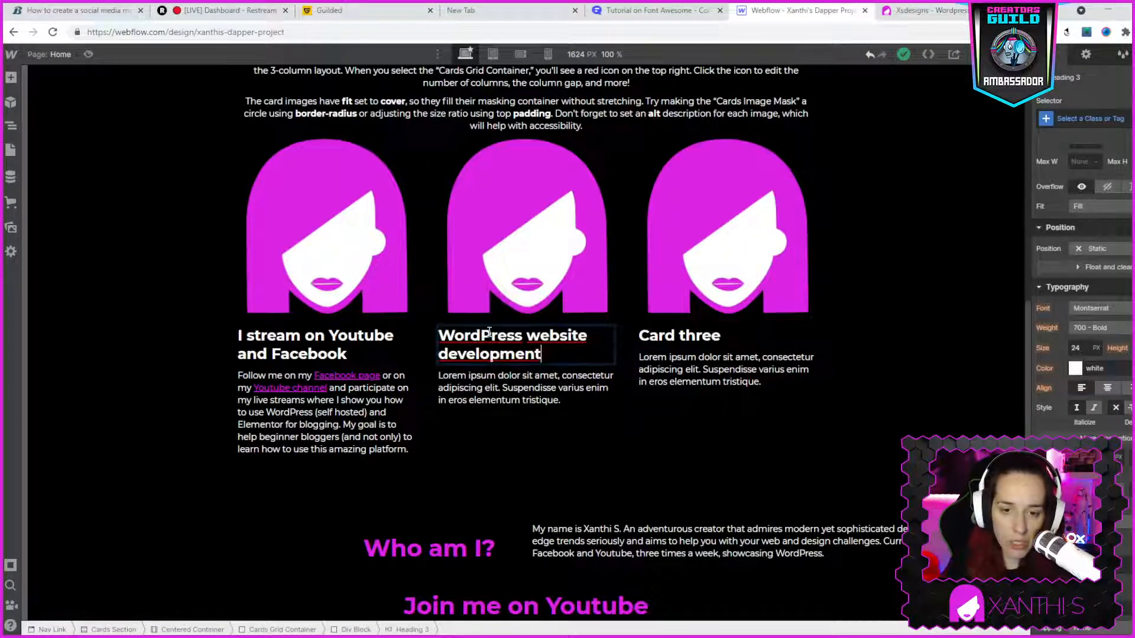
pyautogui.click(495, 399)
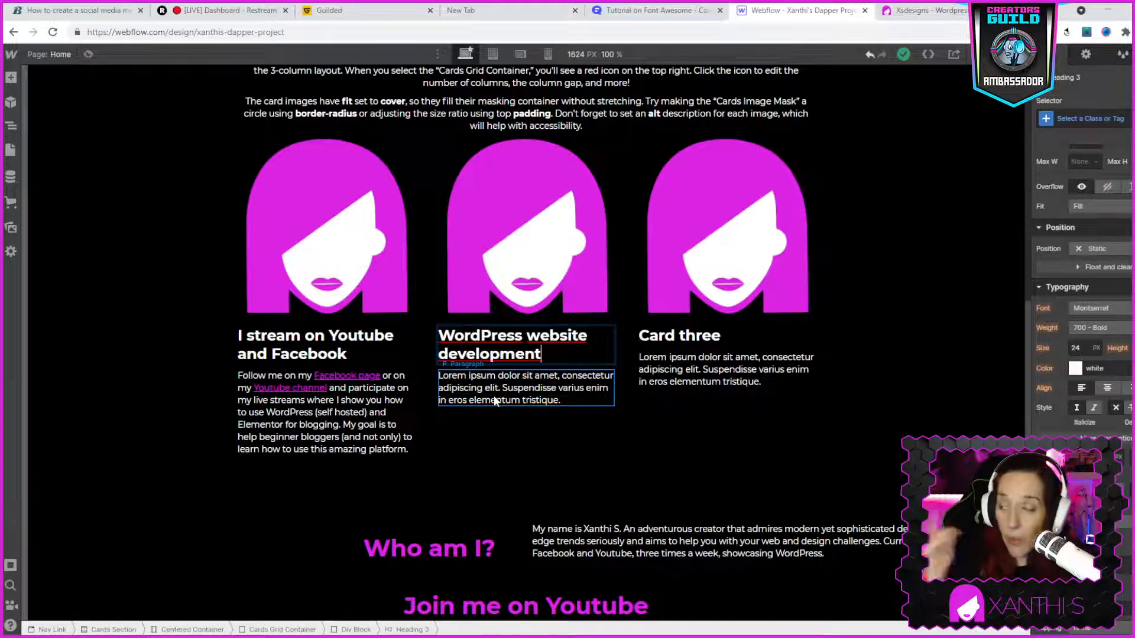
pyautogui.scroll(8, 513, 450)
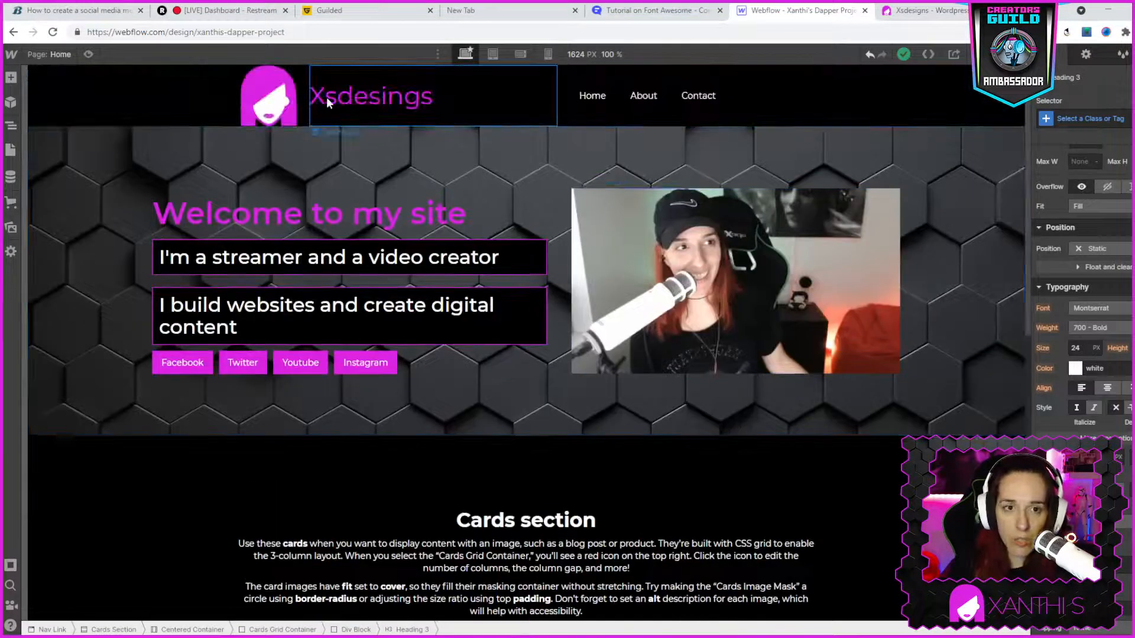
pyautogui.click(370, 98)
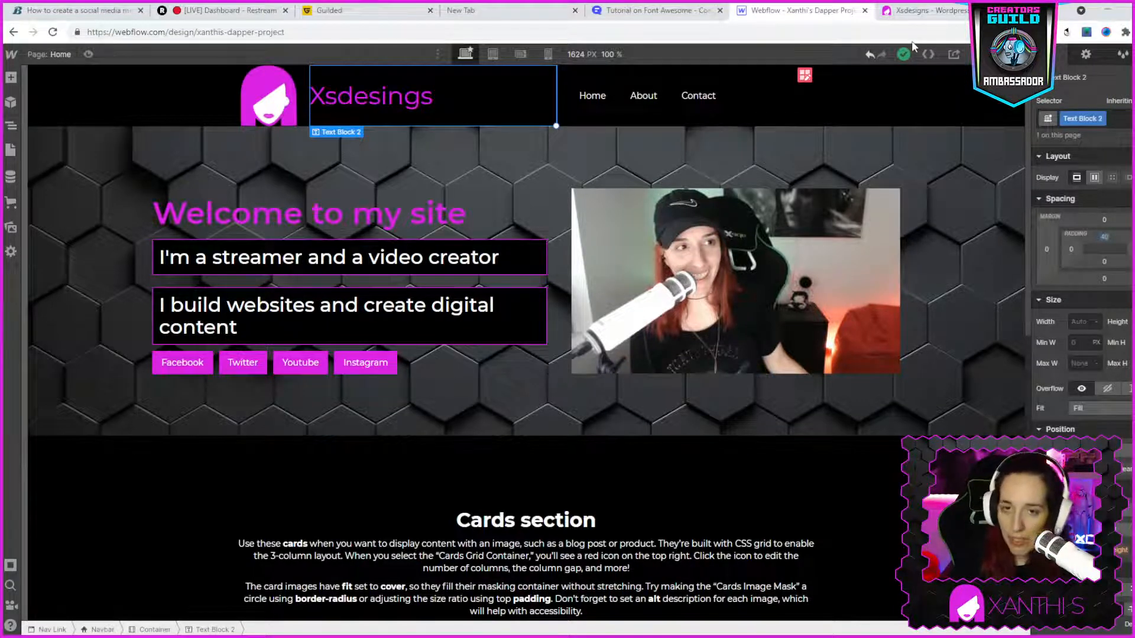
# - Replace the placeholder paragraph of the middle card in Webflow with the "I have chosen WordPress..." text copied from the live site's middle card
pyautogui.click(913, 11)
pyautogui.click(428, 273)
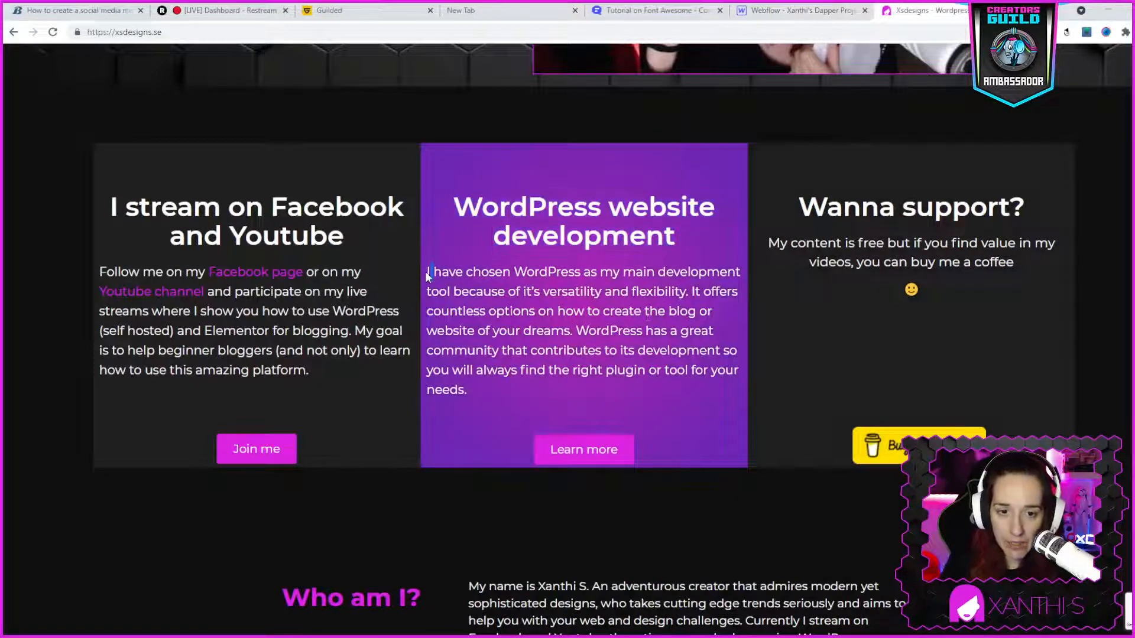
pyautogui.moveTo(427, 273); pyautogui.dragTo(491, 409)
pyautogui.hotkey('ctrl', 'c')
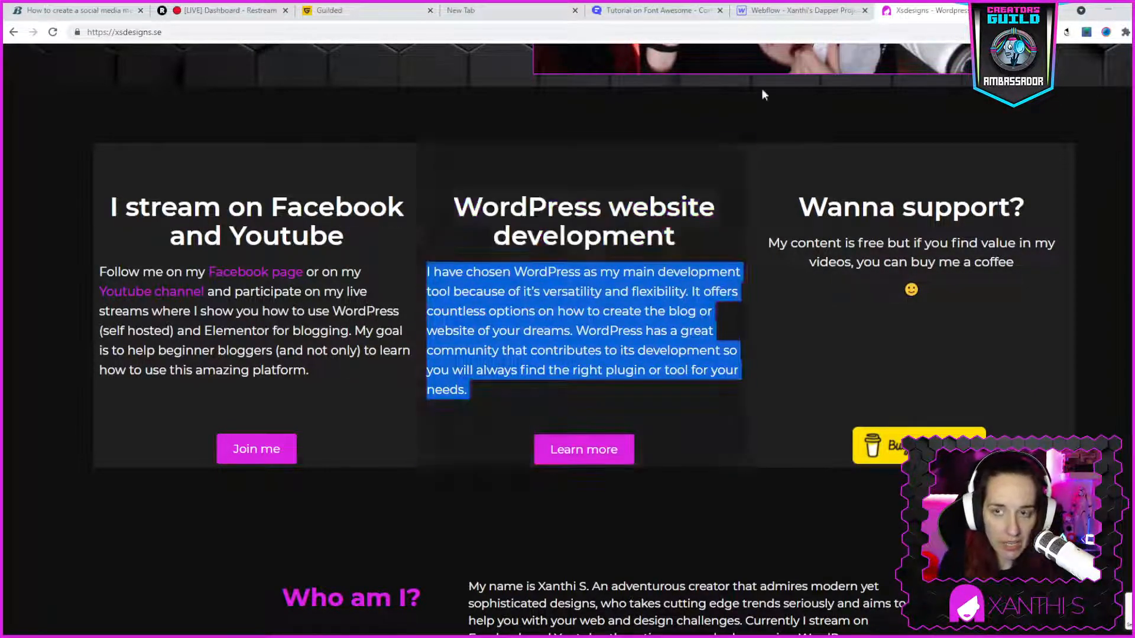
pyautogui.click(801, 10)
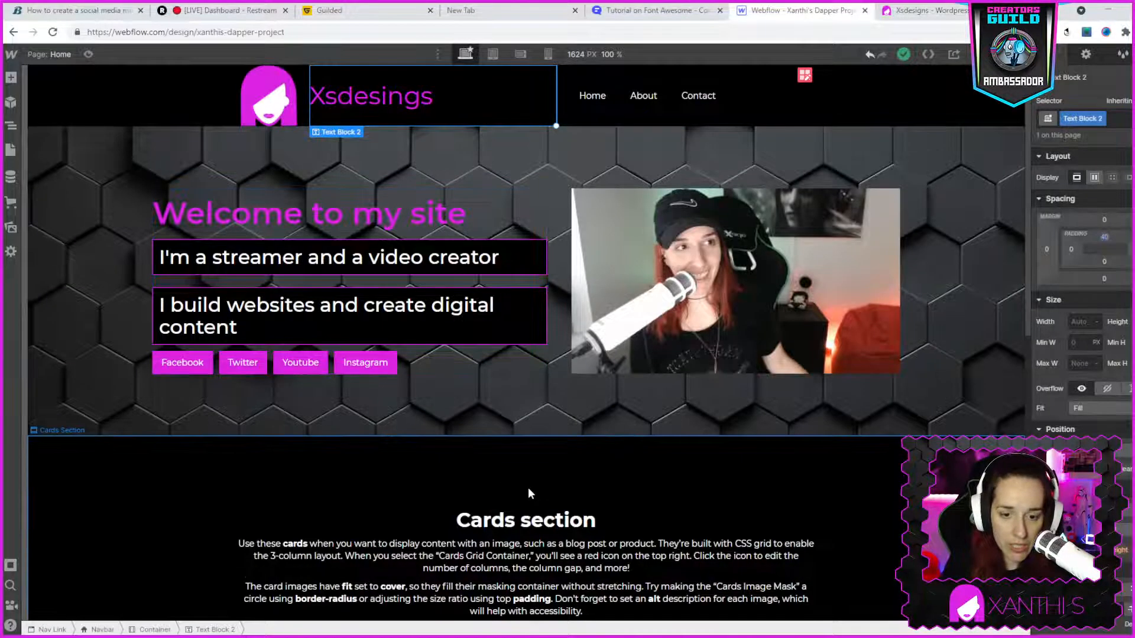
pyautogui.scroll(-2, 535, 485)
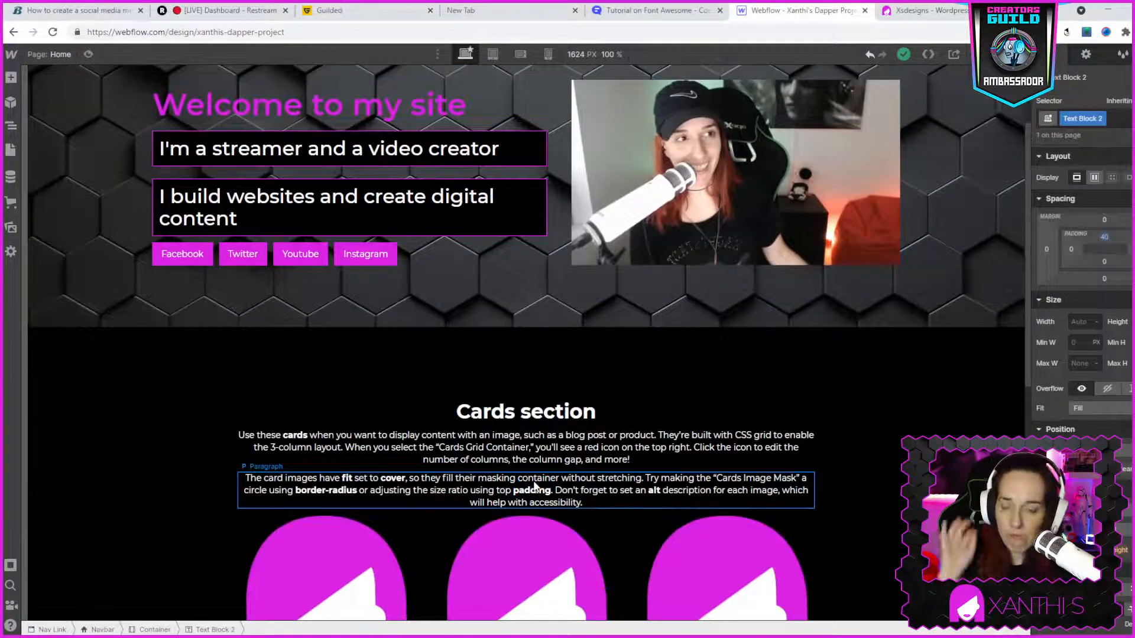
pyautogui.scroll(-4, 562, 500)
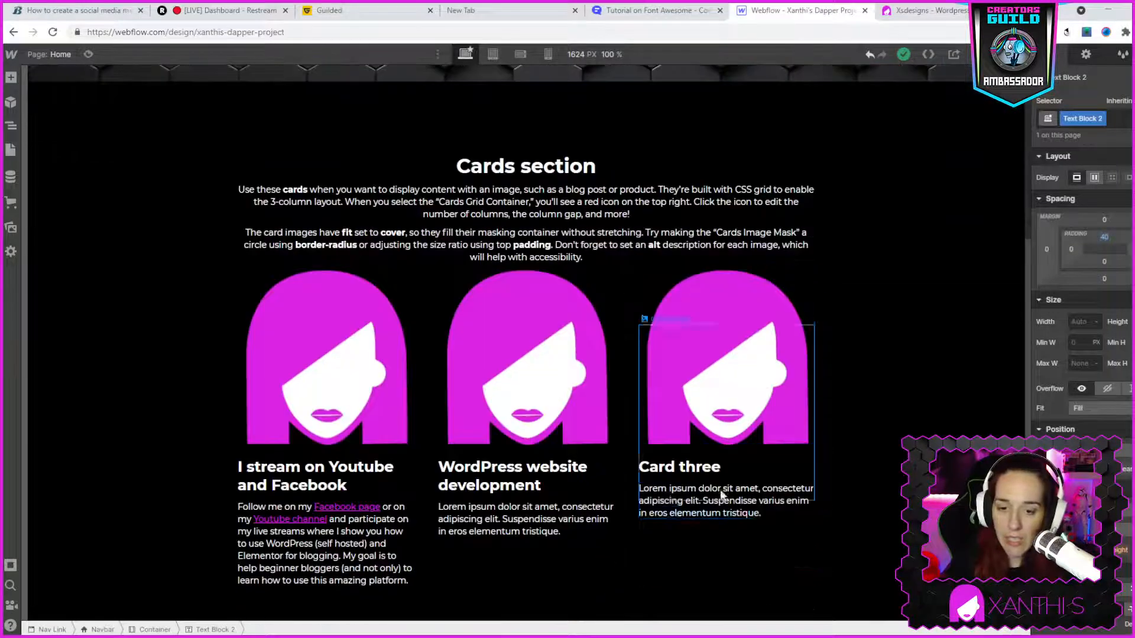
pyautogui.click(547, 523)
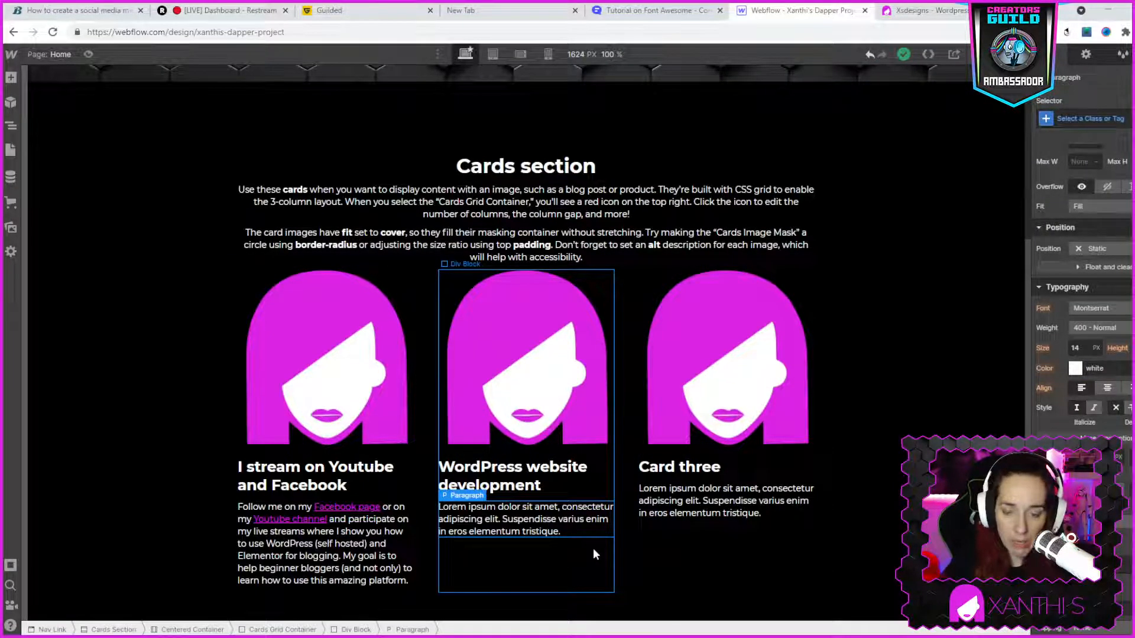
pyautogui.doubleClick(523, 527)
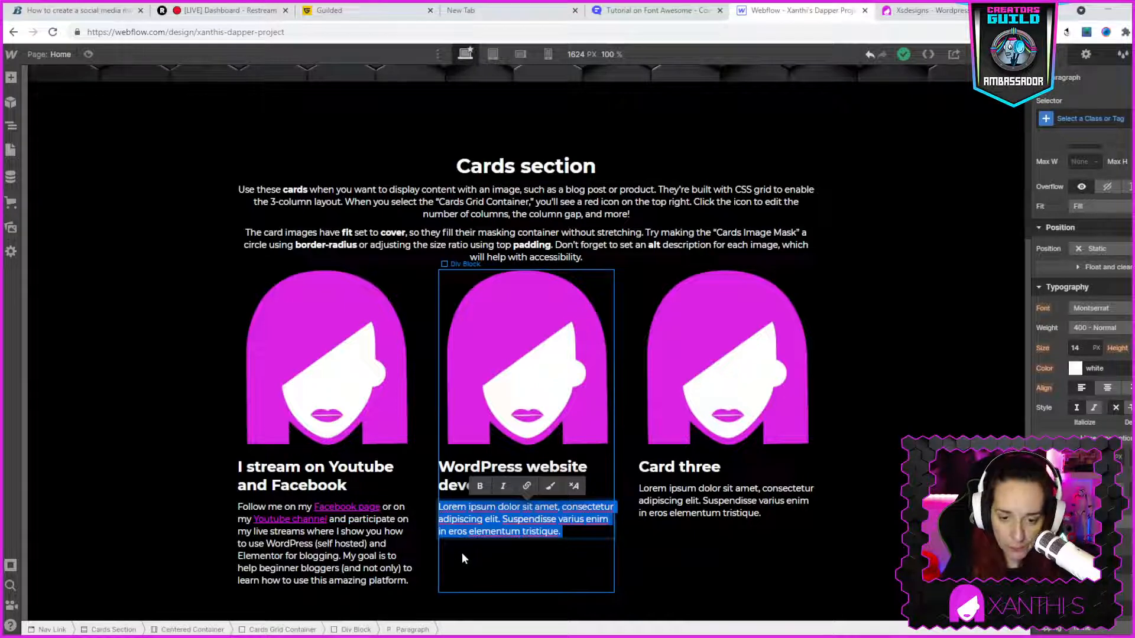
pyautogui.hotkey('ctrl', 'v')
pyautogui.scroll(-2, 543, 521)
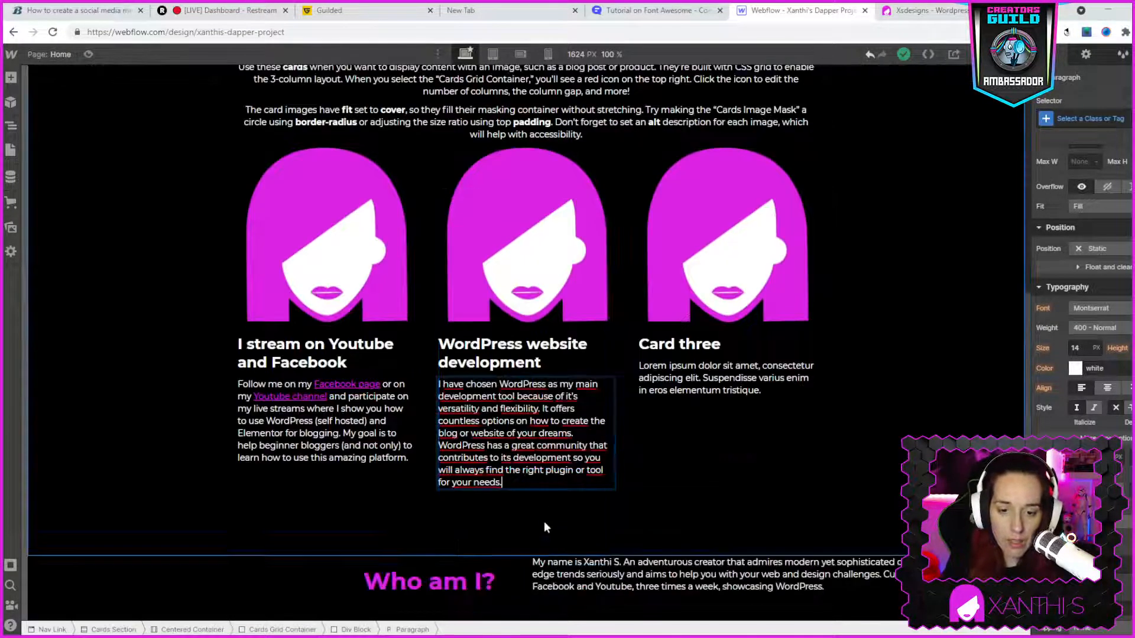
# - Replace the "Card three" heading in Webflow with "Wanna support?" copied from the live site's third card
pyautogui.click(919, 12)
pyautogui.tripleClick(874, 204)
pyautogui.hotkey('ctrl', 'c')
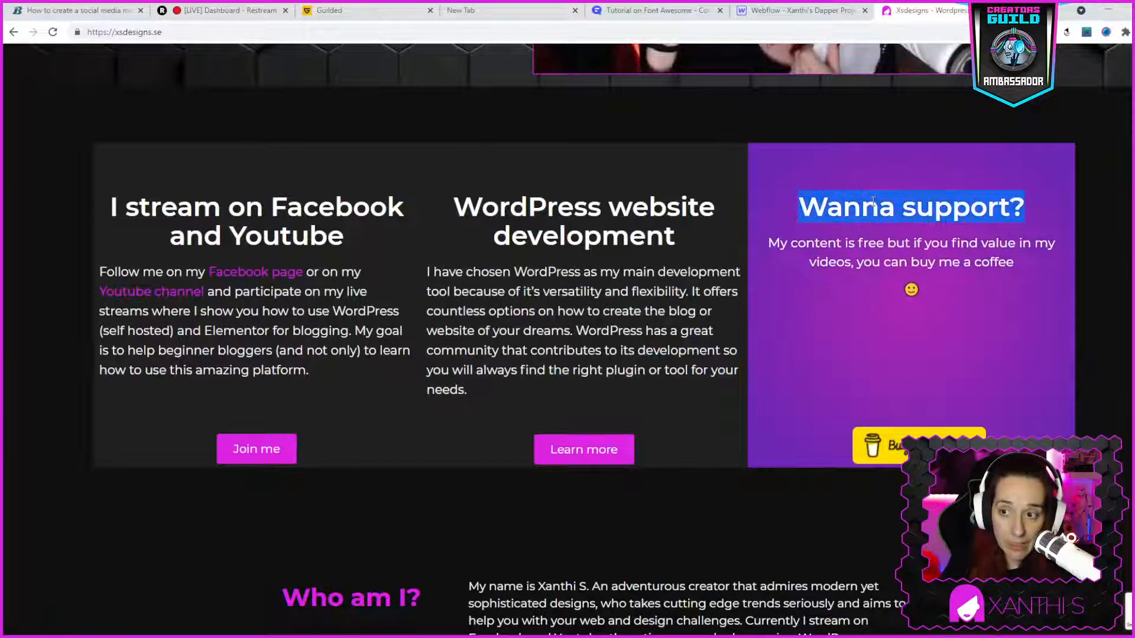
pyautogui.click(795, 11)
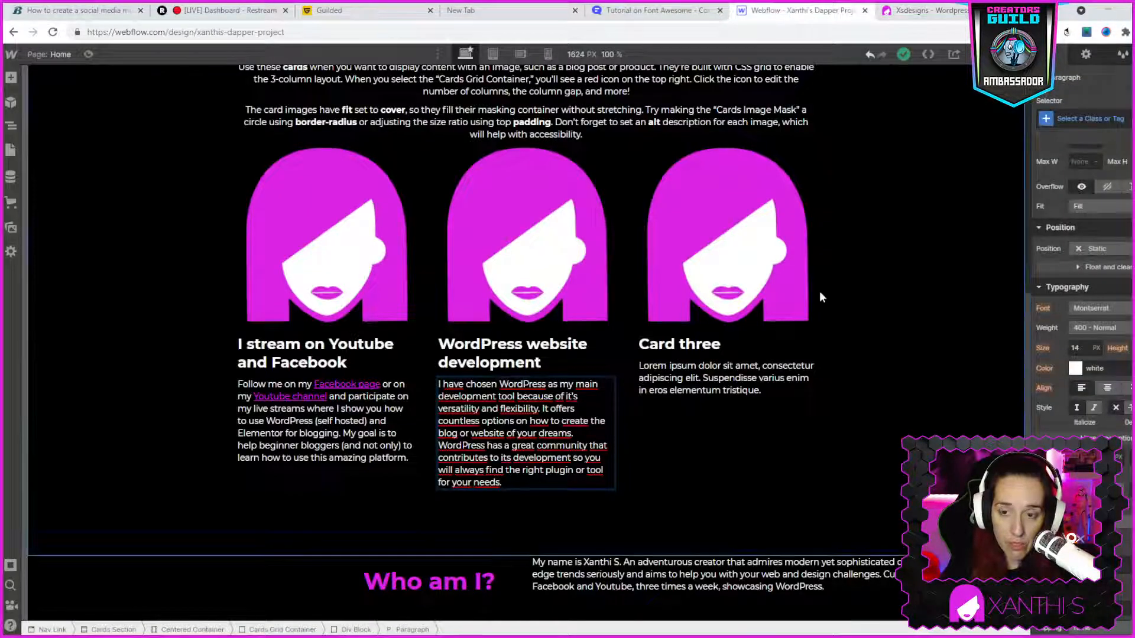
pyautogui.tripleClick(711, 343)
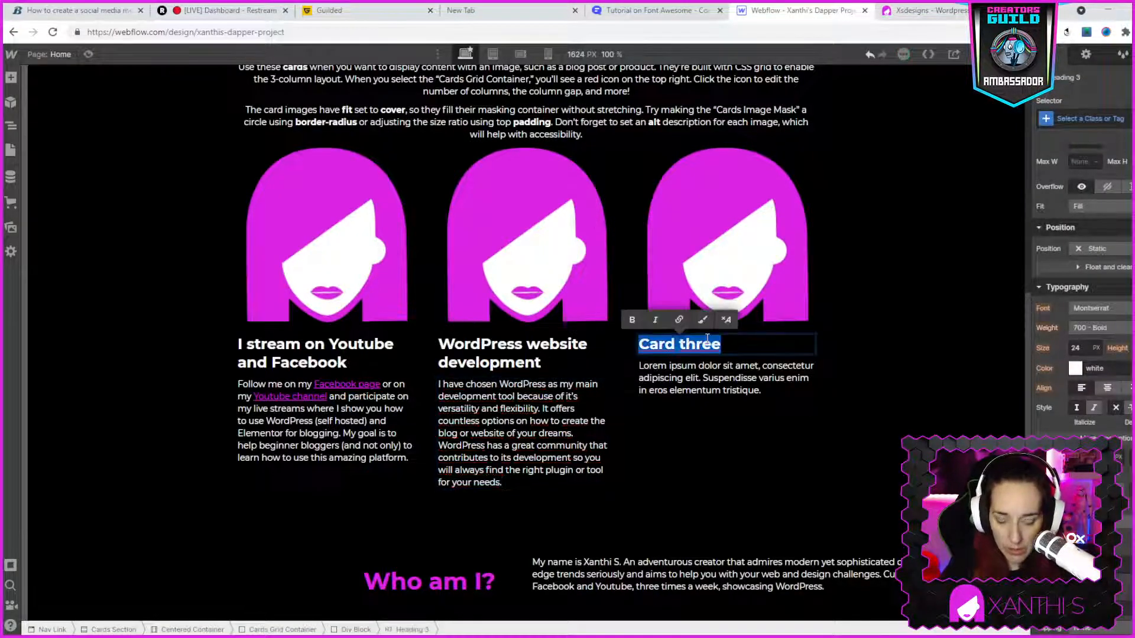
pyautogui.hotkey('ctrl', 'v')
# - Replace the third card's placeholder paragraph with "My content is free but if you find value in my videos, you can buy me a coffee" from the live site
pyautogui.click(964, 11)
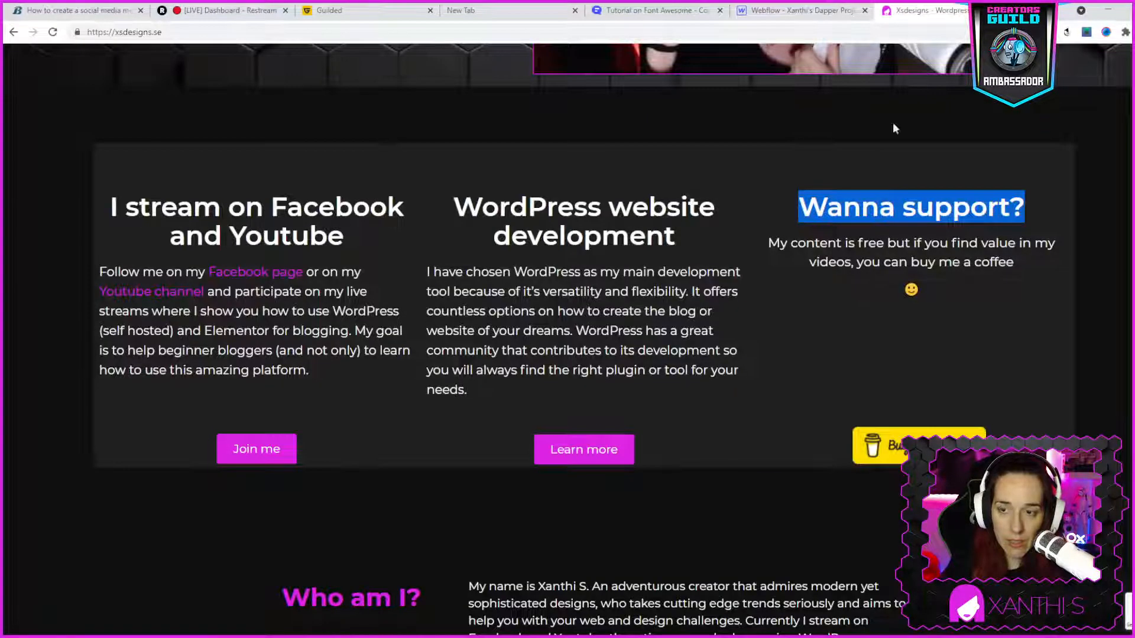
pyautogui.click(819, 256)
pyautogui.tripleClick(819, 255)
pyautogui.hotkey('ctrl', 'c')
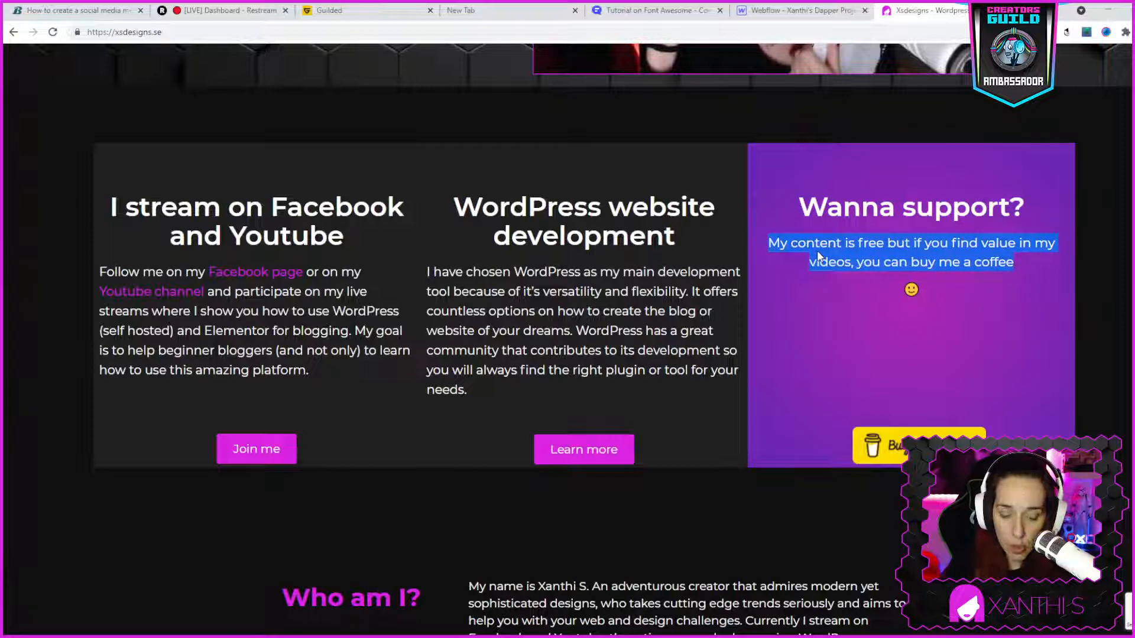
pyautogui.click(801, 10)
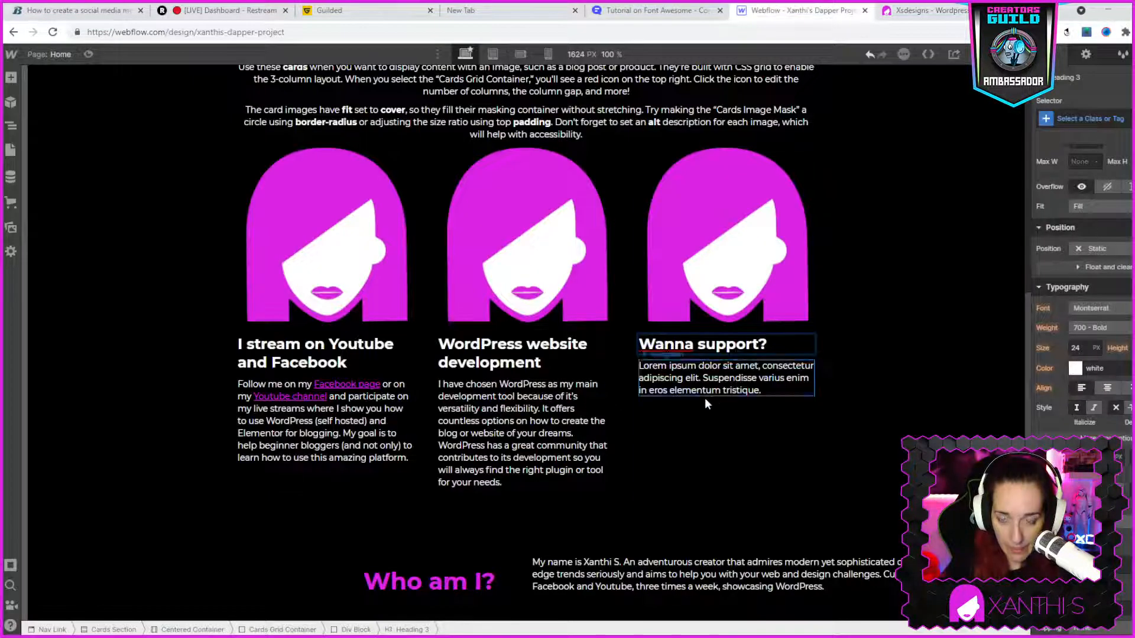
pyautogui.tripleClick(700, 383)
pyautogui.hotkey('ctrl', 'v')
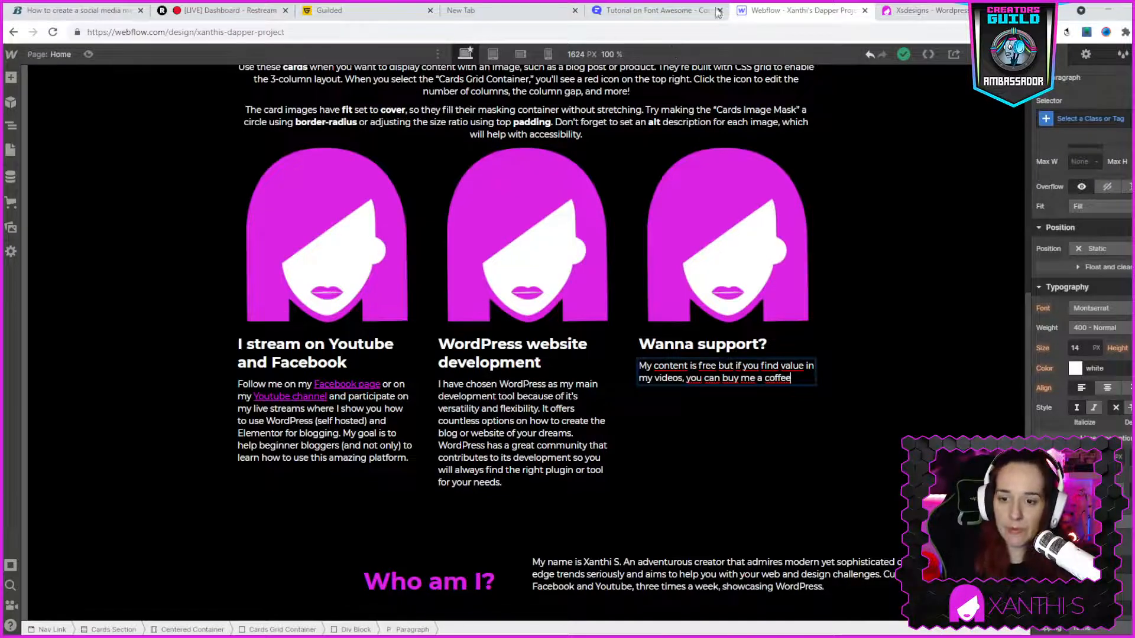
# - Add a button element below the paragraph of the first card
pyautogui.click(11, 77)
pyautogui.moveTo(123, 371); pyautogui.dragTo(292, 482)
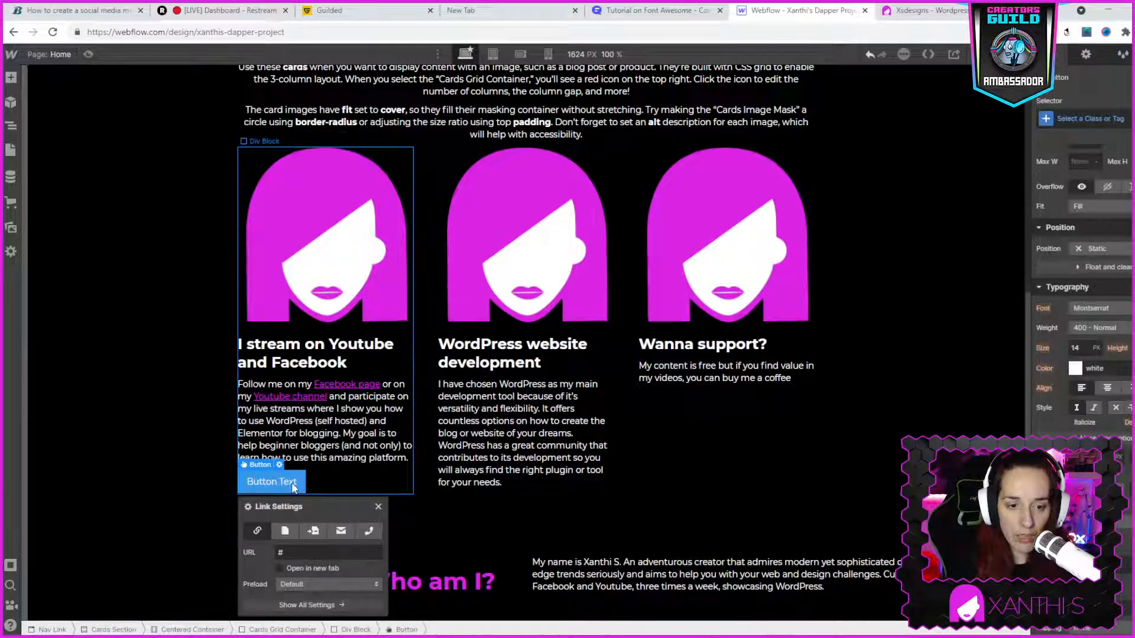
pyautogui.click(12, 78)
pyautogui.moveTo(112, 366); pyautogui.dragTo(559, 516)
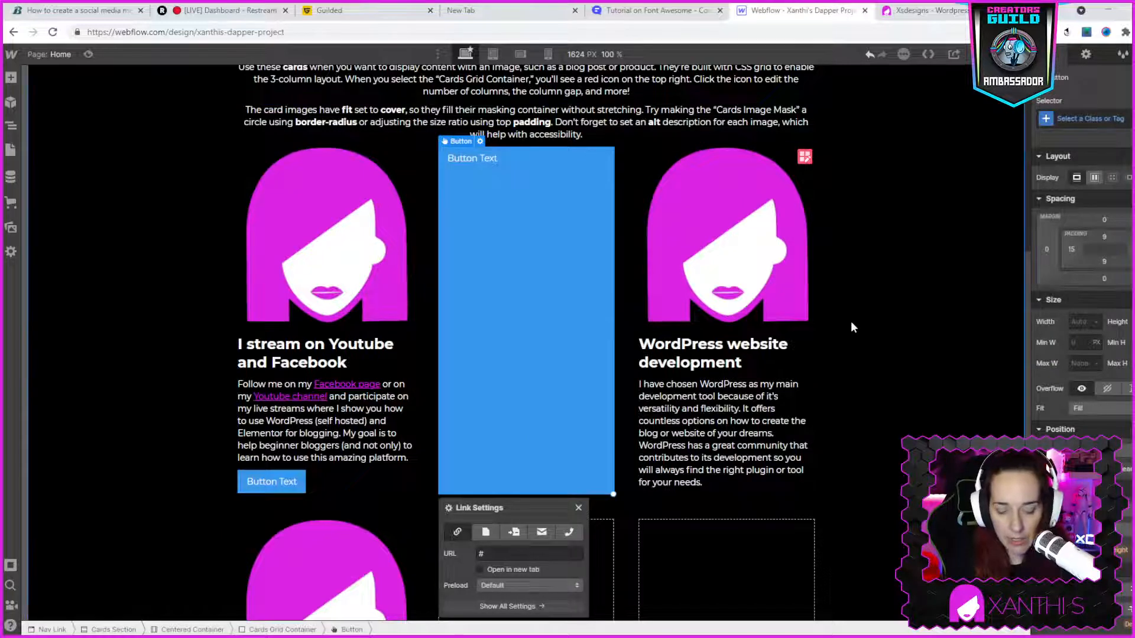
pyautogui.hotkey('ctrl', 'z')
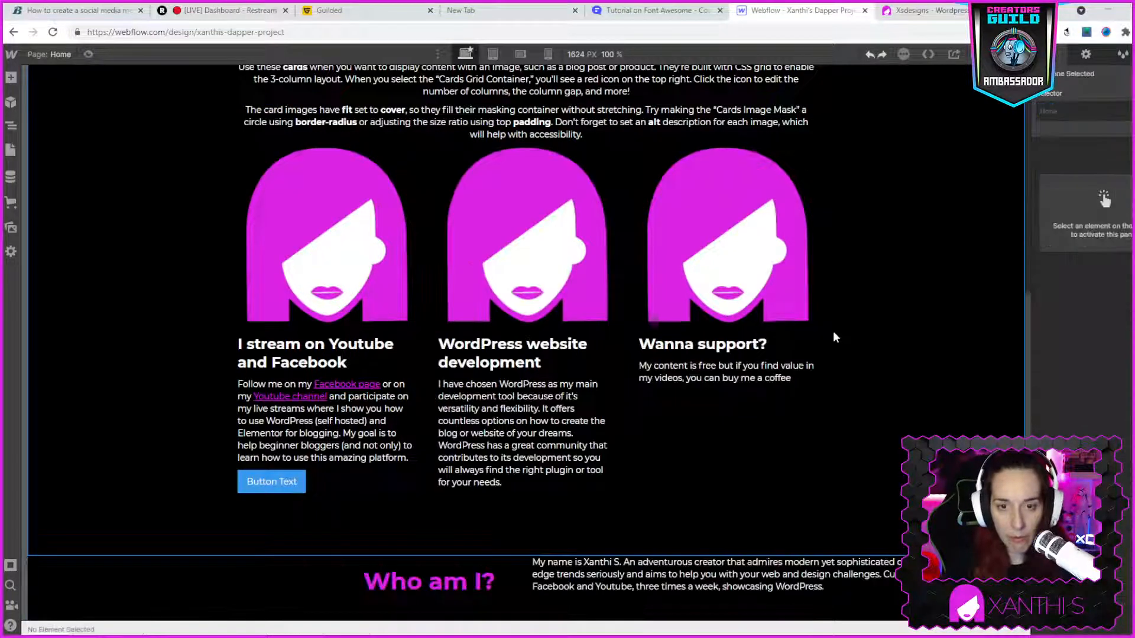
pyautogui.click(10, 78)
pyautogui.moveTo(103, 351); pyautogui.dragTo(872, 466)
pyautogui.scroll(-2, 873, 466)
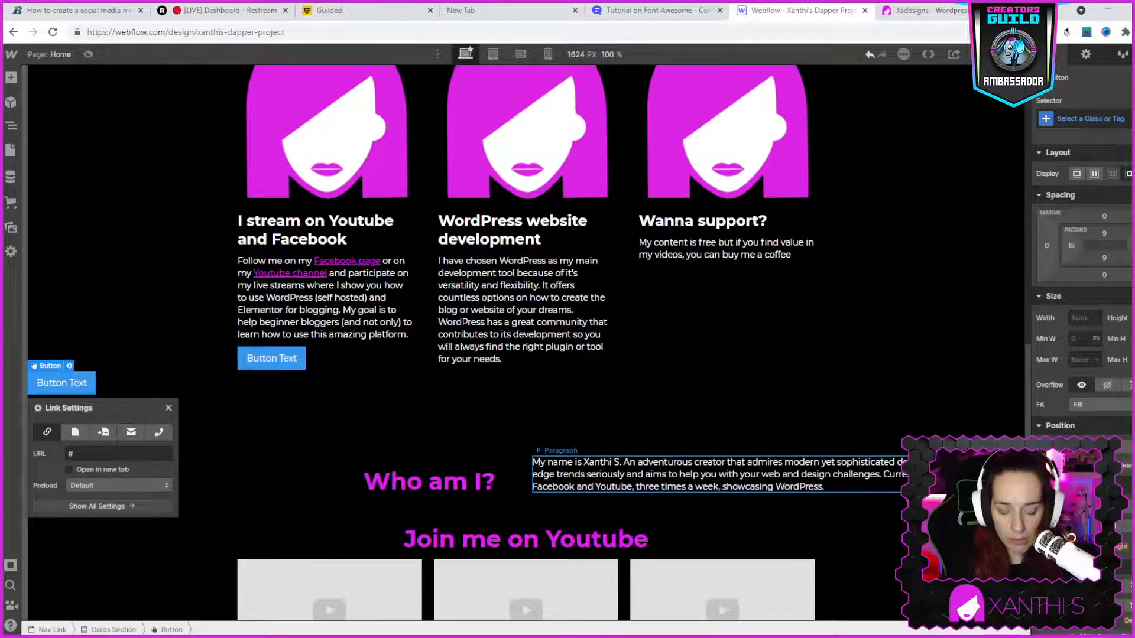
pyautogui.press('Delete')
pyautogui.scroll(-1, 637, 397)
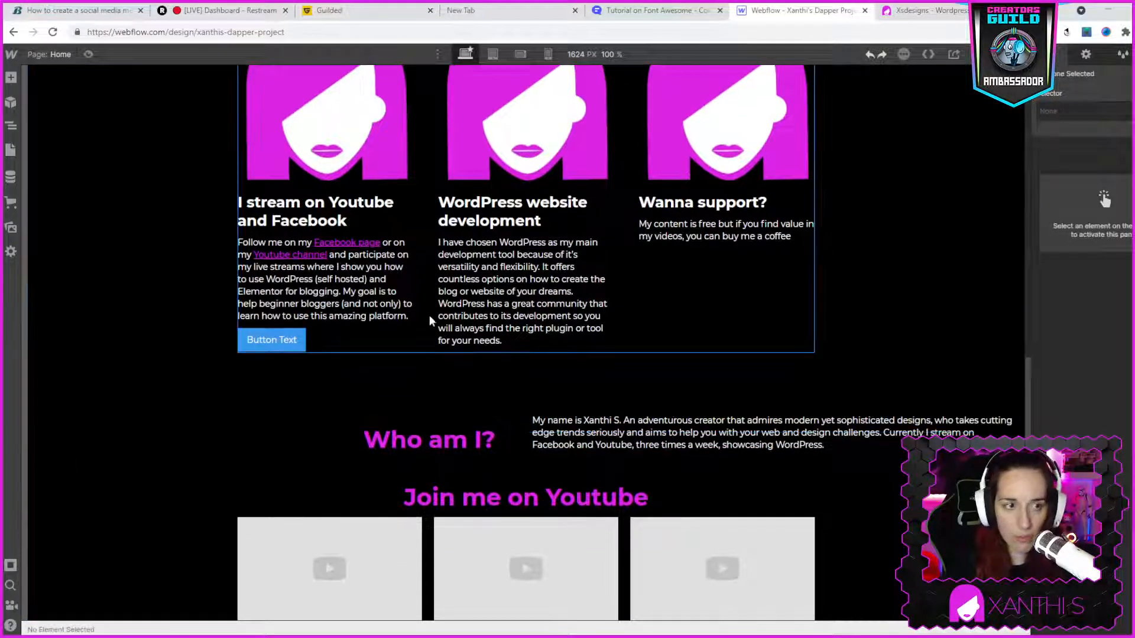
pyautogui.click(10, 78)
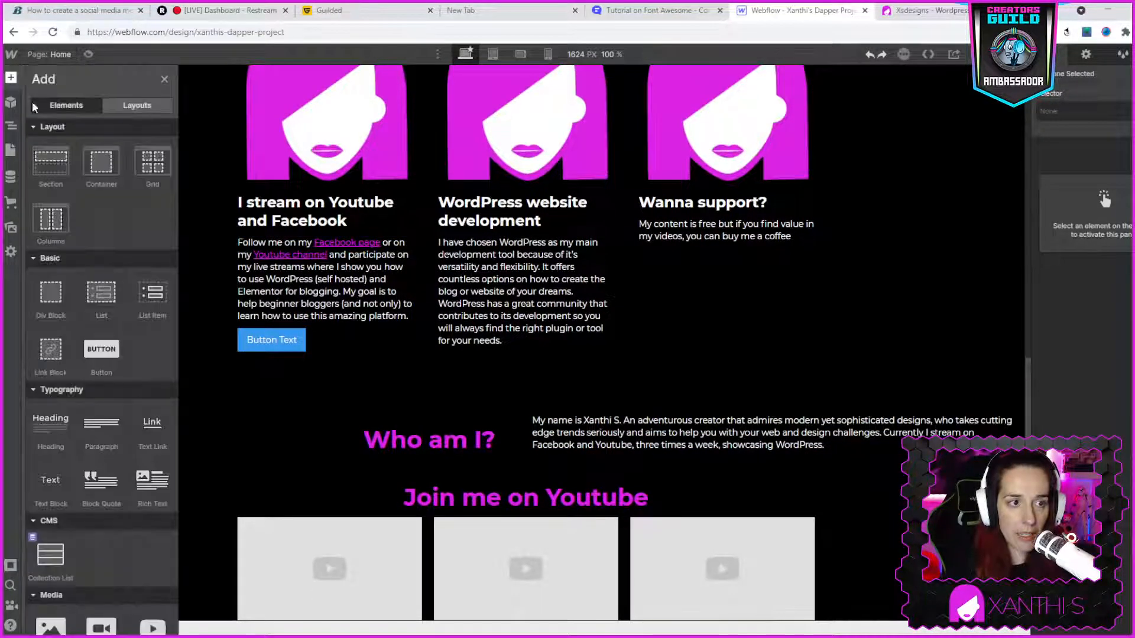
pyautogui.moveTo(100, 355); pyautogui.dragTo(576, 453)
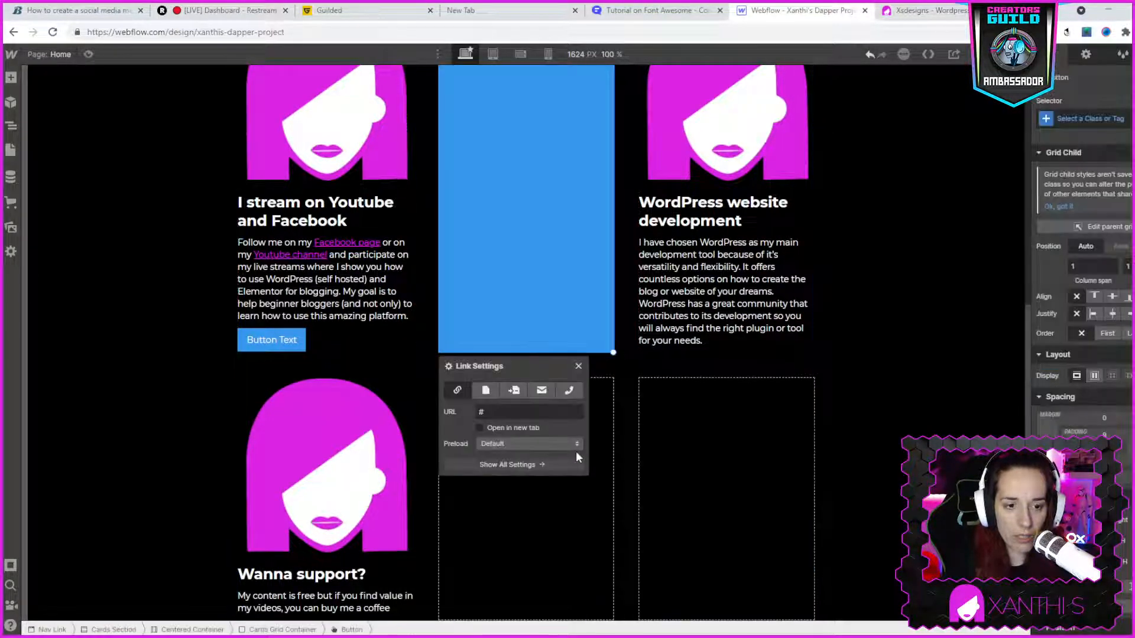
pyautogui.hotkey('ctrl', 'z')
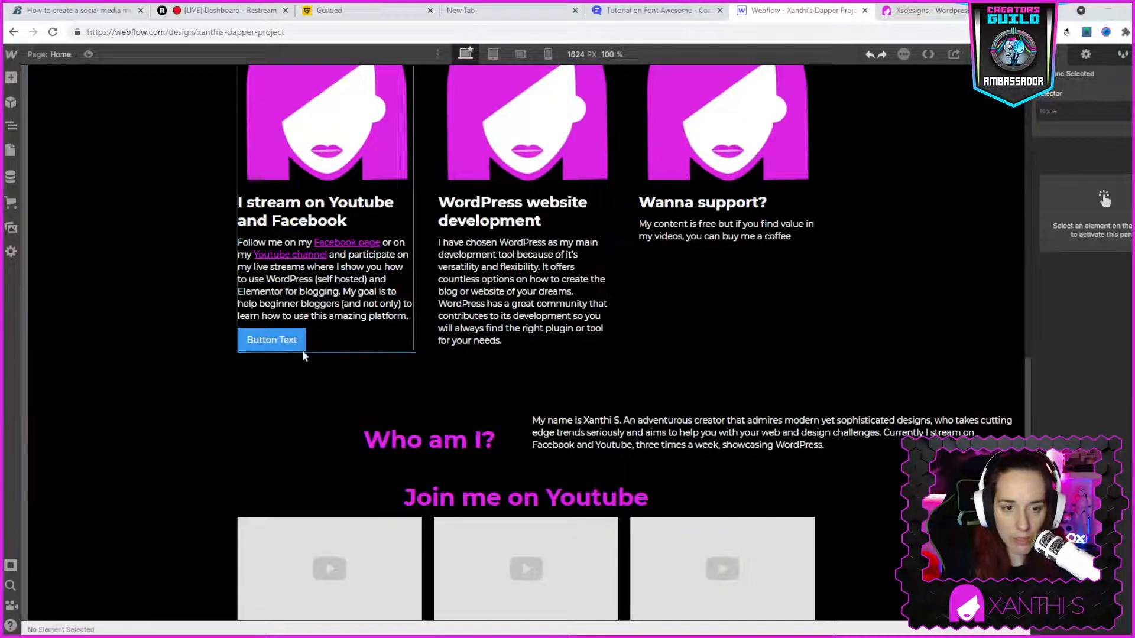
# - Try to copy the first card's button and paste it after the middle card's paragraph
pyautogui.rightClick(286, 345)
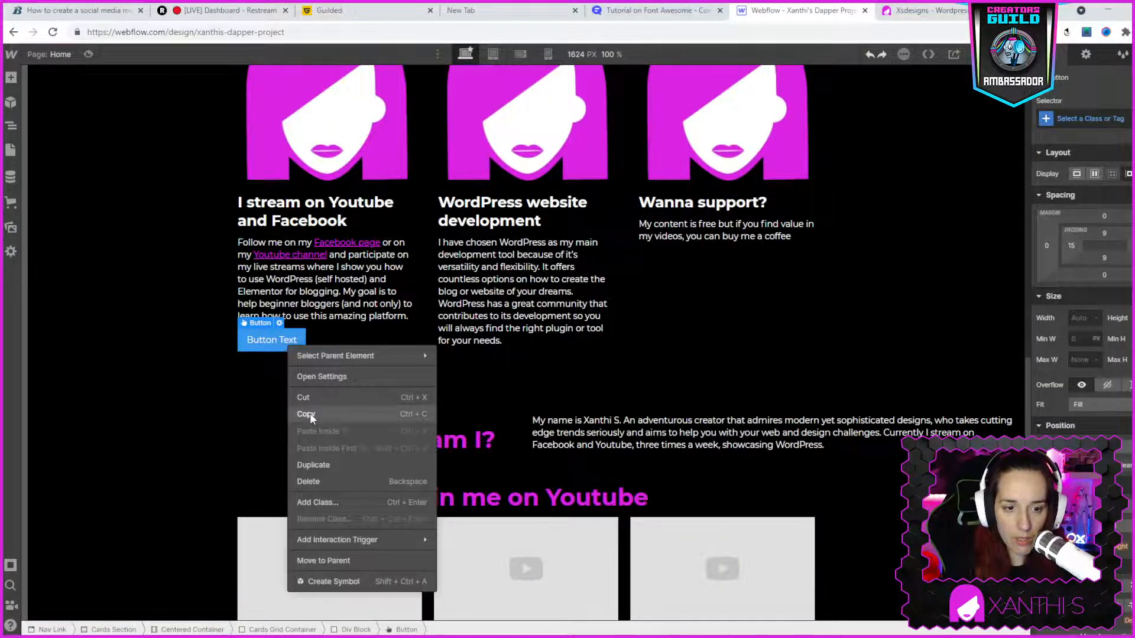
pyautogui.click(503, 342)
pyautogui.rightClick(502, 343)
pyautogui.click(474, 368)
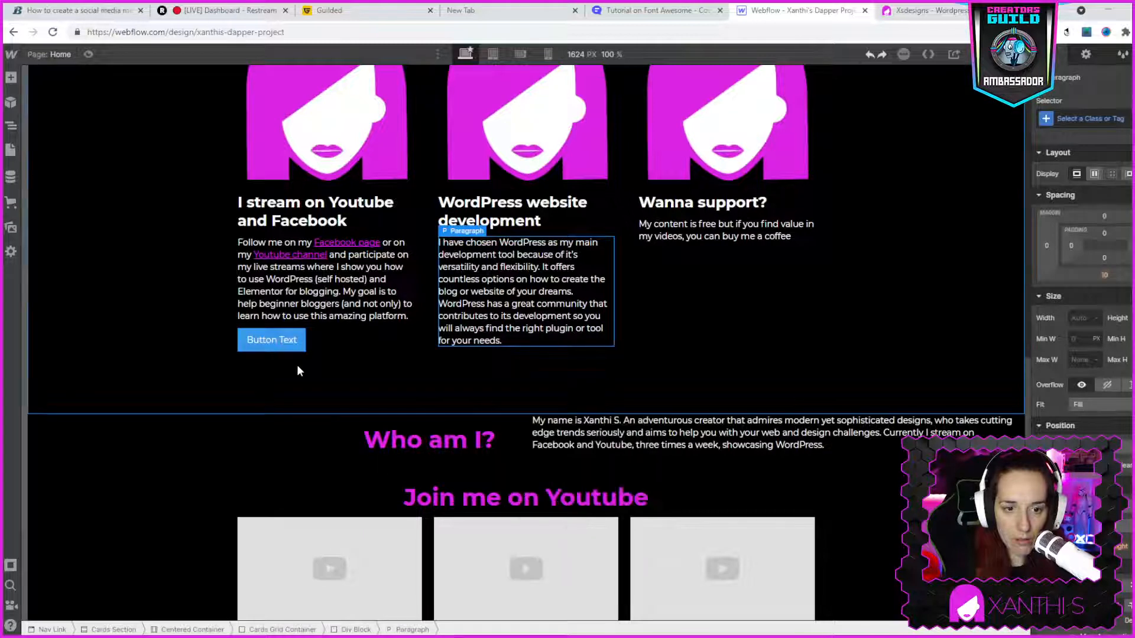
pyautogui.rightClick(530, 343)
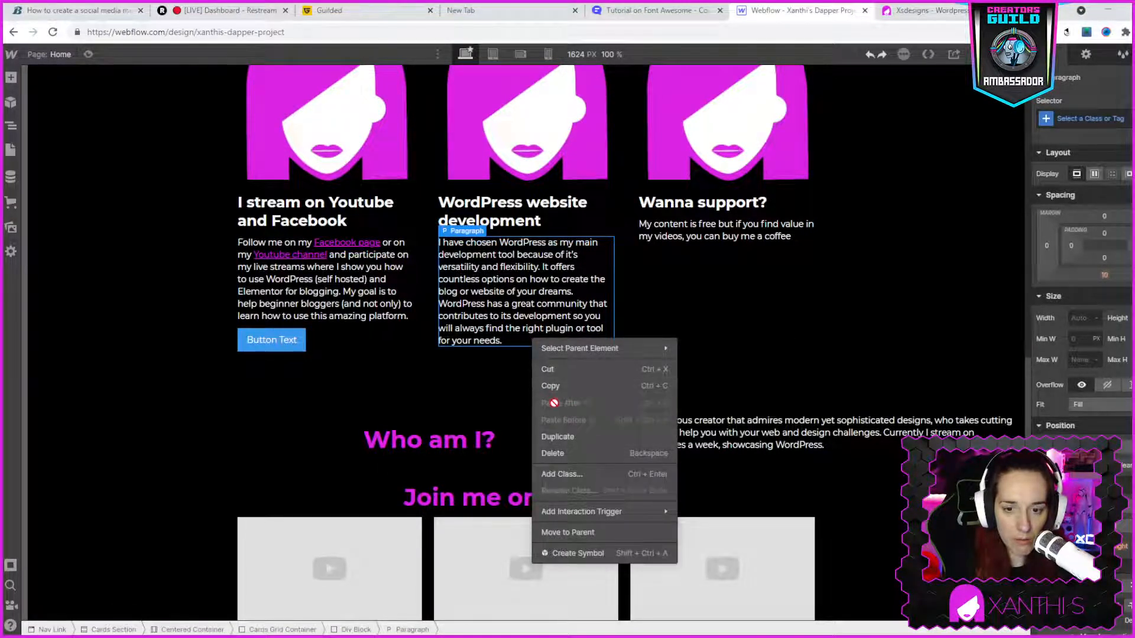
pyautogui.click(492, 341)
pyautogui.click(501, 364)
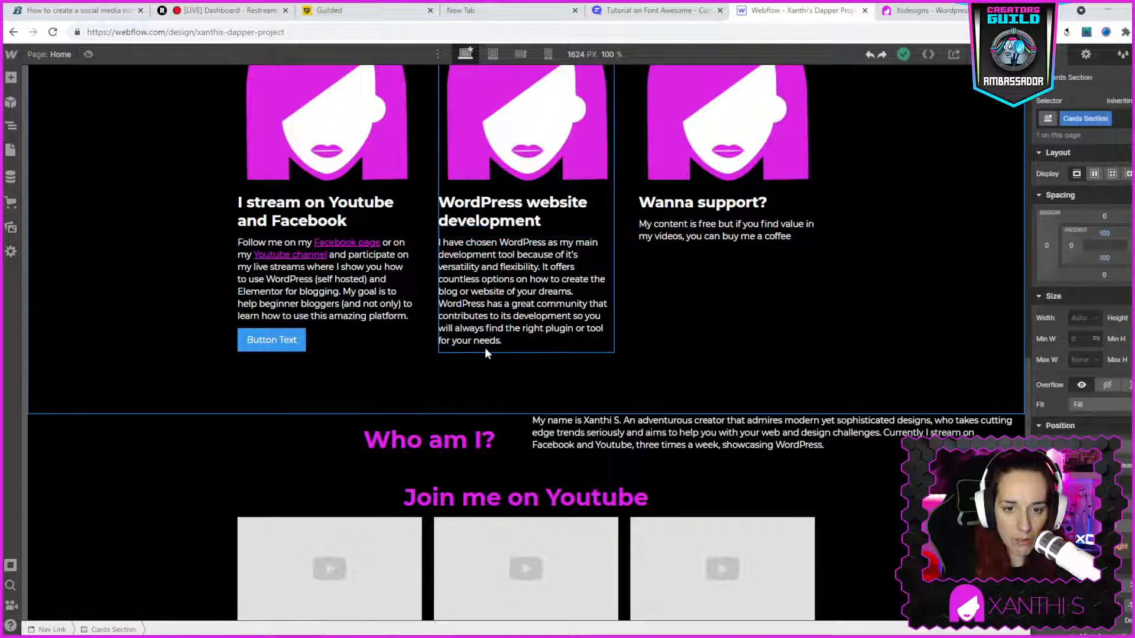
# - Move the first card's button below the middle card's paragraph and add a new button below the first card's paragraph
pyautogui.click(484, 349)
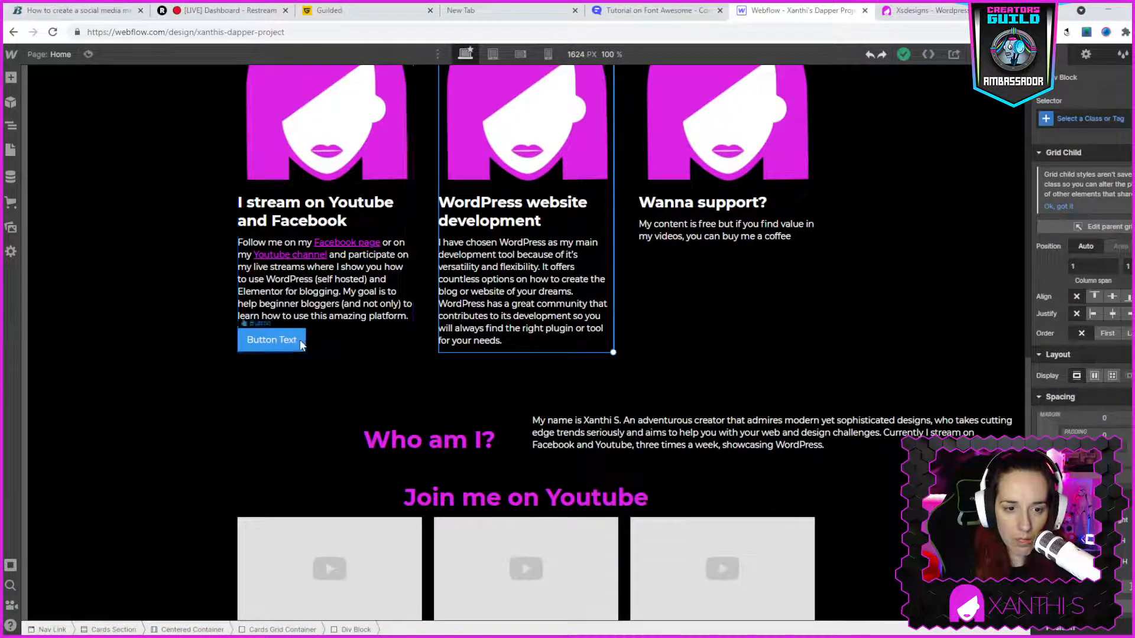
pyautogui.click(302, 345)
pyautogui.moveTo(301, 346); pyautogui.dragTo(502, 347)
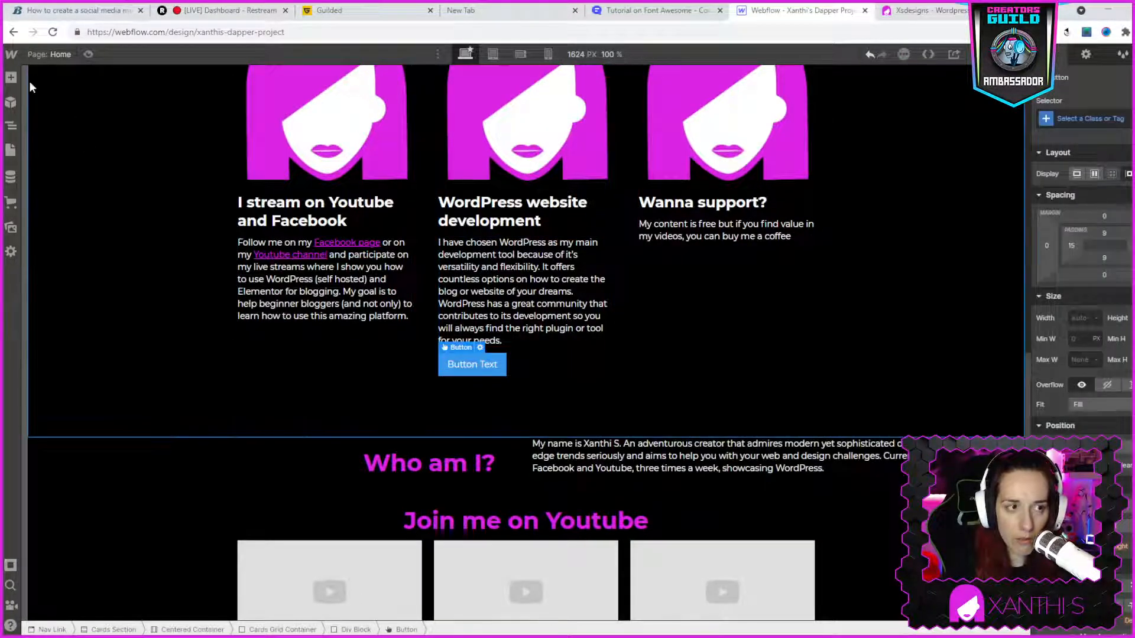
pyautogui.click(13, 78)
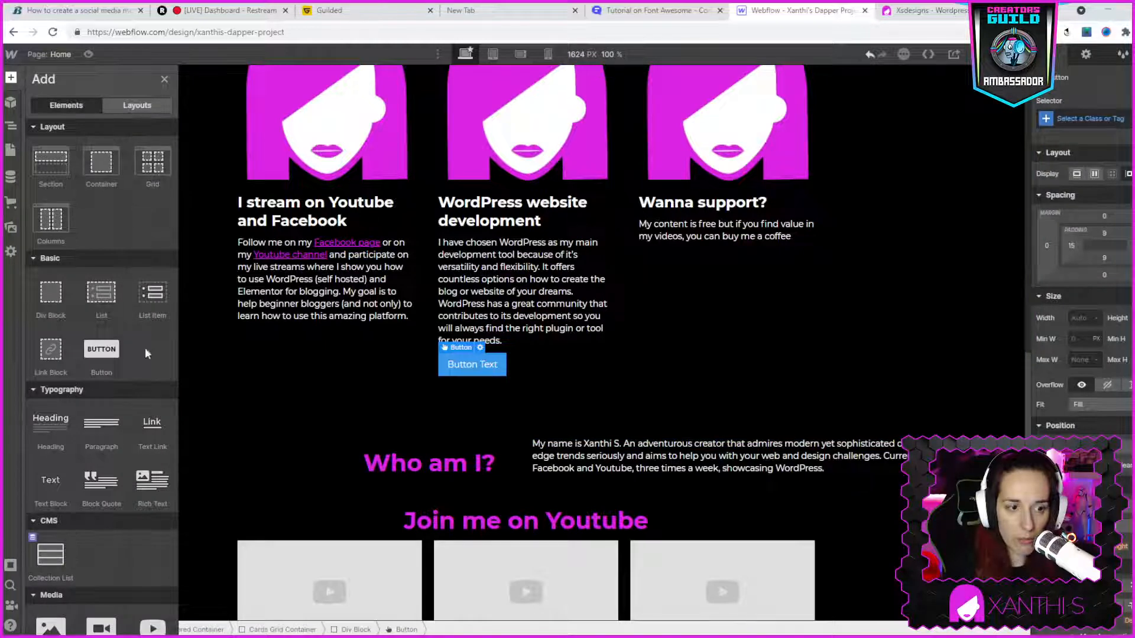
pyautogui.moveTo(101, 350); pyautogui.dragTo(253, 336)
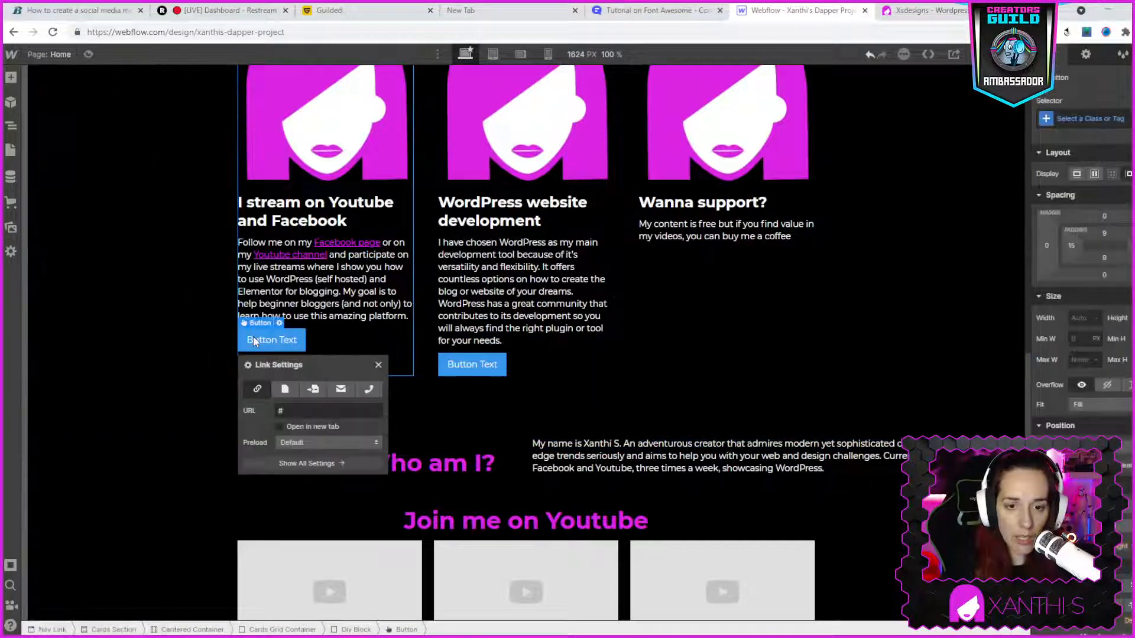
# - Add a button element below the paragraph of the "Wanna support?" card
pyautogui.click(699, 335)
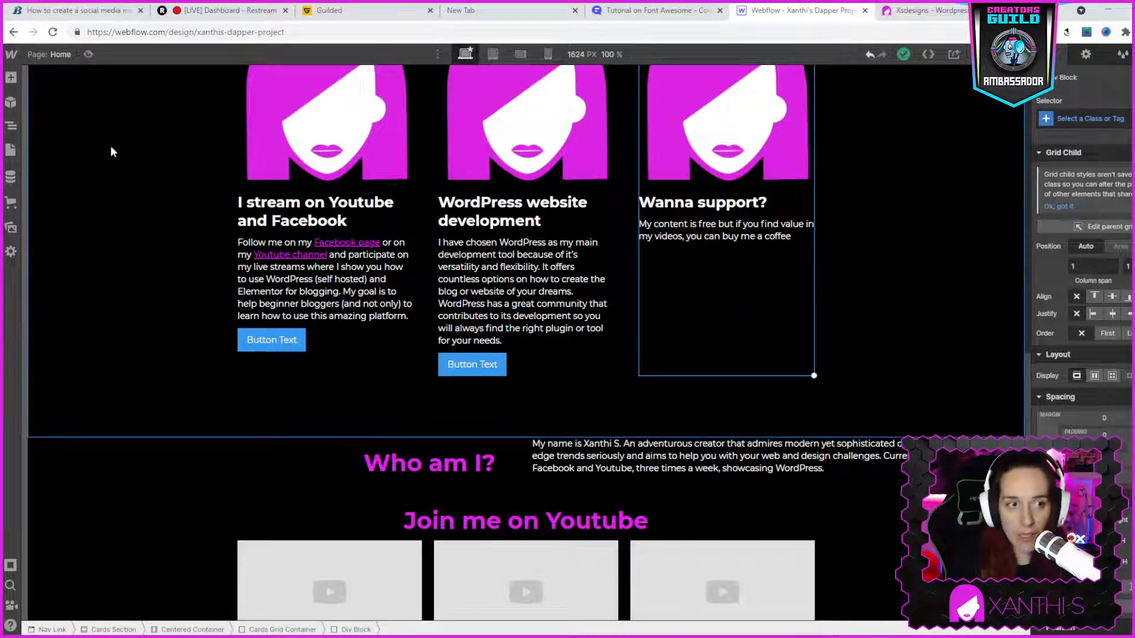
pyautogui.click(11, 77)
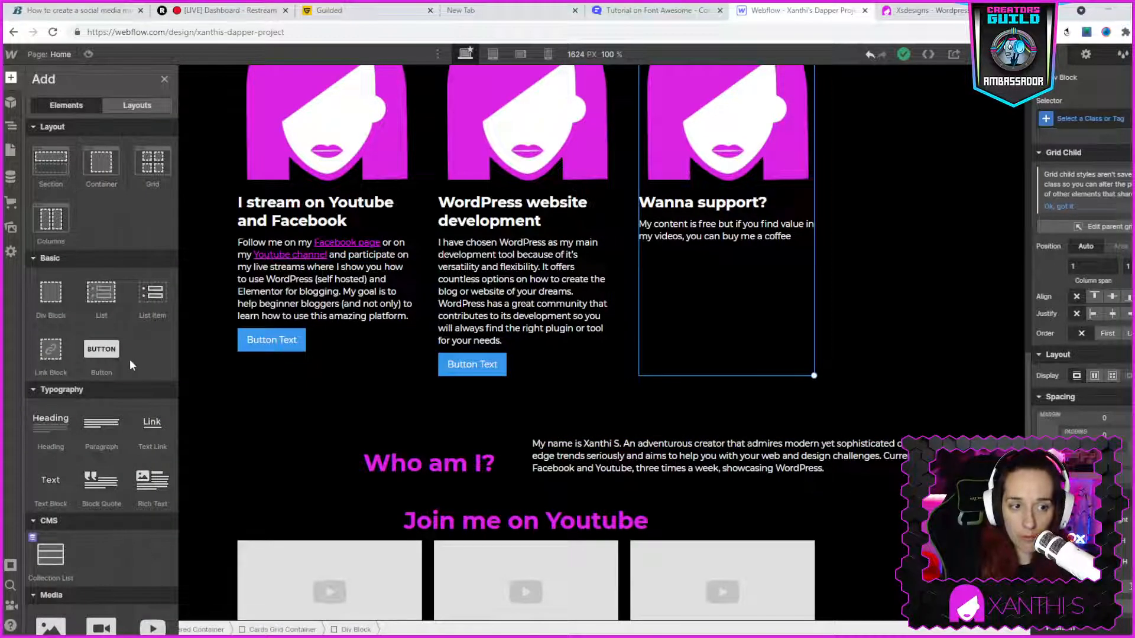
pyautogui.moveTo(99, 349); pyautogui.dragTo(681, 280)
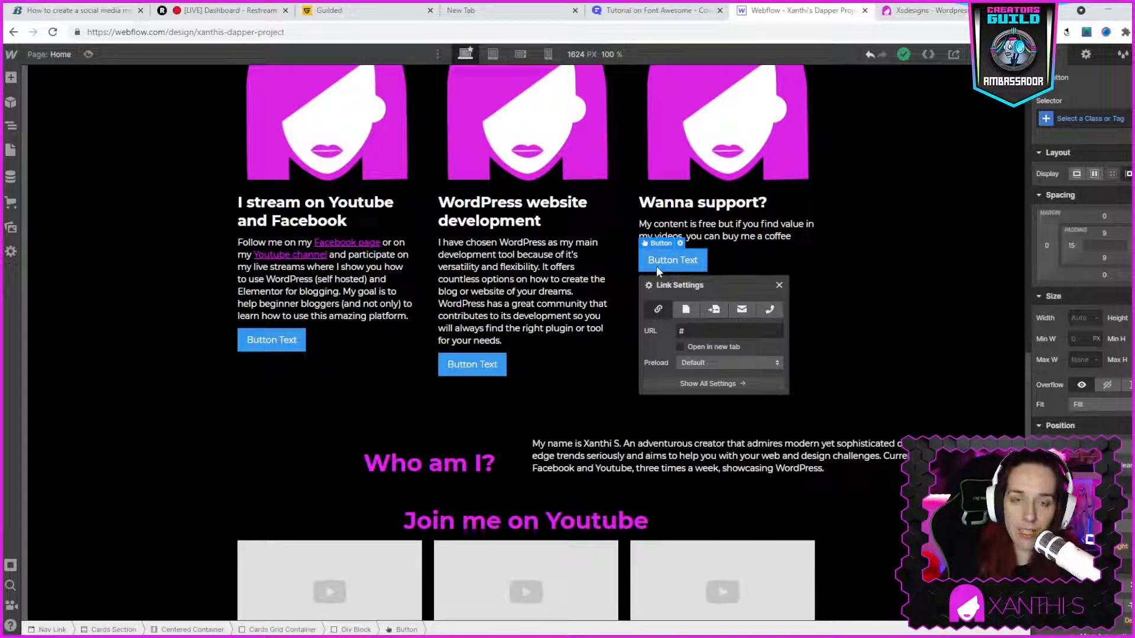
pyautogui.click(918, 325)
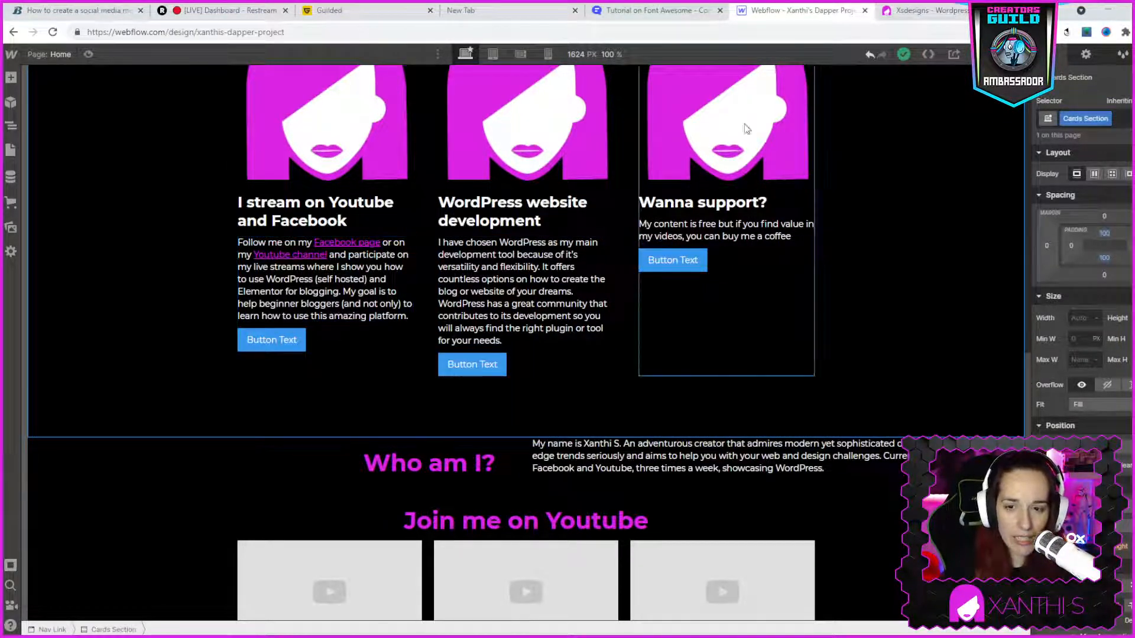
pyautogui.click(905, 10)
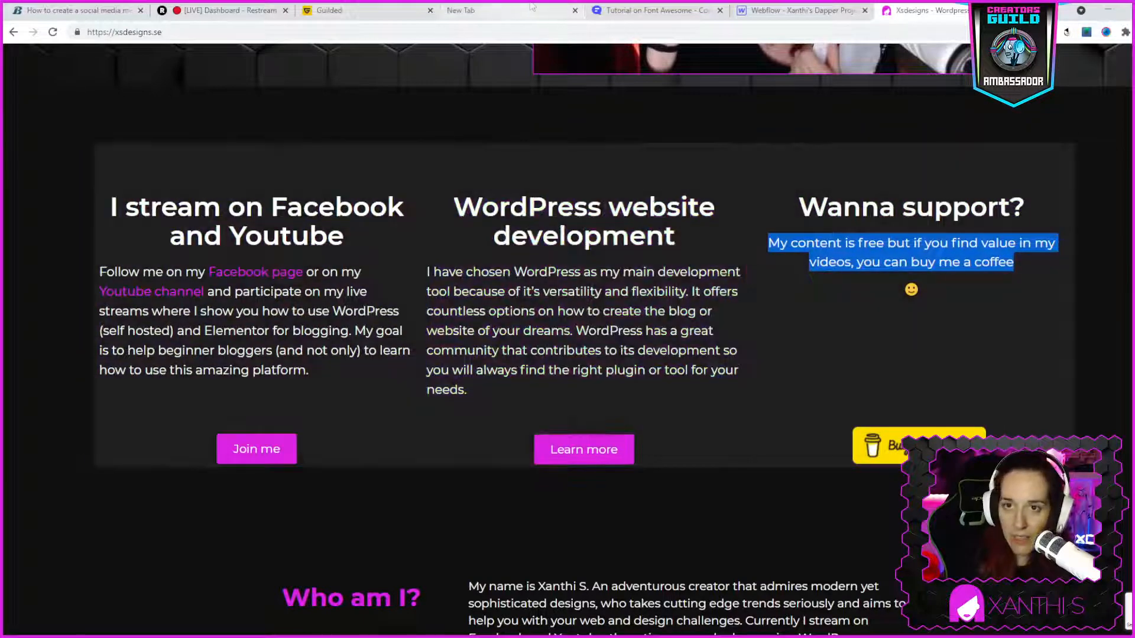
pyautogui.click(791, 11)
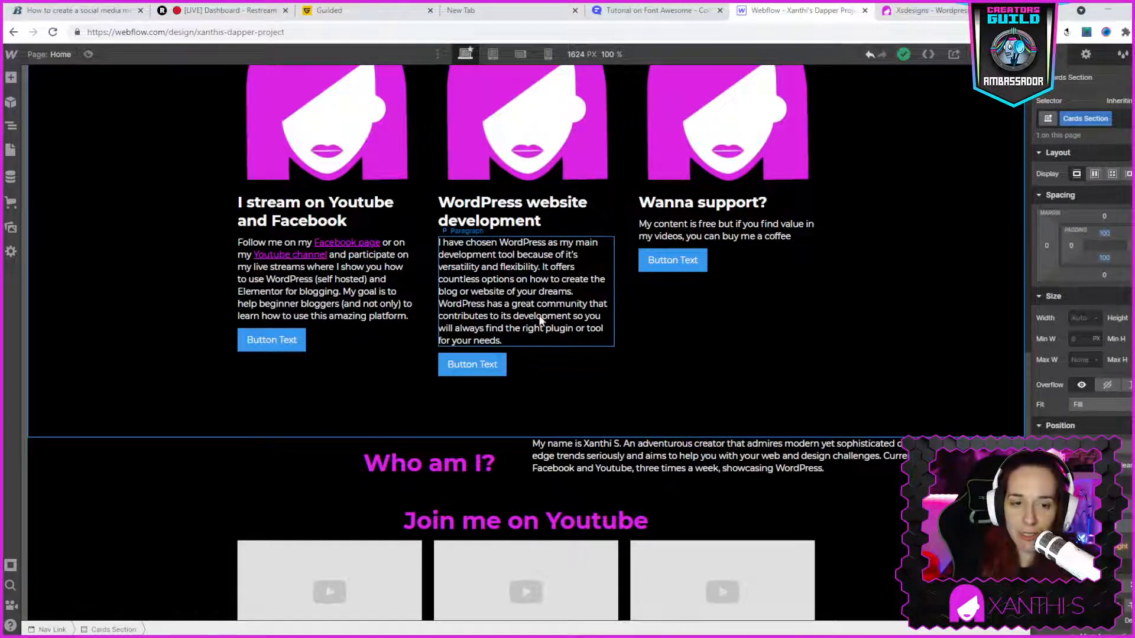
pyautogui.click(286, 346)
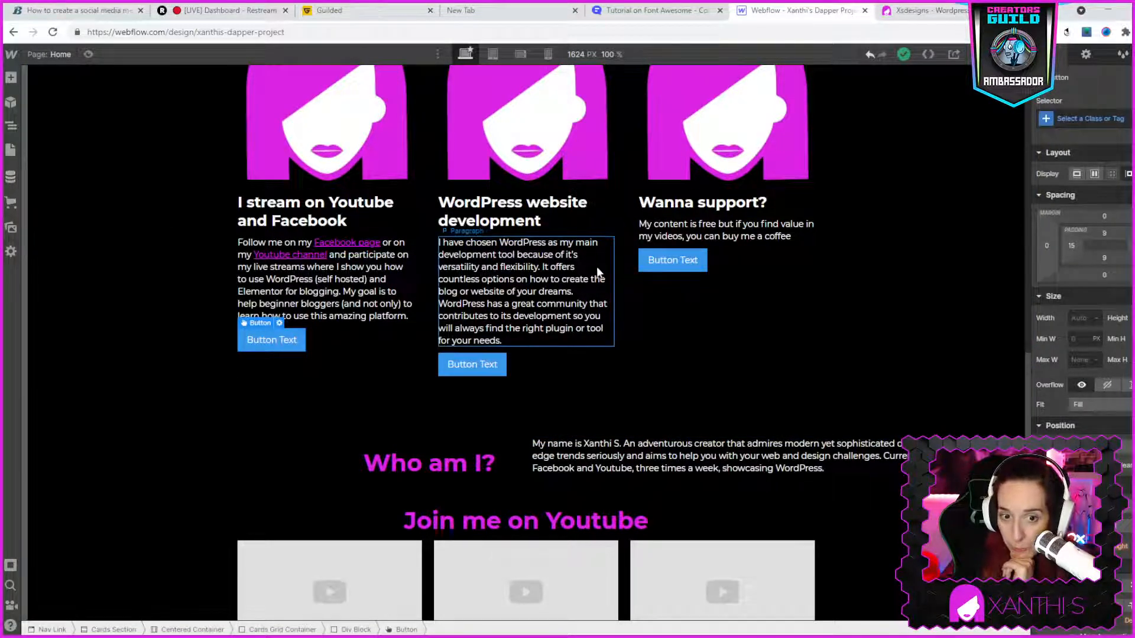
pyautogui.doubleClick(264, 343)
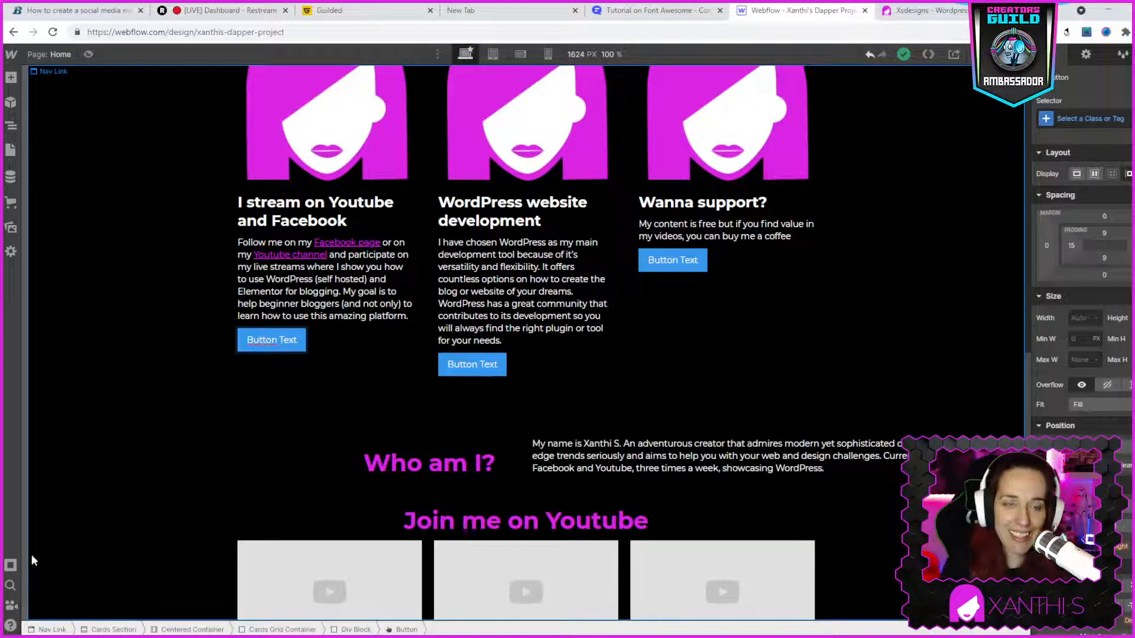
pyautogui.doubleClick(262, 340)
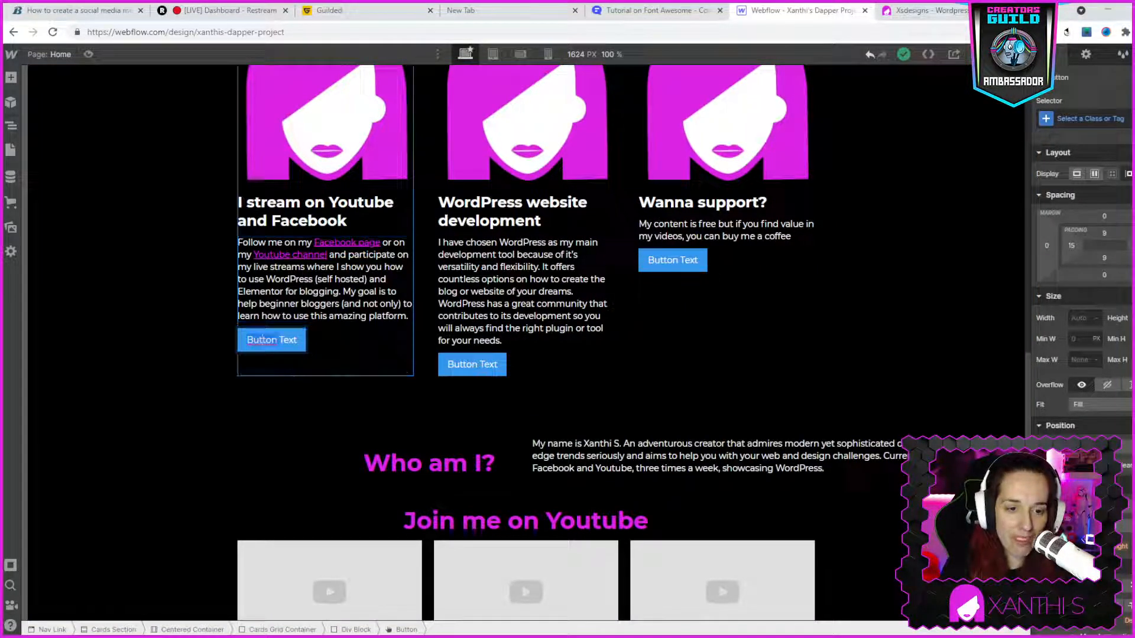
pyautogui.click(374, 351)
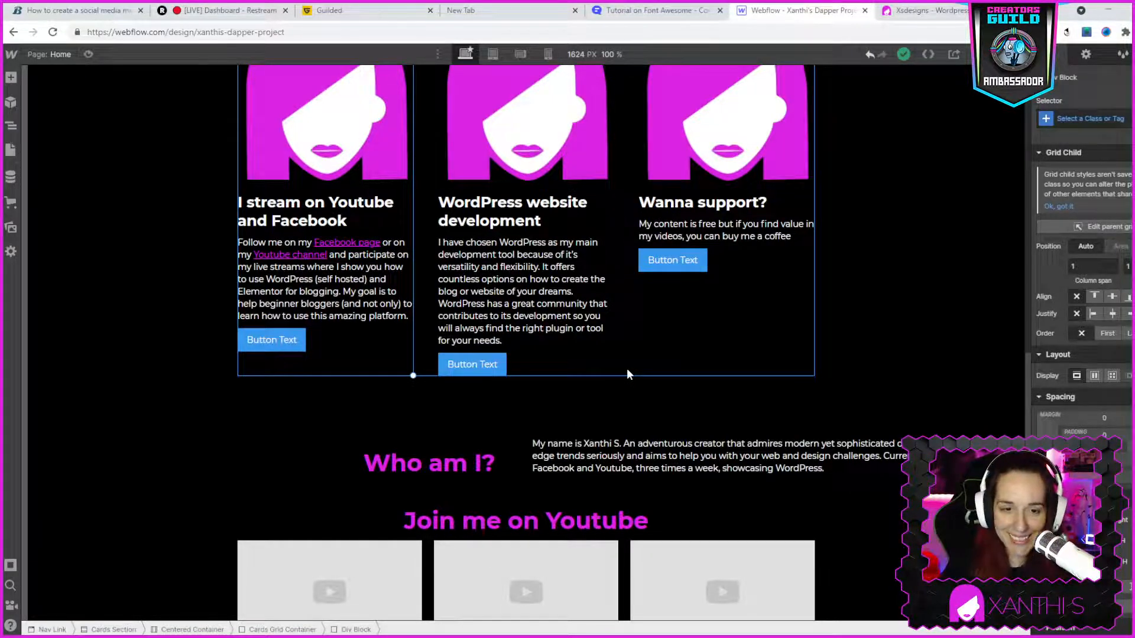
pyautogui.click(279, 342)
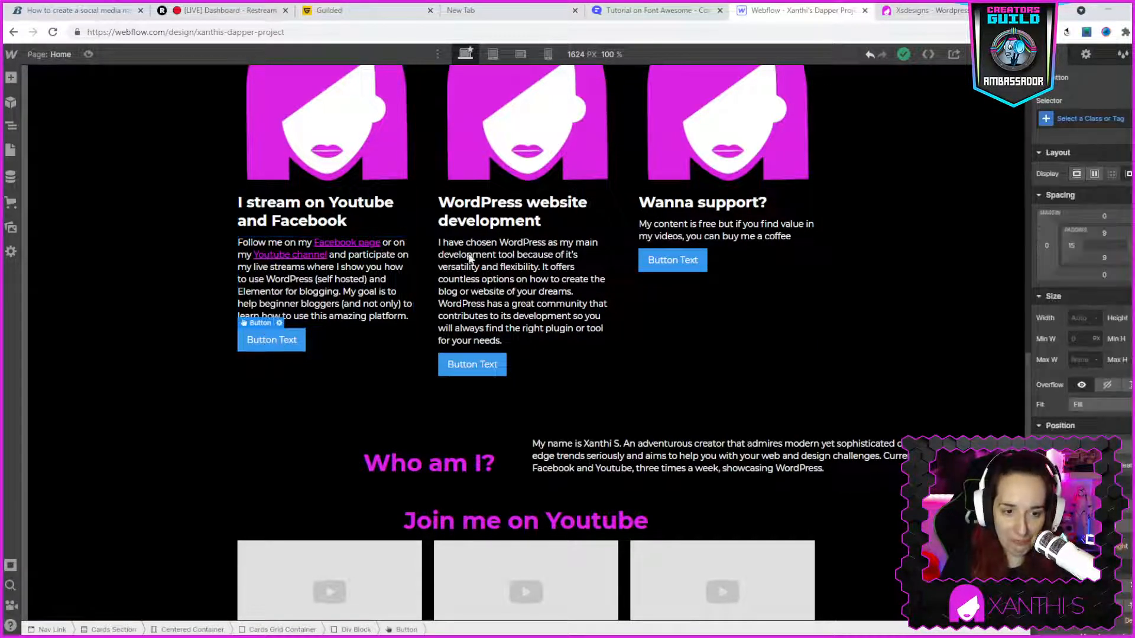
# - Check the button labels on the live xsdesigns.se page and change the first card's button text to "Join me"
pyautogui.click(910, 18)
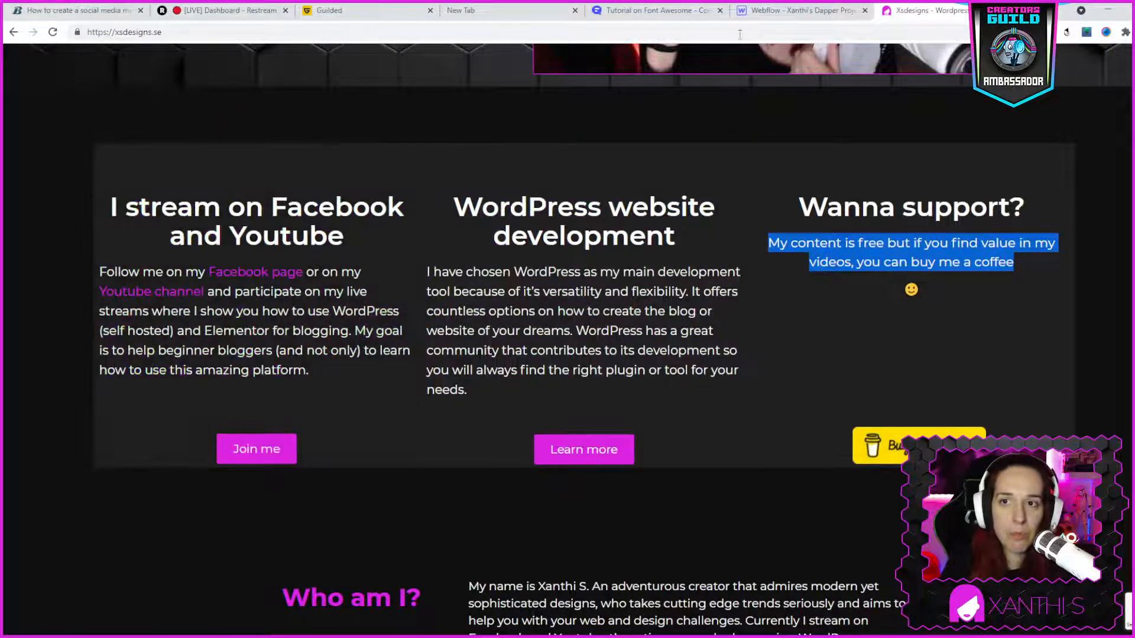
pyautogui.click(753, 10)
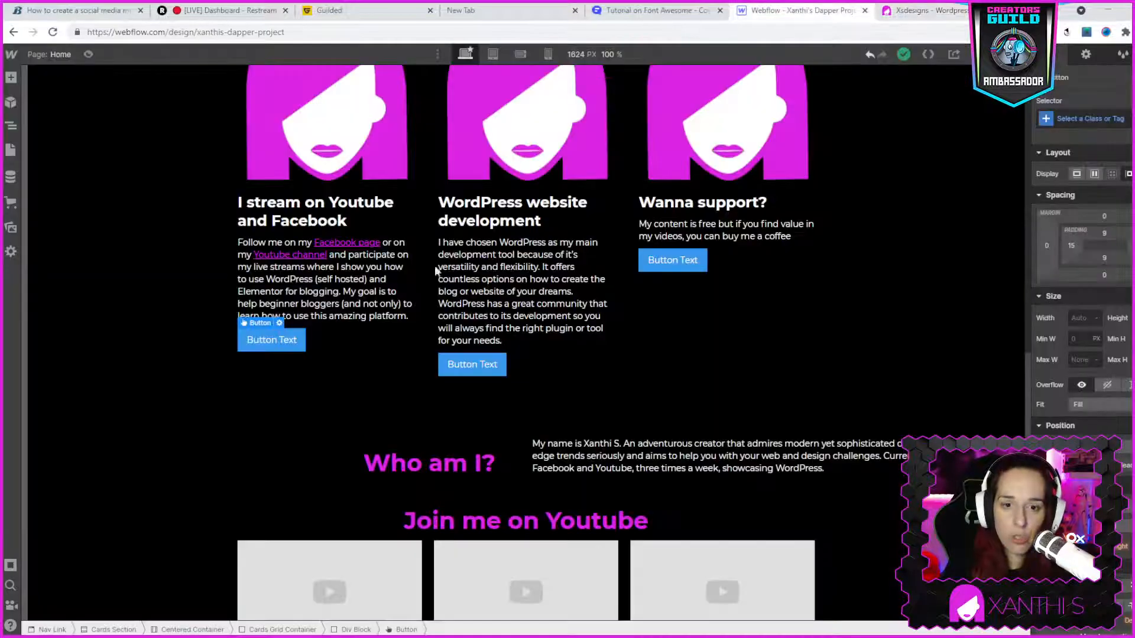
pyautogui.doubleClick(270, 343)
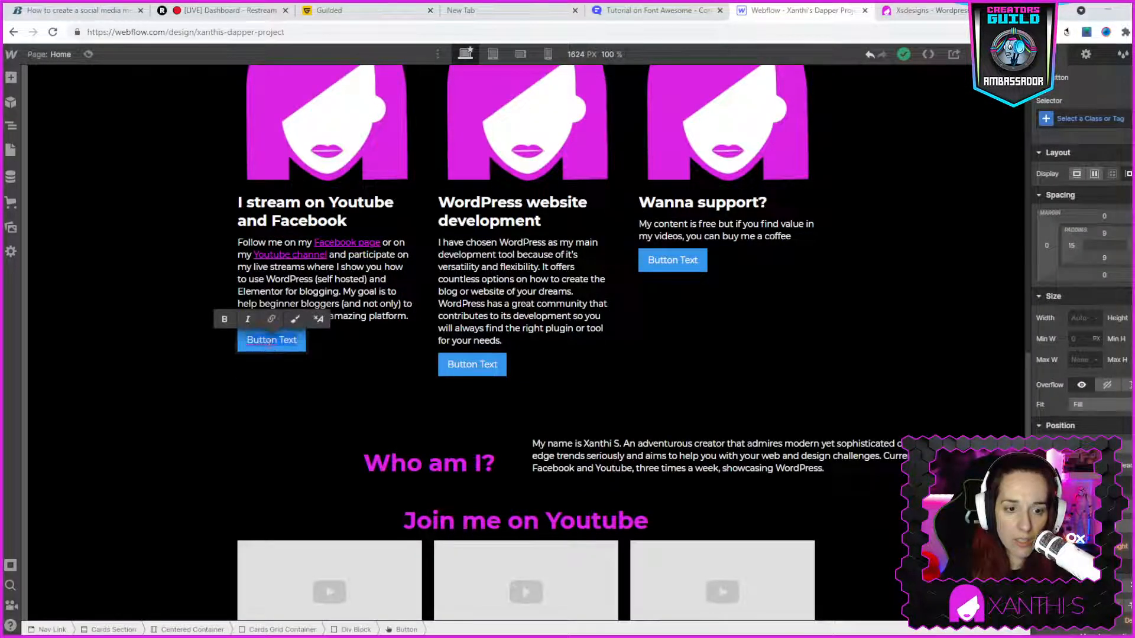
pyautogui.write('Join me')
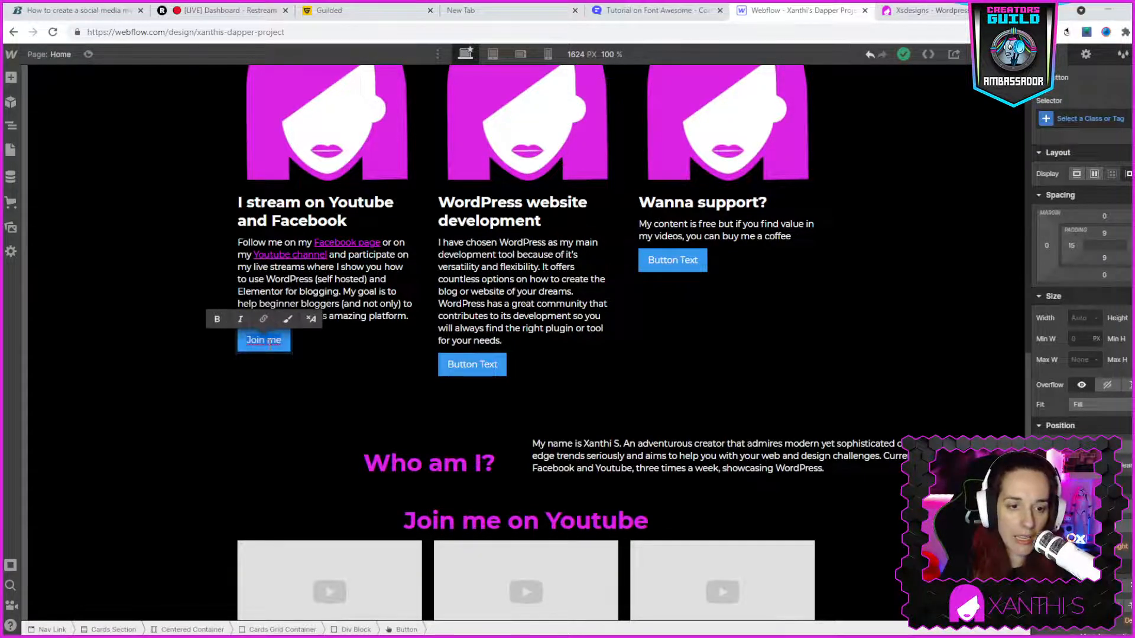
pyautogui.click(255, 332)
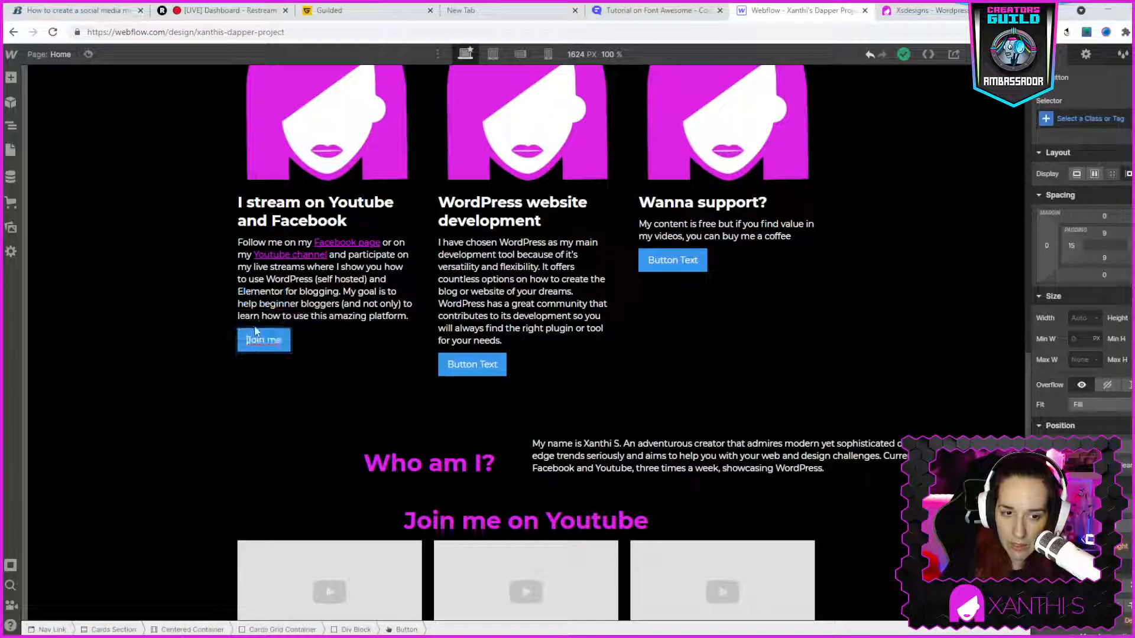
pyautogui.click(313, 340)
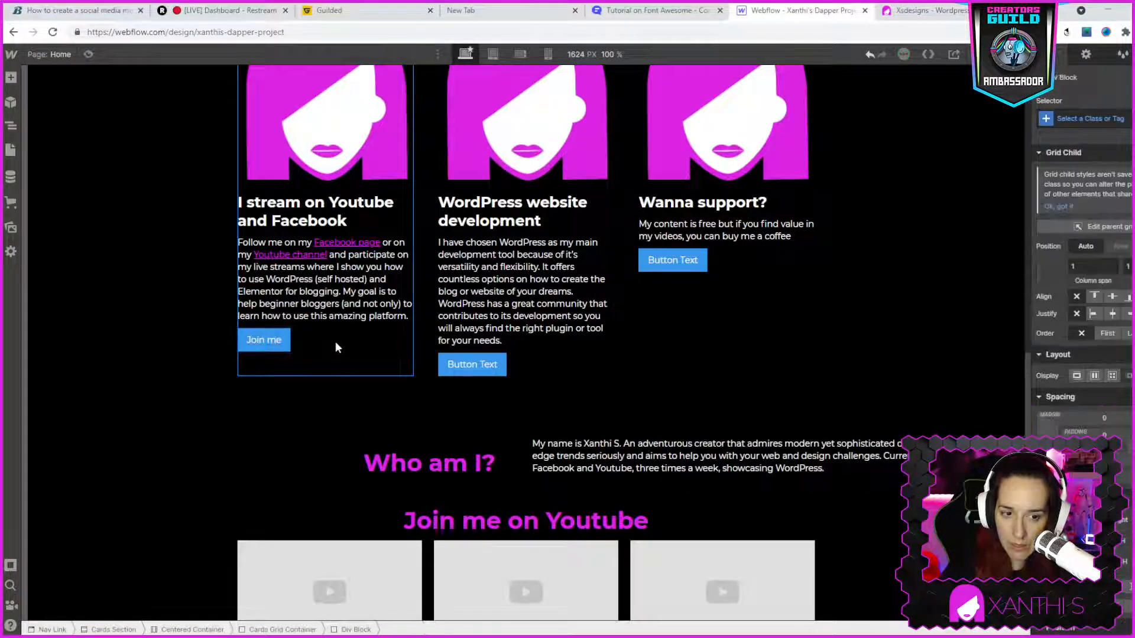
pyautogui.click(275, 345)
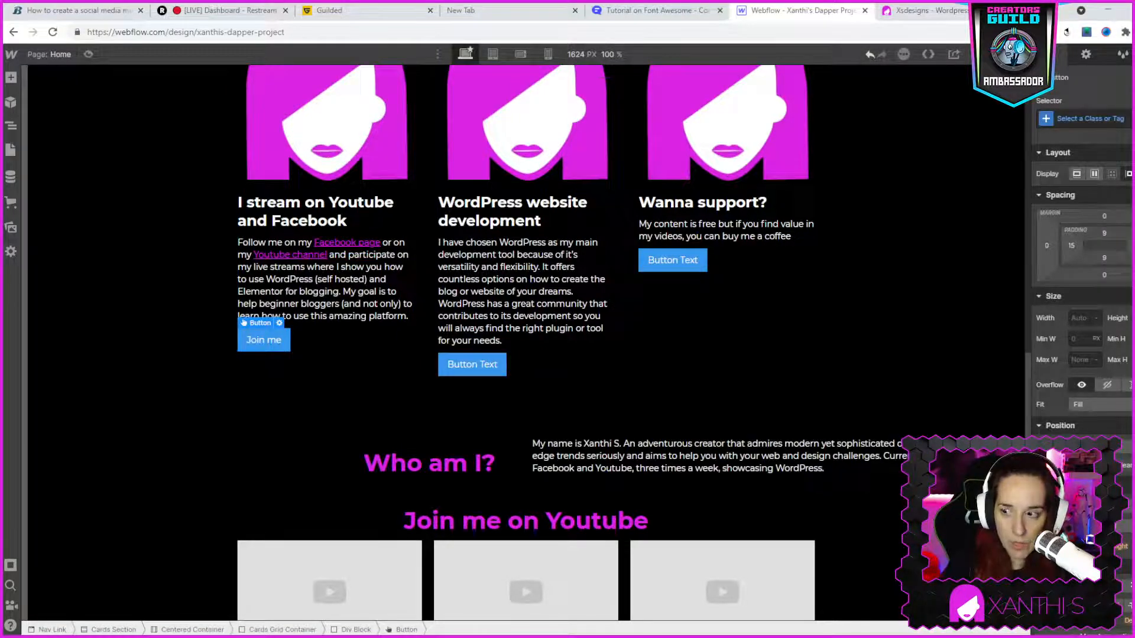
pyautogui.scroll(-5, 1062, 365)
pyautogui.scroll(-4, 1105, 401)
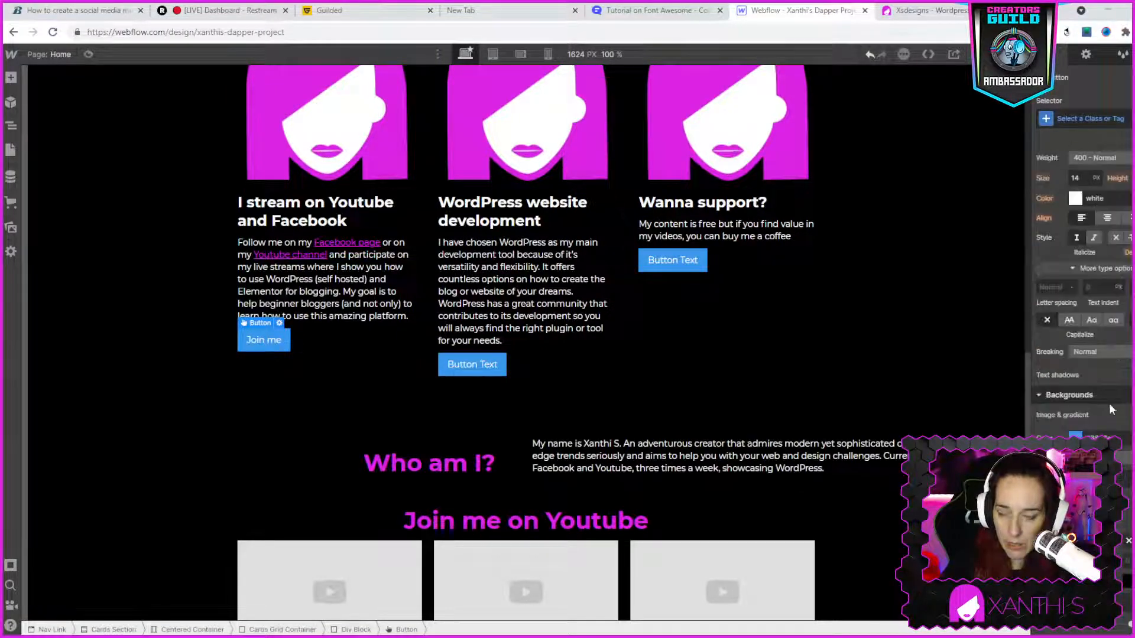
pyautogui.scroll(8, 1109, 403)
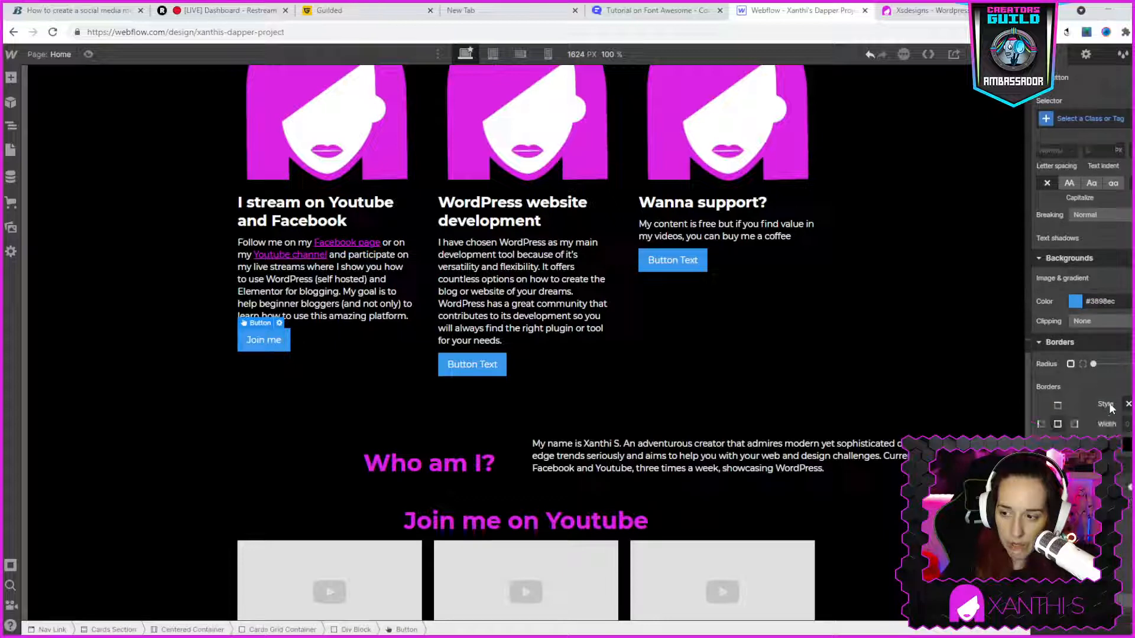
pyautogui.click(1085, 55)
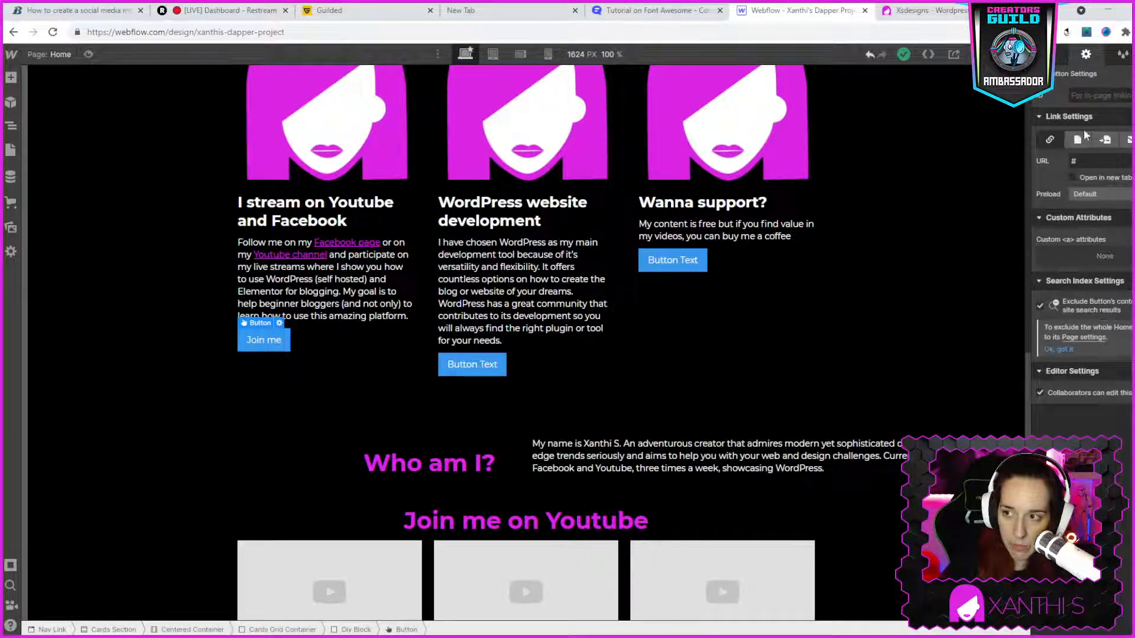
pyautogui.click(1085, 159)
pyautogui.doubleClick(1086, 158)
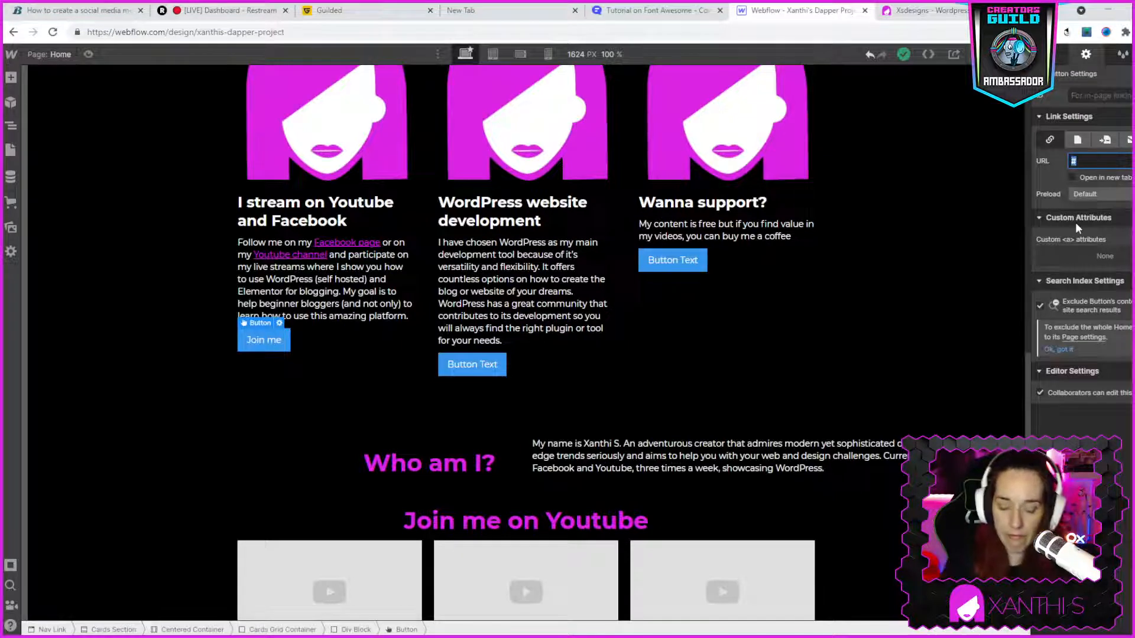
pyautogui.write('https')
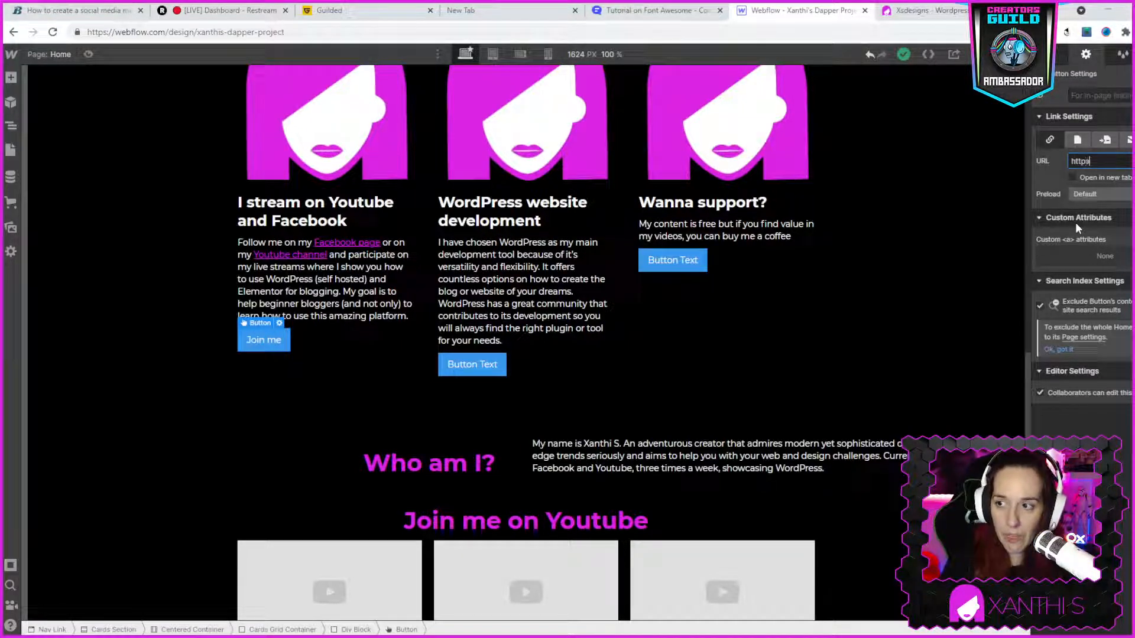
pyautogui.write('://y')
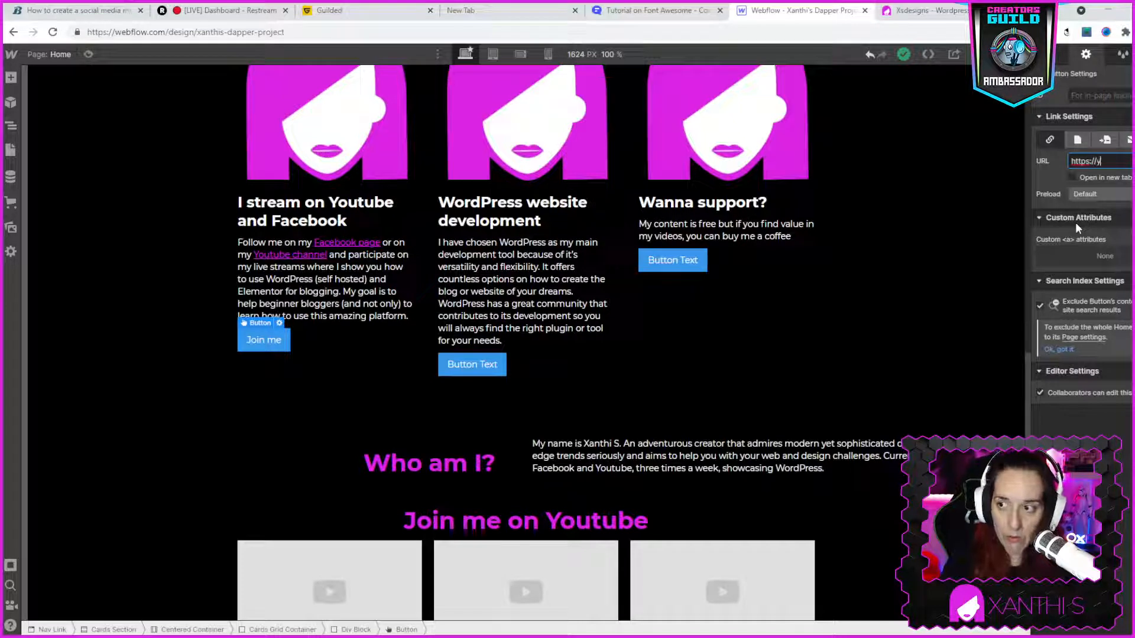
pyautogui.press('BackSpace')
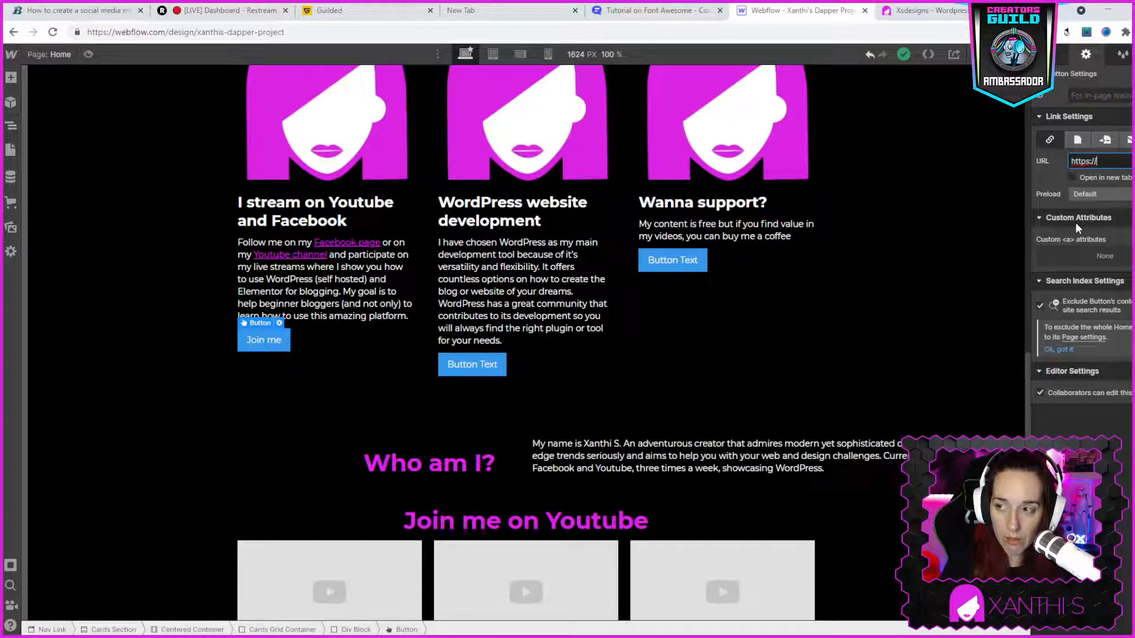
pyautogui.write('www.yout')
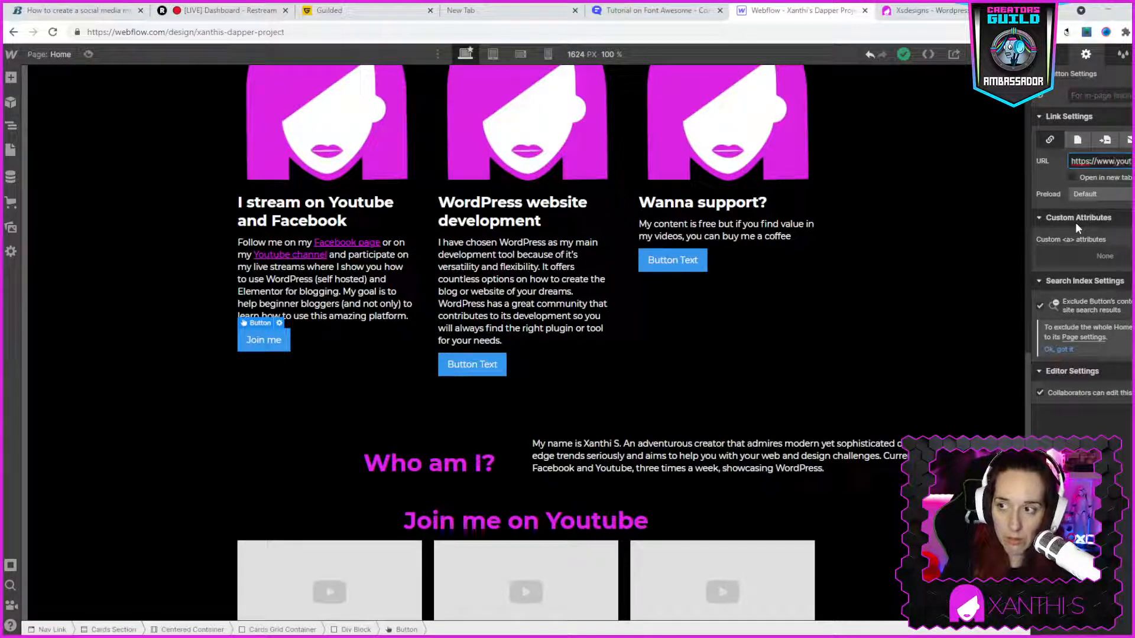
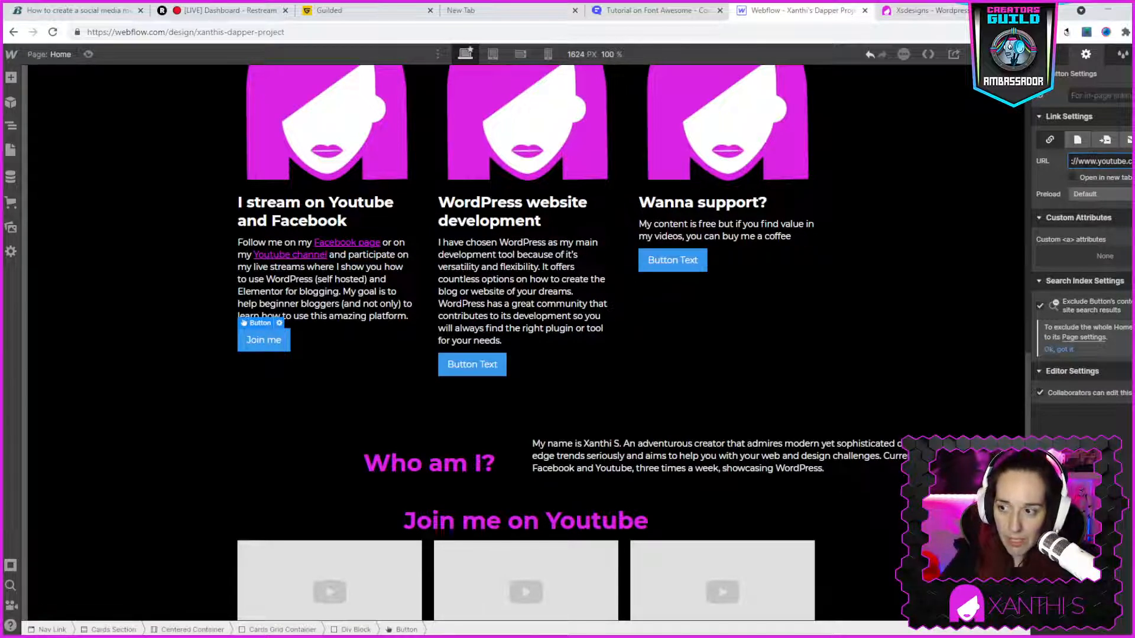
pyautogui.click(259, 342)
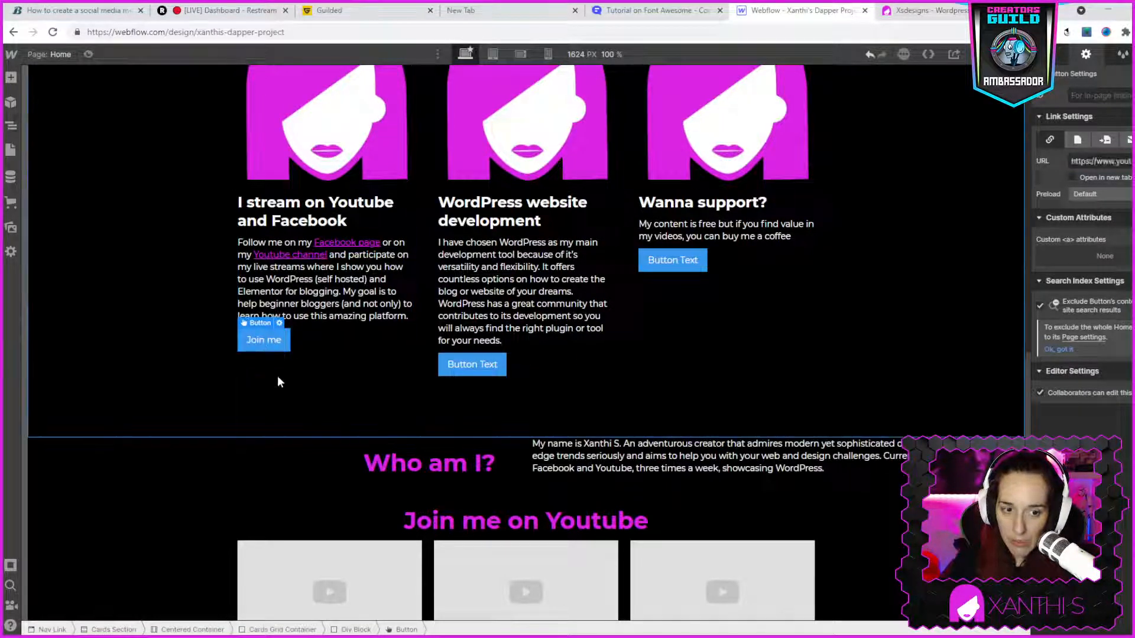
pyautogui.click(278, 382)
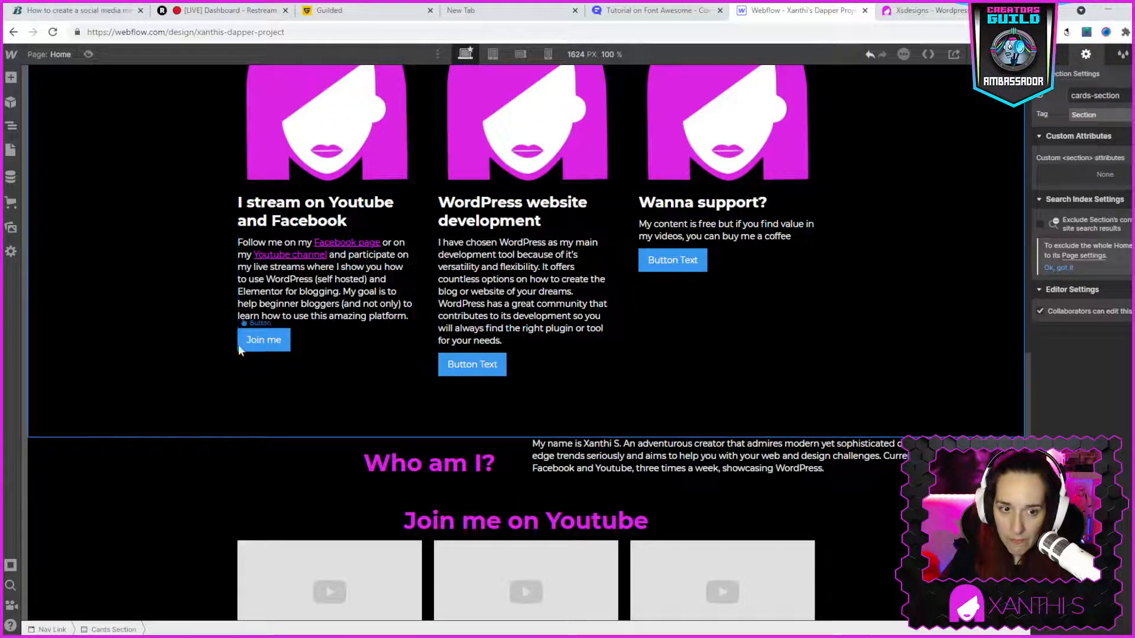
pyautogui.click(256, 341)
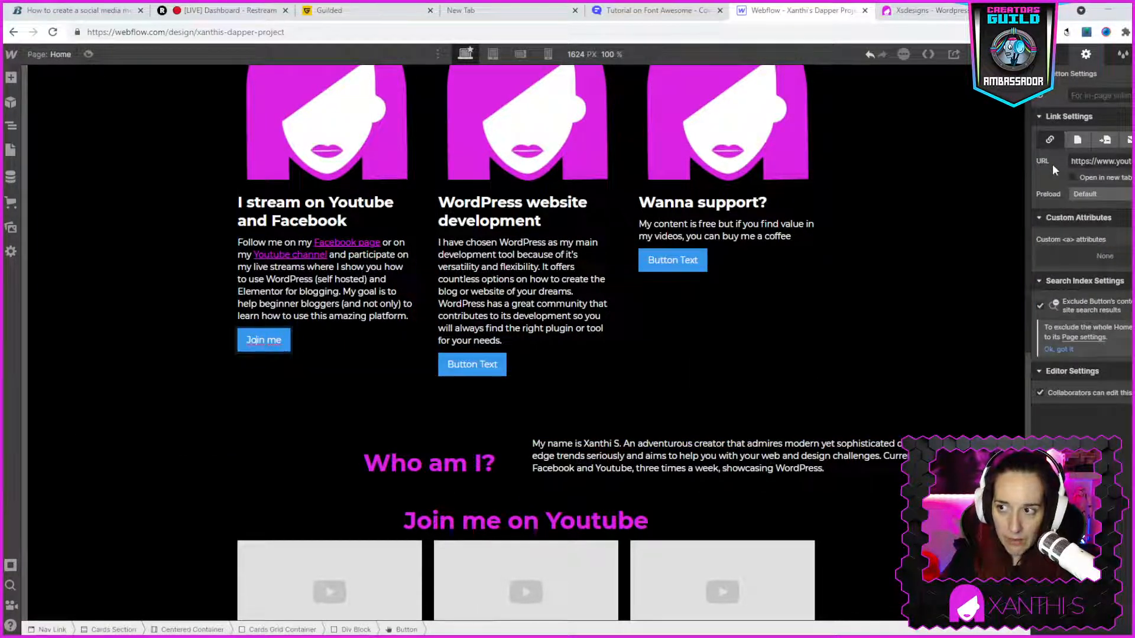
pyautogui.click(1105, 195)
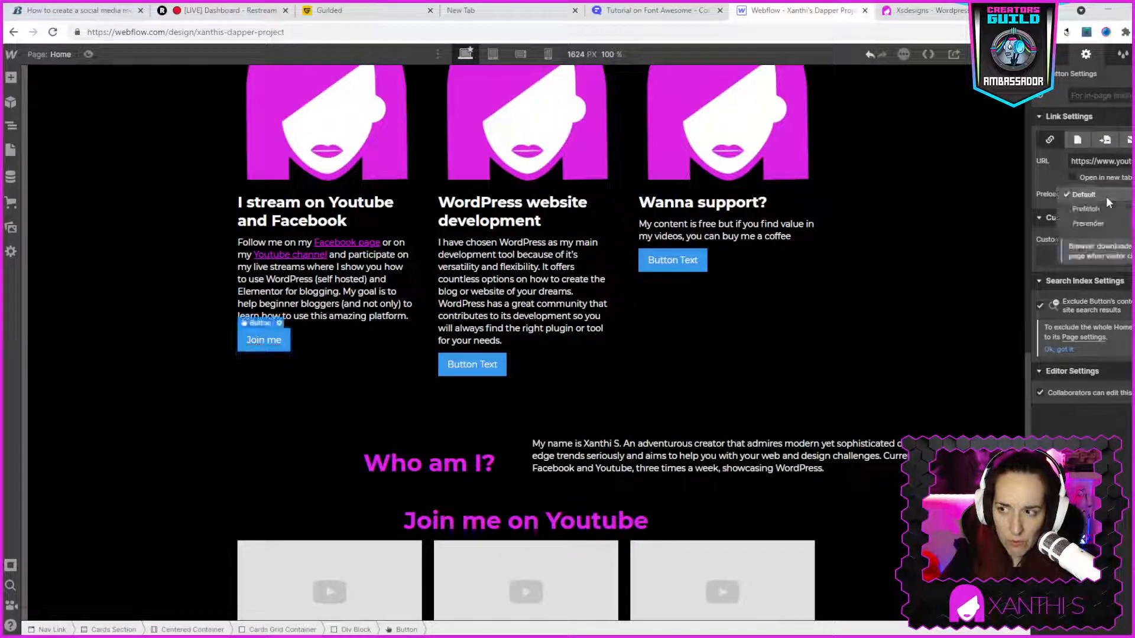
pyautogui.click(1050, 166)
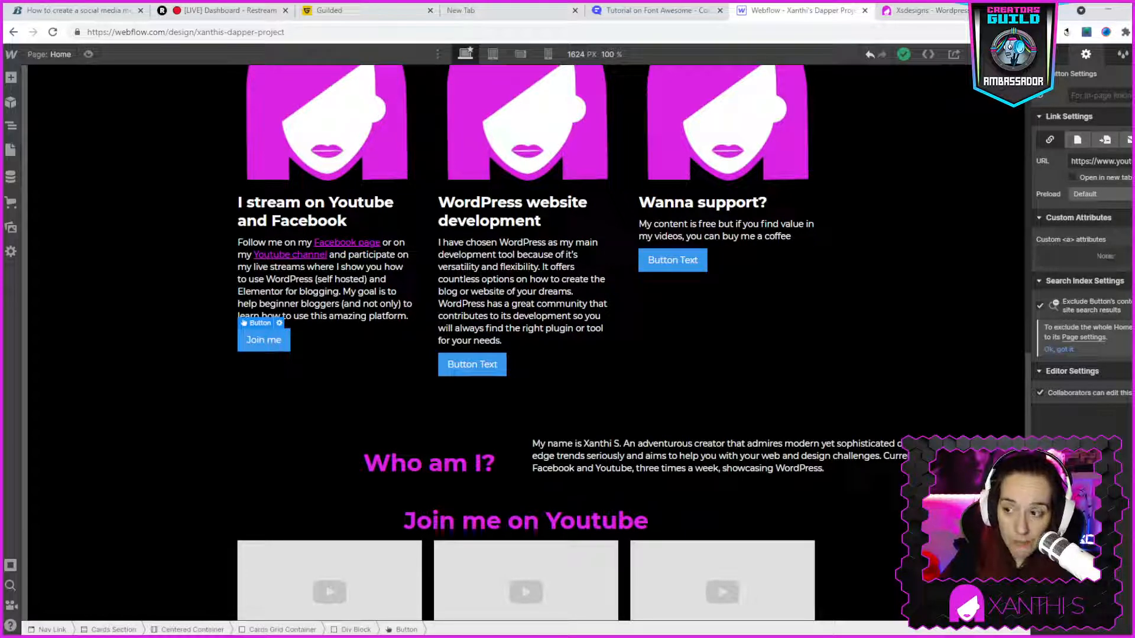
pyautogui.click(1128, 240)
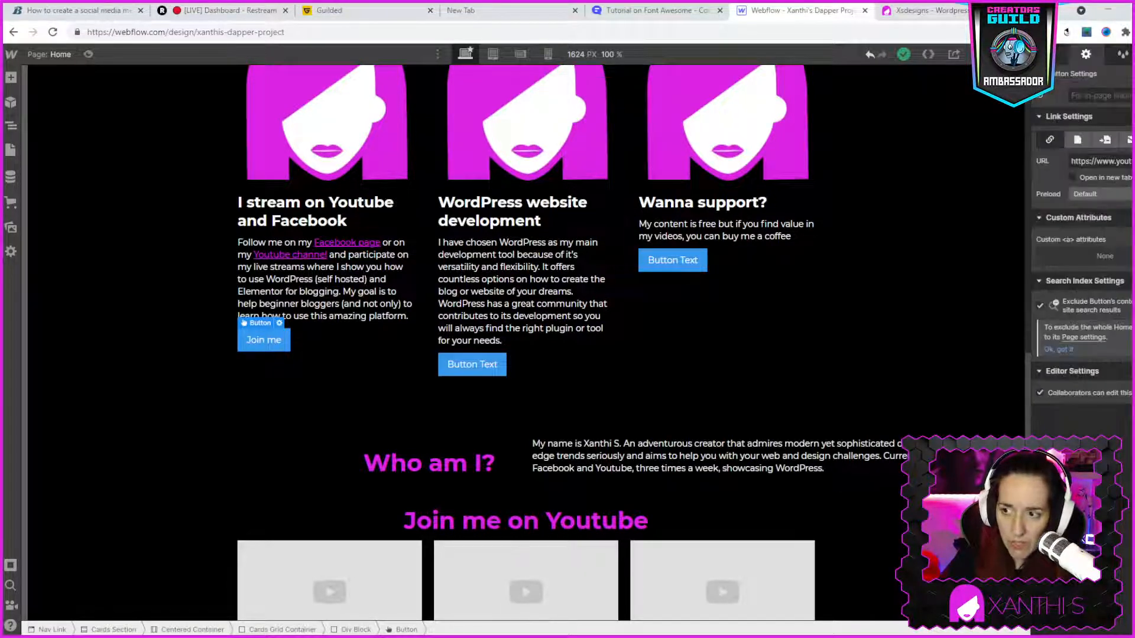
pyautogui.click(1118, 324)
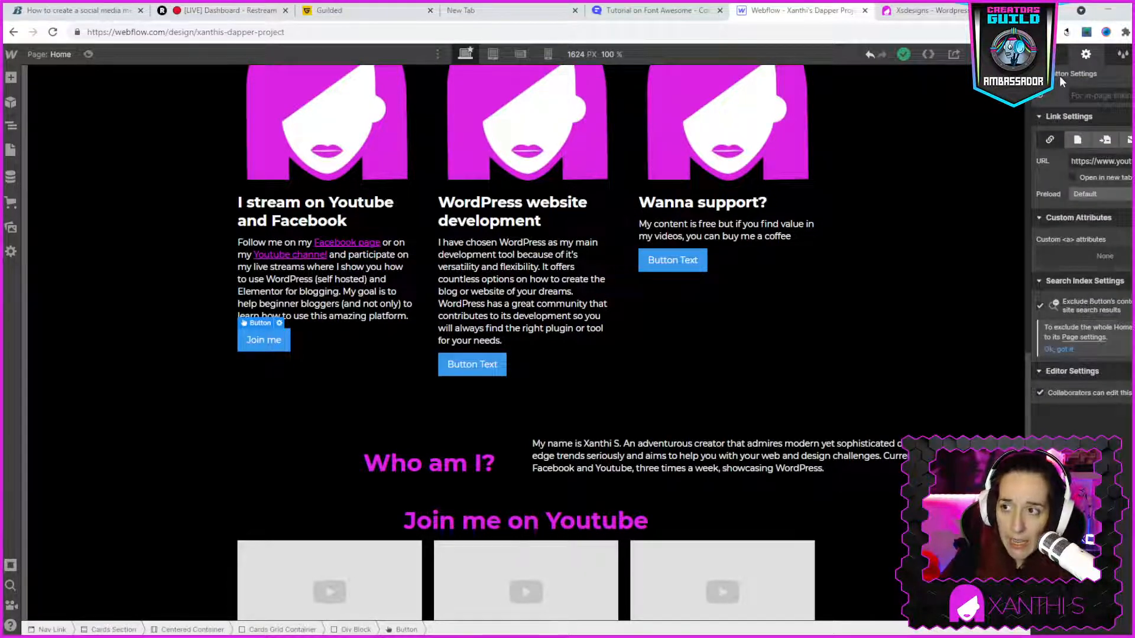
# - Try magenta #db24e3 as the text colour of the first card's "Join me" button and return it to white
pyautogui.click(1050, 54)
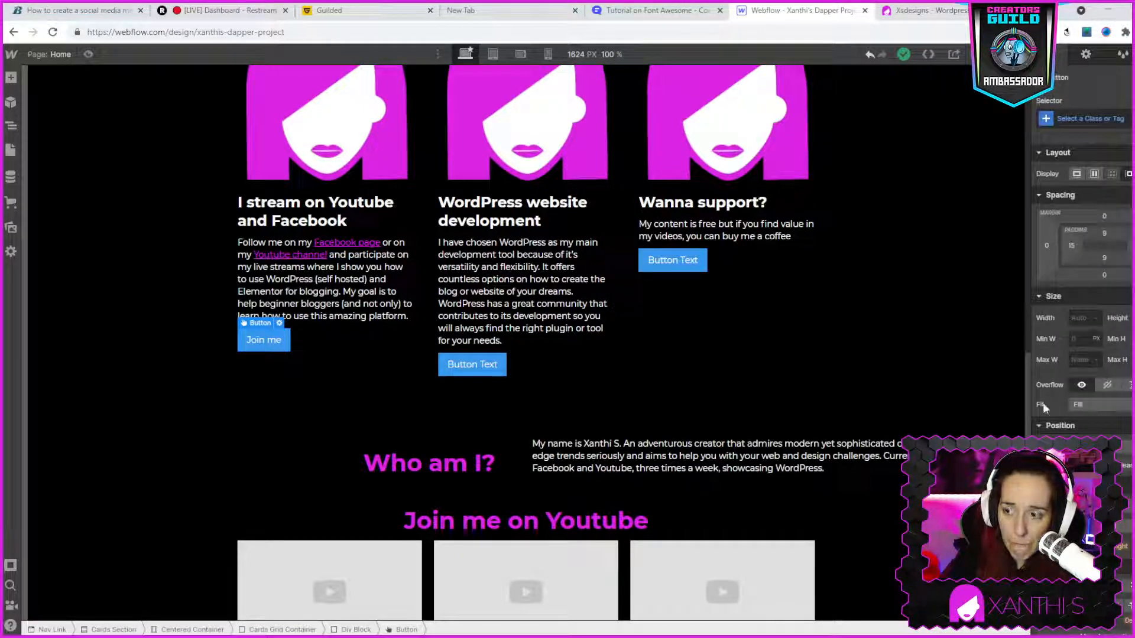
pyautogui.scroll(-2, 1081, 295)
pyautogui.click(1077, 443)
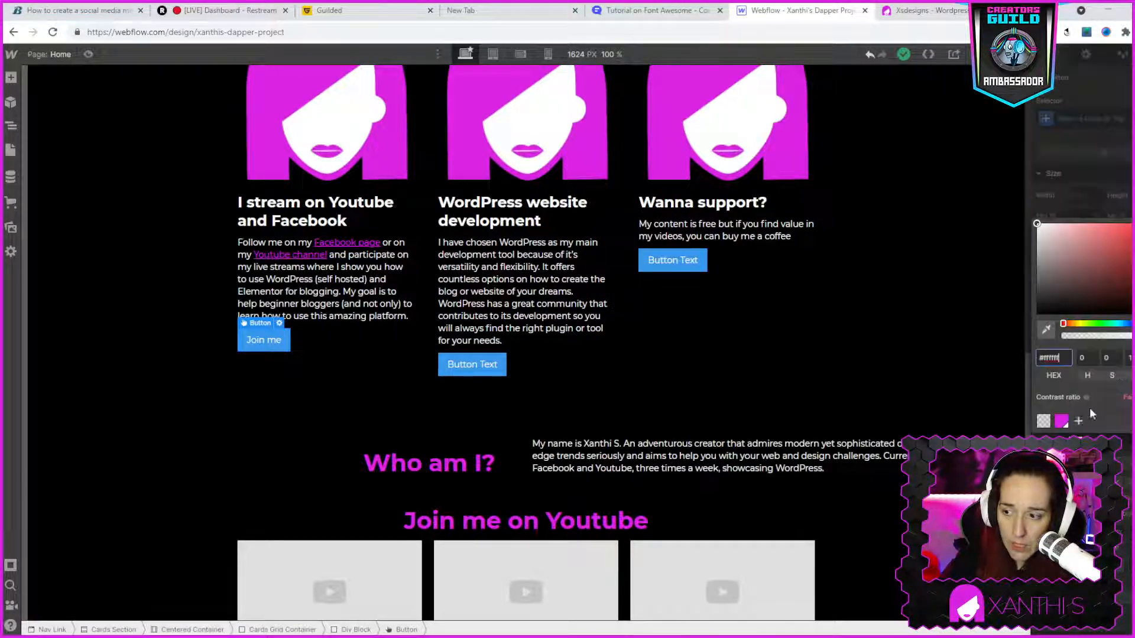
pyautogui.click(1061, 421)
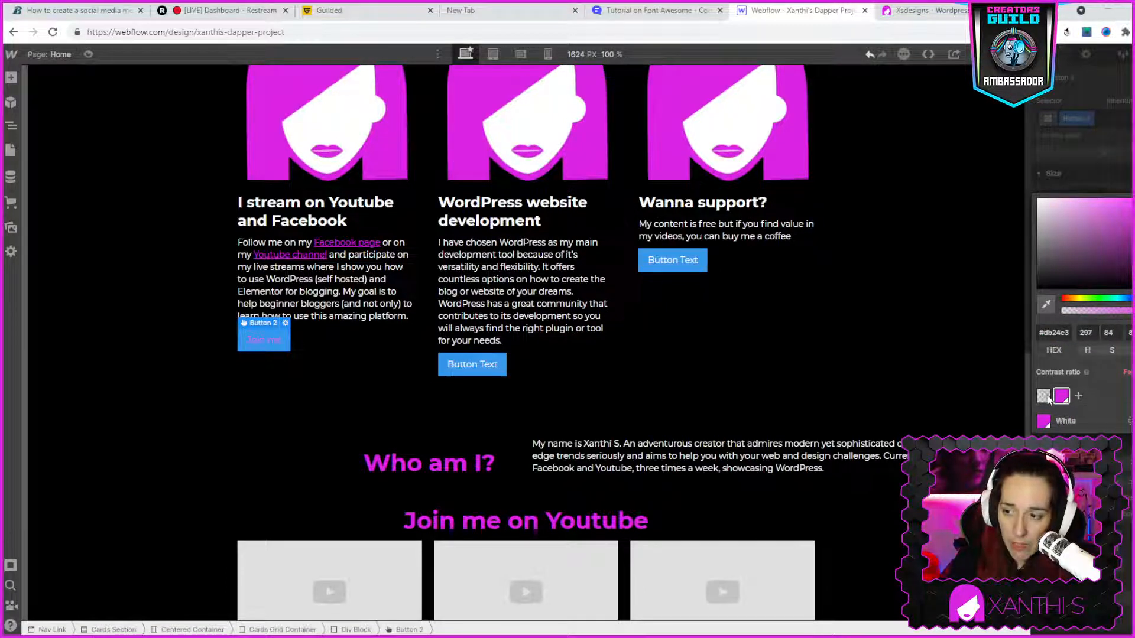
pyautogui.moveTo(1043, 260); pyautogui.dragTo(1023, 180)
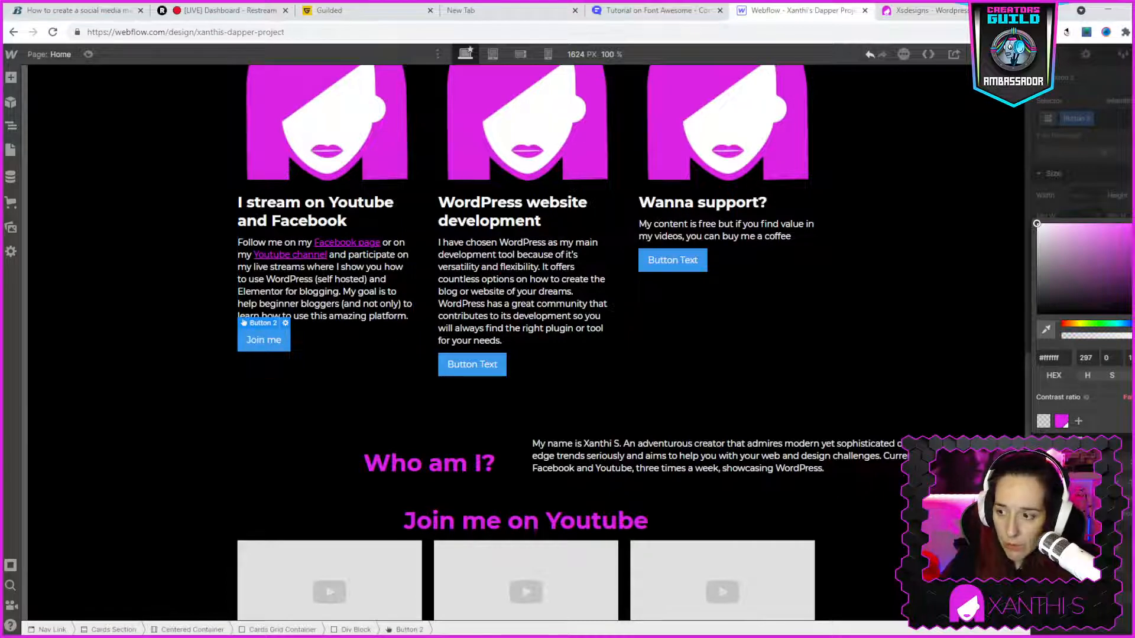
# - Set the background colour of the first card's "Join me" button to the magenta swatch #db24e3
pyautogui.click(1115, 462)
pyautogui.scroll(-3, 1114, 461)
pyautogui.click(1075, 507)
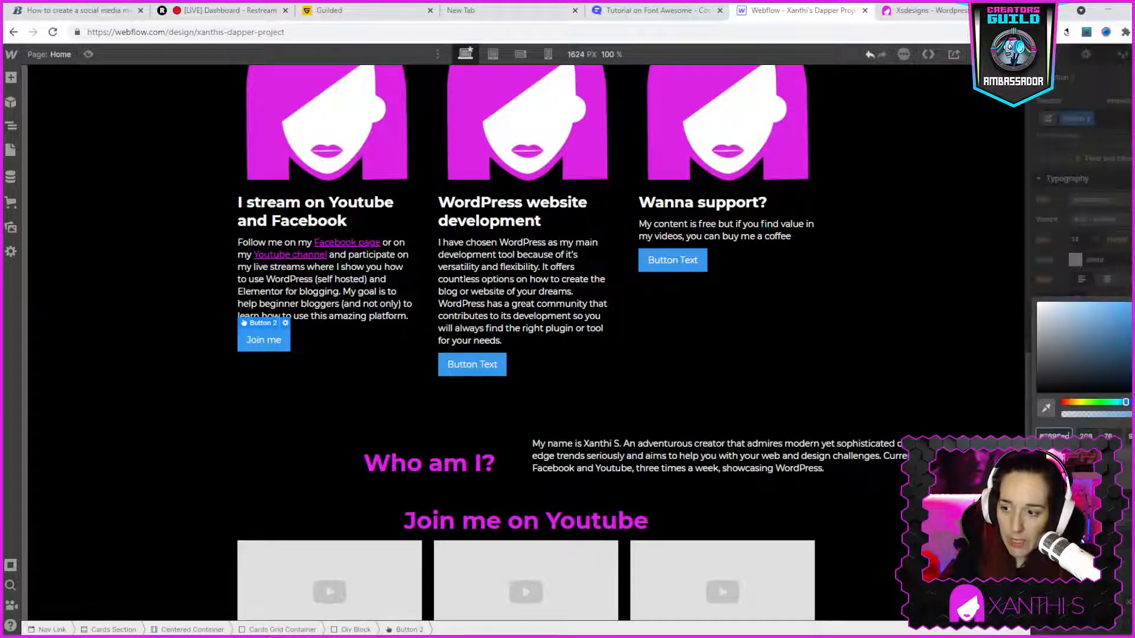
pyautogui.click(1061, 475)
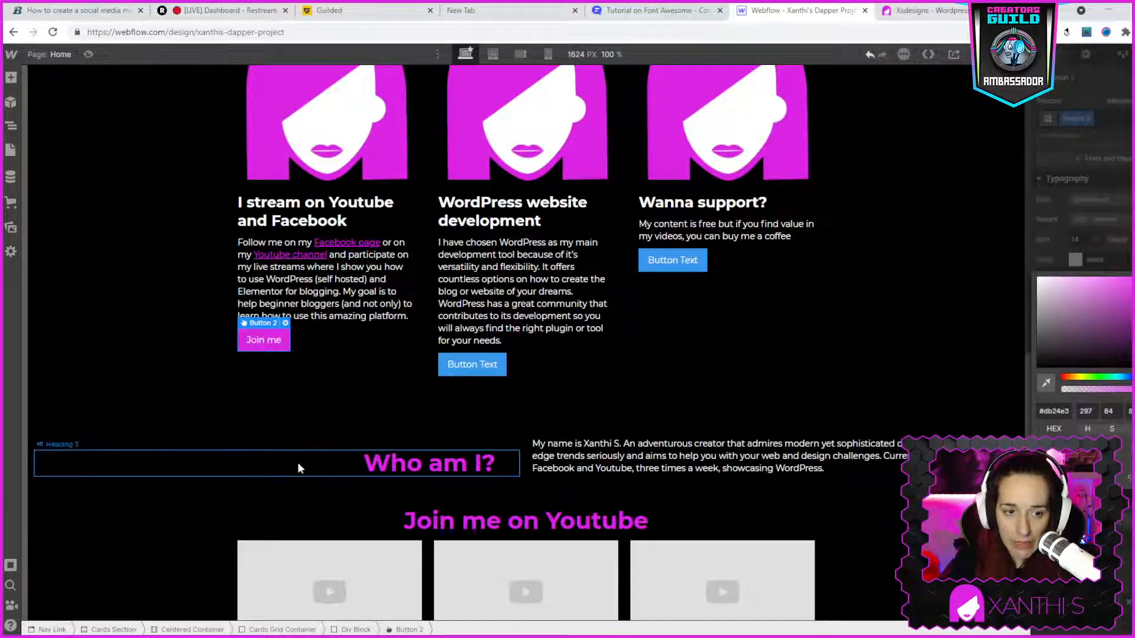
pyautogui.click(145, 405)
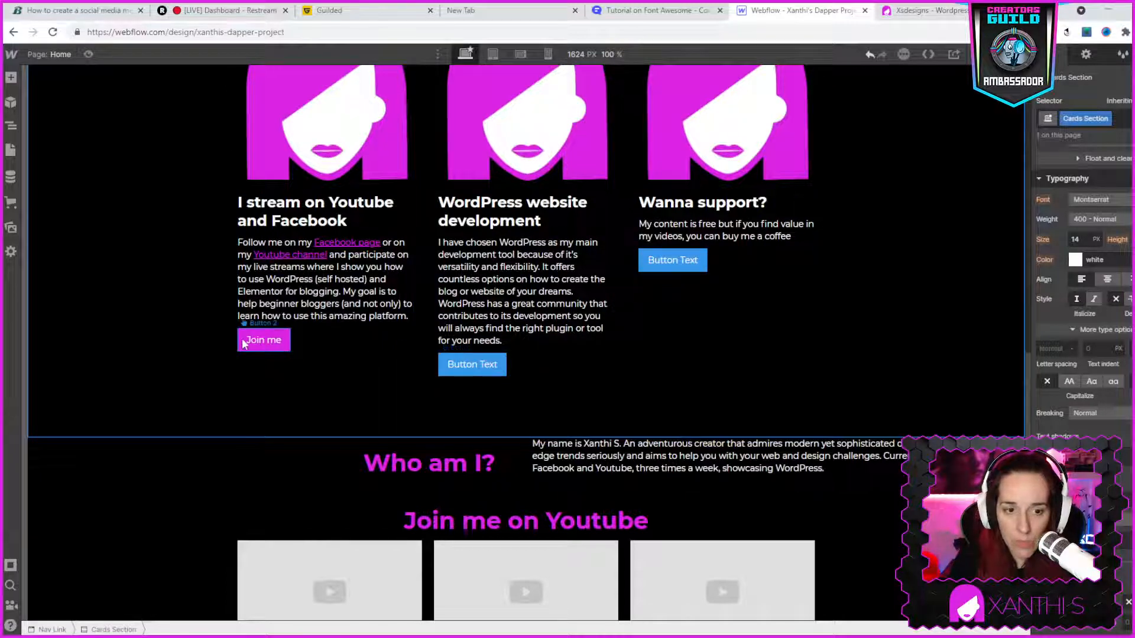
# - Try a top padding of 14 px on the "Join me" button and reset it to its initial value
pyautogui.click(260, 340)
pyautogui.scroll(5, 1112, 299)
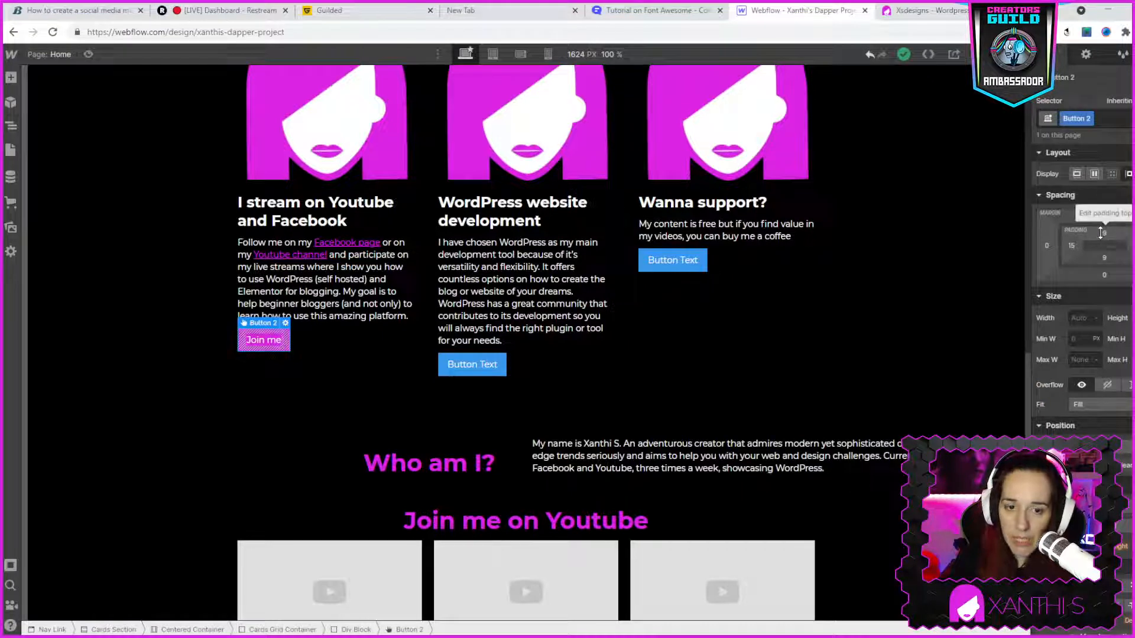
pyautogui.moveTo(1104, 232); pyautogui.dragTo(1109, 236)
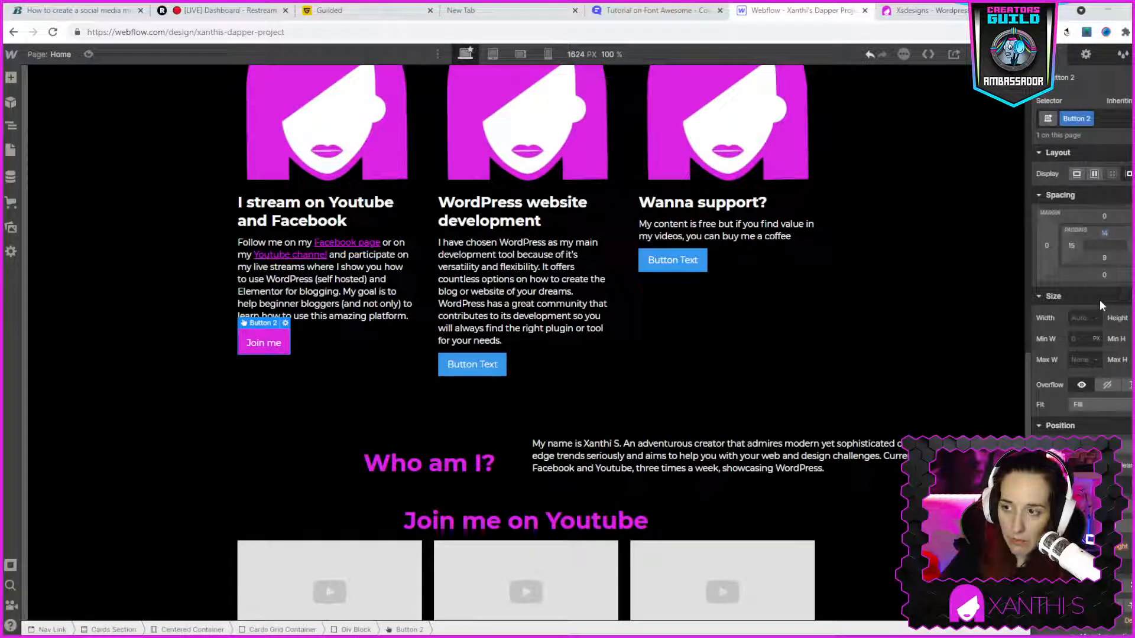
pyautogui.click(1105, 233)
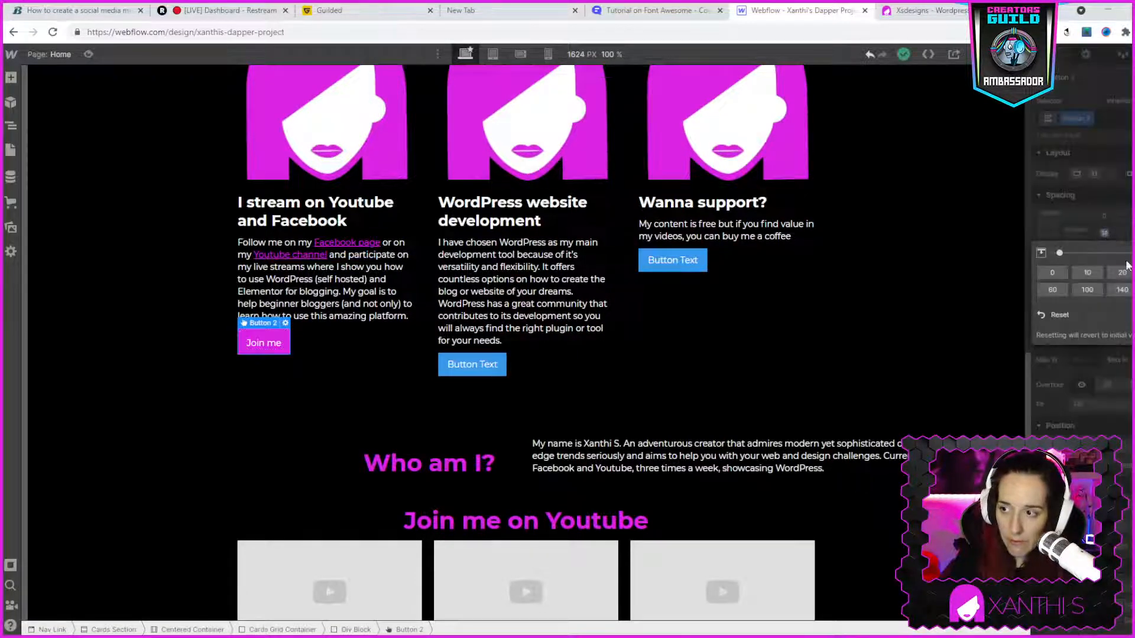
pyautogui.click(1058, 315)
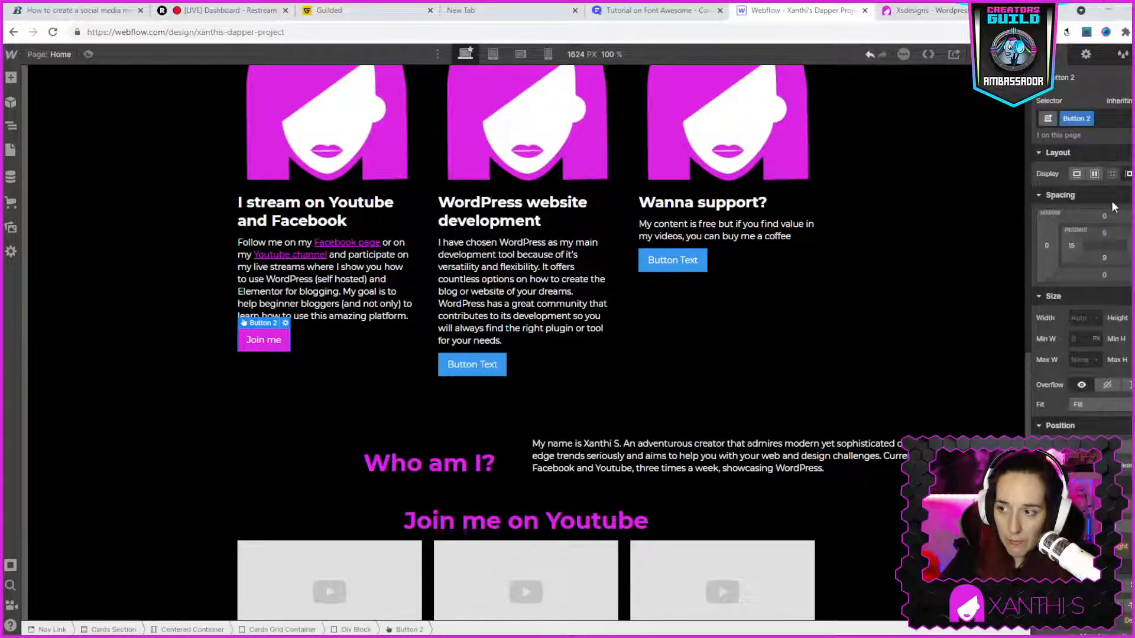
# - Set the top margin of the "Join me" button to 40 px so it lines up with the middle card's button
pyautogui.moveTo(1109, 212); pyautogui.dragTo(1110, 187)
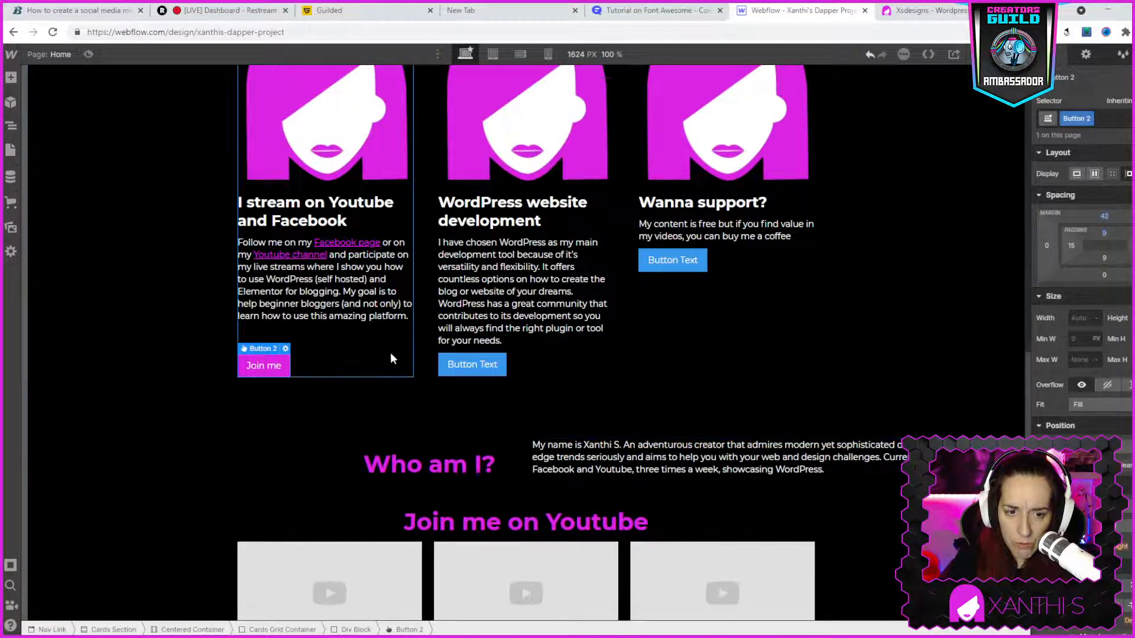
pyautogui.click(423, 361)
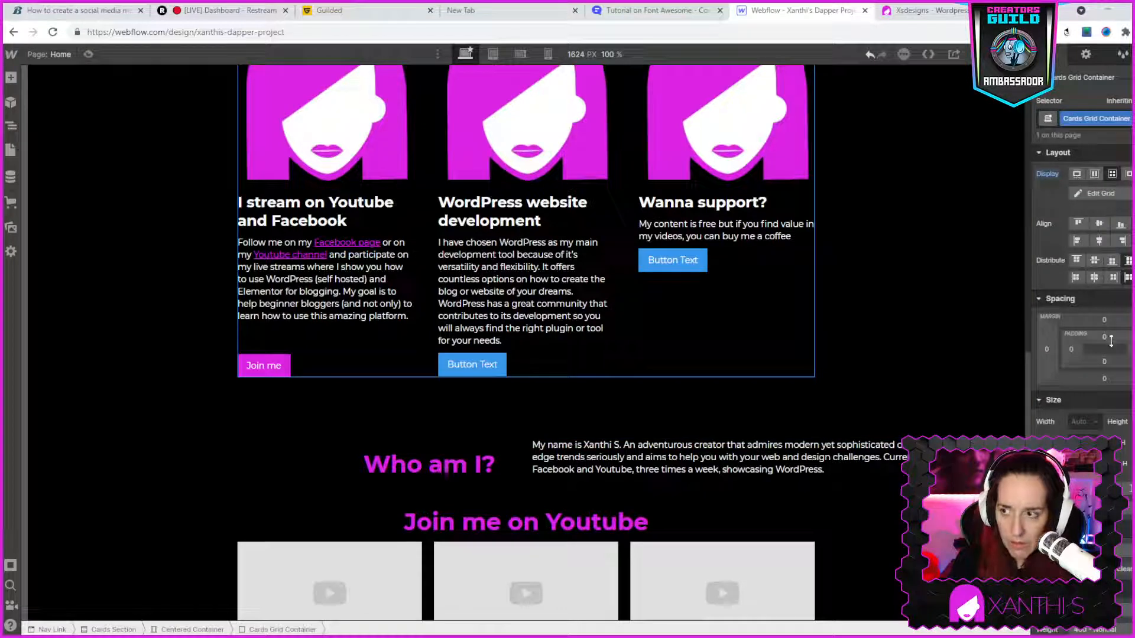
pyautogui.click(260, 365)
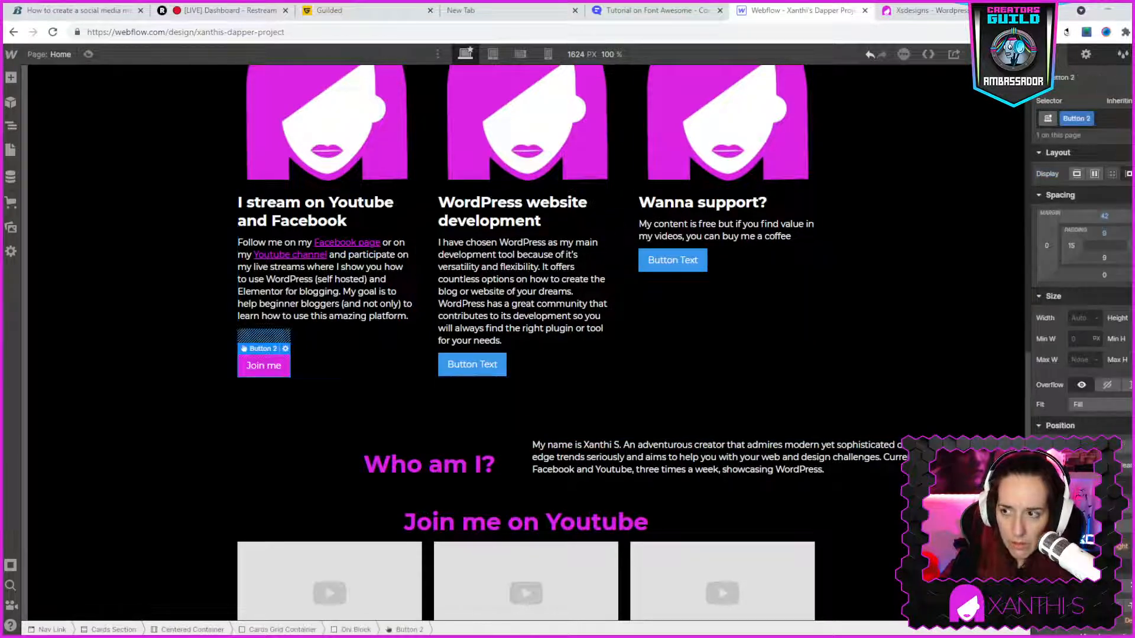
pyautogui.moveTo(1130, 218); pyautogui.dragTo(1130, 218)
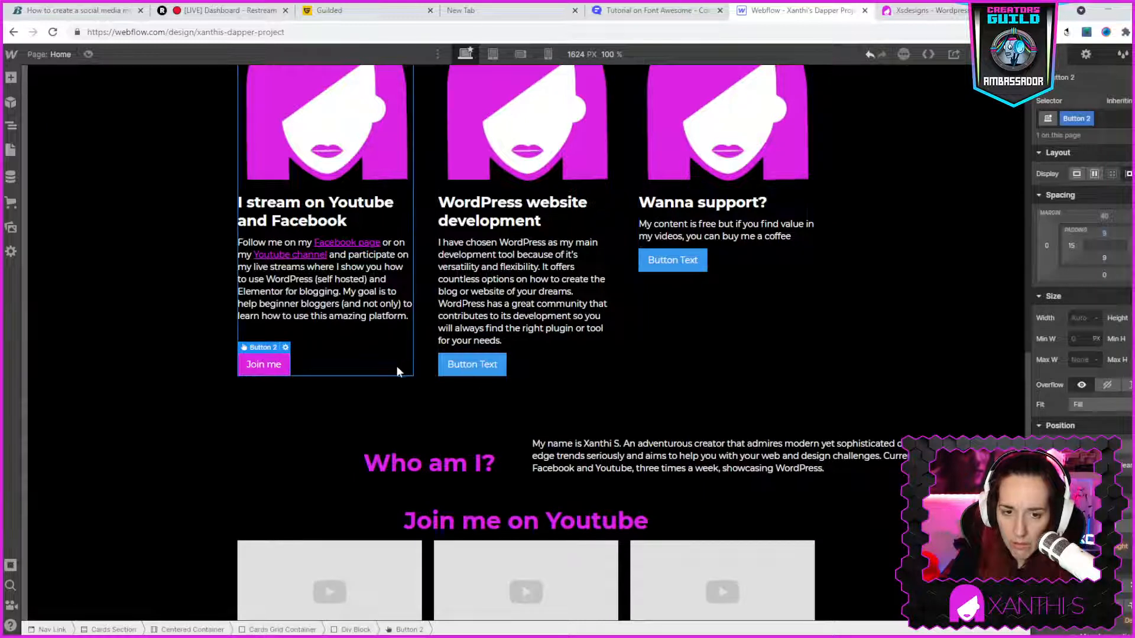
pyautogui.moveTo(407, 366); pyautogui.dragTo(422, 366)
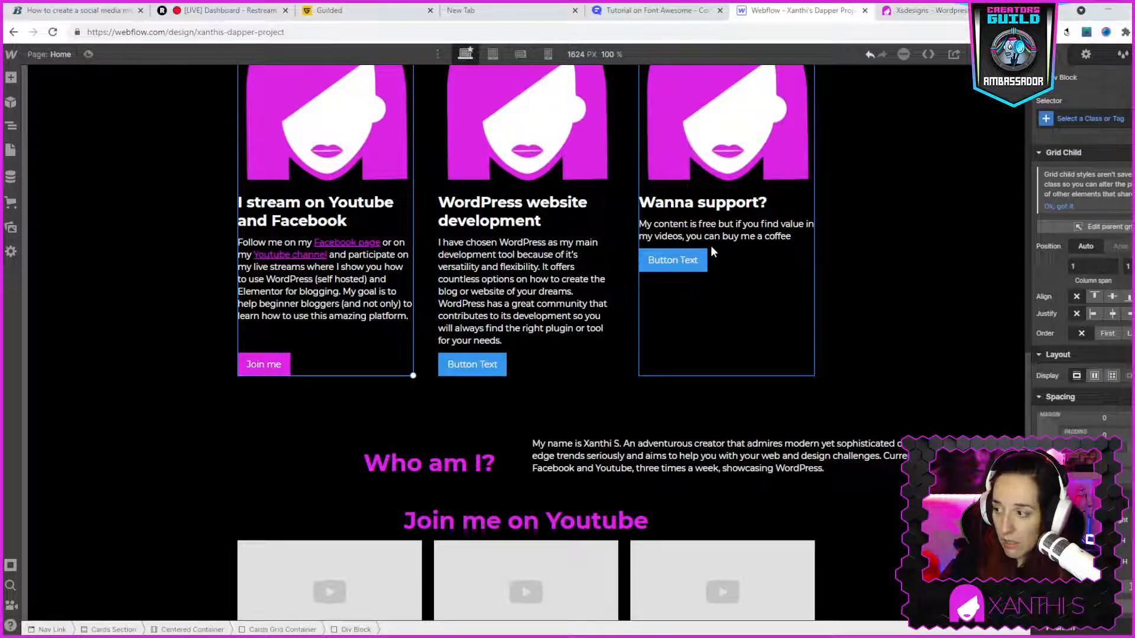
# - Check the middle card's button on the live xsdesigns.se page and change the WordPress card's button text to "Learn more"
pyautogui.click(490, 368)
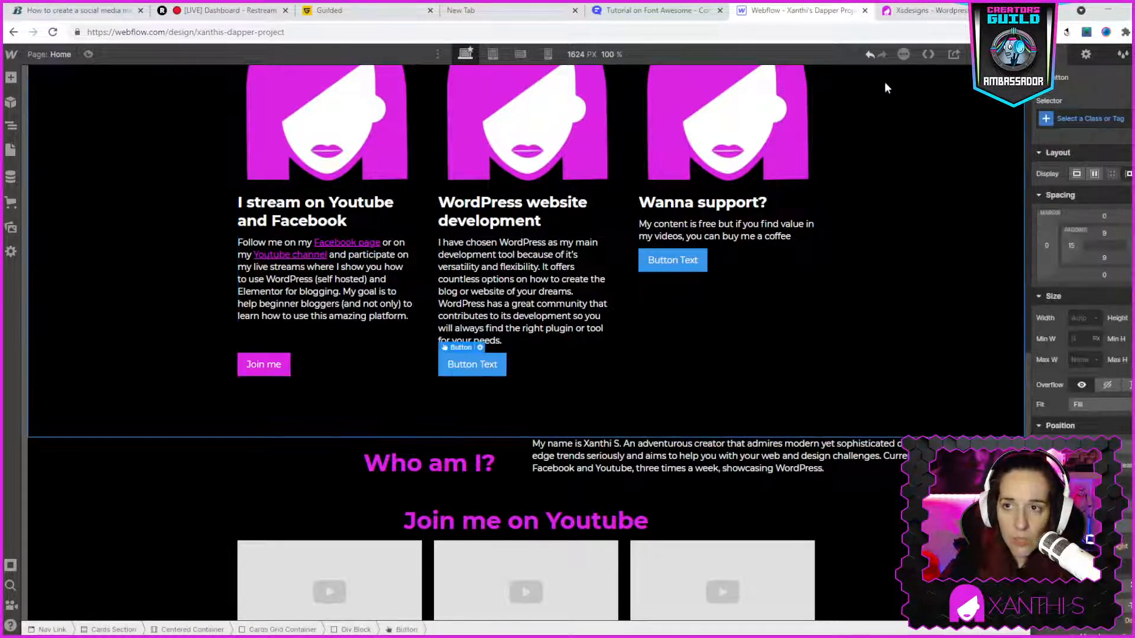
pyautogui.click(907, 12)
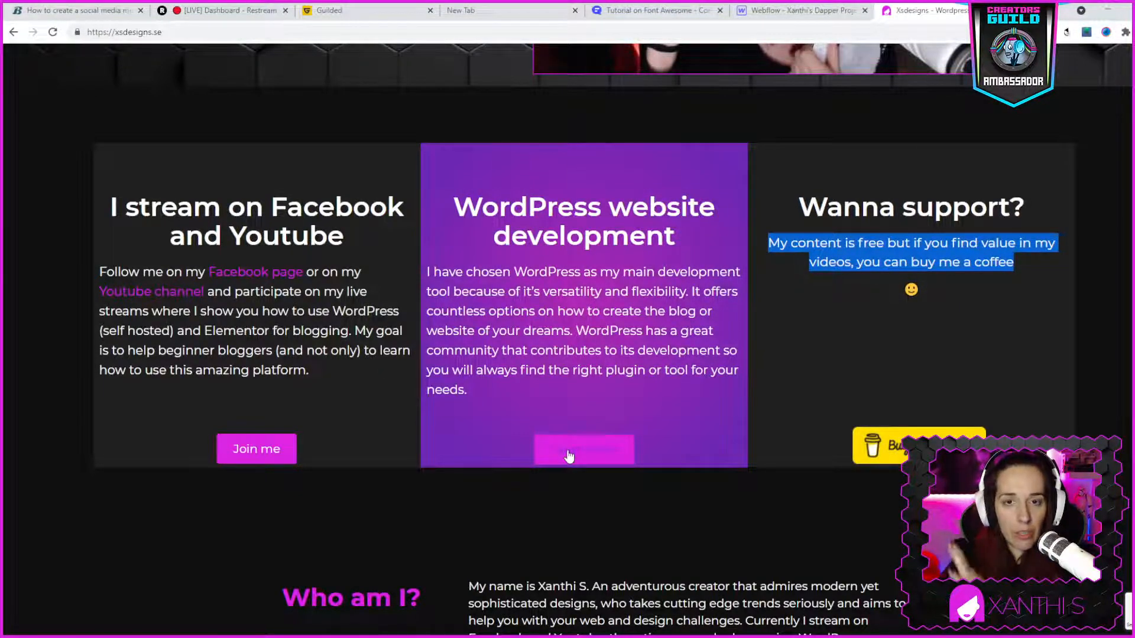
pyautogui.scroll(6, 516, 169)
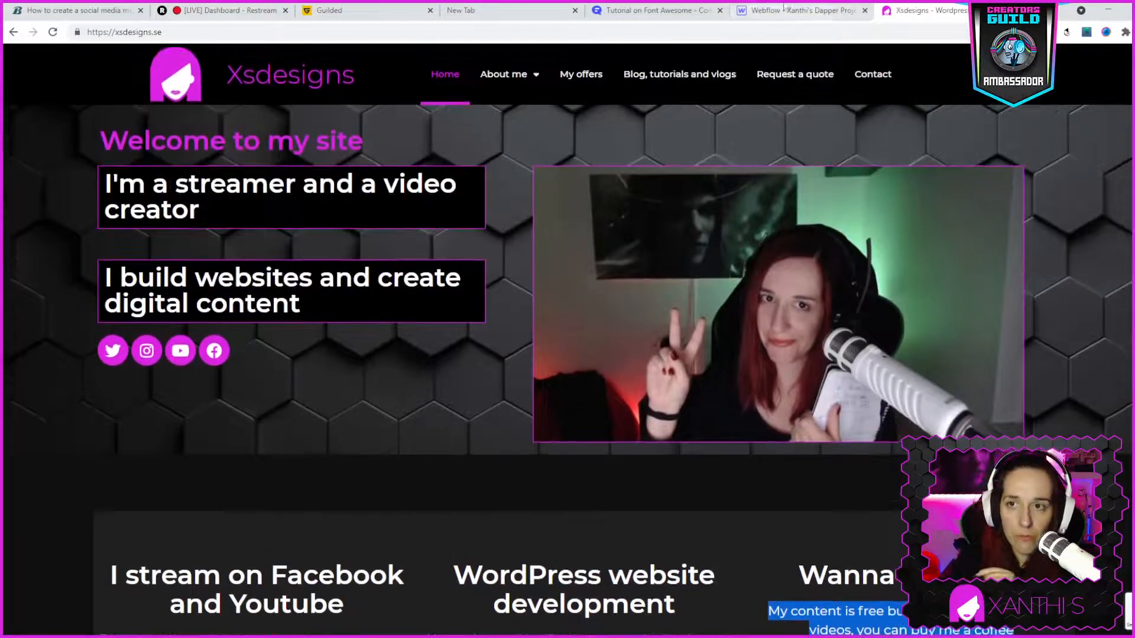
pyautogui.click(761, 12)
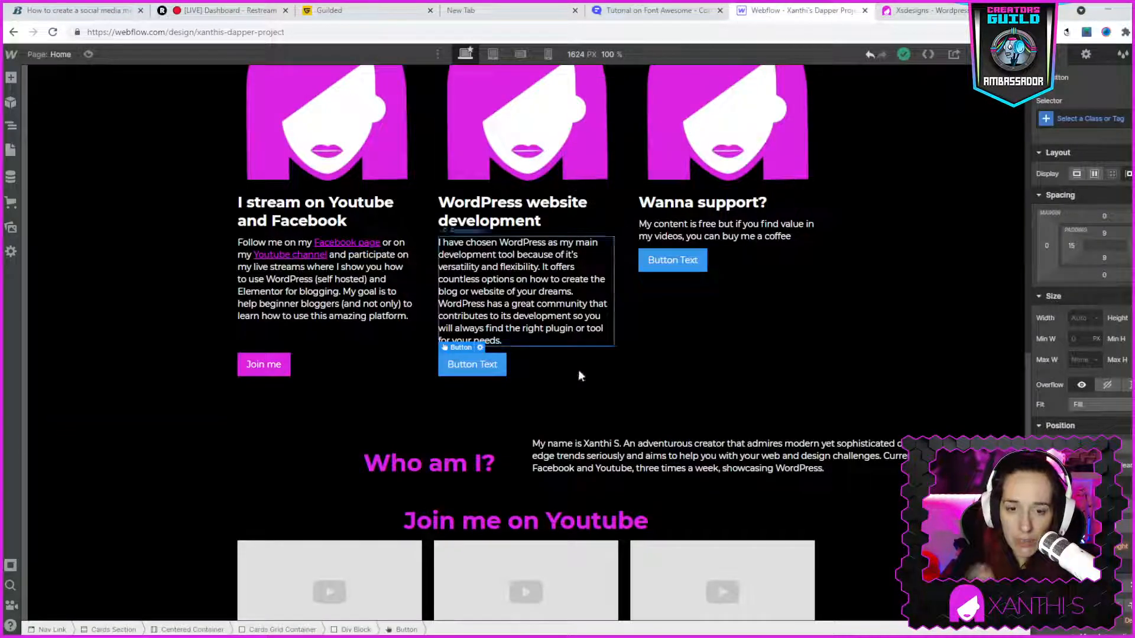
pyautogui.doubleClick(463, 366)
pyautogui.tripleClick(463, 367)
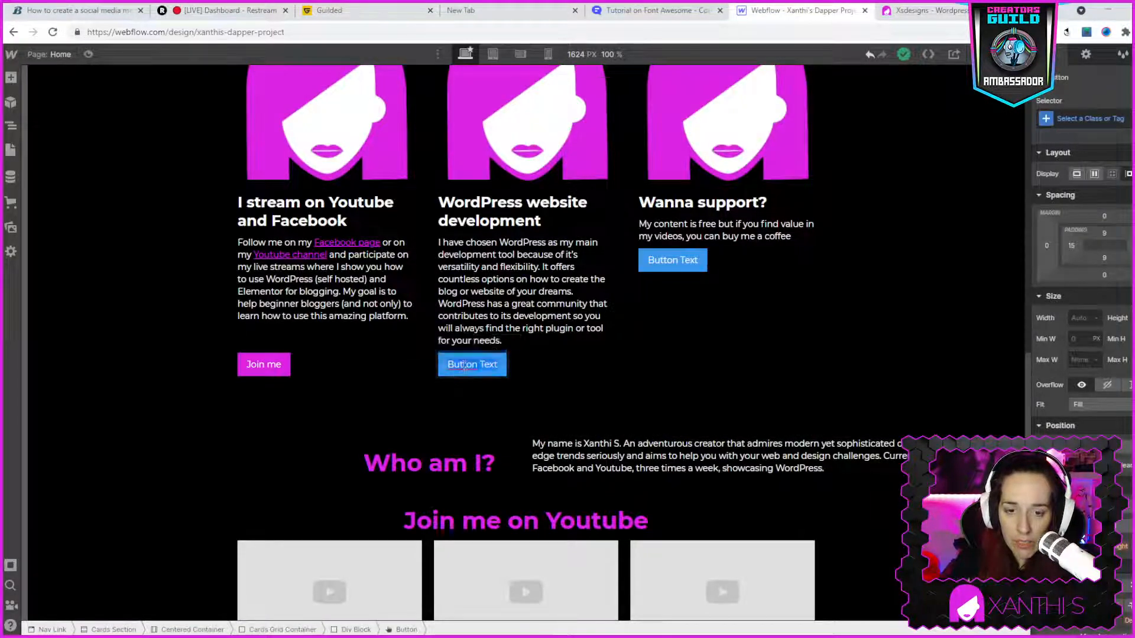
pyautogui.write('Ч')
pyautogui.write('Lea')
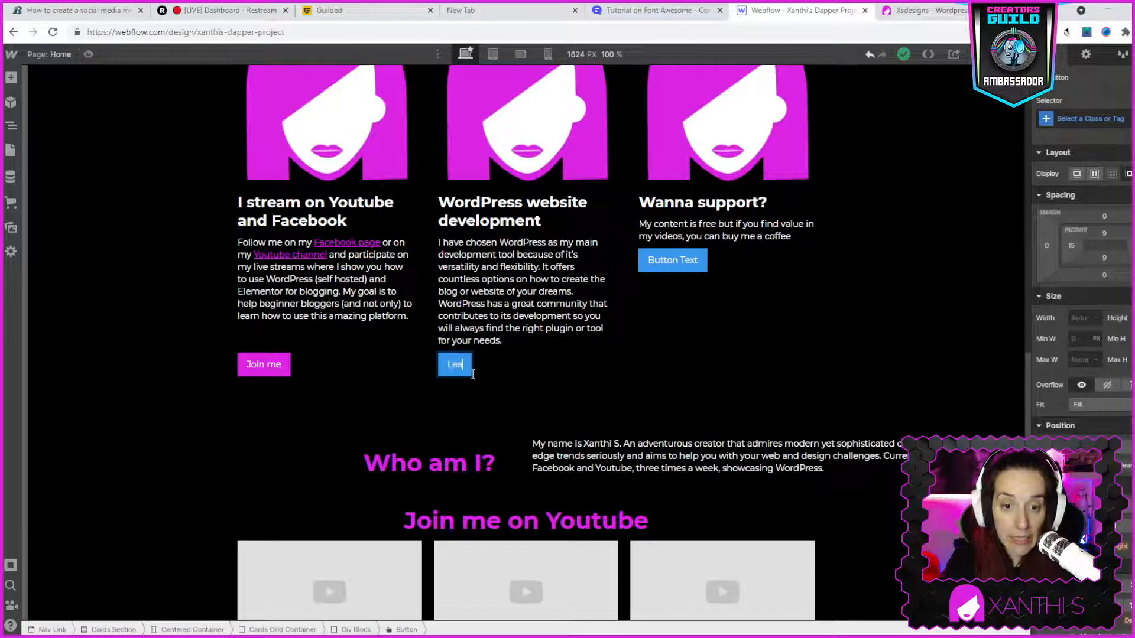
pyautogui.write('rn more')
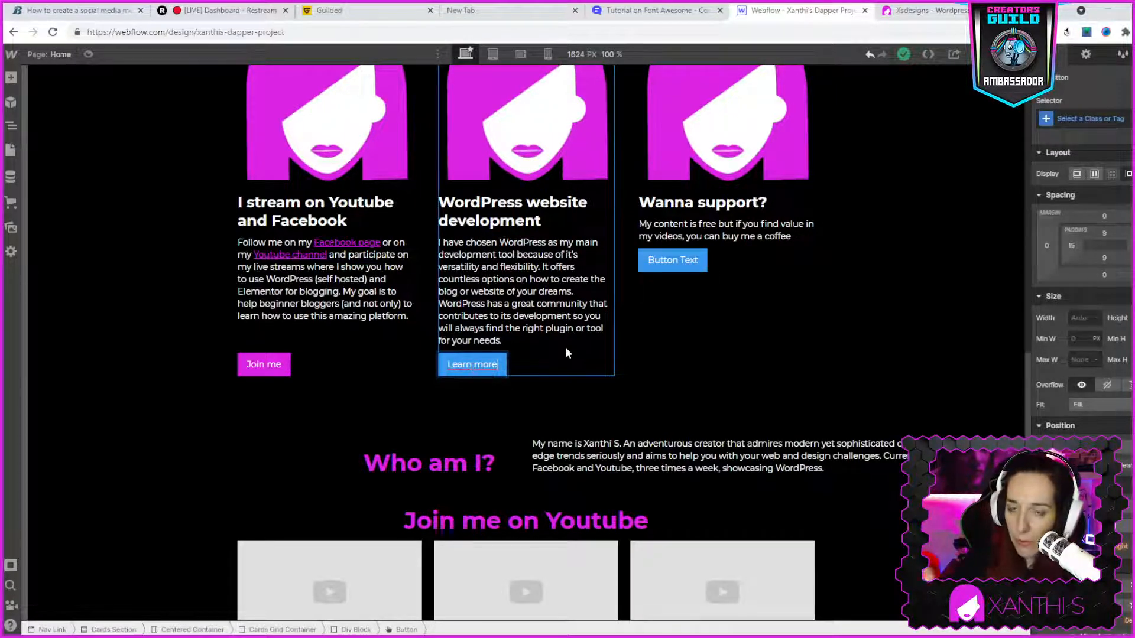
# - Switch to the forum topic "Tutorial on Font Awesome", follow its Font Awesome link and look through the fontawesome.com home page
pyautogui.scroll(10, 325, 378)
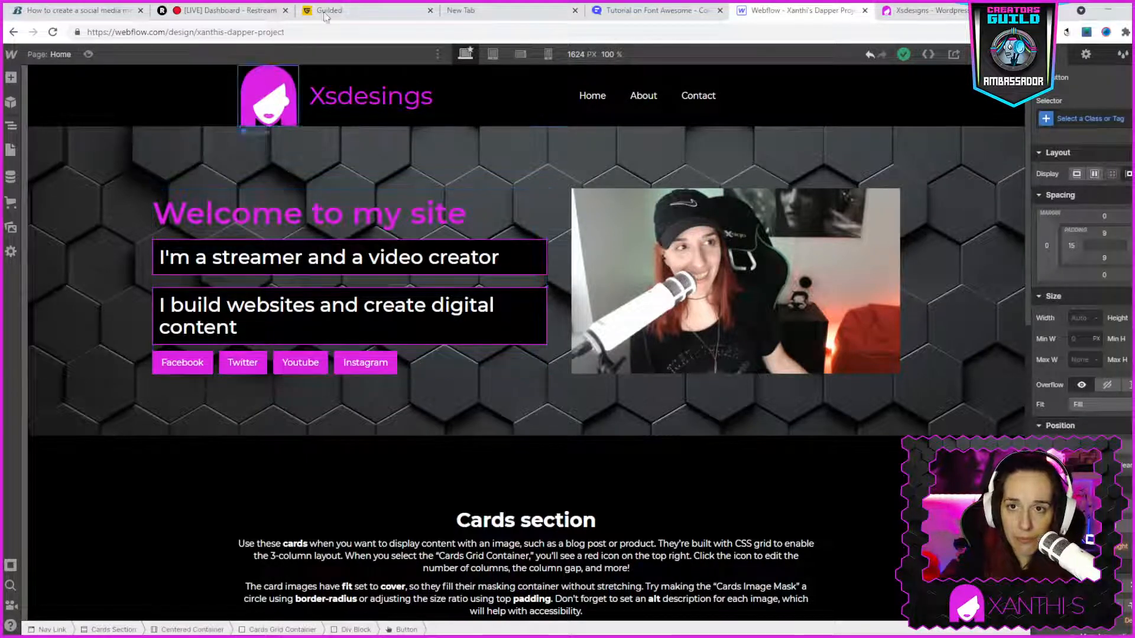
pyautogui.click(616, 13)
pyautogui.scroll(20, 571, 356)
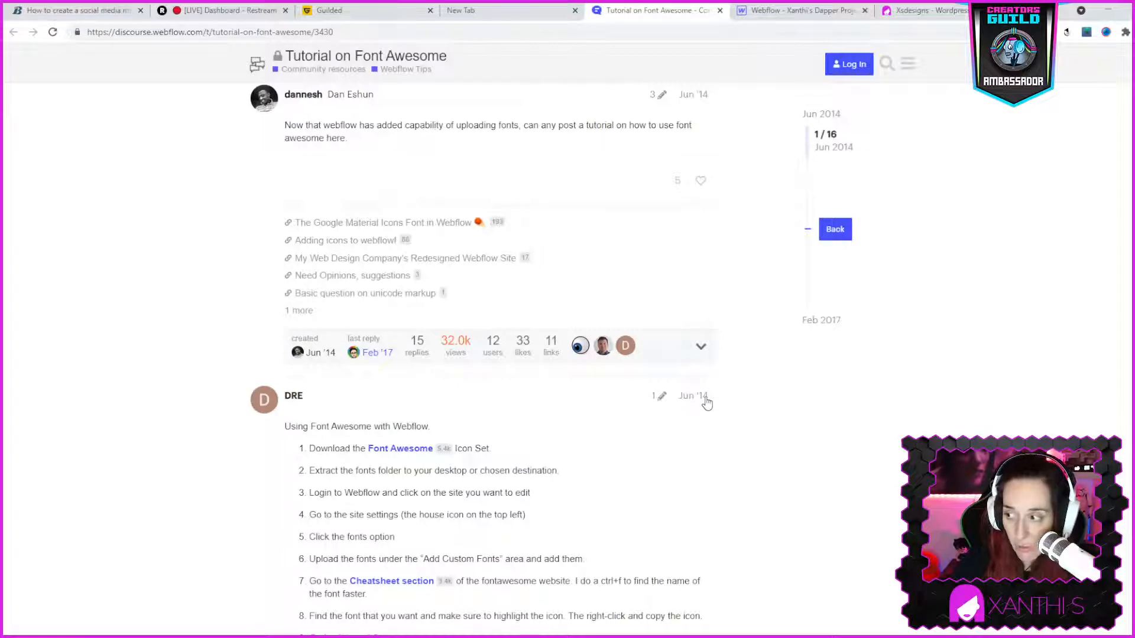
pyautogui.click(399, 451)
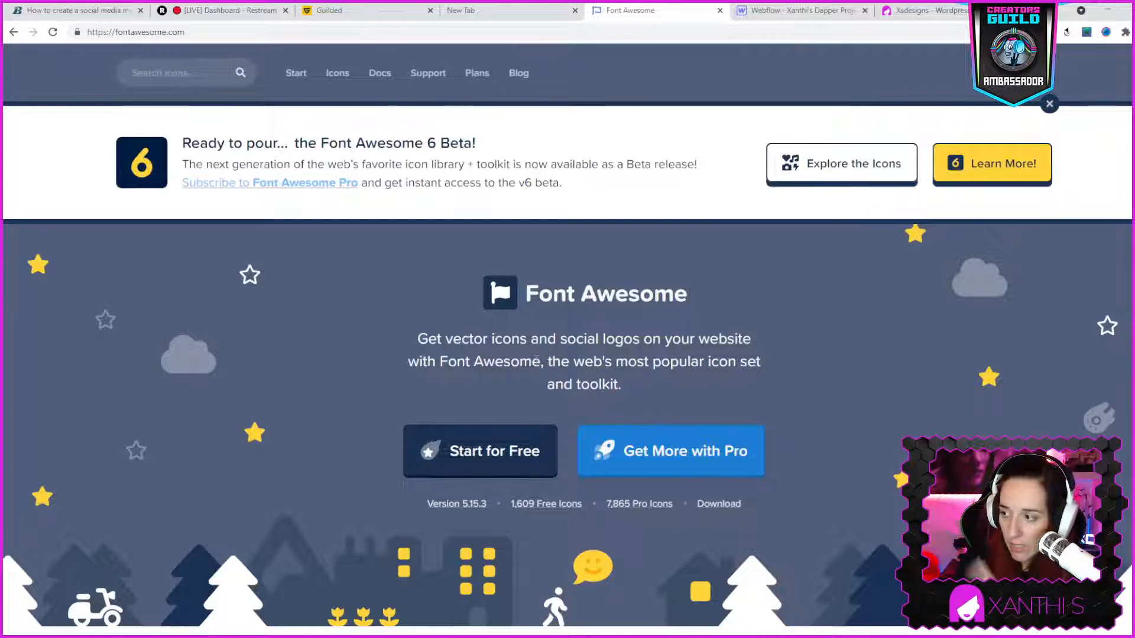
pyautogui.scroll(-6, 685, 409)
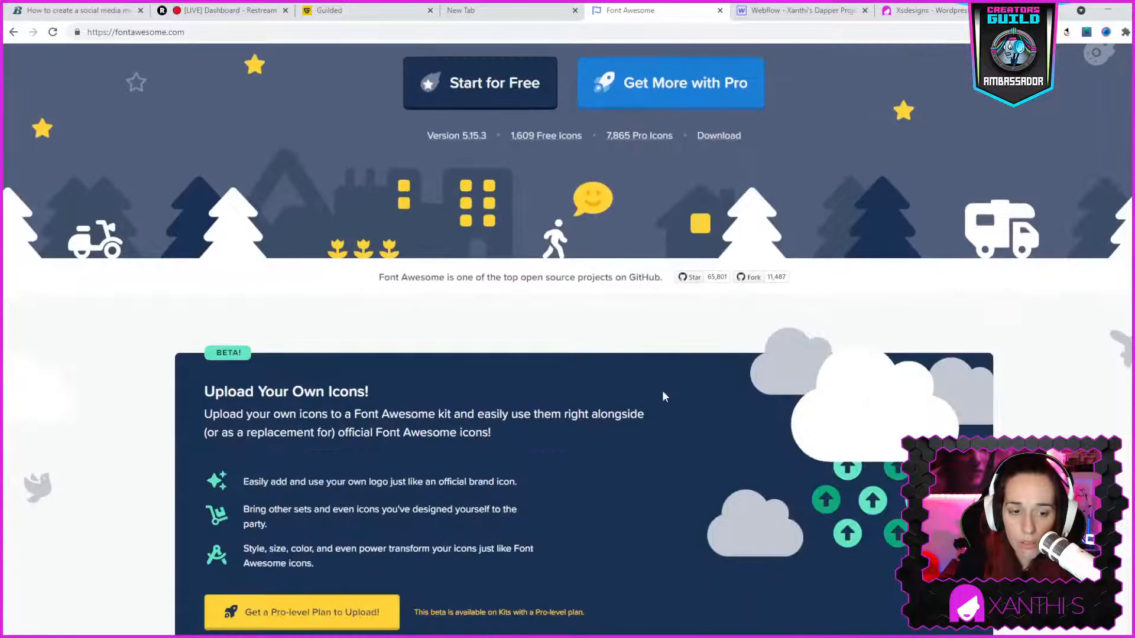
pyautogui.scroll(-6, 663, 395)
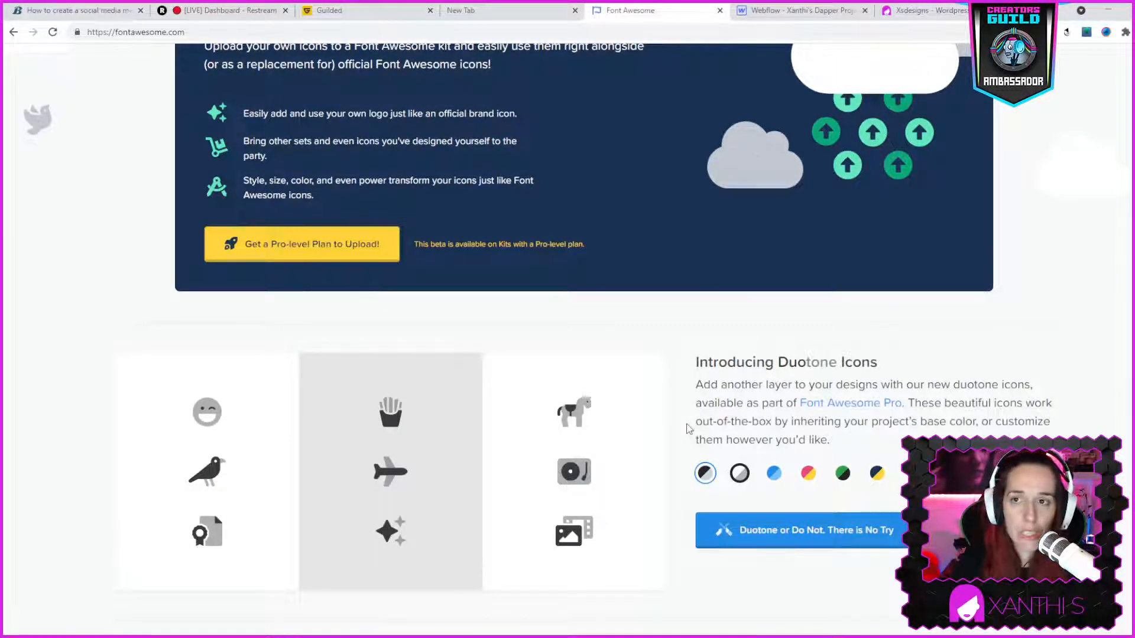
# - Return to the Webflow project and look through its main menu and the designer's settings
pyautogui.click(784, 11)
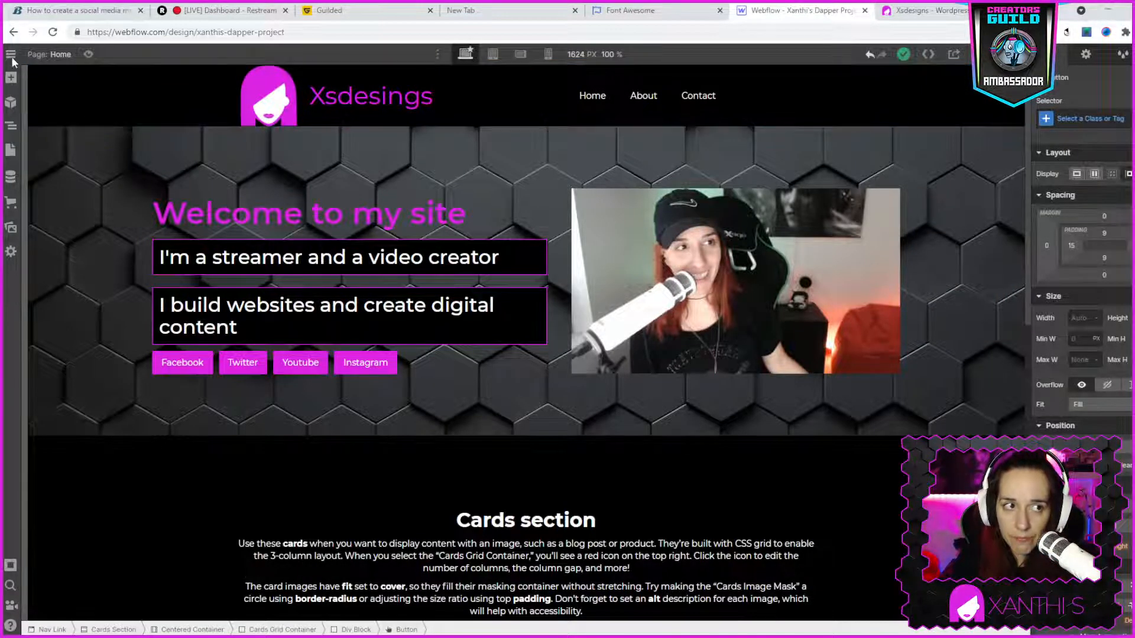
pyautogui.moveTo(14, 59)
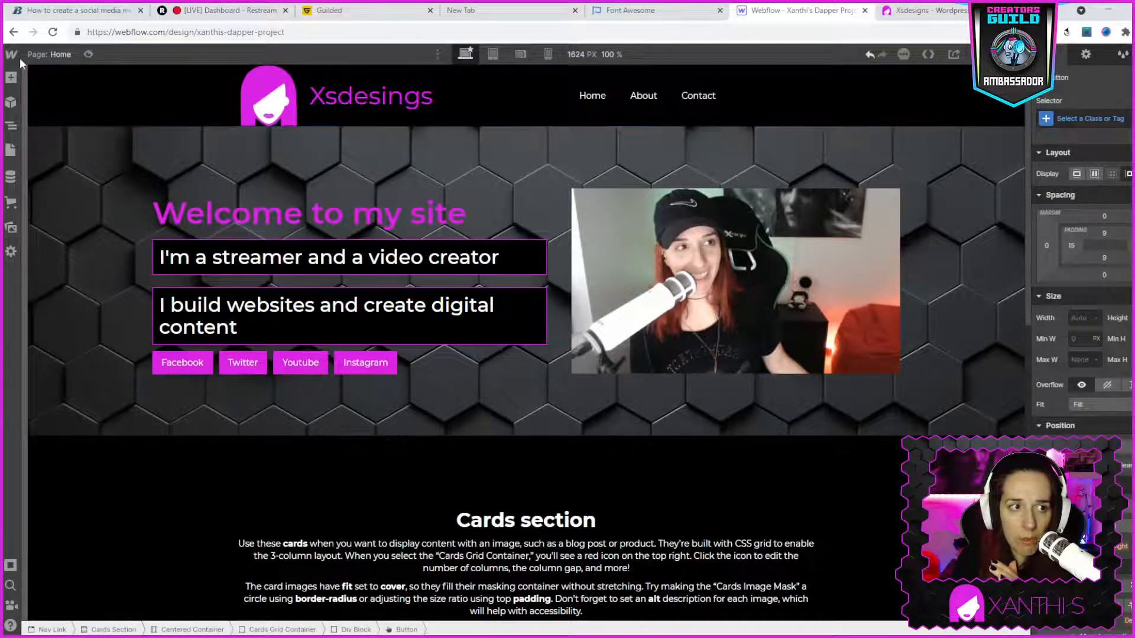
pyautogui.moveTo(20, 59)
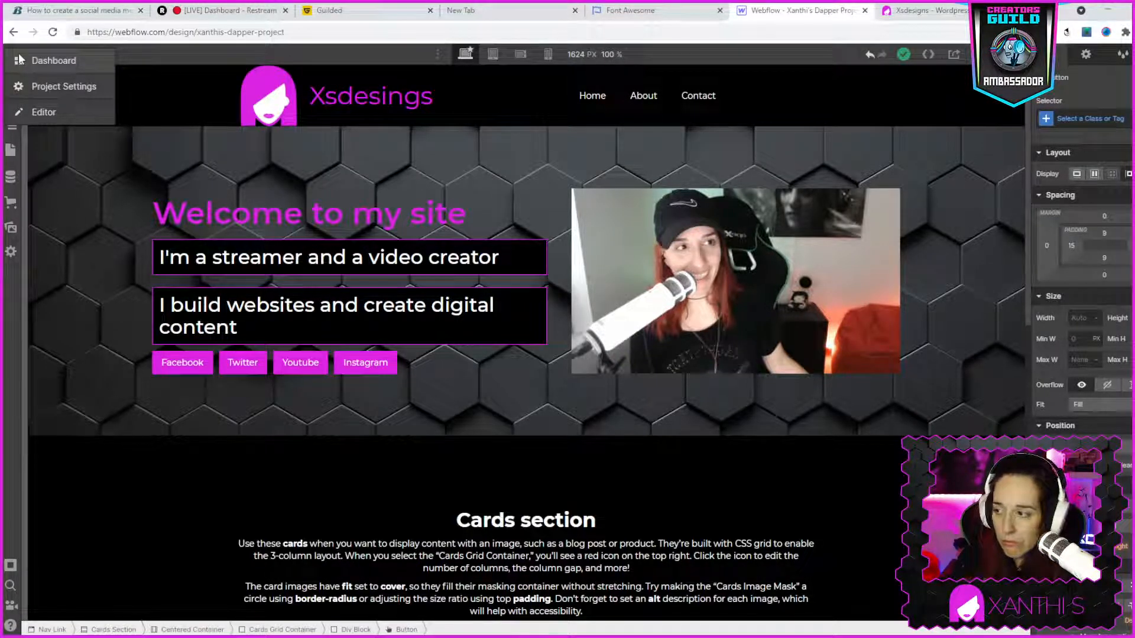
pyautogui.click(11, 252)
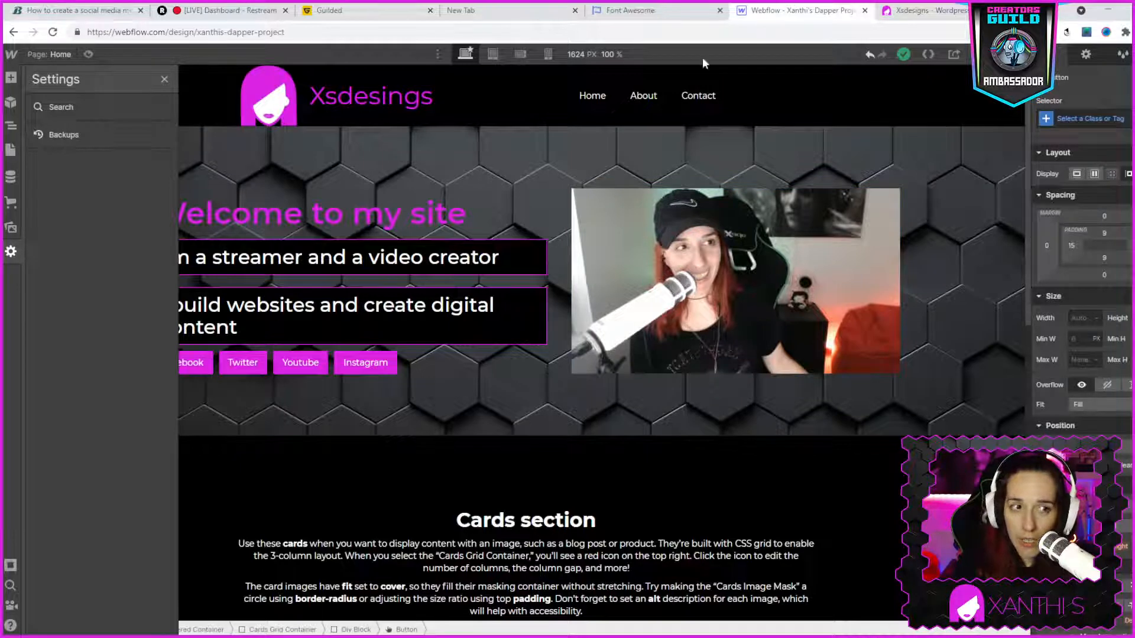
pyautogui.click(489, 389)
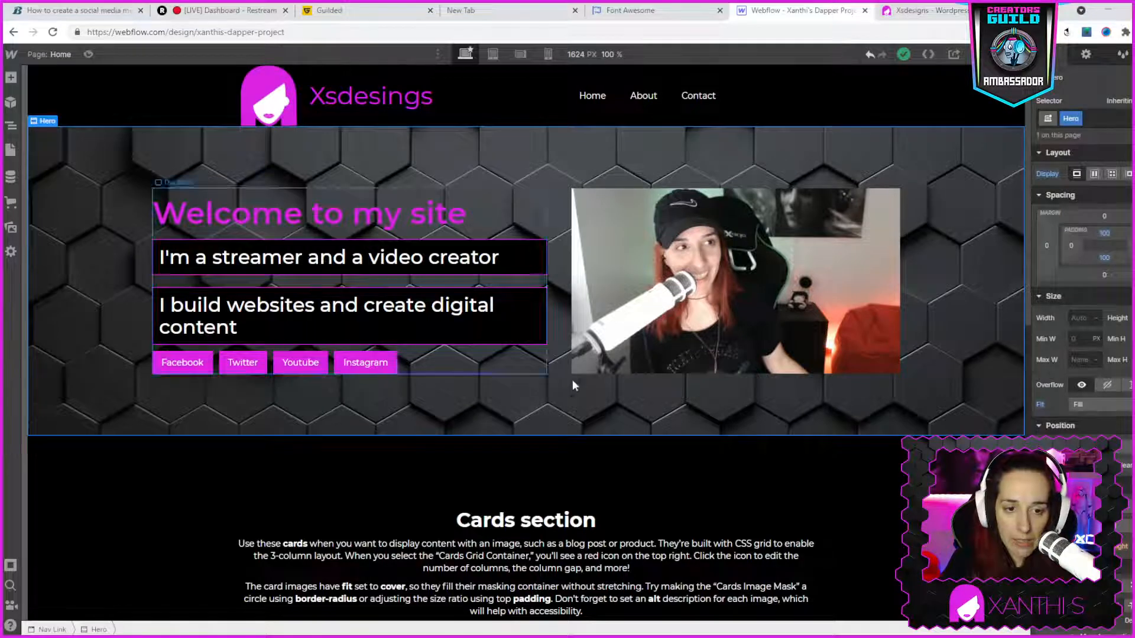
# - Set the background colour of the WordPress card's "Learn more" button to the saved magenta swatch #db24e3
pyautogui.scroll(-6, 572, 379)
pyautogui.scroll(-3, 623, 390)
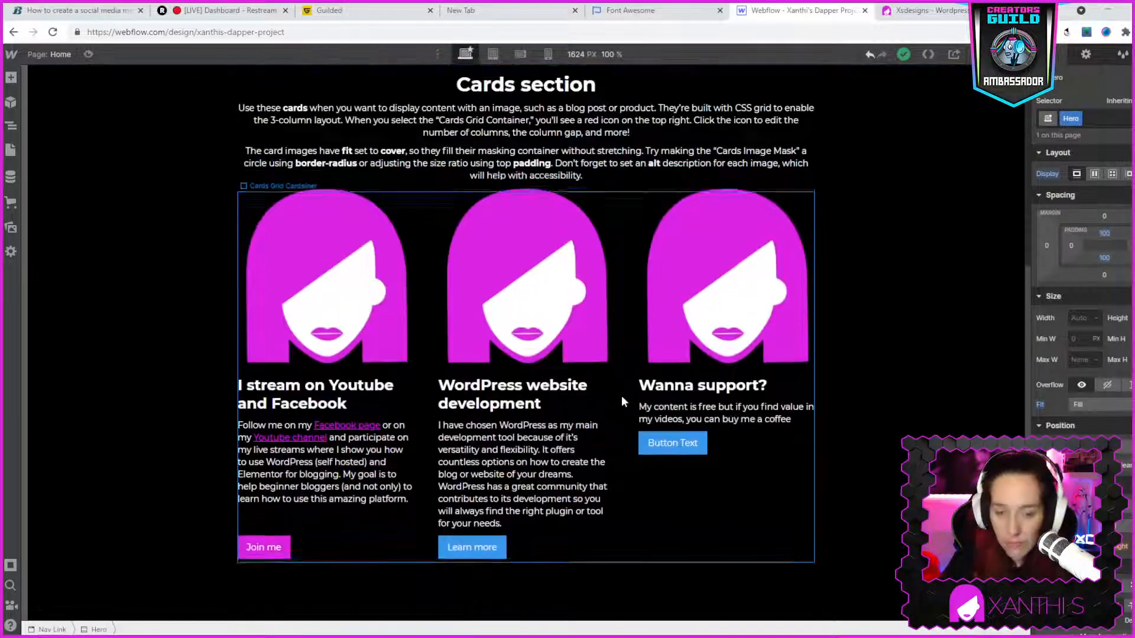
pyautogui.click(465, 438)
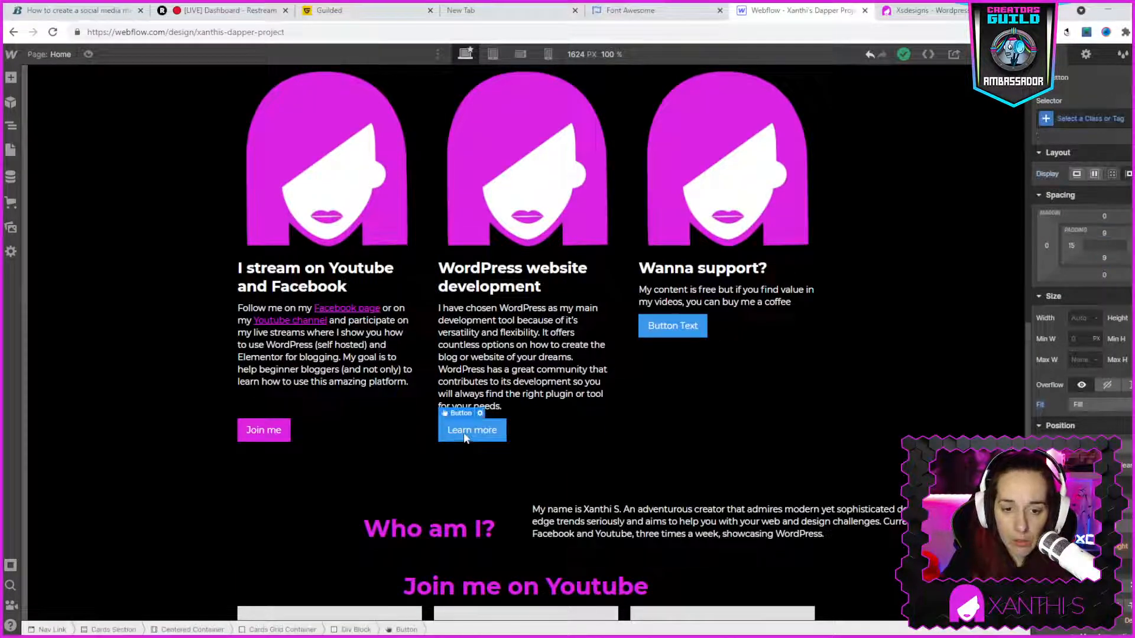
pyautogui.scroll(-8, 1057, 385)
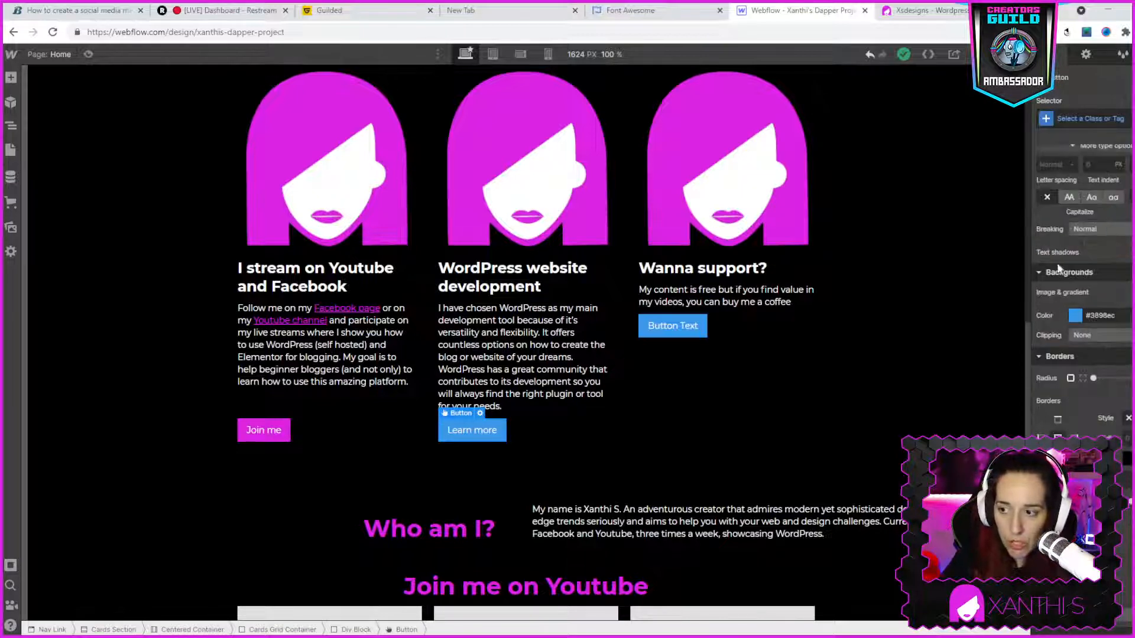
pyautogui.click(1076, 316)
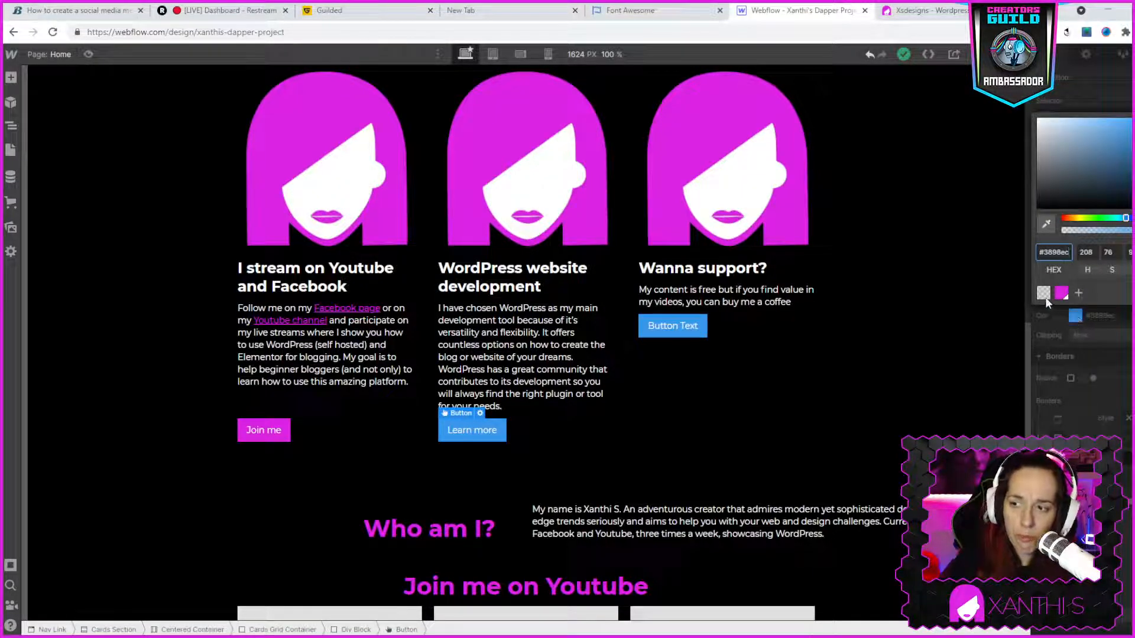
pyautogui.click(1061, 292)
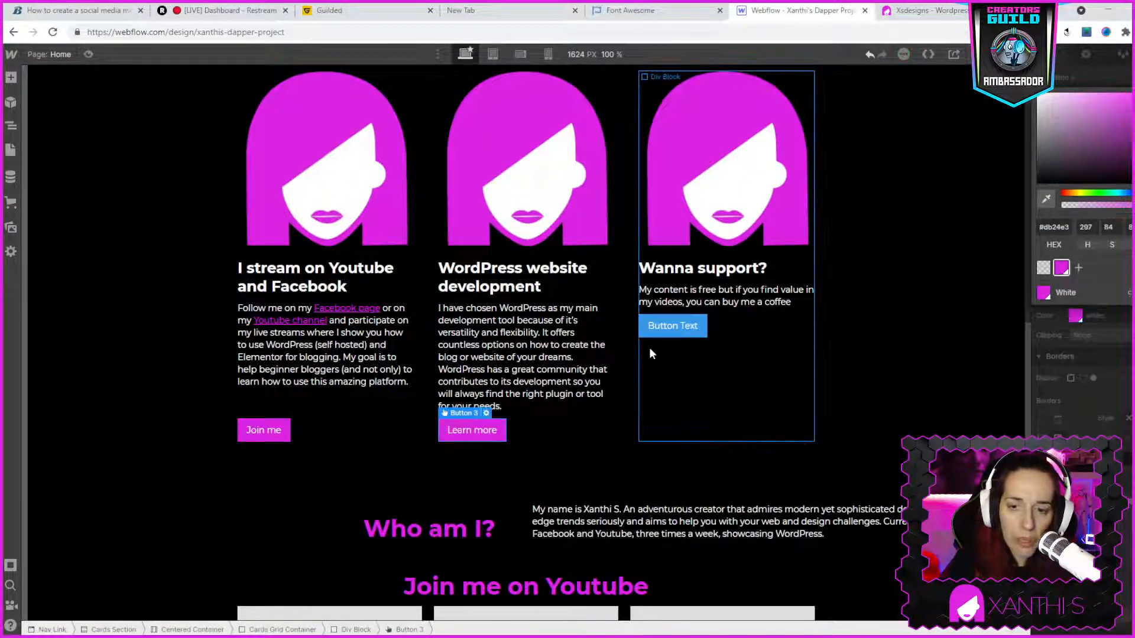
# - Select the "Wanna support?" card's button and check its counterpart on the live xsdesigns.se page
pyautogui.click(675, 323)
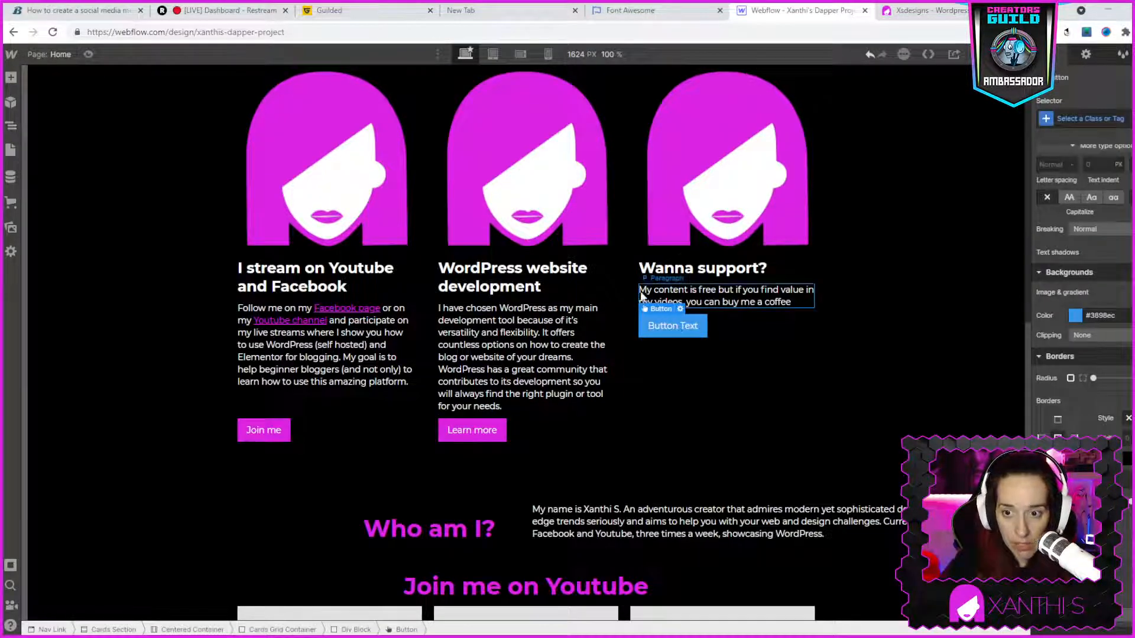
pyautogui.click(917, 13)
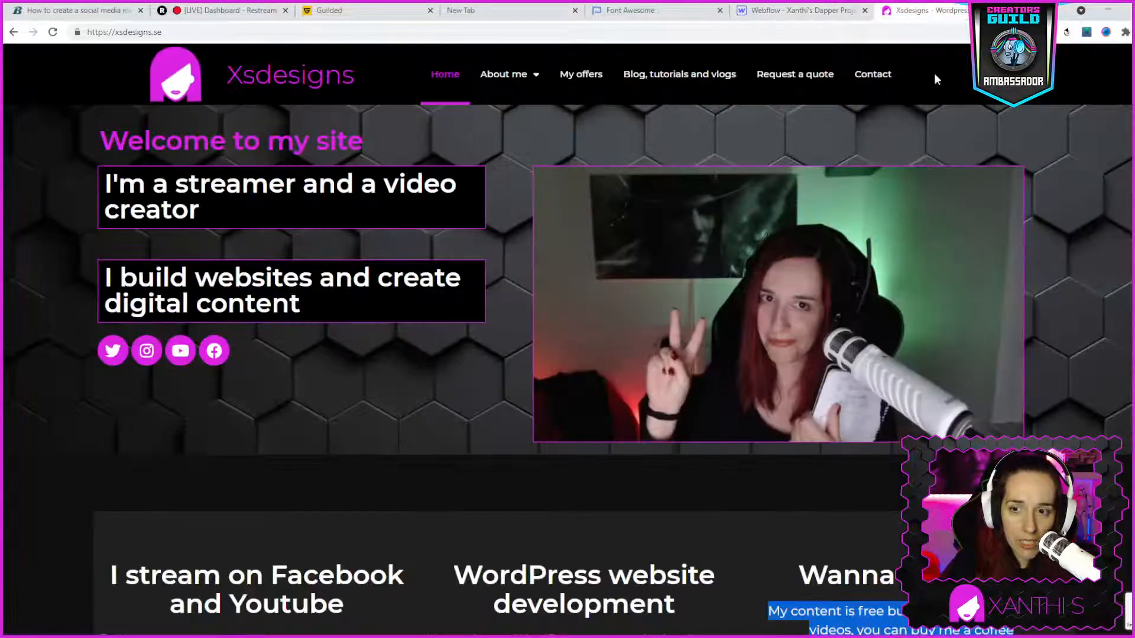
pyautogui.scroll(-6, 1013, 406)
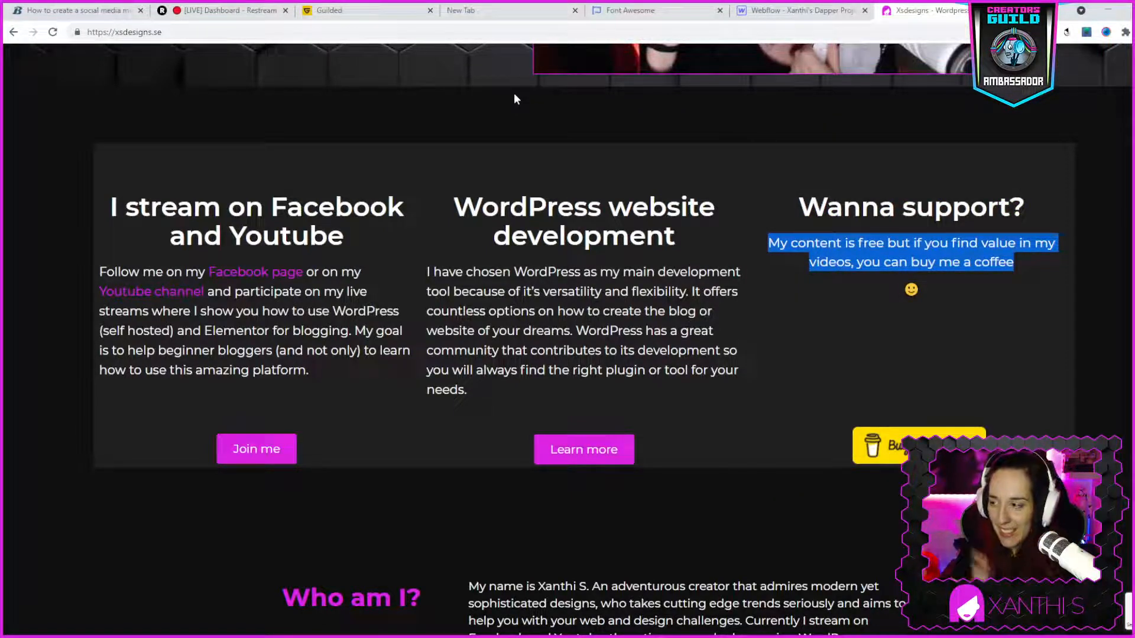
pyautogui.click(836, 16)
pyautogui.scroll(3, 424, 342)
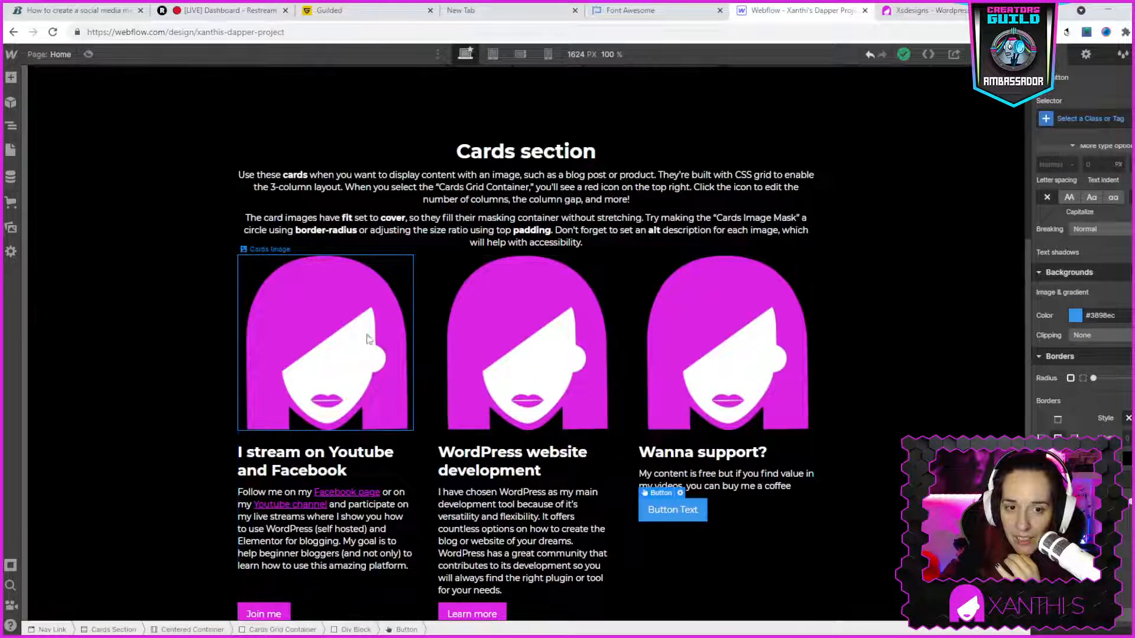
# - Insert a two-column Columns element into the image mask of the "I stream on Youtube and Facebook" card
pyautogui.click(368, 339)
pyautogui.scroll(-2, 525, 439)
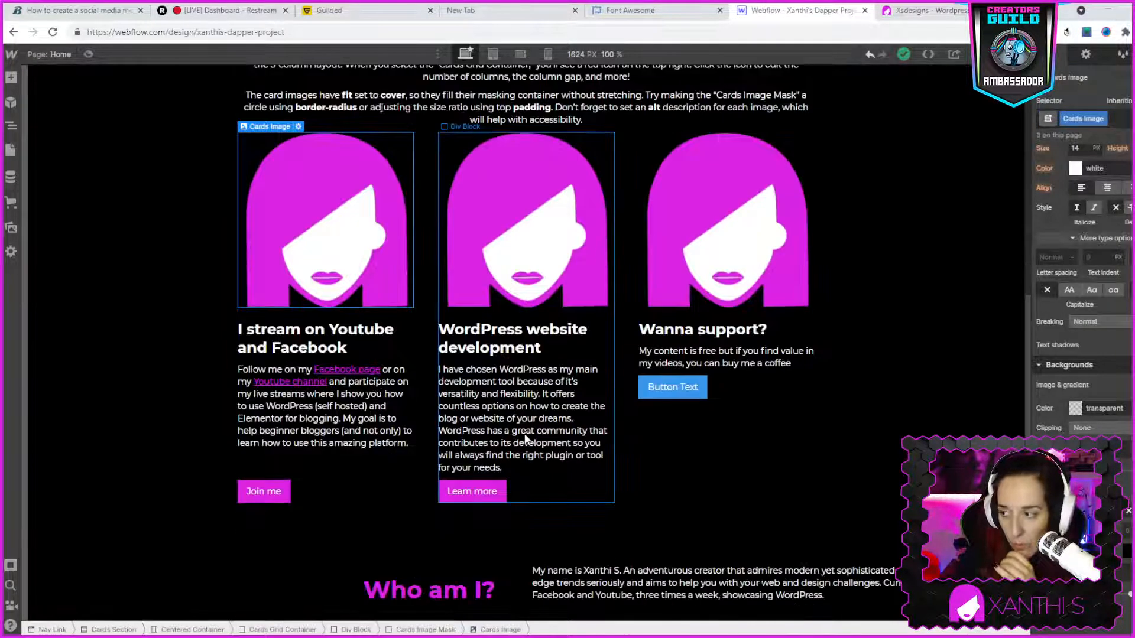
pyautogui.scroll(-2, 525, 438)
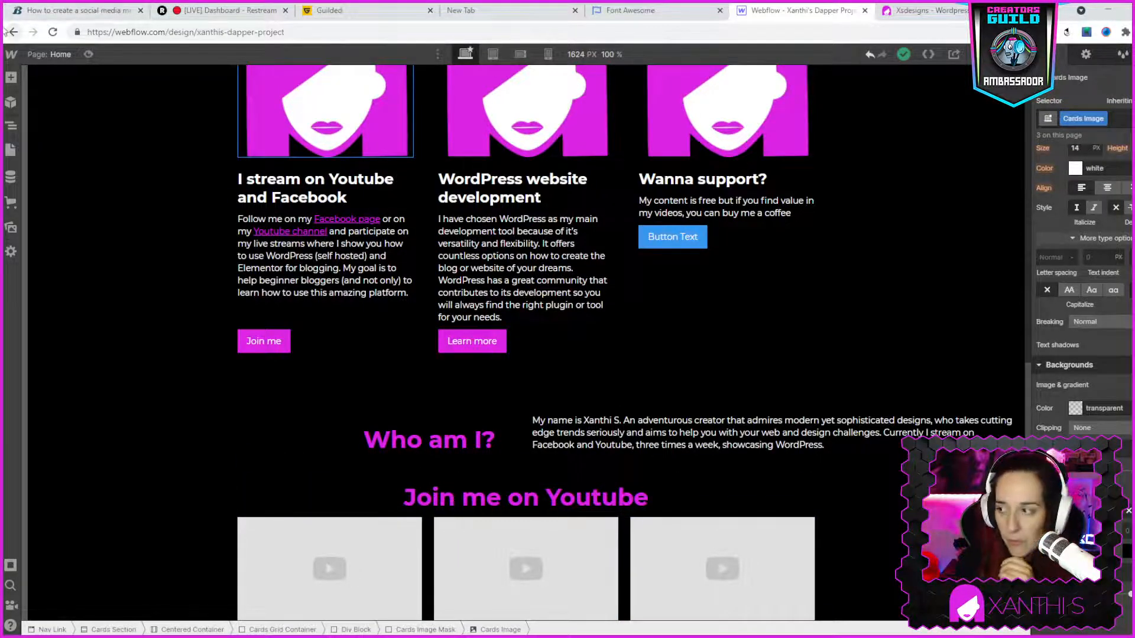
pyautogui.click(10, 77)
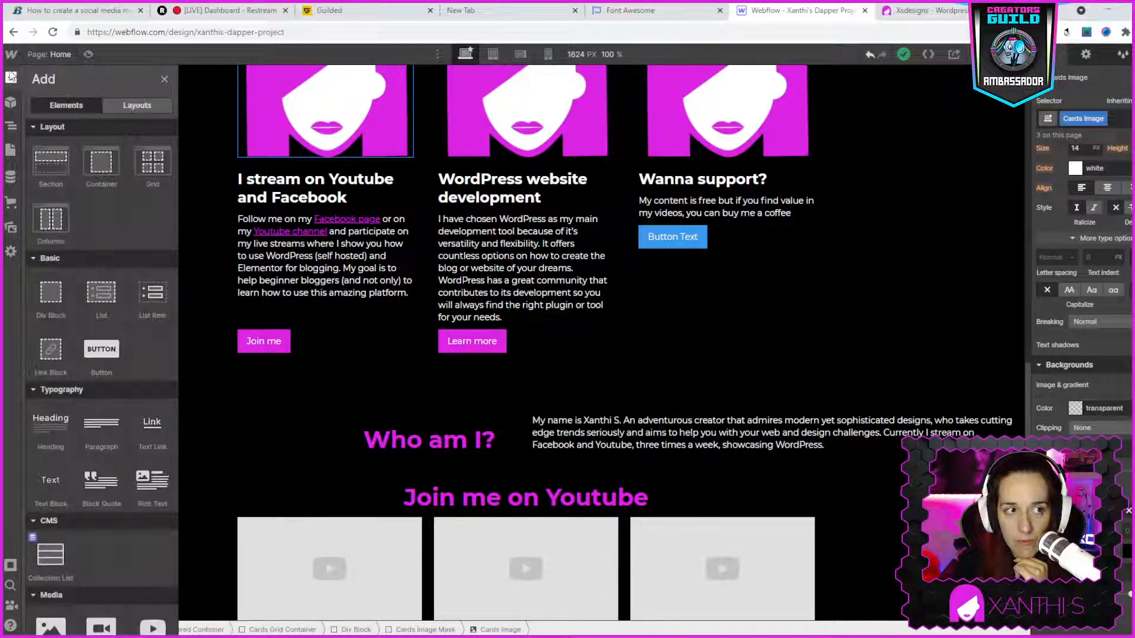
pyautogui.click(46, 219)
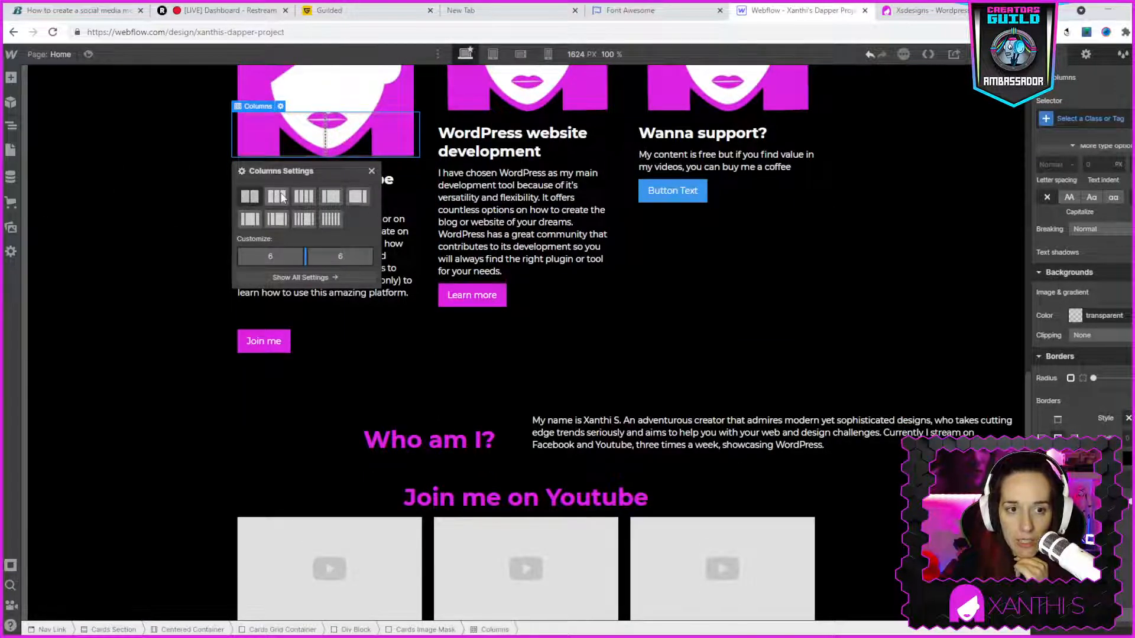
pyautogui.click(371, 171)
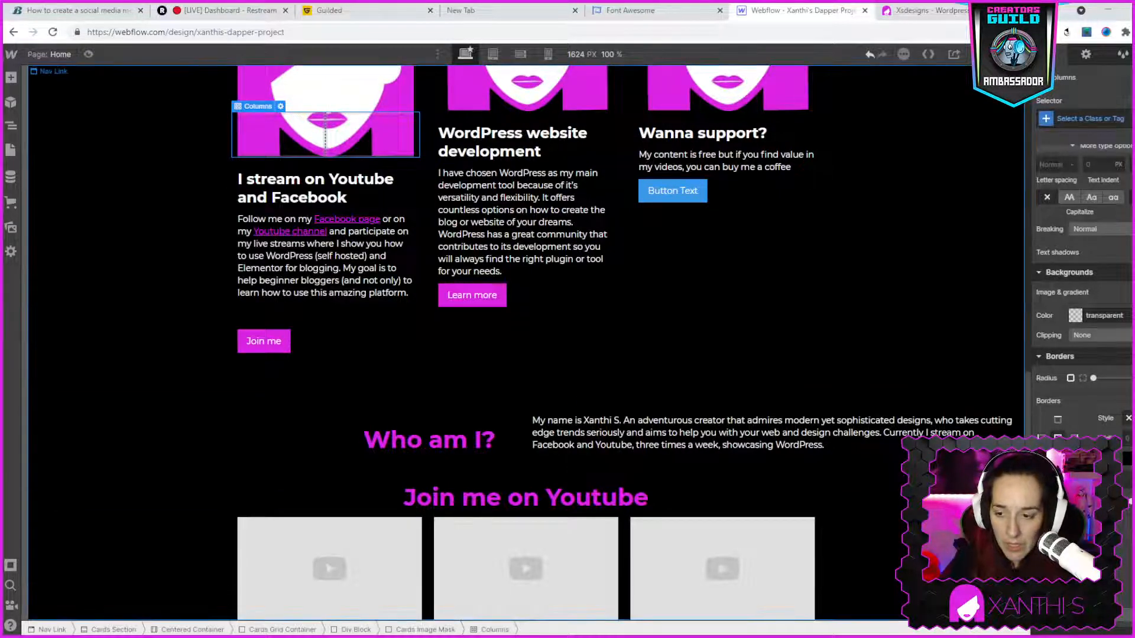
# - Add an empty Section at the end of the page, below the "Join me on Youtube" videos
pyautogui.click(870, 476)
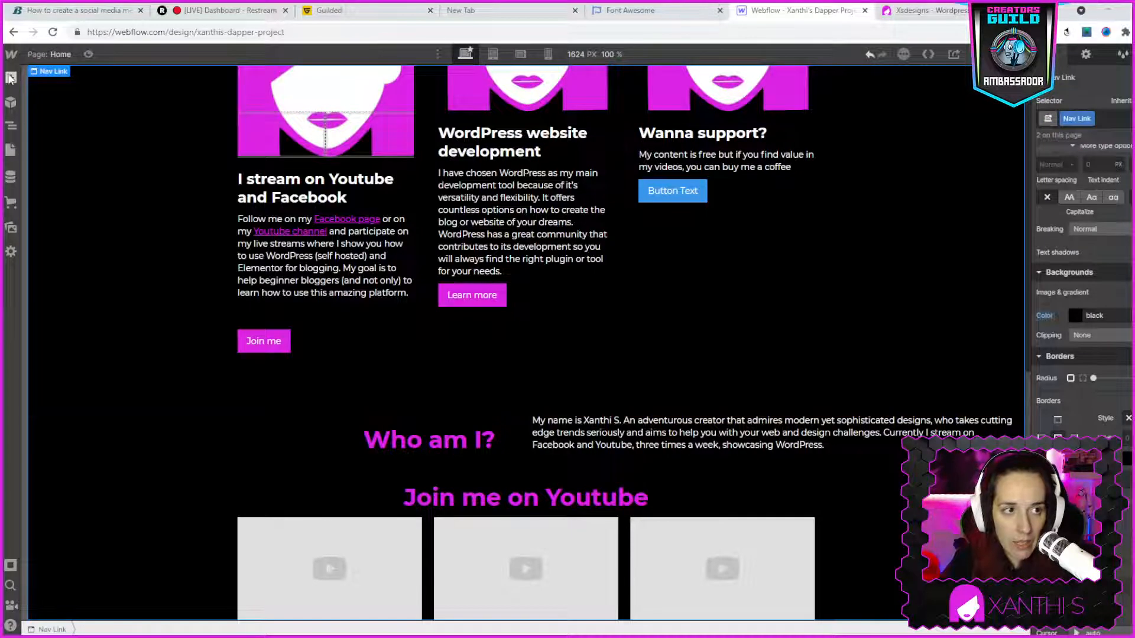
pyautogui.click(10, 77)
pyautogui.click(40, 165)
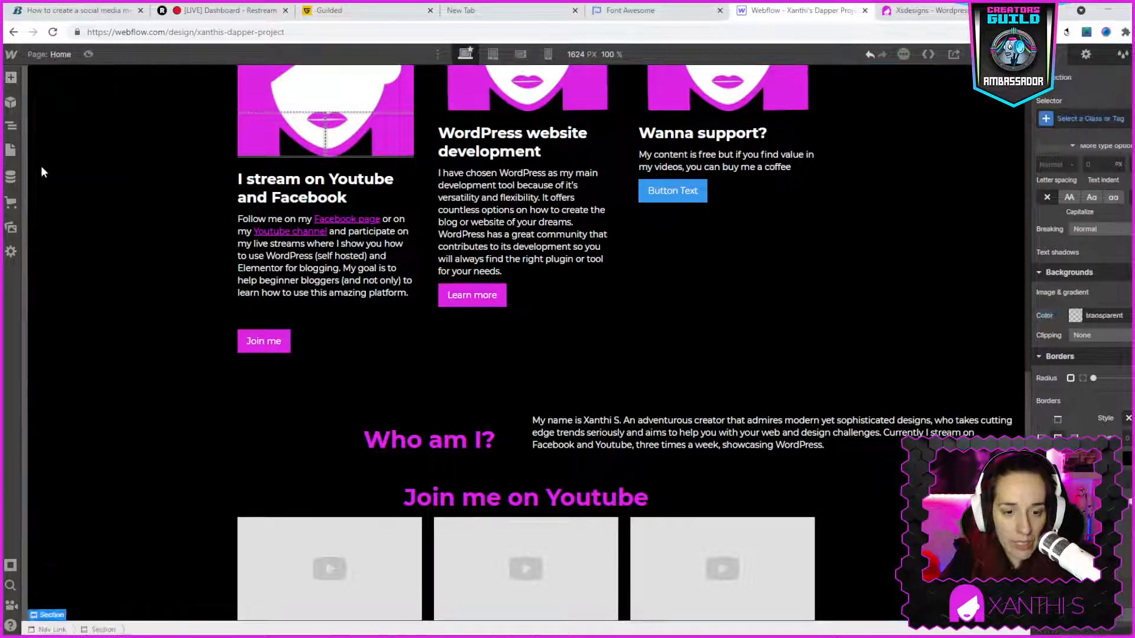
# - Add a Columns element to the new section, try several layouts and set three equal columns (4-4-4)
pyautogui.click(11, 77)
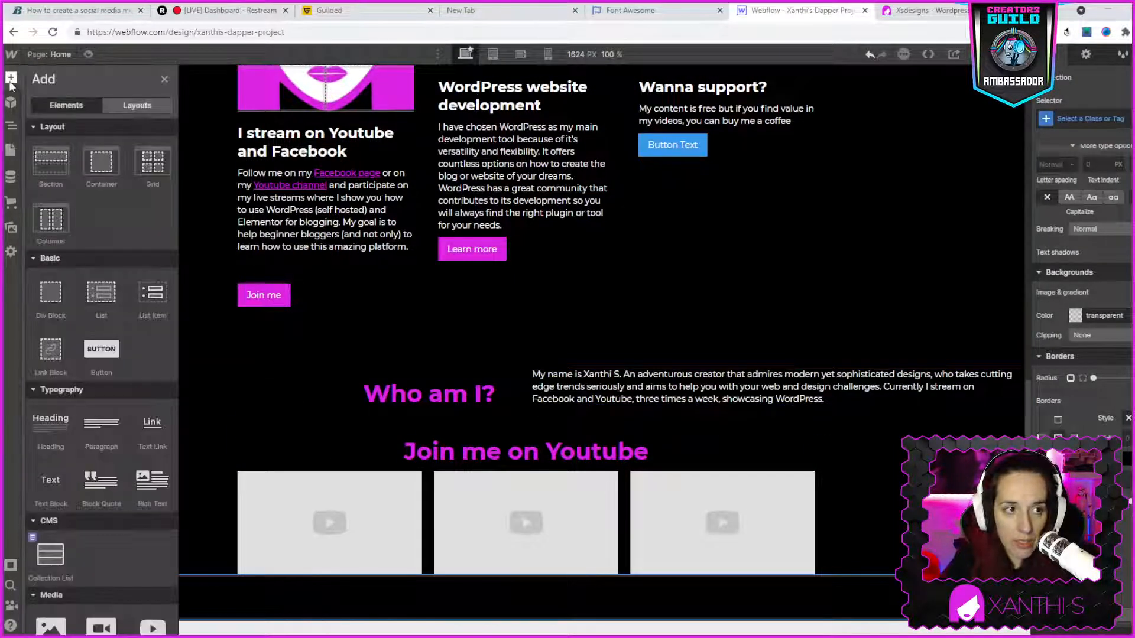
pyautogui.click(49, 221)
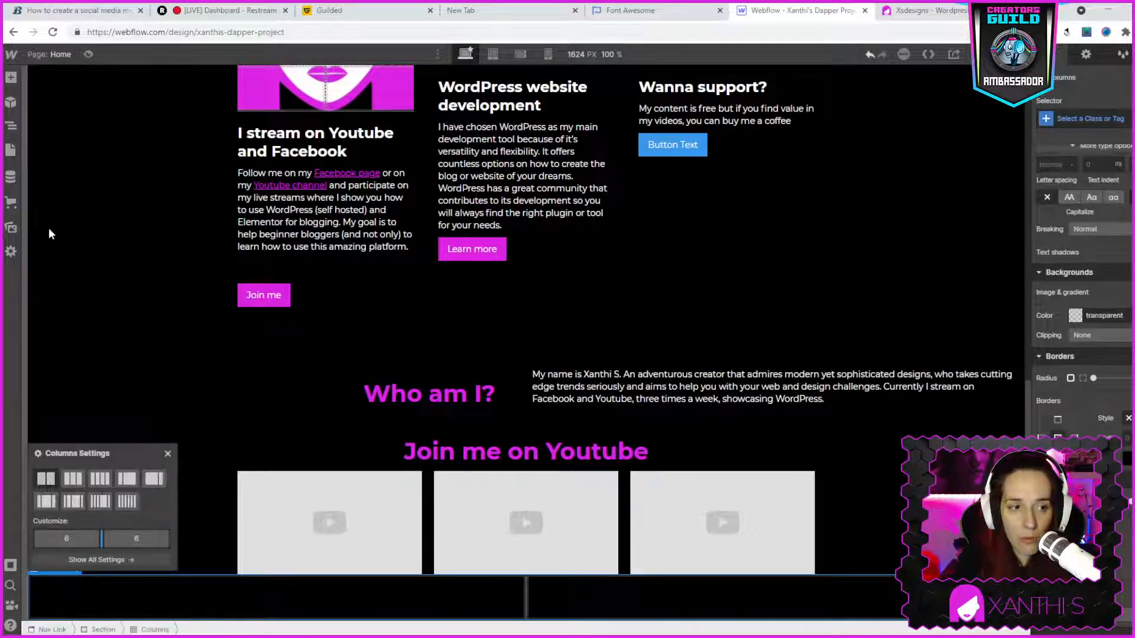
pyautogui.click(75, 480)
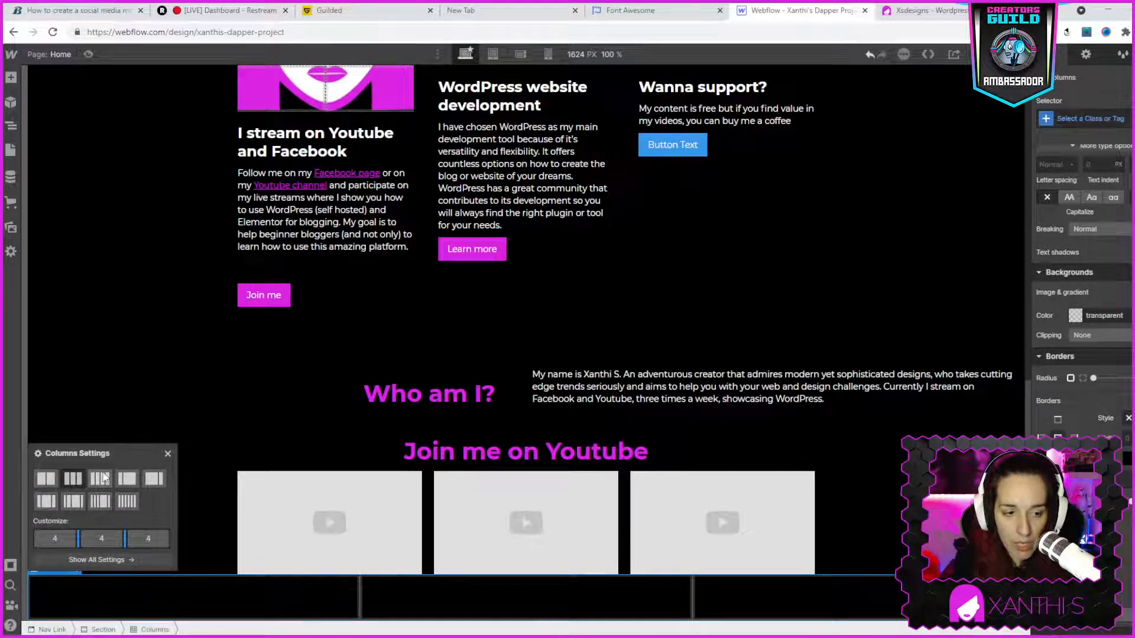
pyautogui.click(101, 479)
pyautogui.click(124, 480)
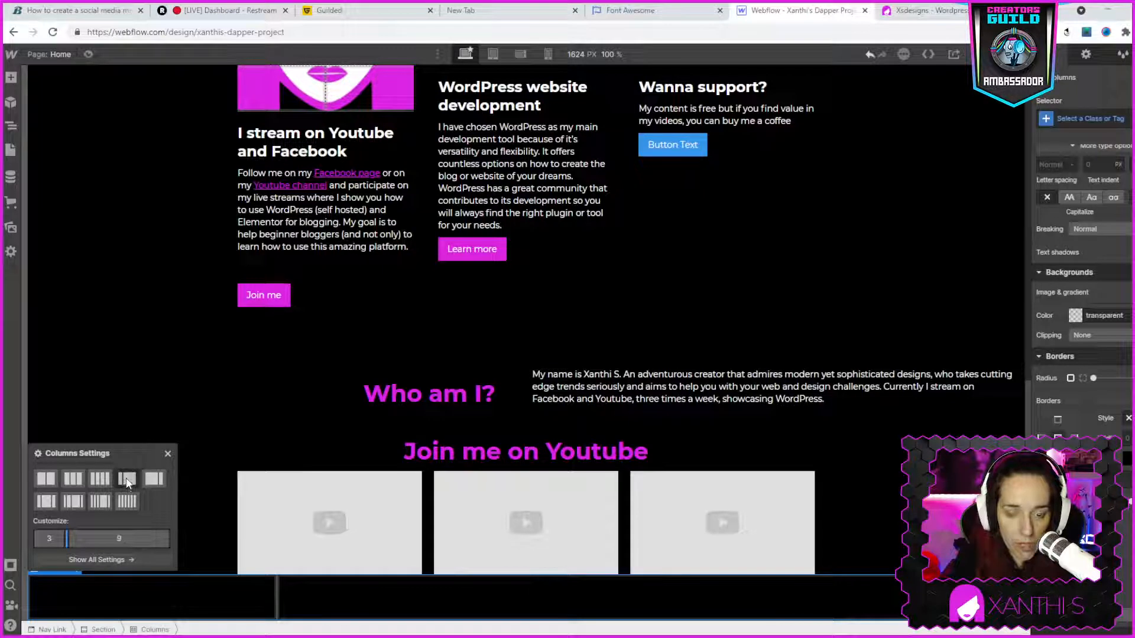
pyautogui.click(152, 481)
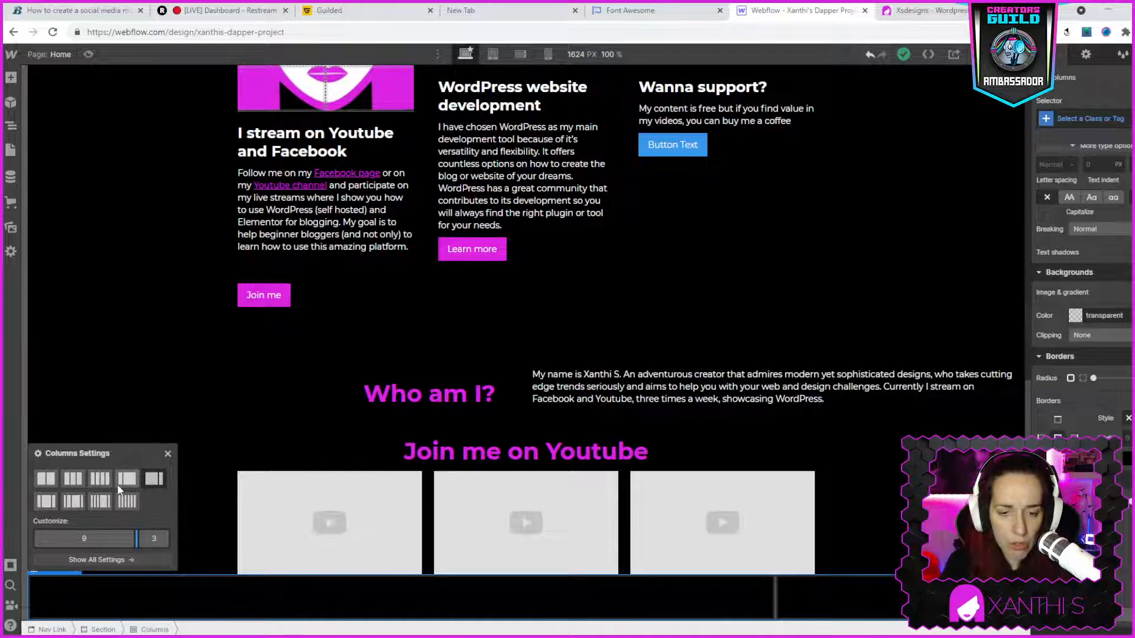
pyautogui.click(67, 481)
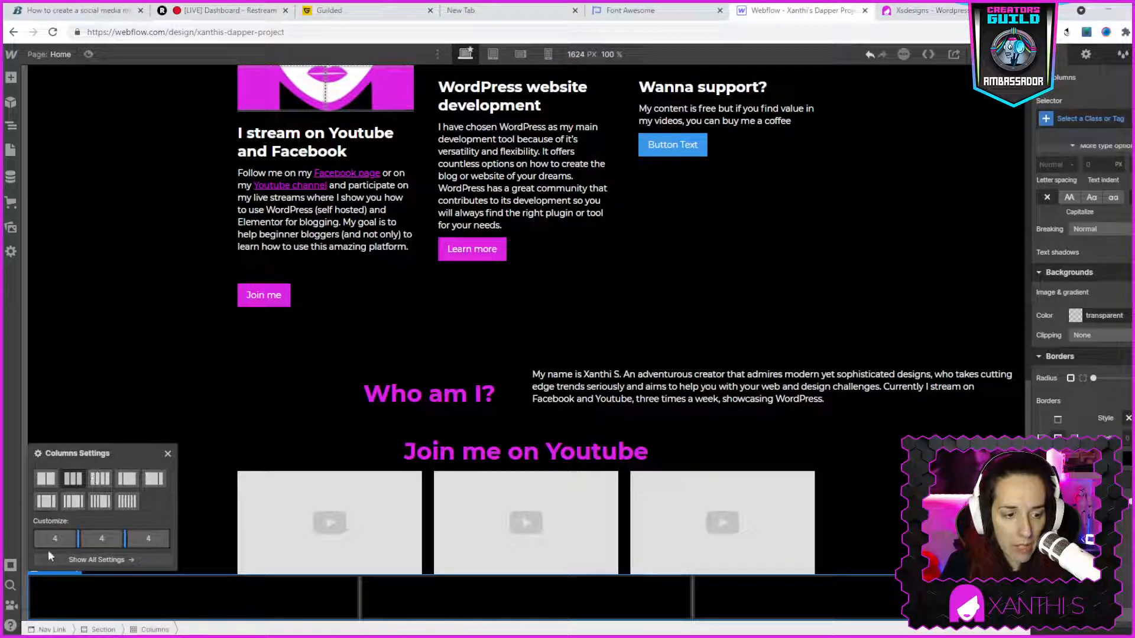
# - Examine the settings of the new Columns element and its first column, and select the hero's text div block for comparison
pyautogui.click(336, 588)
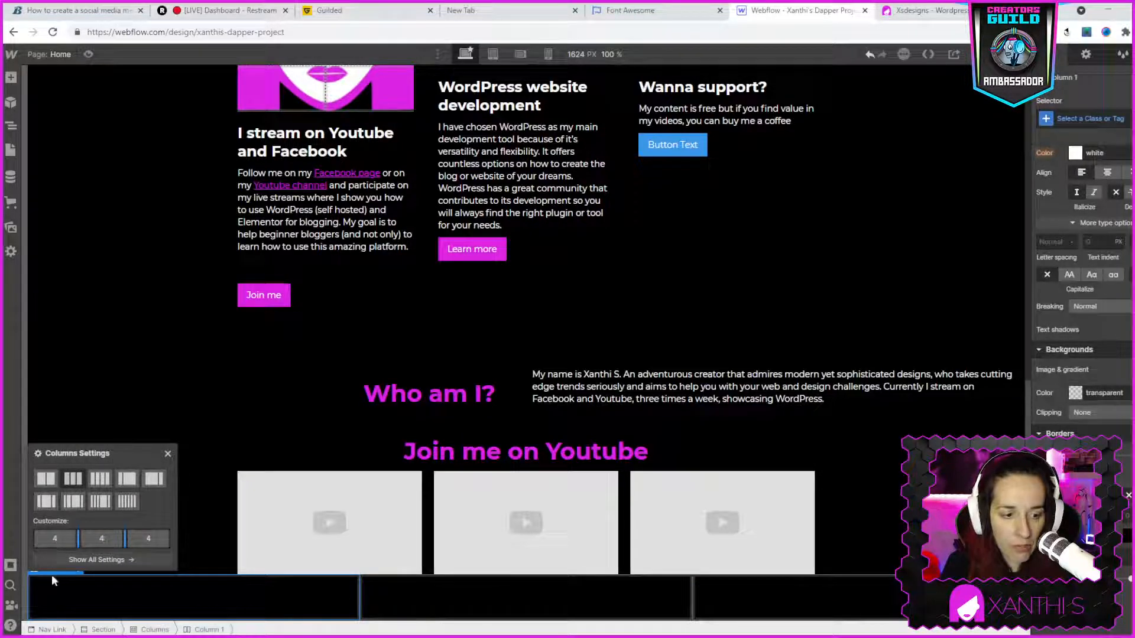
pyautogui.click(191, 380)
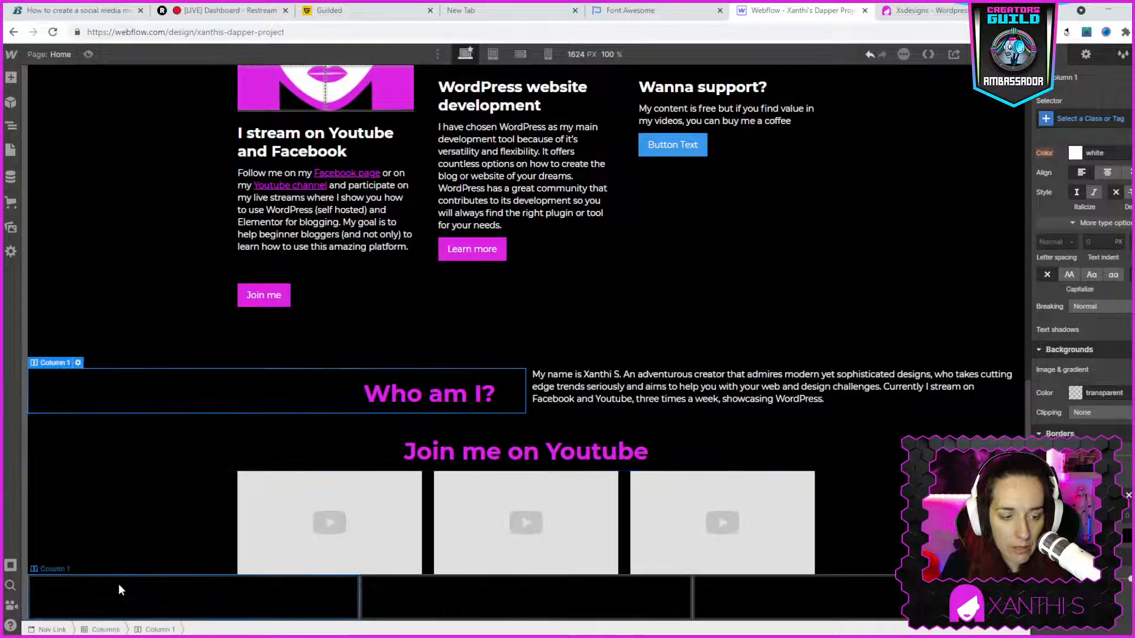
pyautogui.click(65, 581)
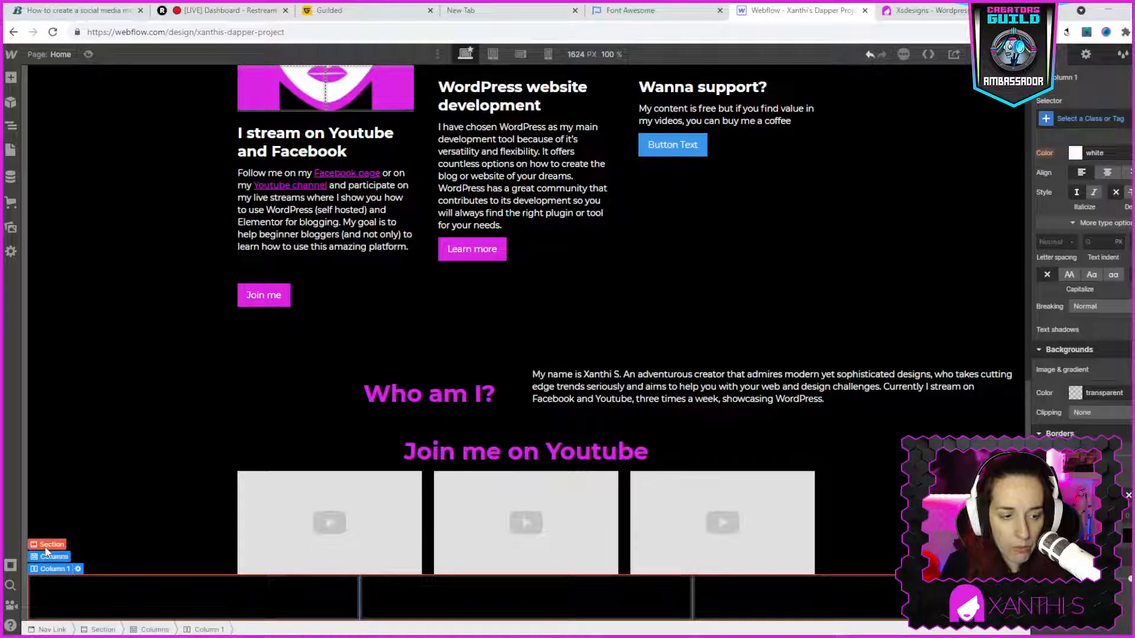
pyautogui.click(47, 557)
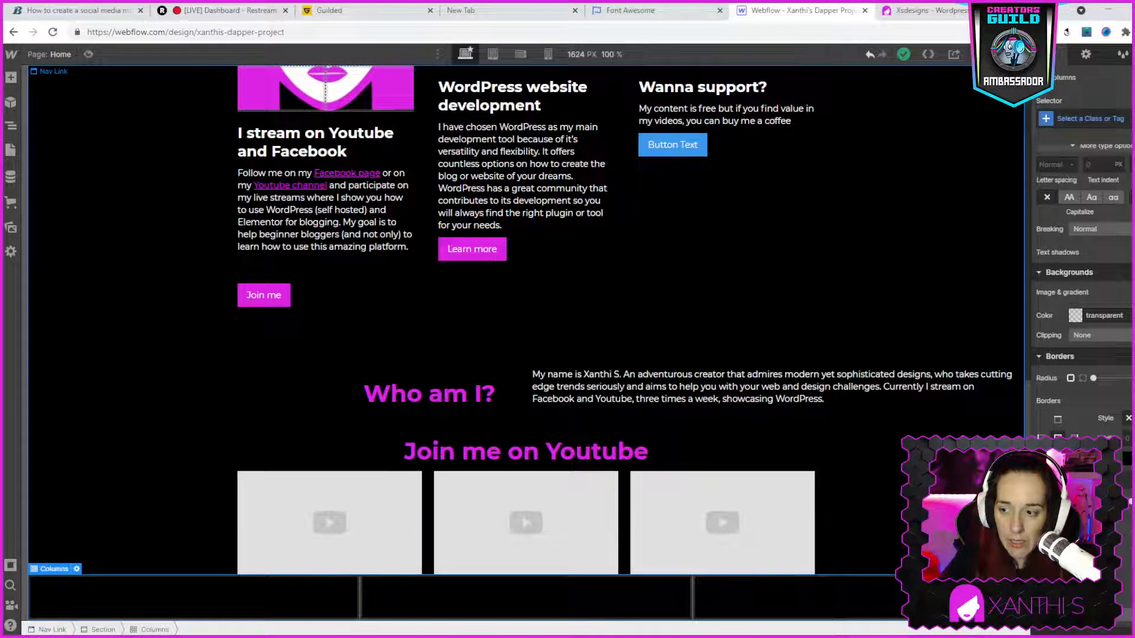
pyautogui.scroll(-1, 1082, 354)
pyautogui.scroll(6, 1100, 420)
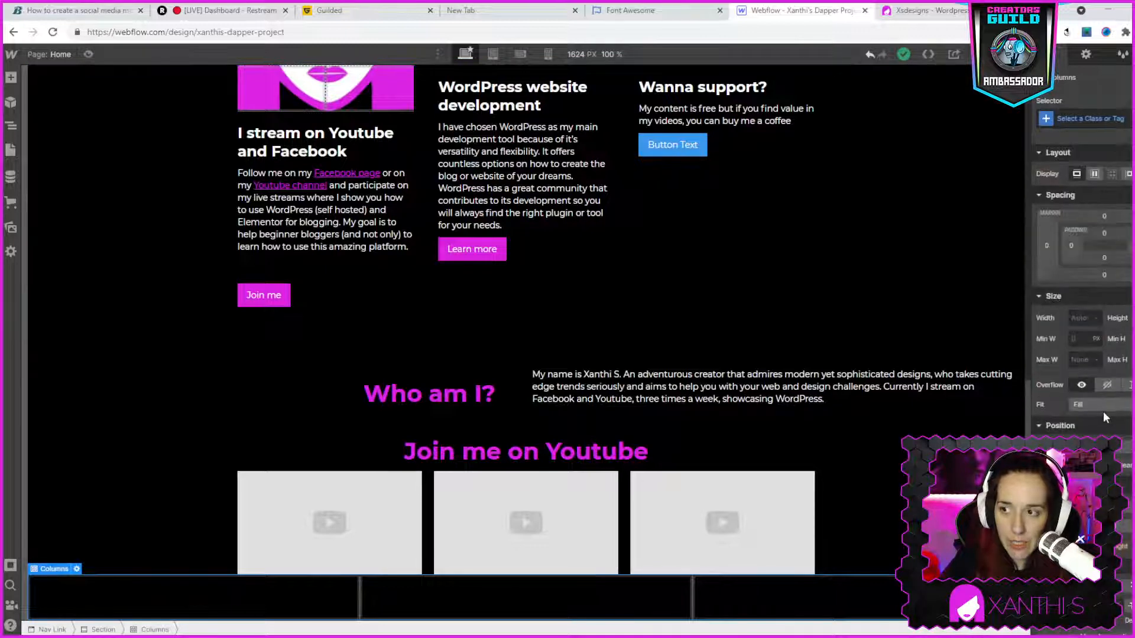
pyautogui.click(333, 593)
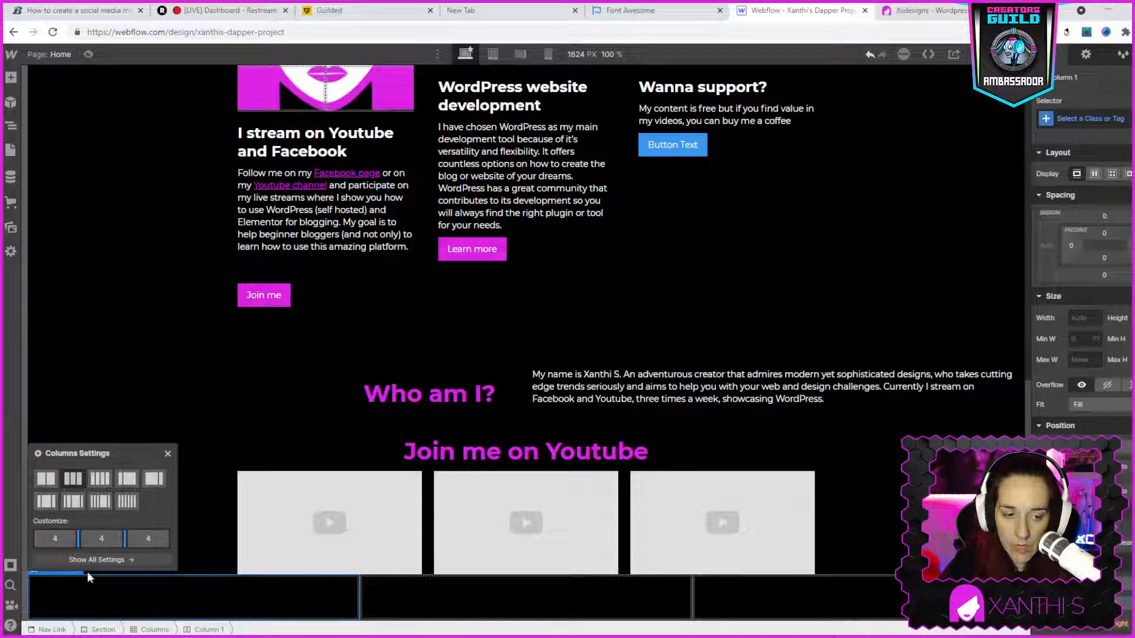
pyautogui.click(168, 453)
pyautogui.scroll(15, 562, 341)
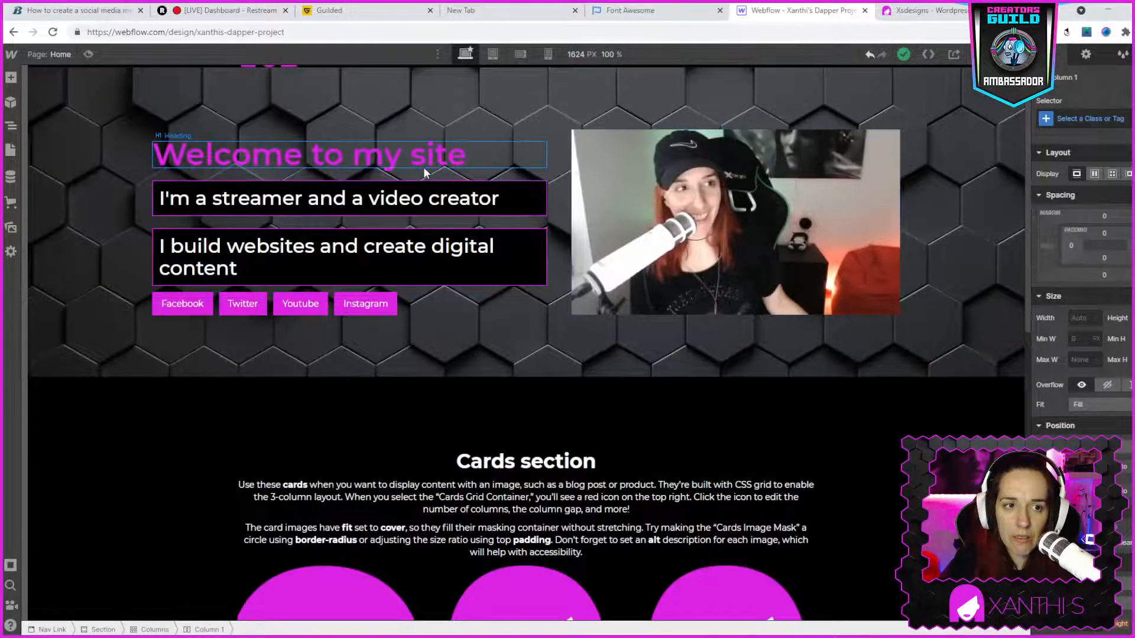
pyautogui.click(437, 134)
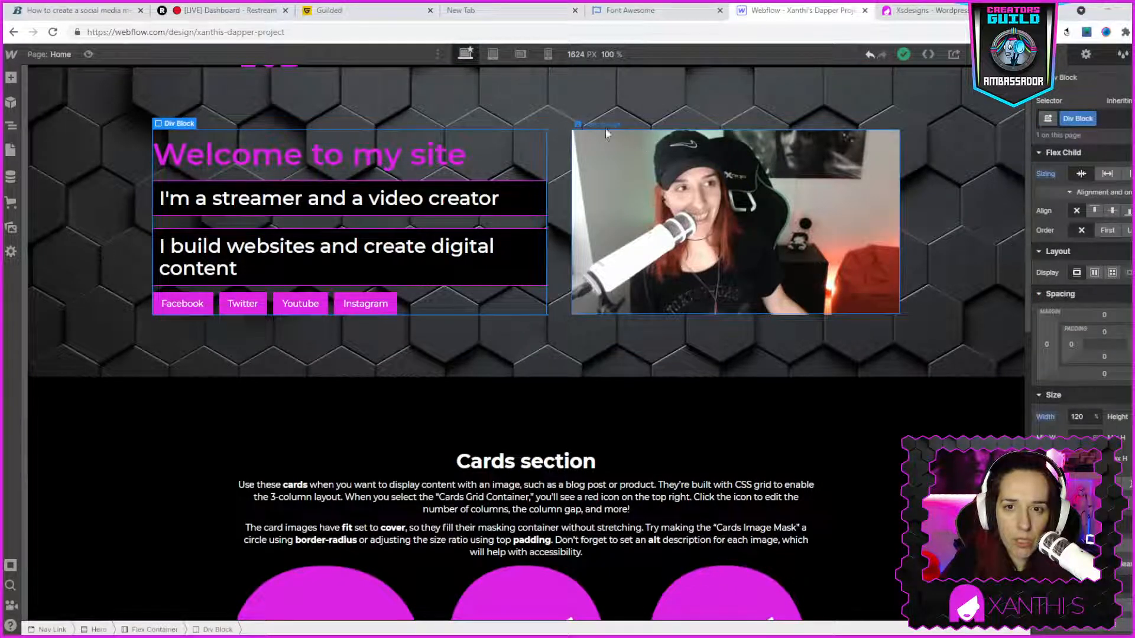
# - Inspect the settings of the hero's Flex Container and of the new section's Columns element and its first two columns
pyautogui.click(561, 133)
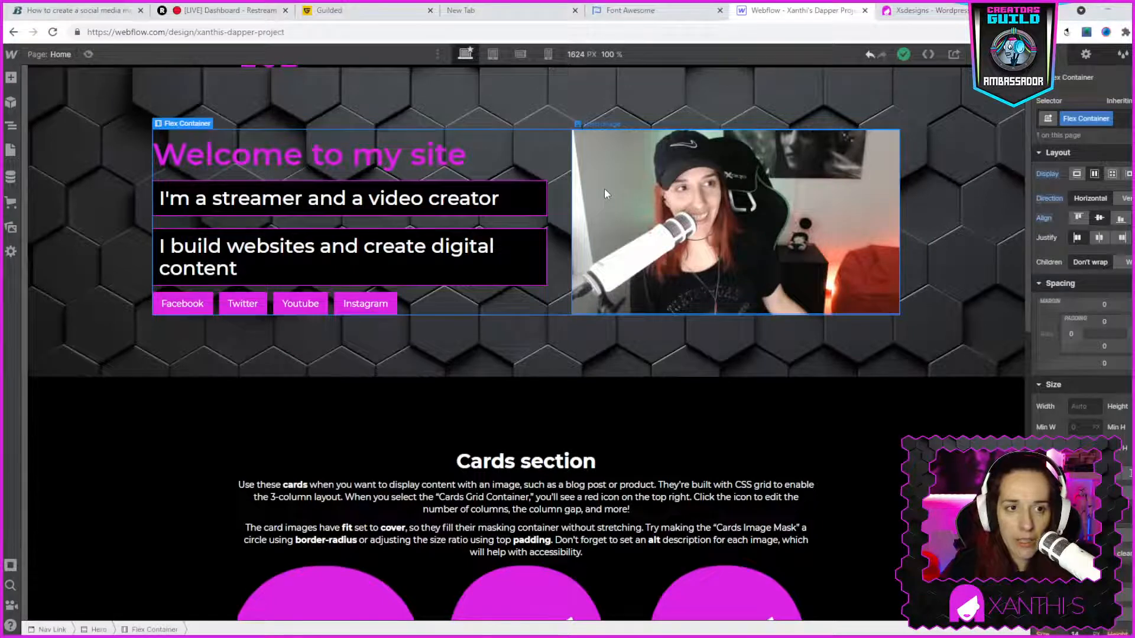
pyautogui.scroll(-10, 605, 188)
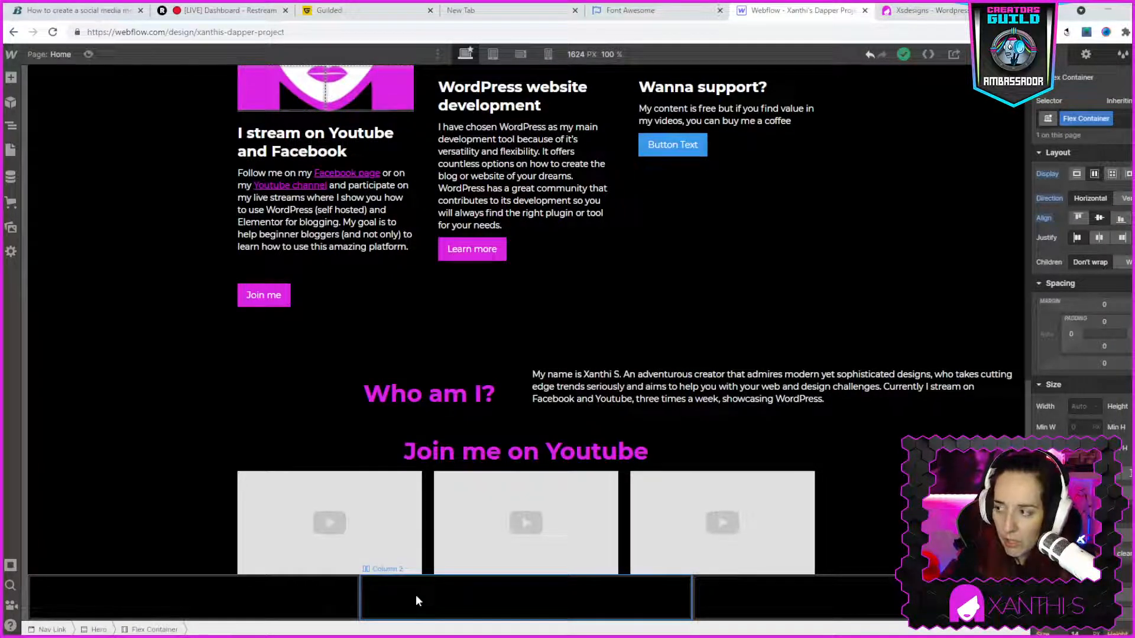
pyautogui.click(331, 607)
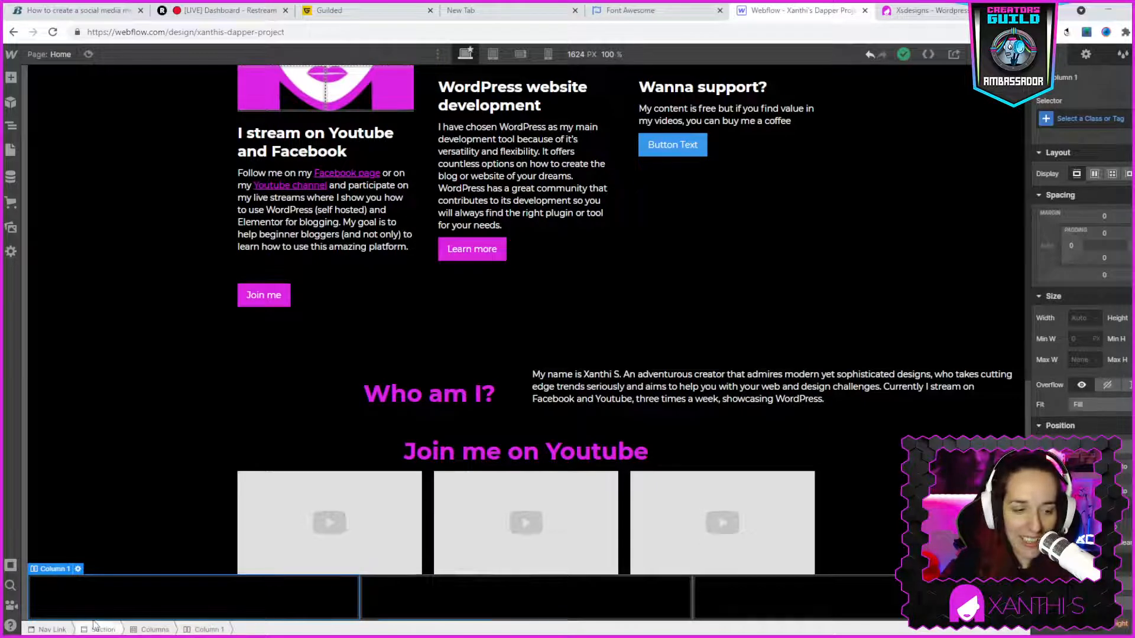
pyautogui.click(41, 563)
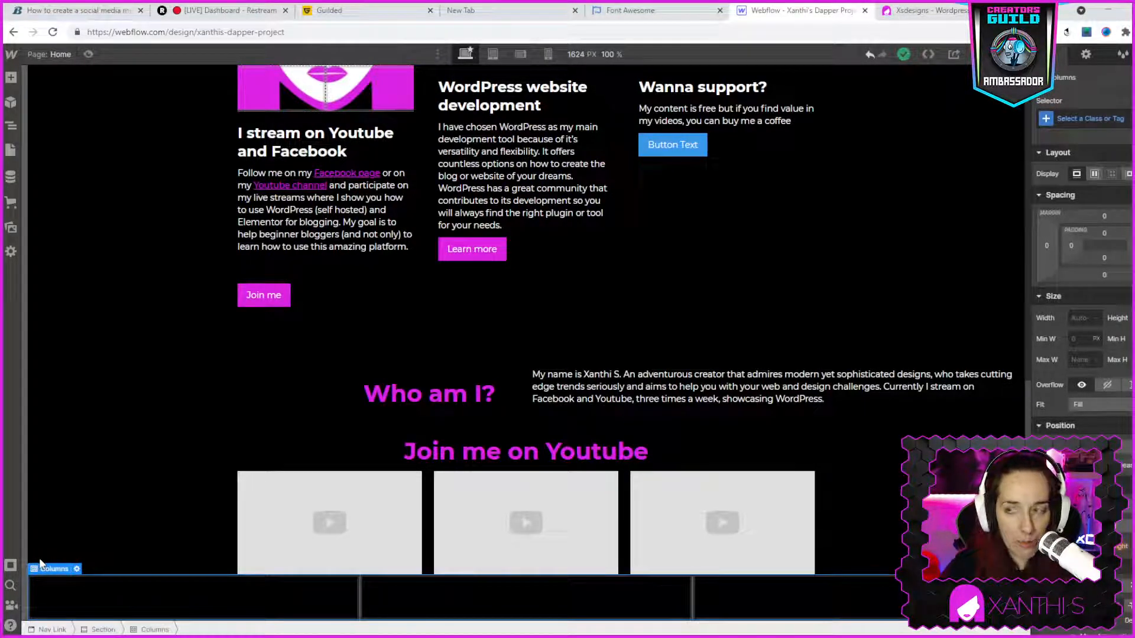
pyautogui.click(361, 597)
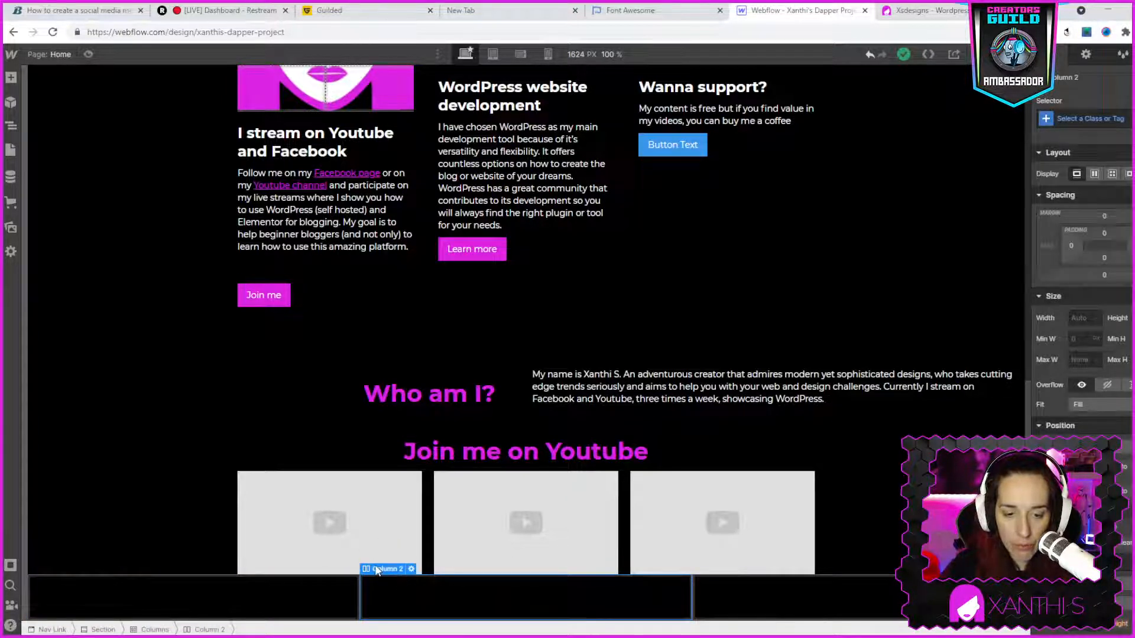
# - Try the Contain and Cover fits on the new section at the page end and set its Fit to None
pyautogui.moveTo(378, 568)
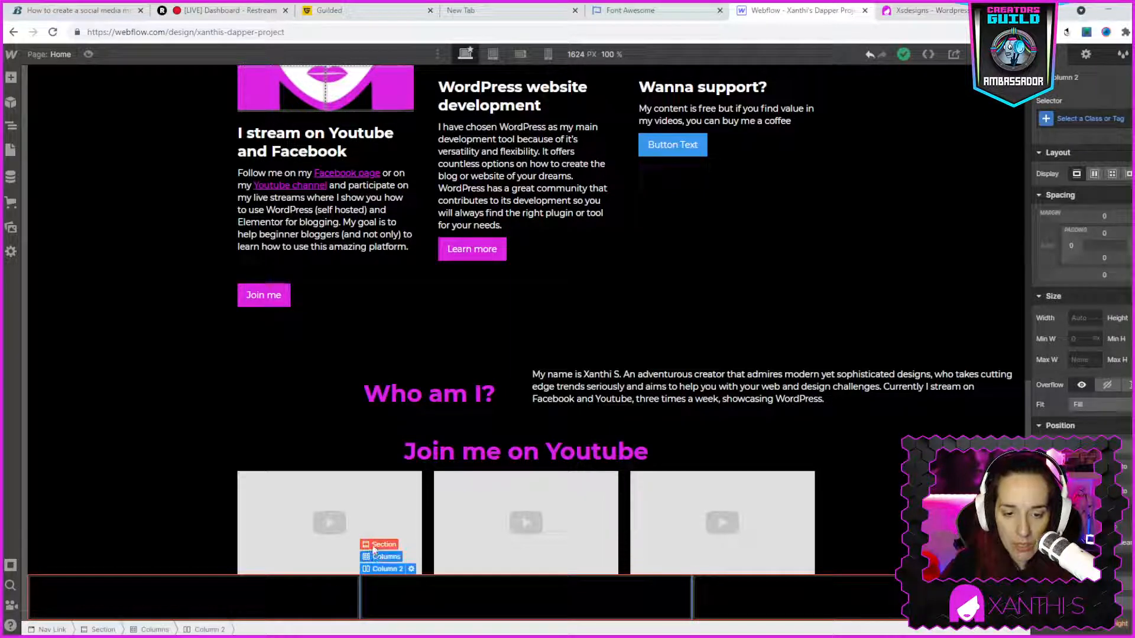
pyautogui.click(378, 545)
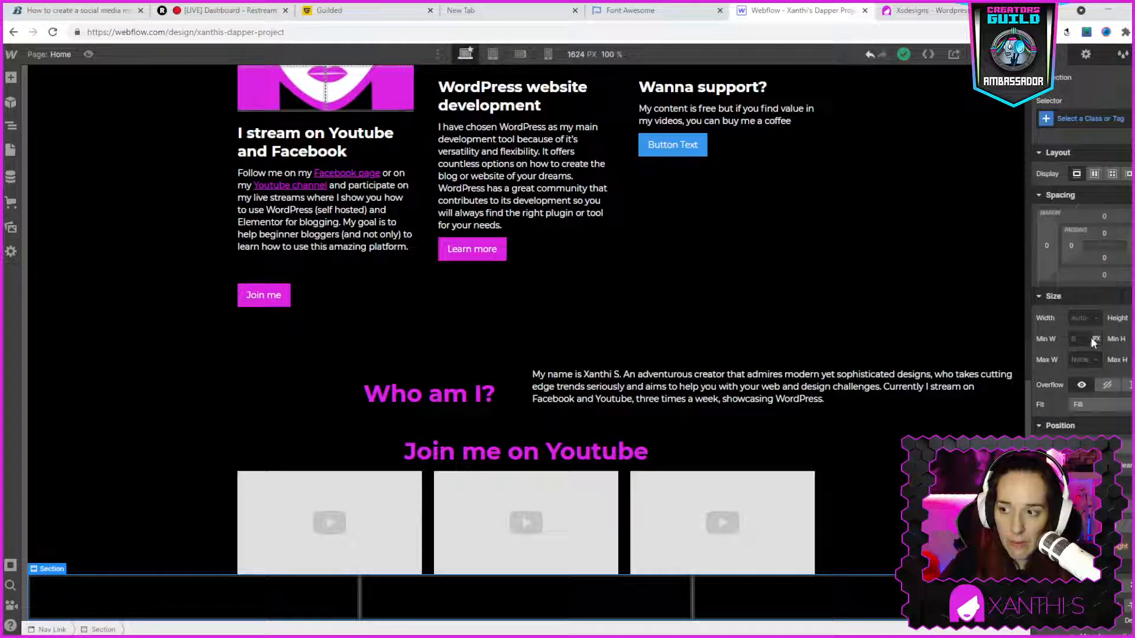
pyautogui.click(1083, 318)
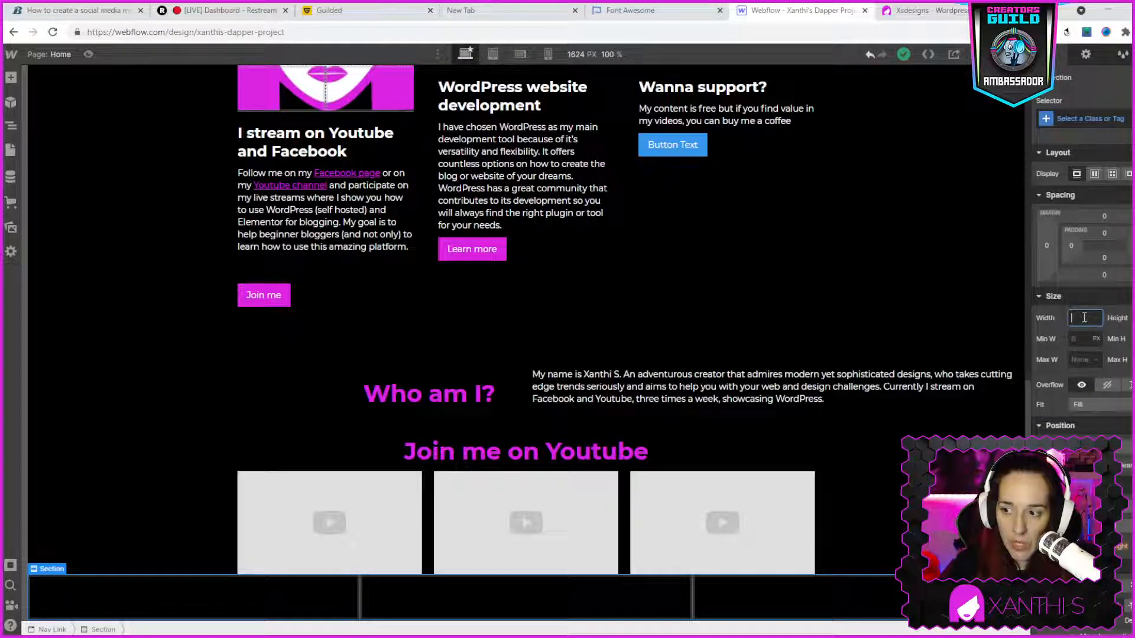
pyautogui.click(1105, 404)
pyautogui.click(1105, 413)
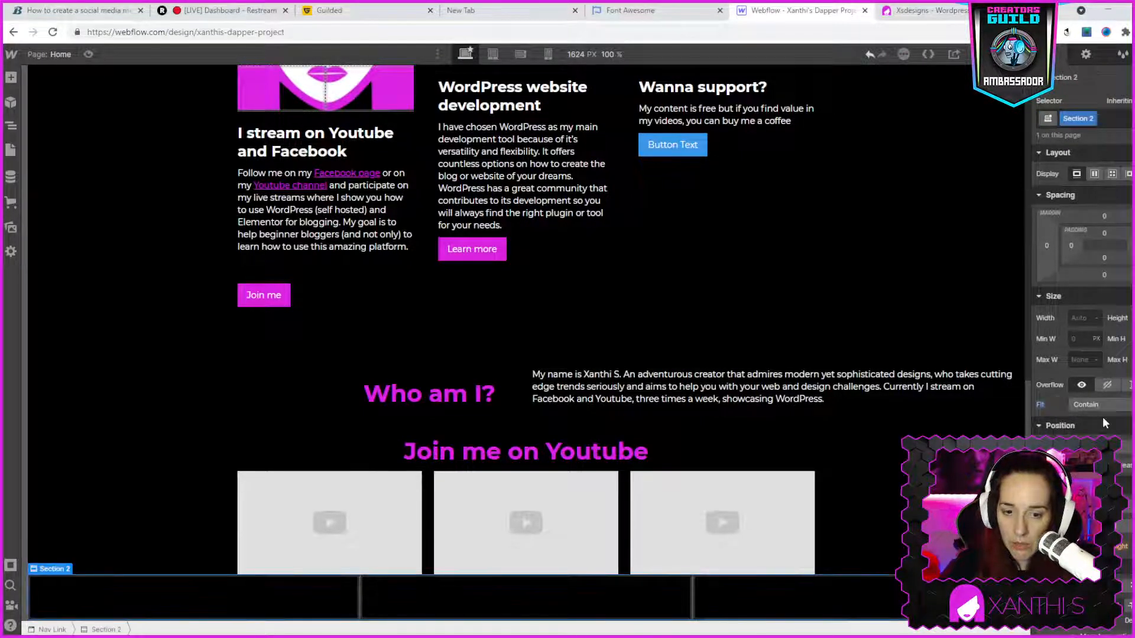
pyautogui.click(1102, 407)
pyautogui.click(1103, 416)
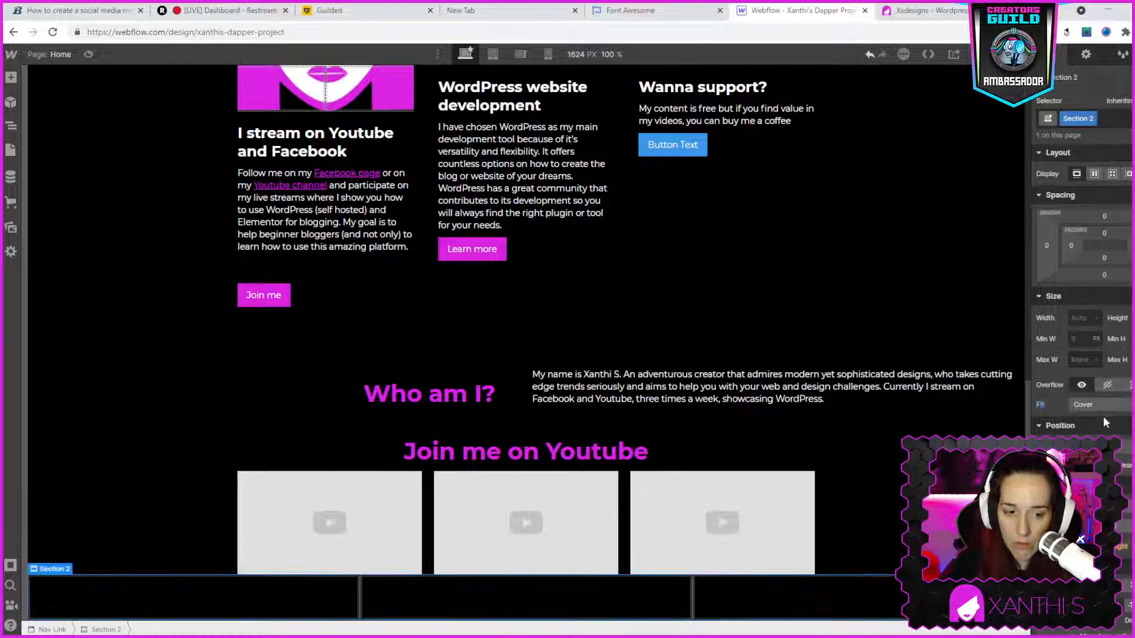
pyautogui.click(1092, 404)
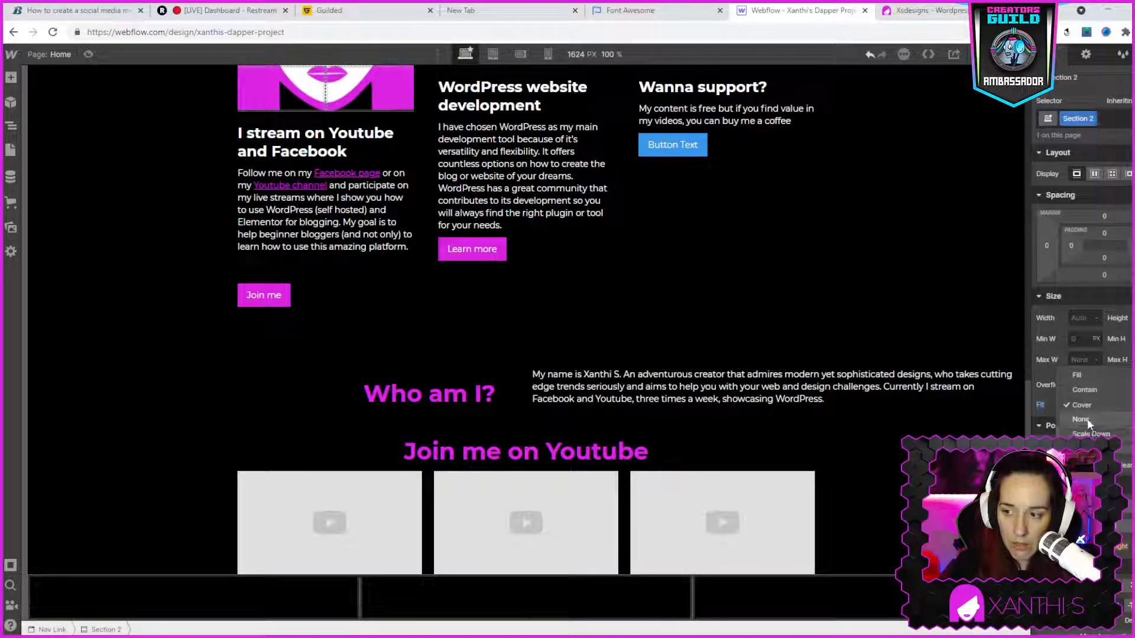
pyautogui.click(1087, 418)
pyautogui.click(1088, 399)
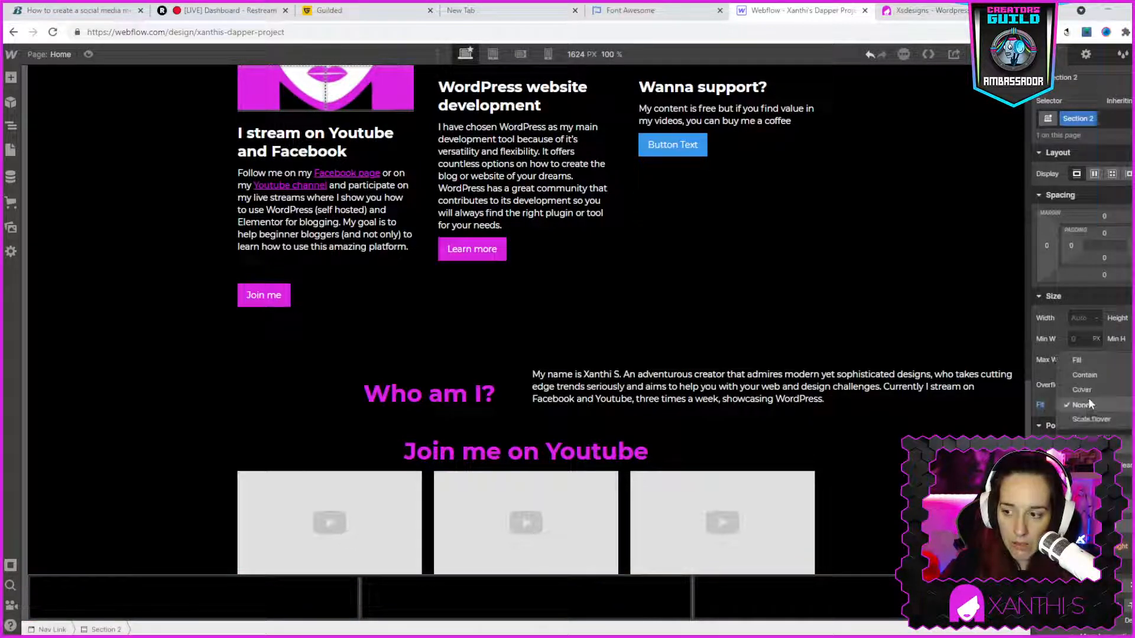
pyautogui.click(307, 585)
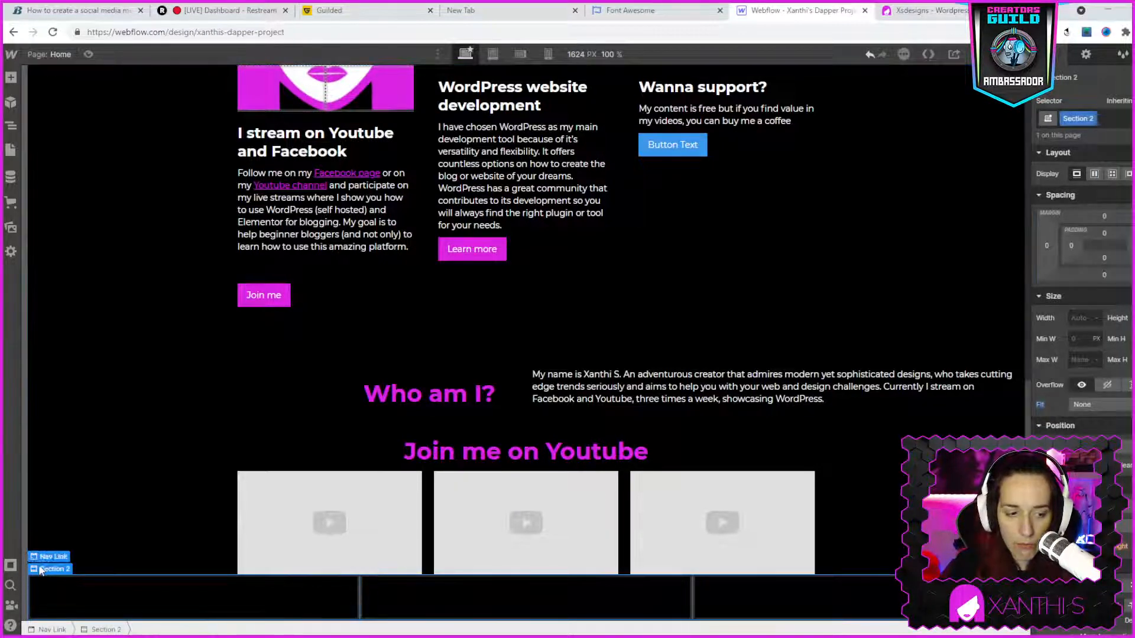
# - Try the 9-3, 2-2-2-4-2 and 6-6 layouts on the new section's Columns element and return to three equal columns (4-4-4)
pyautogui.click(59, 587)
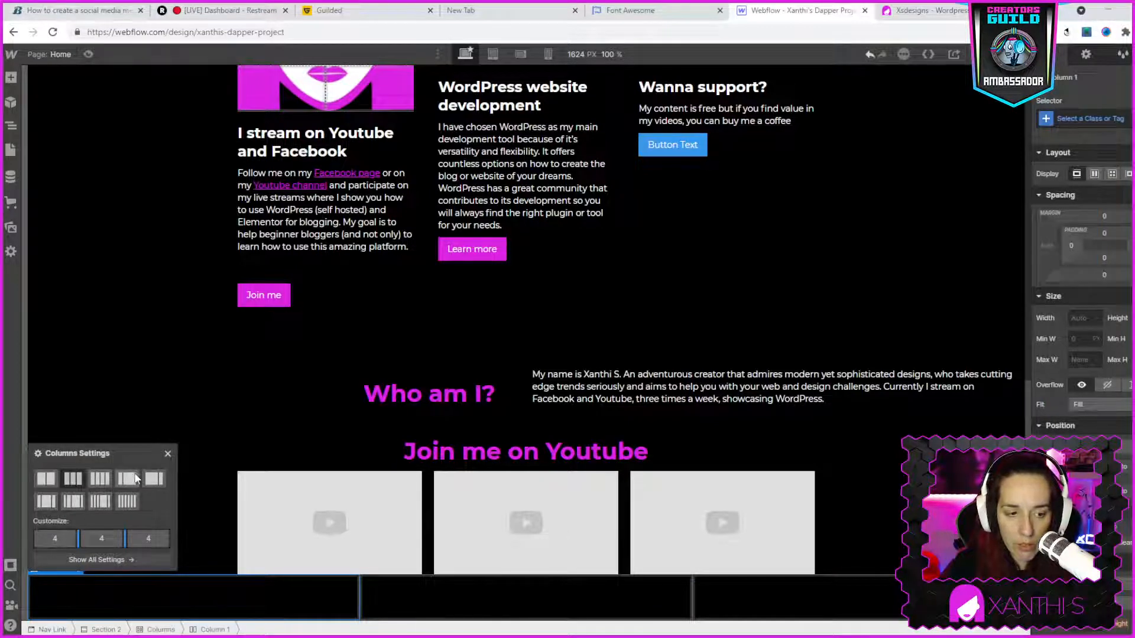
pyautogui.click(152, 480)
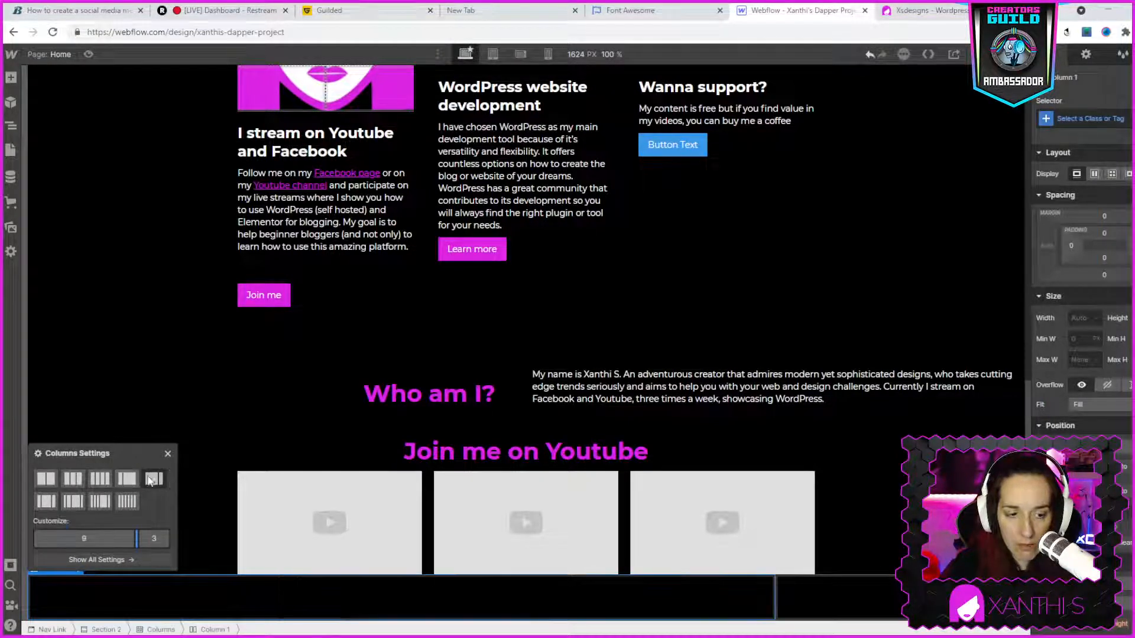
pyautogui.click(101, 502)
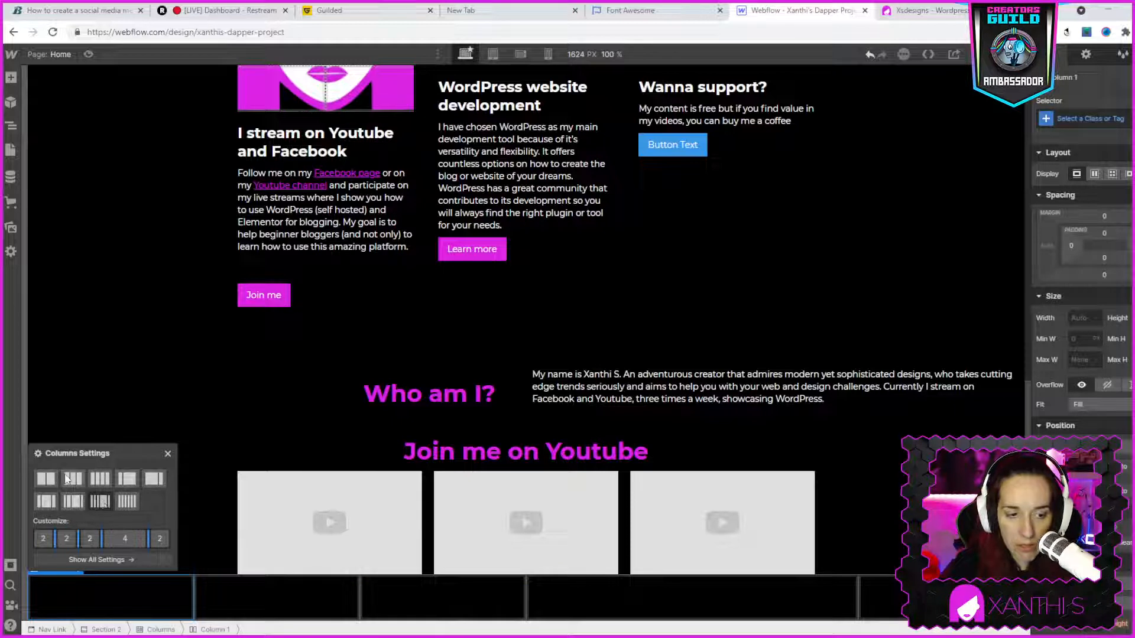
pyautogui.click(47, 480)
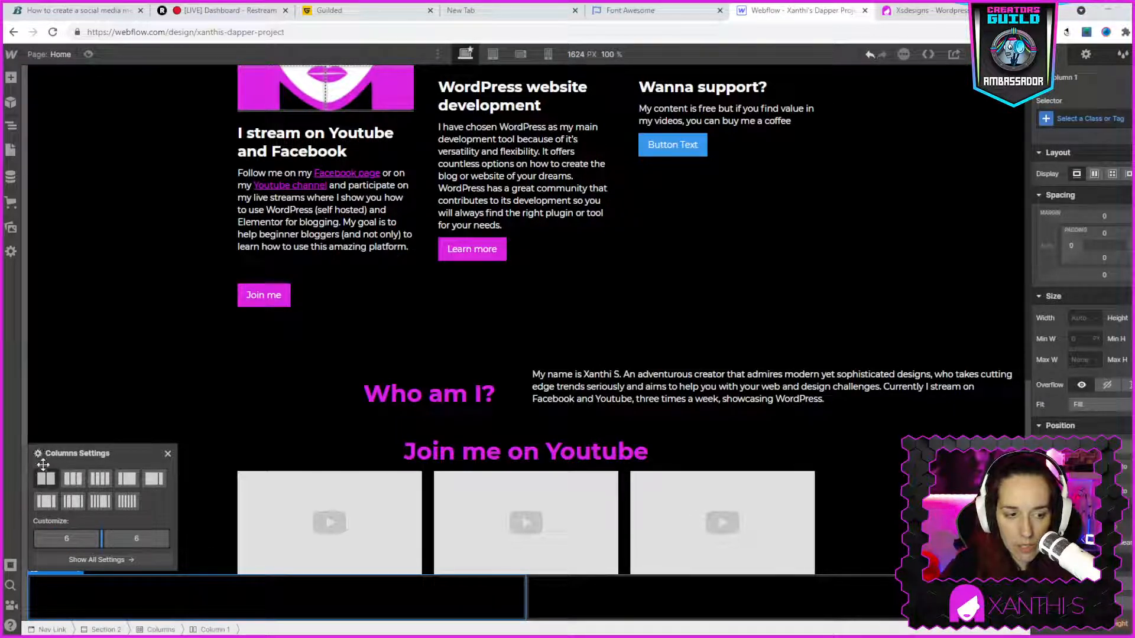
pyautogui.click(55, 557)
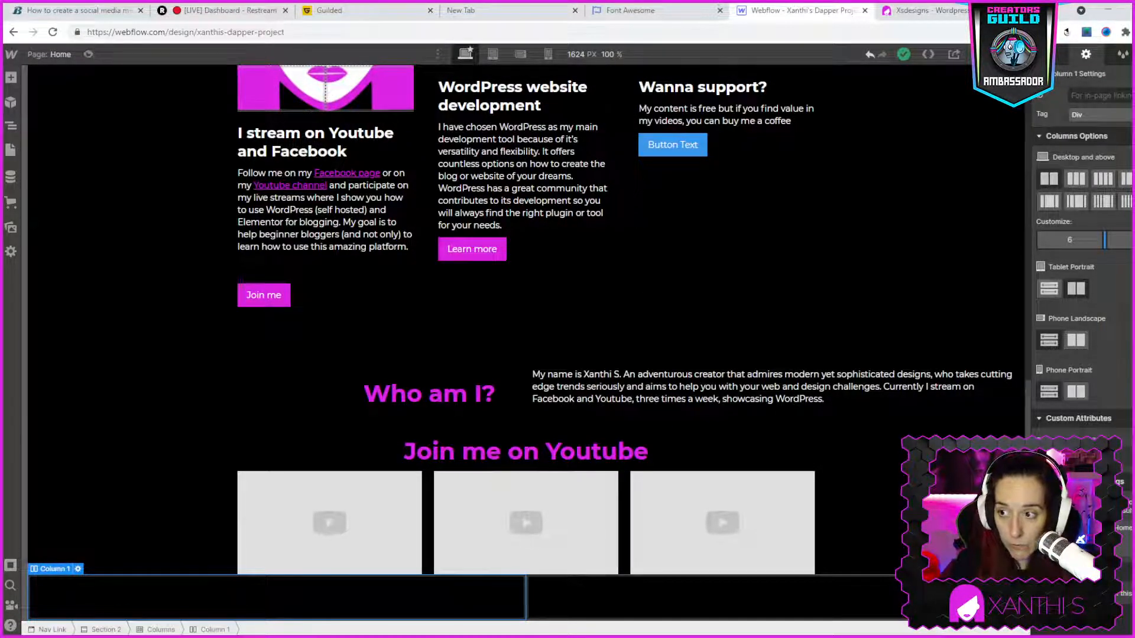
pyautogui.click(1077, 182)
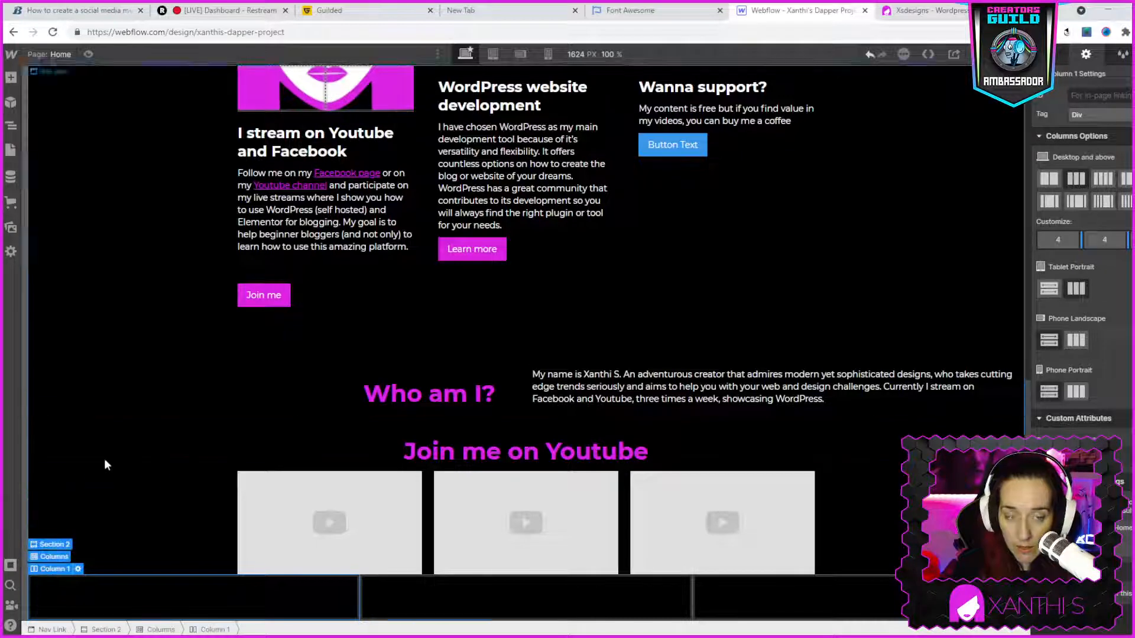
# - Edit the grid of the Cards Grid Container and narrow its first column to 0.25fr
pyautogui.scroll(4, 711, 388)
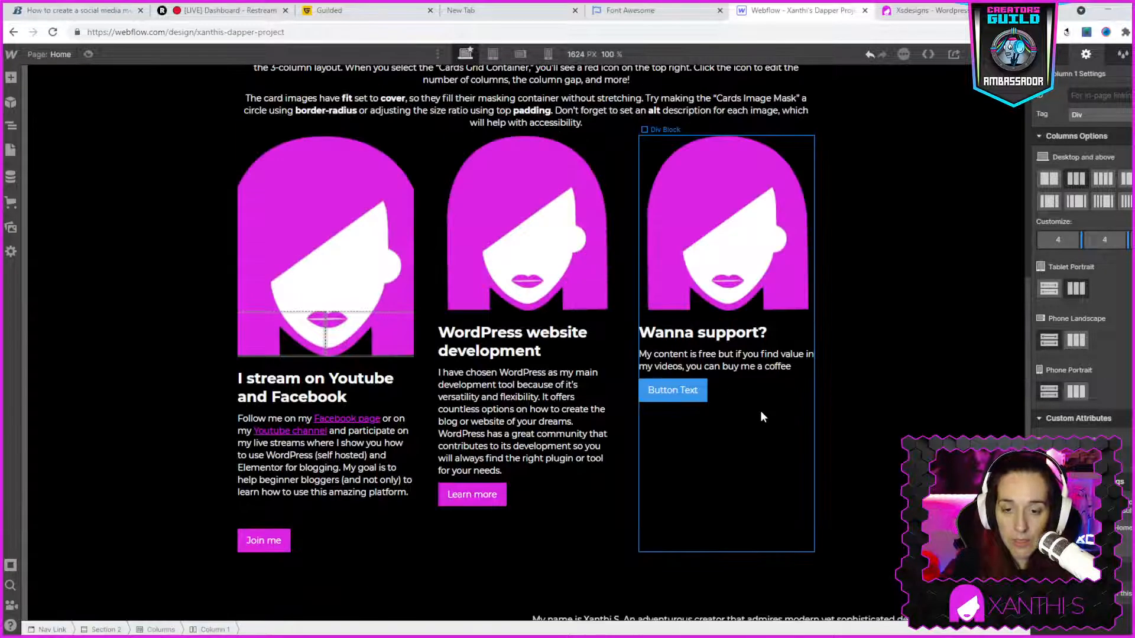
pyautogui.scroll(-2, 760, 411)
pyautogui.scroll(4, 470, 340)
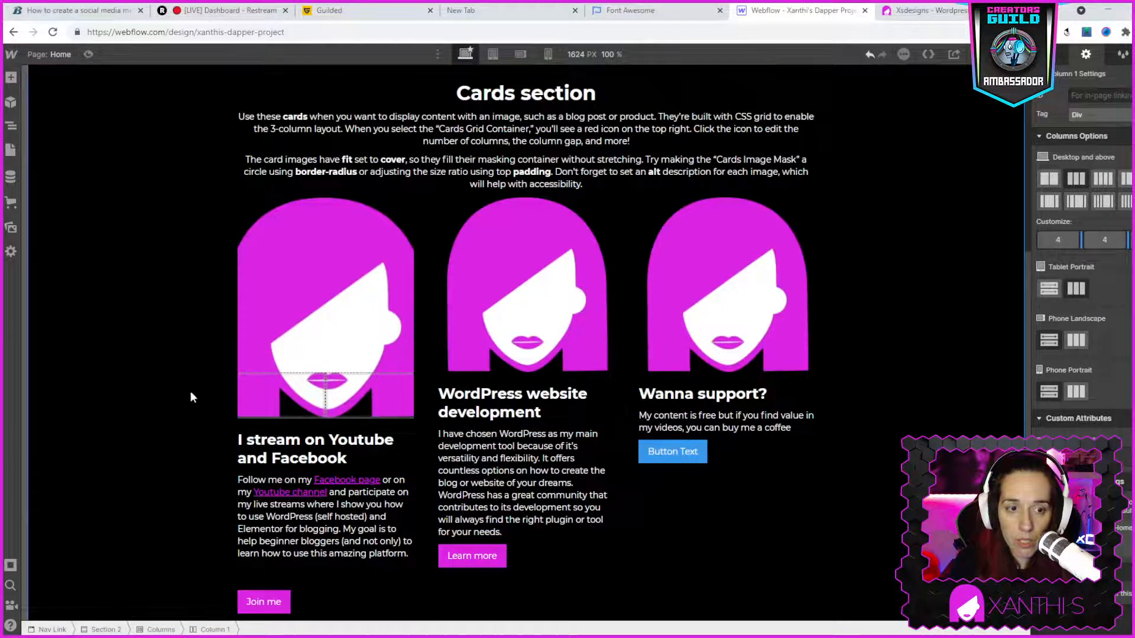
pyautogui.click(224, 531)
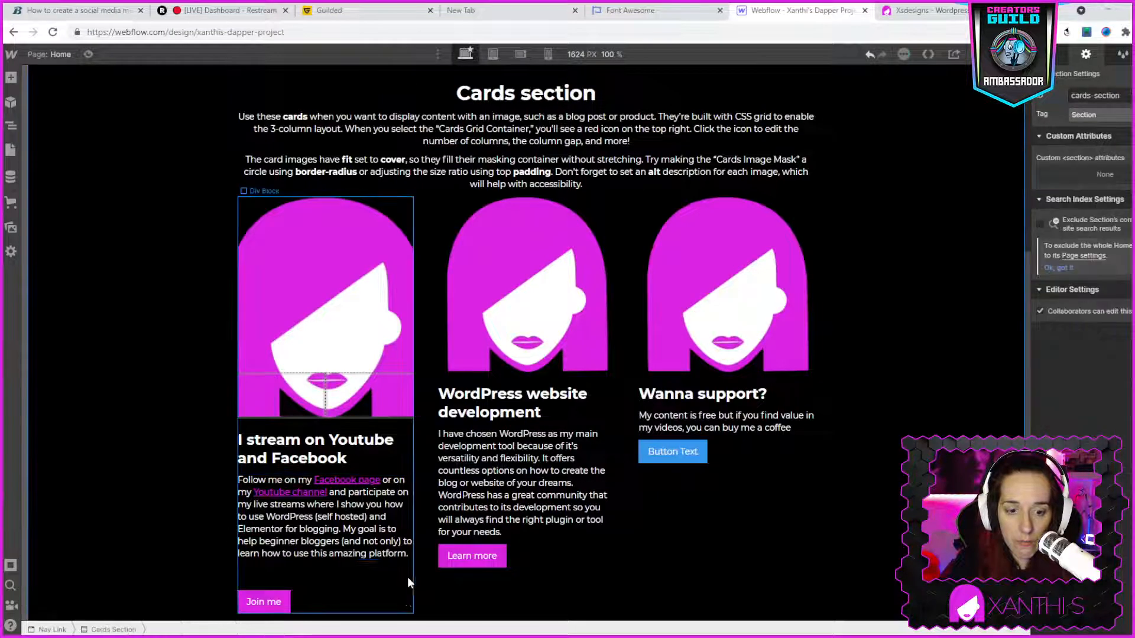
pyautogui.click(430, 598)
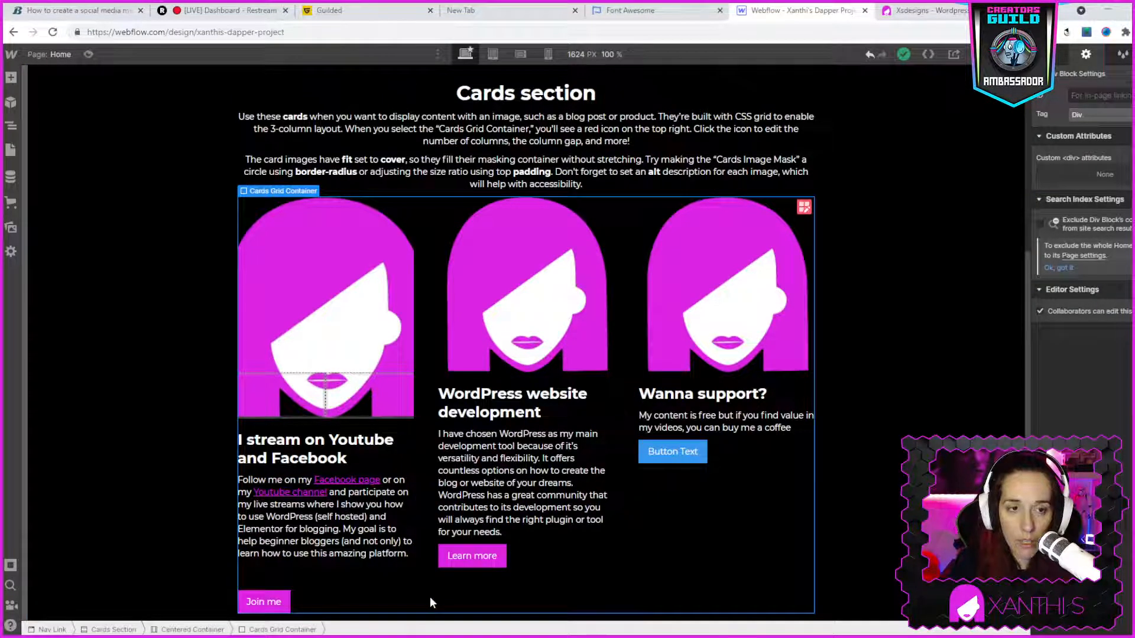
pyautogui.click(803, 206)
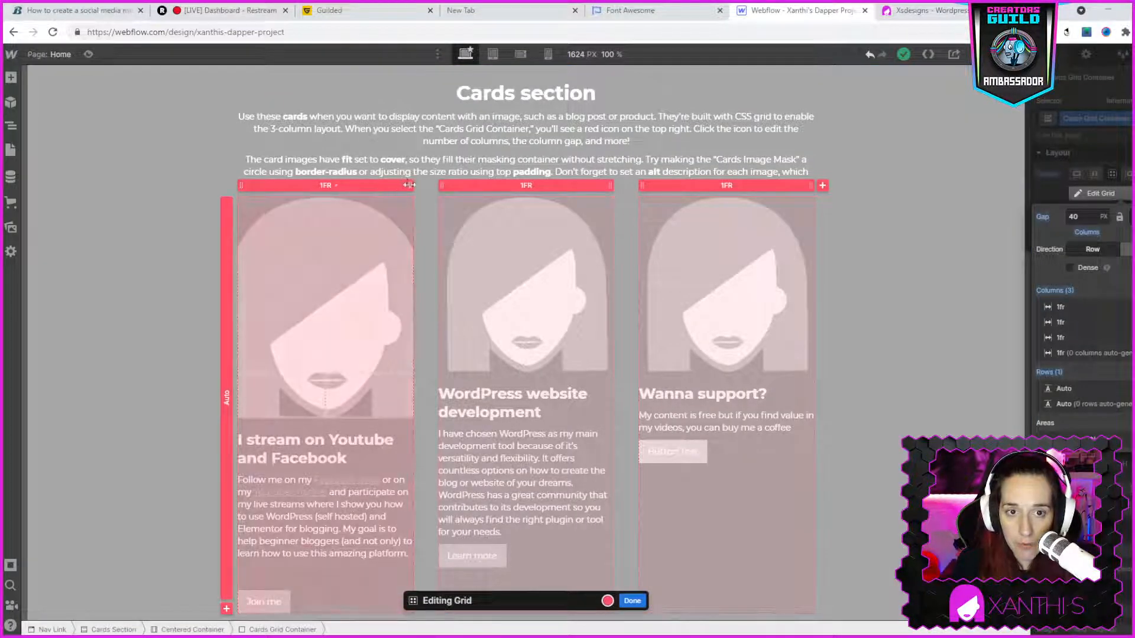
pyautogui.moveTo(406, 184); pyautogui.dragTo(370, 198)
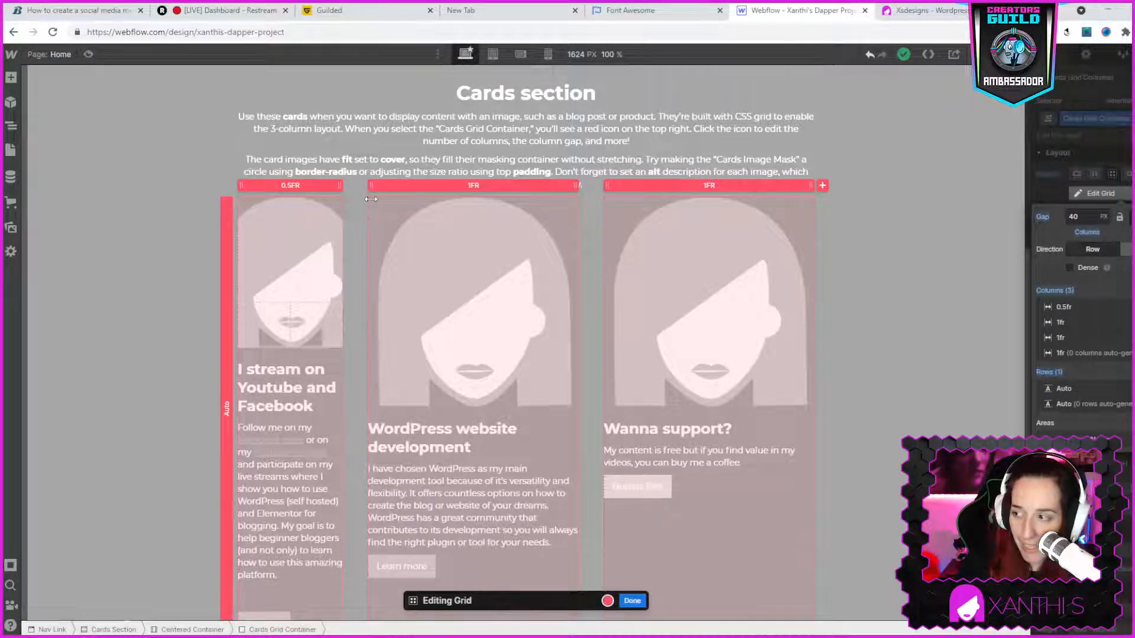
pyautogui.moveTo(370, 198)
pyautogui.mouseDown()
pyautogui.moveTo(401, 188)
pyautogui.moveTo(390, 197)
pyautogui.mouseUp()
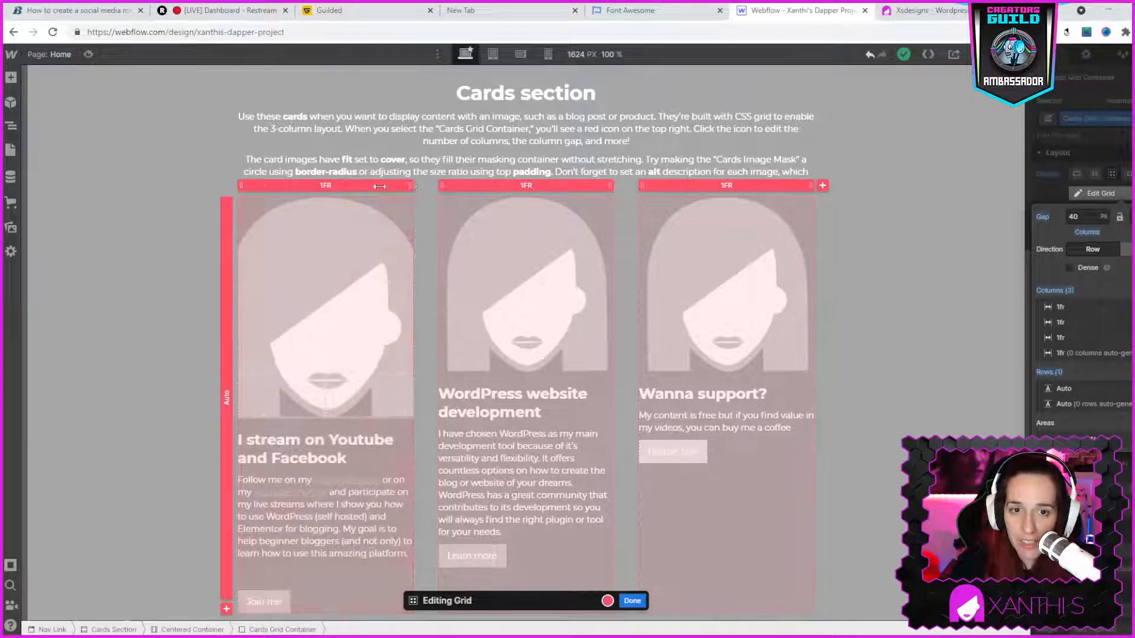
pyautogui.moveTo(412, 186); pyautogui.dragTo(361, 194)
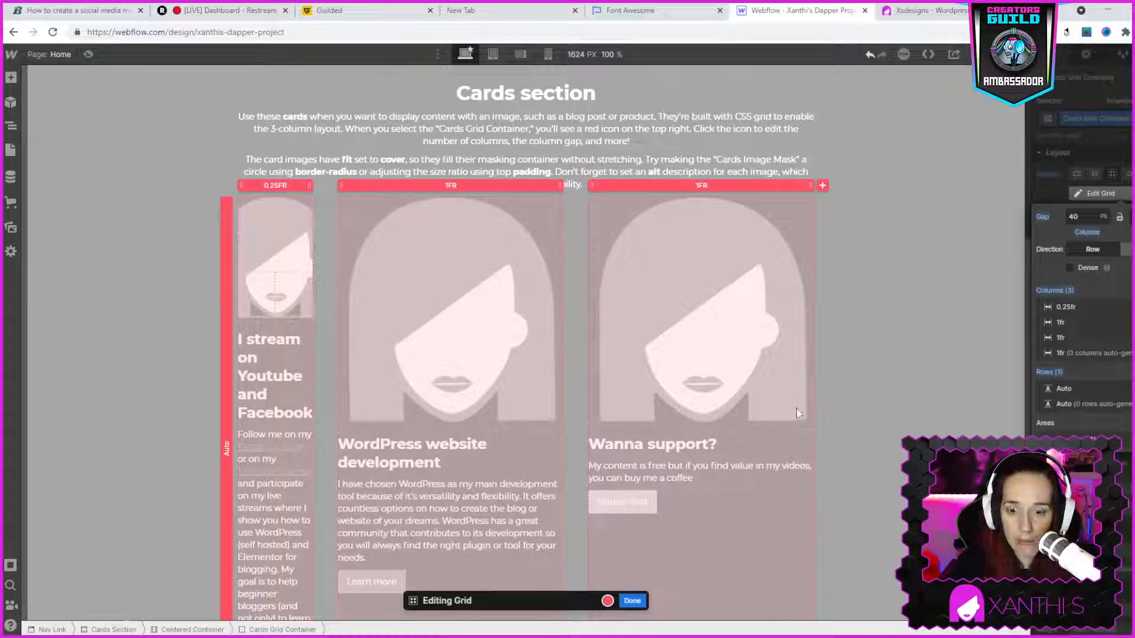
pyautogui.click(633, 601)
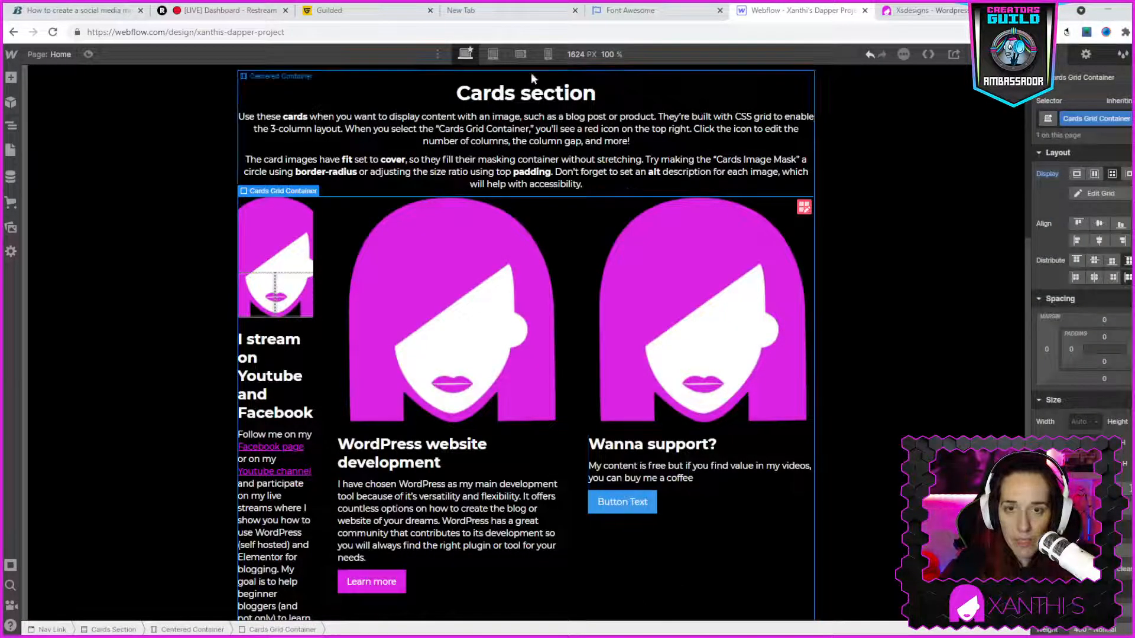
# - Switch to the tablet breakpoint and delete the Columns element from the image mask of the "I stream on Youtube and Facebook" card
pyautogui.click(493, 54)
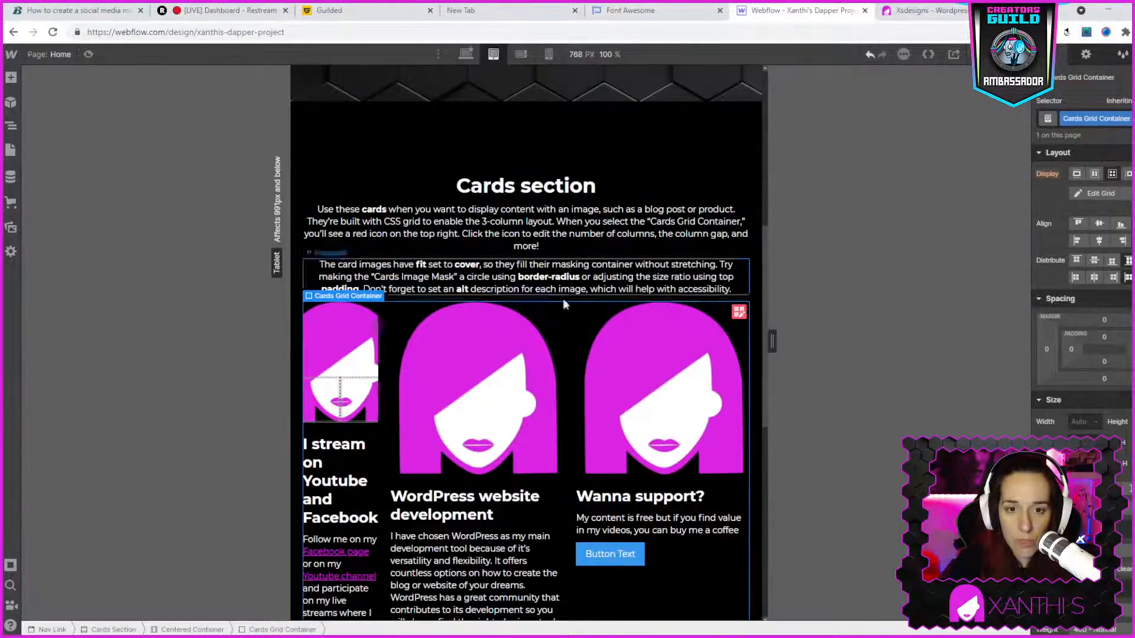
pyautogui.scroll(-1, 564, 305)
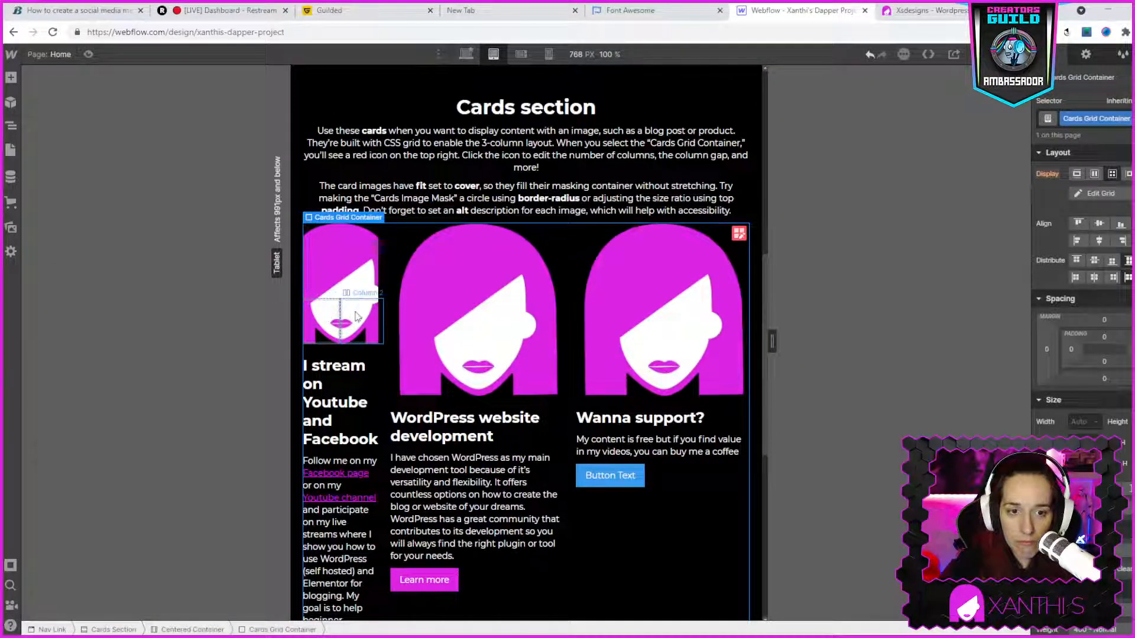
pyautogui.click(323, 325)
pyautogui.rightClick(323, 322)
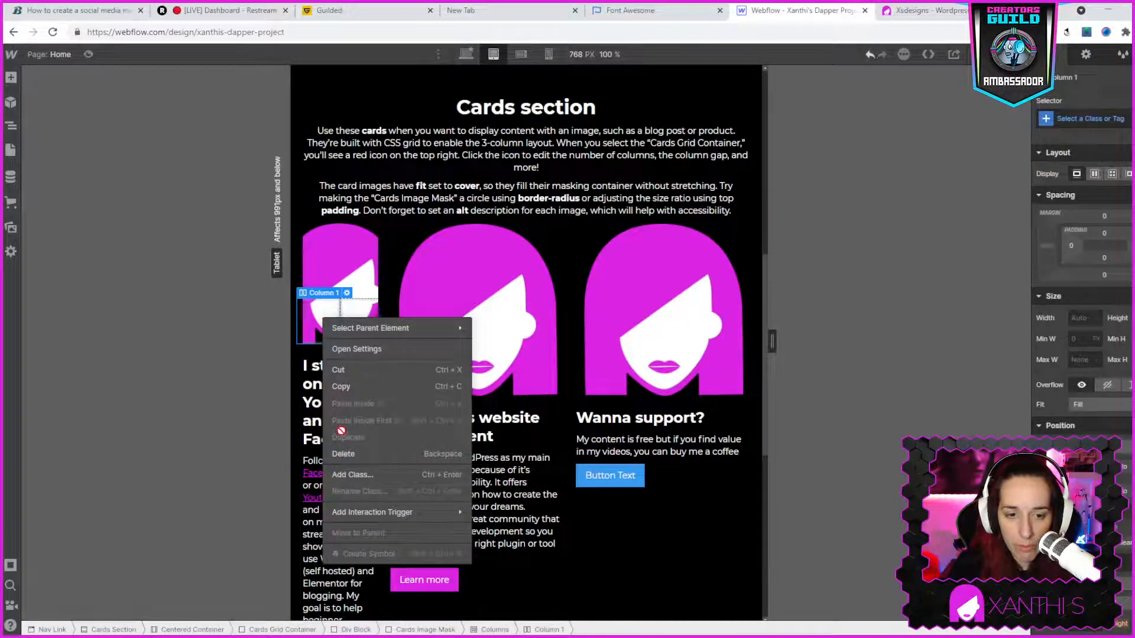
pyautogui.click(340, 452)
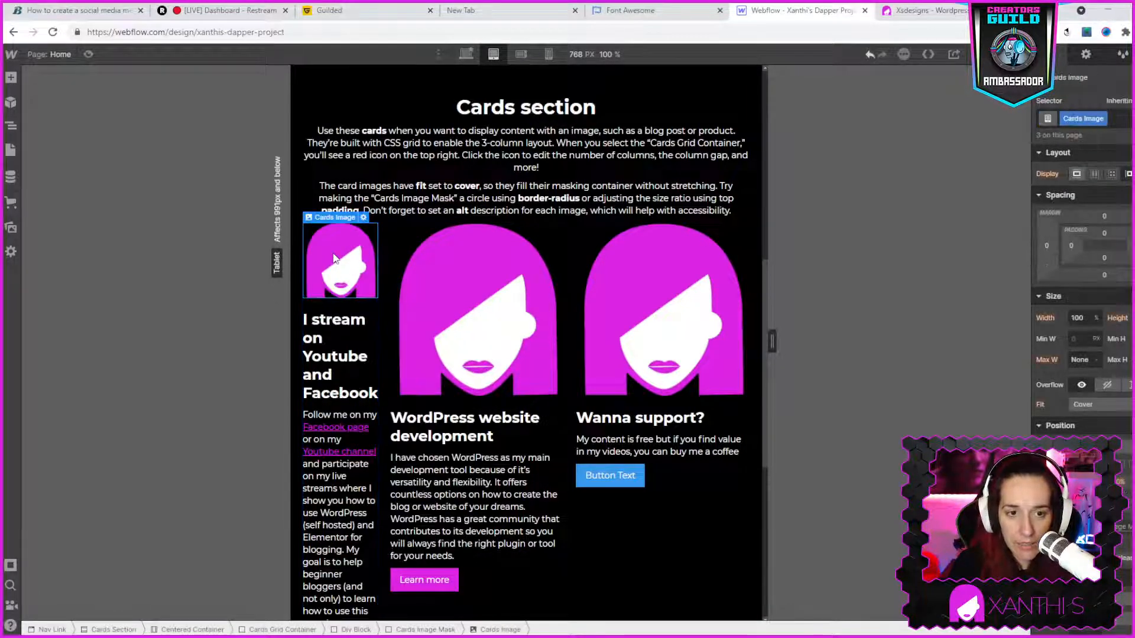
# - Preview the stacked cards and the sections below them at the mobile landscape breakpoint
pyautogui.click(520, 54)
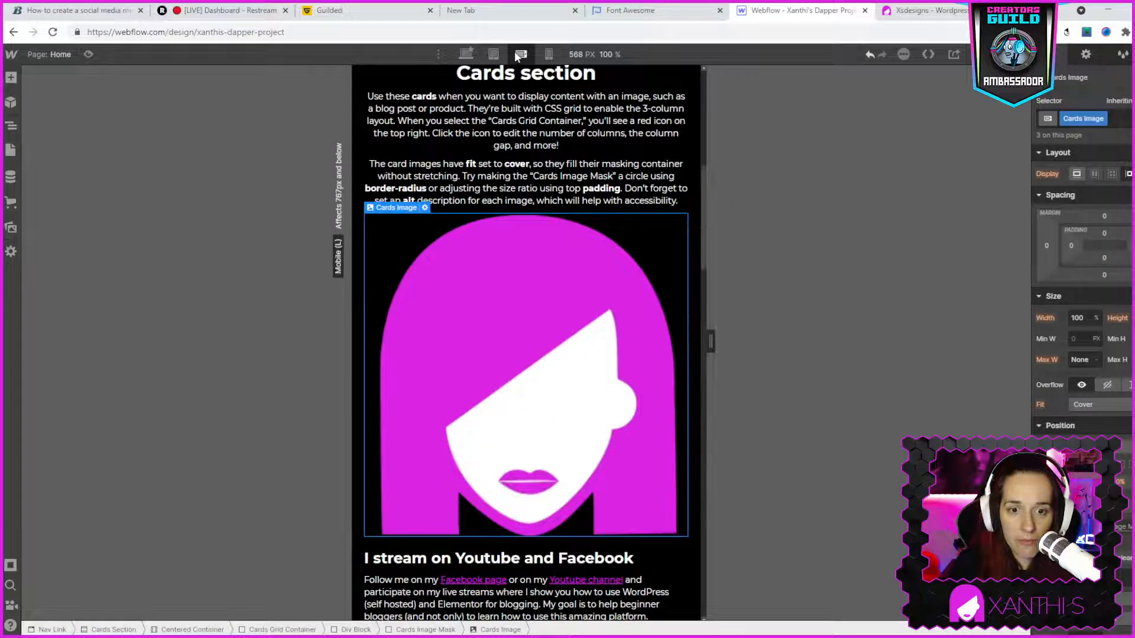
pyautogui.scroll(-20, 627, 243)
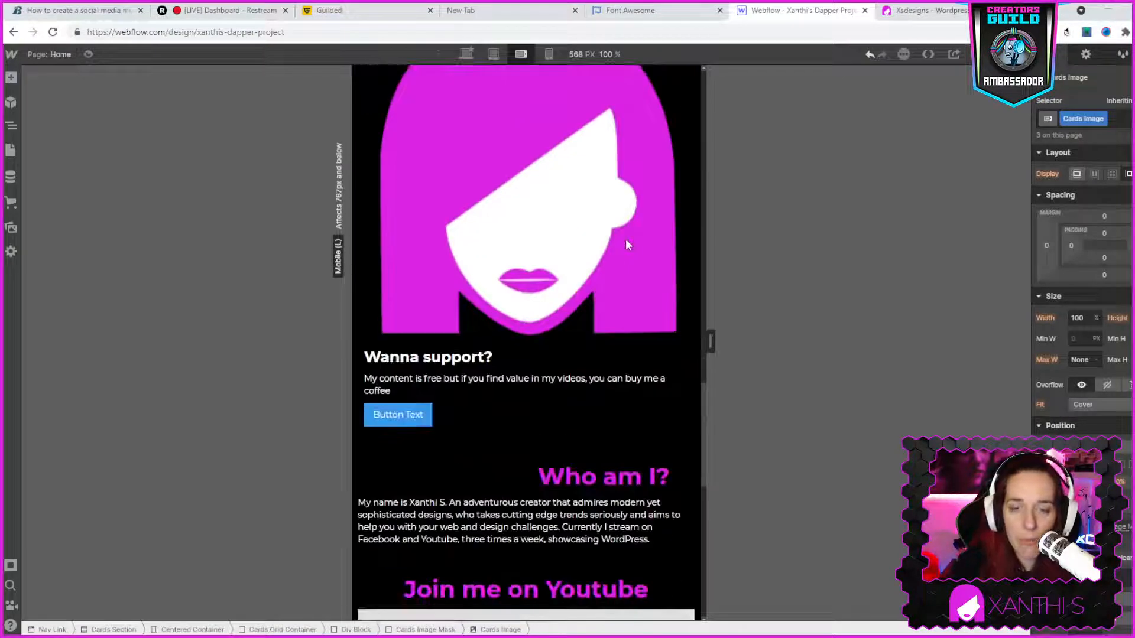
pyautogui.scroll(8, 630, 251)
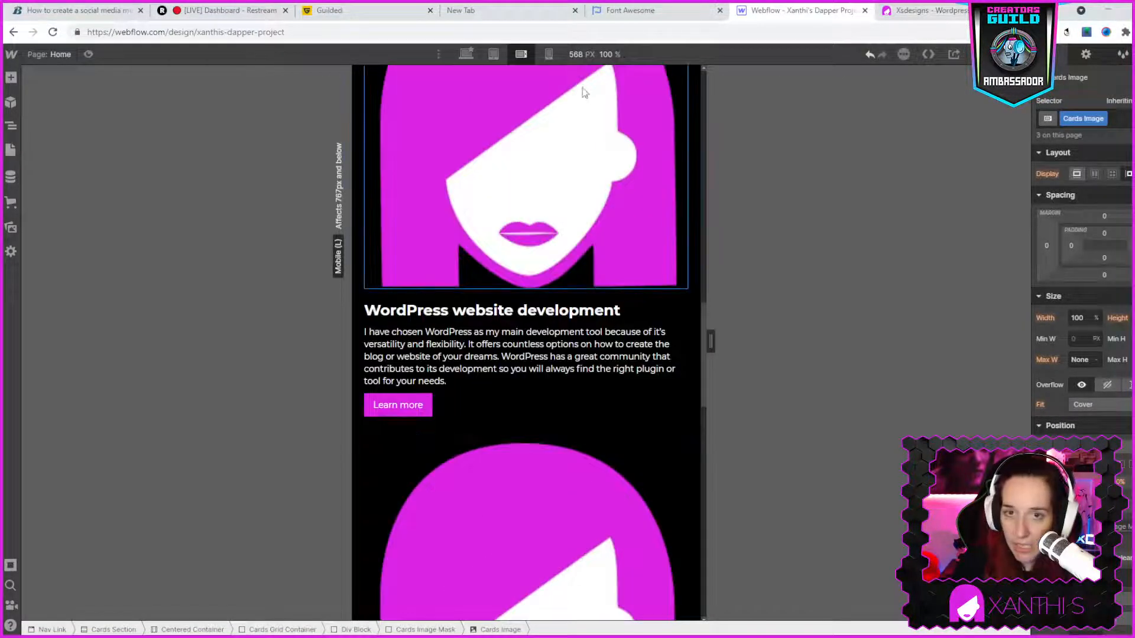
# - Preview the stacked cards and the Cards section text at the mobile portrait breakpoint
pyautogui.click(548, 54)
pyautogui.scroll(-3, 588, 435)
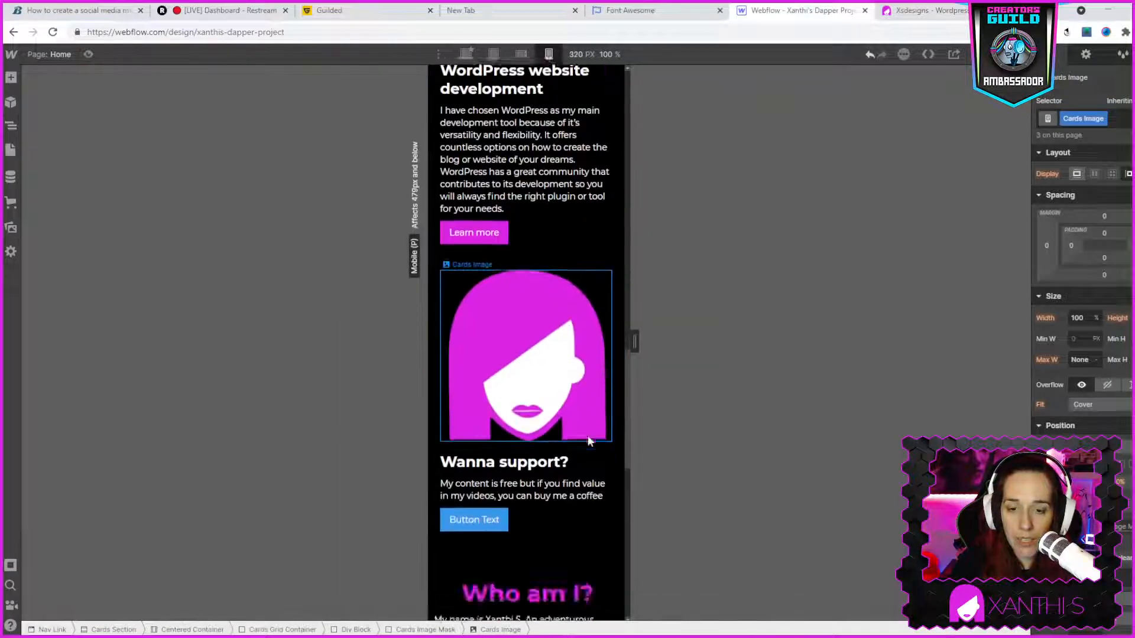
pyautogui.scroll(8, 576, 408)
pyautogui.scroll(4, 573, 390)
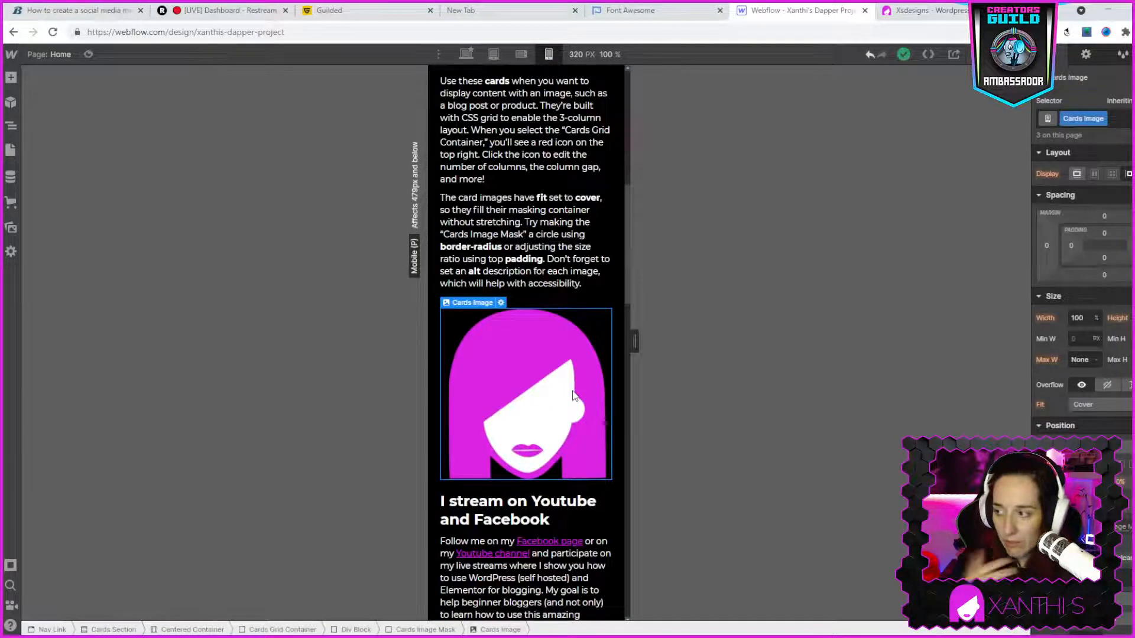
# - Compare the Cards section's column layout at the desktop, tablet and mobile landscape breakpoints
pyautogui.click(465, 54)
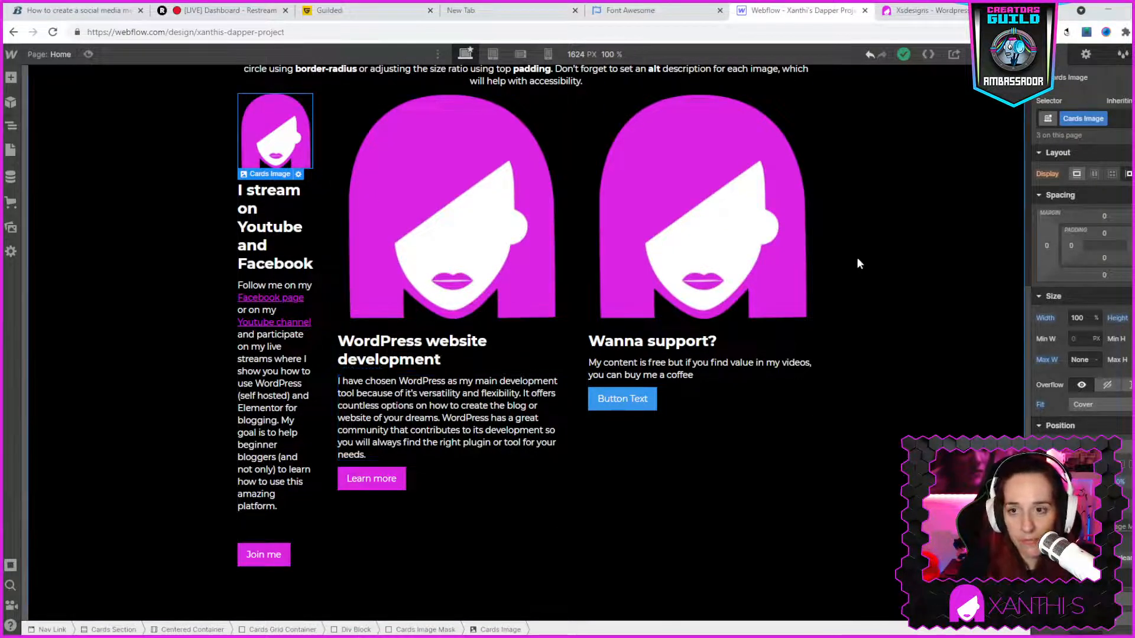
pyautogui.click(494, 55)
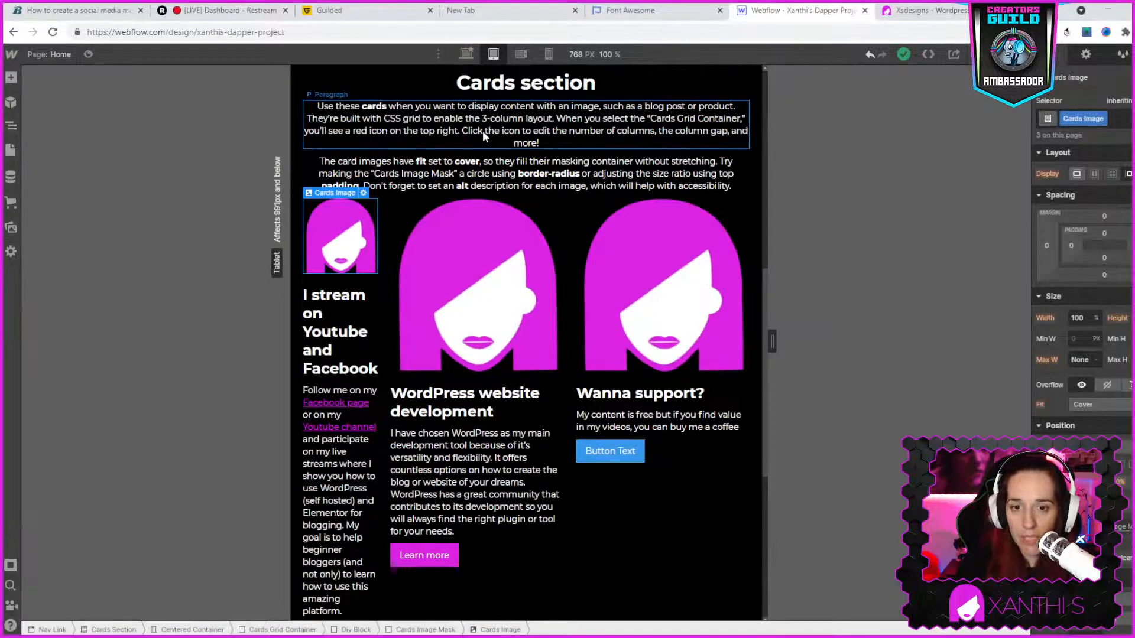
pyautogui.scroll(-5, 482, 130)
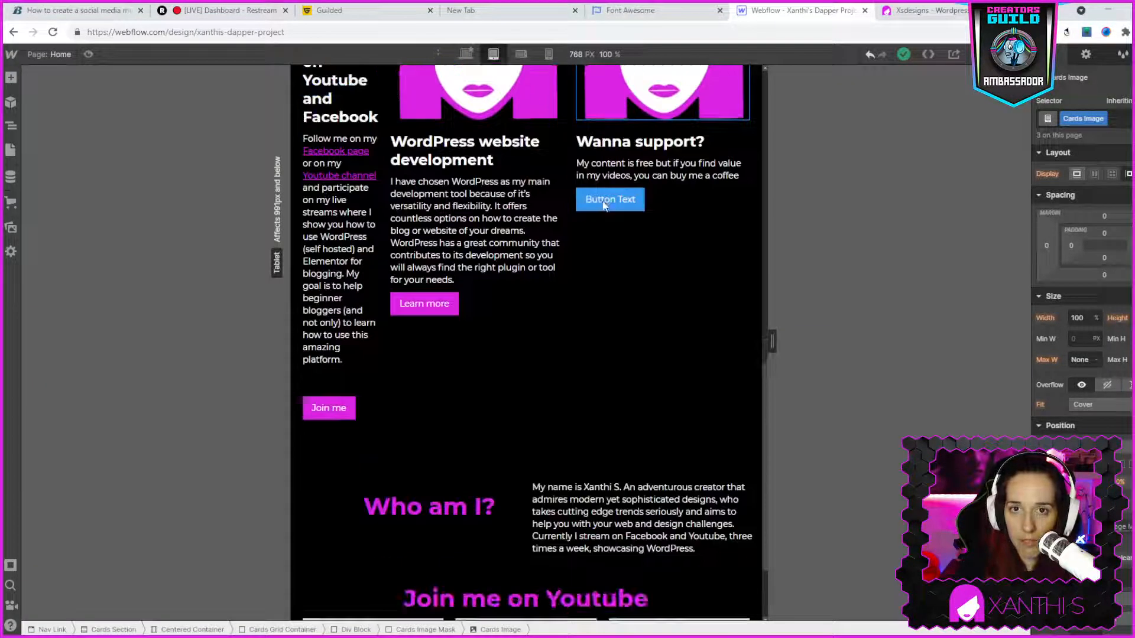
pyautogui.scroll(3, 647, 212)
pyautogui.click(521, 55)
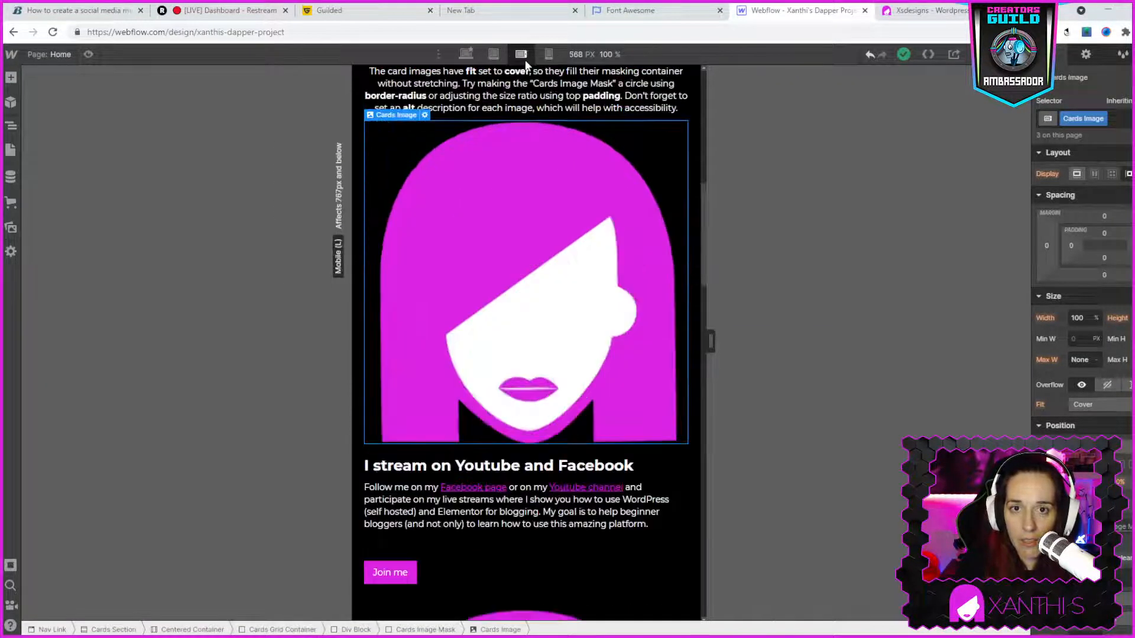
pyautogui.scroll(-6, 626, 336)
pyautogui.scroll(9, 624, 349)
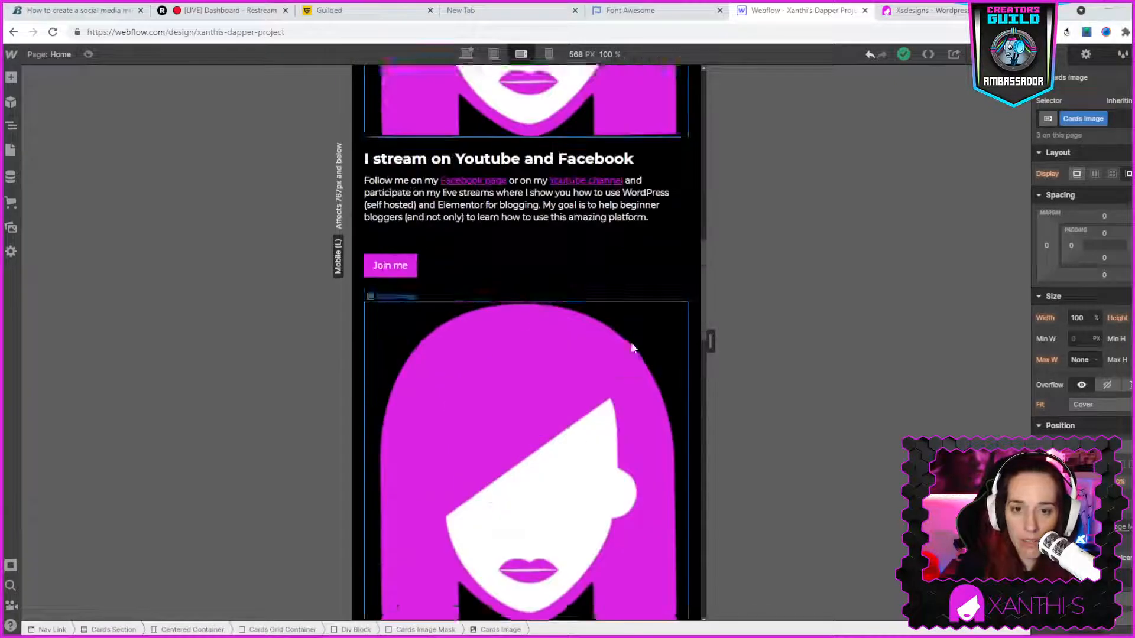
pyautogui.scroll(3, 684, 246)
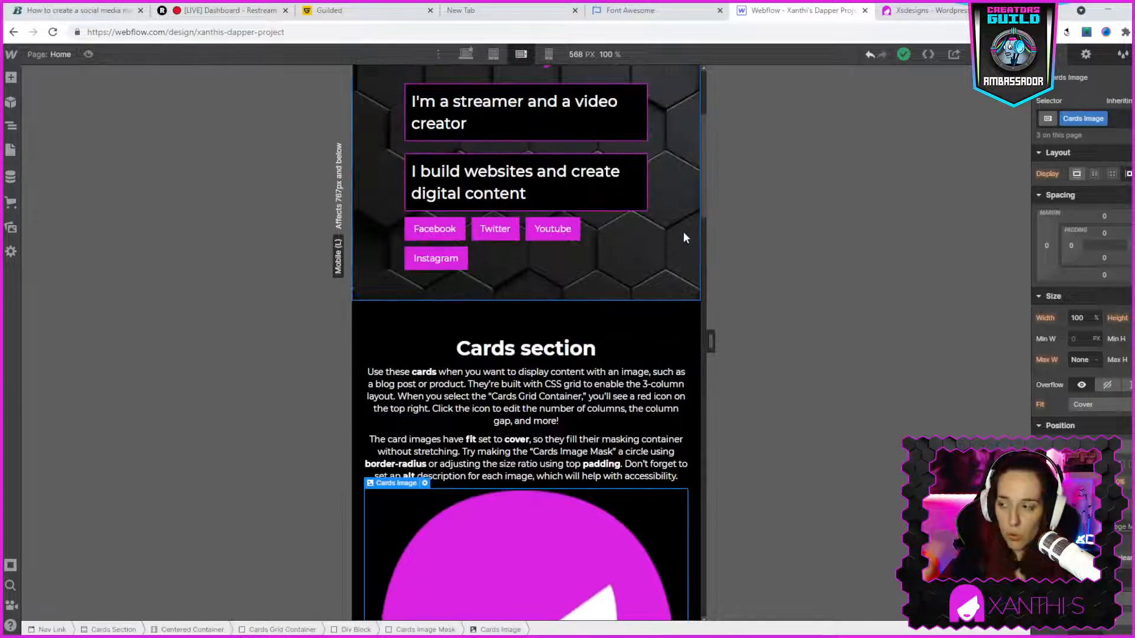
# - Return to the desktop breakpoint, check the sections below the cards and select the Cards Section
pyautogui.click(466, 54)
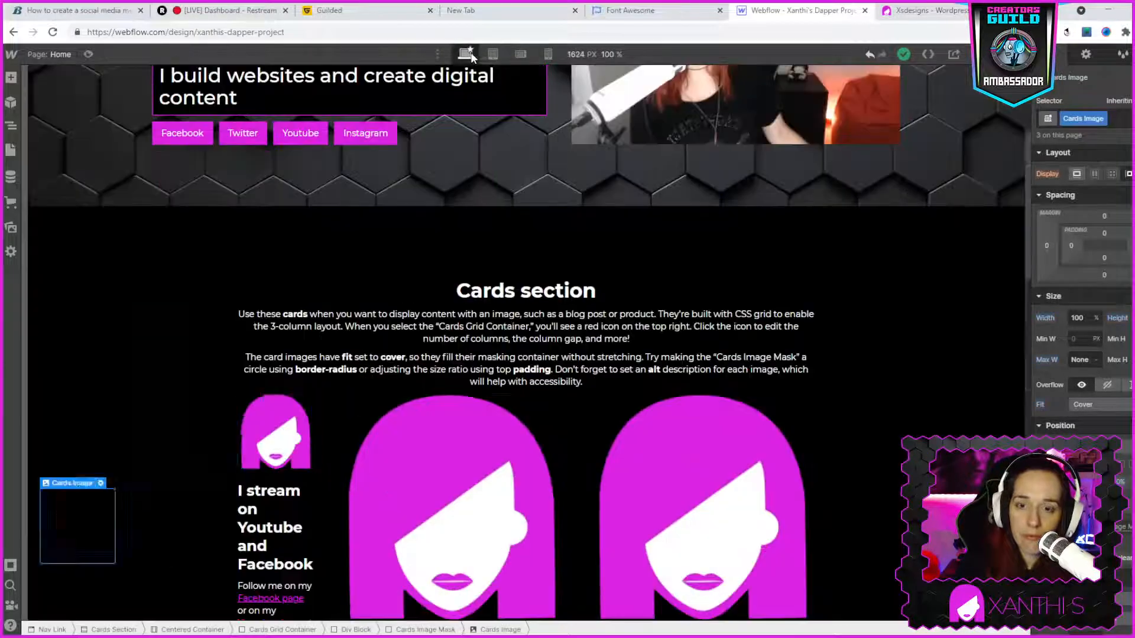
pyautogui.scroll(-10, 692, 404)
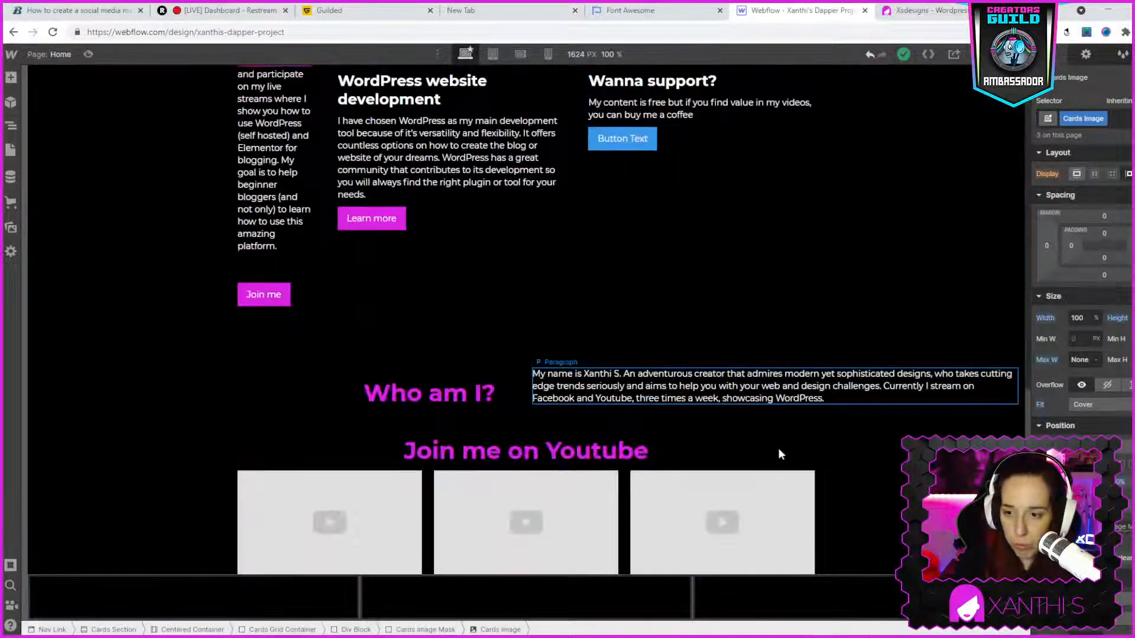
pyautogui.scroll(4, 601, 269)
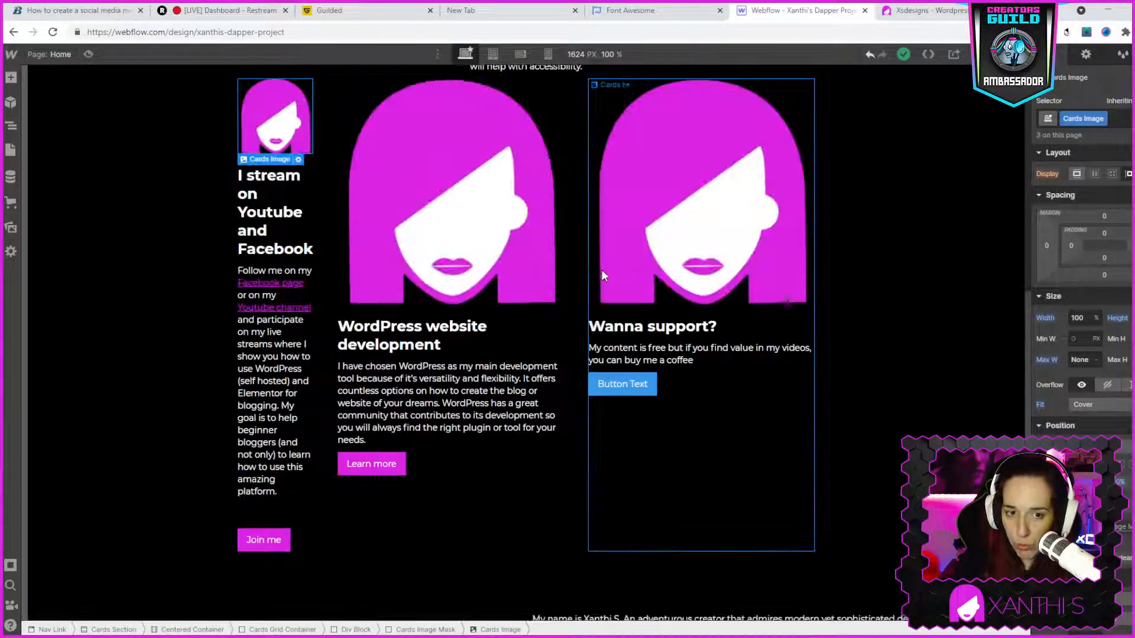
pyautogui.click(807, 473)
pyautogui.click(516, 564)
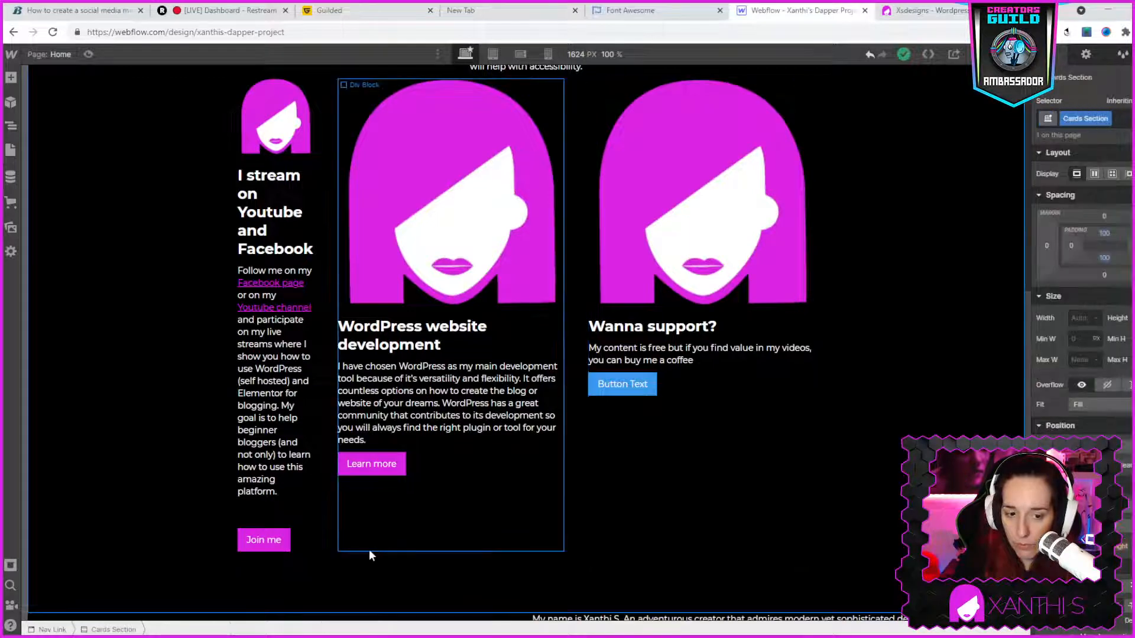
pyautogui.scroll(2, 305, 548)
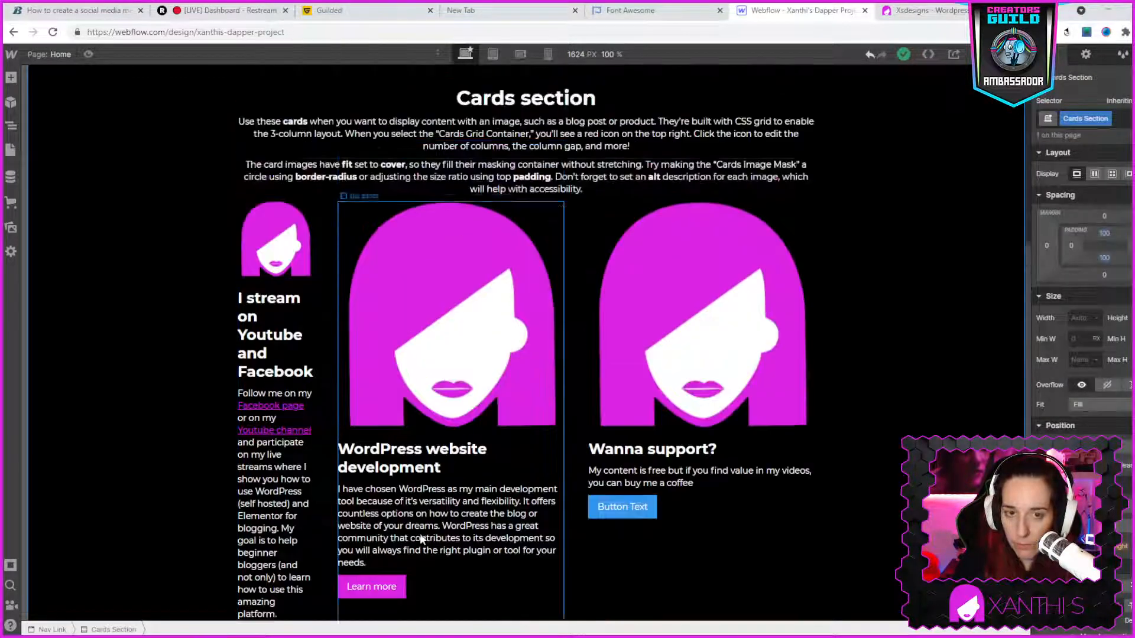
# - Look for the cards' grid container by selecting the first card's image and mask and the other two card images
pyautogui.click(247, 265)
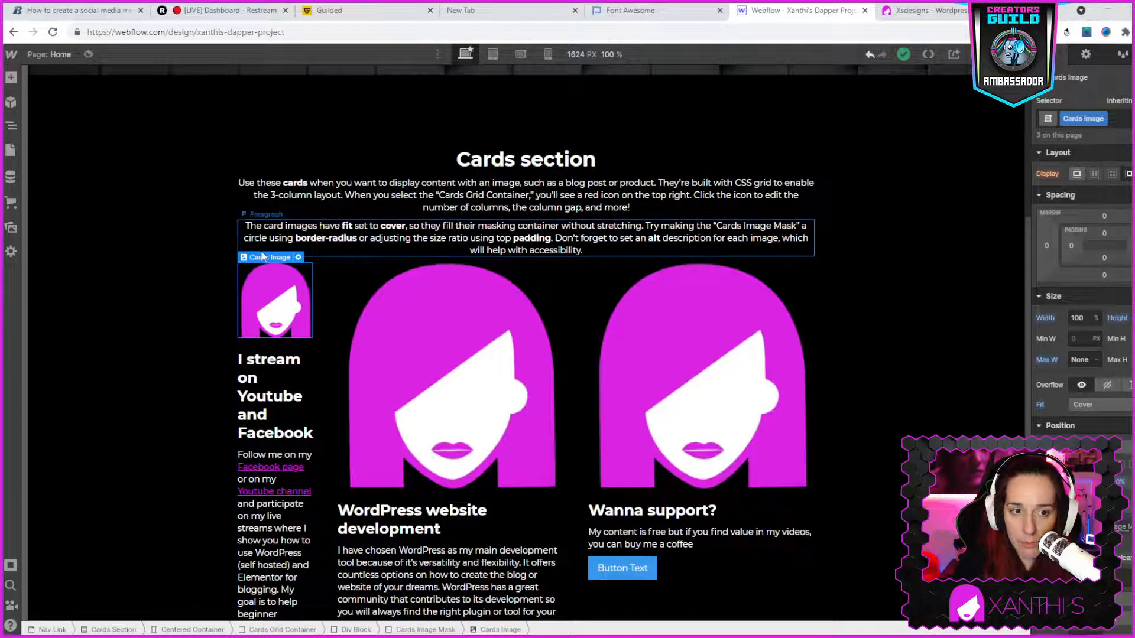
pyautogui.moveTo(244, 264)
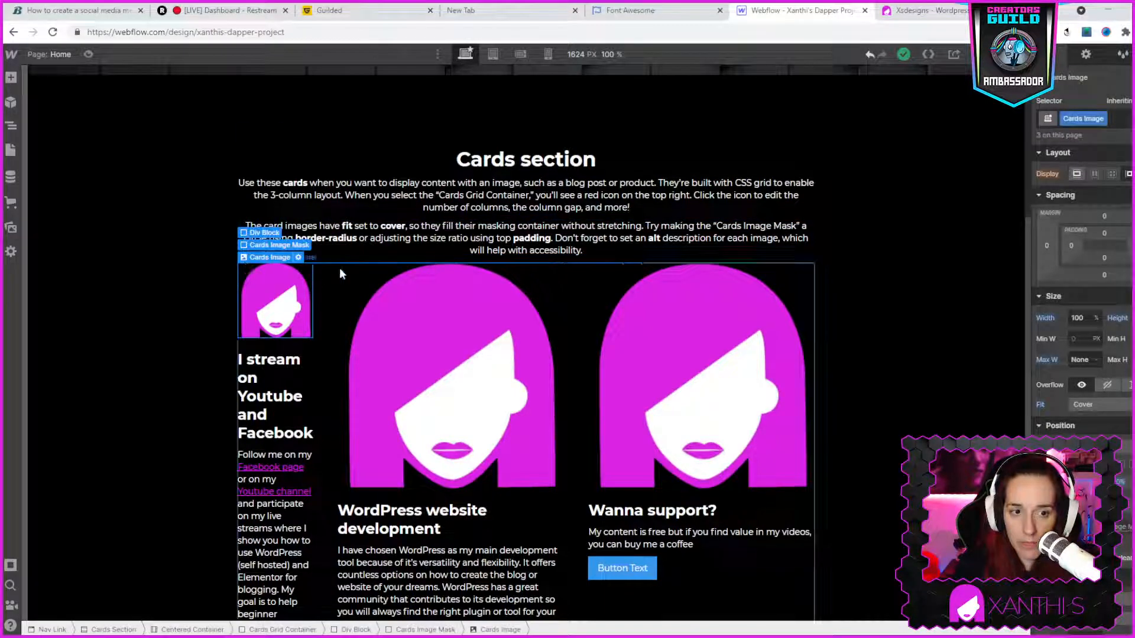
pyautogui.click(267, 245)
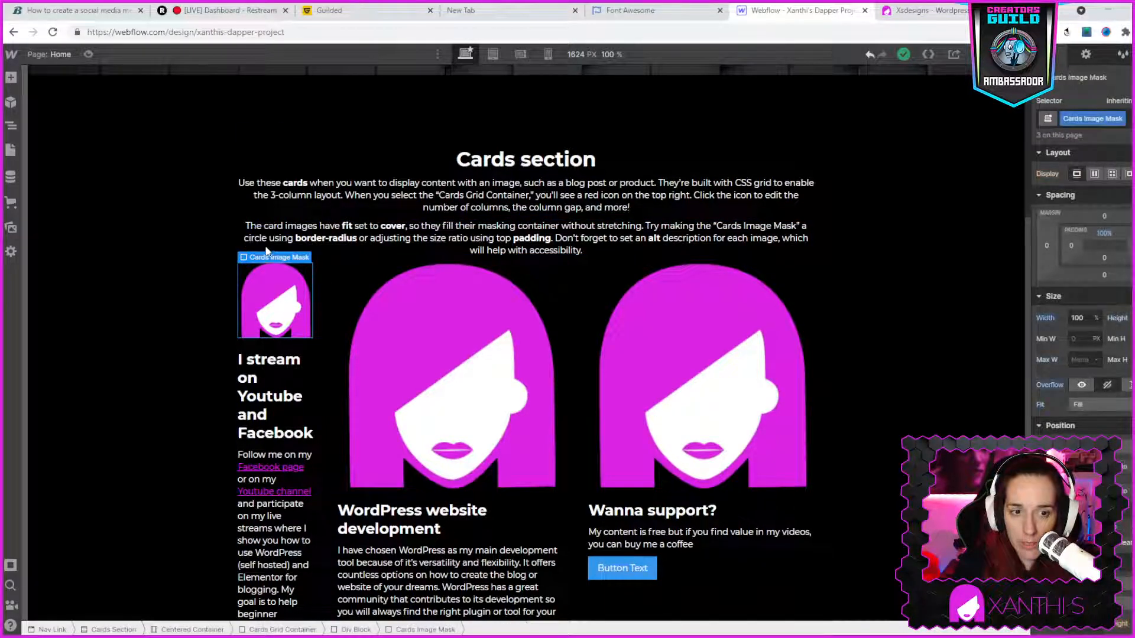
pyautogui.click(420, 281)
pyautogui.click(800, 275)
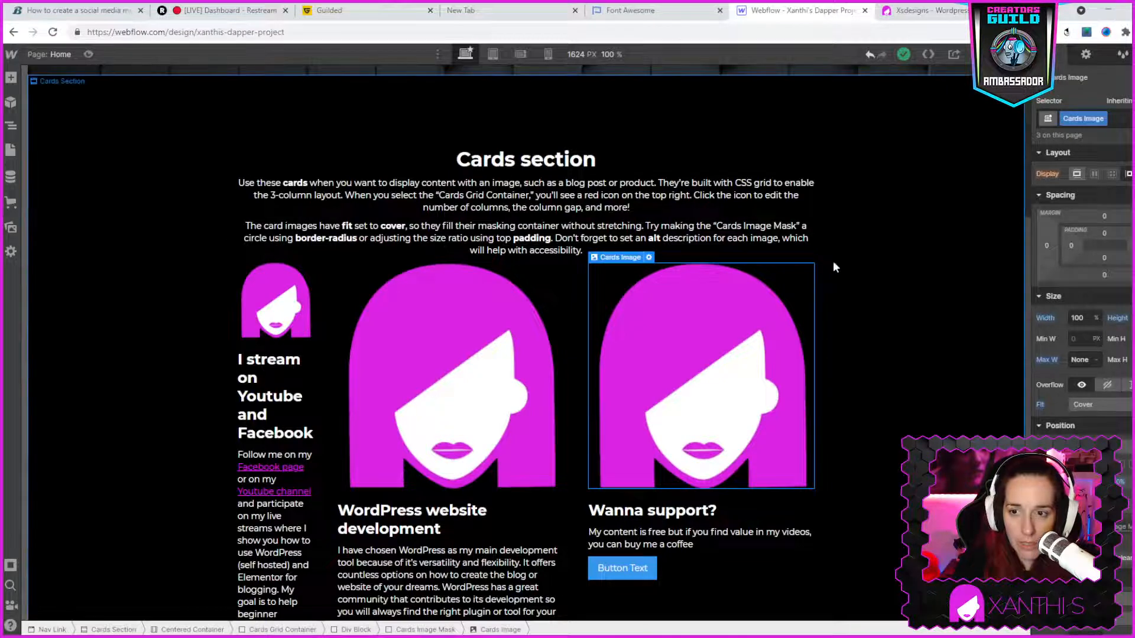
pyautogui.doubleClick(806, 295)
pyautogui.scroll(-3, 806, 296)
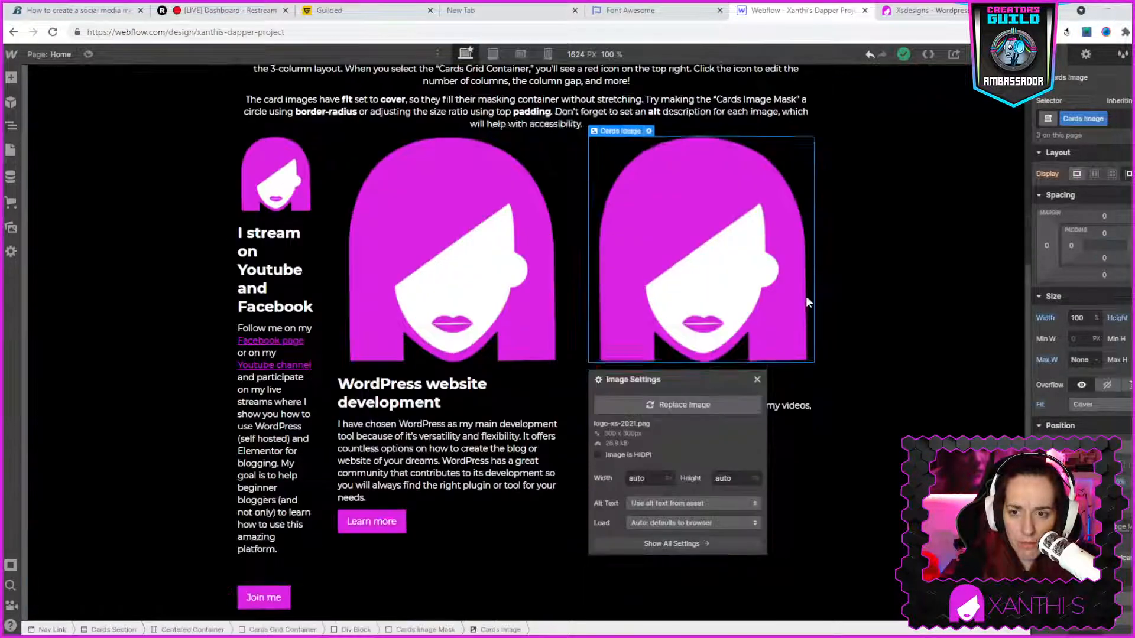
# - Open the Cards Grid Container's grid for editing, try a 260 px column gap and undo it
pyautogui.click(828, 443)
pyautogui.click(762, 527)
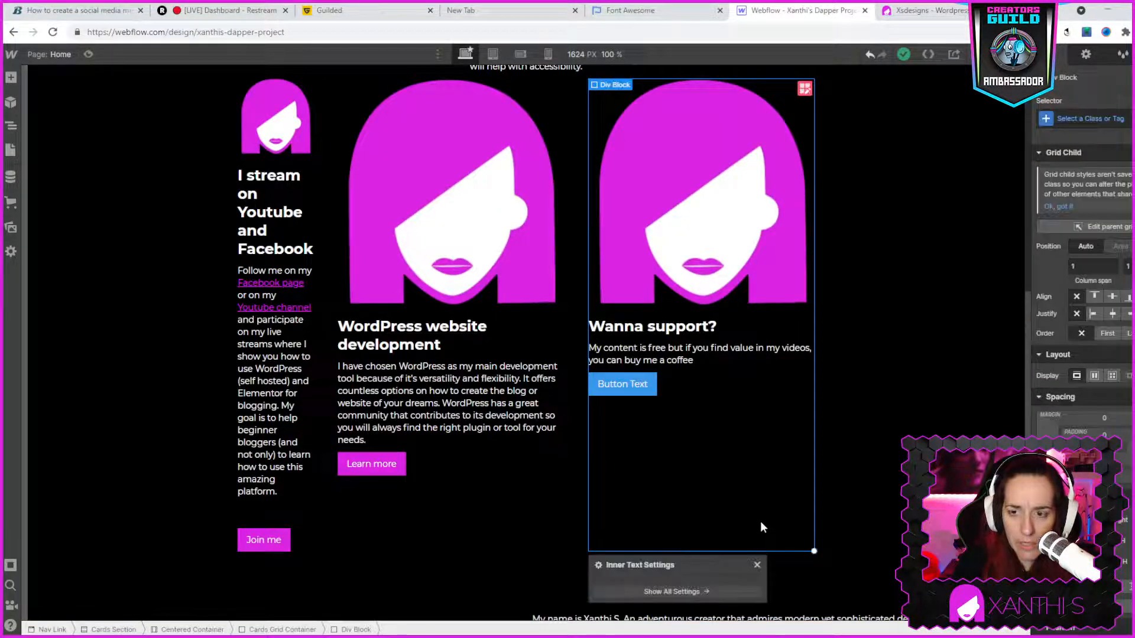
pyautogui.click(804, 88)
pyautogui.scroll(2, 304, 161)
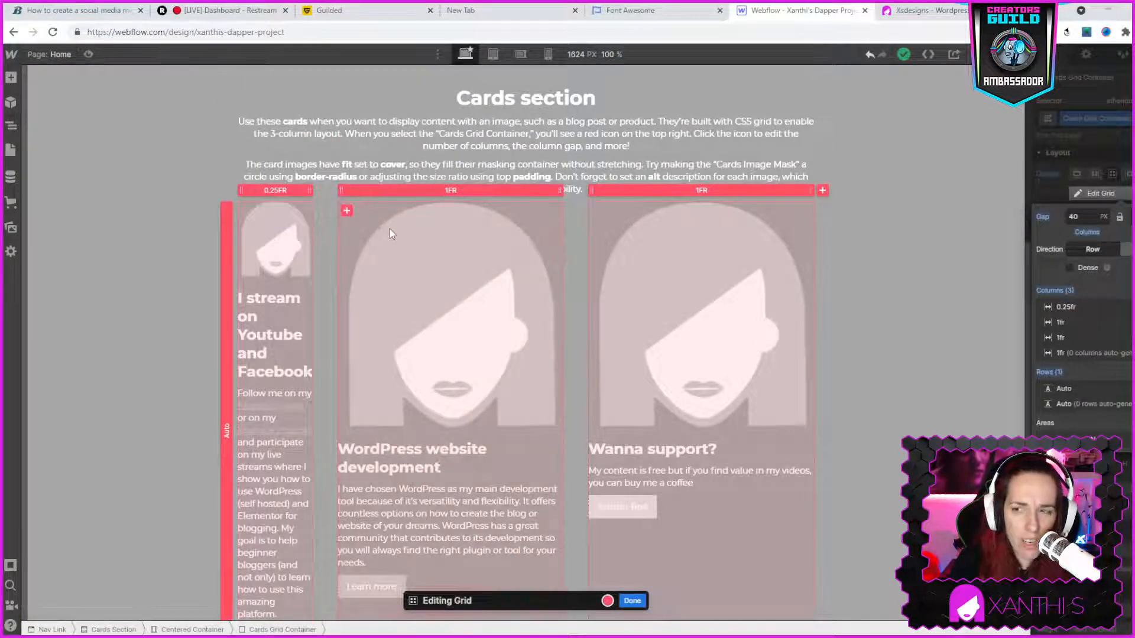
pyautogui.moveTo(325, 276); pyautogui.dragTo(447, 289)
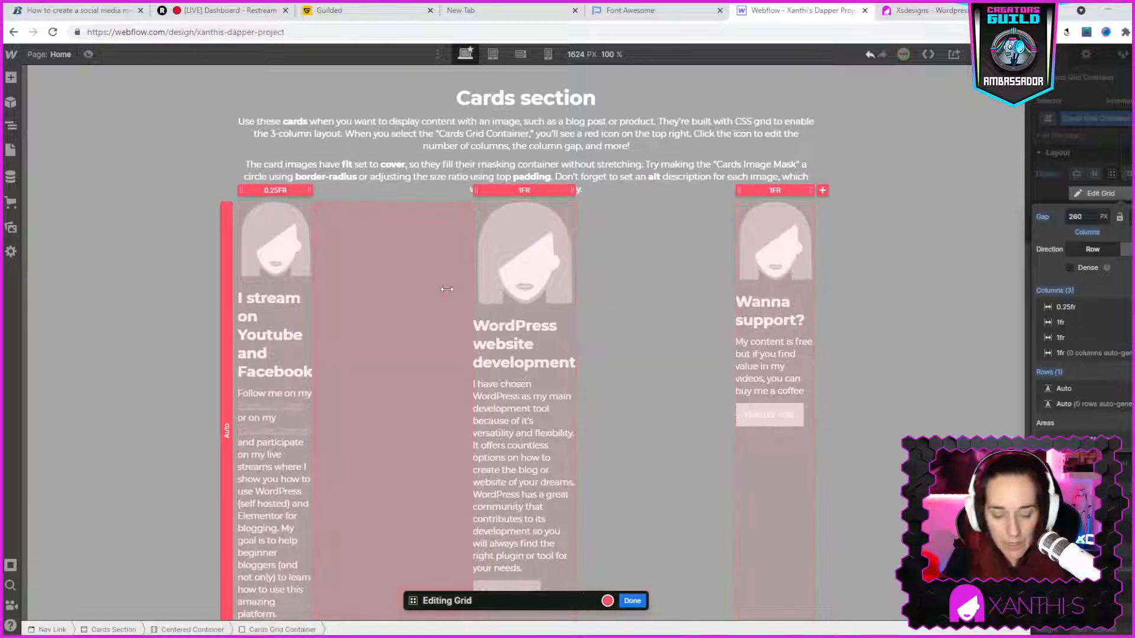
pyautogui.hotkey('ctrl', 'z')
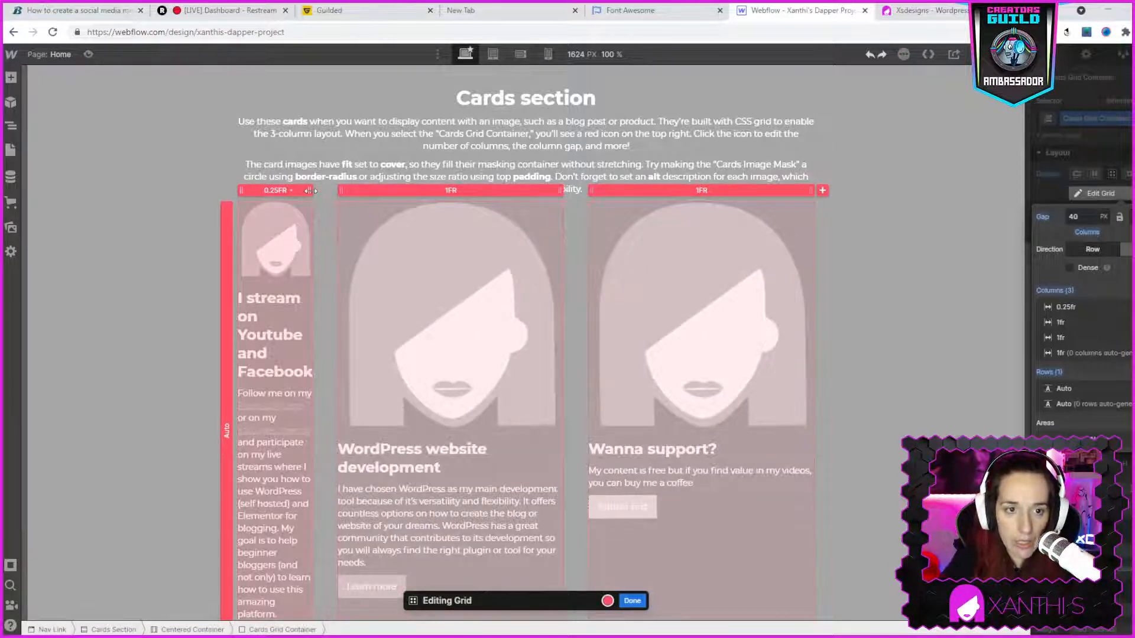
# - Widen the first column of the Cards grid to 1fr and finish editing the grid
pyautogui.moveTo(311, 190); pyautogui.dragTo(349, 193)
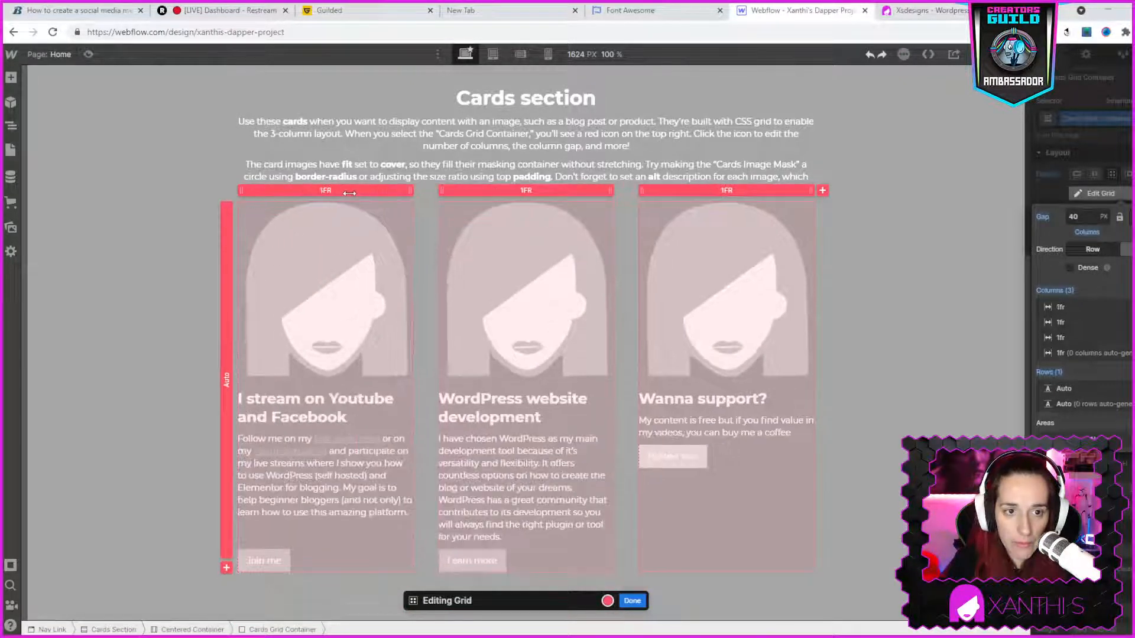
pyautogui.click(326, 191)
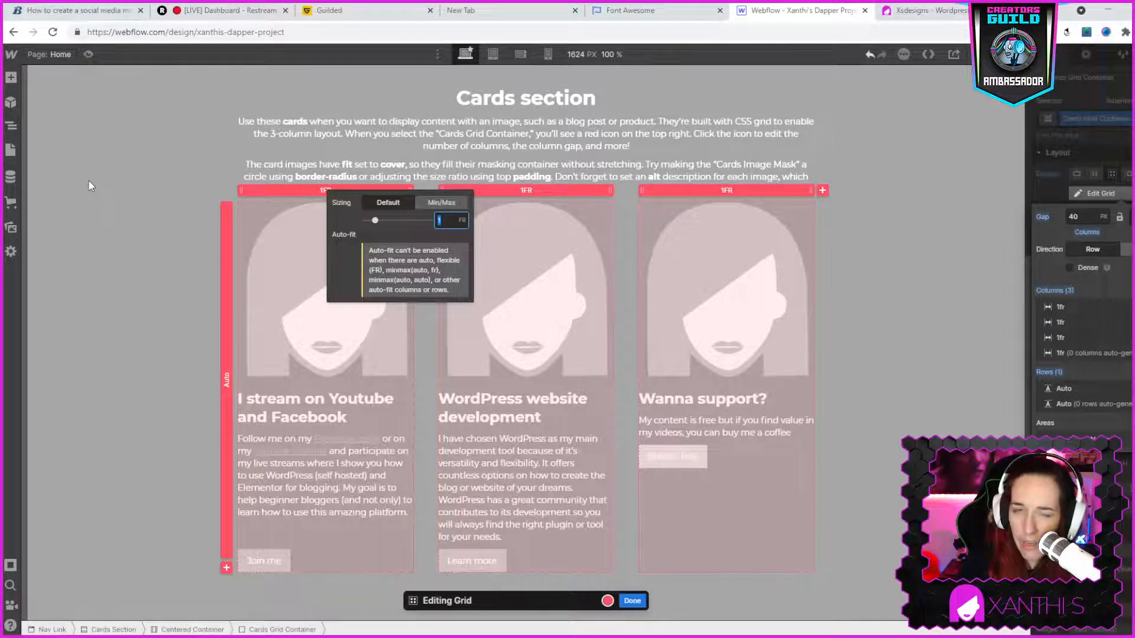
pyautogui.click(940, 275)
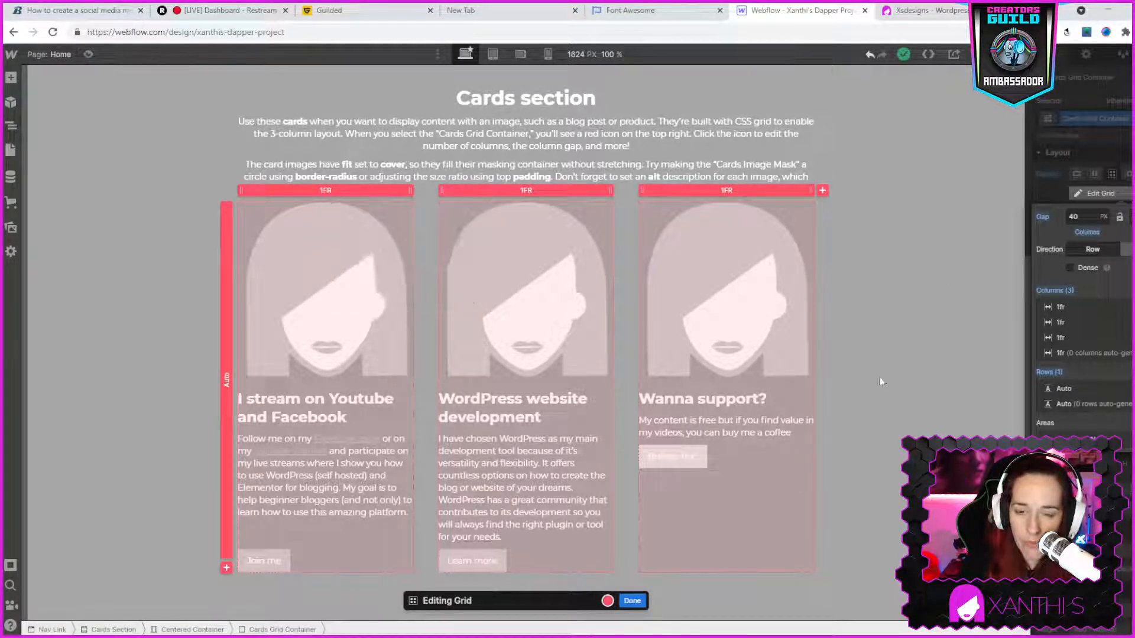
pyautogui.click(644, 601)
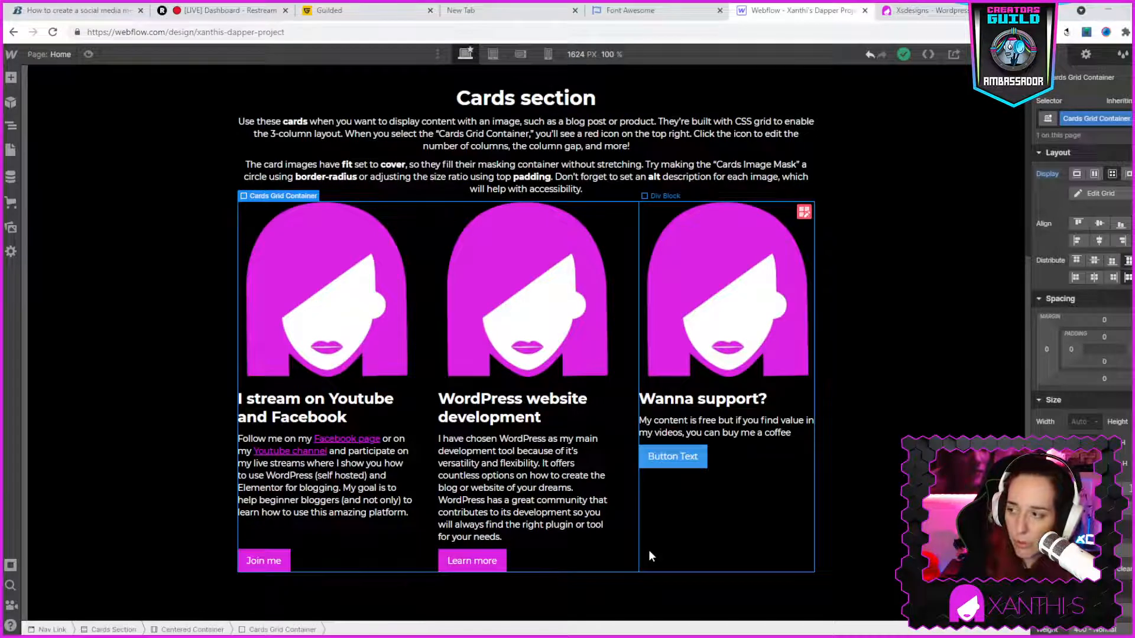
# - Review the three cards and the sections beneath them on the desktop layout
pyautogui.scroll(2, 674, 520)
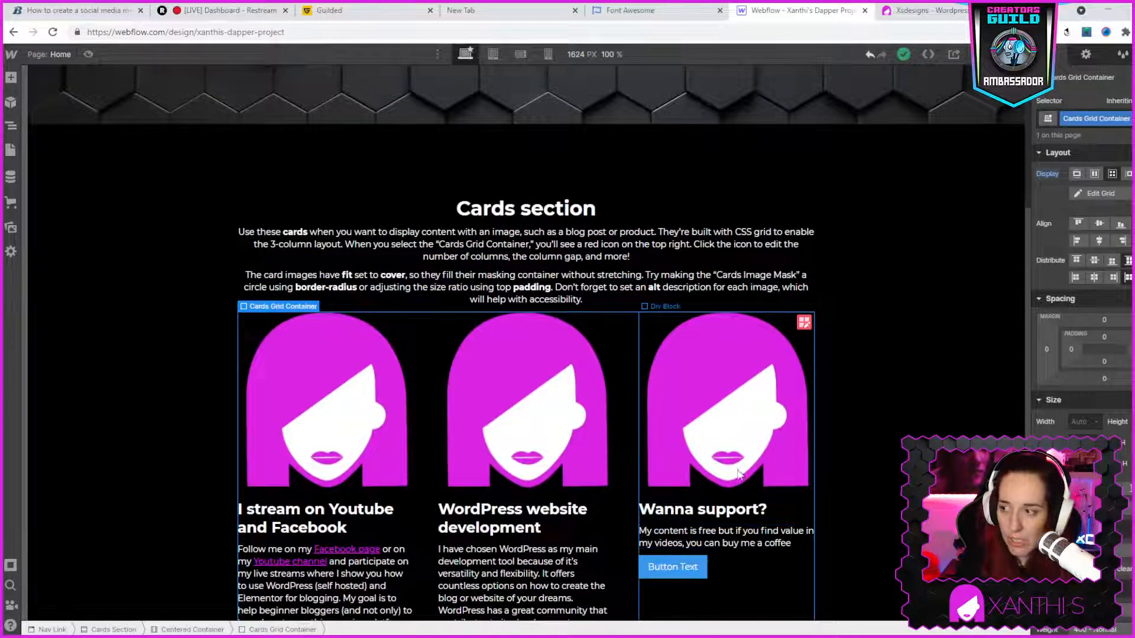
pyautogui.click(921, 374)
pyautogui.scroll(-2, 921, 373)
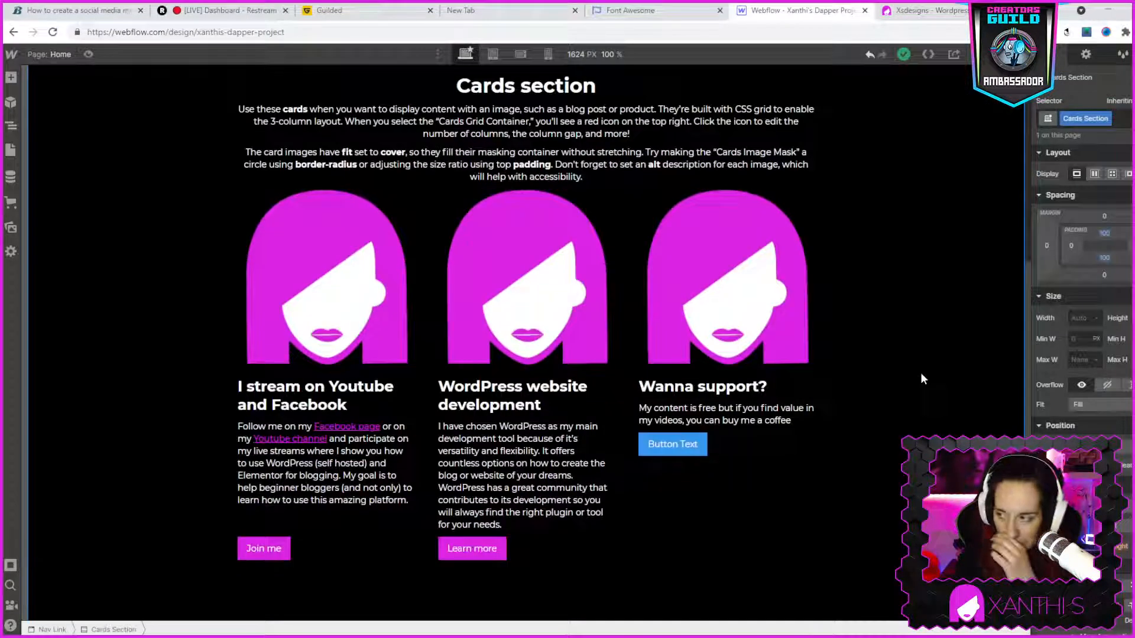
pyautogui.scroll(-3, 924, 378)
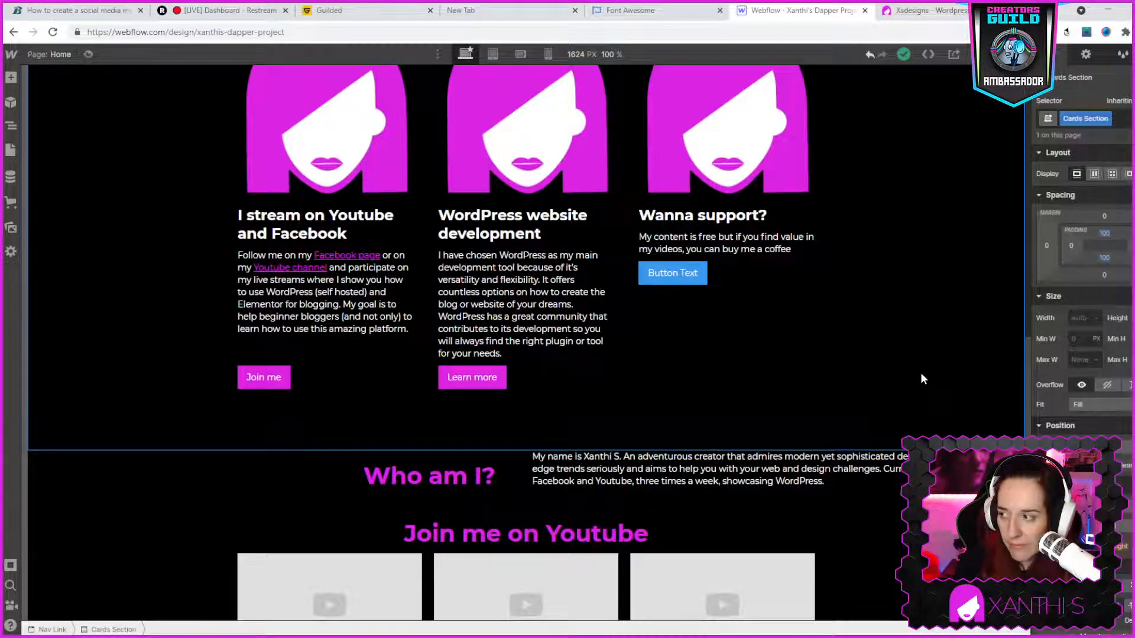
pyautogui.scroll(-1, 922, 374)
pyautogui.scroll(2, 921, 374)
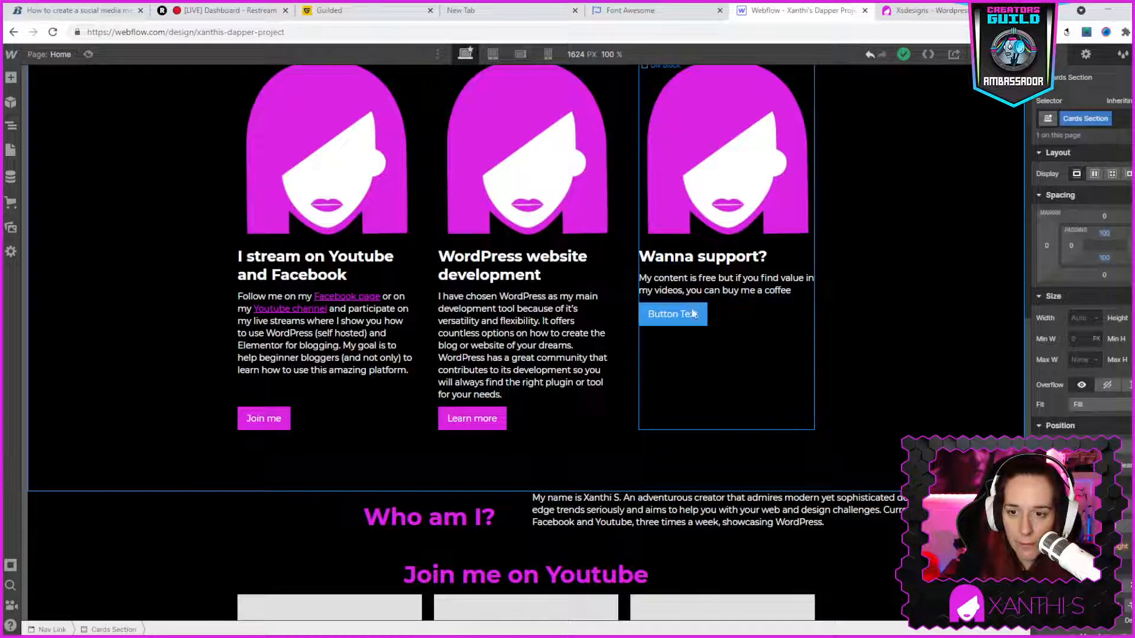
# - Switch to the live xsdesigns.se page, open the "Wanna support?" card's Buy me a coffee link and return to the site
pyautogui.click(940, 11)
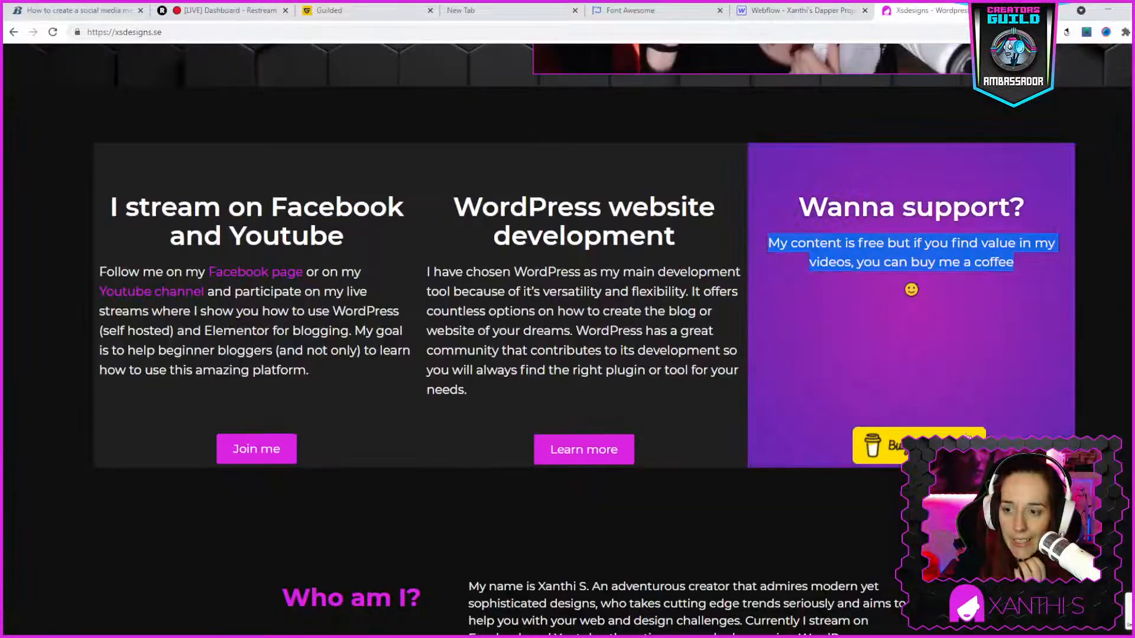
pyautogui.click(928, 447)
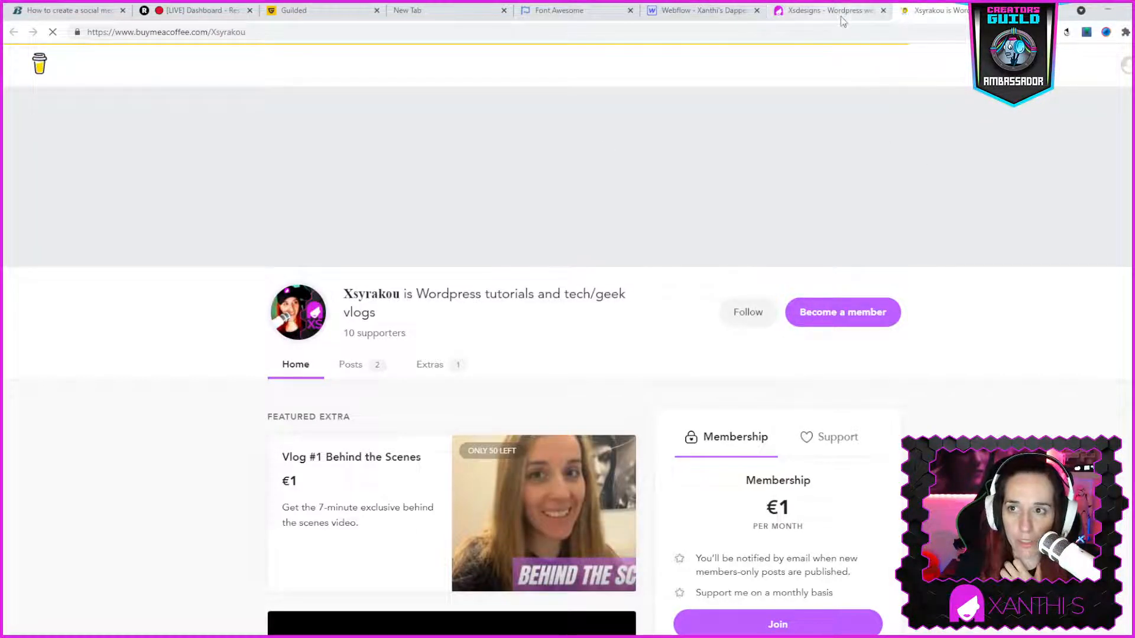
pyautogui.click(838, 13)
pyautogui.scroll(3, 281, 109)
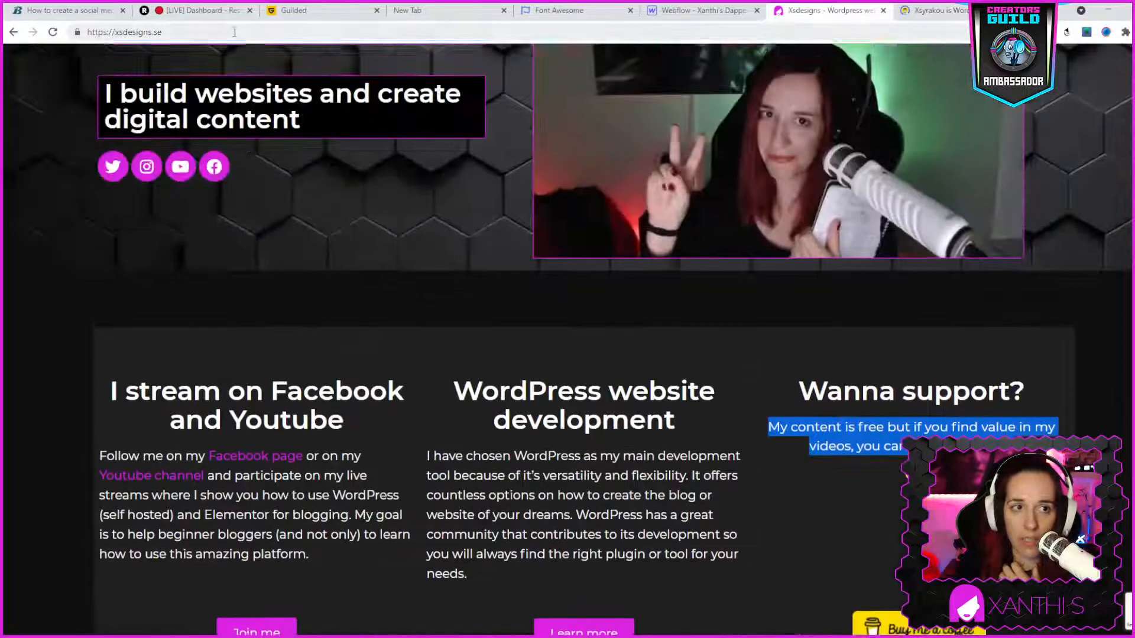
# - Open the WordPress login page of the live site at xsdesigns.se/wp-login.php
pyautogui.click(216, 32)
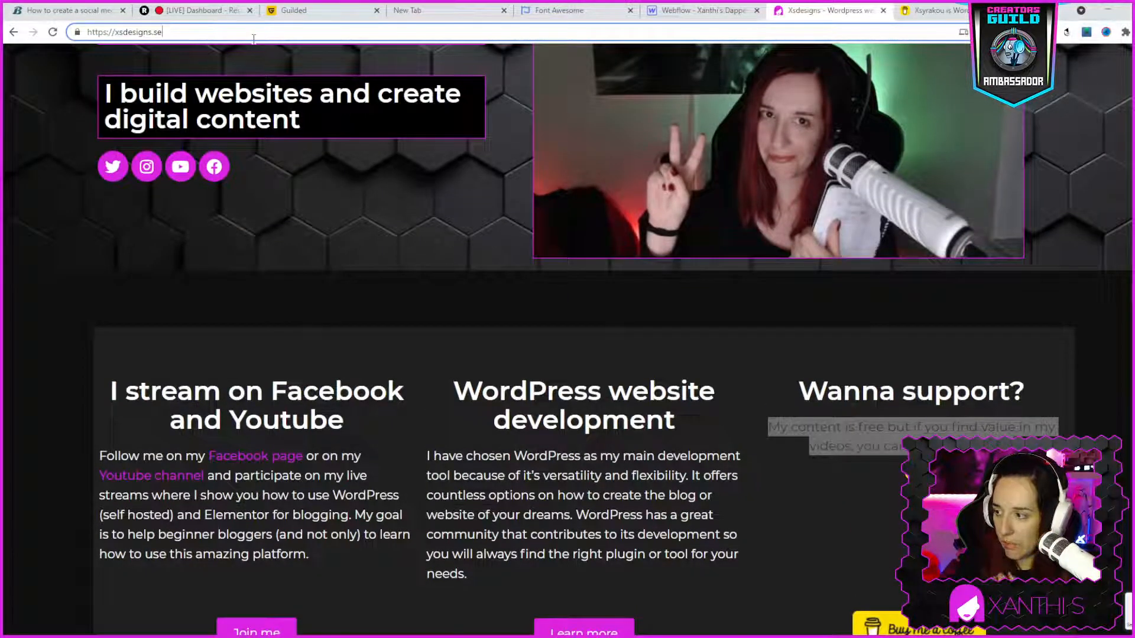
pyautogui.write('/wp')
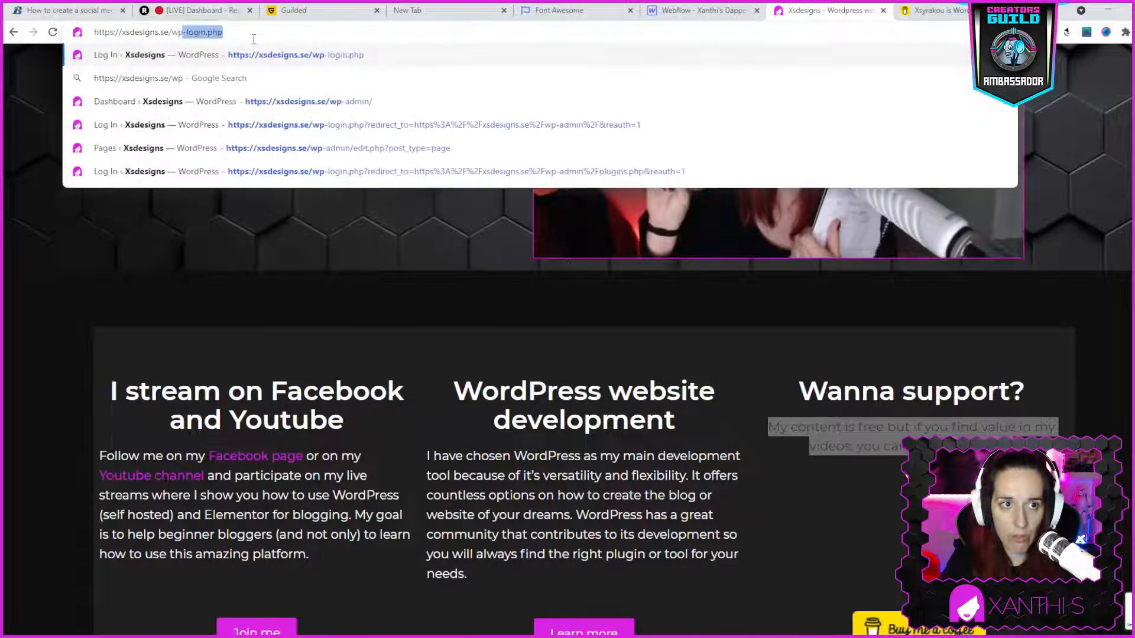
pyautogui.press('Return')
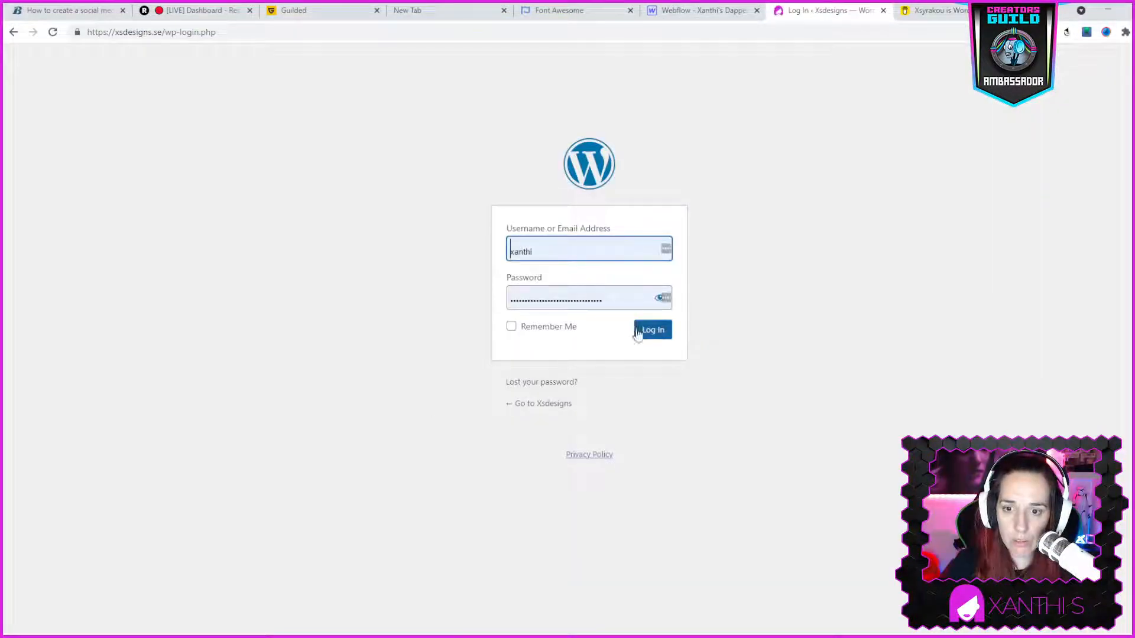
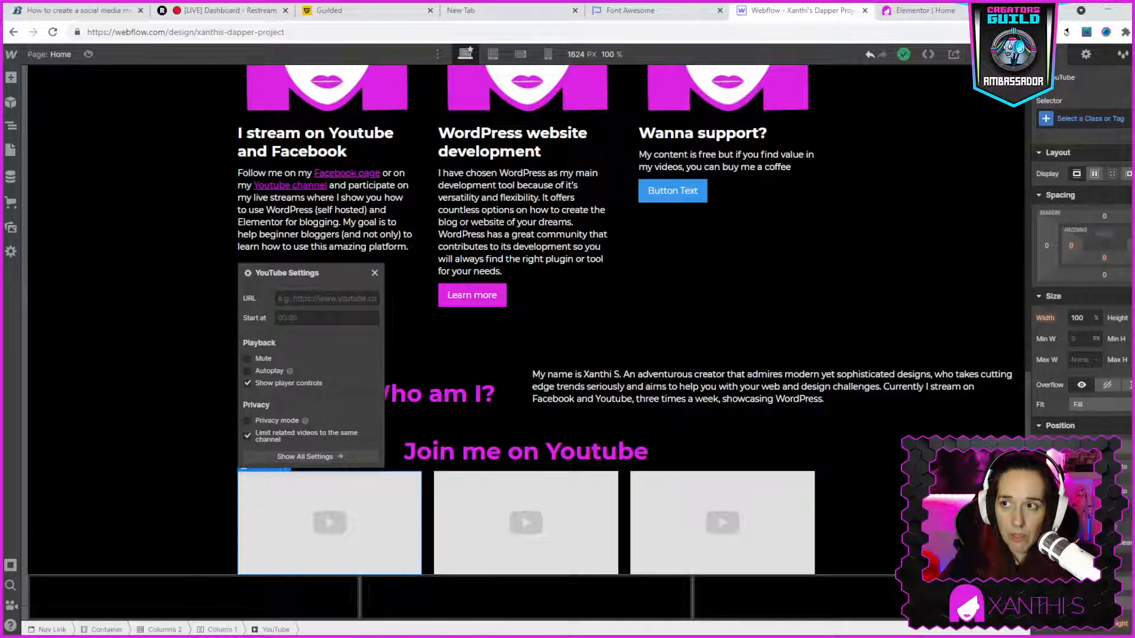
# - Open YouTube in a new tab and go to the channel behind the "Live: Learning Webflow, part 3" stream
pyautogui.hotkey('ctrl', 't')
pyautogui.write('youtube.com')
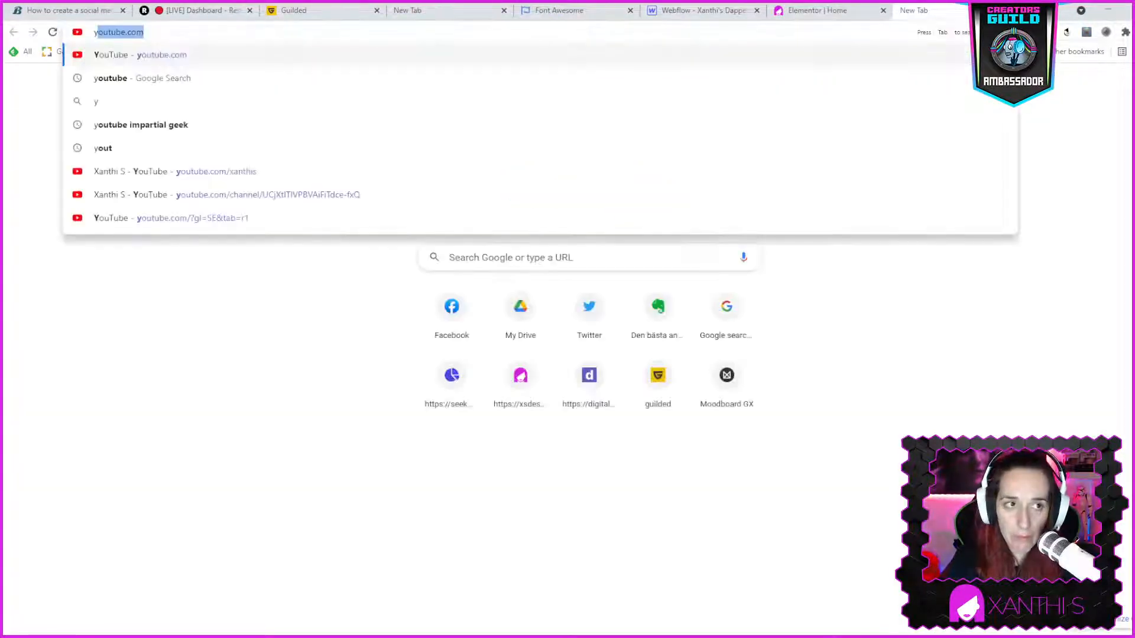
pyautogui.press('Return')
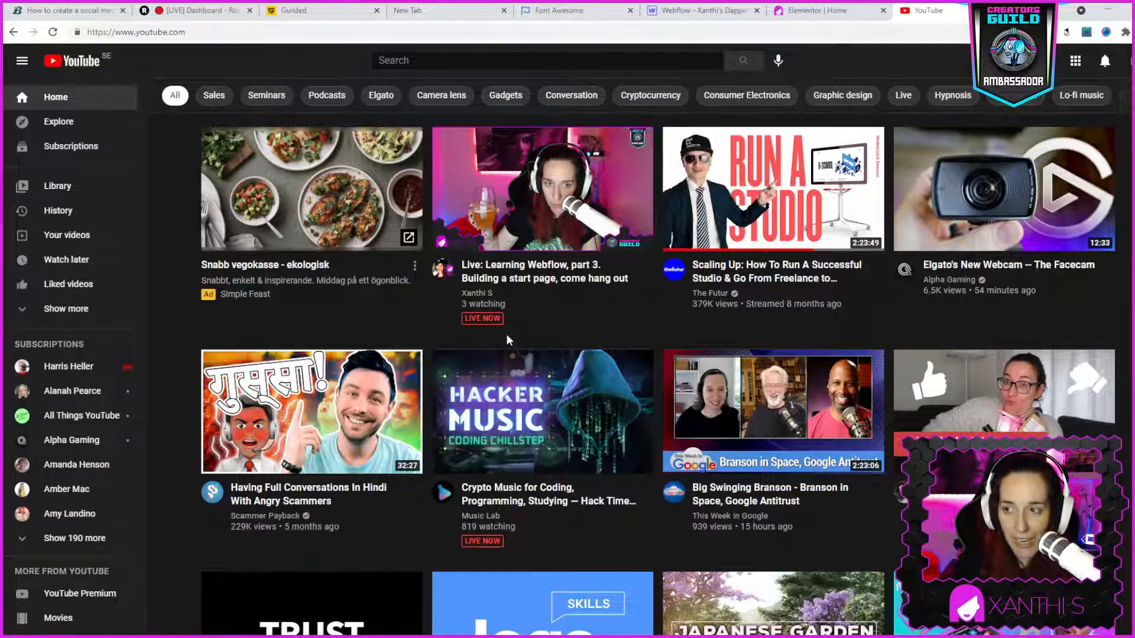
pyautogui.click(477, 293)
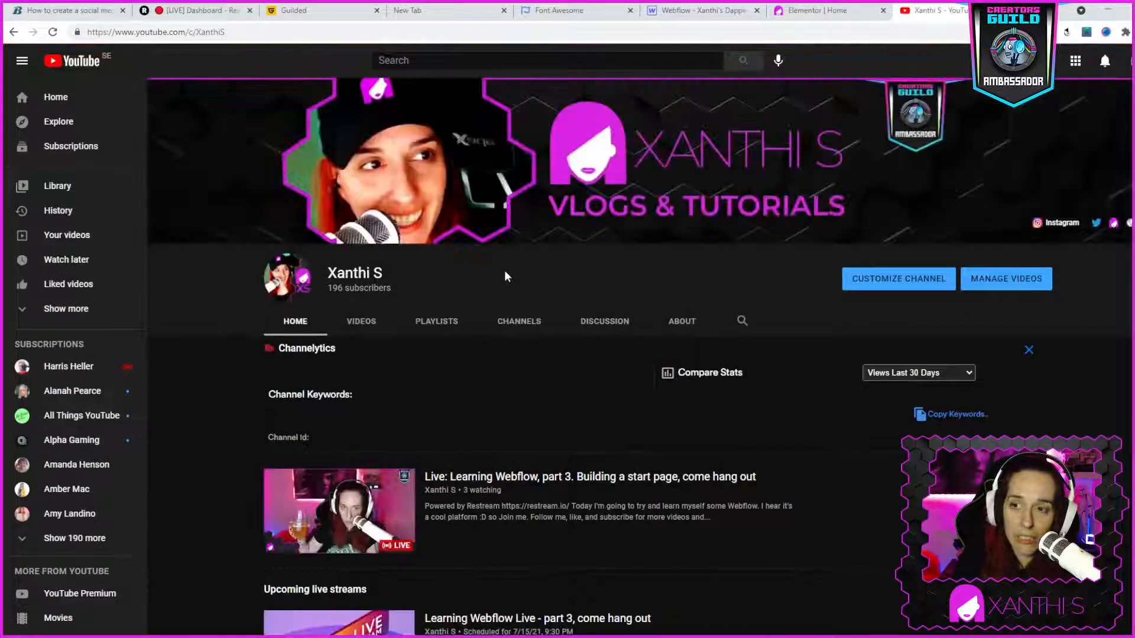
# - Find the "Wordpress com vs Org, vs Squarespace vs Wix vs Webflow?" video in the channel's uploads, open it and pause playback
pyautogui.scroll(-2, 832, 542)
pyautogui.scroll(-2, 831, 541)
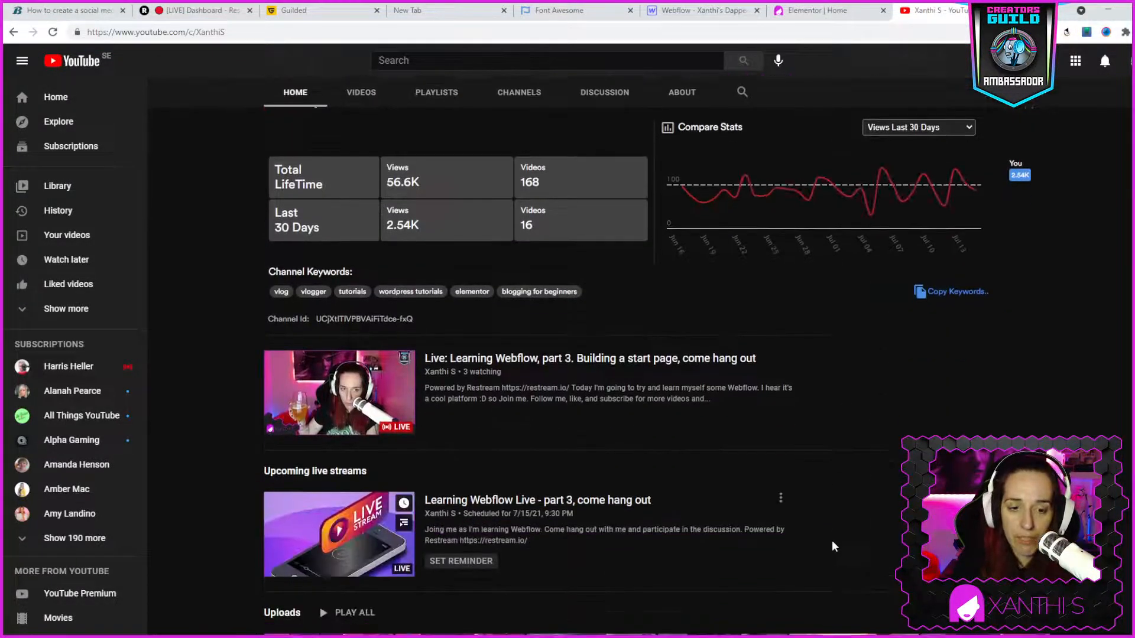
pyautogui.scroll(-3, 831, 540)
pyautogui.scroll(-1, 830, 539)
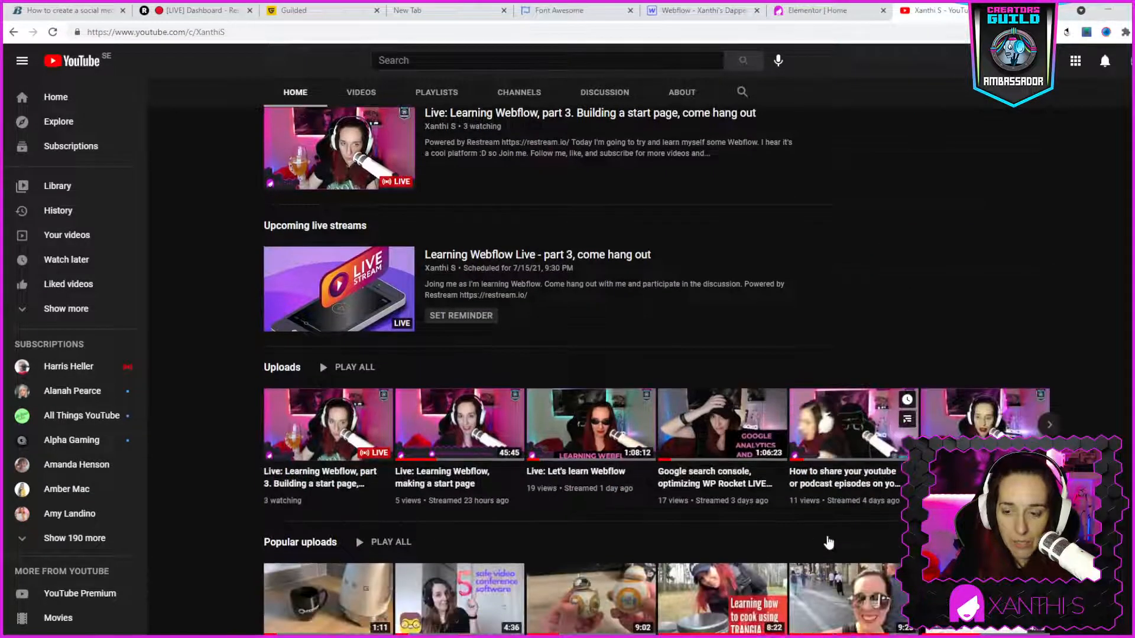
pyautogui.scroll(-2, 829, 542)
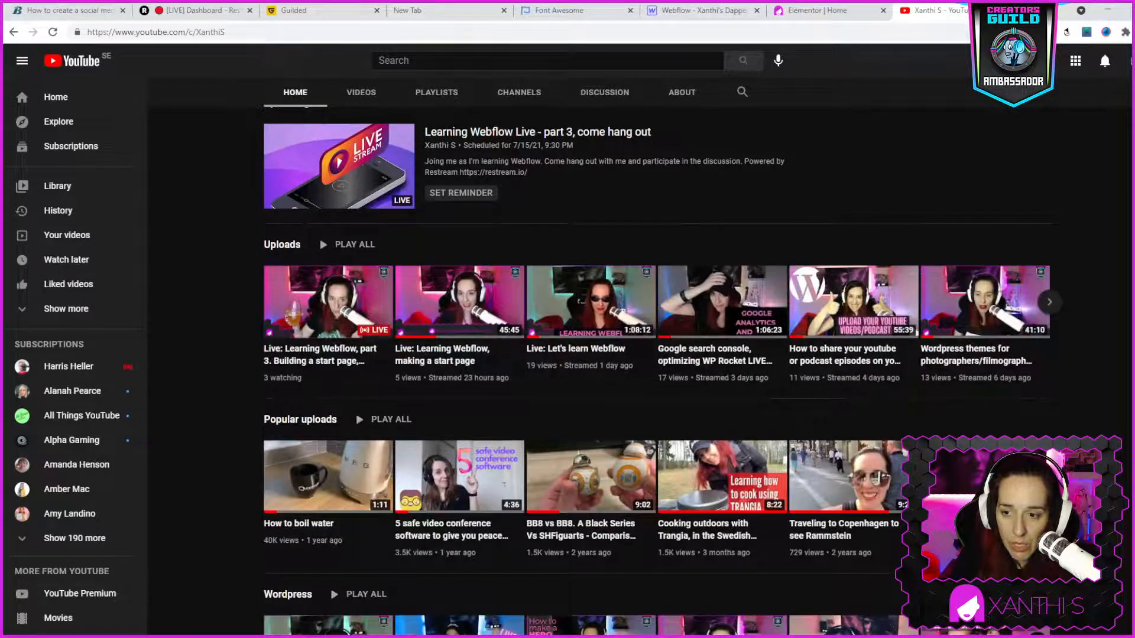
pyautogui.click(1048, 303)
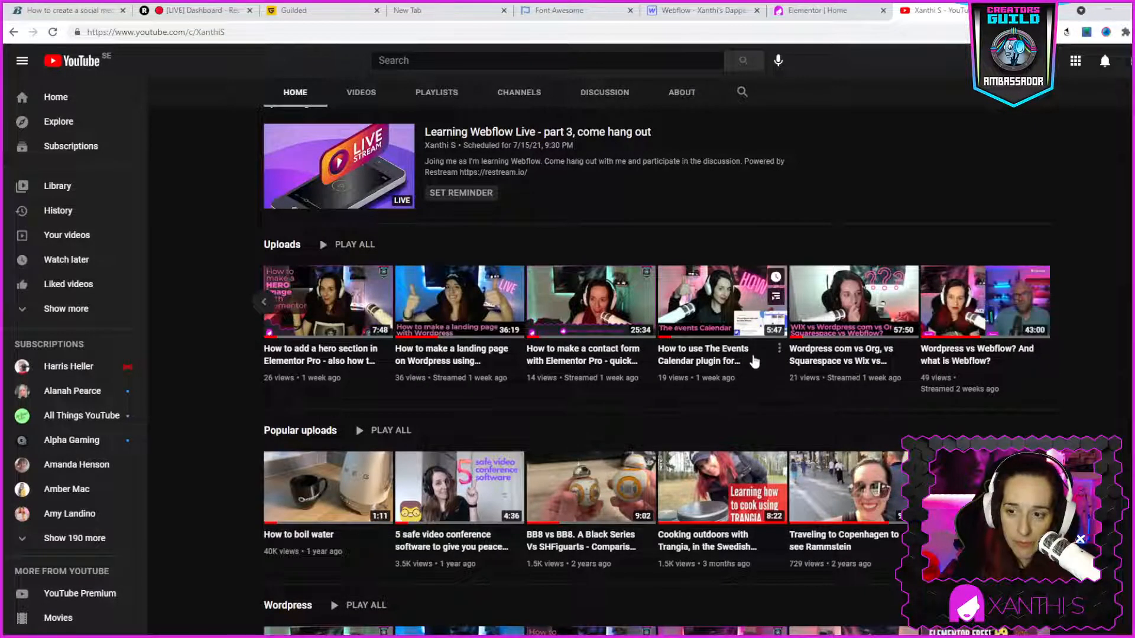
pyautogui.click(835, 362)
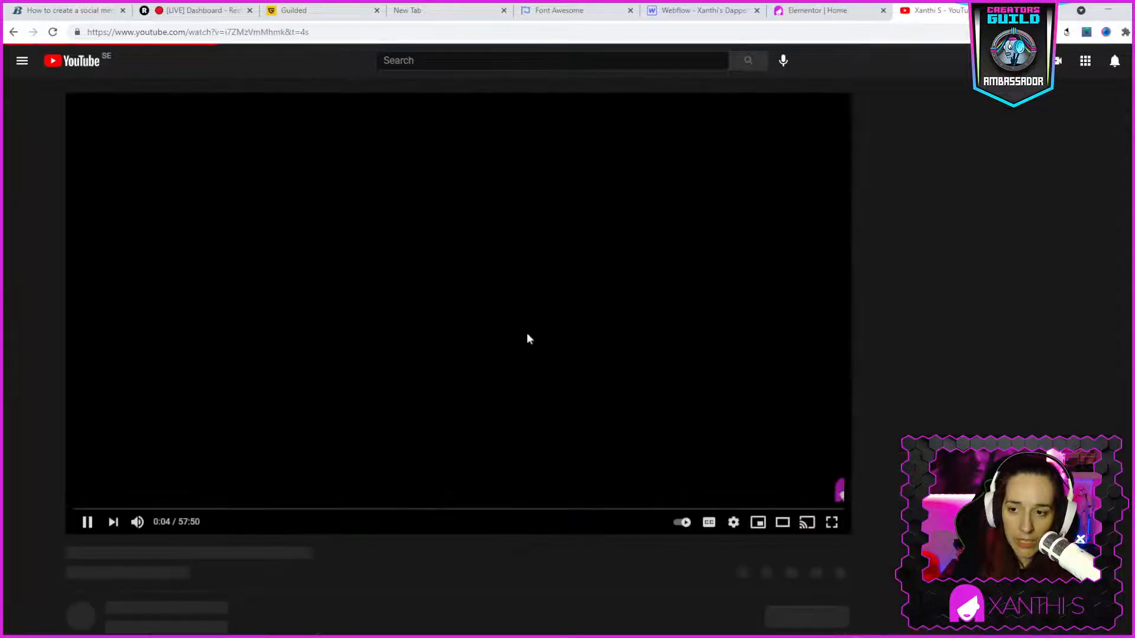
pyautogui.click(82, 522)
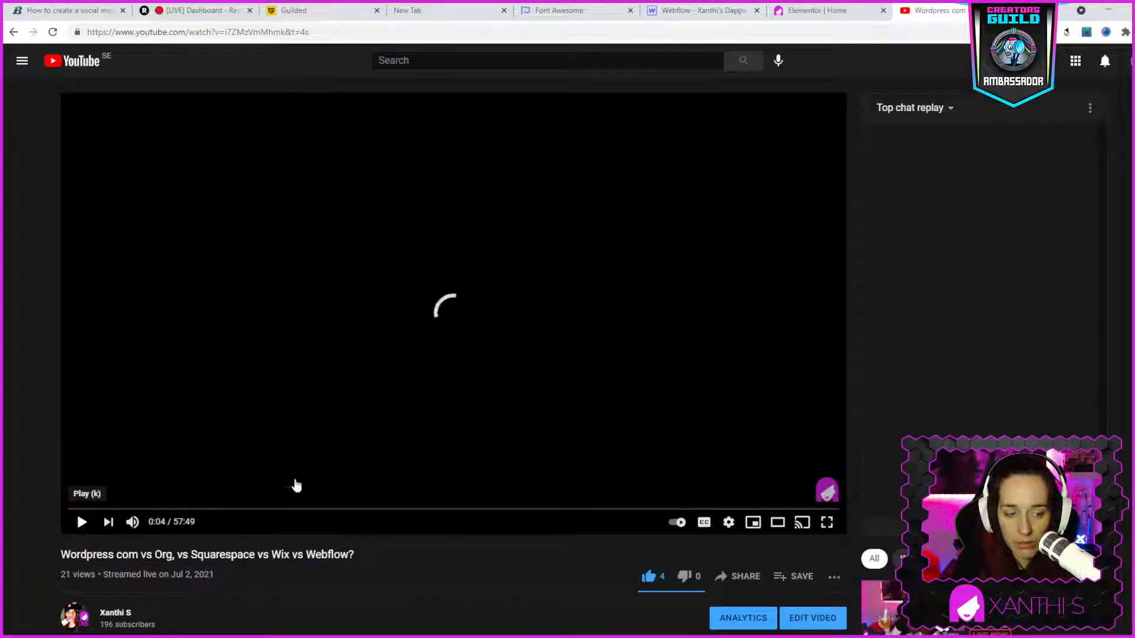
# - Copy the share link of the "Wordpress com vs Org, vs Squarespace vs Wix vs Webflow?" video
pyautogui.scroll(-2, 814, 577)
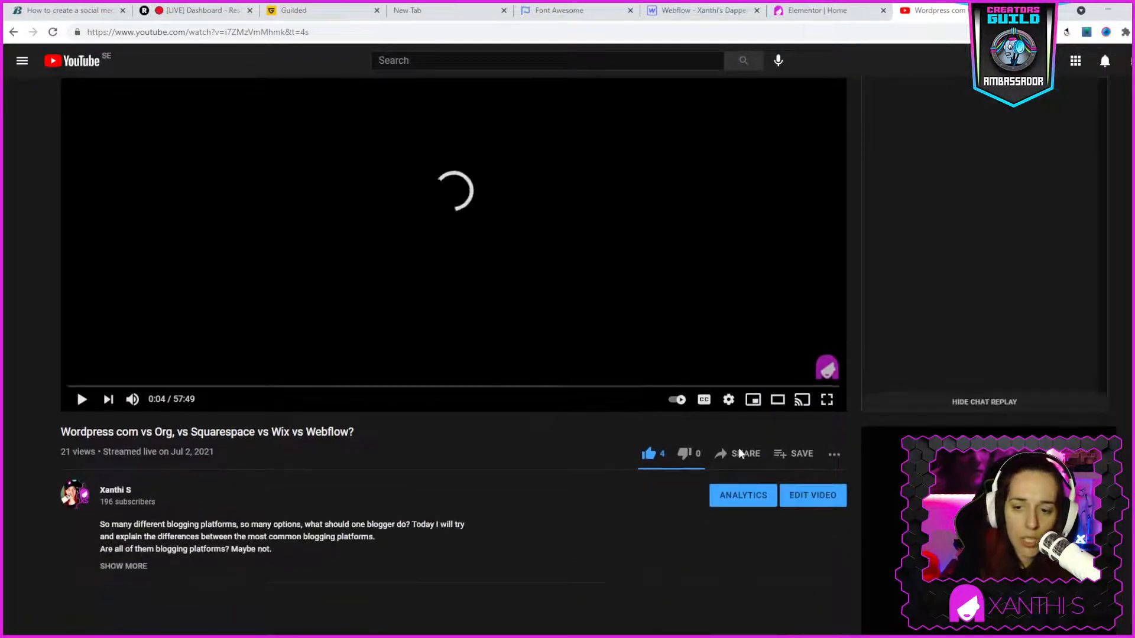
pyautogui.click(737, 454)
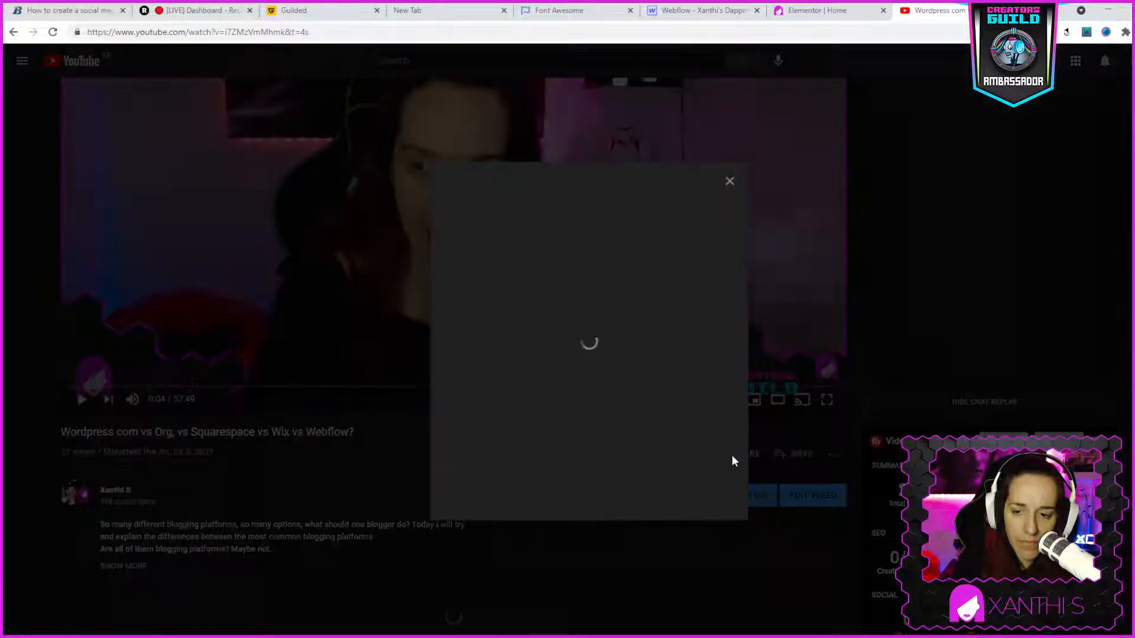
pyautogui.click(707, 370)
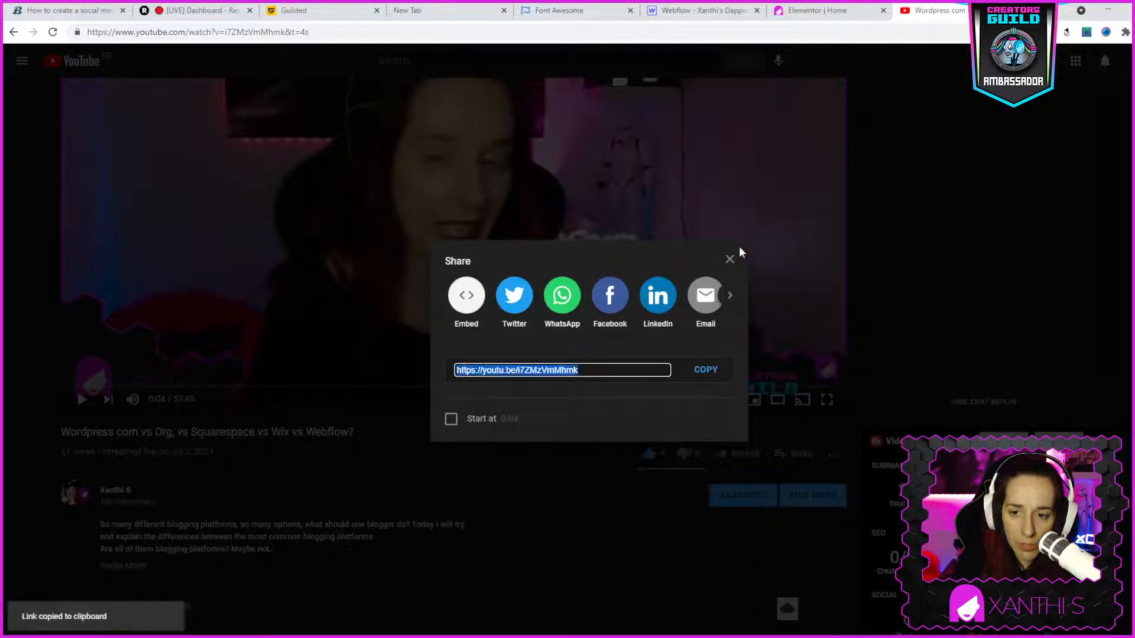
pyautogui.click(730, 260)
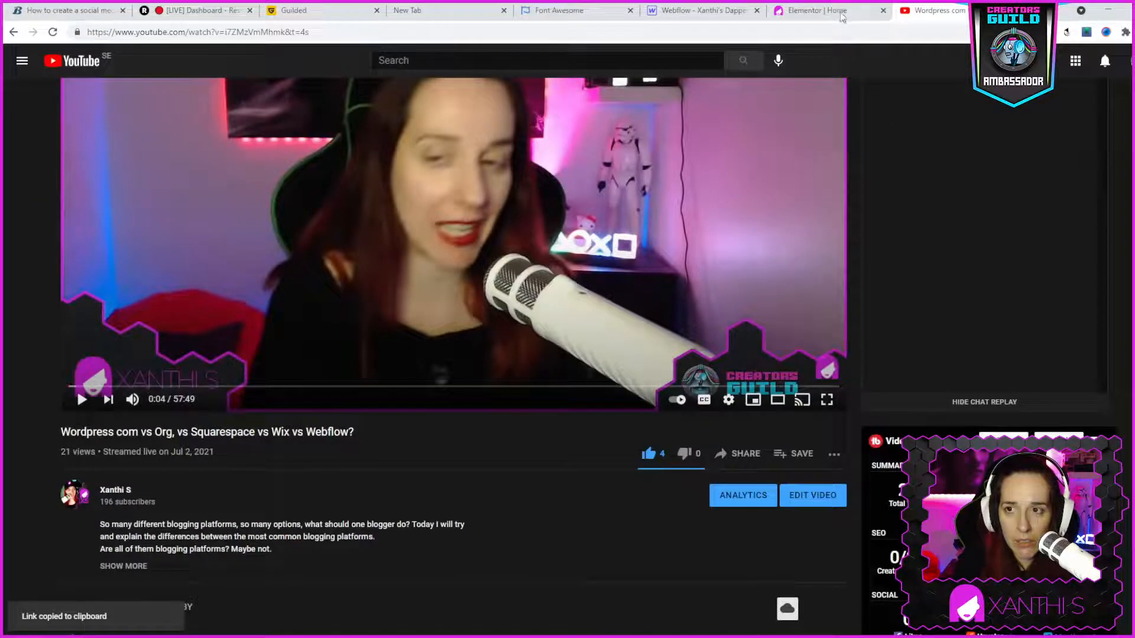
pyautogui.click(686, 11)
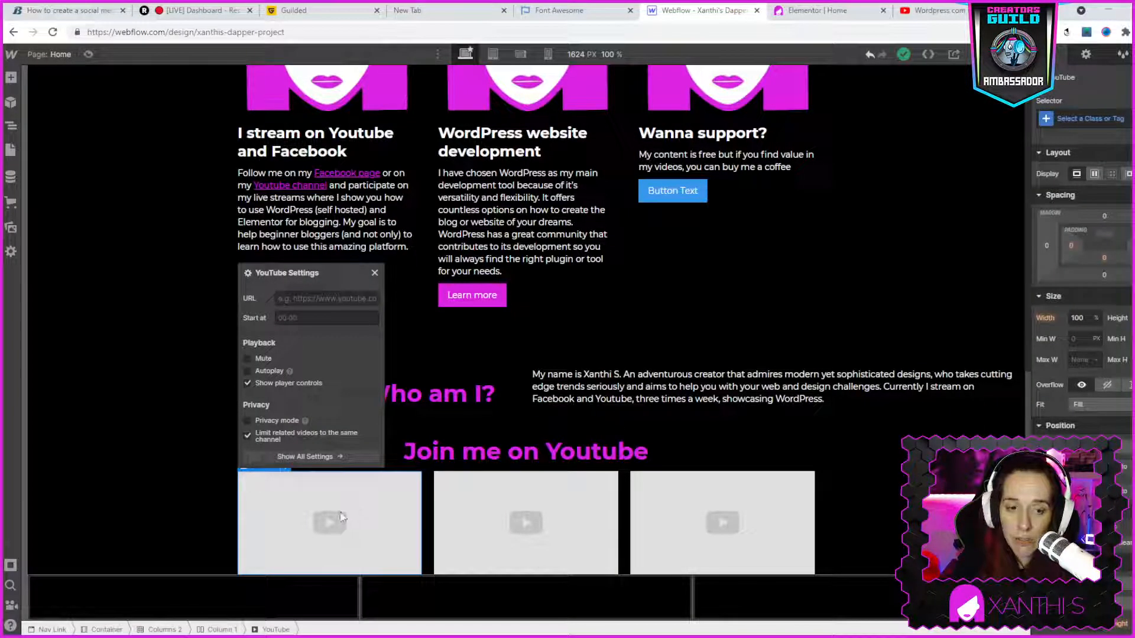
pyautogui.click(304, 298)
pyautogui.hotkey('ctrl', 'v')
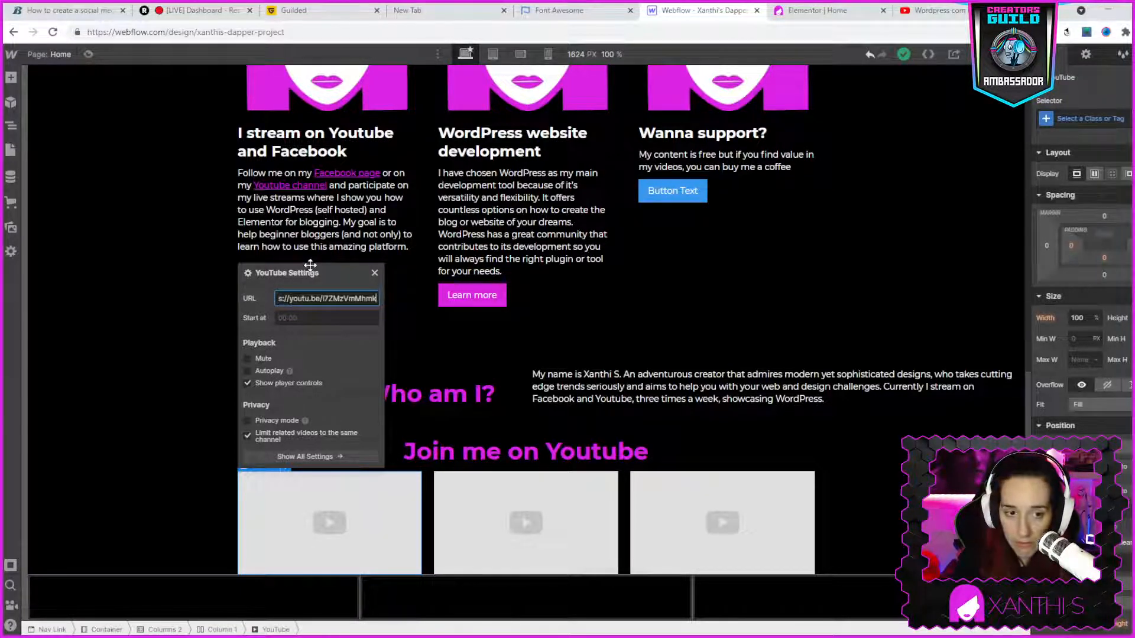
pyautogui.click(374, 272)
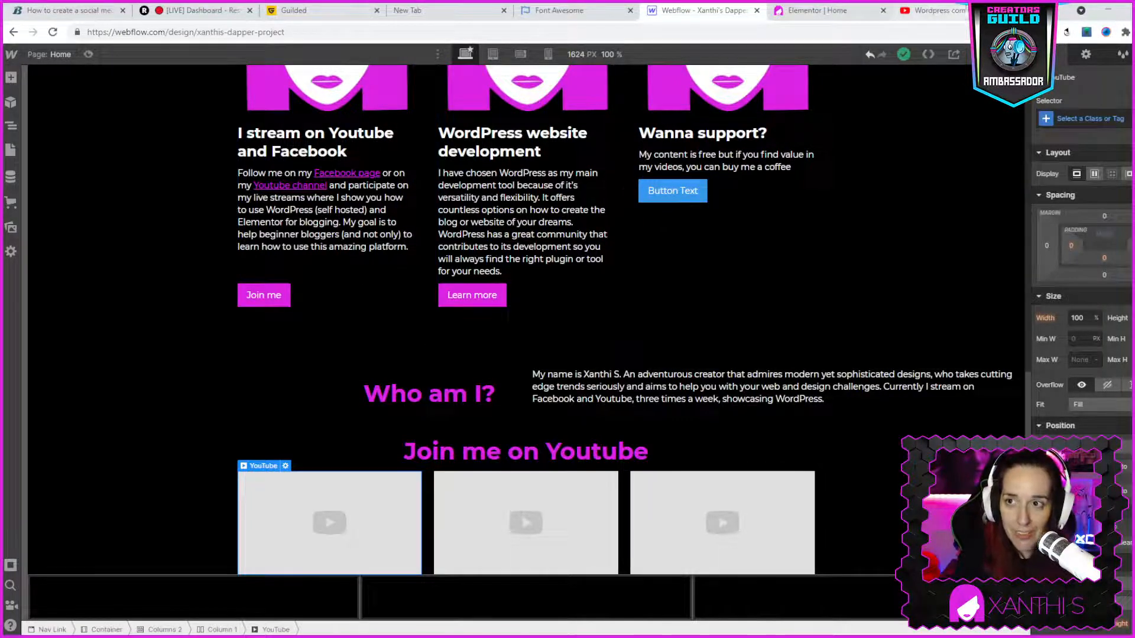
# - Switch back to the YouTube video page and look at its sharing options
pyautogui.click(954, 12)
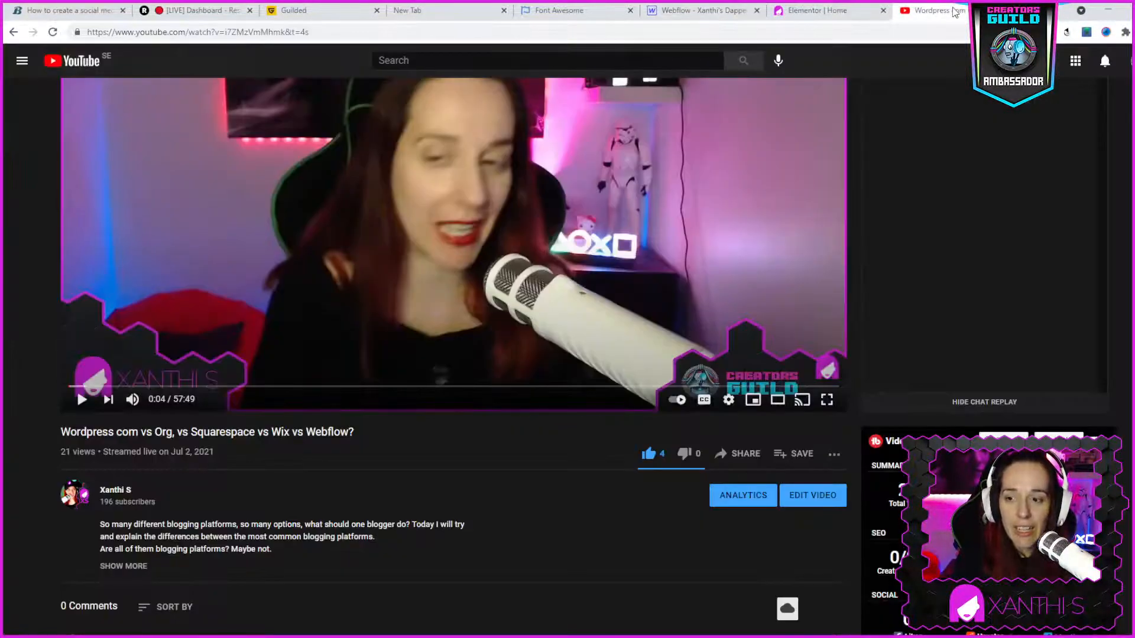
pyautogui.click(742, 454)
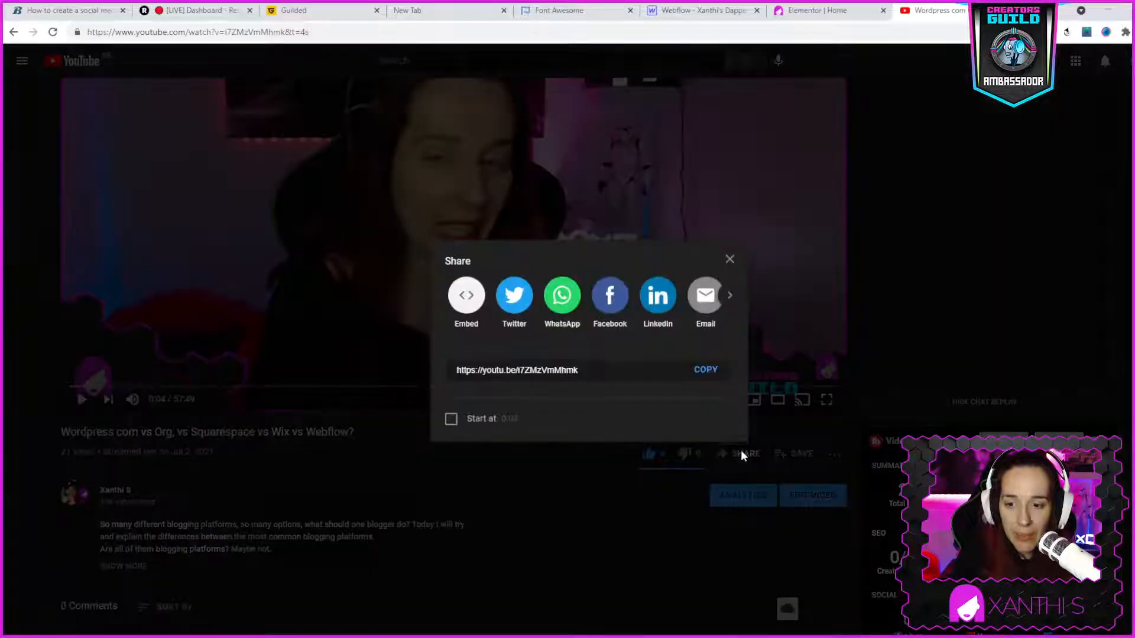
pyautogui.click(729, 259)
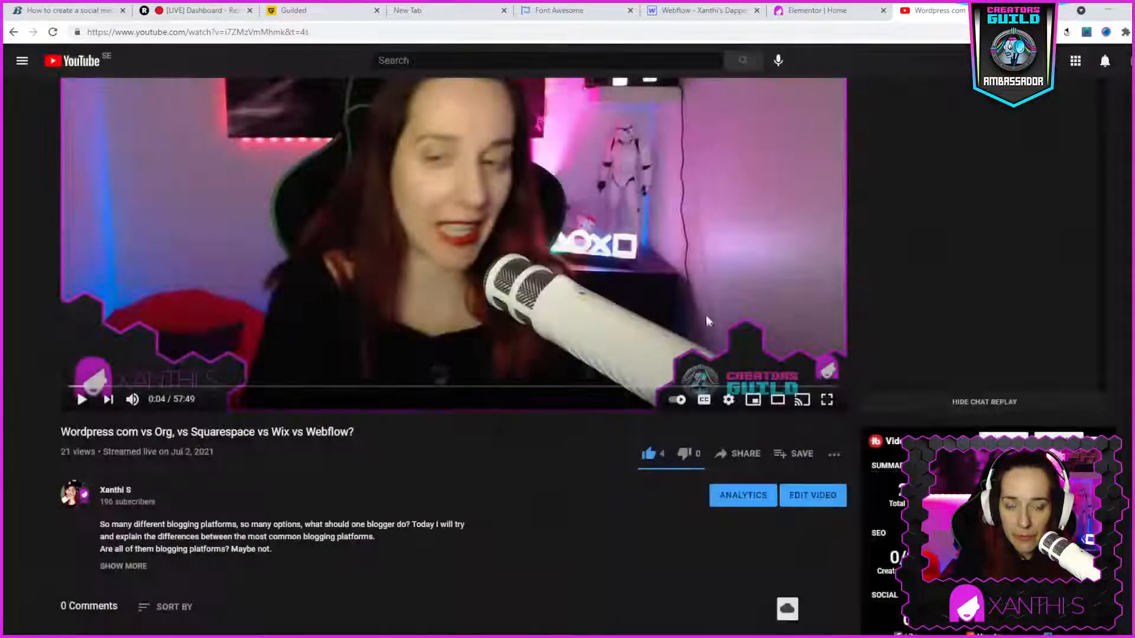
pyautogui.scroll(-3, 531, 495)
pyautogui.scroll(5, 528, 480)
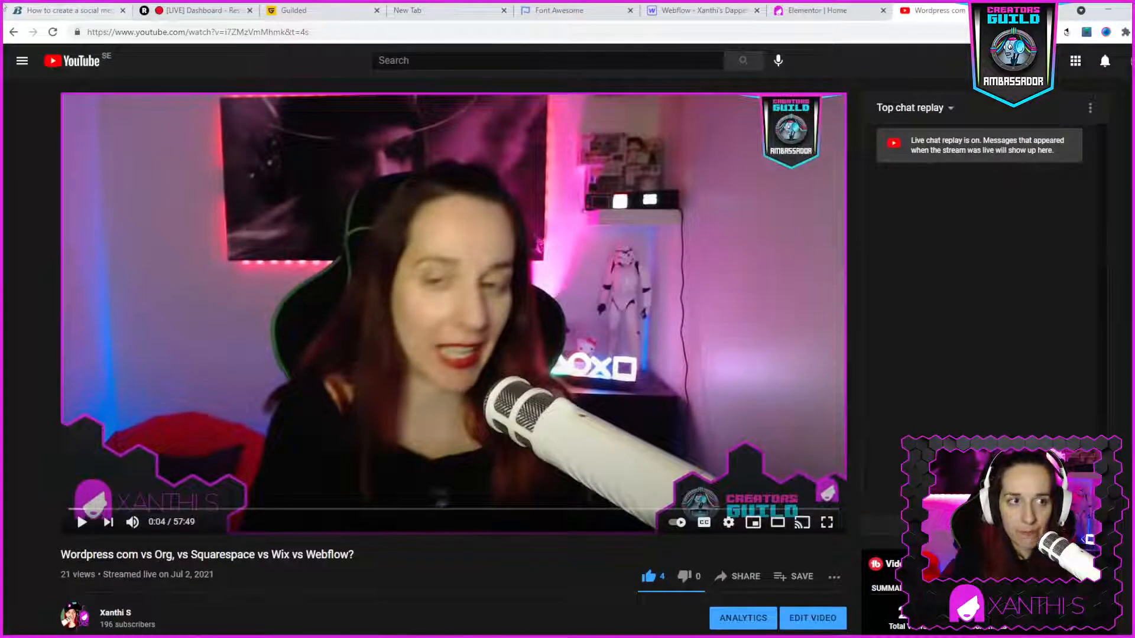
# - Return to the YouTube channel page and look through its uploads, popular and Wordpress videos for another one to embed
pyautogui.click(13, 32)
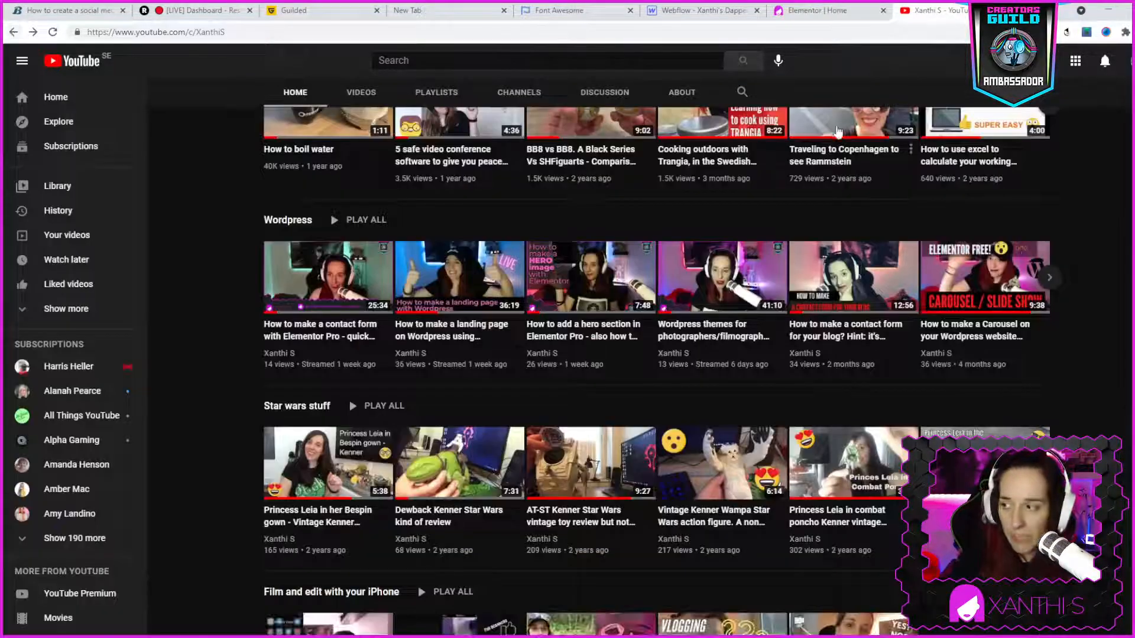
pyautogui.scroll(-3, 838, 142)
pyautogui.scroll(6, 897, 399)
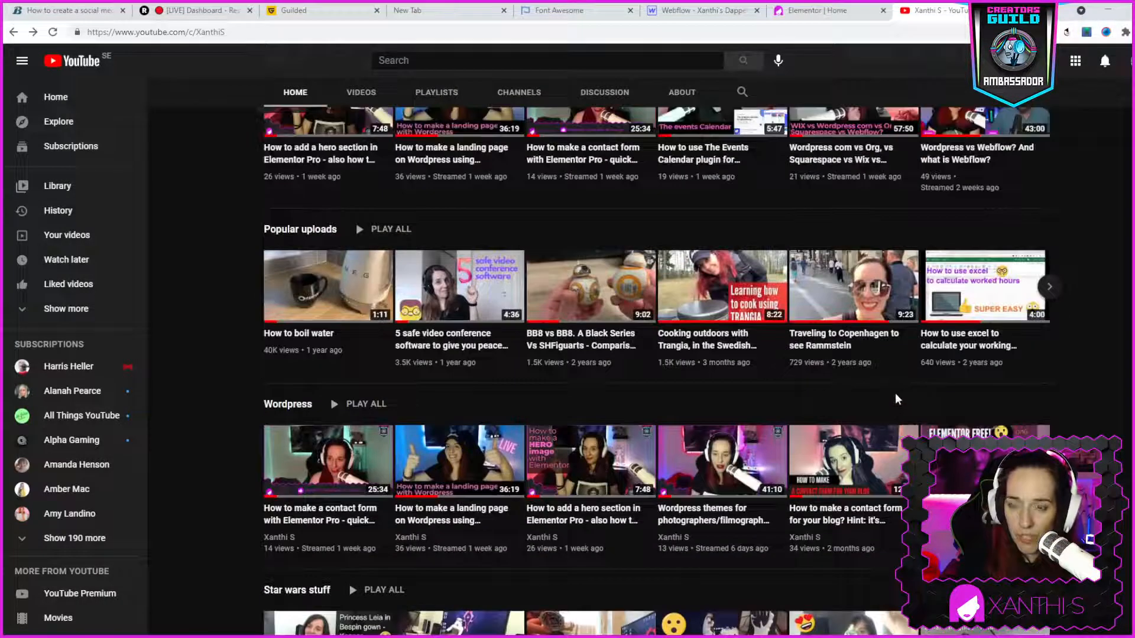
pyautogui.scroll(3, 898, 399)
pyautogui.scroll(-5, 828, 502)
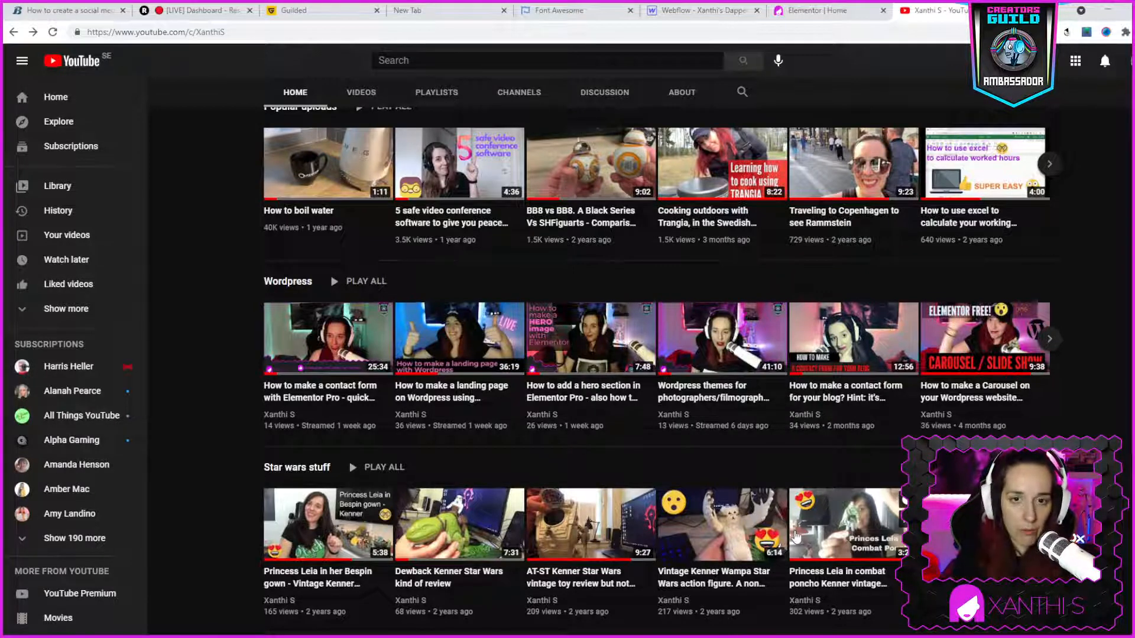
pyautogui.scroll(2, 795, 536)
pyautogui.moveTo(795, 536)
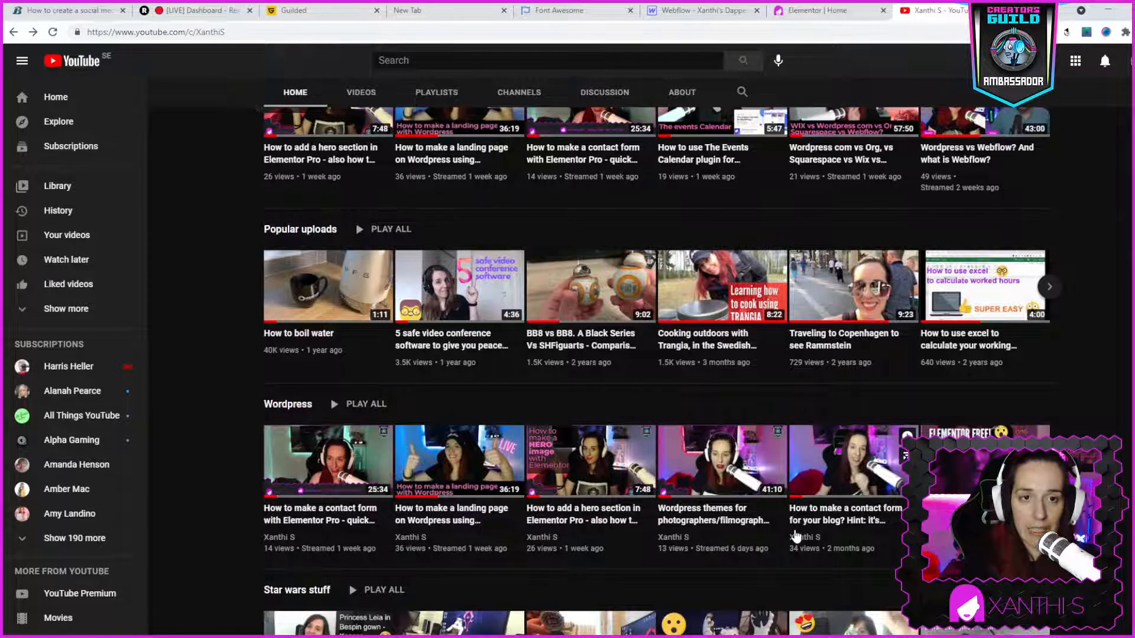
pyautogui.scroll(3, 795, 536)
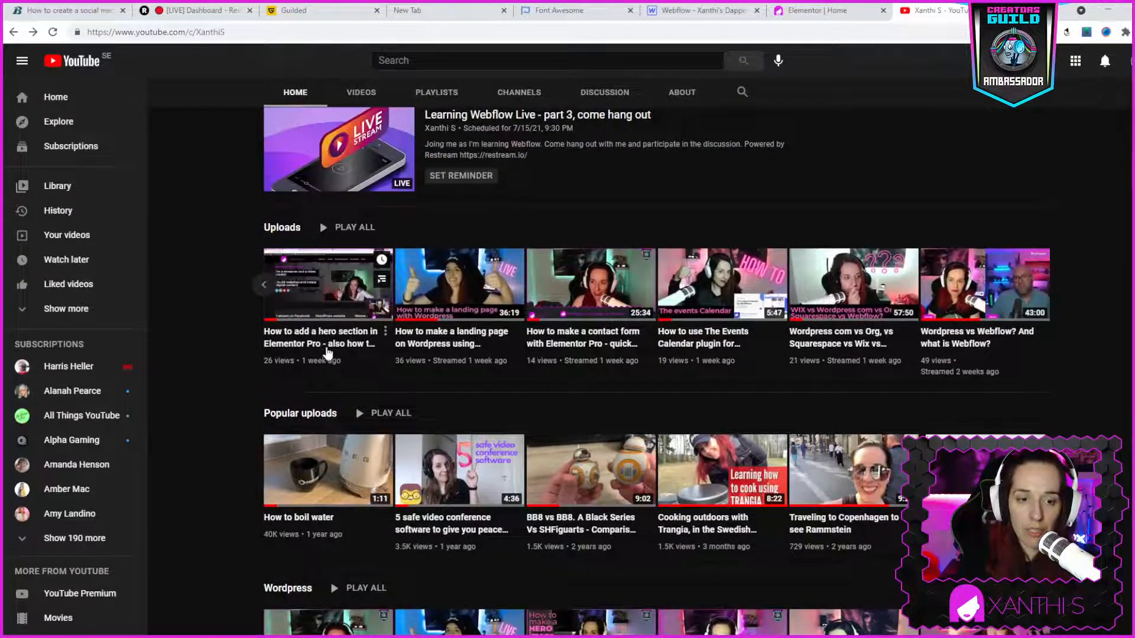
pyautogui.moveTo(330, 360)
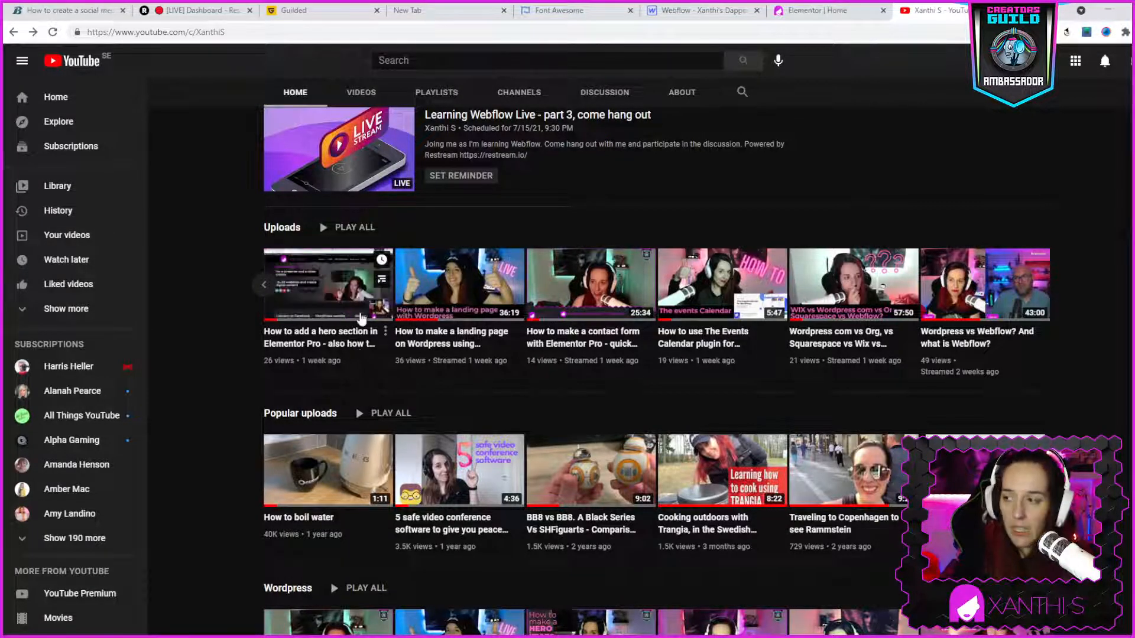
pyautogui.scroll(8, 727, 334)
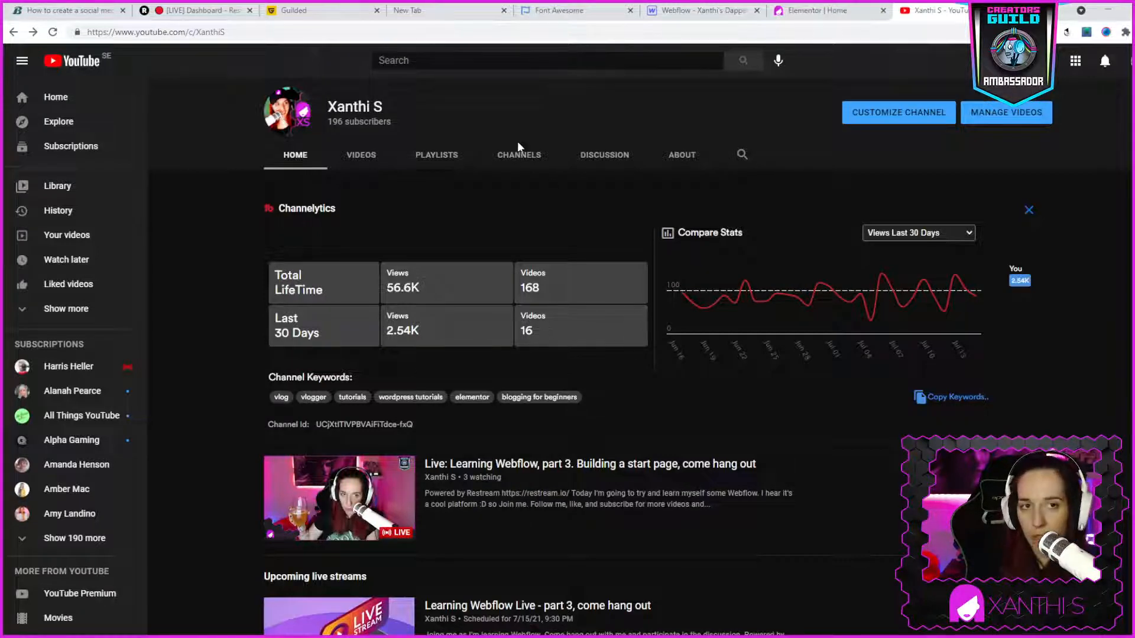
# - Check the stream's destinations on the Restream dashboard and close the Font Awesome page
pyautogui.click(180, 10)
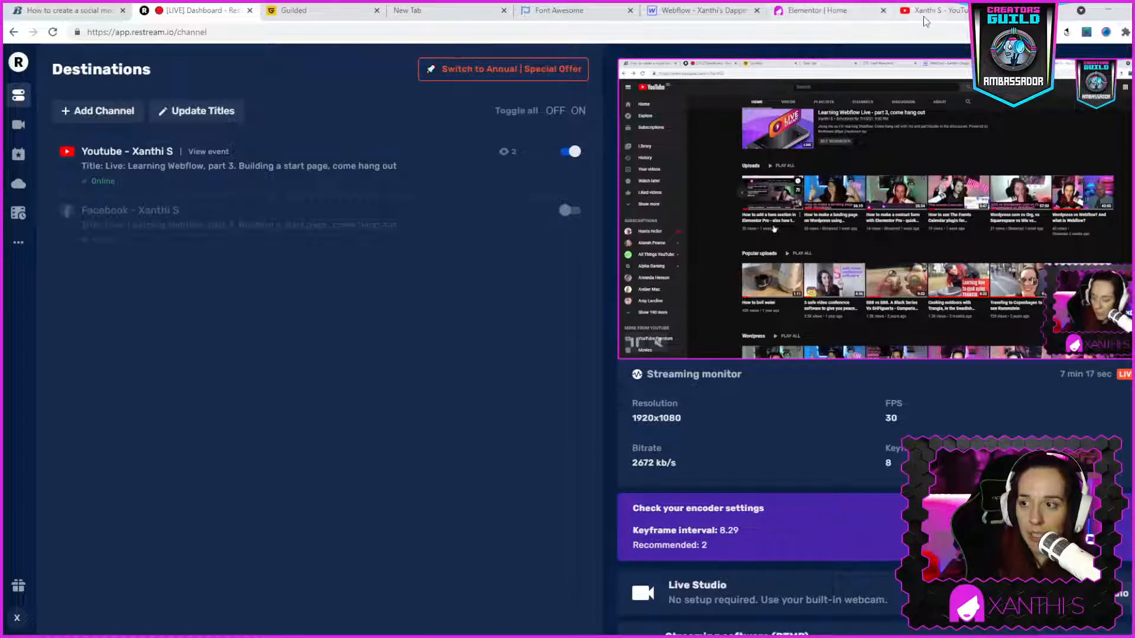
pyautogui.click(597, 11)
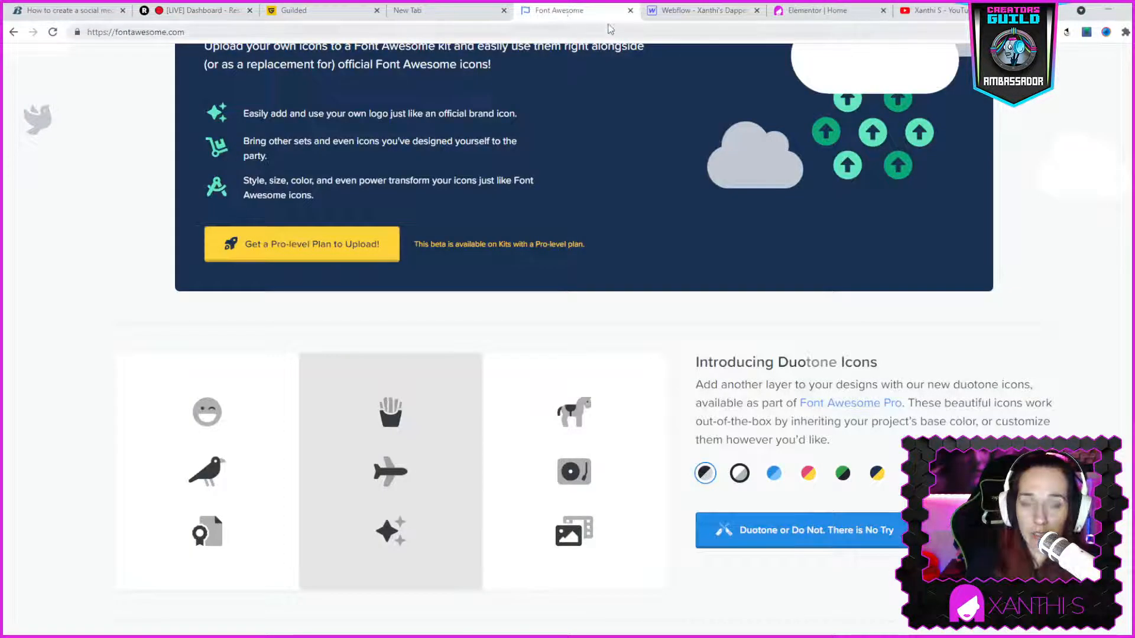
pyautogui.click(630, 10)
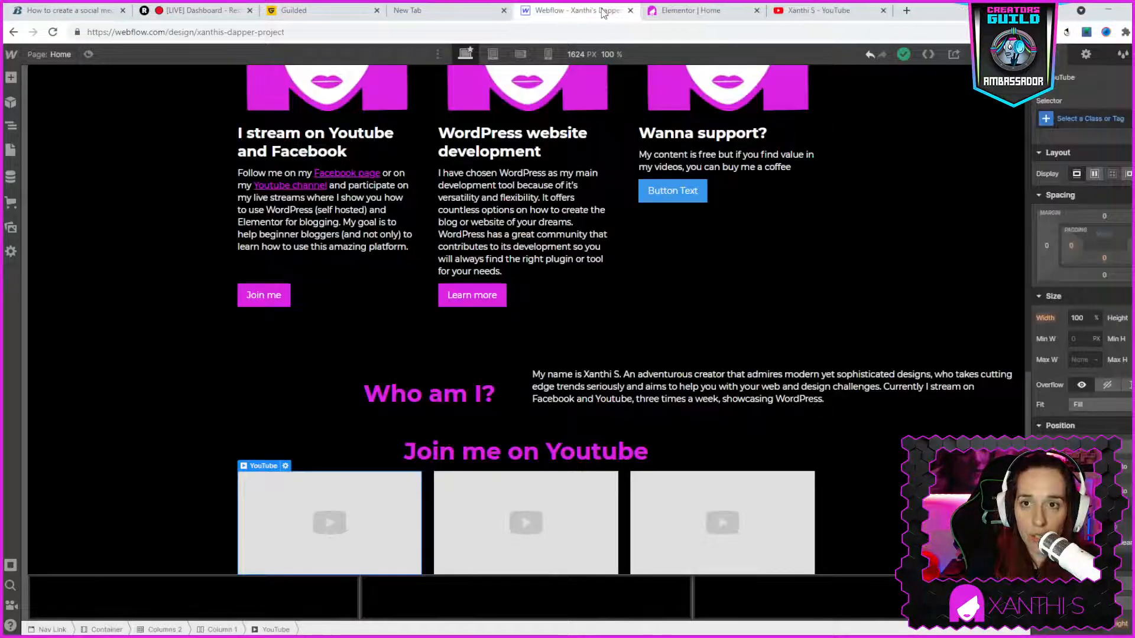
# - Switch to the live site's Elementor editor and select the full HTML code of the Buy Me A Coffee button under "Wanna support?"
pyautogui.click(716, 11)
pyautogui.scroll(-5, 650, 355)
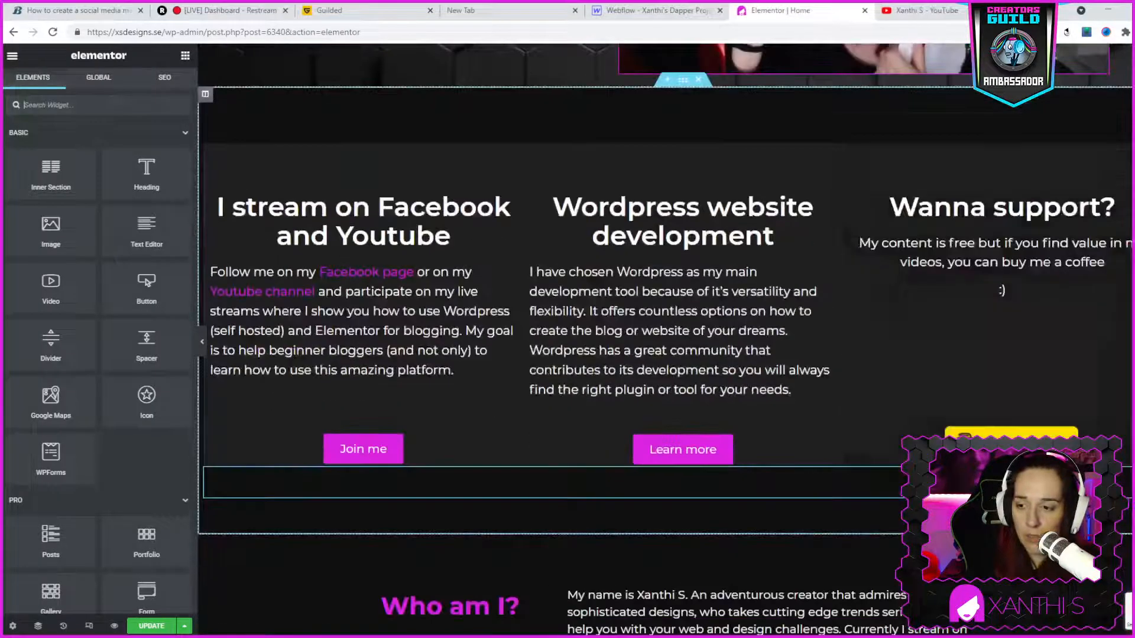
pyautogui.click(1058, 434)
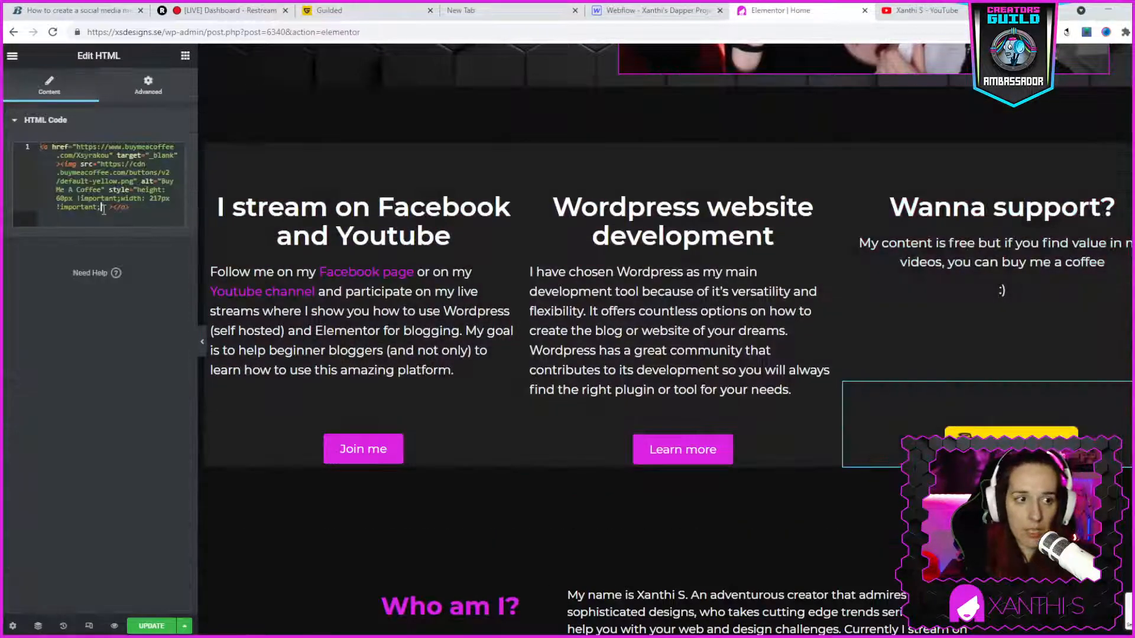
pyautogui.write('"')
pyautogui.press('End')
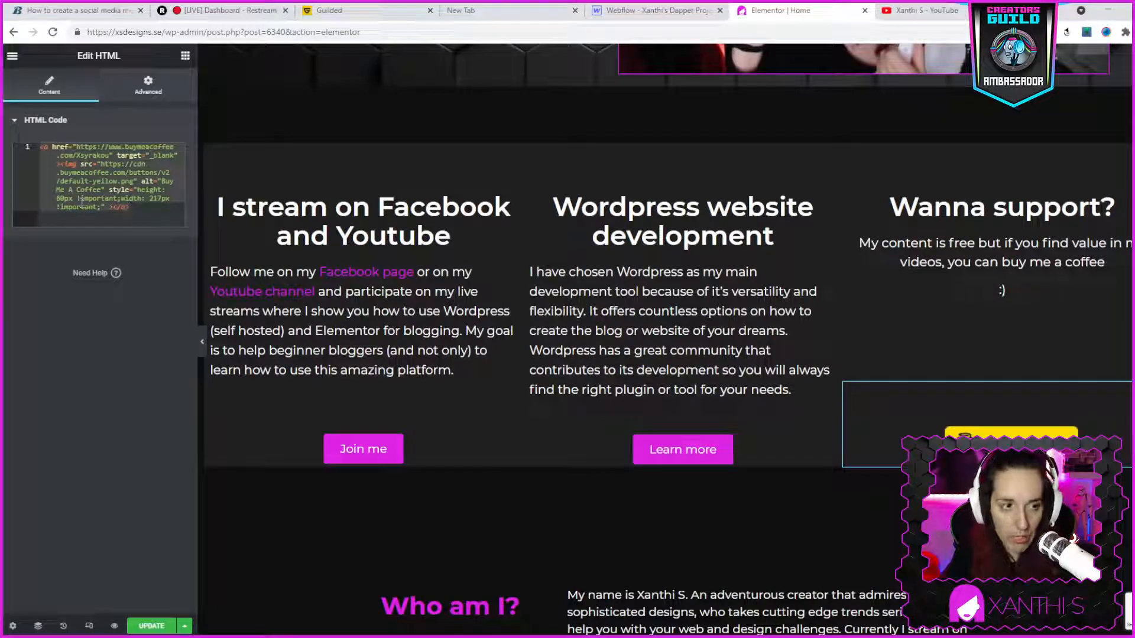
# - Switch to the Webflow designer and try to add an Embed component for the coffee button under "Wanna support?"
pyautogui.click(651, 11)
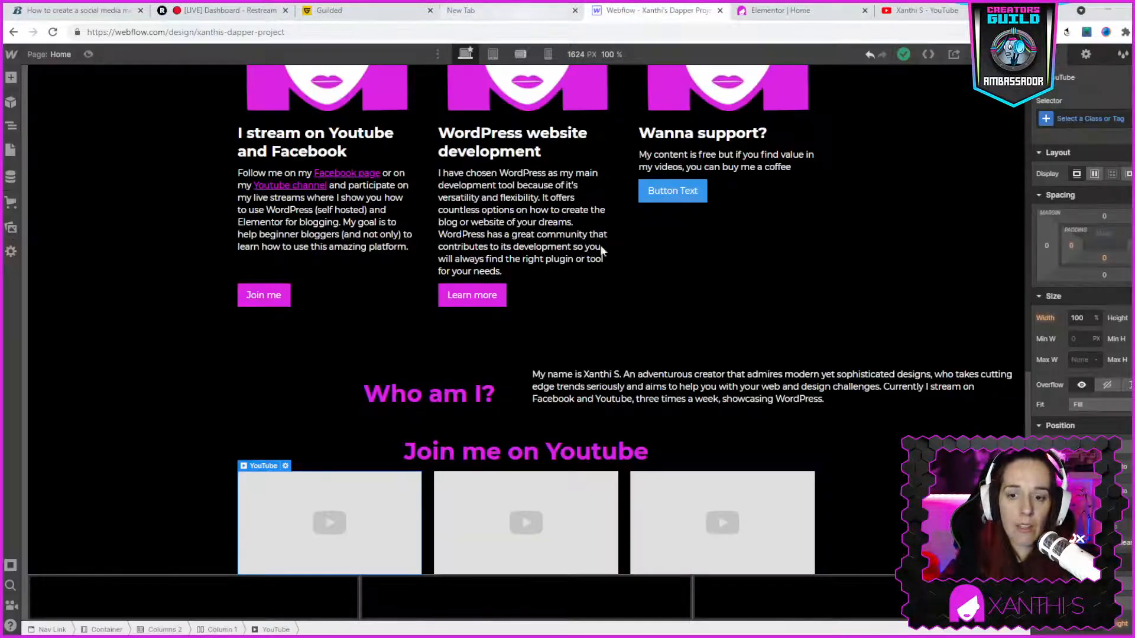
pyautogui.click(687, 187)
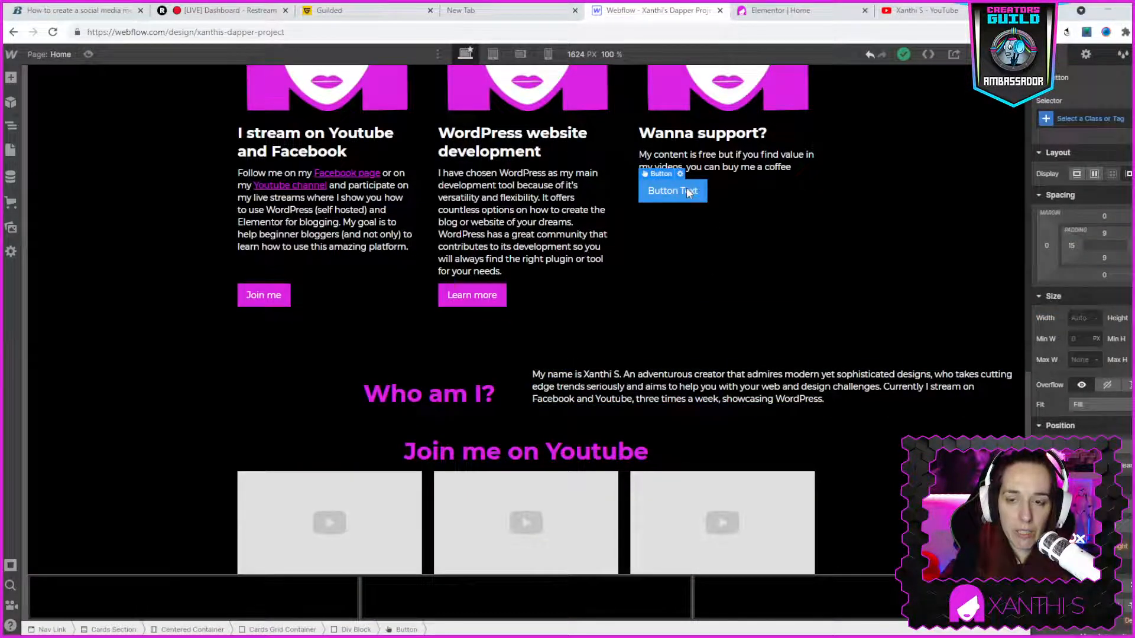
pyautogui.doubleClick(685, 189)
pyautogui.click(12, 78)
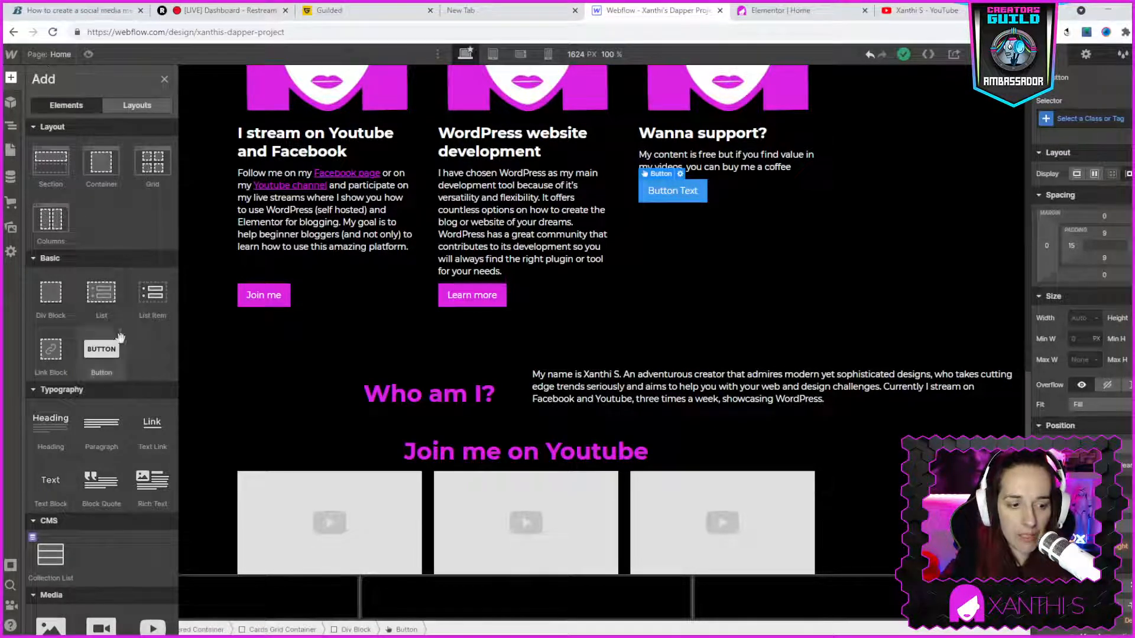
pyautogui.scroll(-5, 121, 338)
pyautogui.scroll(-4, 120, 338)
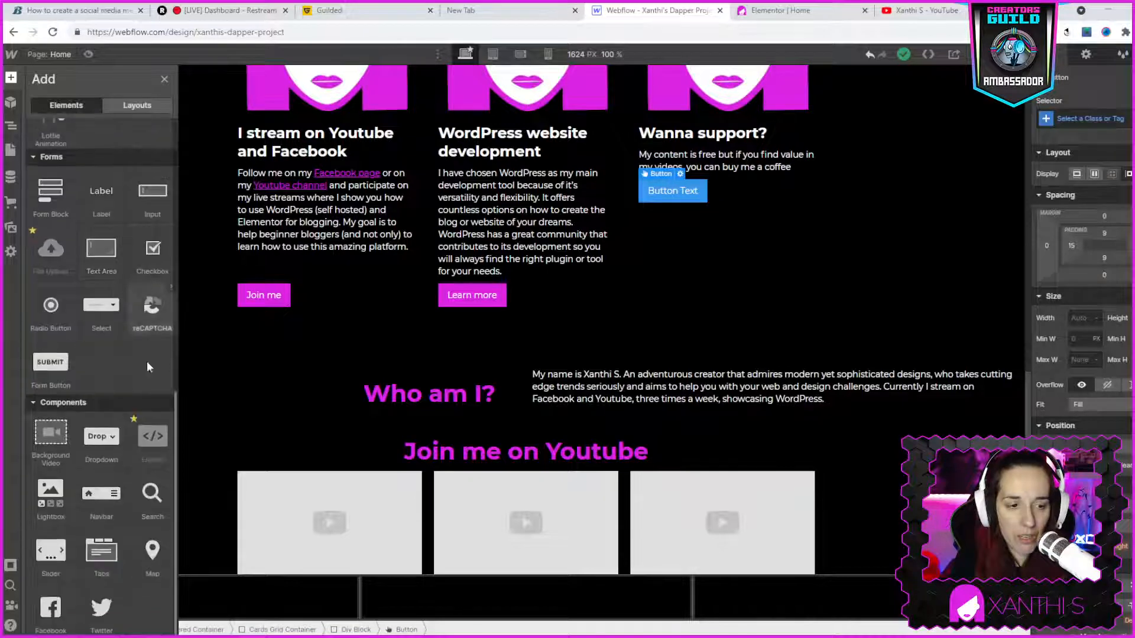
pyautogui.click(136, 420)
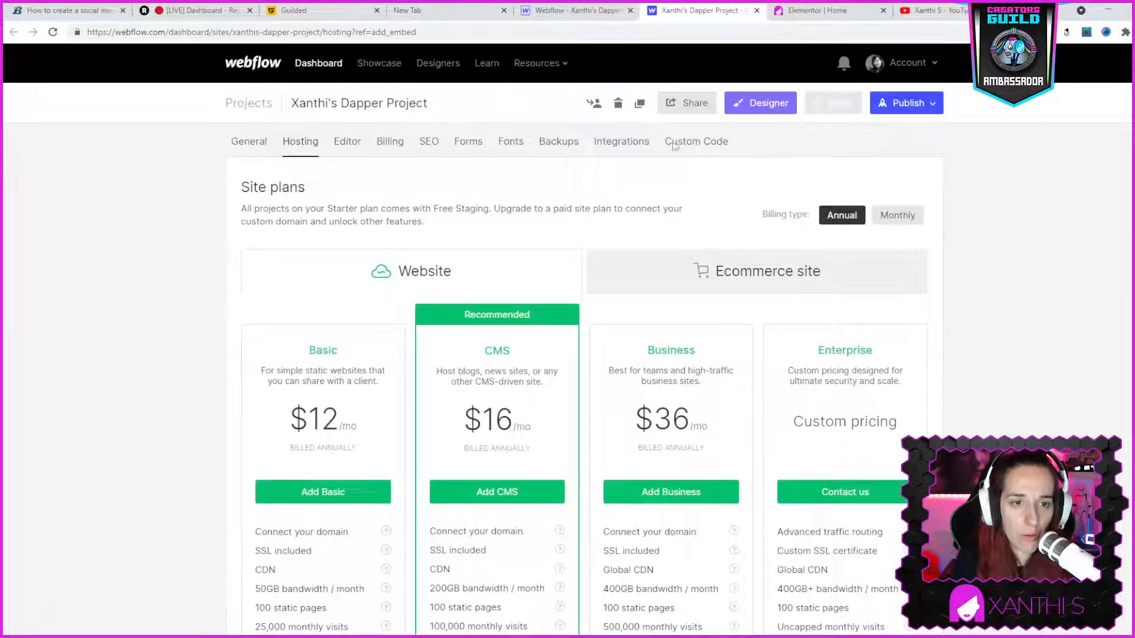
pyautogui.click(570, 10)
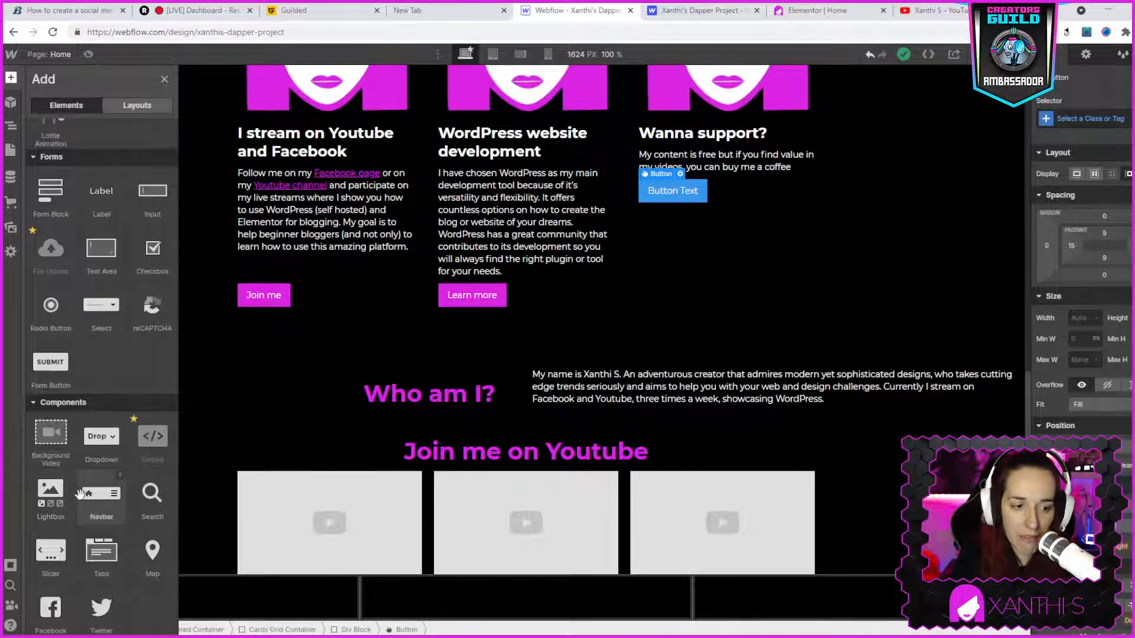
# - Change the text of the button under "Wanna support?" to "Buy me a coffee"
pyautogui.doubleClick(675, 194)
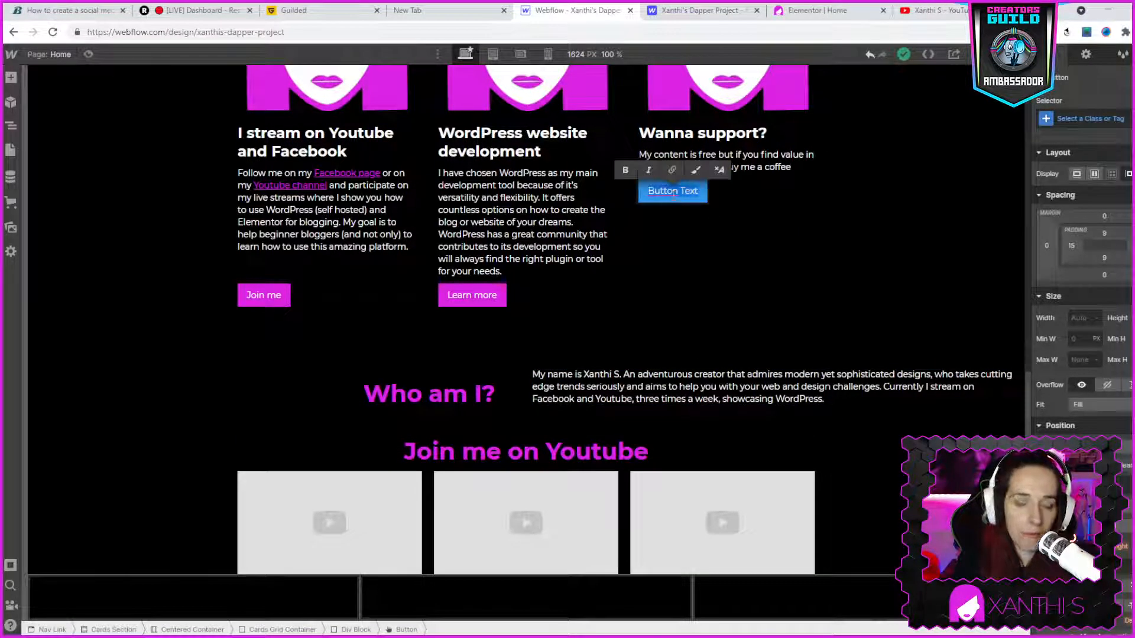
pyautogui.hotkey('ctrl', 'a')
pyautogui.press('BackSpace')
pyautogui.write('B')
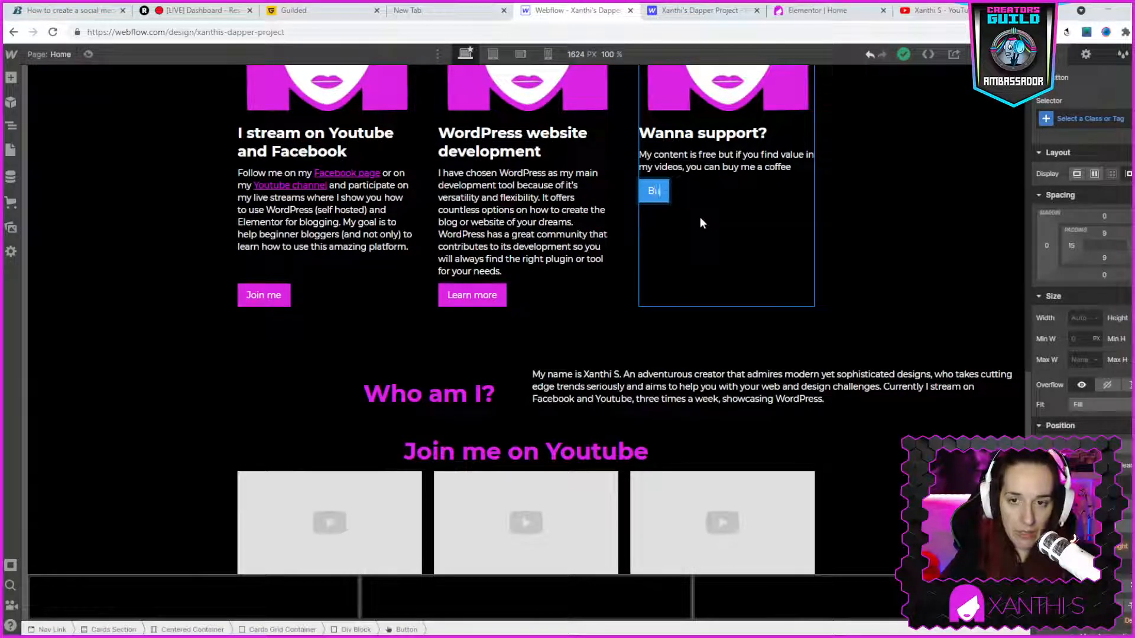
pyautogui.write('uy me a c')
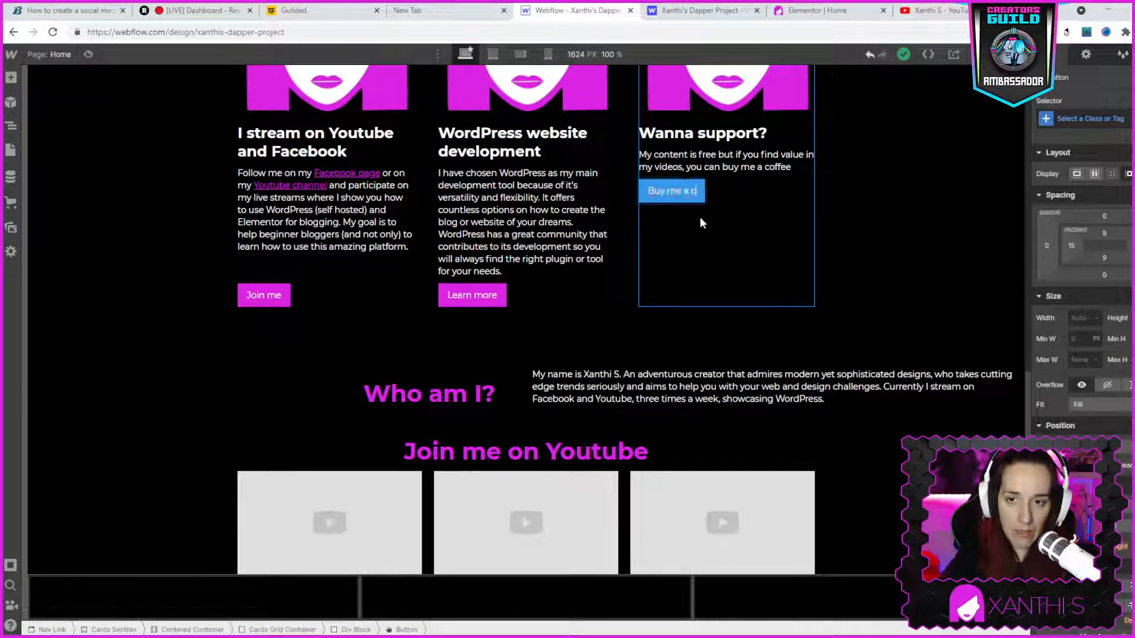
pyautogui.write('offee')
pyautogui.press('Escape')
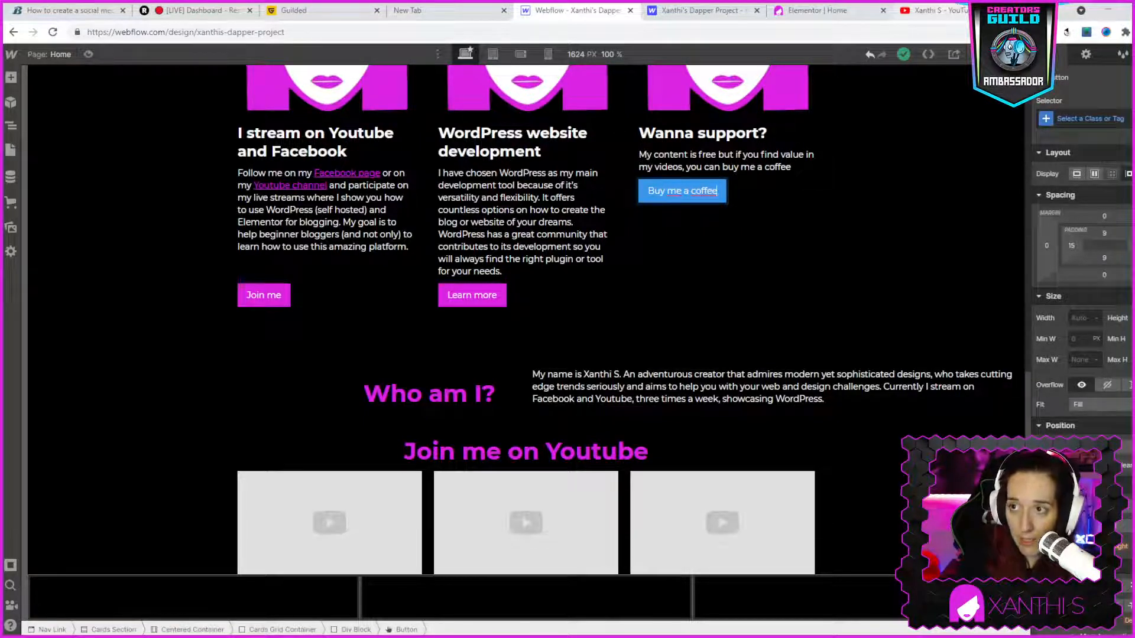
# - Open the creator's personal page on buymeacoffee.com in a new browser tab and copy its address
pyautogui.hotkey('ctrl', 't')
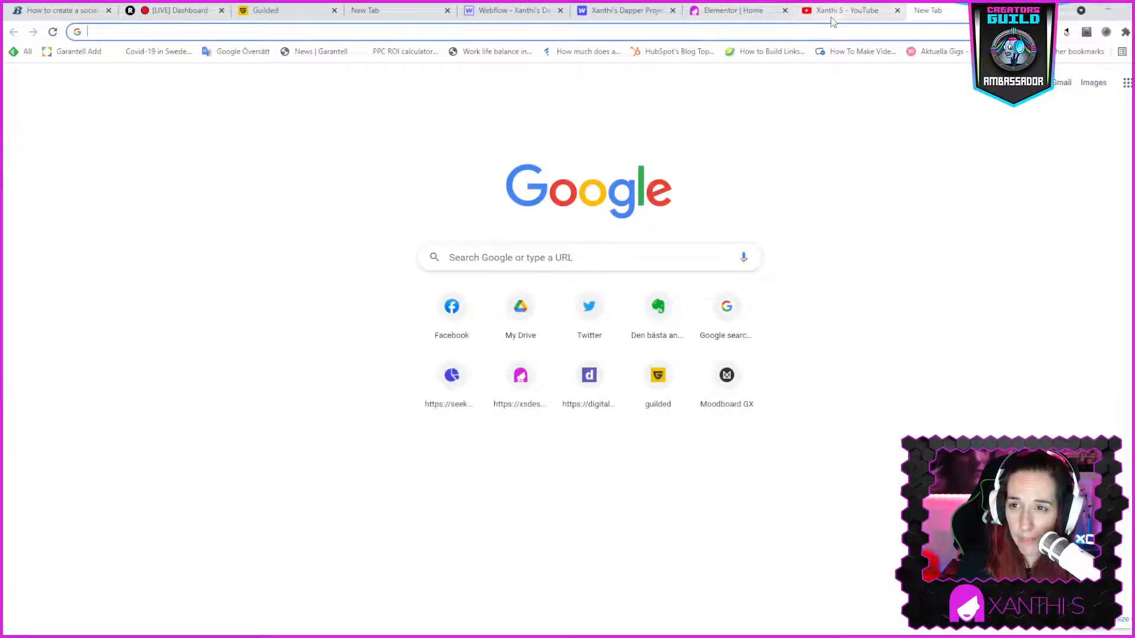
pyautogui.click(831, 14)
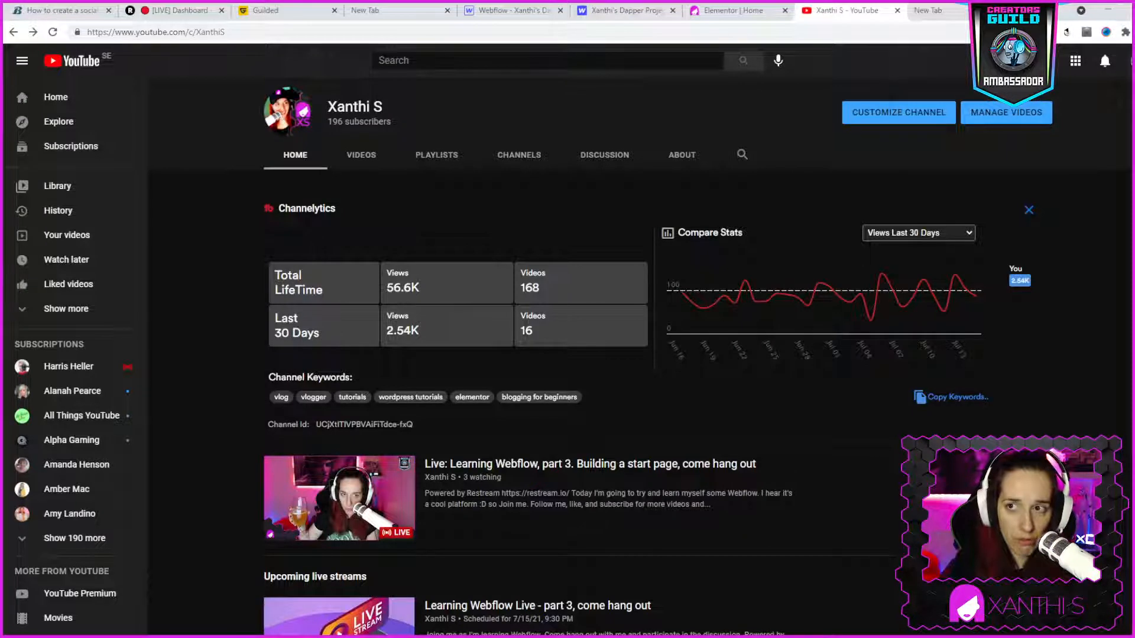
pyautogui.click(966, 13)
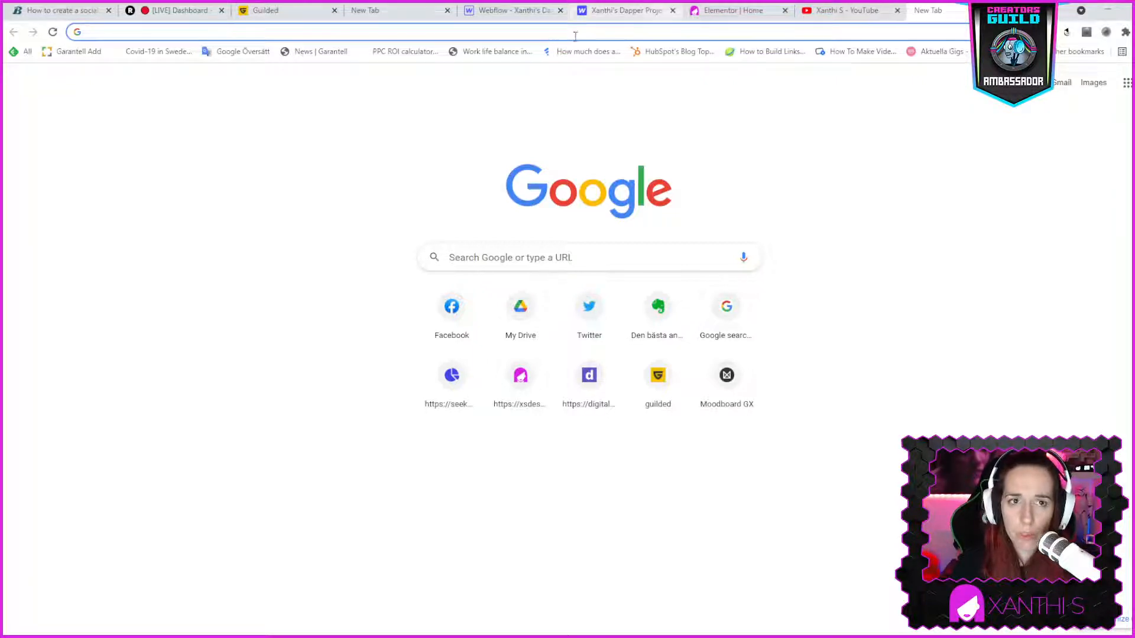
pyautogui.write('buy')
pyautogui.press('Return')
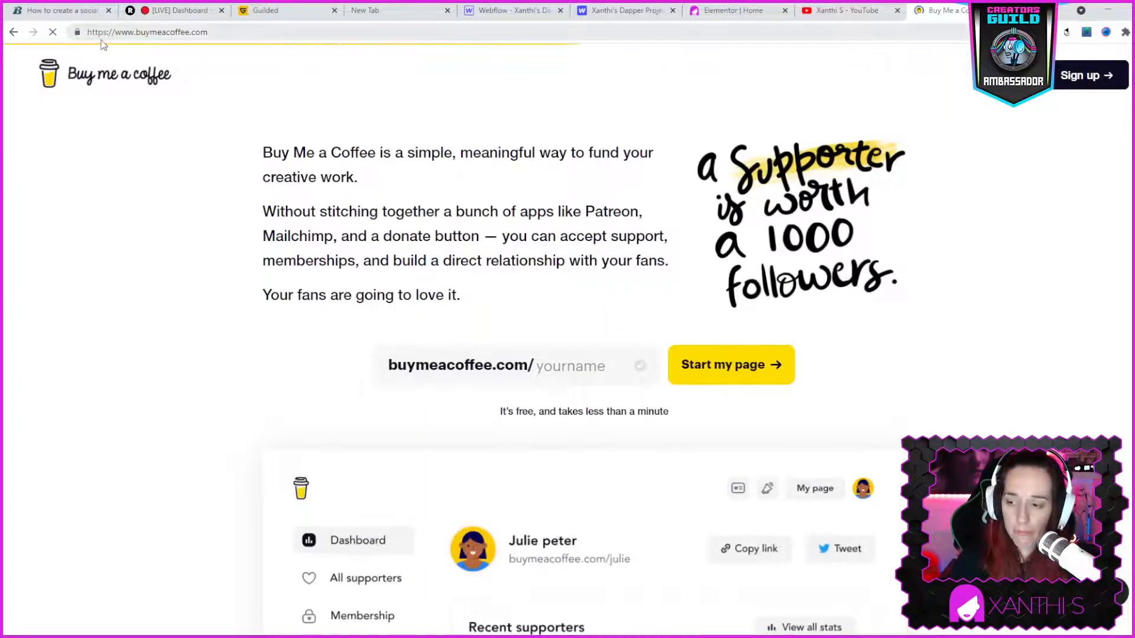
pyautogui.click(127, 33)
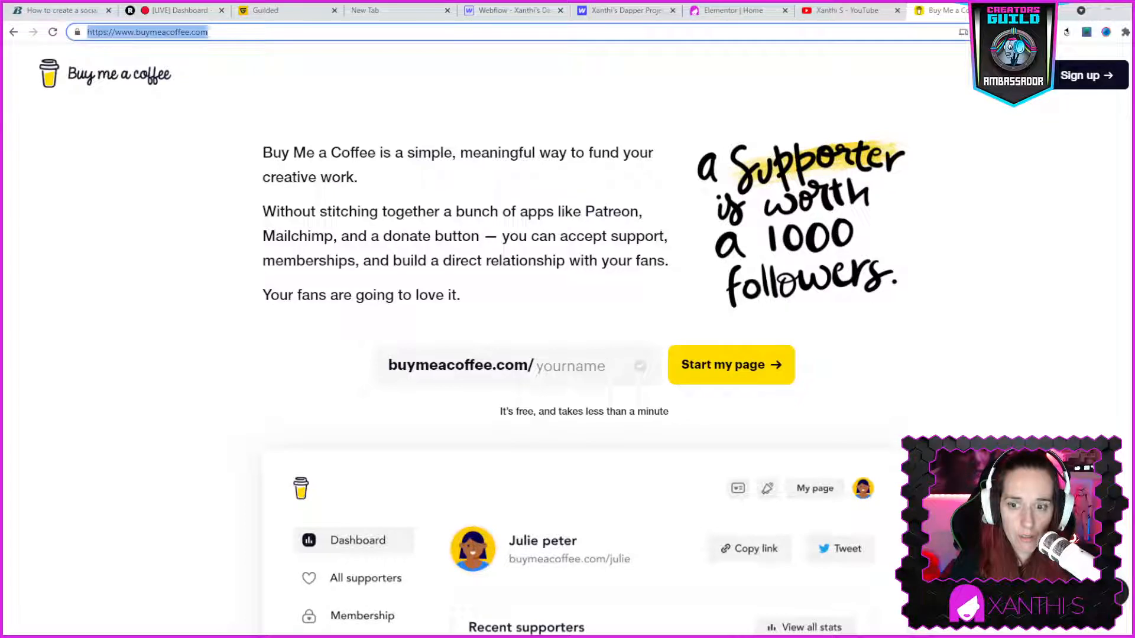
pyautogui.click(253, 30)
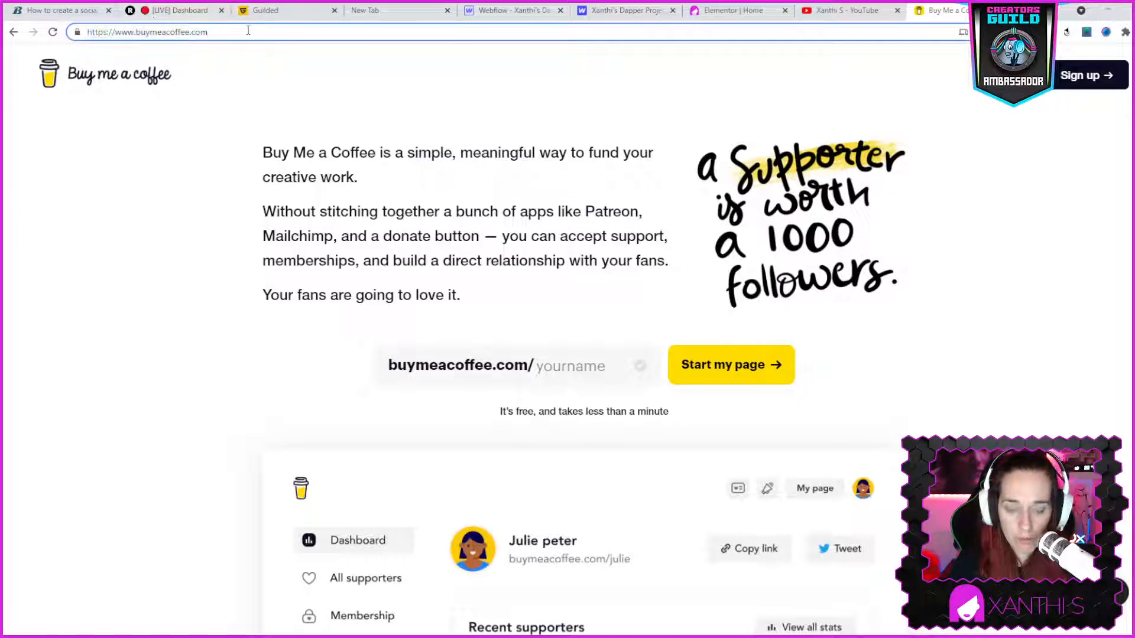
pyautogui.write('/xsyrakou')
pyautogui.press('Return')
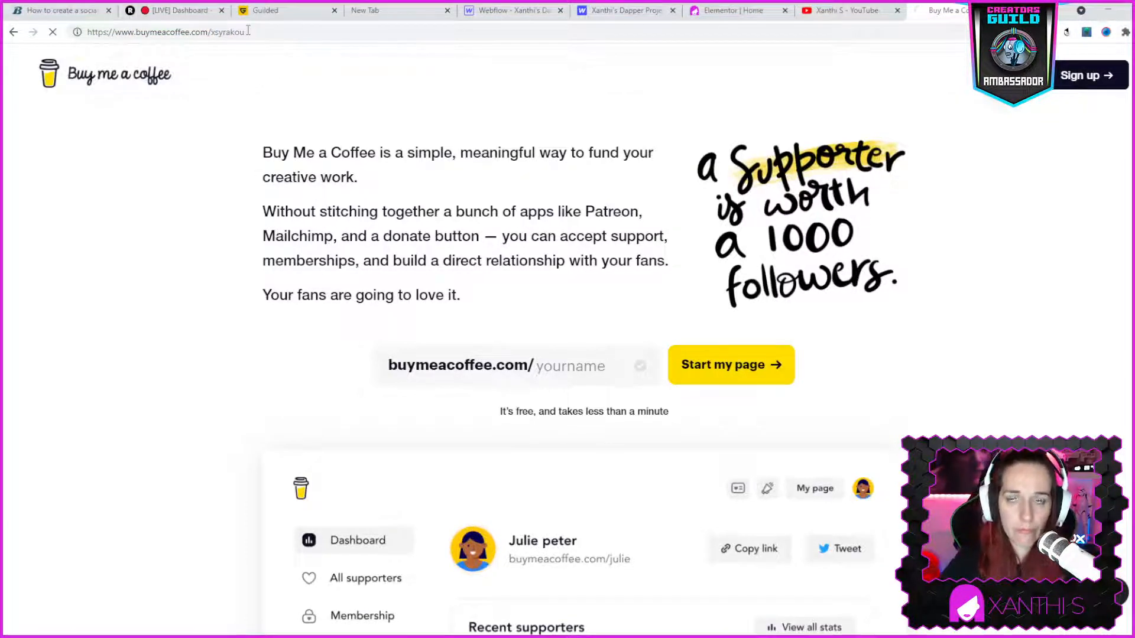
pyautogui.click(248, 31)
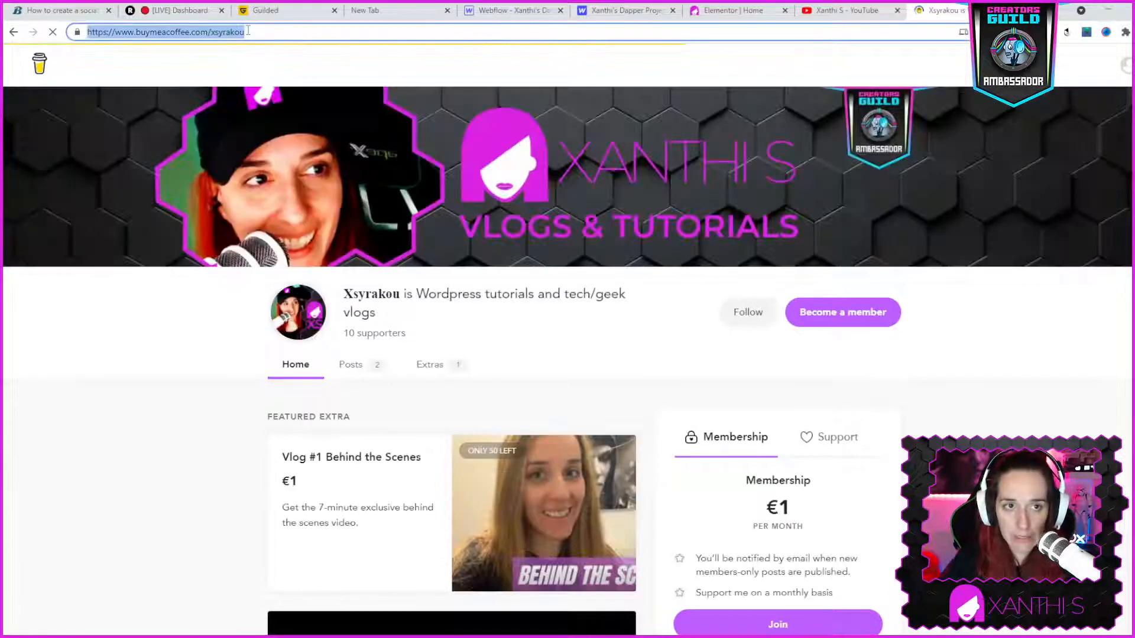
# - Return to the Webflow designer and set the "Buy me a coffee" button's link URL to the copied page address
pyautogui.click(819, 13)
pyautogui.click(732, 11)
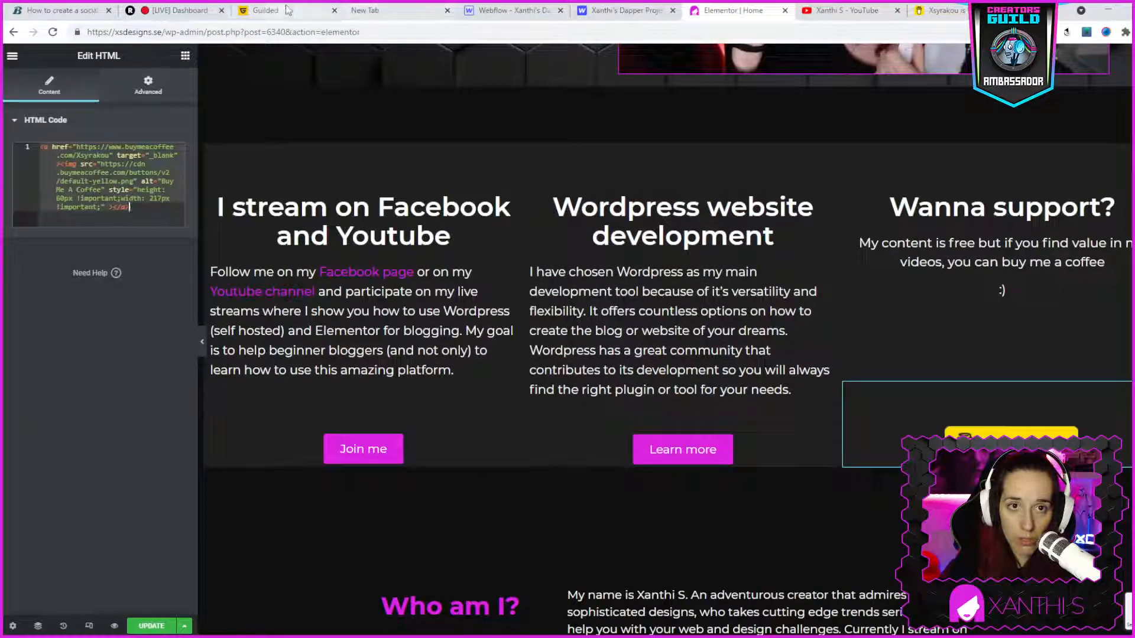
pyautogui.click(509, 10)
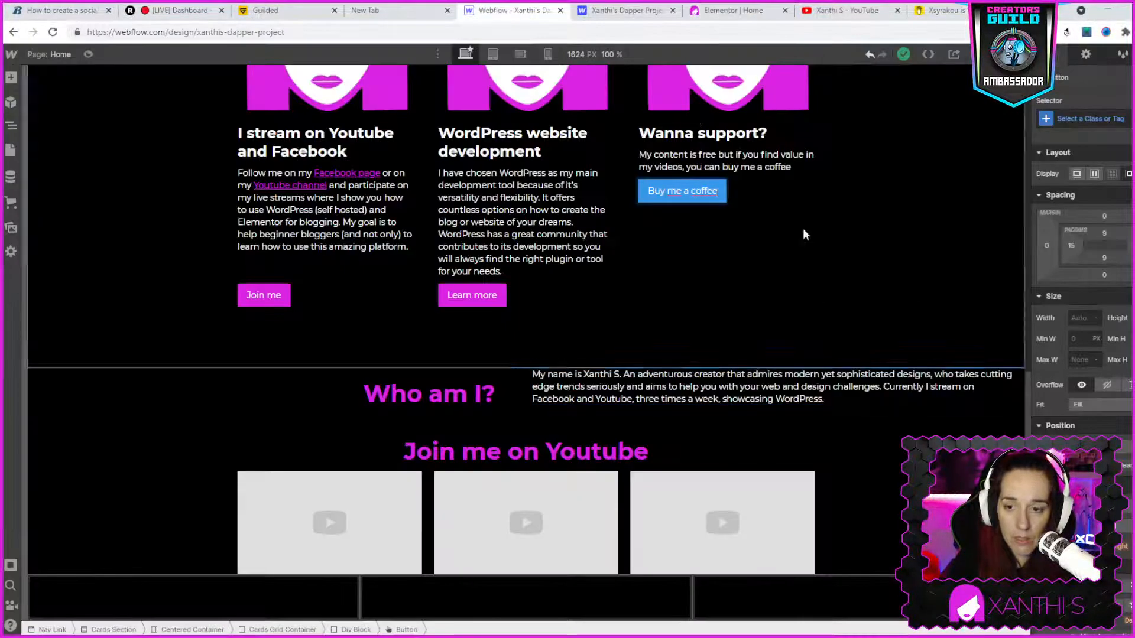
pyautogui.tripleClick(675, 195)
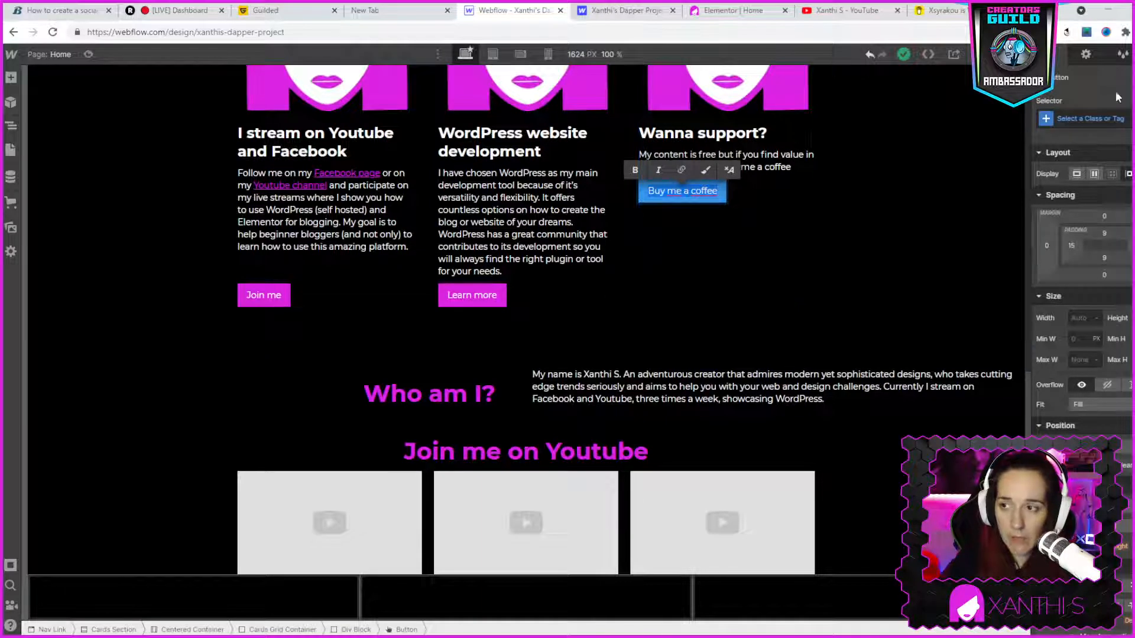
pyautogui.click(1077, 58)
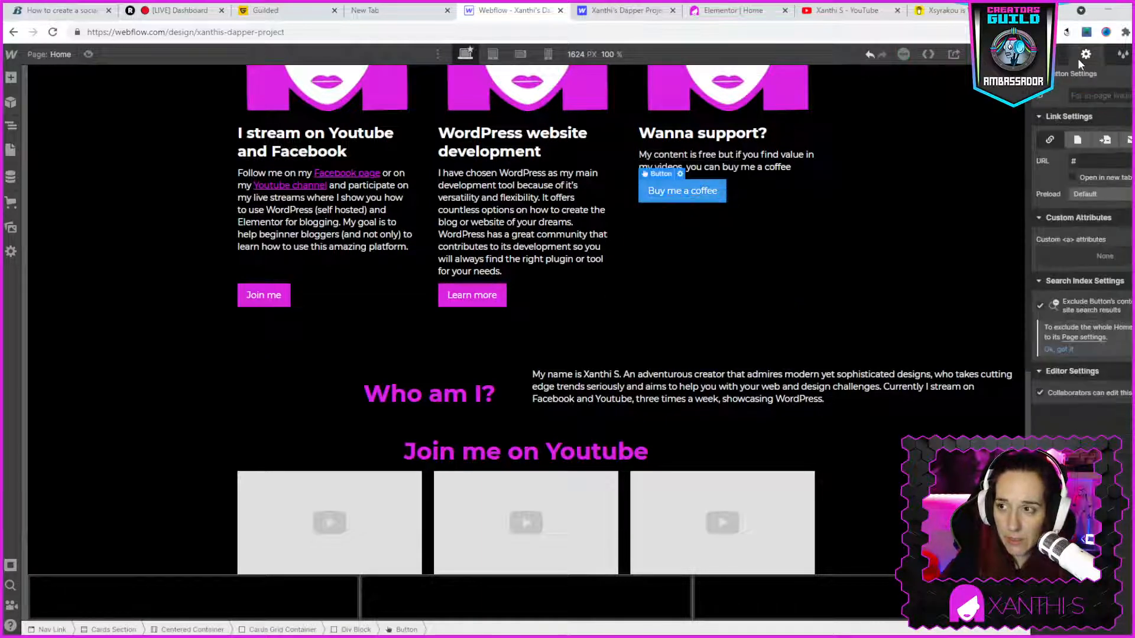
pyautogui.click(1115, 161)
pyautogui.write('buymeacoffee.co')
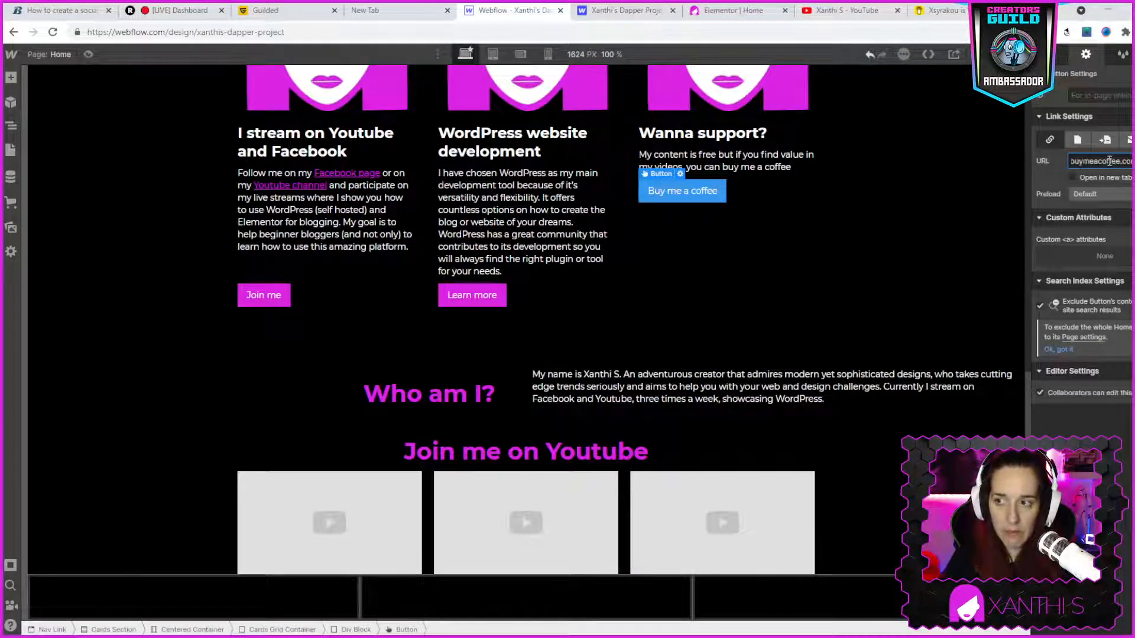
pyautogui.click(774, 263)
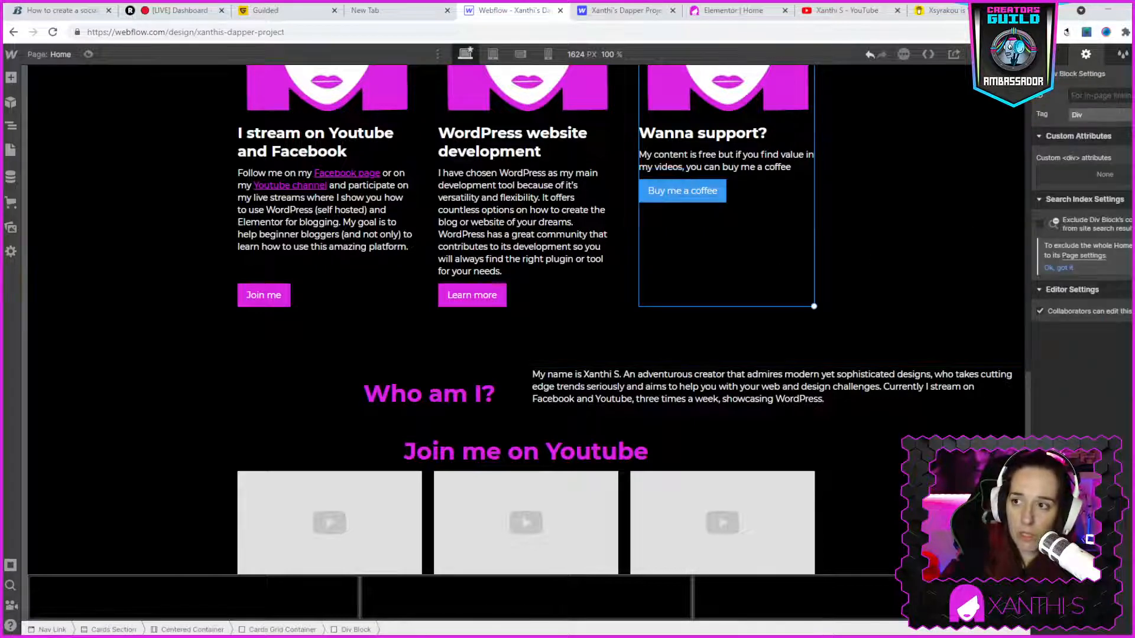
# - Set the "Buy me a coffee" button's background color to the same magenta as the "Join me" and "Learn more" buttons
pyautogui.press('s')
pyautogui.scroll(-3, 1088, 266)
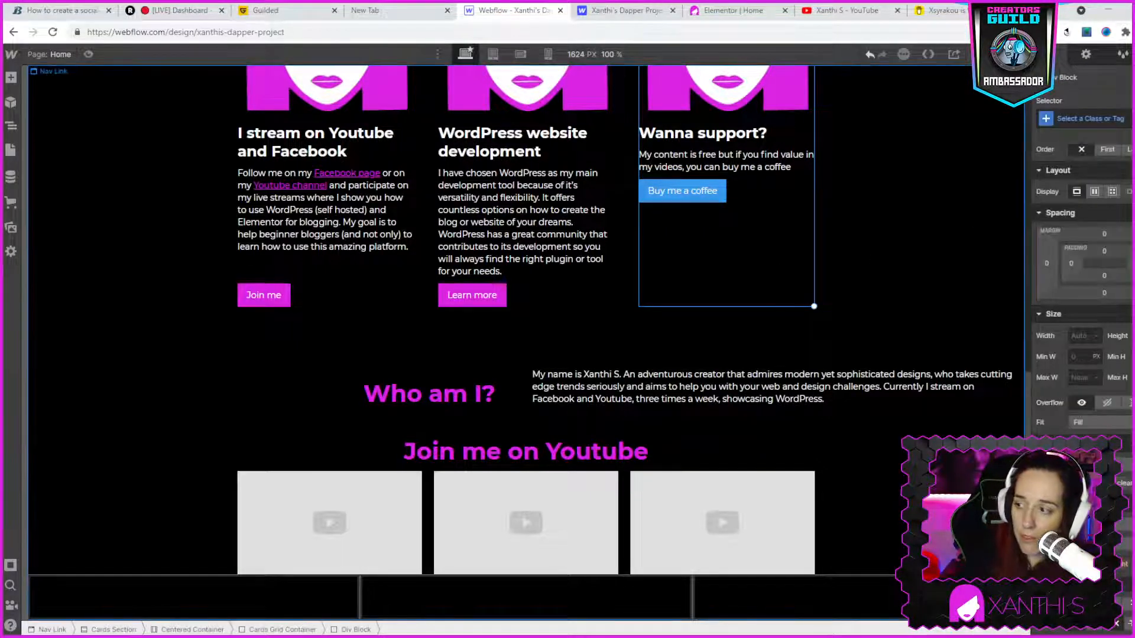
pyautogui.scroll(-4, 1100, 392)
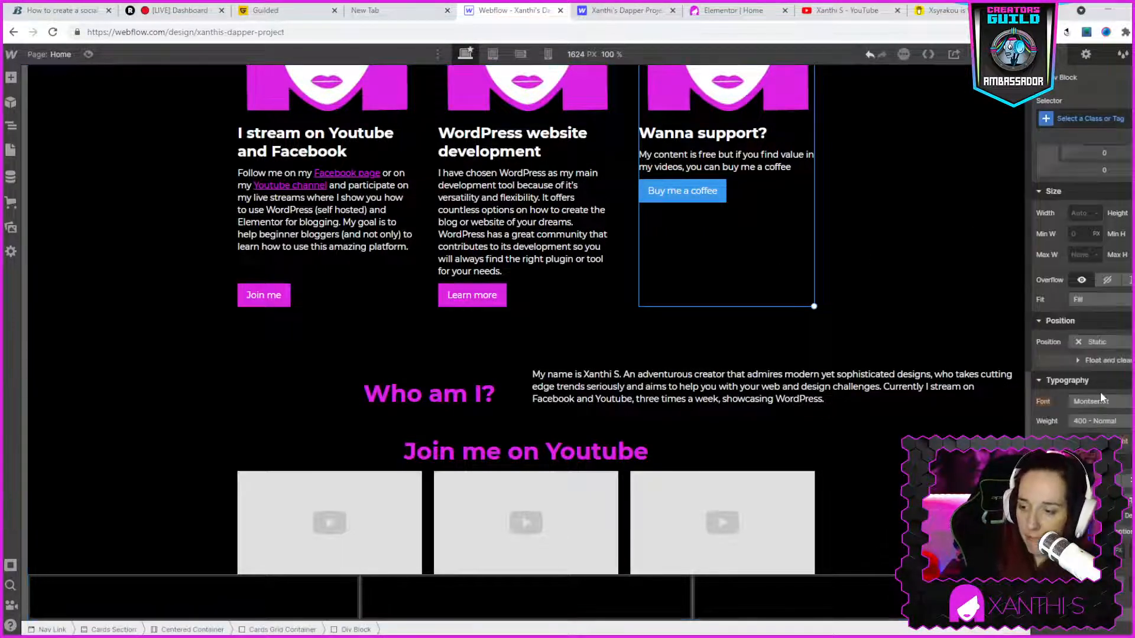
pyautogui.scroll(-3, 1102, 406)
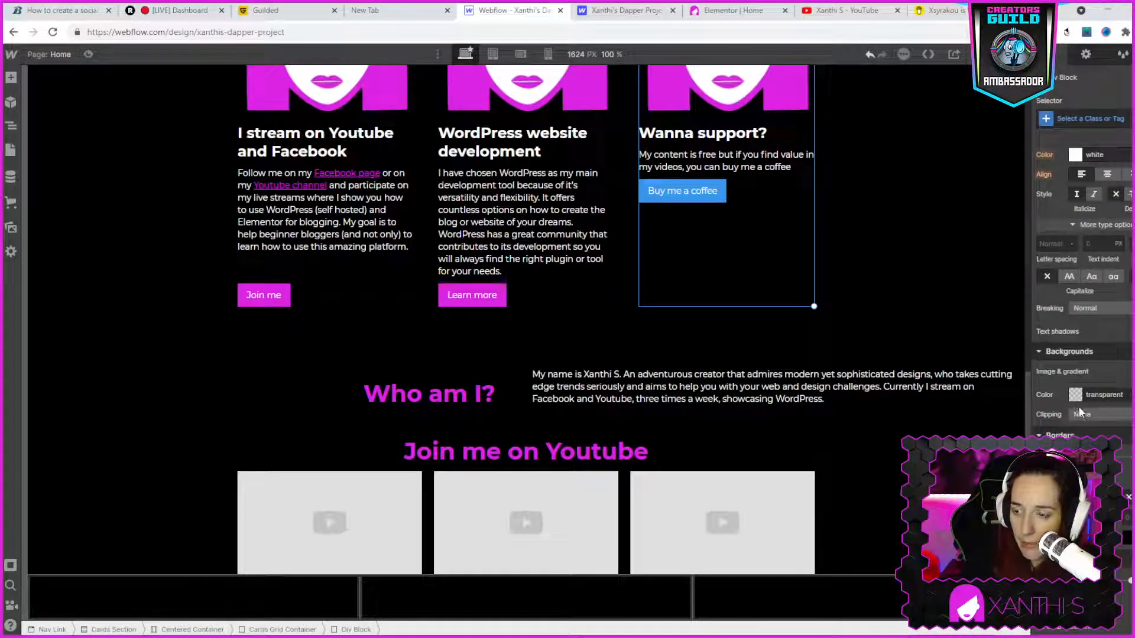
pyautogui.scroll(-2, 1082, 355)
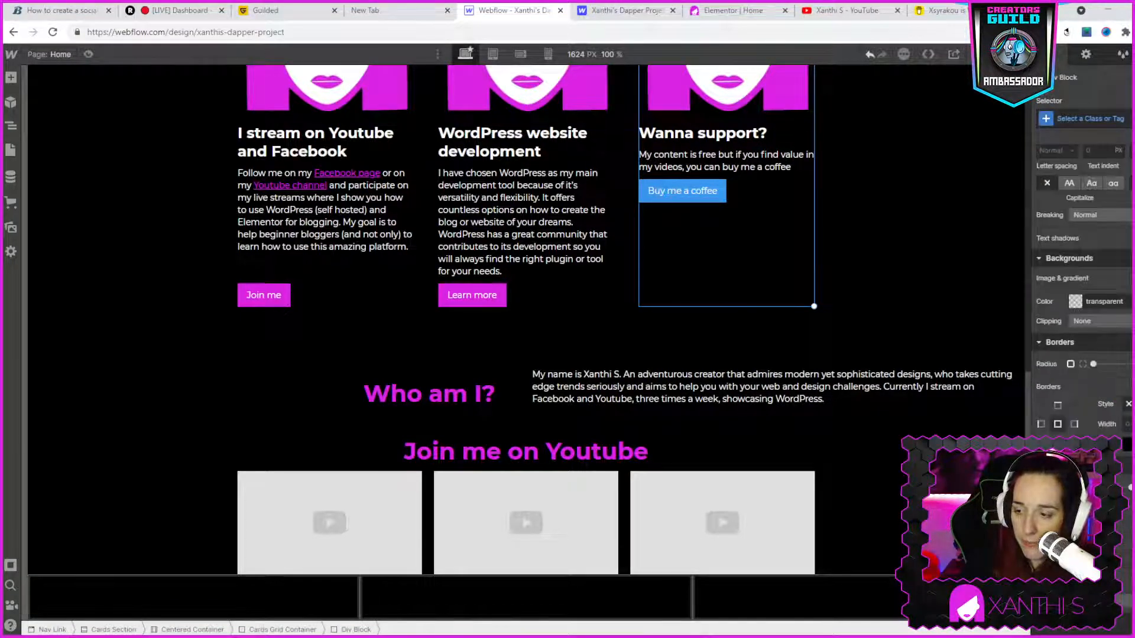
pyautogui.click(693, 189)
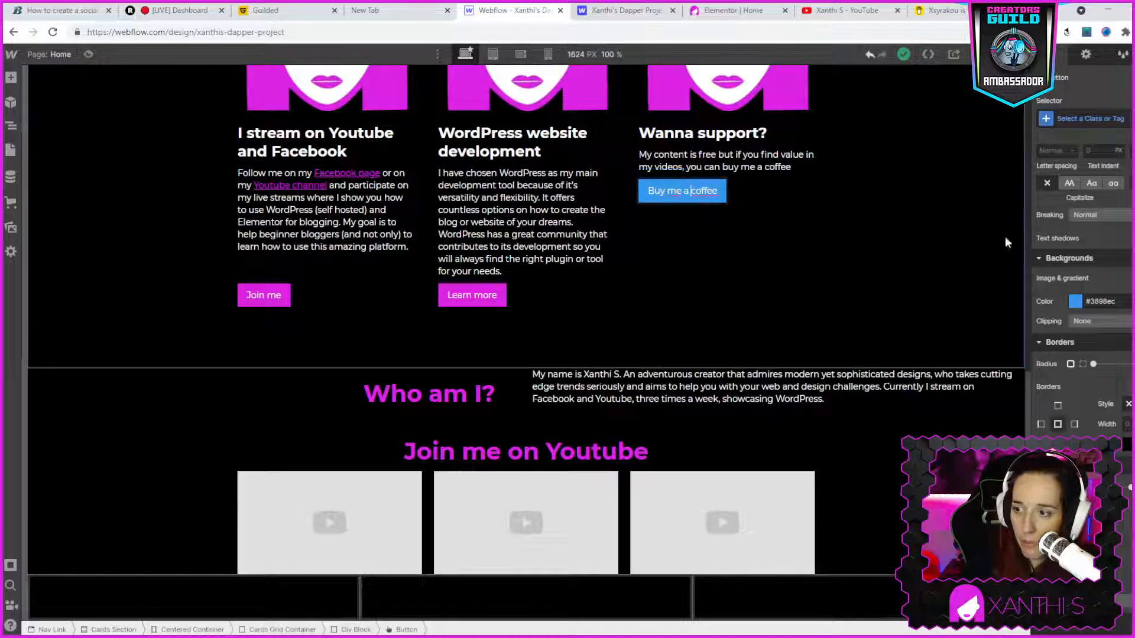
pyautogui.click(1074, 301)
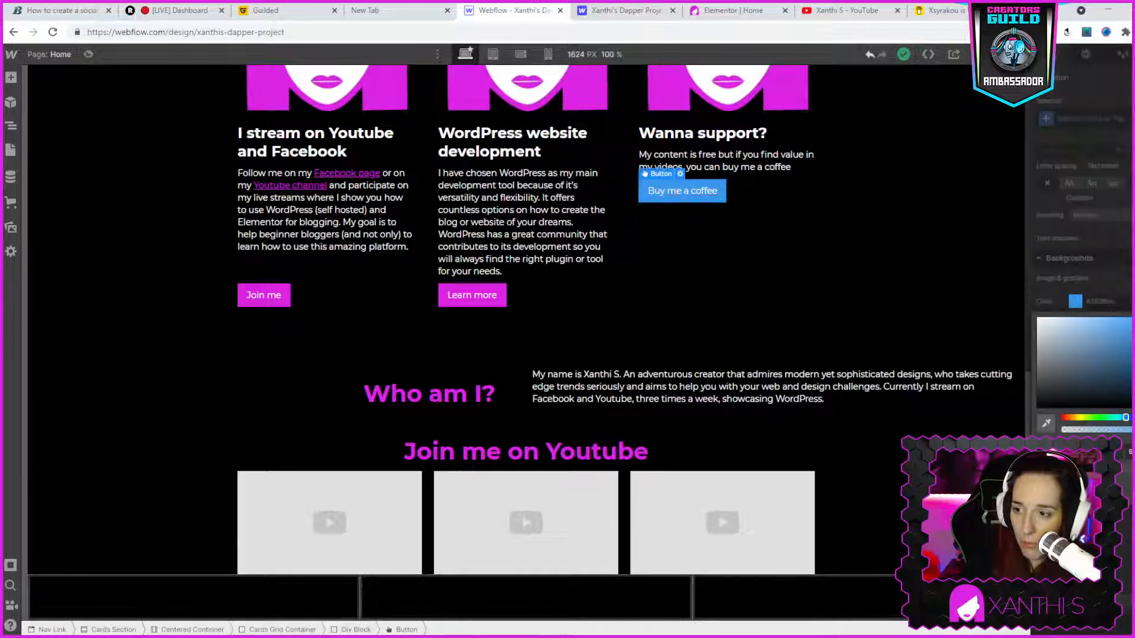
pyautogui.click(1048, 495)
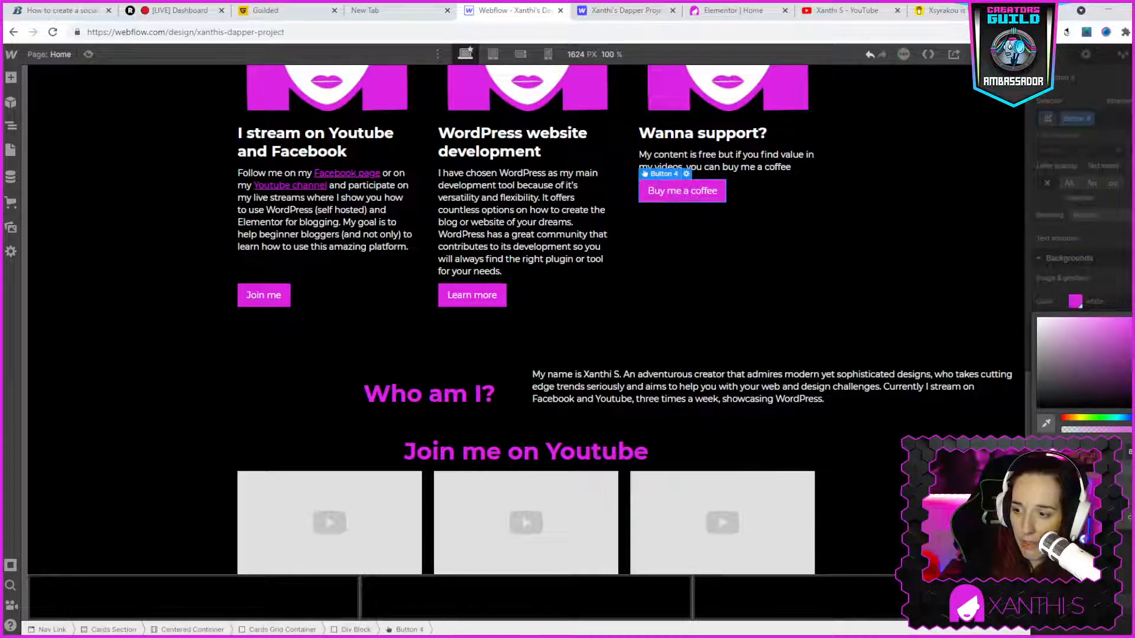
pyautogui.click(842, 350)
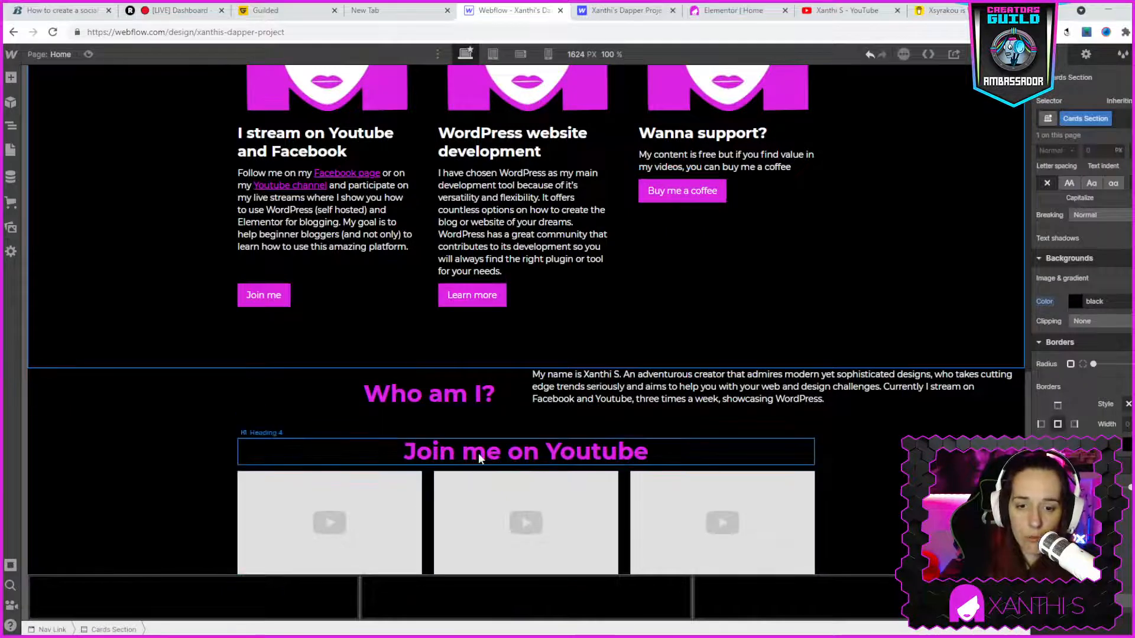
# - Switch to the live site's Elementor editor and select the whole paragraph beside the "Who am I?" heading
pyautogui.click(372, 453)
pyautogui.click(324, 519)
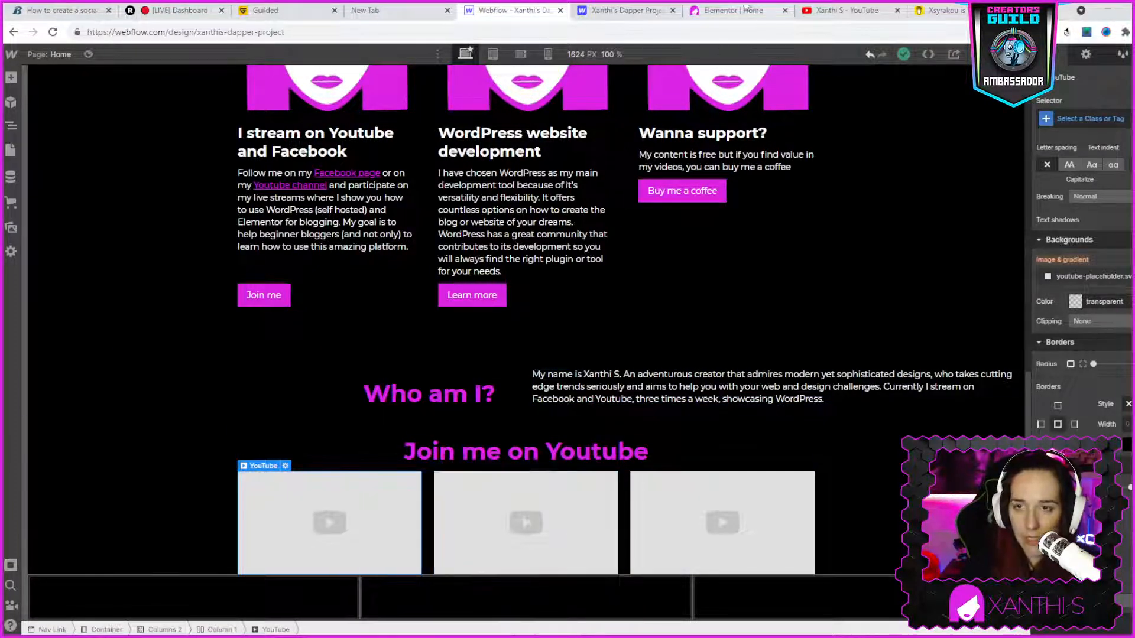
pyautogui.click(776, 11)
pyautogui.scroll(-8, 723, 430)
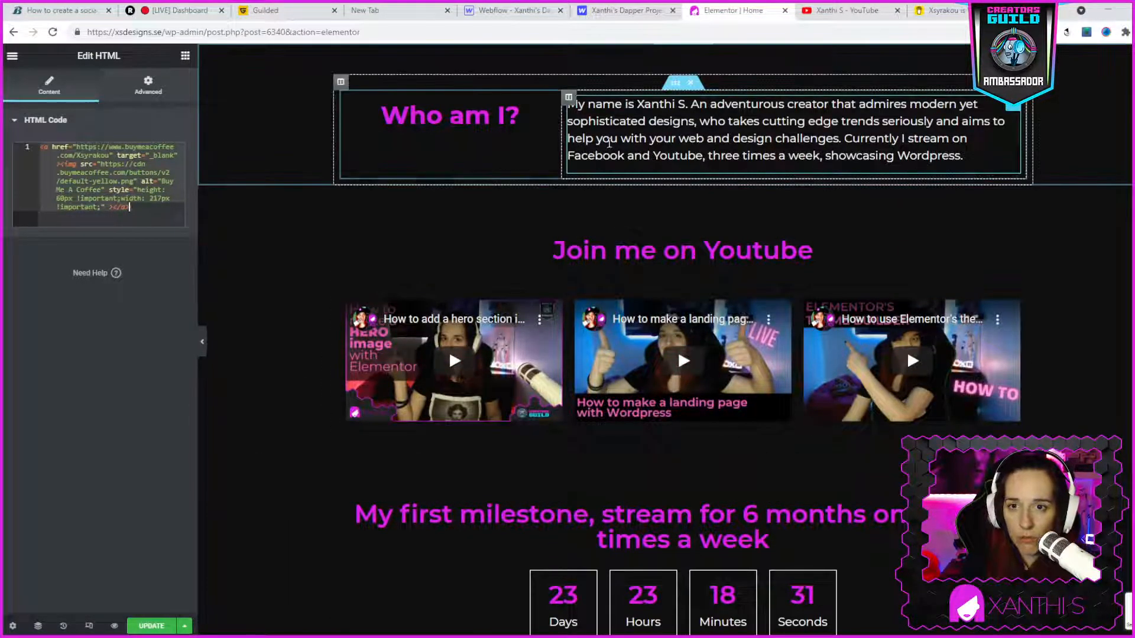
pyautogui.tripleClick(610, 144)
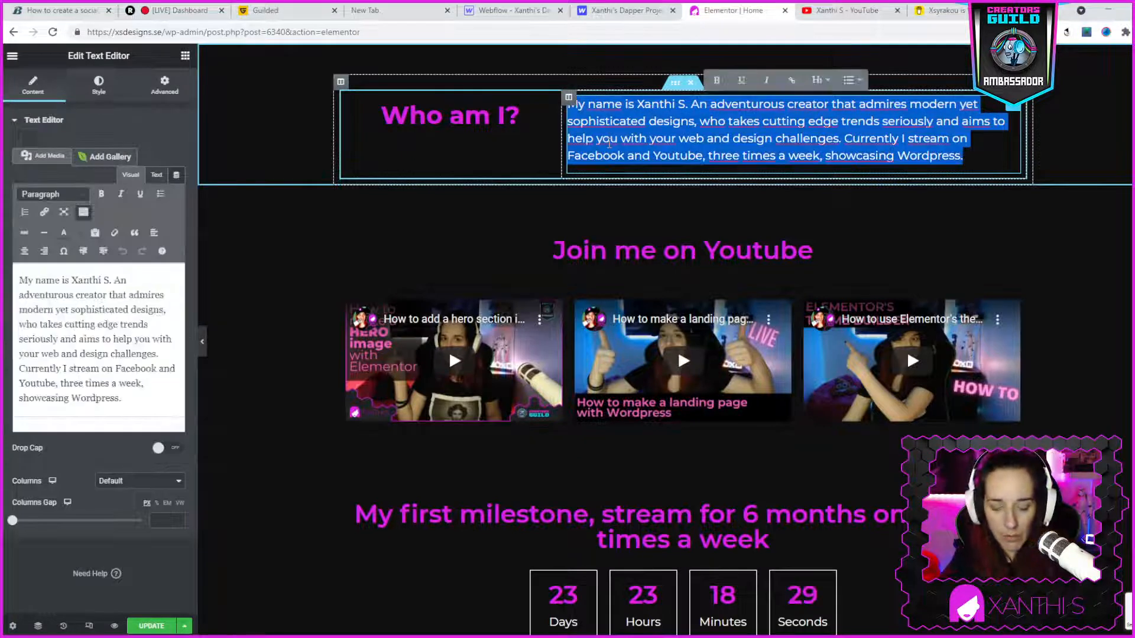
# - Return to the Webflow designer and inspect the paragraph under the "I stream on Youtube and Facebook" card heading
pyautogui.click(606, 18)
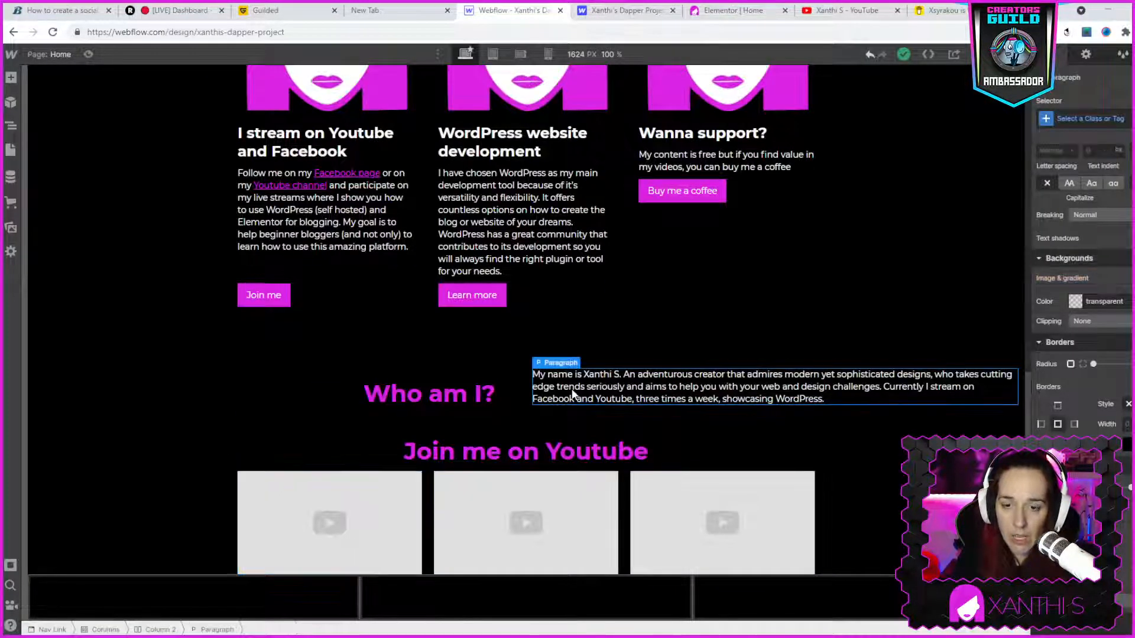
pyautogui.scroll(7, 530, 343)
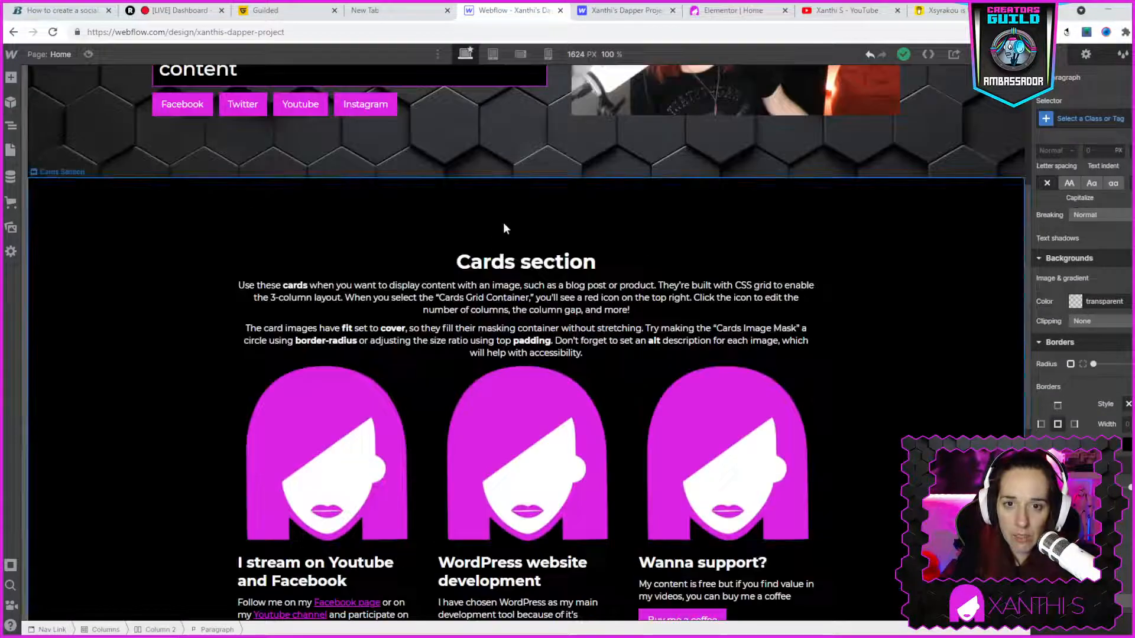
pyautogui.scroll(-6, 796, 455)
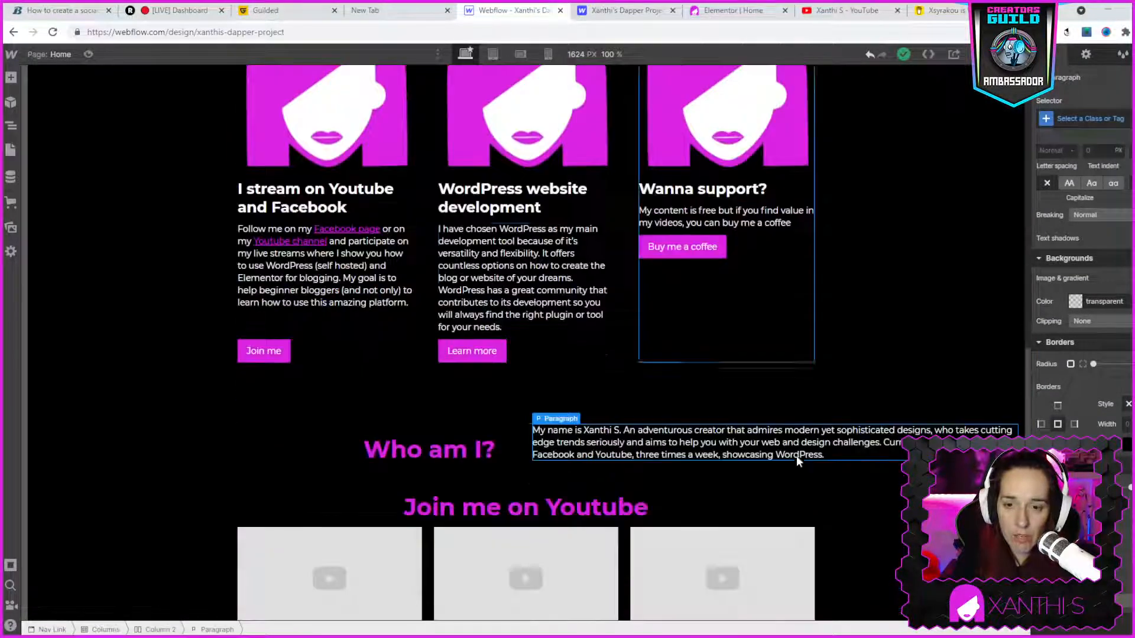
pyautogui.click(409, 249)
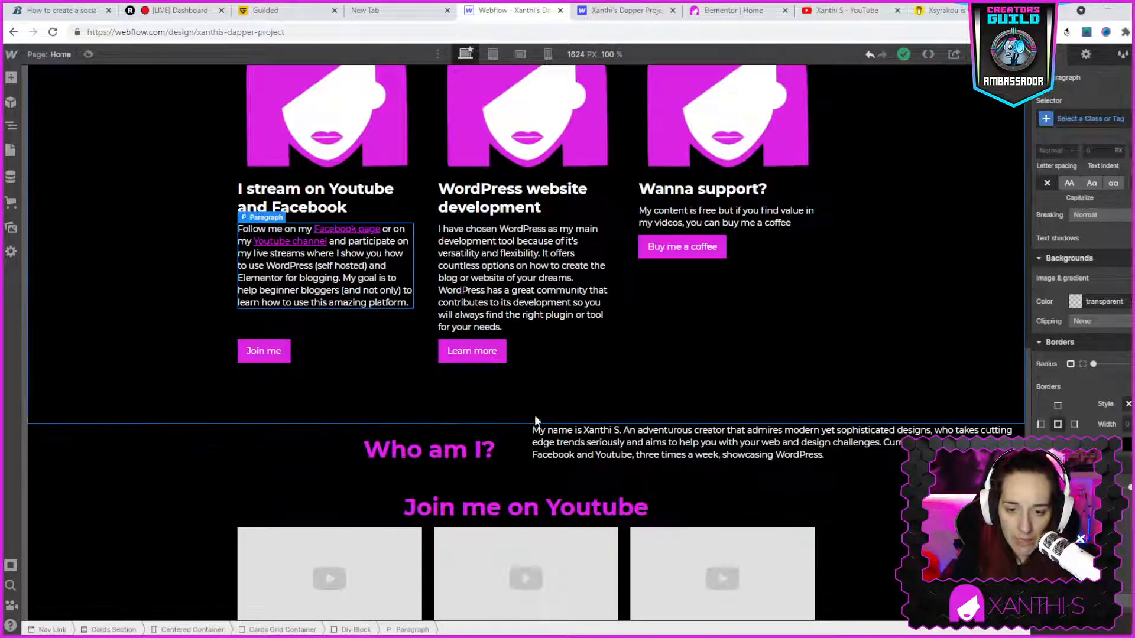
# - Try to set the font size of the whole paragraph beside the "Who am I?" heading to 20 px
pyautogui.doubleClick(562, 452)
pyautogui.tripleClick(562, 452)
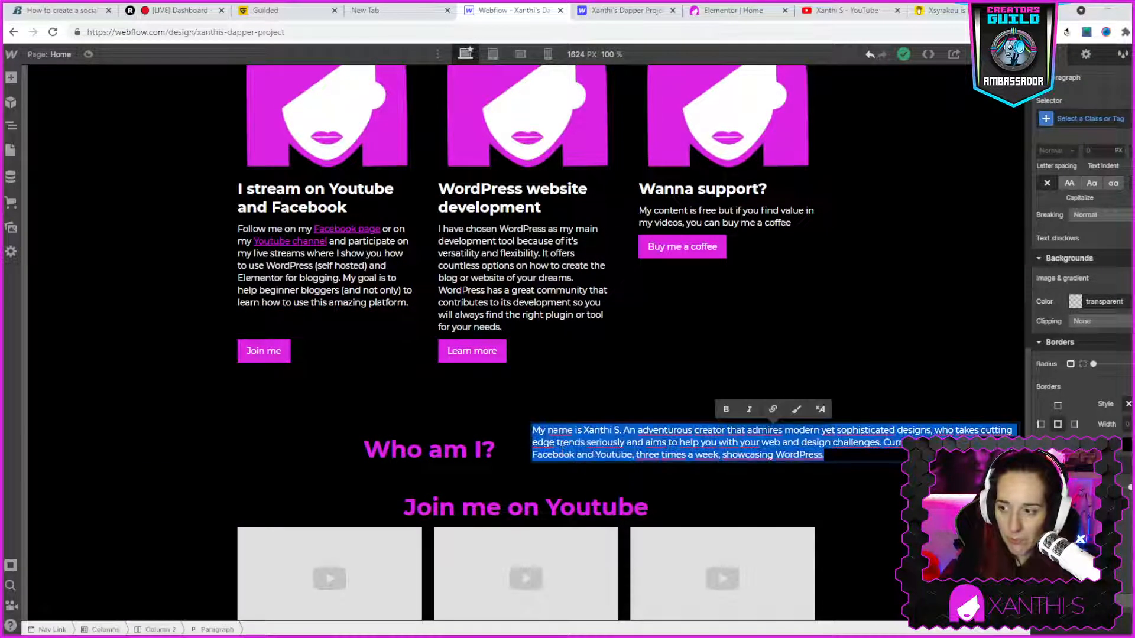
pyautogui.scroll(3, 1094, 242)
pyautogui.click(1082, 225)
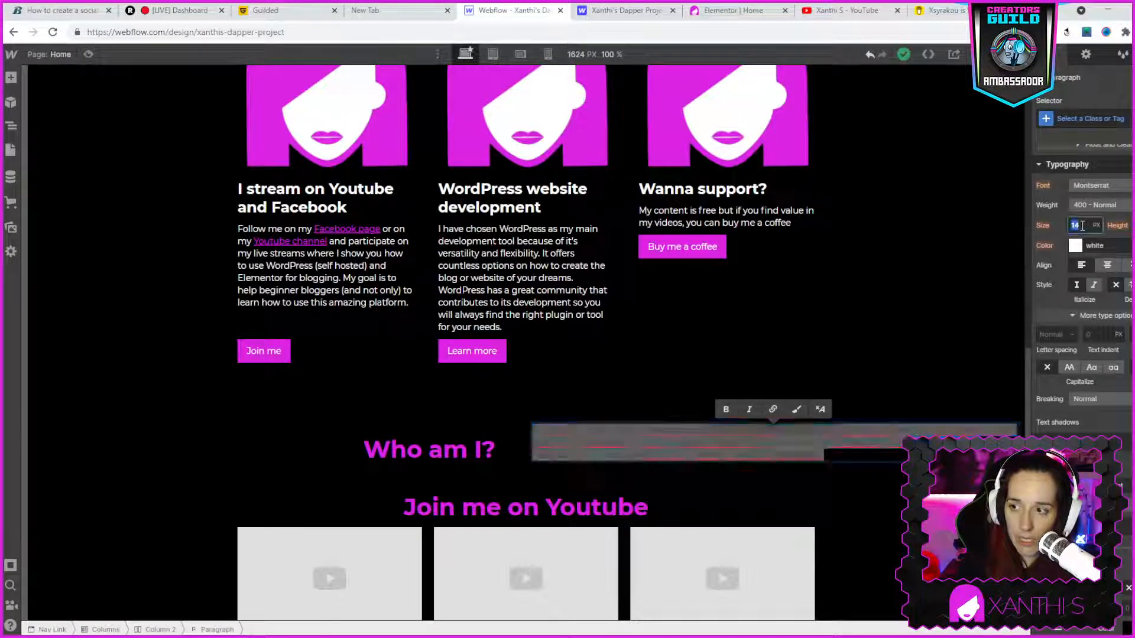
pyautogui.write('20')
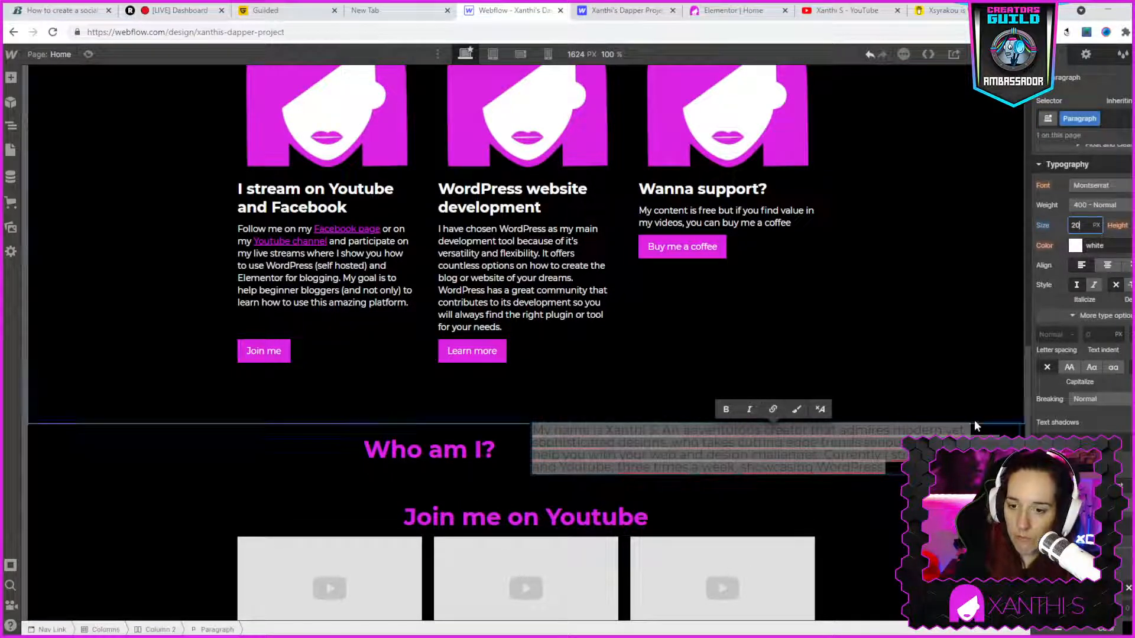
pyautogui.click(785, 509)
pyautogui.click(782, 503)
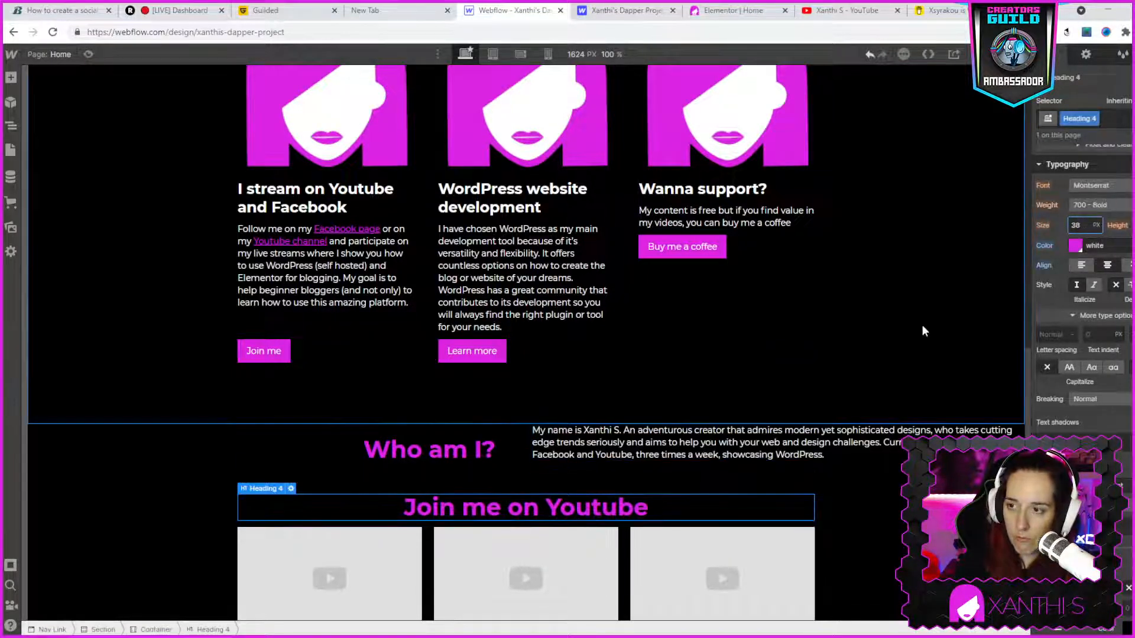
pyautogui.doubleClick(739, 441)
pyautogui.click(1075, 224)
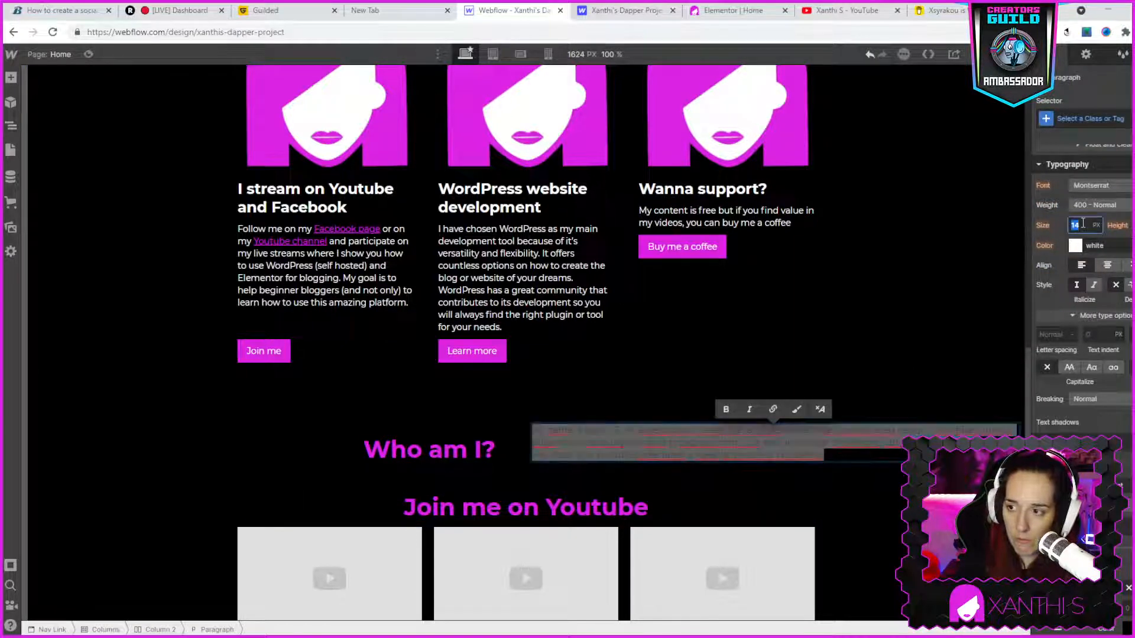
pyautogui.write('20')
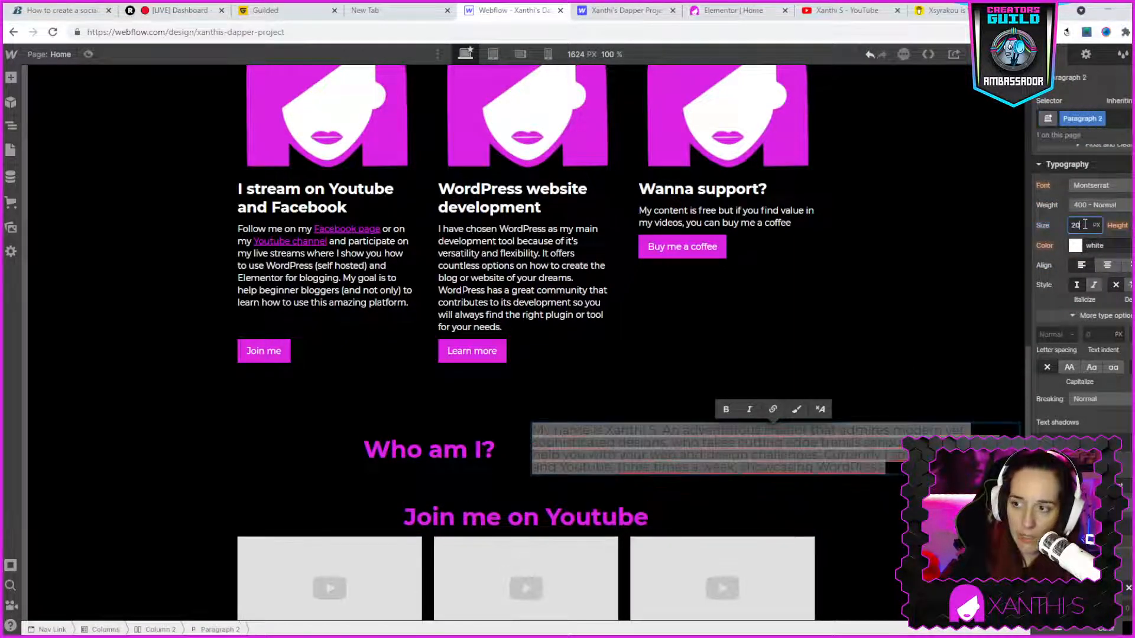
pyautogui.click(945, 280)
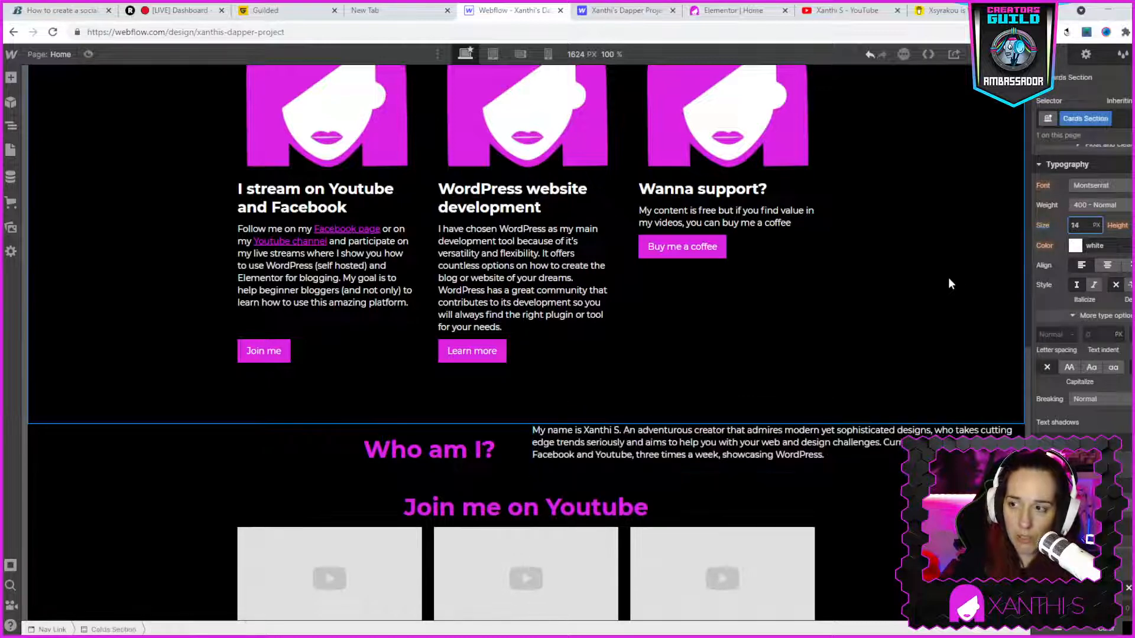
# - Set the font size of the paragraph beside "Who am I?" to 20 px, with no text in it selected
pyautogui.doubleClick(686, 429)
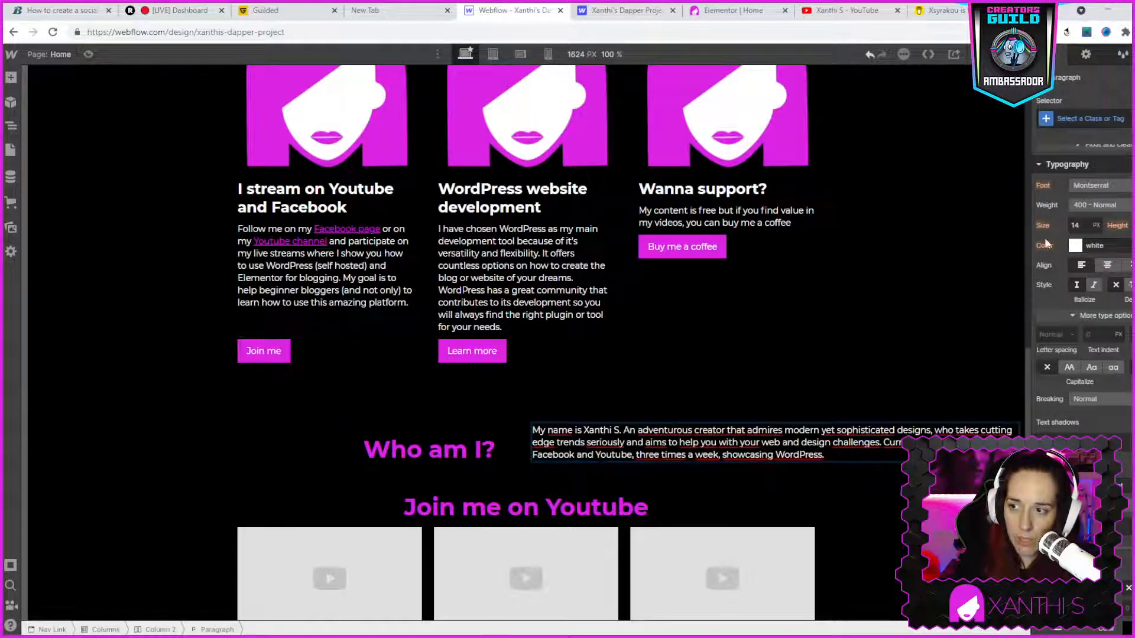
pyautogui.click(1076, 225)
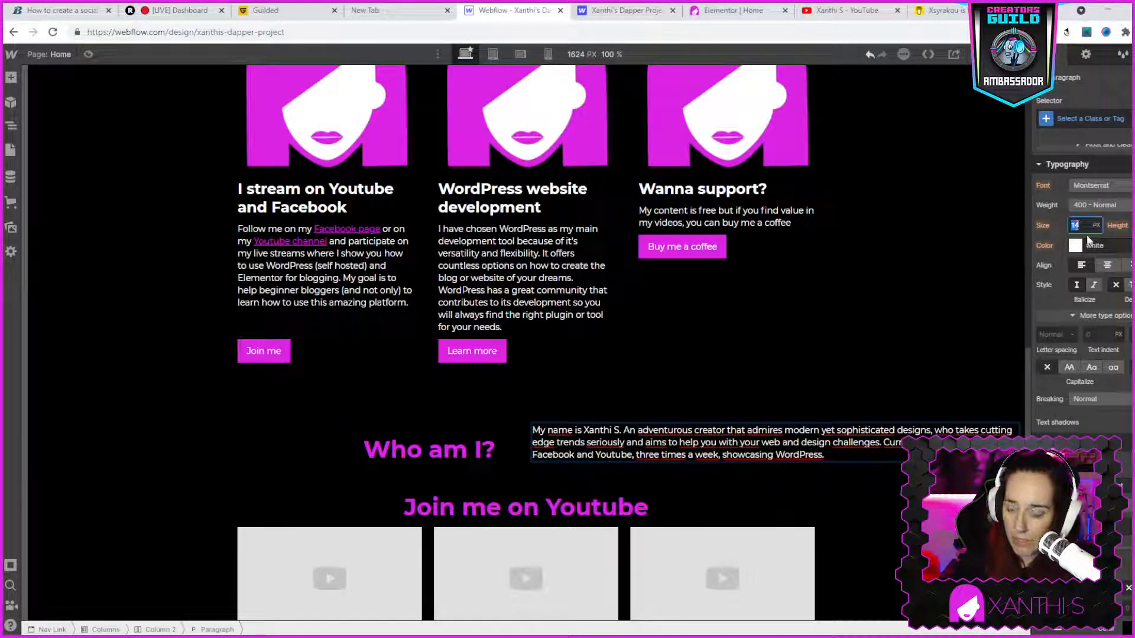
pyautogui.write('20')
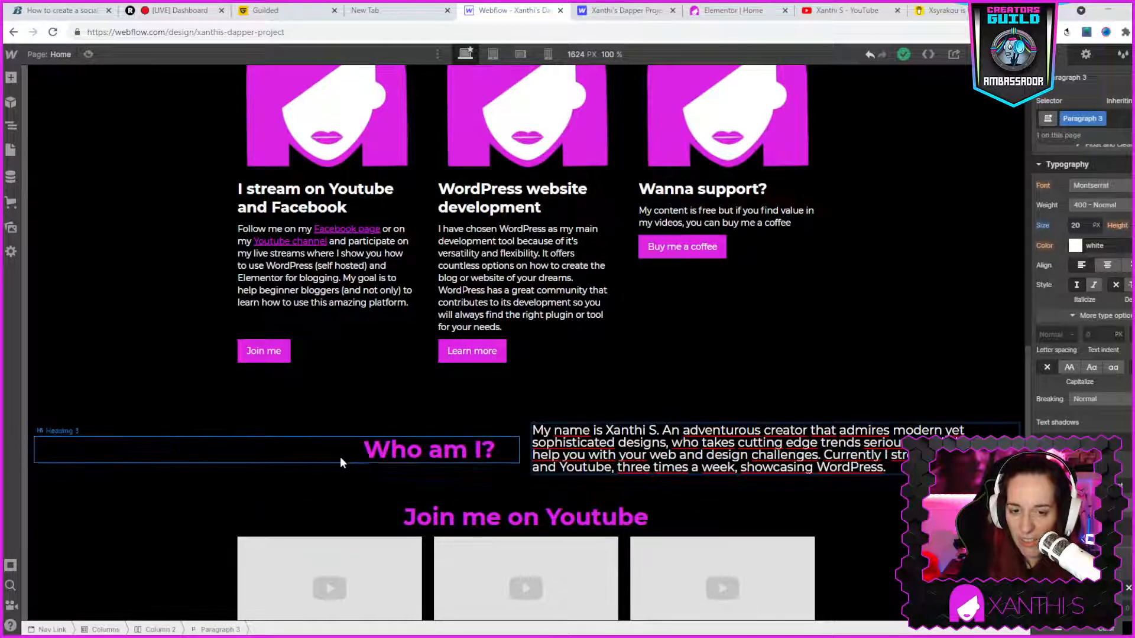
# - Compare the "Who am I?" section in the live site's Elementor editor with the Webflow version and its paragraph's style settings
pyautogui.click(852, 10)
pyautogui.click(733, 10)
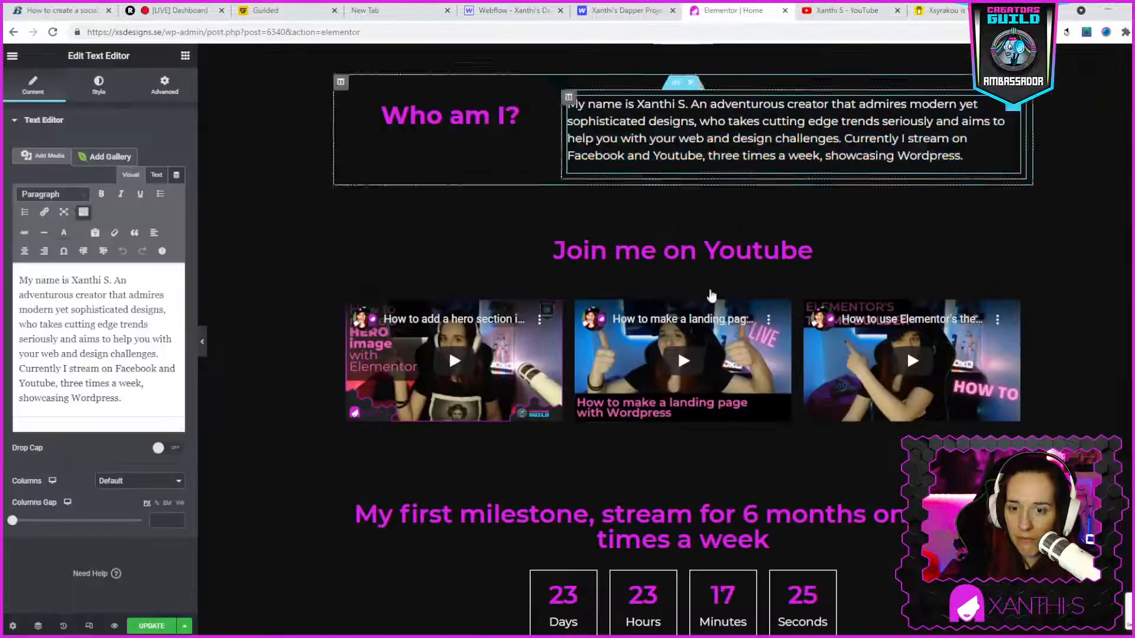
pyautogui.scroll(-3, 733, 307)
pyautogui.scroll(4, 733, 307)
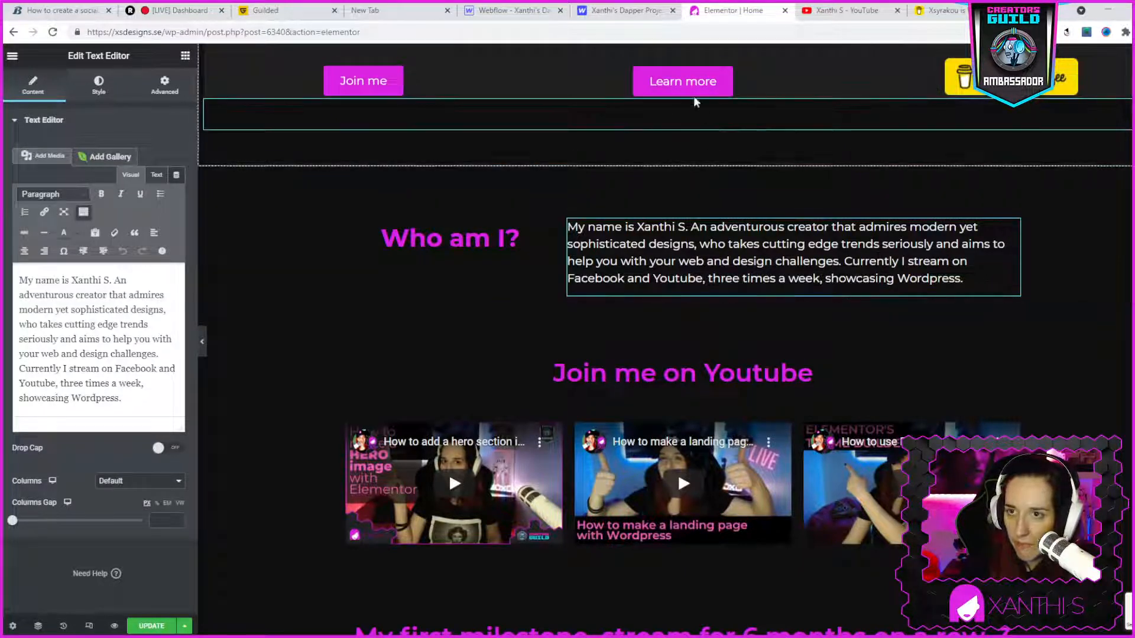
pyautogui.click(550, 10)
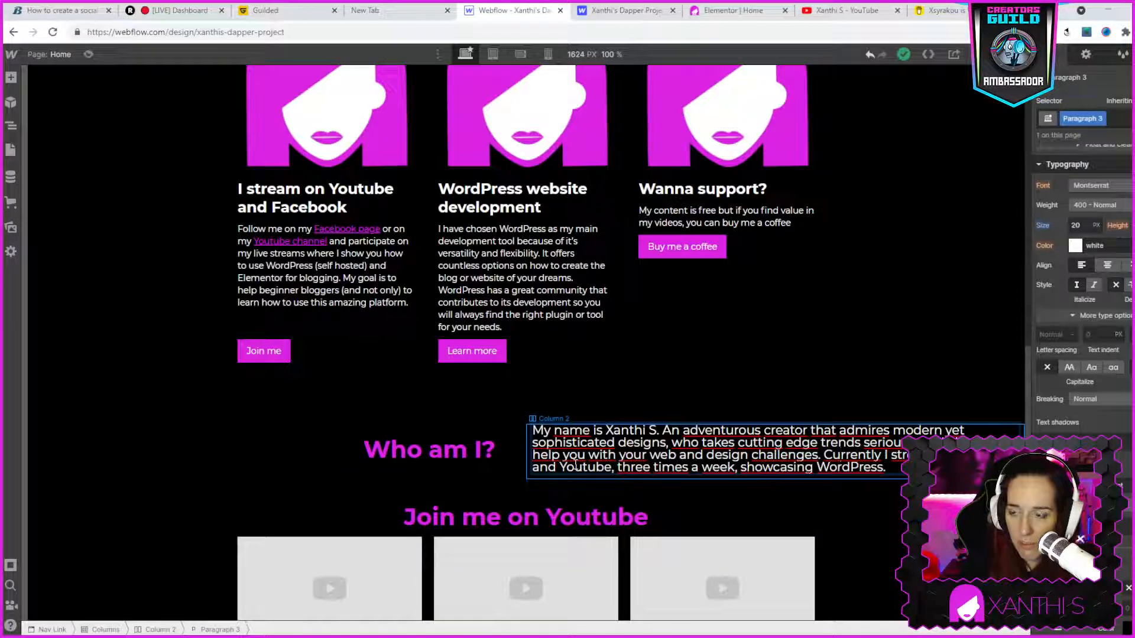
pyautogui.doubleClick(840, 454)
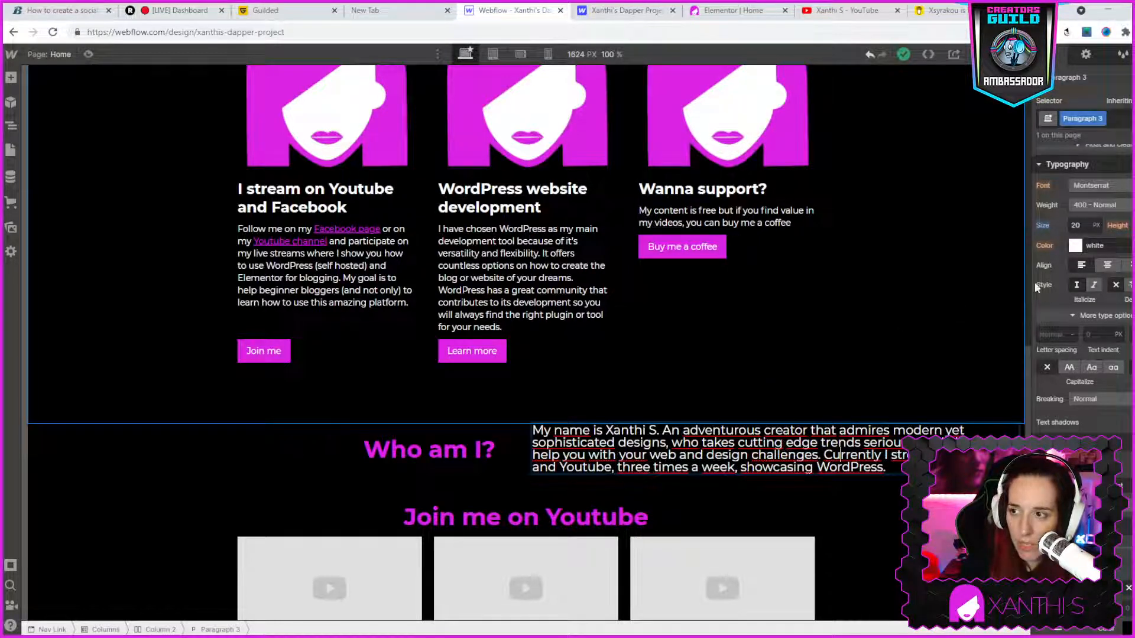
pyautogui.scroll(3, 1103, 183)
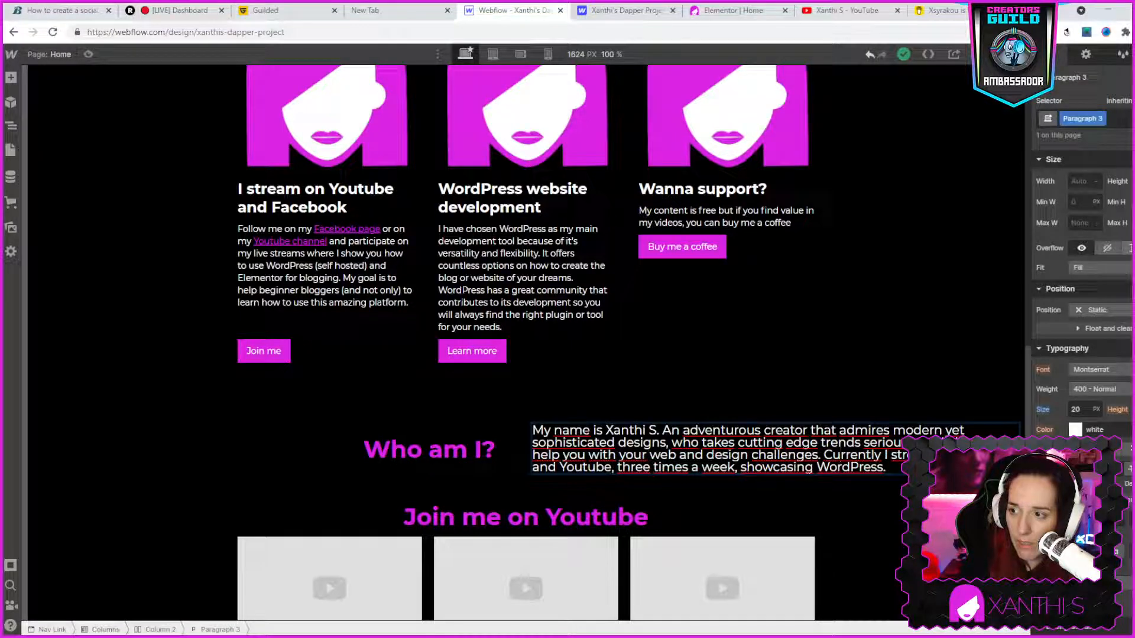
pyautogui.scroll(-2, 1125, 369)
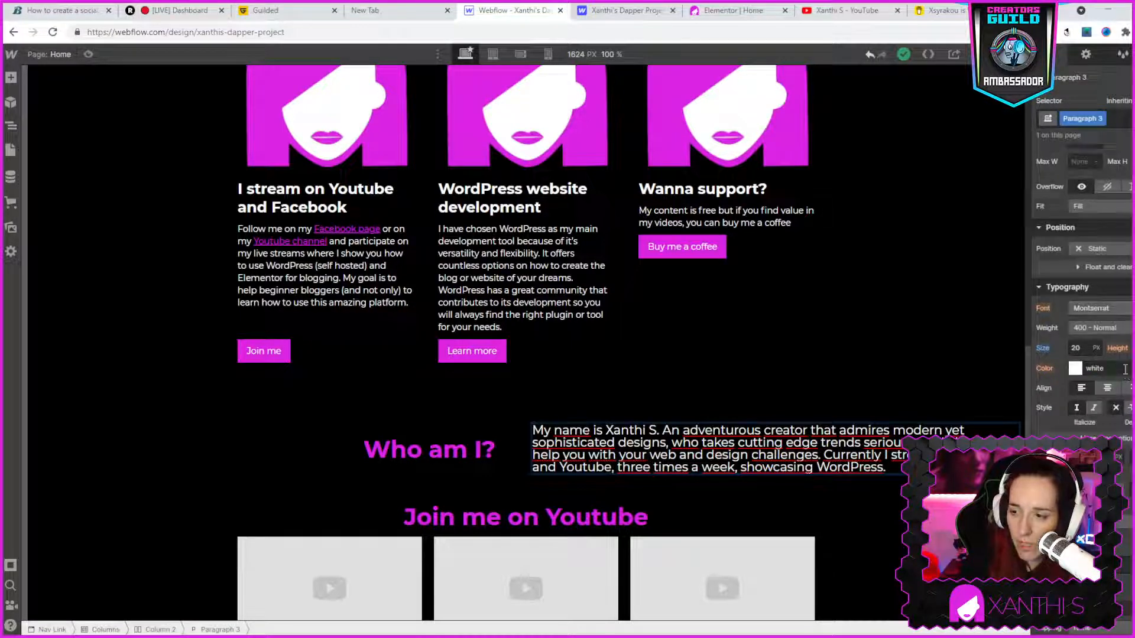
# - Undo and redo the paragraph's 20 px font size, and narrow the designer canvas to 1600 px
pyautogui.hotkey('ctrl', 'z')
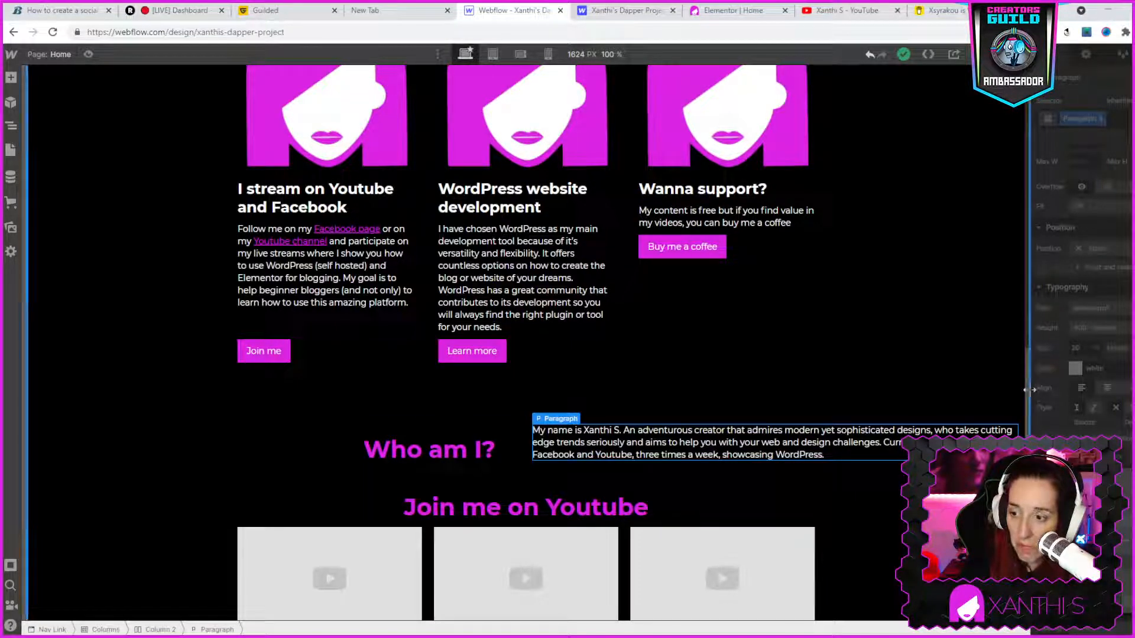
pyautogui.moveTo(1031, 388); pyautogui.dragTo(1019, 389)
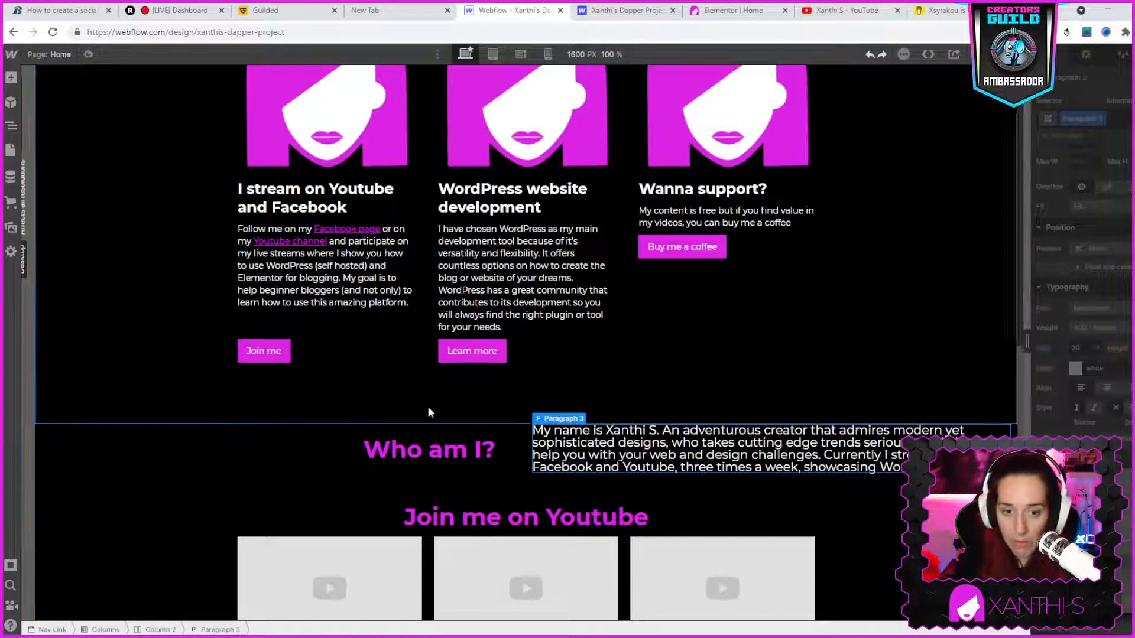
# - Replace the text of the "Who am I?" heading with "WHO AM I?" in capitals
pyautogui.click(423, 455)
pyautogui.tripleClick(423, 455)
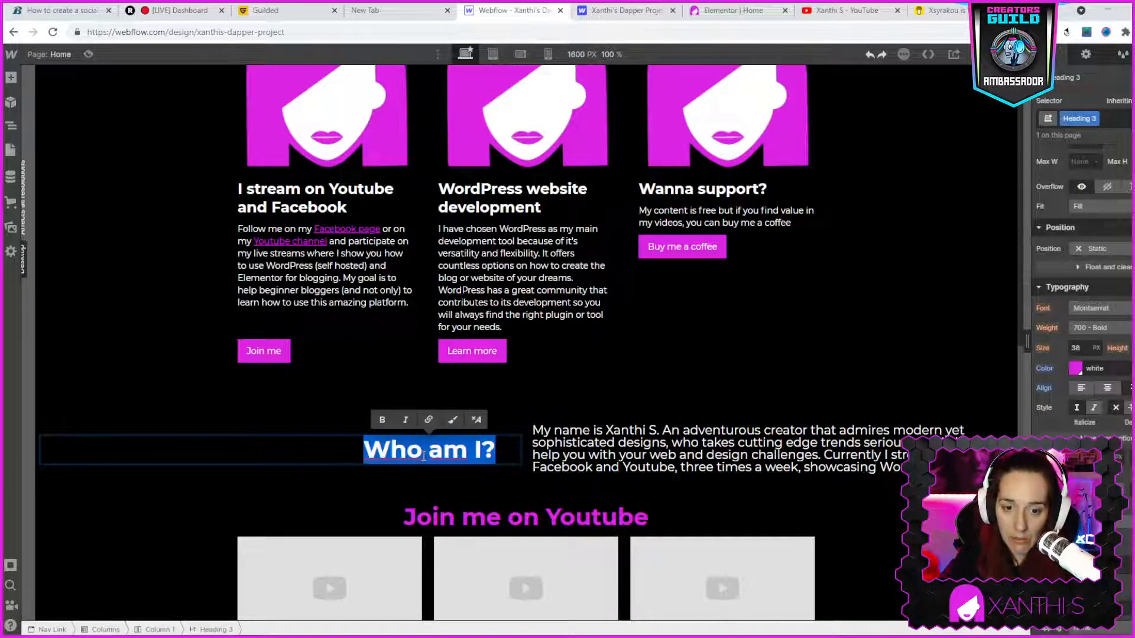
pyautogui.write('who')
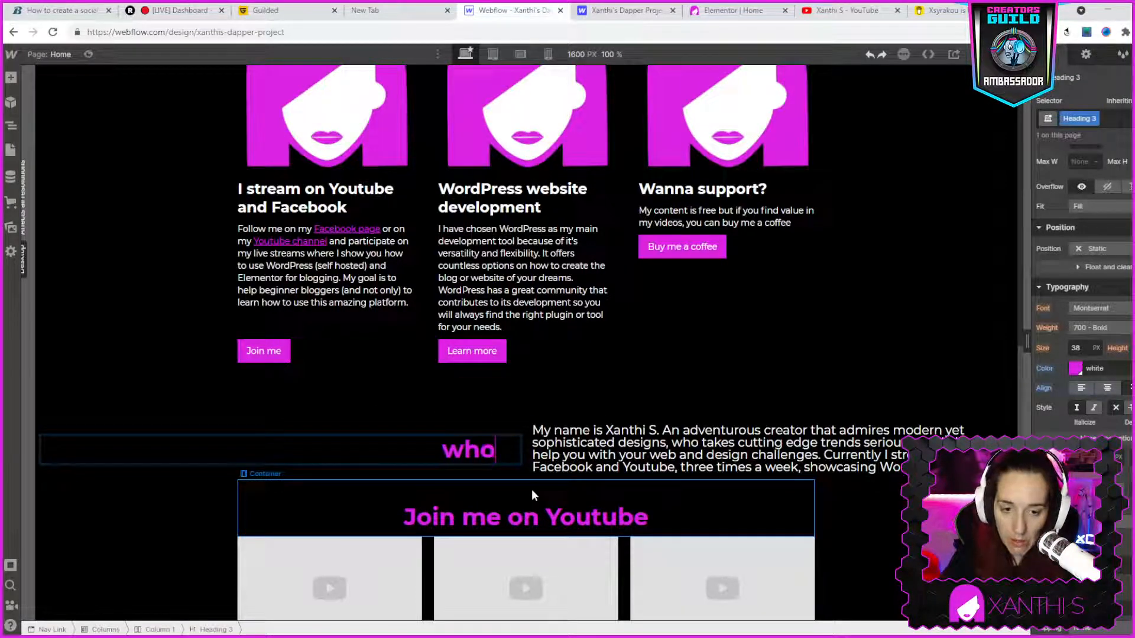
pyautogui.press('BackSpace')
pyautogui.press('BackSpace')
pyautogui.press('BackSpace')
pyautogui.write('WHO AM I?')
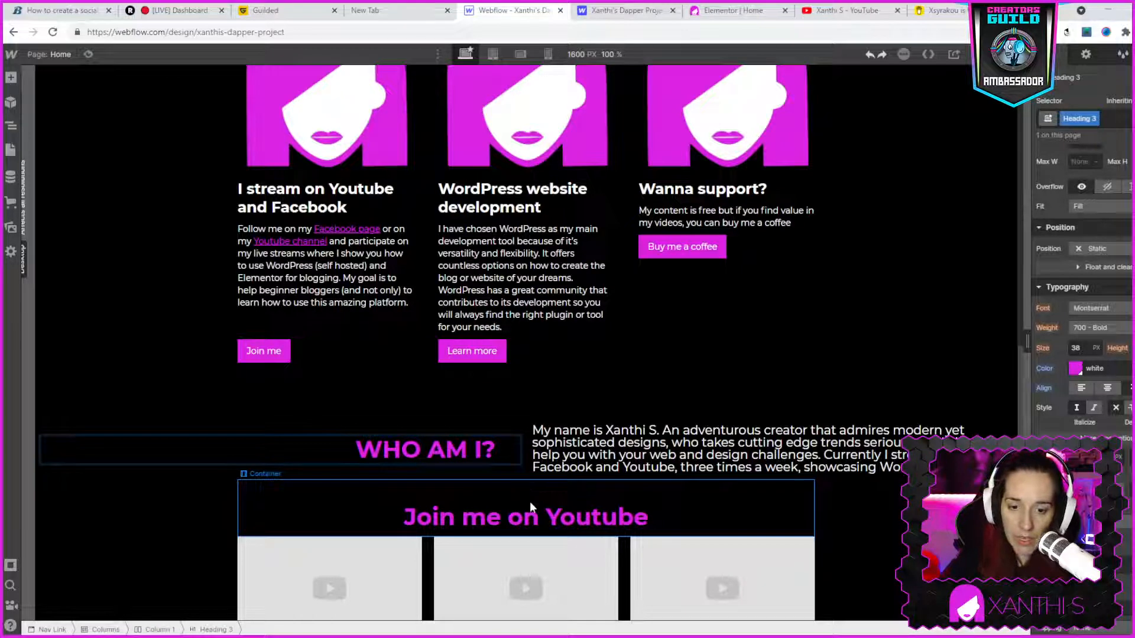
# - Apply all-caps capitalization to the "Join me on Youtube" heading and the hero heading "Welcome to my site"
pyautogui.click(529, 512)
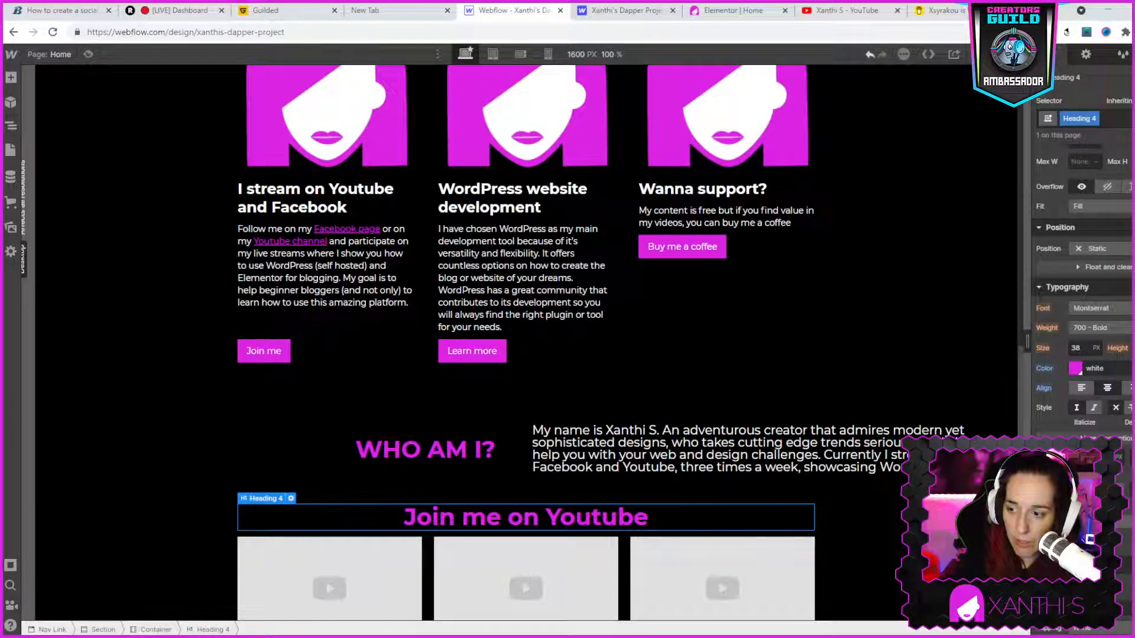
pyautogui.click(1063, 484)
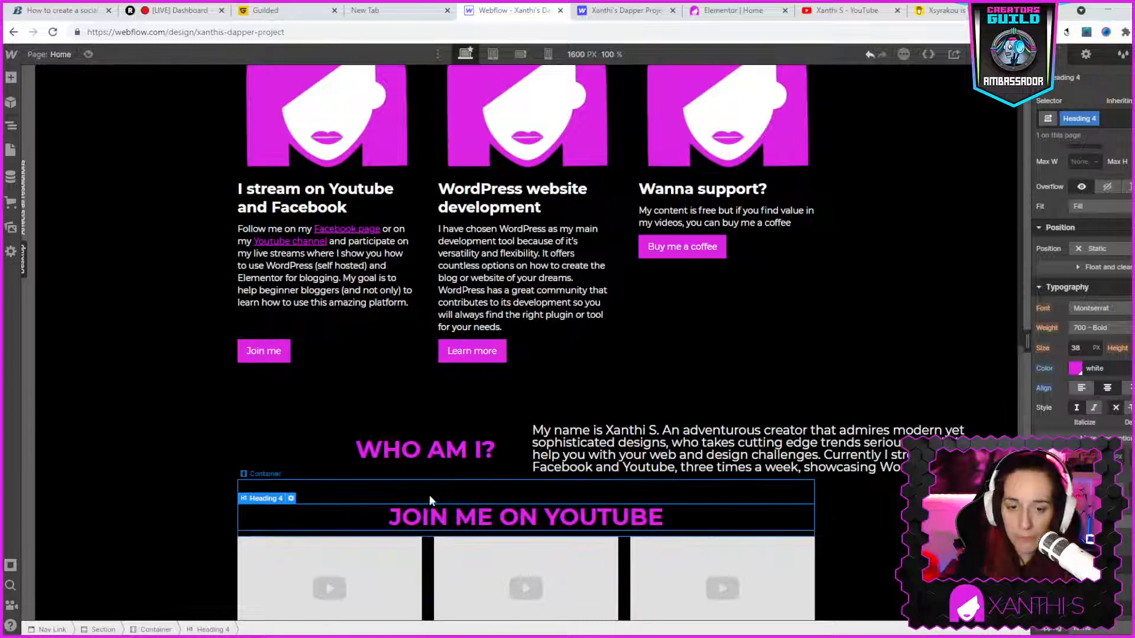
pyautogui.scroll(-1, 430, 500)
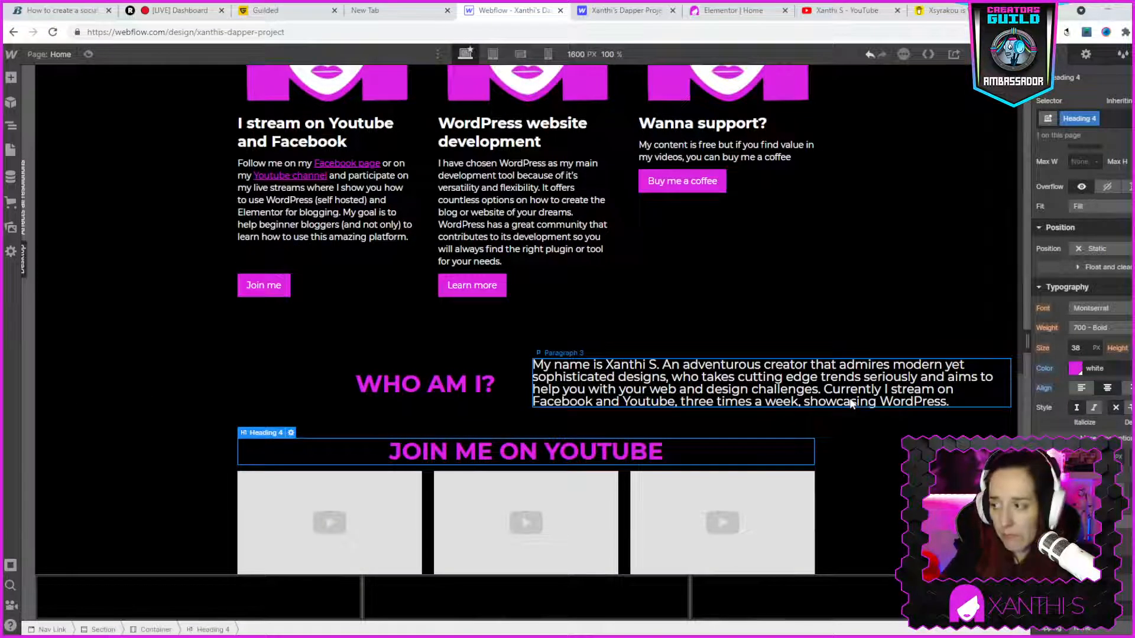
pyautogui.scroll(10, 799, 405)
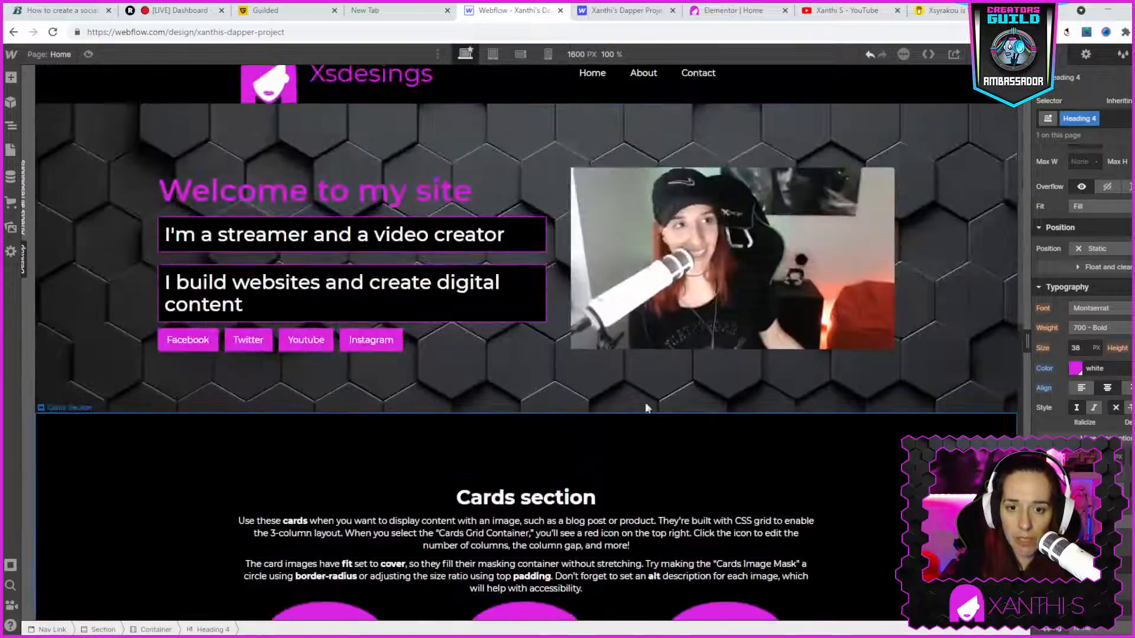
pyautogui.click(319, 192)
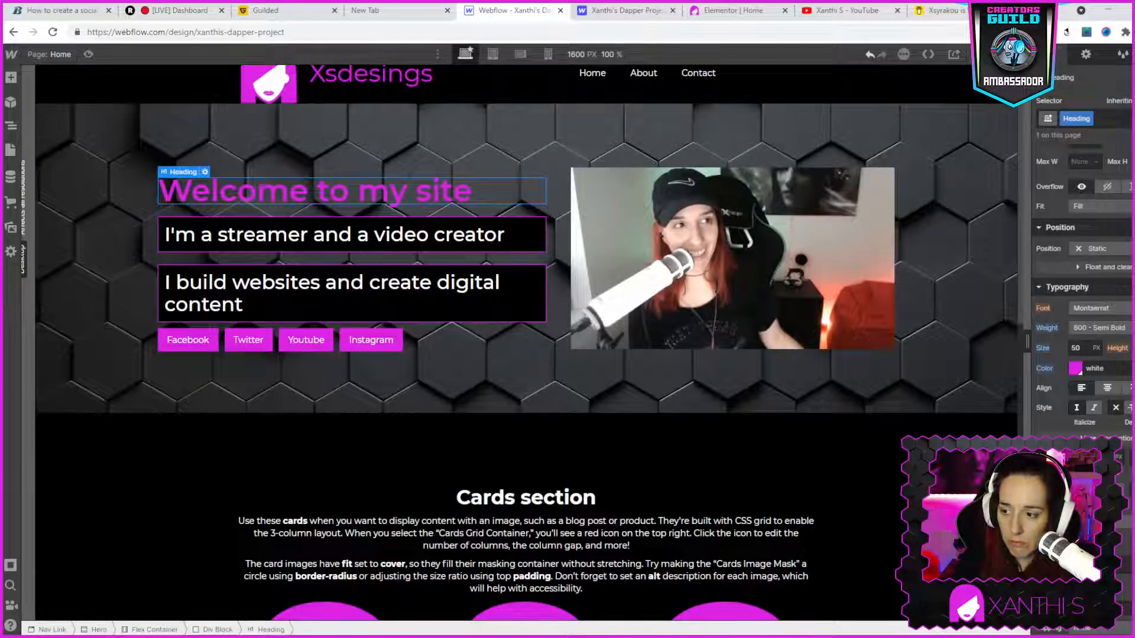
pyautogui.click(1095, 490)
# - Set the font size of the paragraph under "I stream on Youtube and Facebook" to 18 px
pyautogui.scroll(-2, 686, 443)
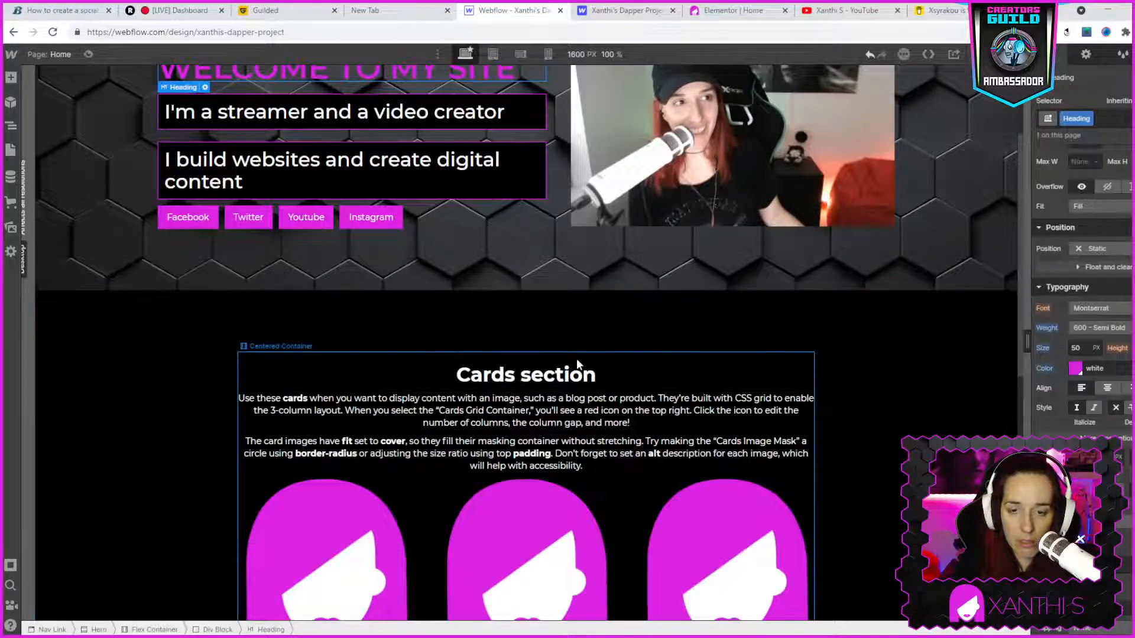
pyautogui.scroll(-5, 576, 358)
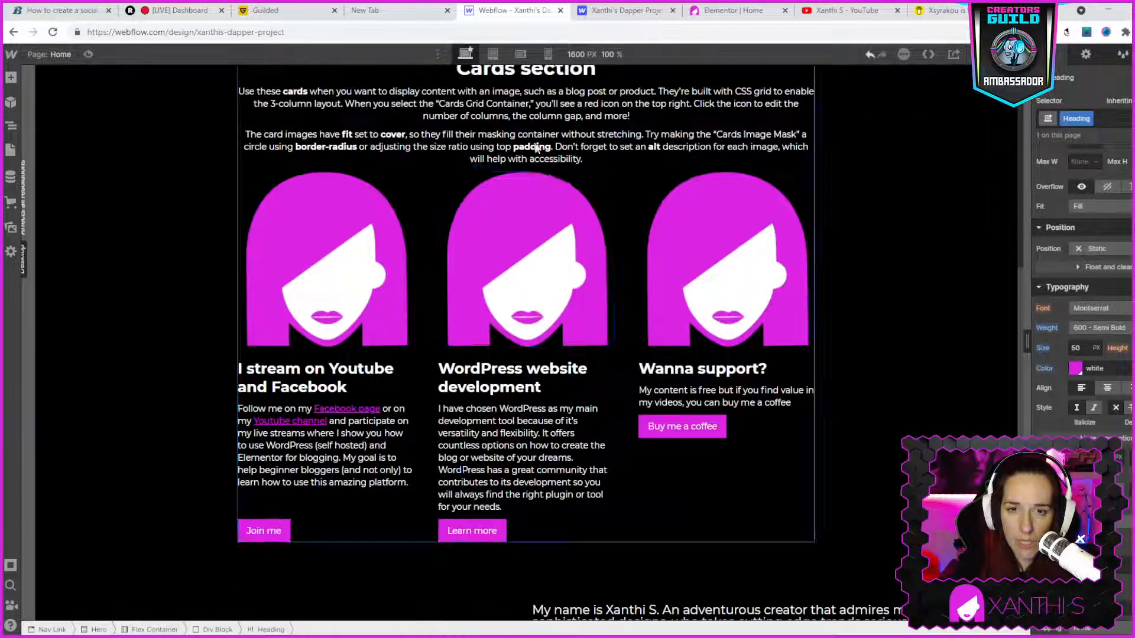
pyautogui.scroll(1, 536, 148)
pyautogui.scroll(-2, 353, 479)
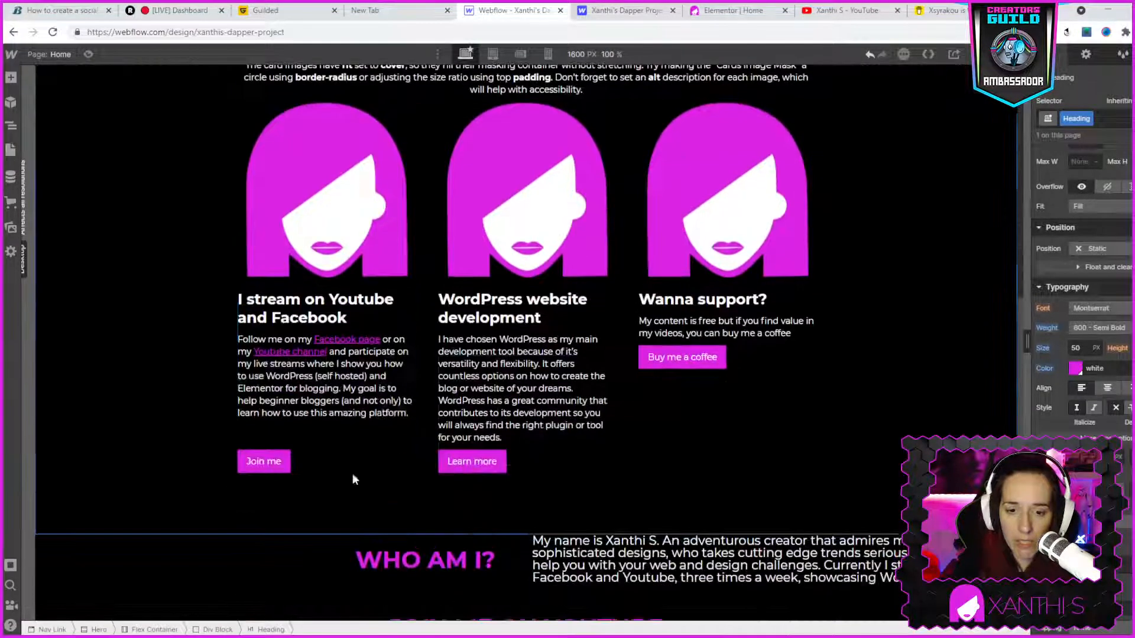
pyautogui.click(317, 401)
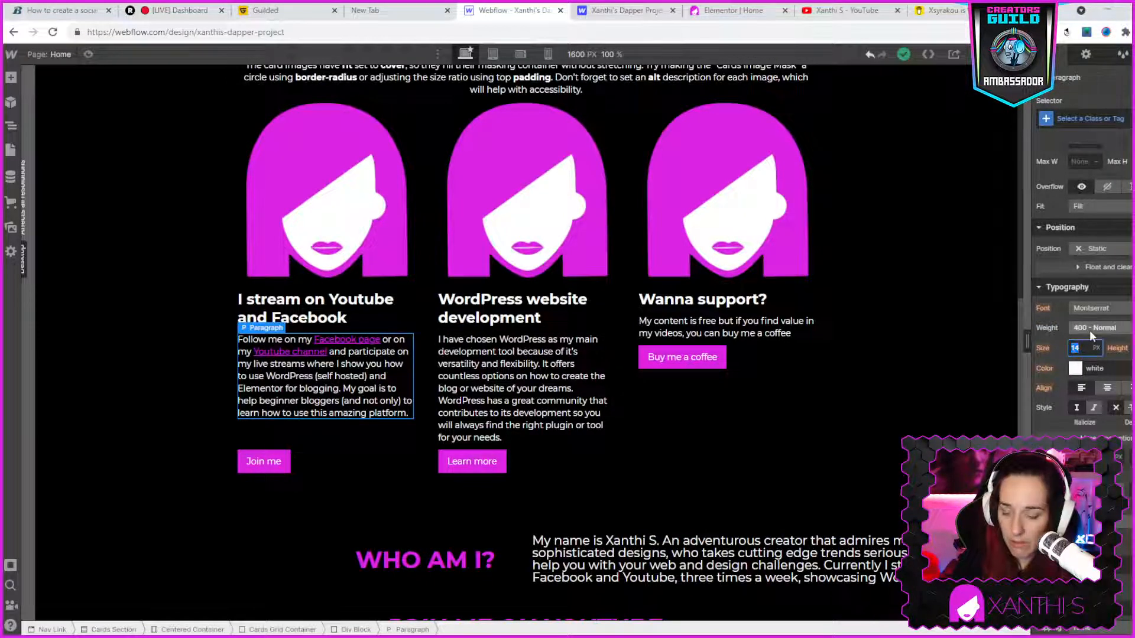
pyautogui.press('Return')
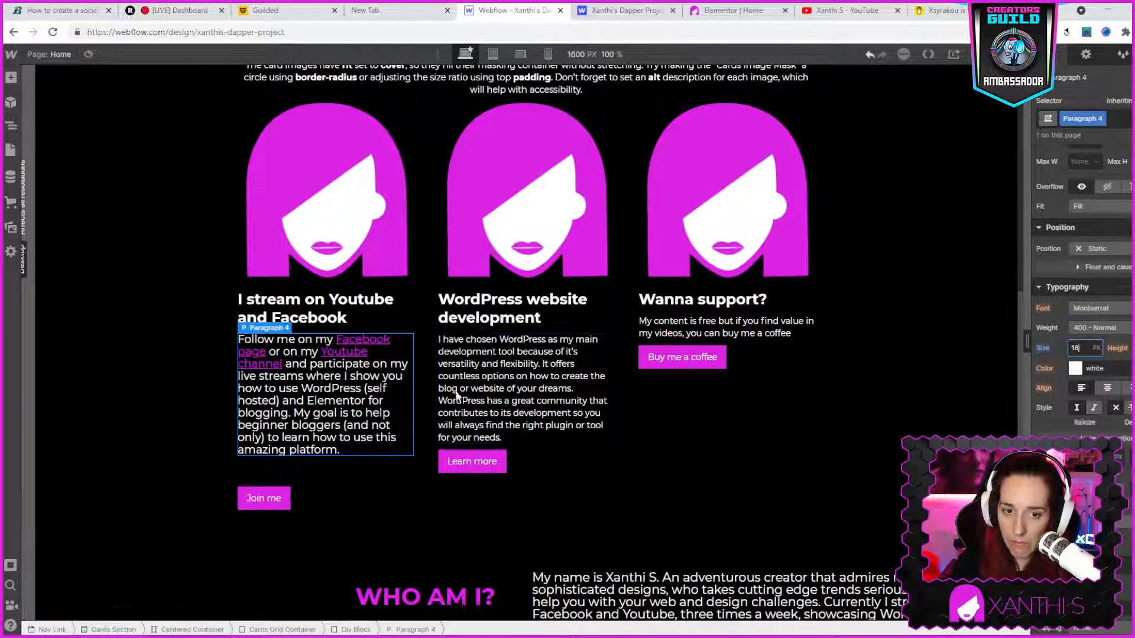
pyautogui.click(543, 374)
pyautogui.click(386, 388)
pyautogui.rightClick(349, 377)
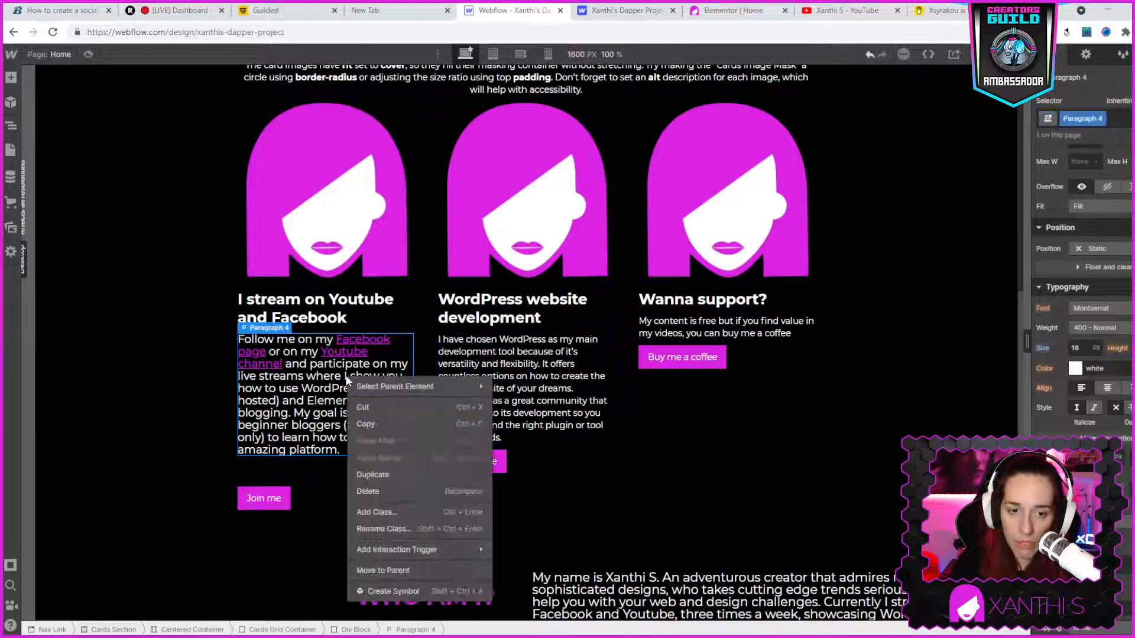
pyautogui.click(371, 423)
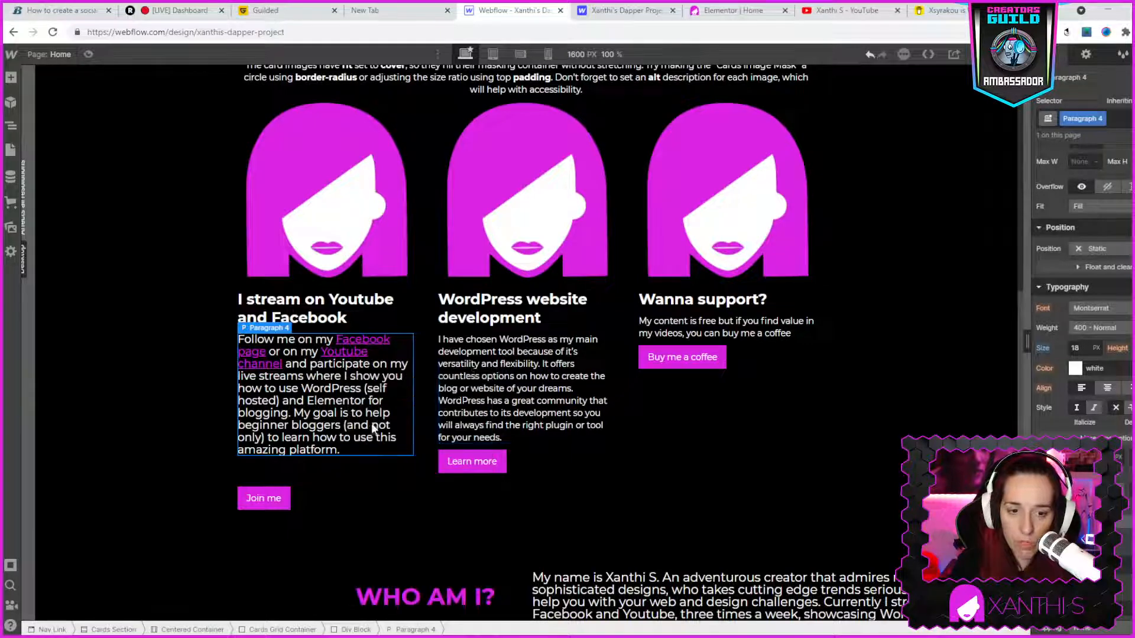
pyautogui.click(485, 357)
pyautogui.rightClick(486, 356)
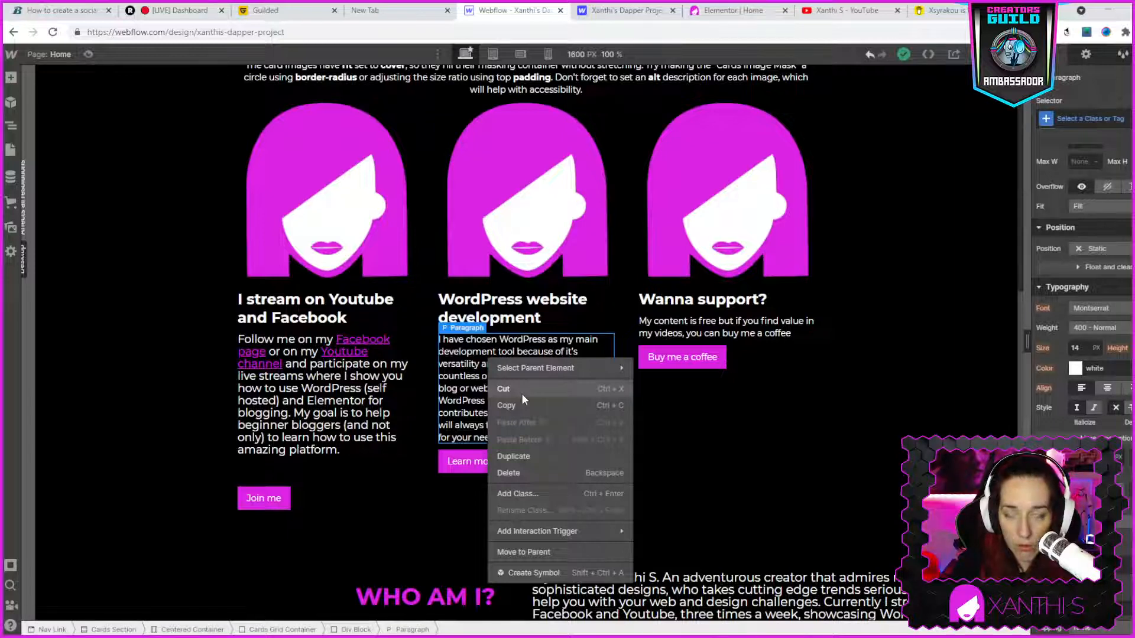
pyautogui.moveTo(532, 374)
pyautogui.click(453, 370)
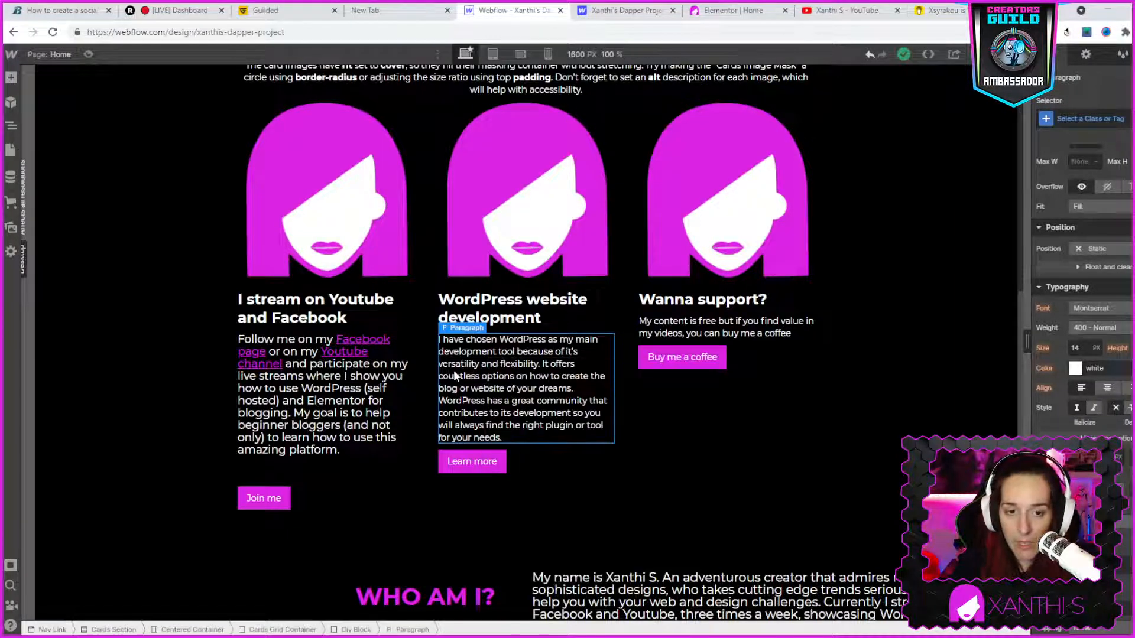
# - Apply all-caps capitalization to the three card headings "I stream on Youtube and Facebook", "WordPress website development" and "Wanna support?"
pyautogui.scroll(4, 548, 390)
pyautogui.scroll(5, 549, 390)
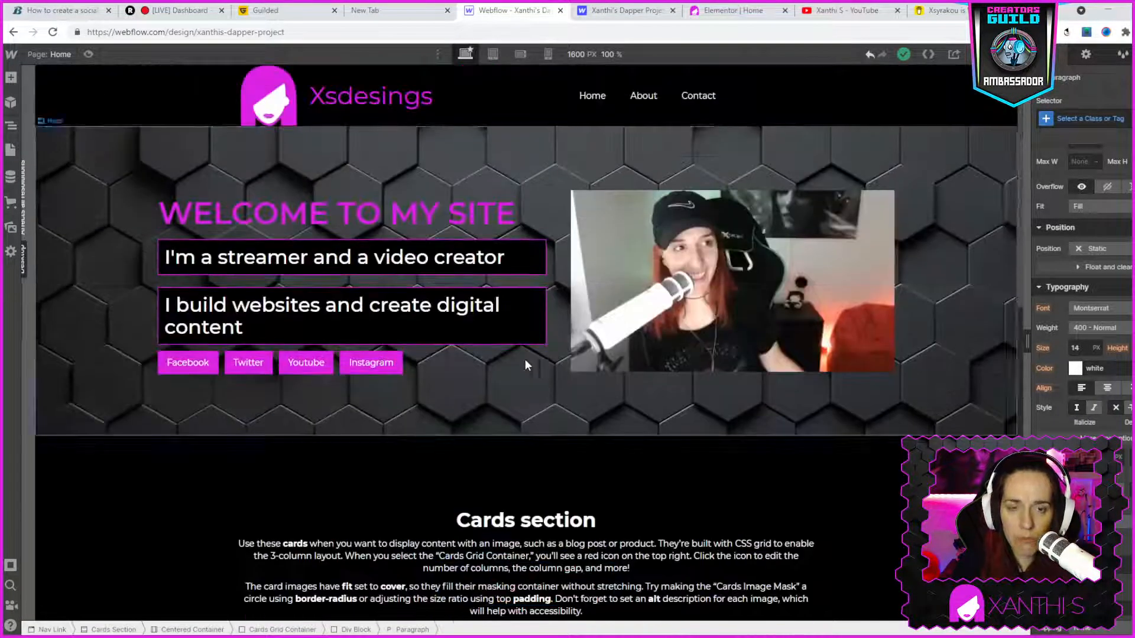
pyautogui.scroll(-6, 659, 591)
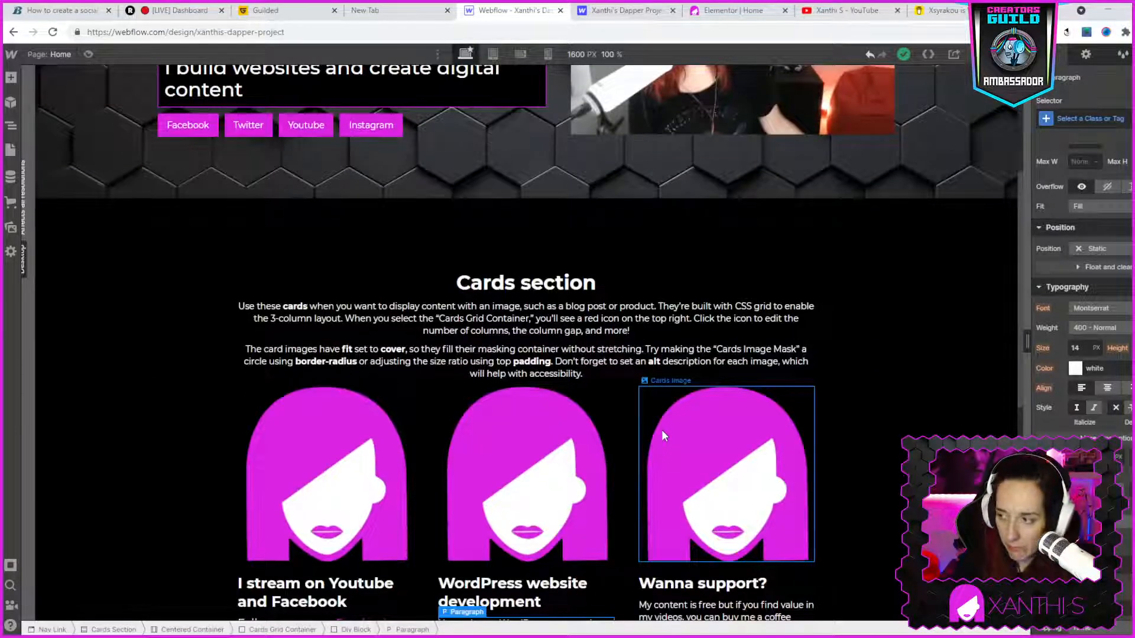
pyautogui.scroll(-3, 661, 431)
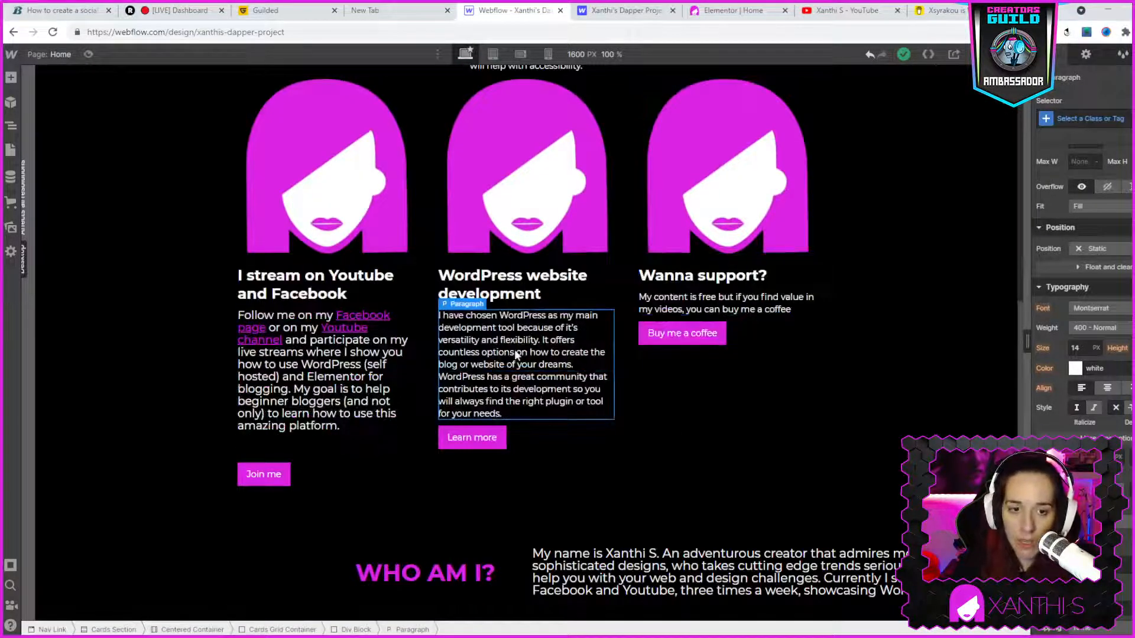
pyautogui.click(268, 294)
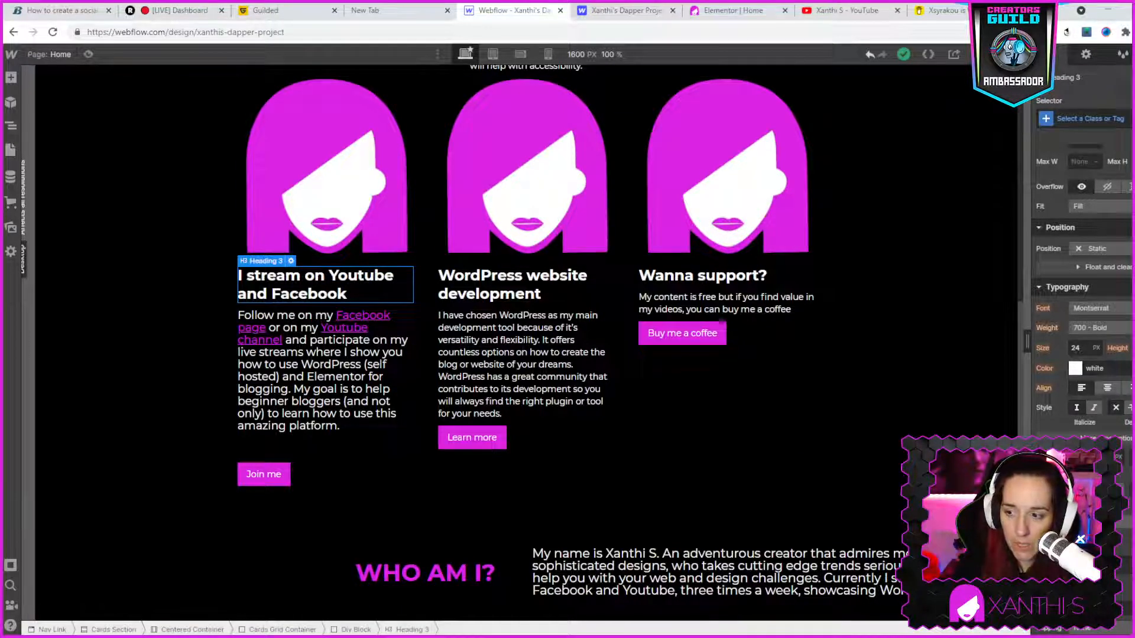
pyautogui.click(1062, 490)
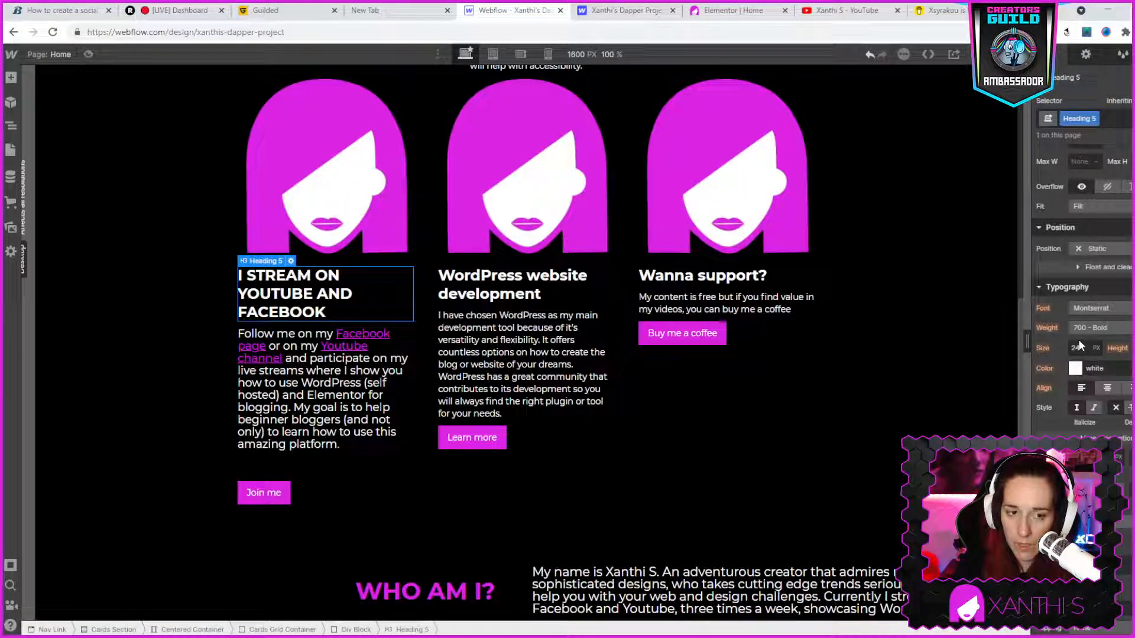
pyautogui.click(526, 293)
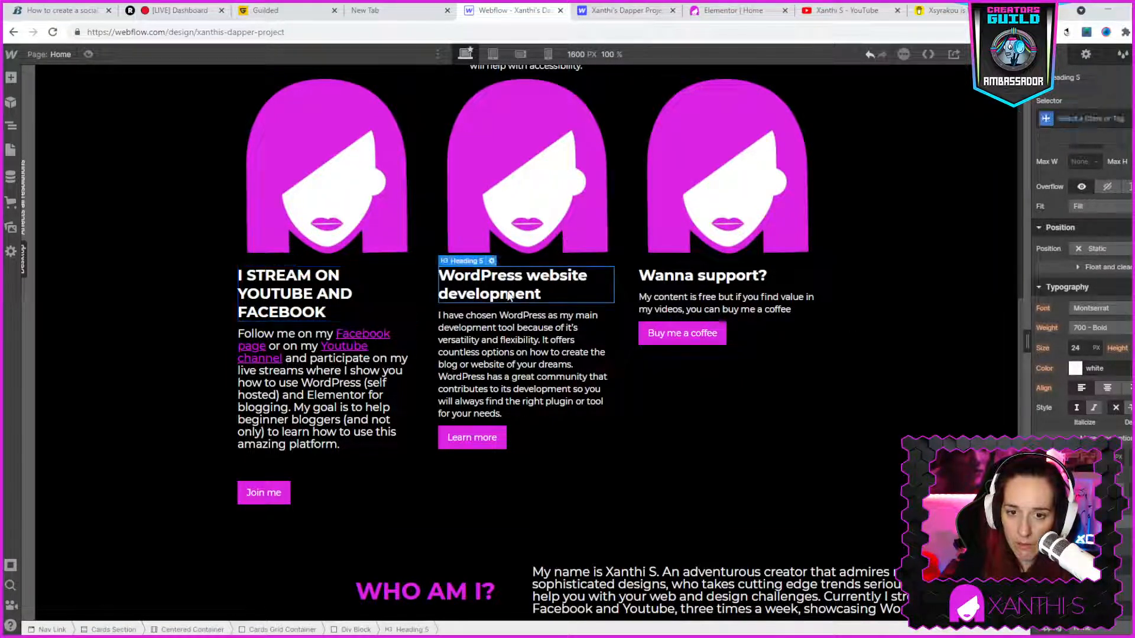
pyautogui.click(1062, 488)
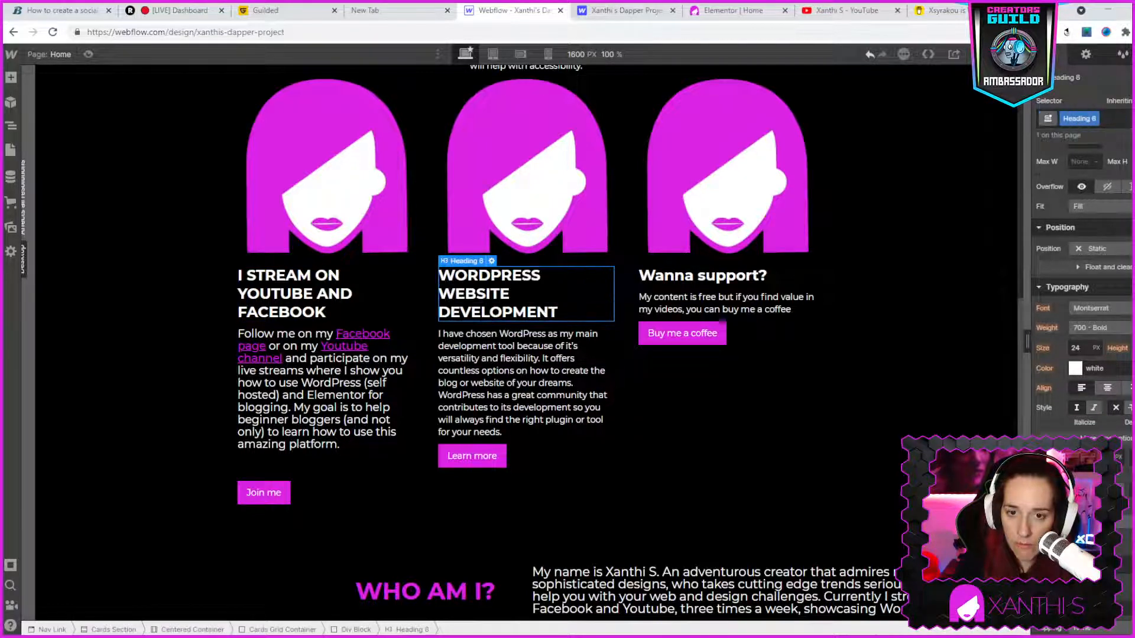
pyautogui.click(711, 281)
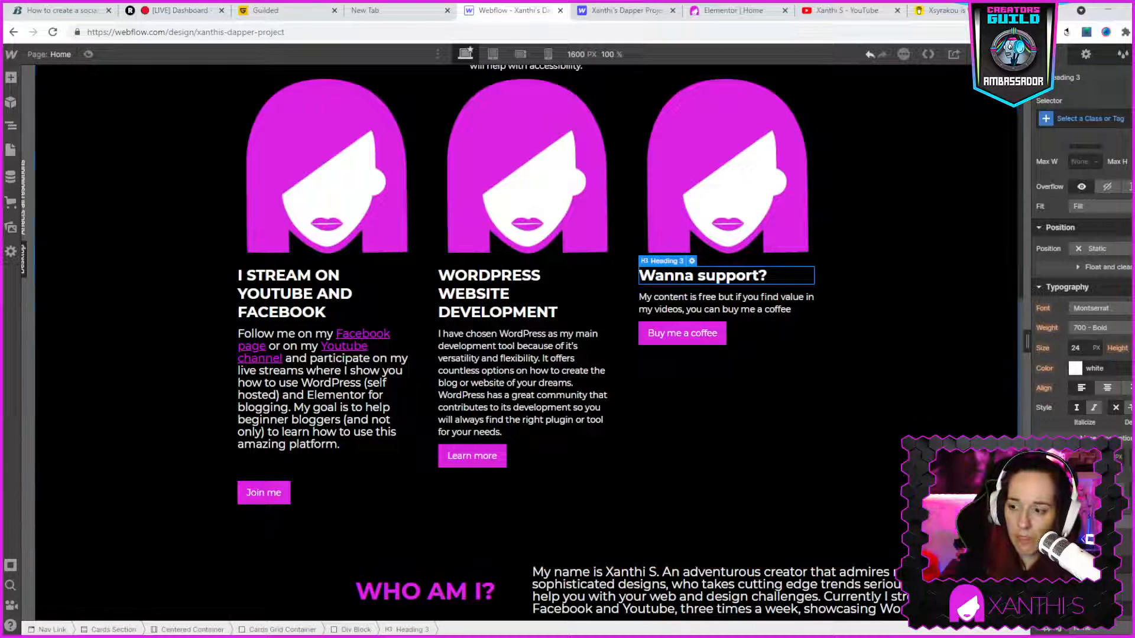
pyautogui.click(1063, 488)
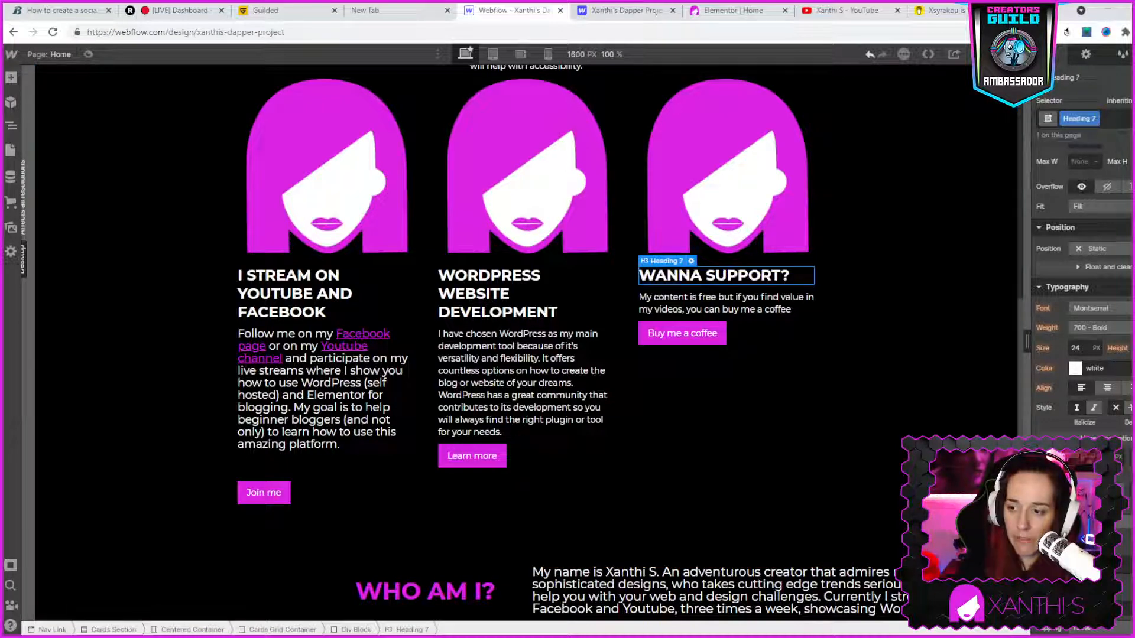
# - Increase the top margin of the "Learn more" button until it roughly lines up with the "Join me" button
pyautogui.click(753, 331)
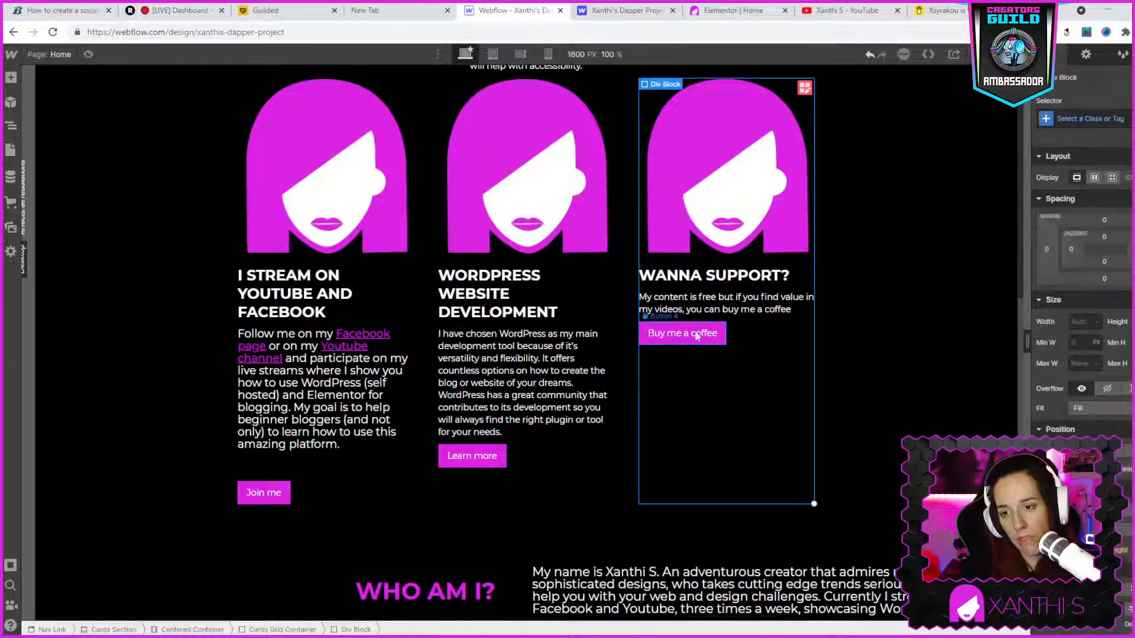
pyautogui.click(472, 460)
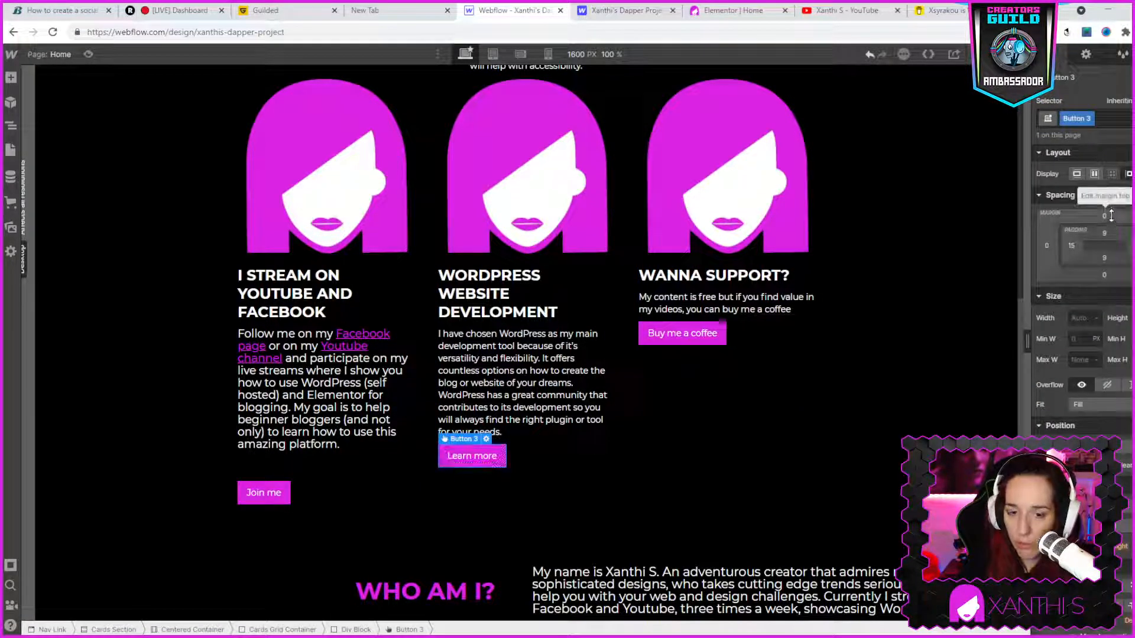
pyautogui.moveTo(1110, 216); pyautogui.dragTo(1107, 177)
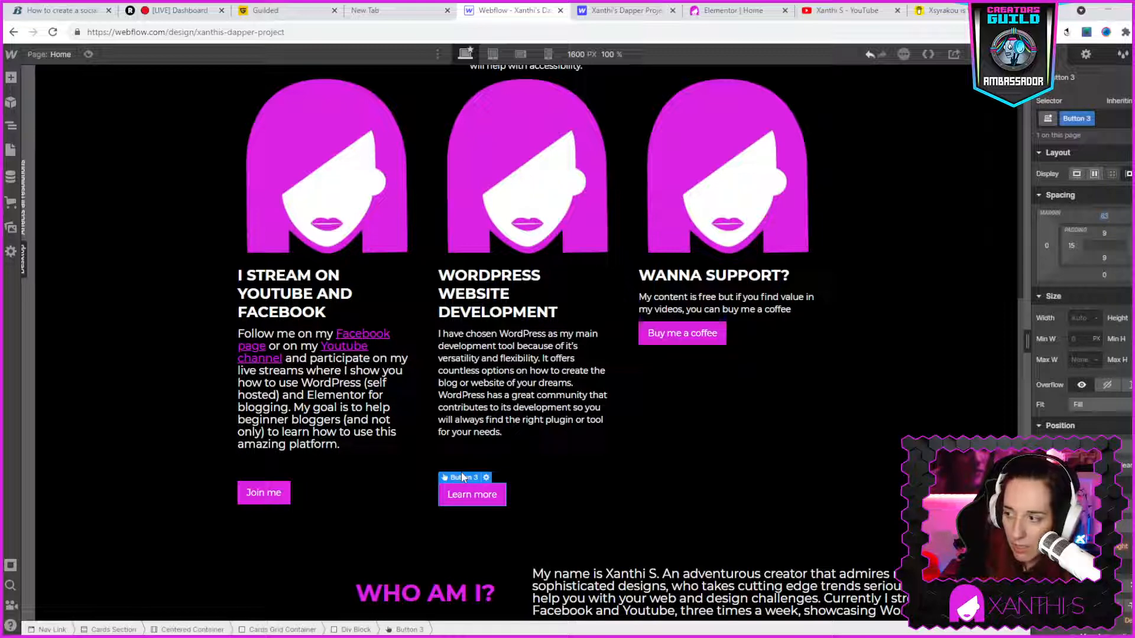
# - Give the "Buy me a coffee" button a top margin of 265 px to line it up with the other card buttons
pyautogui.click(736, 325)
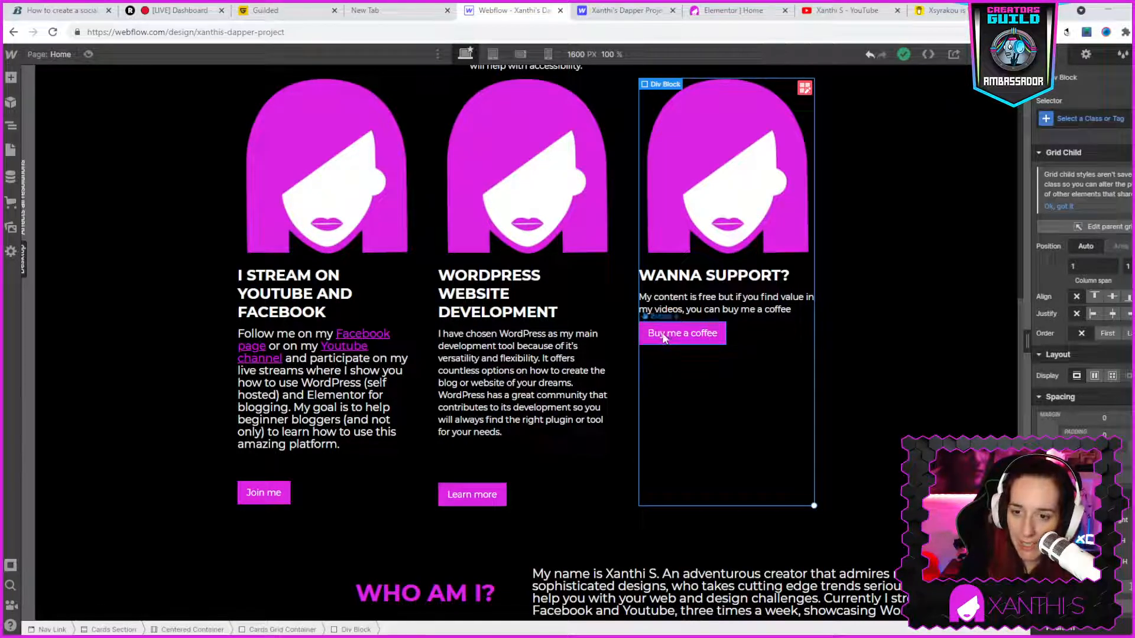
pyautogui.click(721, 336)
pyautogui.moveTo(1078, 206); pyautogui.dragTo(1104, 51)
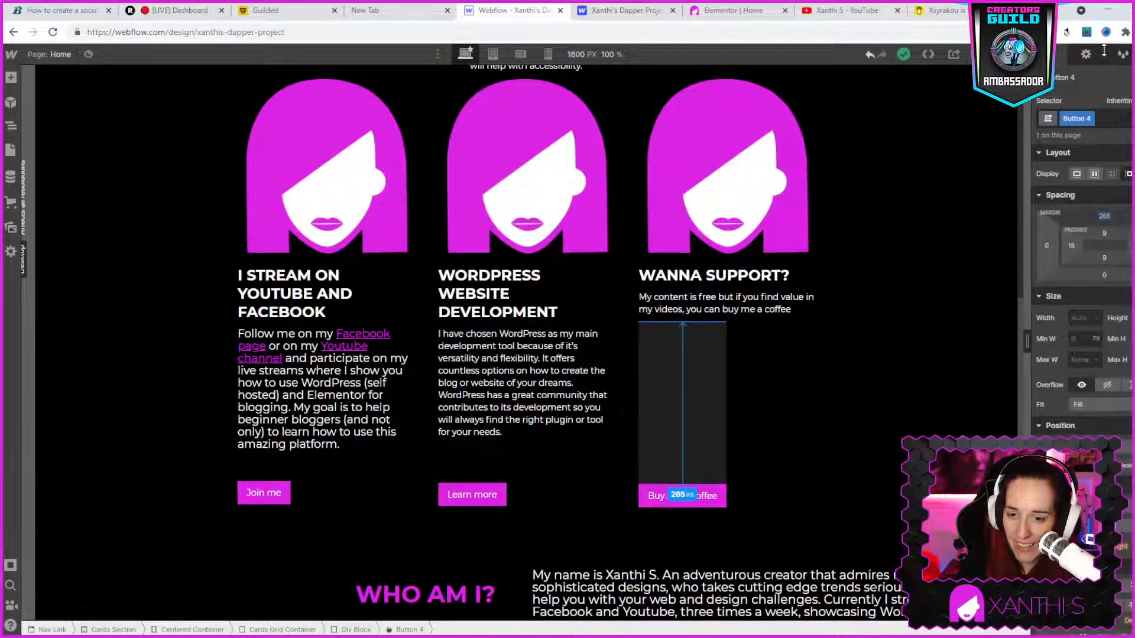
pyautogui.click(888, 442)
pyautogui.scroll(-3, 846, 530)
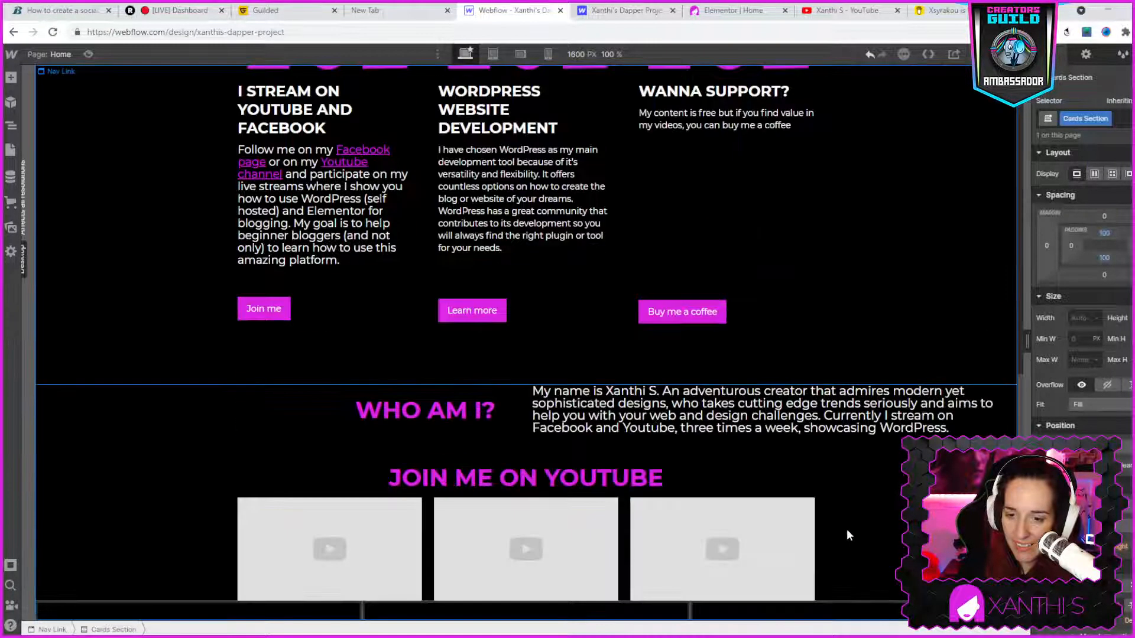
pyautogui.scroll(2, 882, 516)
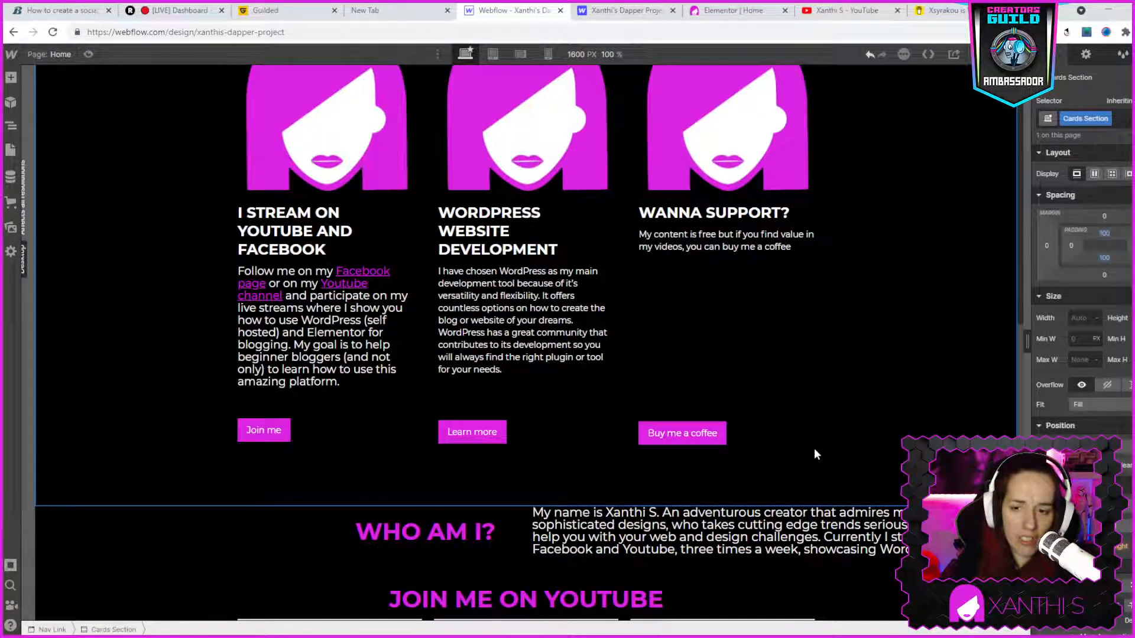
pyautogui.scroll(2, 725, 217)
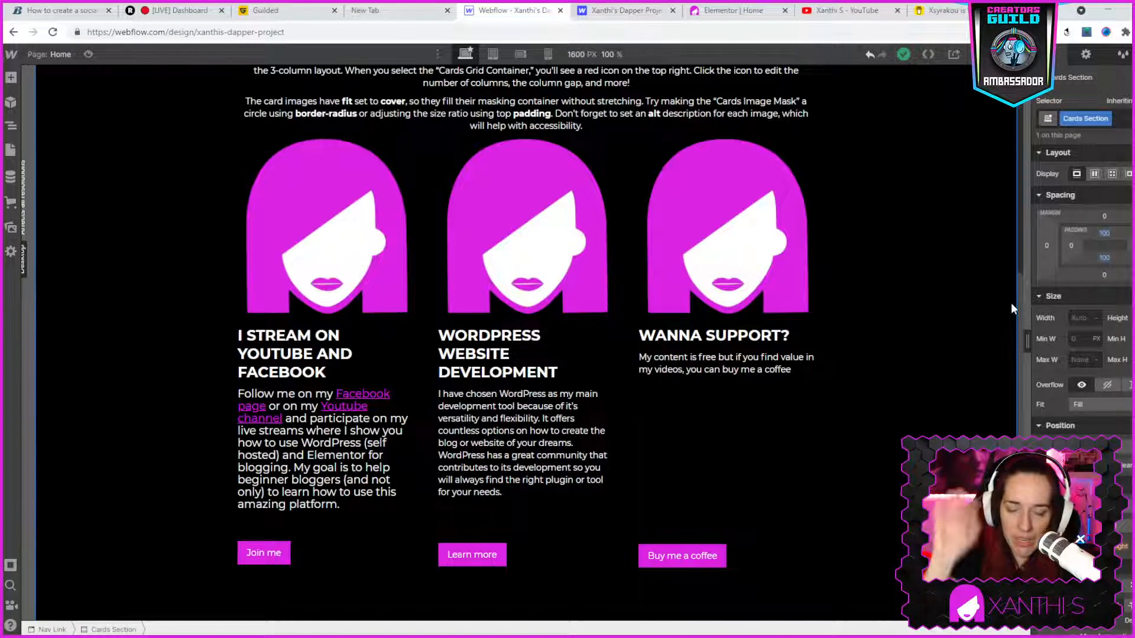
# - Try all-caps, capitalized and lowercase text on the paragraph under "WordPress website development", and reset its capitalization to none
pyautogui.doubleClick(560, 430)
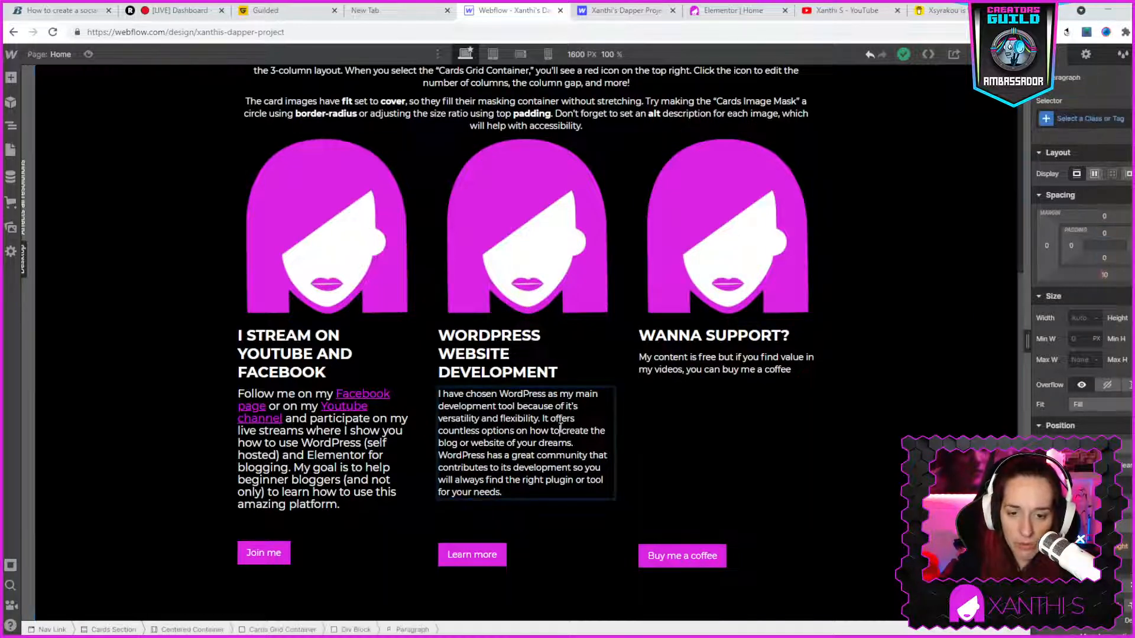
pyautogui.hotkey('ctrl', 'a')
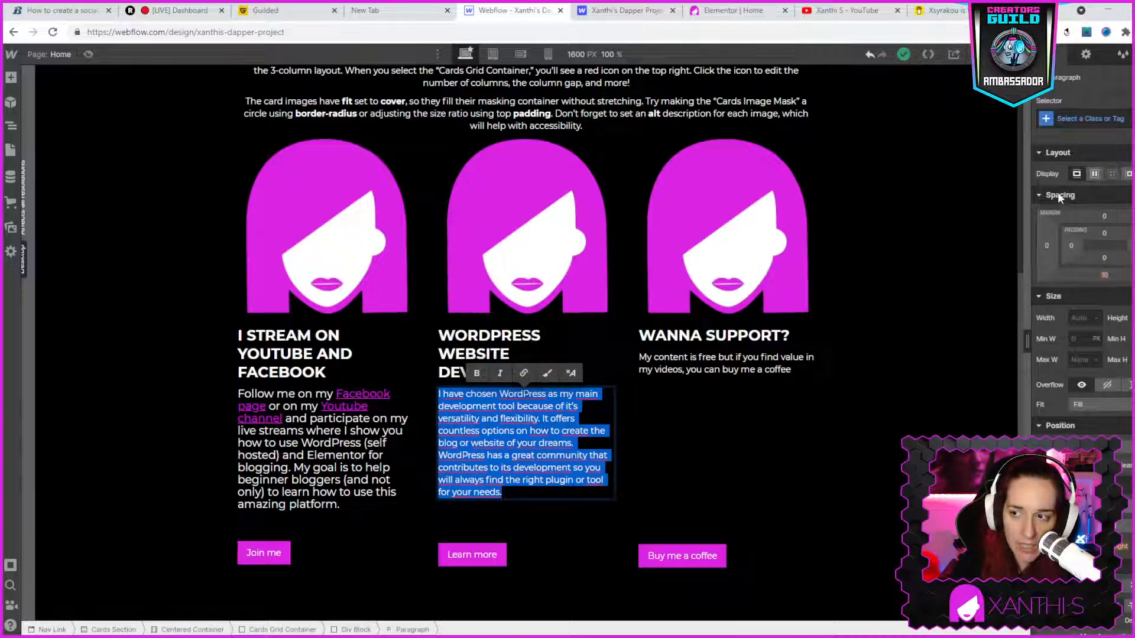
pyautogui.scroll(-2, 1100, 379)
pyautogui.scroll(-2, 1121, 425)
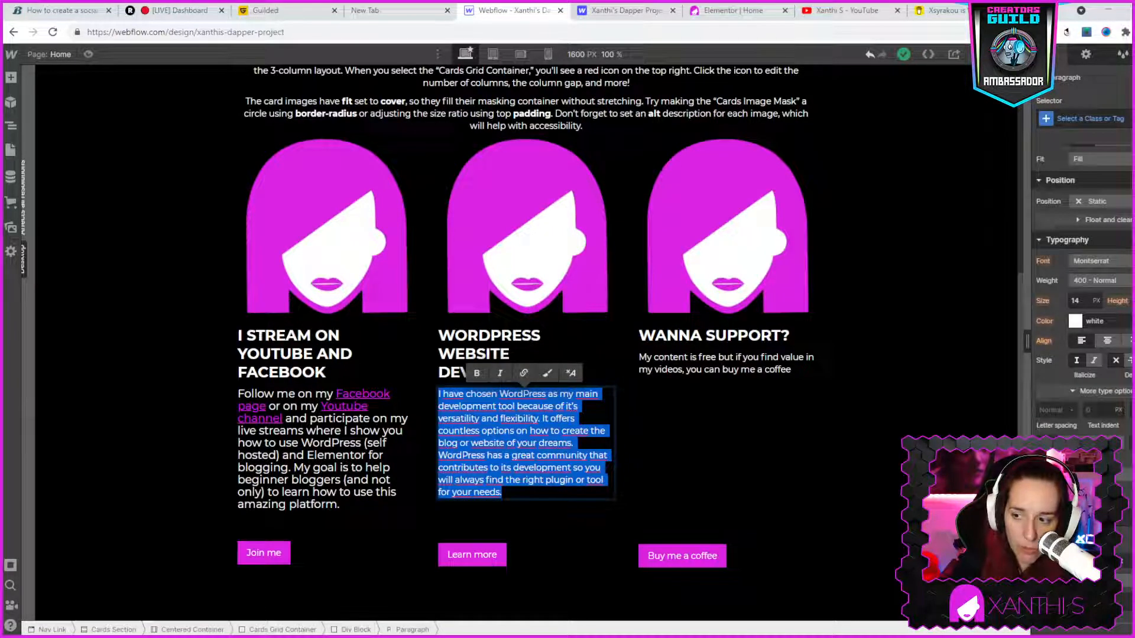
pyautogui.click(1064, 446)
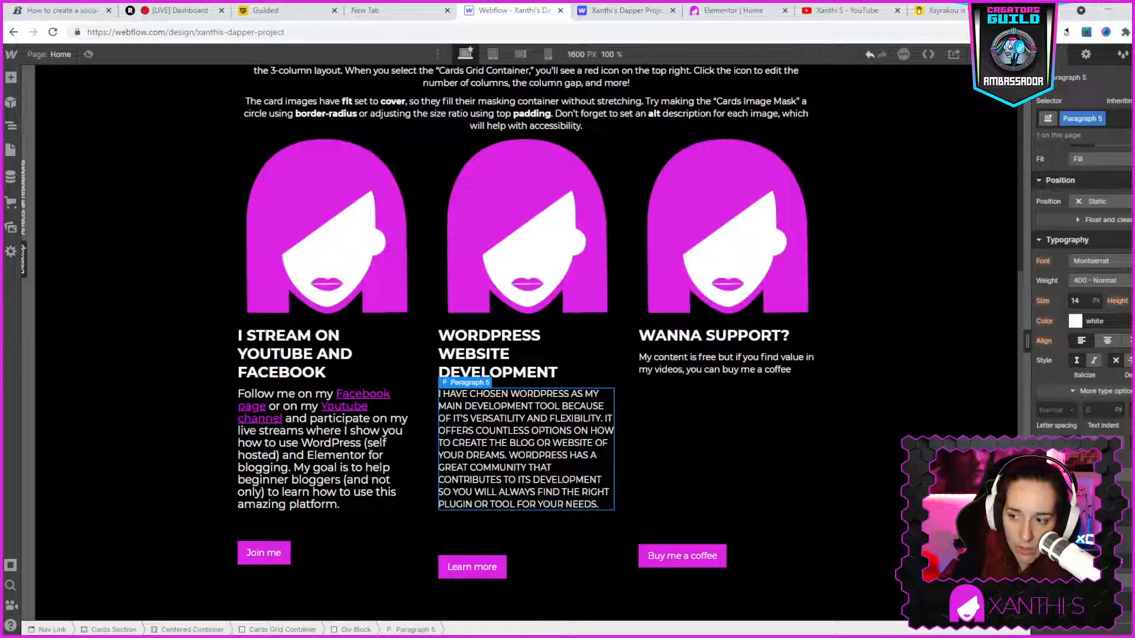
pyautogui.click(1080, 445)
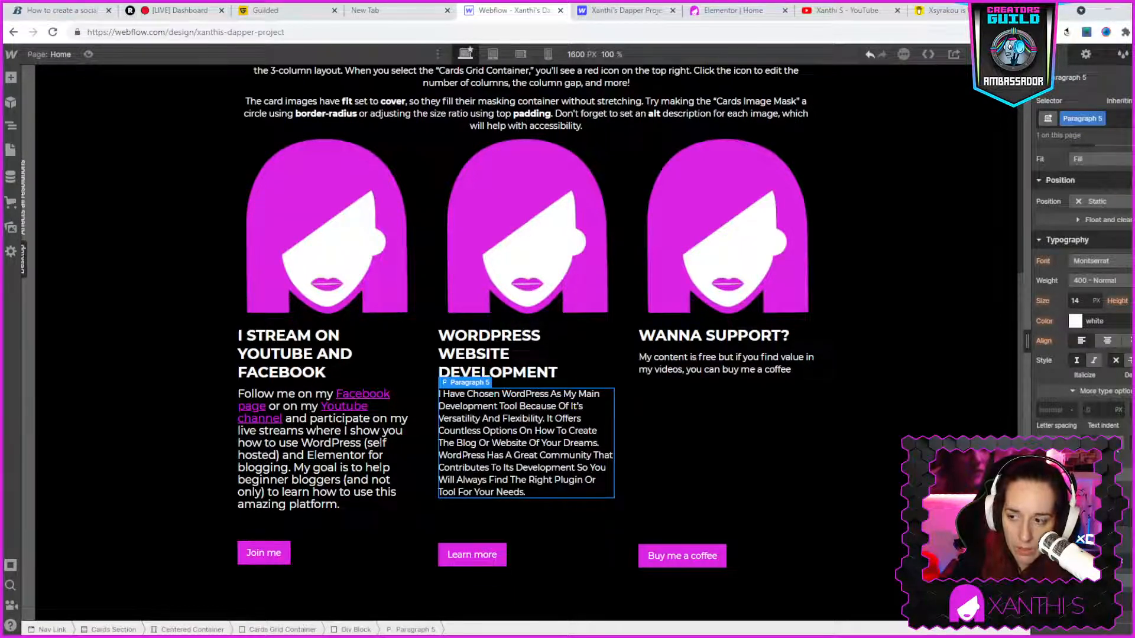
pyautogui.click(1095, 445)
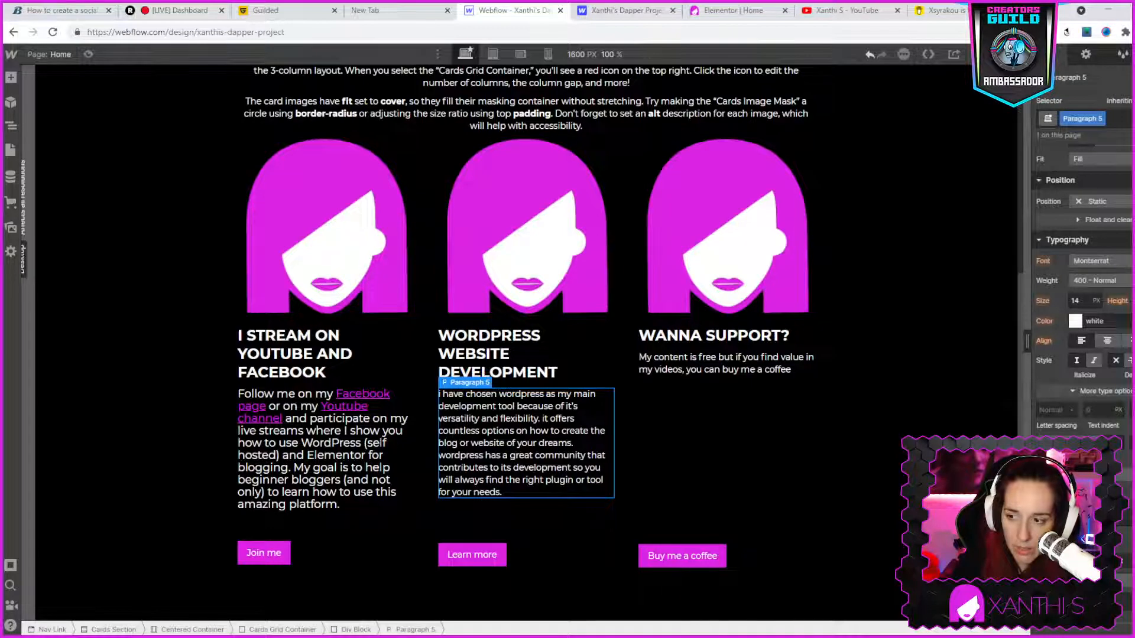
pyautogui.click(1047, 445)
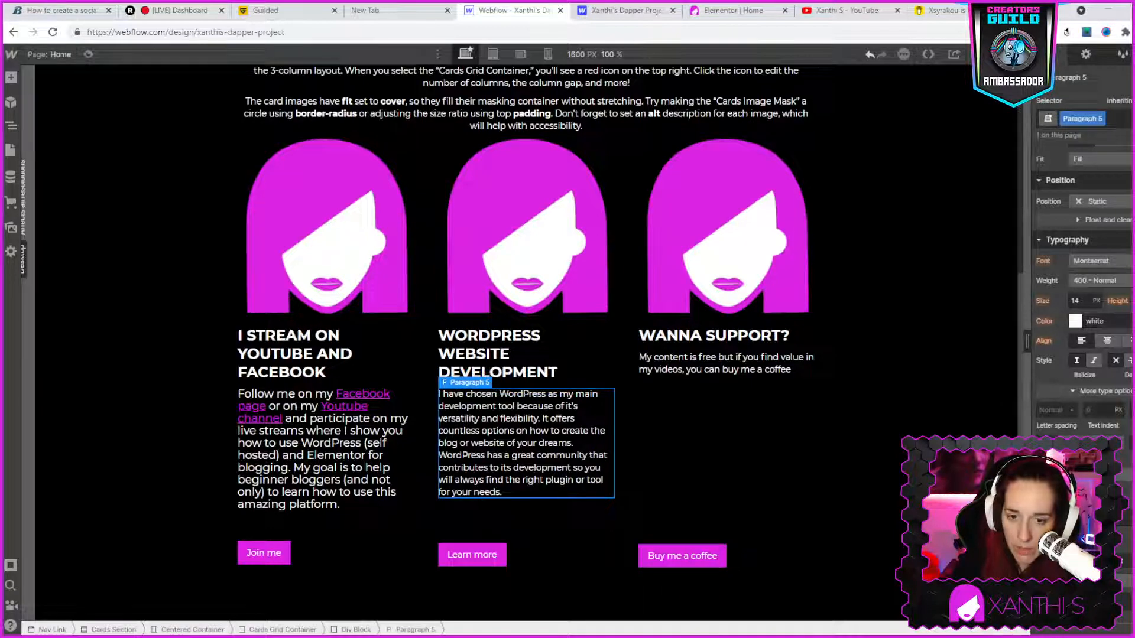
# - Set the font size of the paragraph under "WordPress website development" to 18 px
pyautogui.click(1076, 301)
pyautogui.write('18')
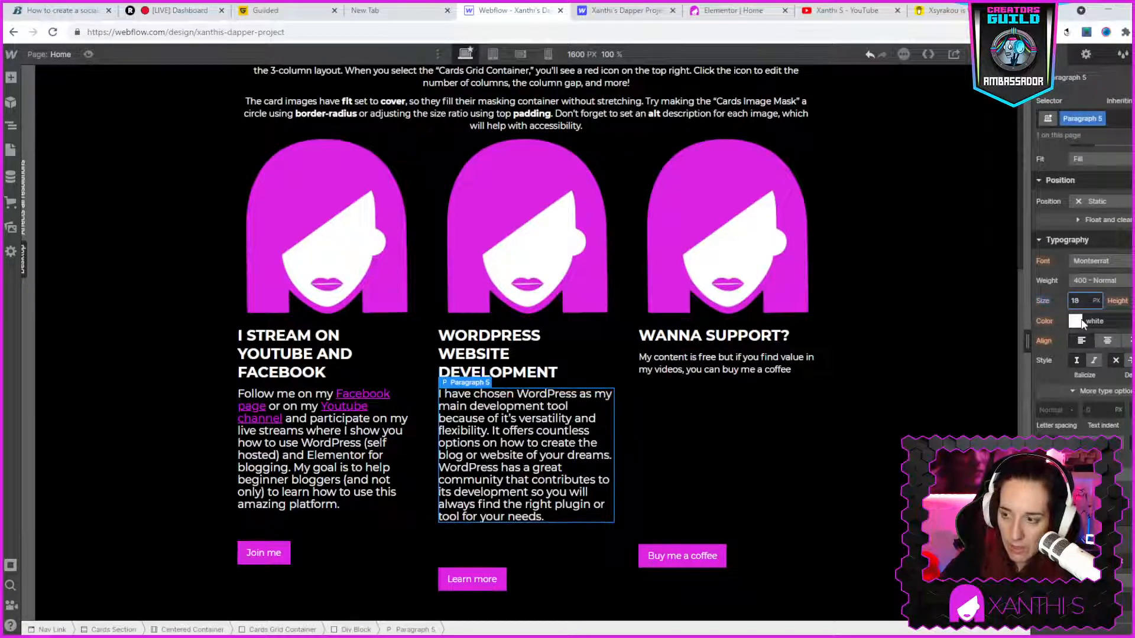
pyautogui.click(520, 460)
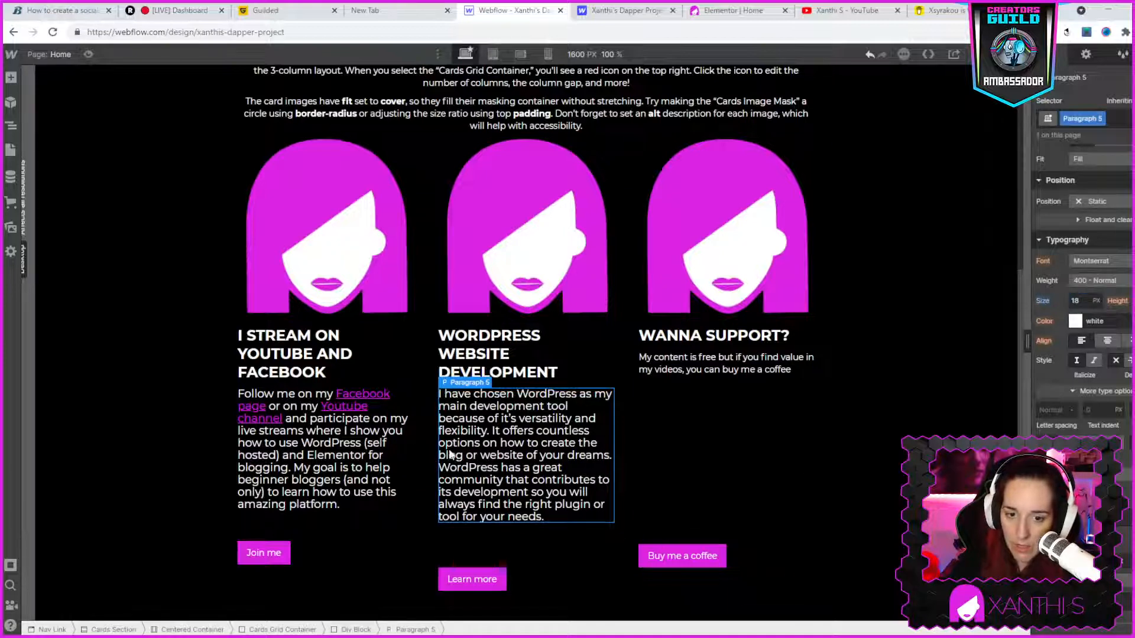
# - Switch to the Elementor editor, check the typography settings of the "I stream on Facebook and Youtube" paragraph, and return to Webflow
pyautogui.click(733, 10)
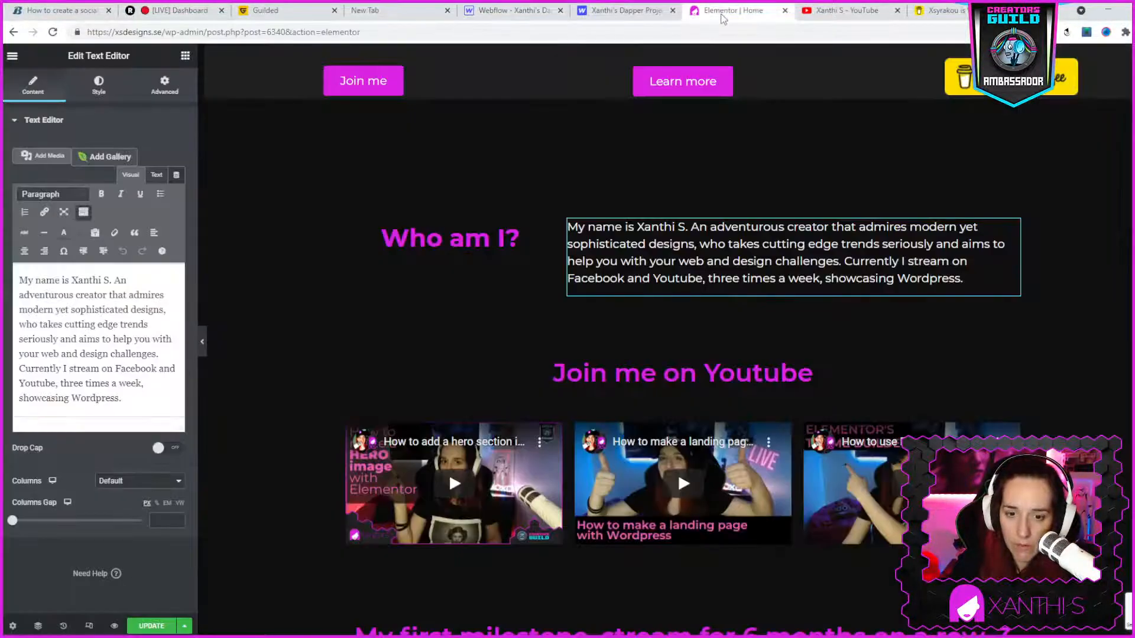
pyautogui.scroll(4, 666, 442)
pyautogui.doubleClick(392, 208)
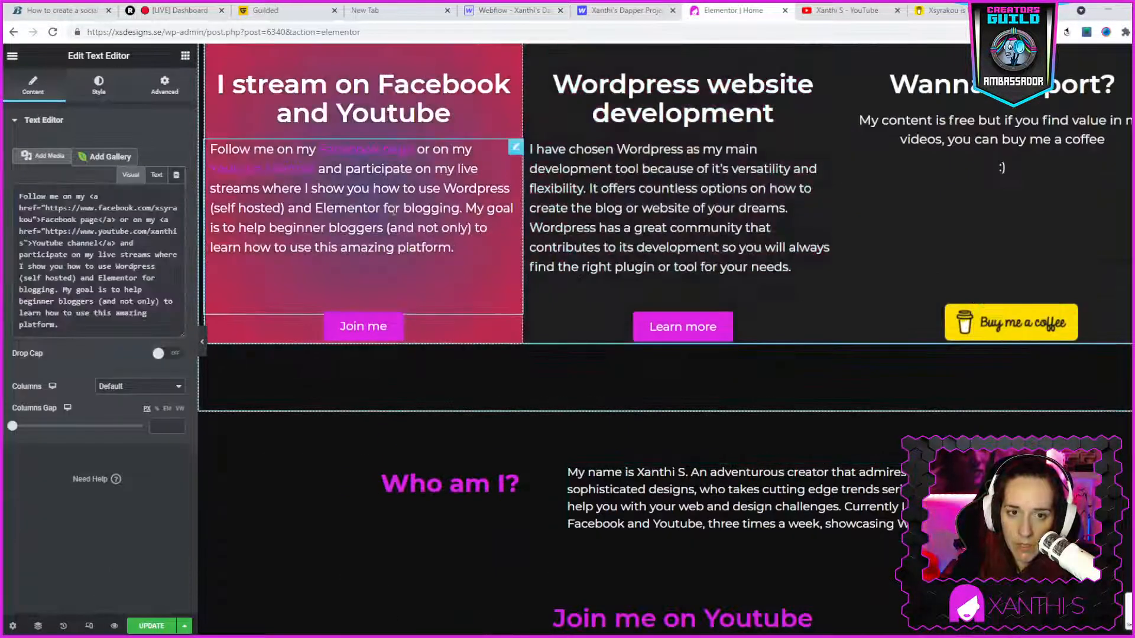
pyautogui.click(98, 86)
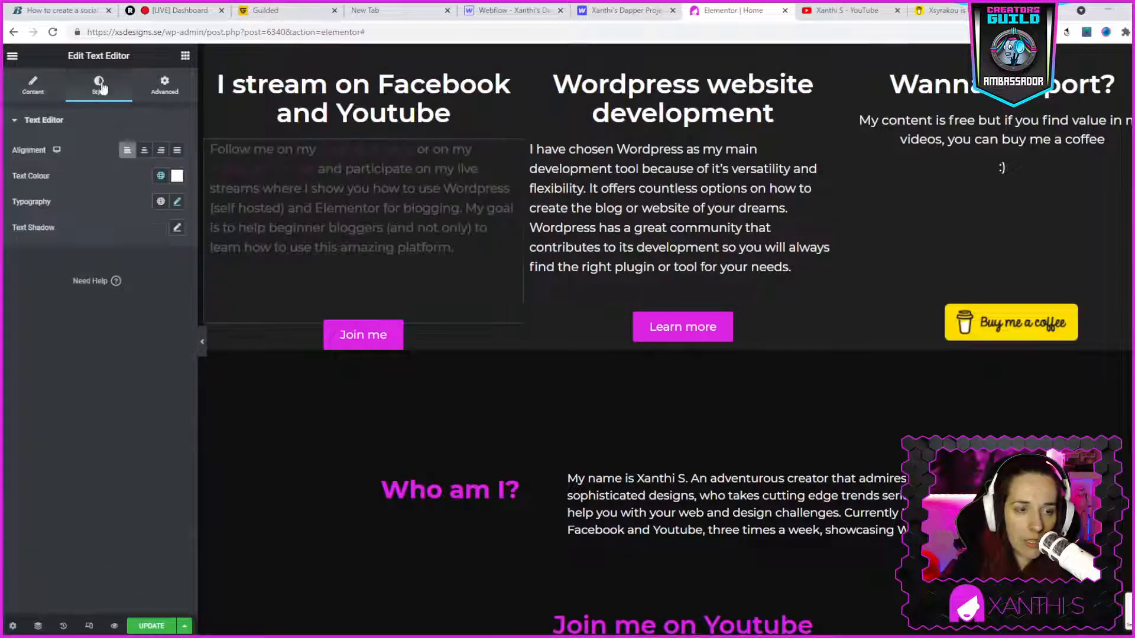
pyautogui.click(178, 203)
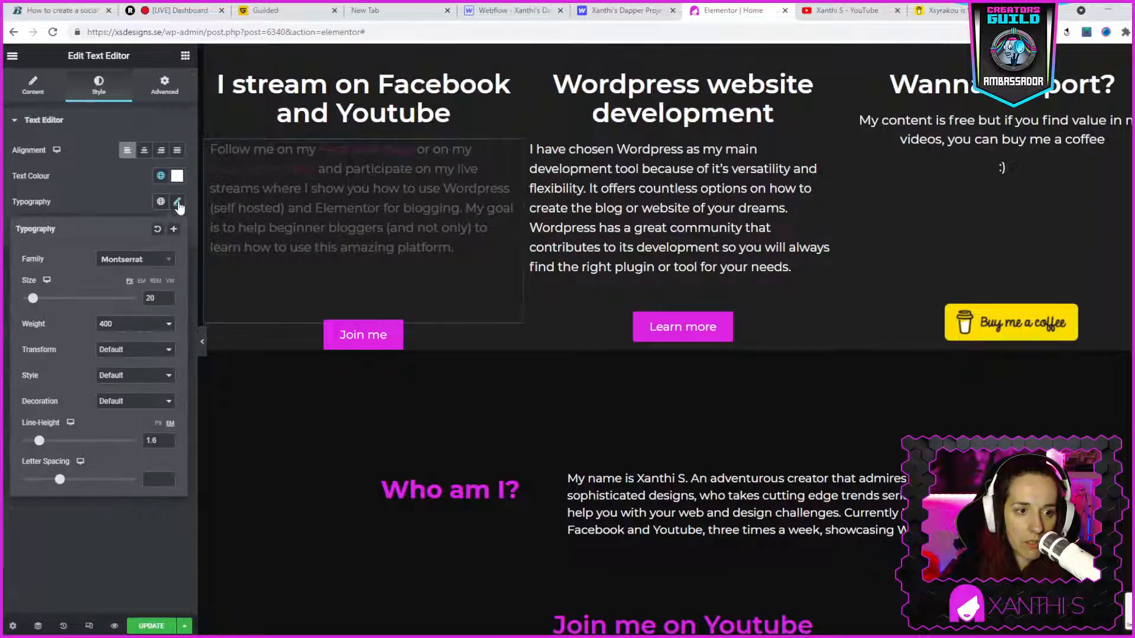
pyautogui.click(511, 10)
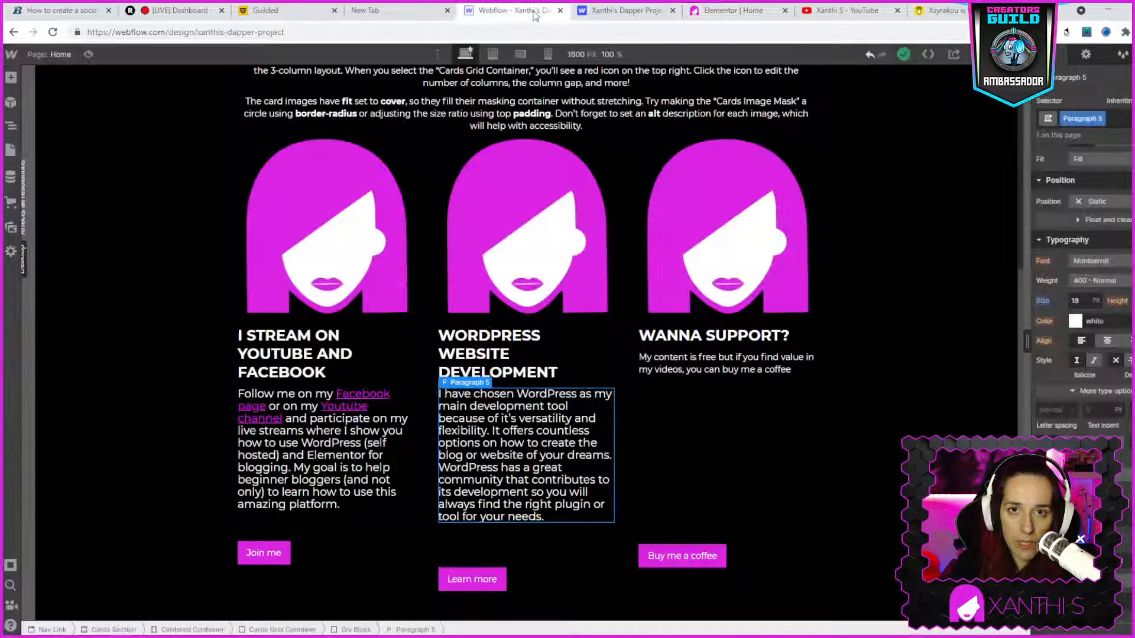
# - Set the font size of the paragraph under "I stream on YouTube and Facebook" to 20 px
pyautogui.click(367, 403)
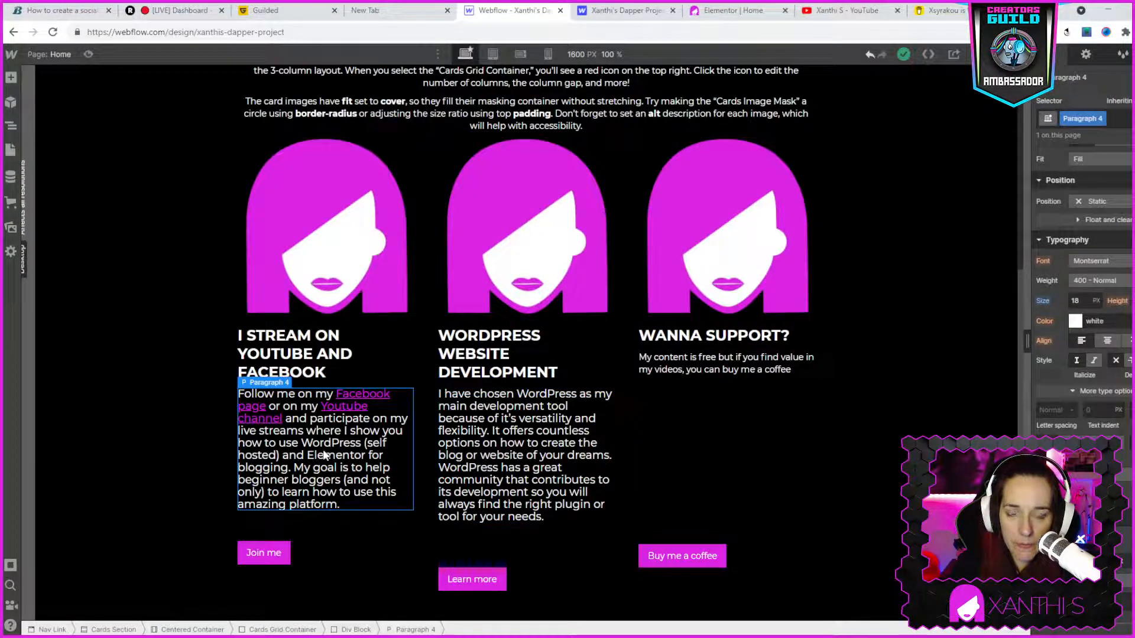
pyautogui.click(1081, 299)
pyautogui.write('20')
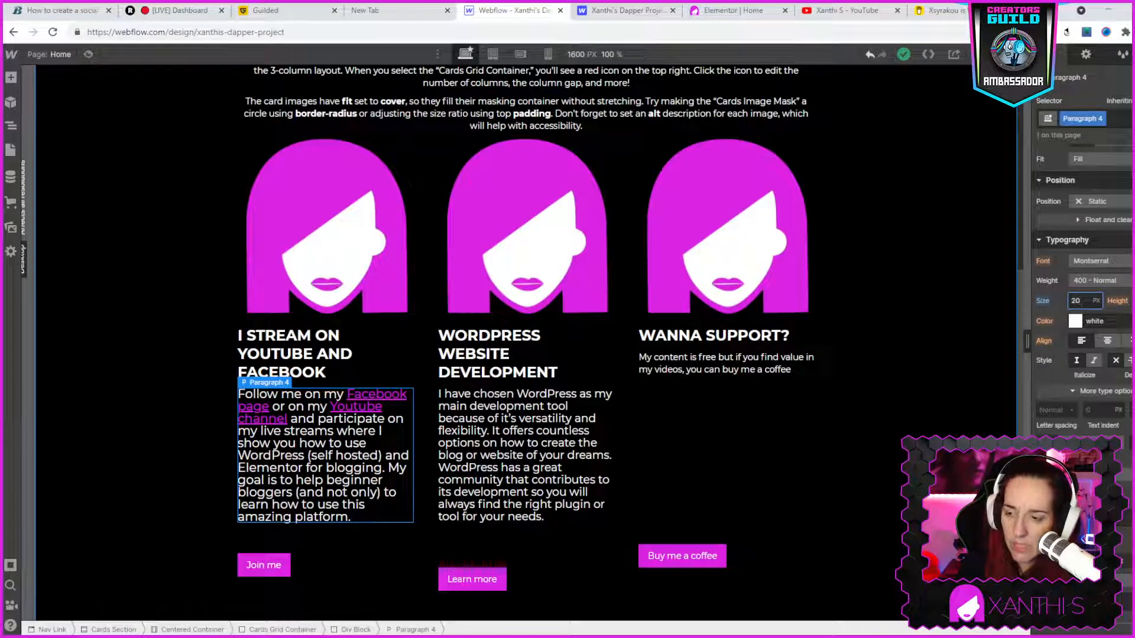
# - Try several line heights on the paragraph under "I stream on YouTube and Facebook" and settle on looser, readable line spacing
pyautogui.scroll(-5, 1055, 422)
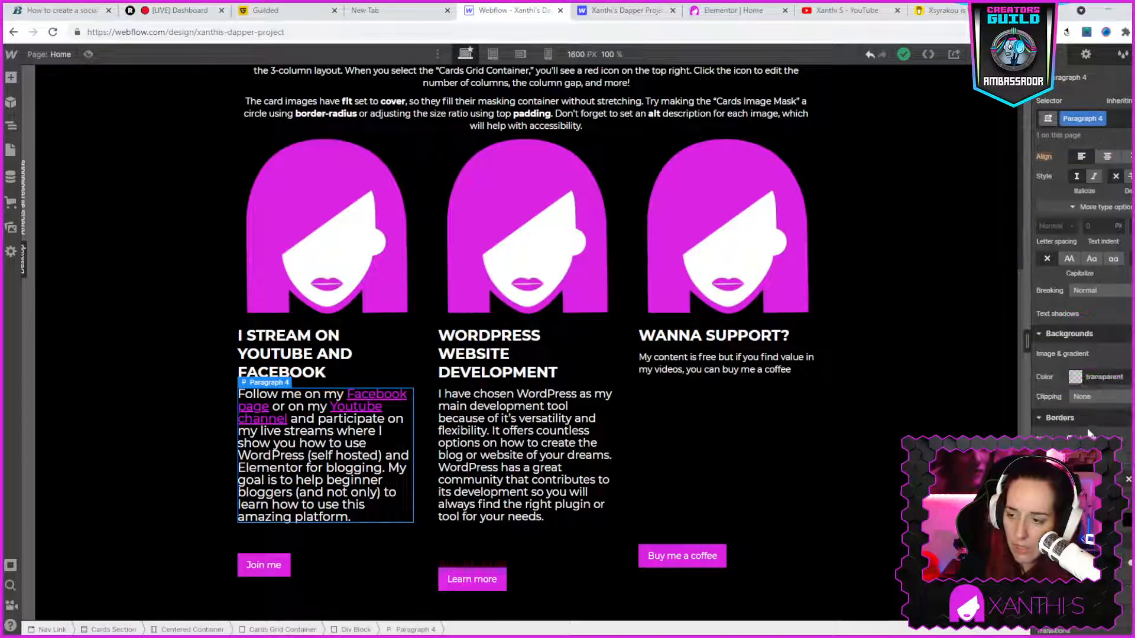
pyautogui.scroll(10, 1088, 433)
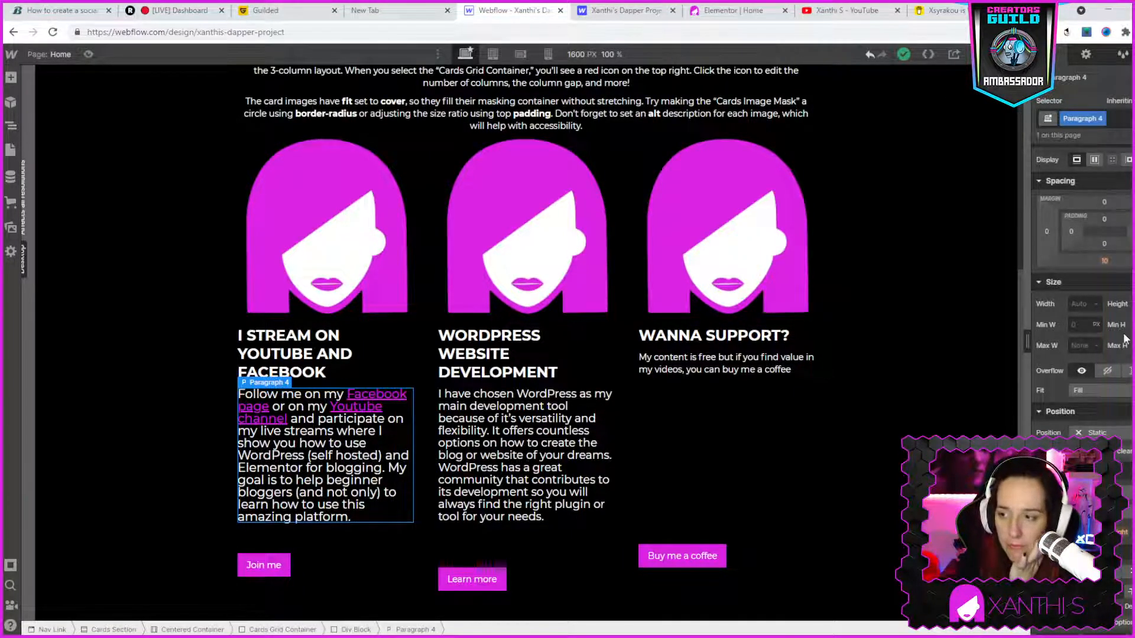
pyautogui.scroll(-1, 1125, 449)
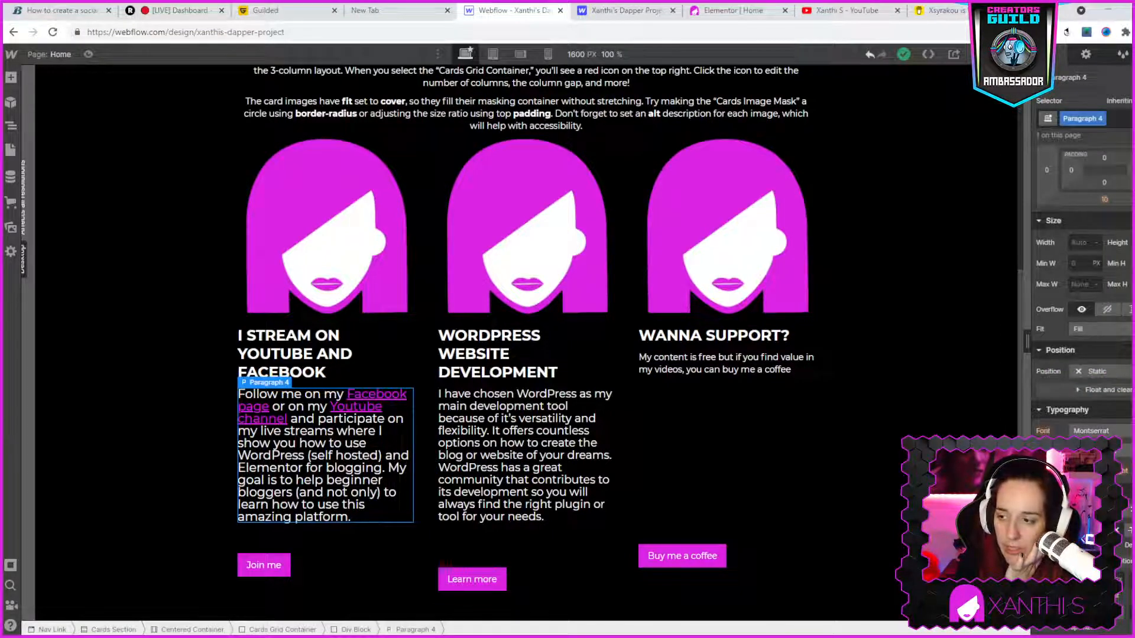
pyautogui.press('Return')
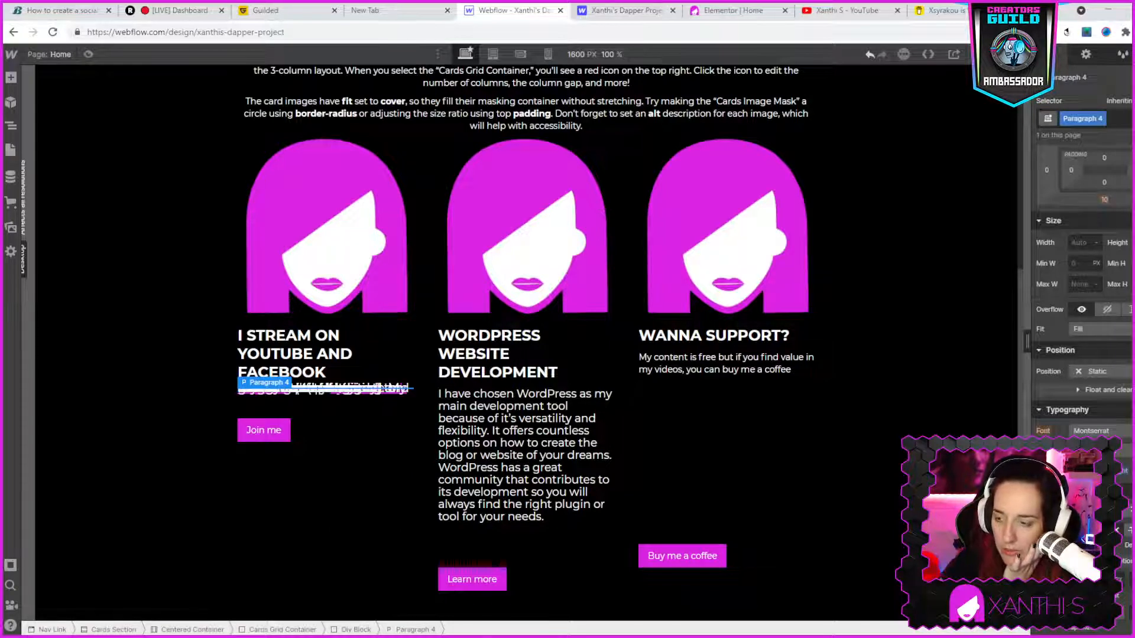
pyautogui.press('Return')
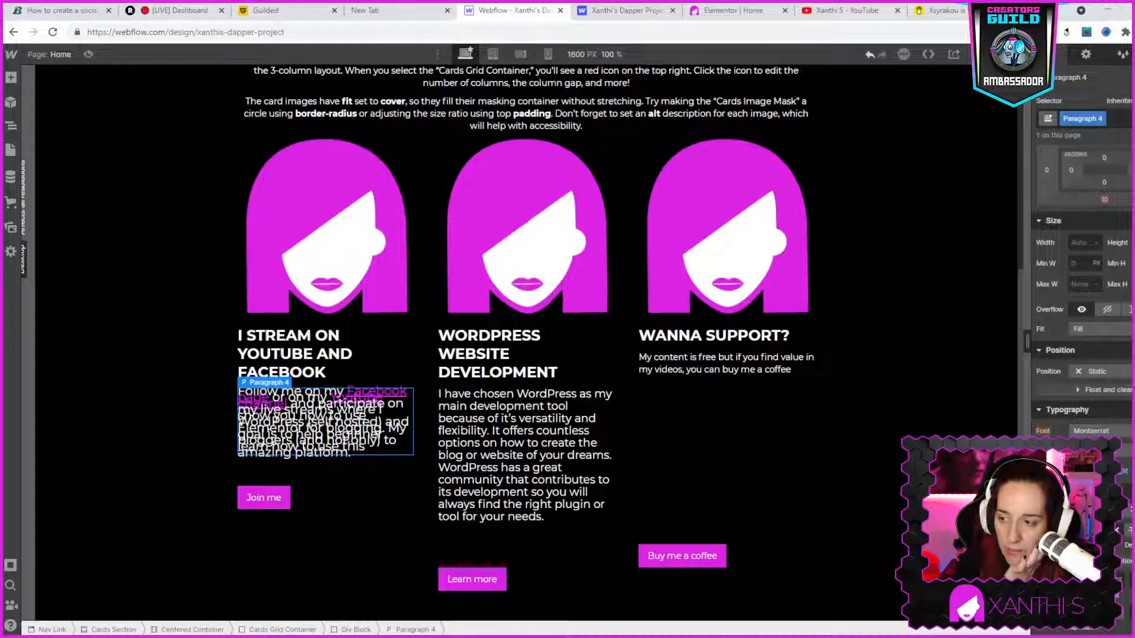
pyautogui.press('Return')
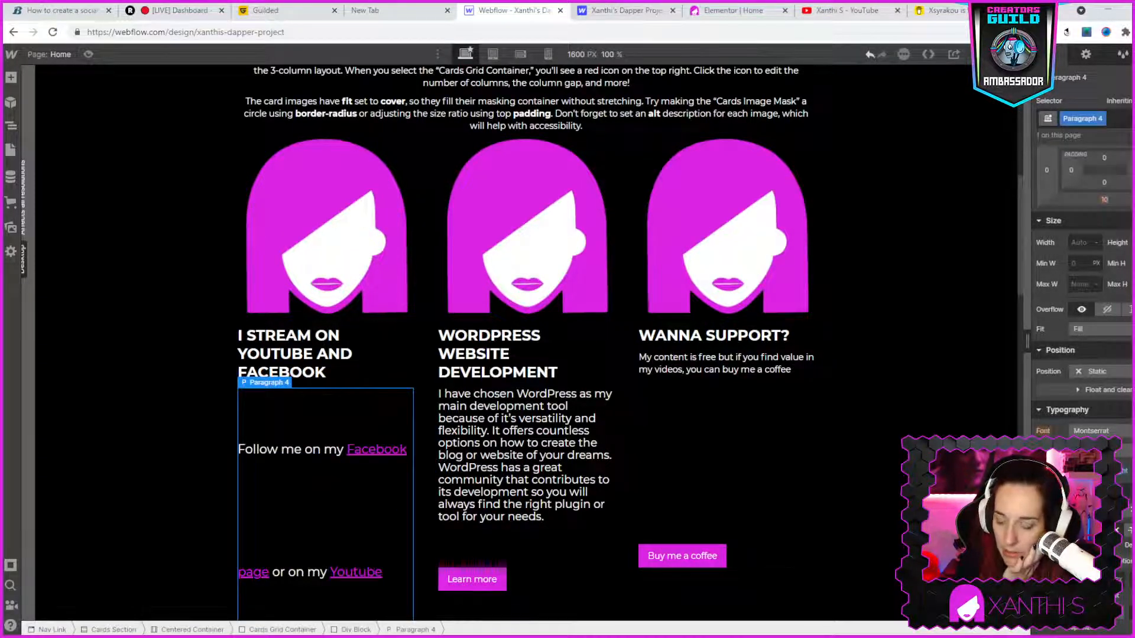
pyautogui.press('Return')
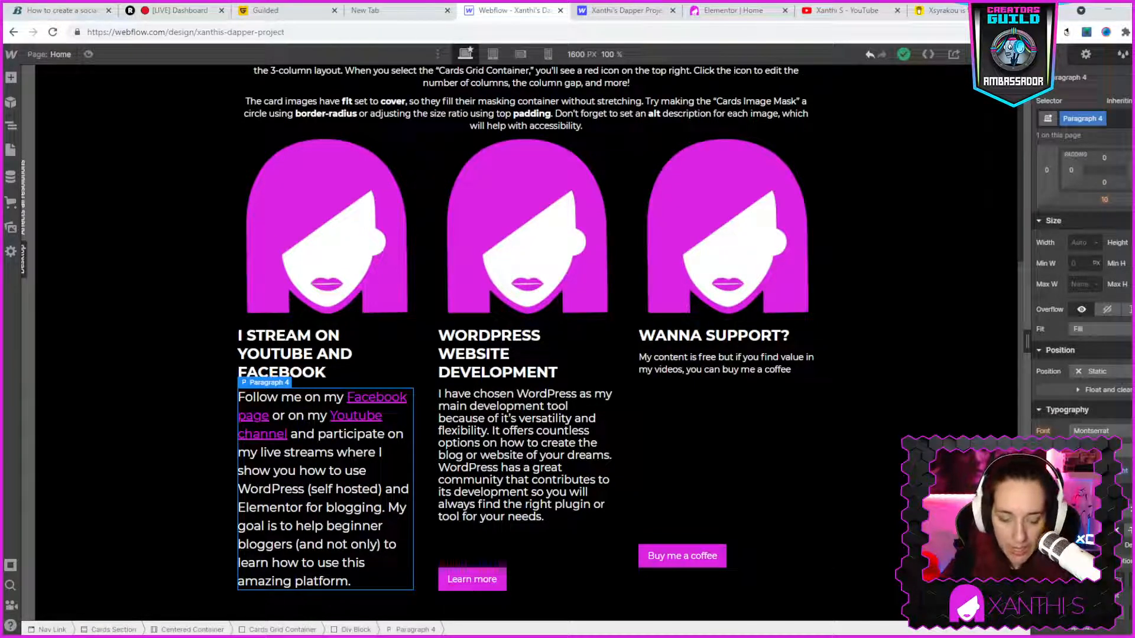
# - Increase the line height of the paragraph under "WordPress website development" to loosen its line spacing
pyautogui.click(558, 457)
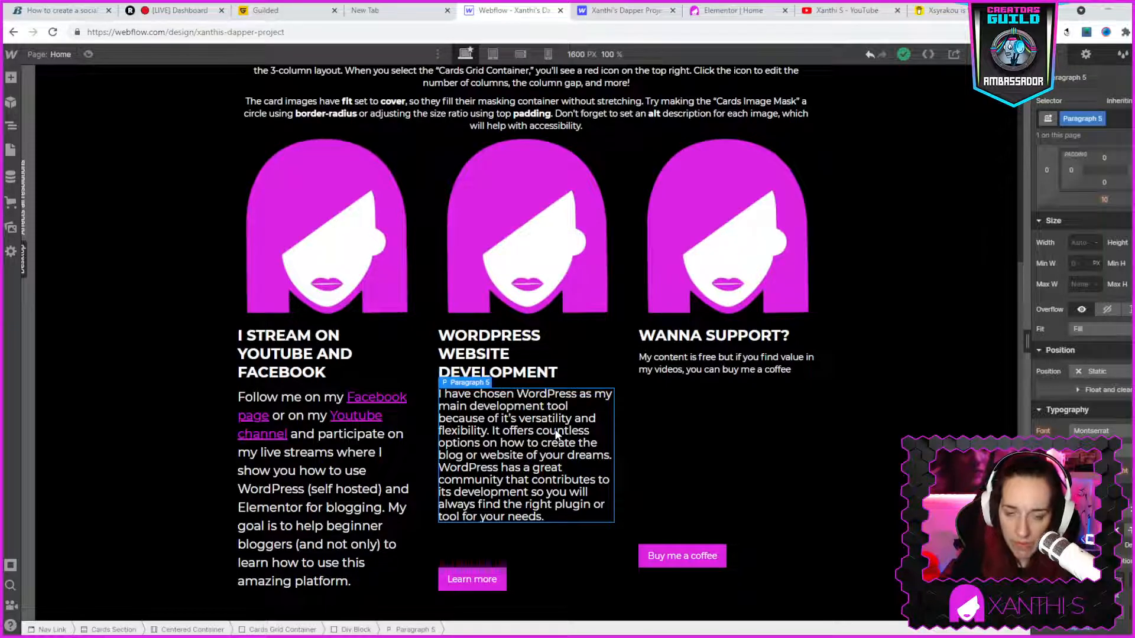
pyautogui.doubleClick(557, 432)
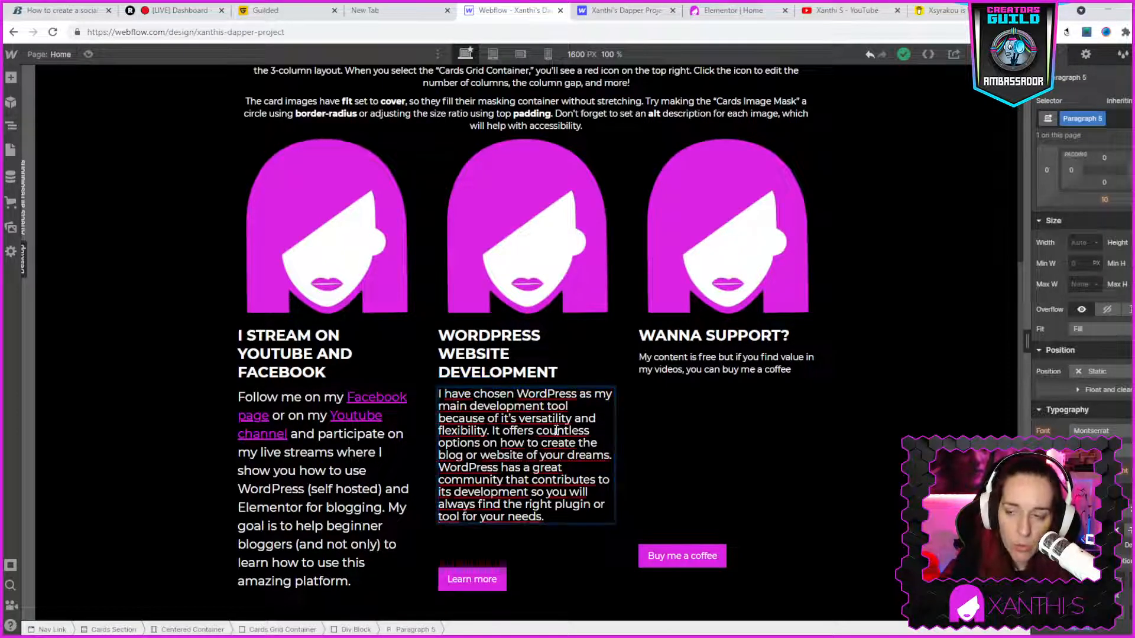
pyautogui.tripleClick(556, 431)
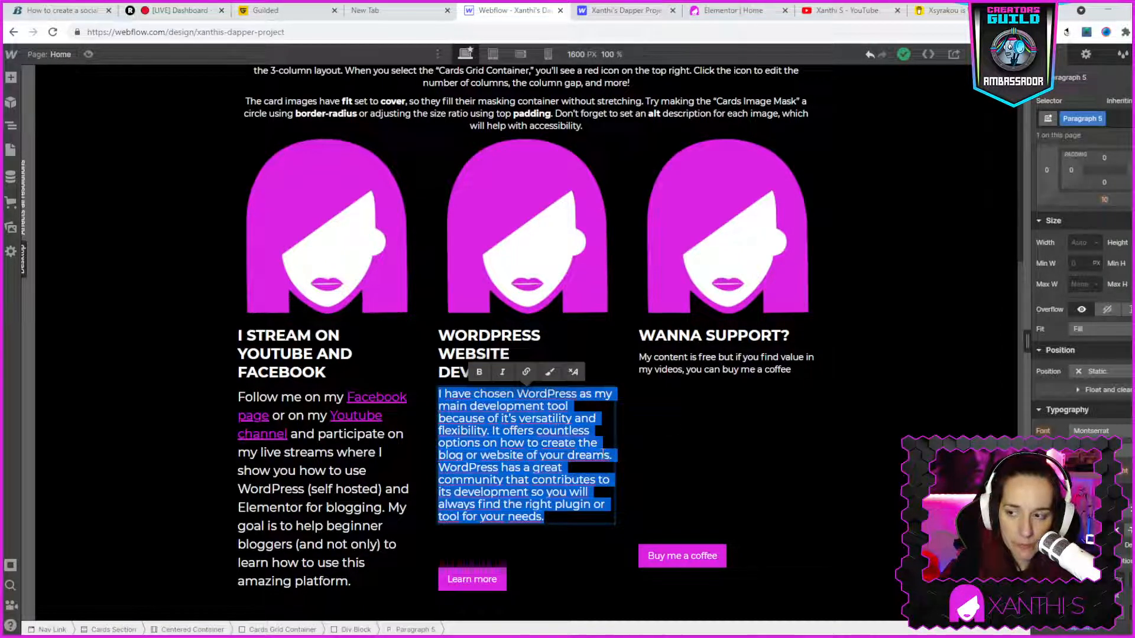
pyautogui.click(1085, 471)
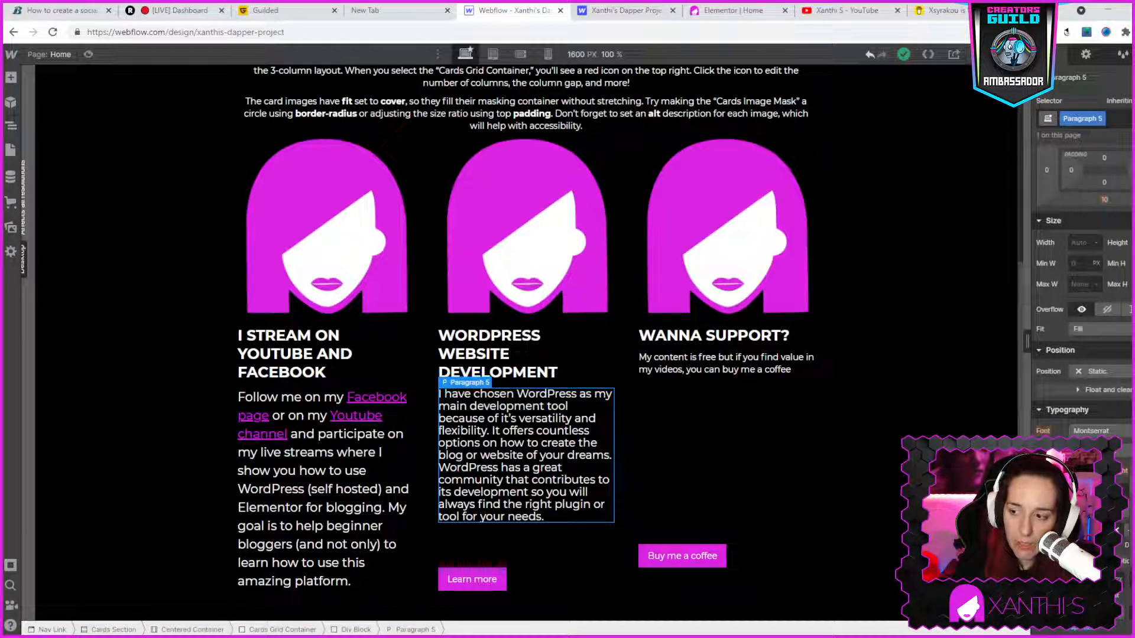
pyautogui.click(1132, 510)
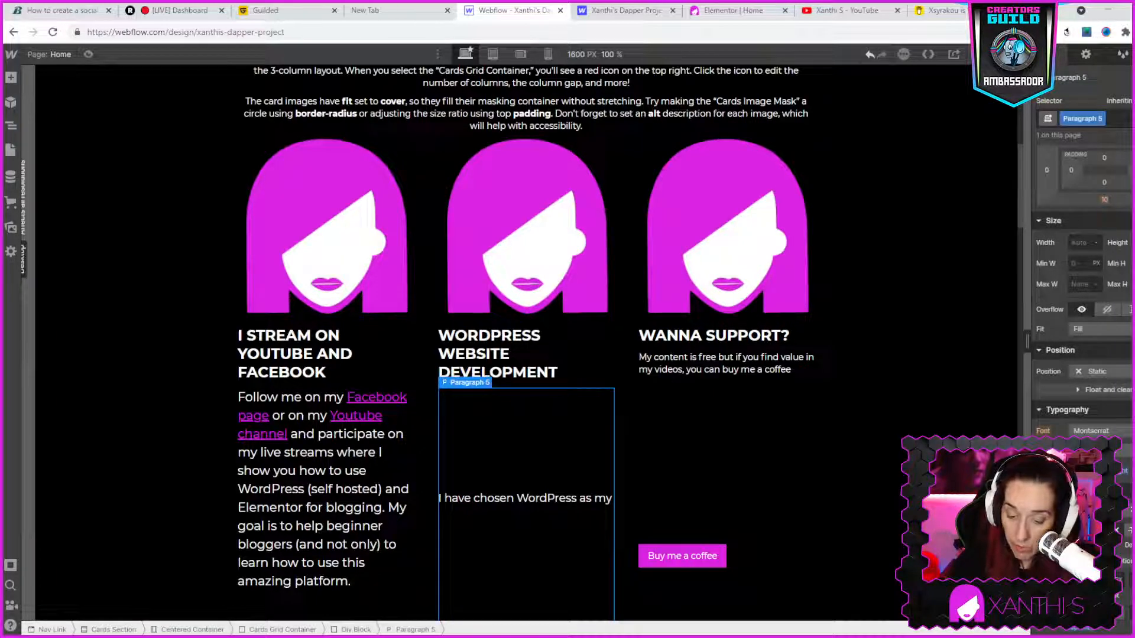
pyautogui.press('Return')
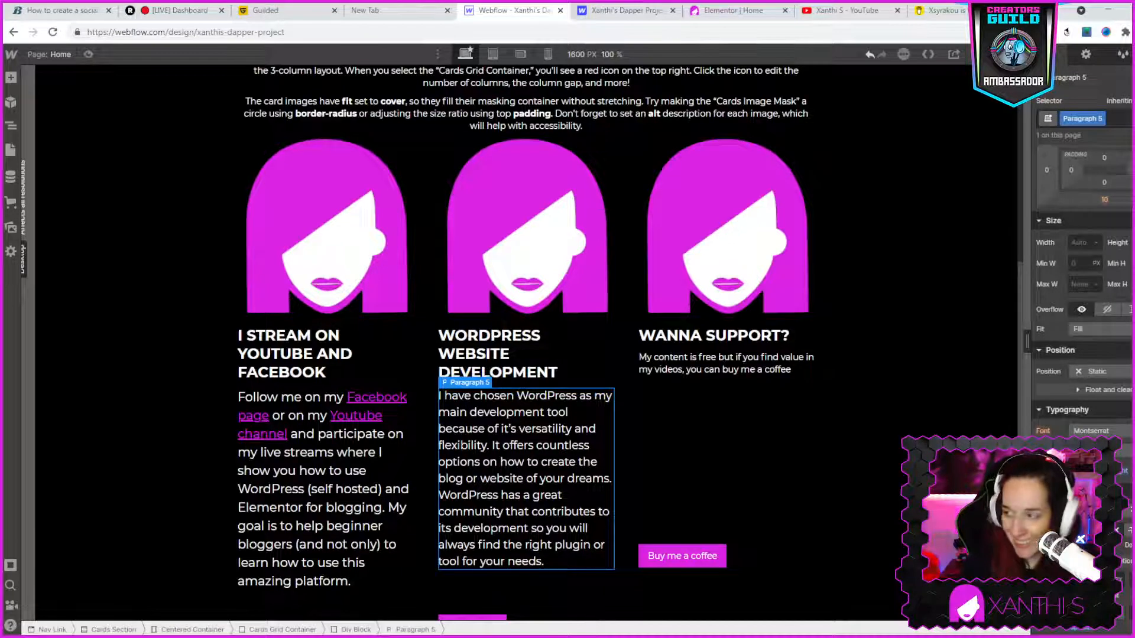
# - Increase the bottom margin of the "Wanna support?" heading to move its paragraph and button down
pyautogui.click(730, 368)
pyautogui.click(749, 338)
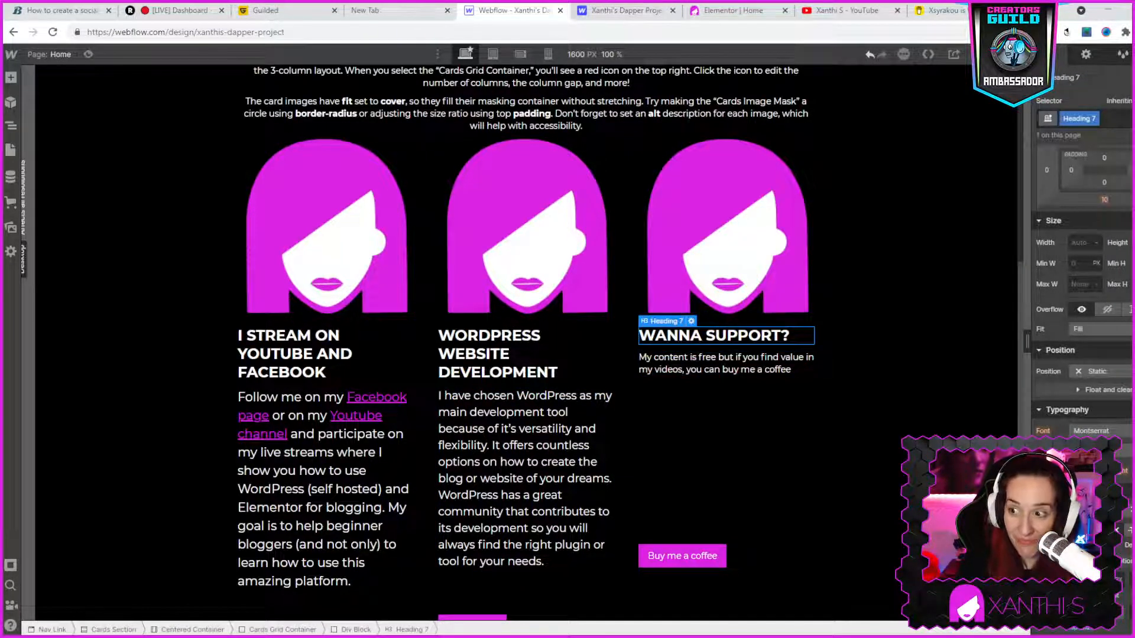
pyautogui.moveTo(1115, 188); pyautogui.dragTo(1091, 232)
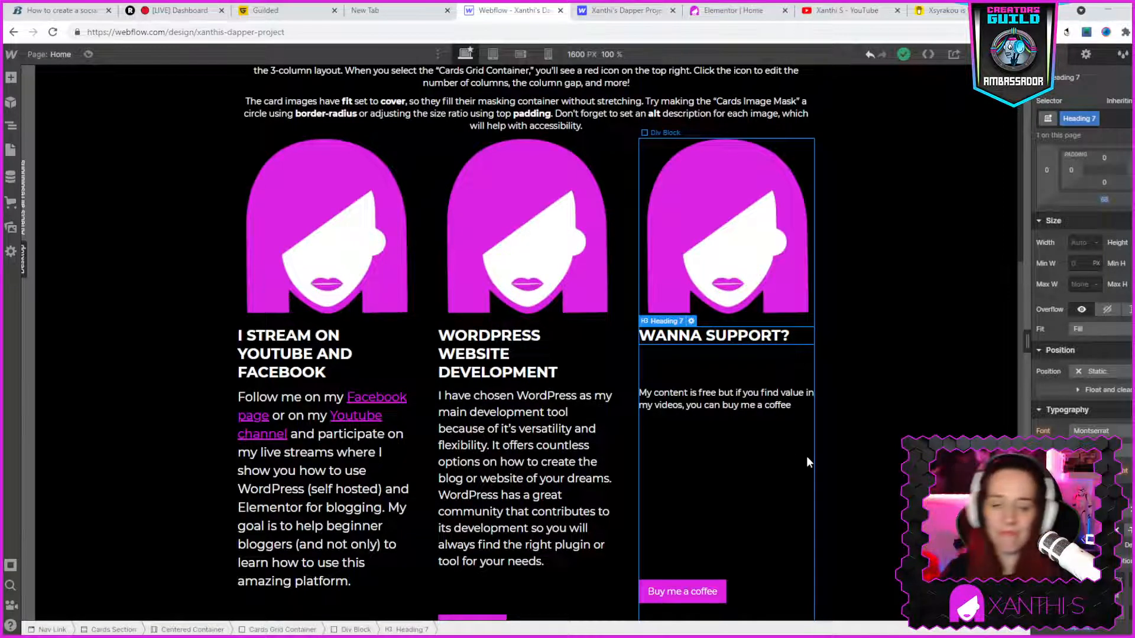
pyautogui.scroll(-2, 807, 458)
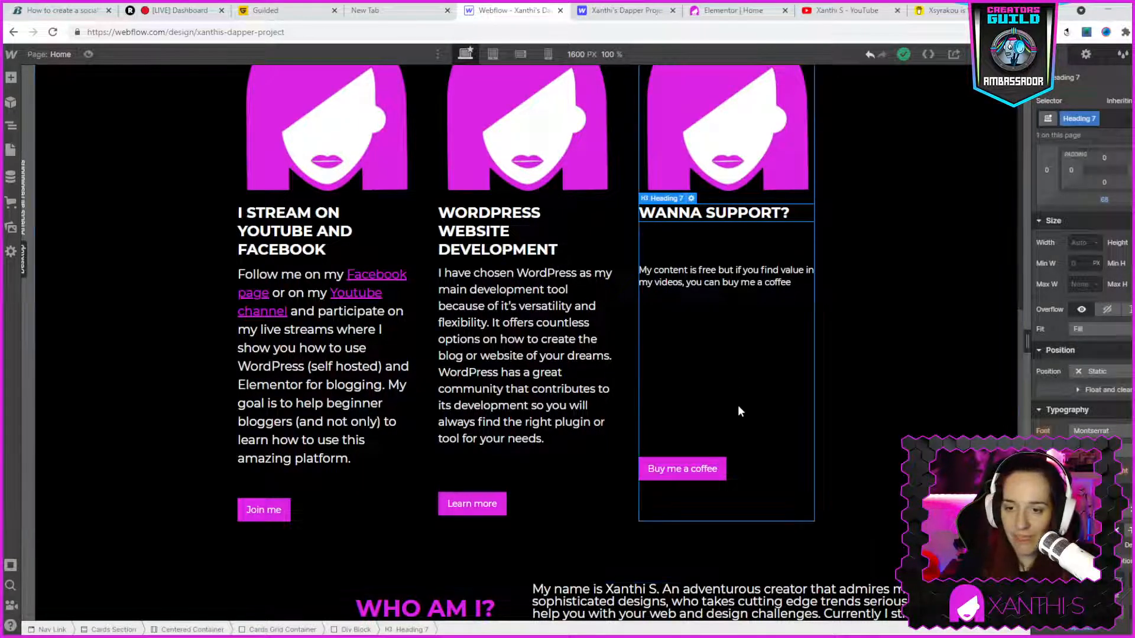
pyautogui.click(683, 283)
pyautogui.scroll(1, 830, 474)
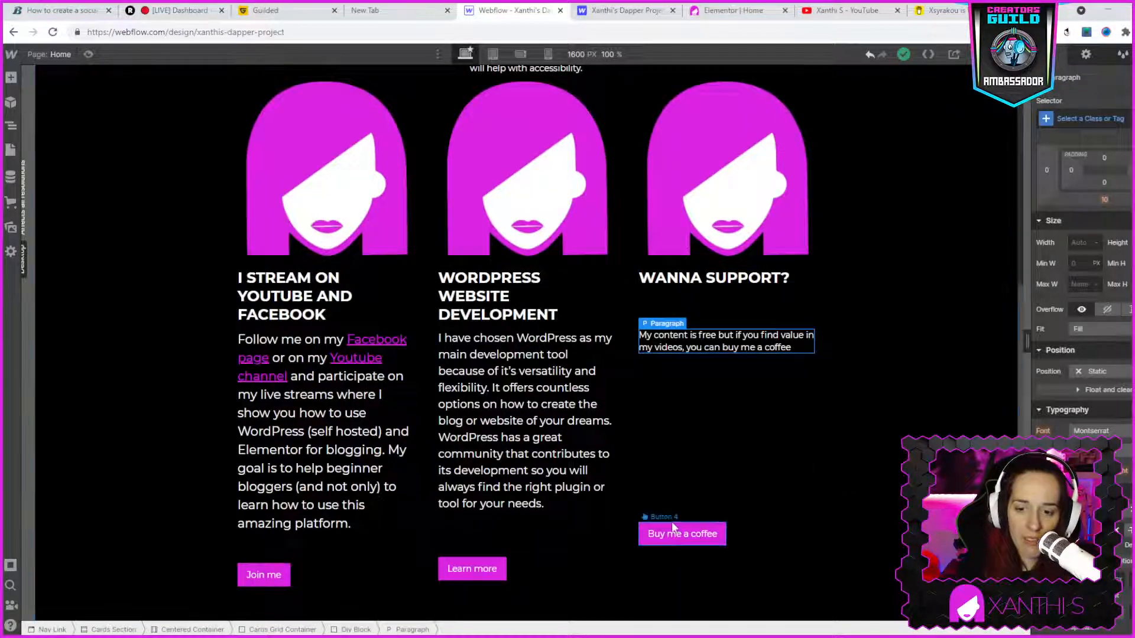
pyautogui.scroll(2, 838, 492)
pyautogui.scroll(-2, 838, 492)
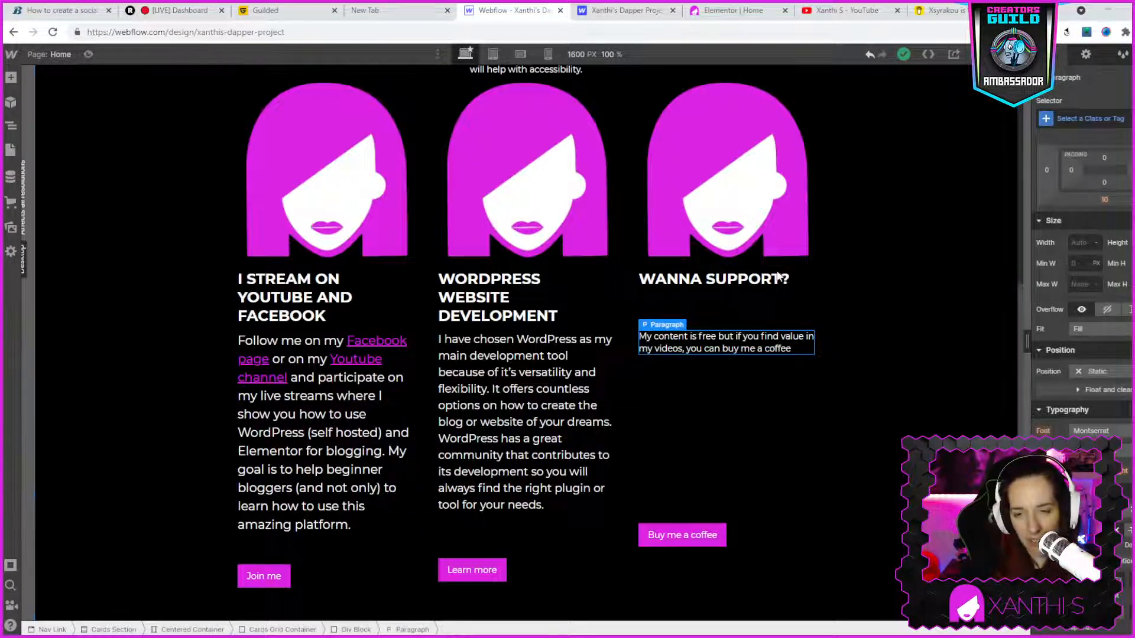
# - Delete the image of the "Wanna support?" card and the rest of that card's div block
pyautogui.click(803, 236)
pyautogui.scroll(1, 815, 283)
pyautogui.scroll(1, 814, 283)
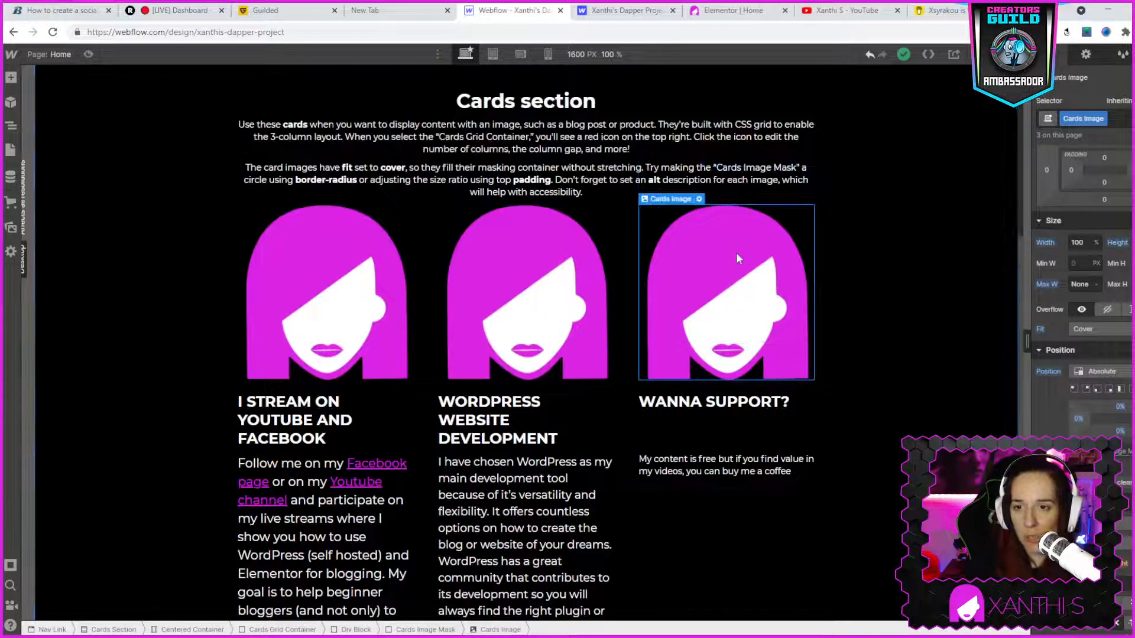
pyautogui.rightClick(733, 250)
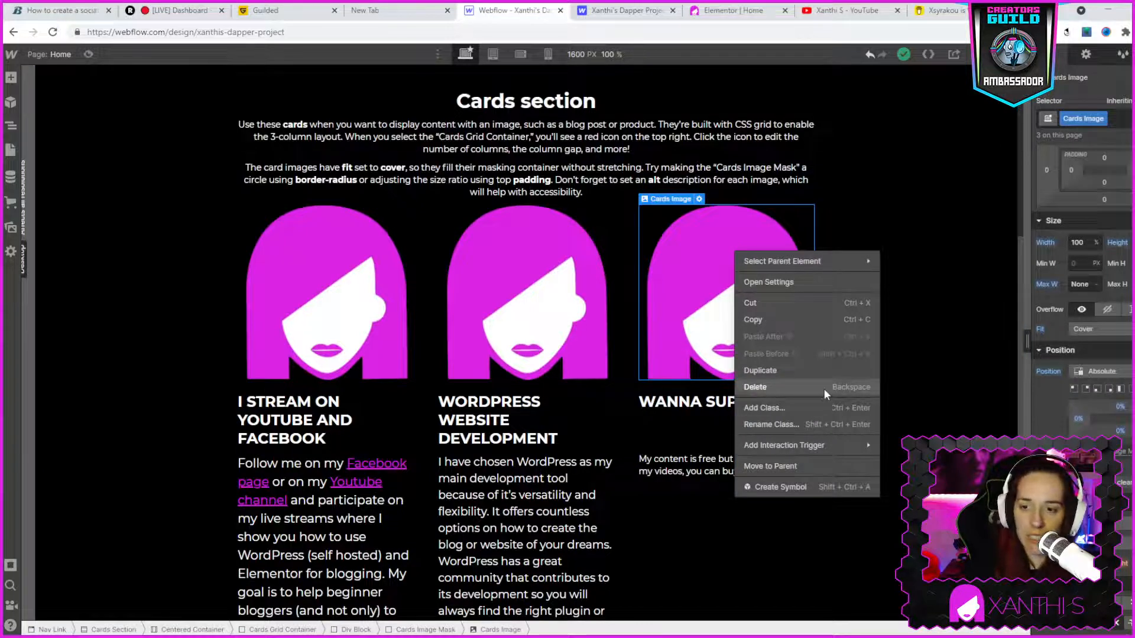
pyautogui.click(763, 388)
pyautogui.rightClick(755, 397)
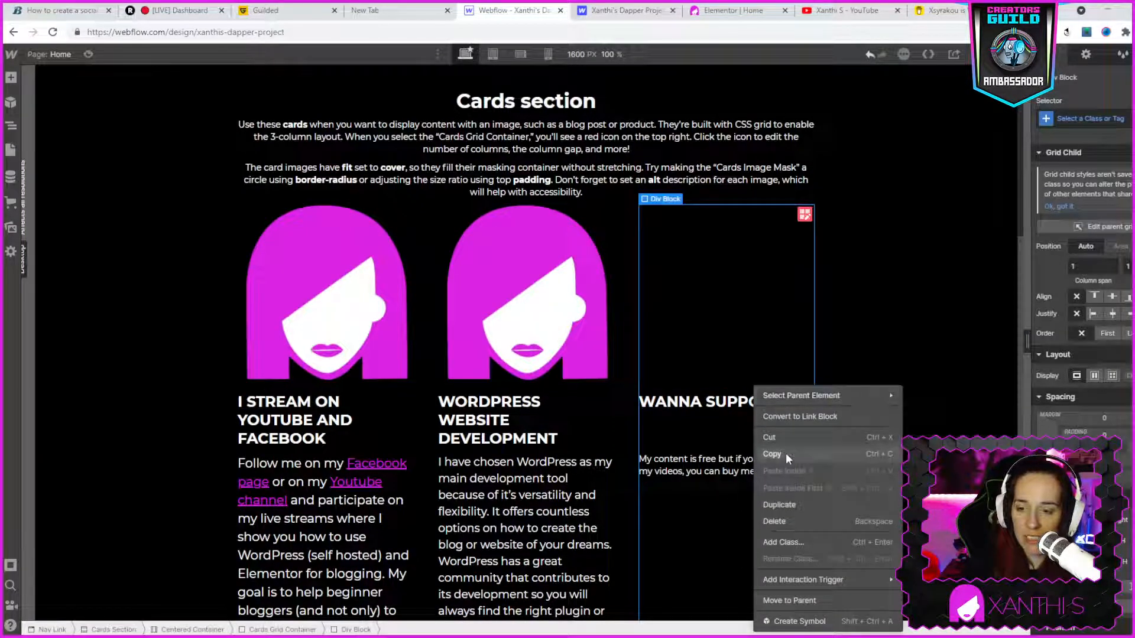
pyautogui.click(768, 512)
# - Delete the empty third column of the Cards Grid Container and finish editing the grid
pyautogui.click(701, 384)
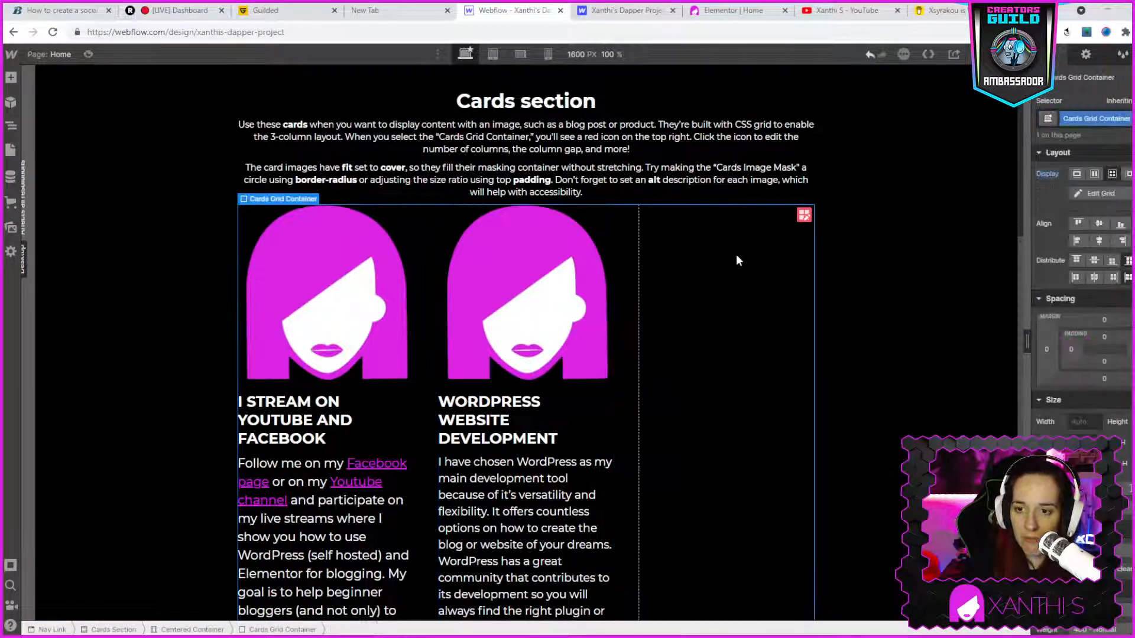
pyautogui.click(804, 217)
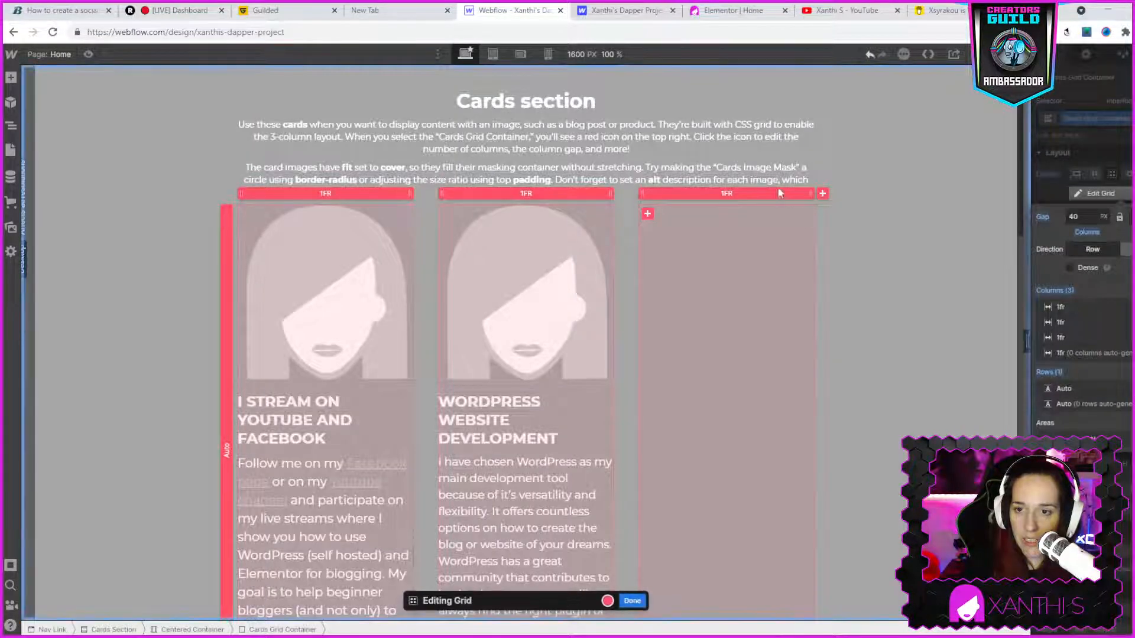
pyautogui.rightClick(652, 194)
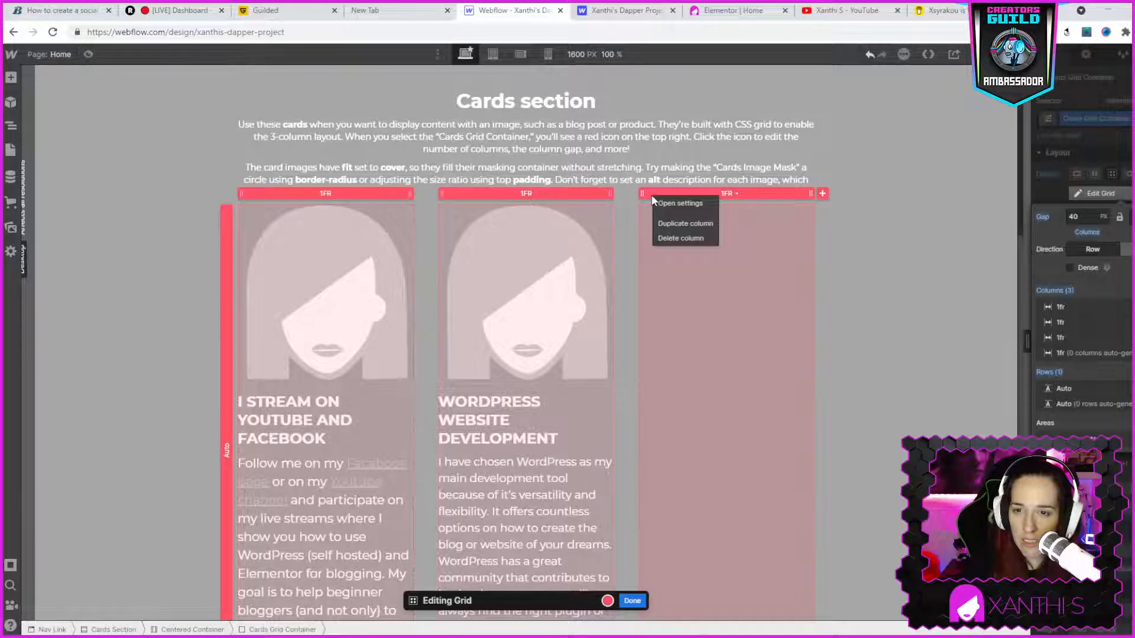
pyautogui.click(681, 238)
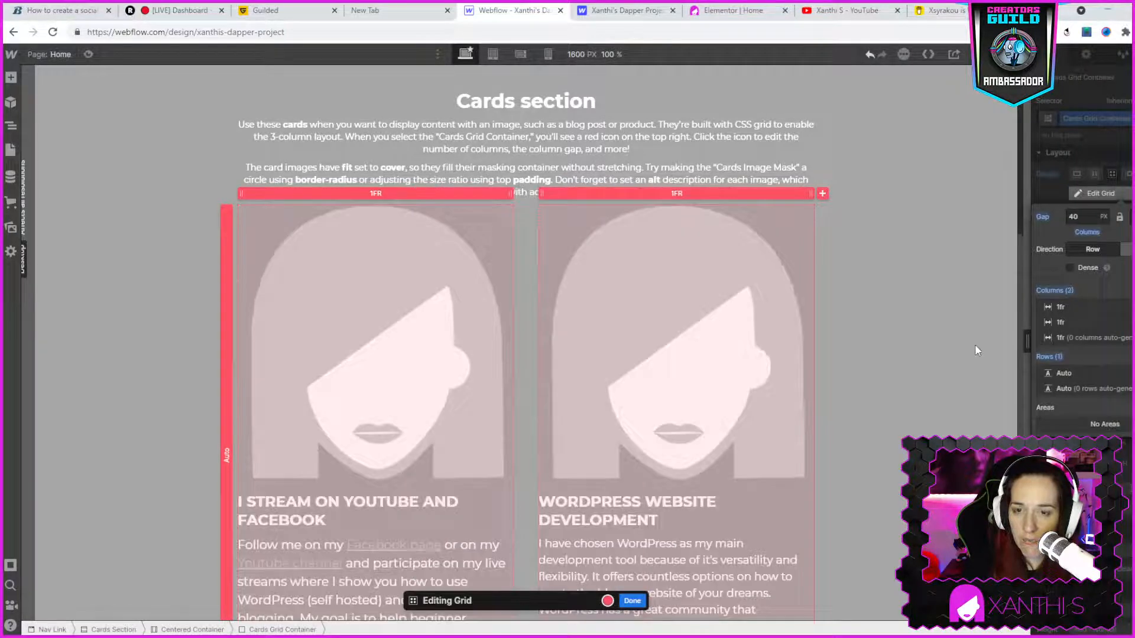
pyautogui.click(632, 601)
# - Replace the logo image of the "I stream on YouTube and Facebook" card with the avatar photo from the assets
pyautogui.scroll(-3, 584, 502)
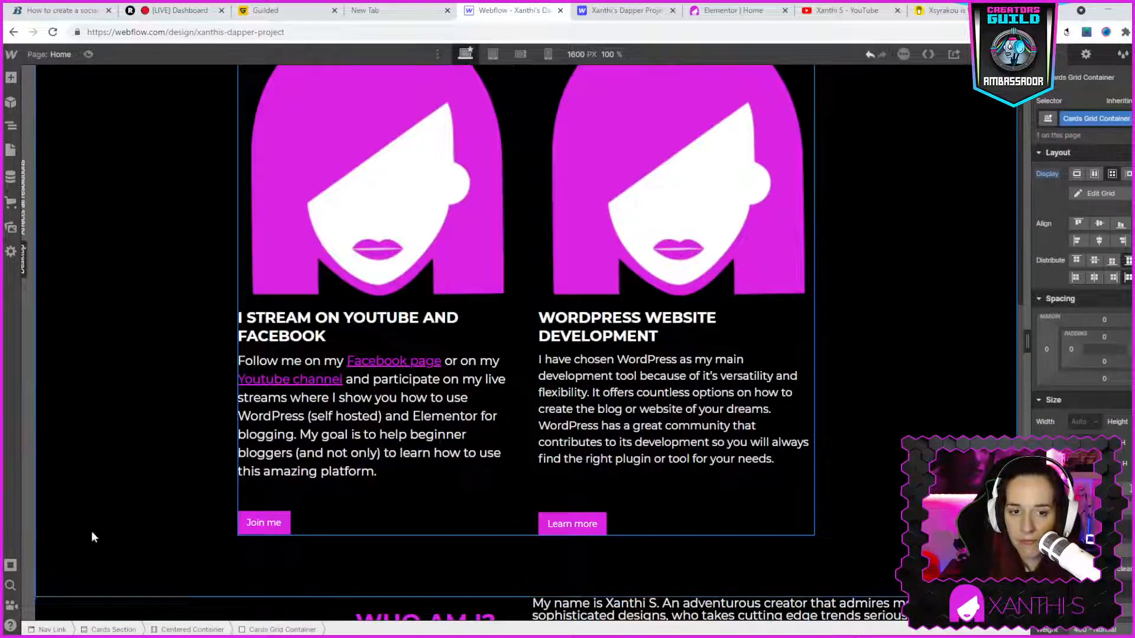
pyautogui.scroll(3, 317, 300)
pyautogui.click(325, 295)
pyautogui.doubleClick(325, 294)
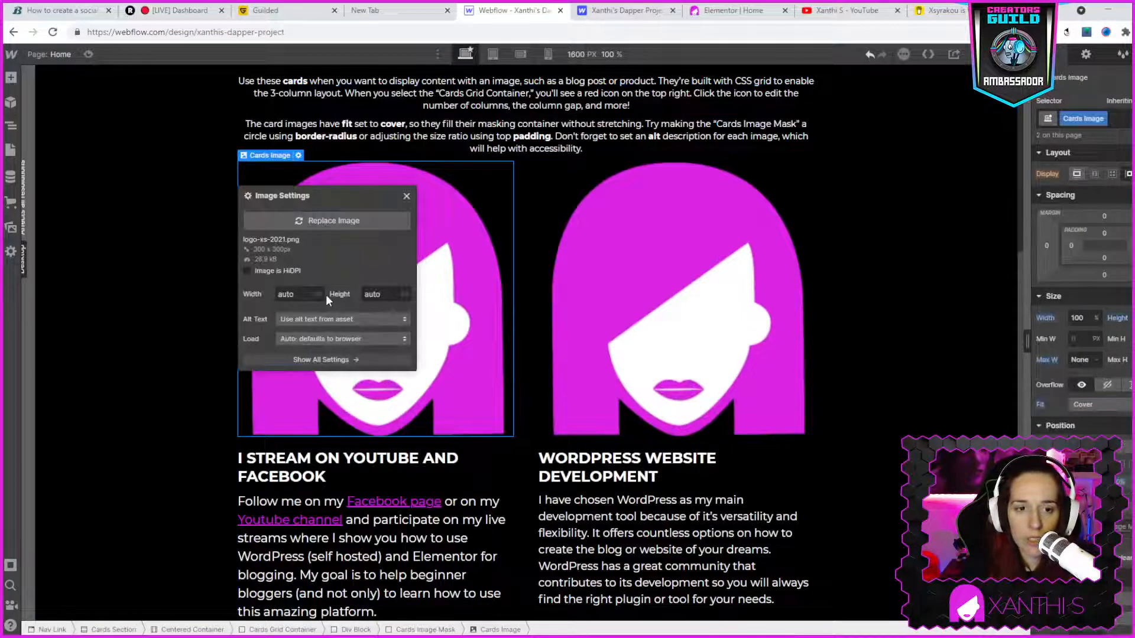
pyautogui.click(289, 220)
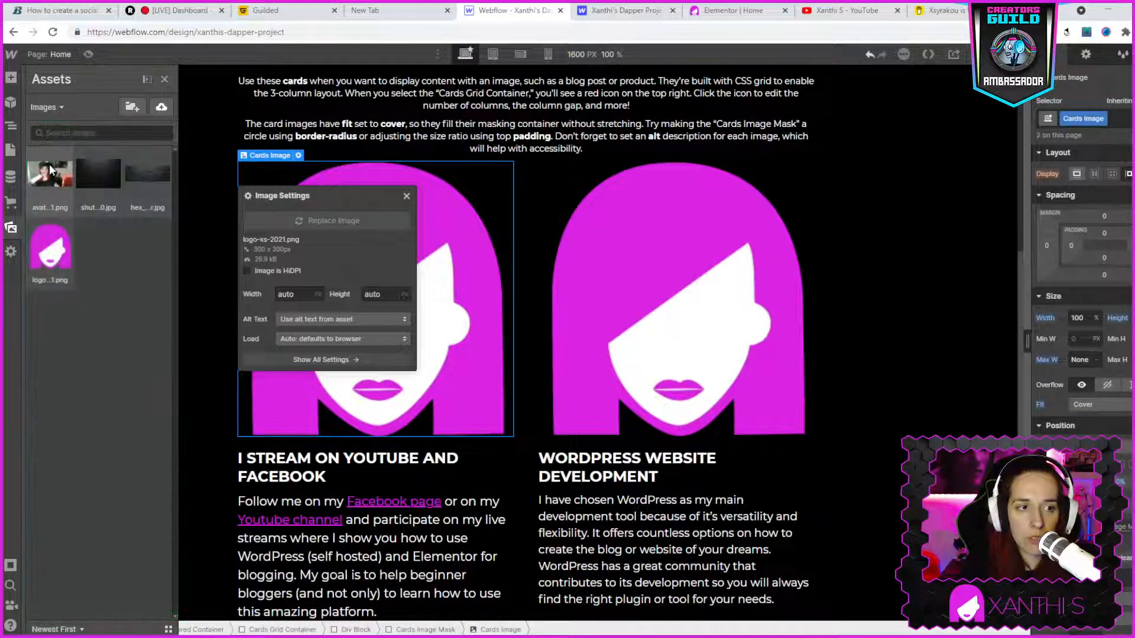
pyautogui.click(49, 172)
# - Replace the logo image of the "WordPress website development" card with the same avatar photo and close the image settings
pyautogui.doubleClick(660, 313)
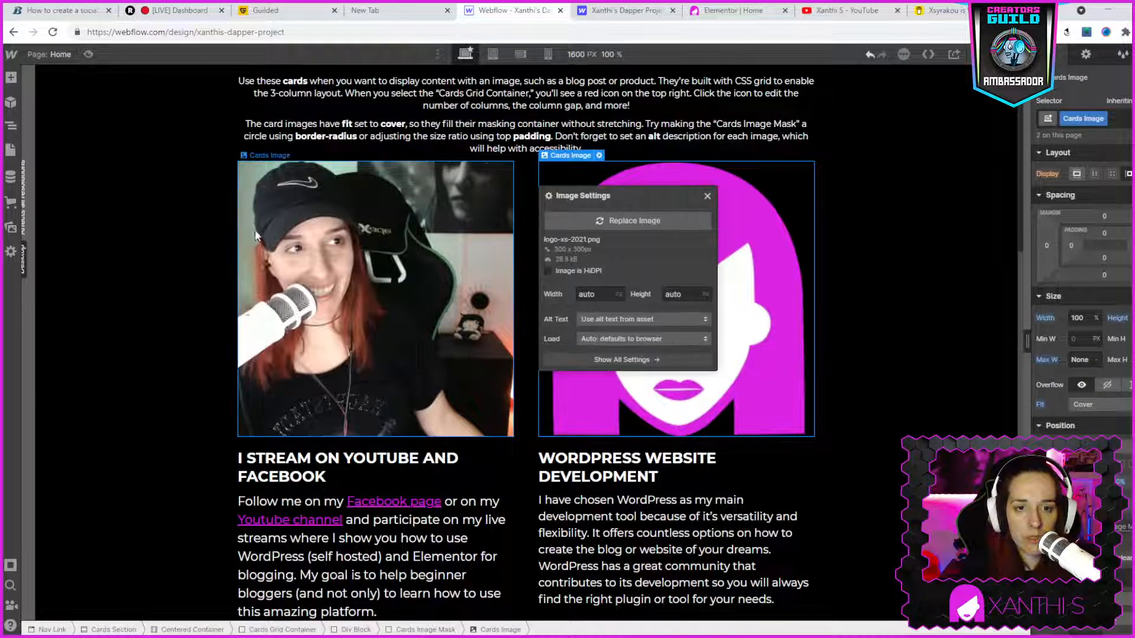
pyautogui.click(589, 218)
pyautogui.click(52, 176)
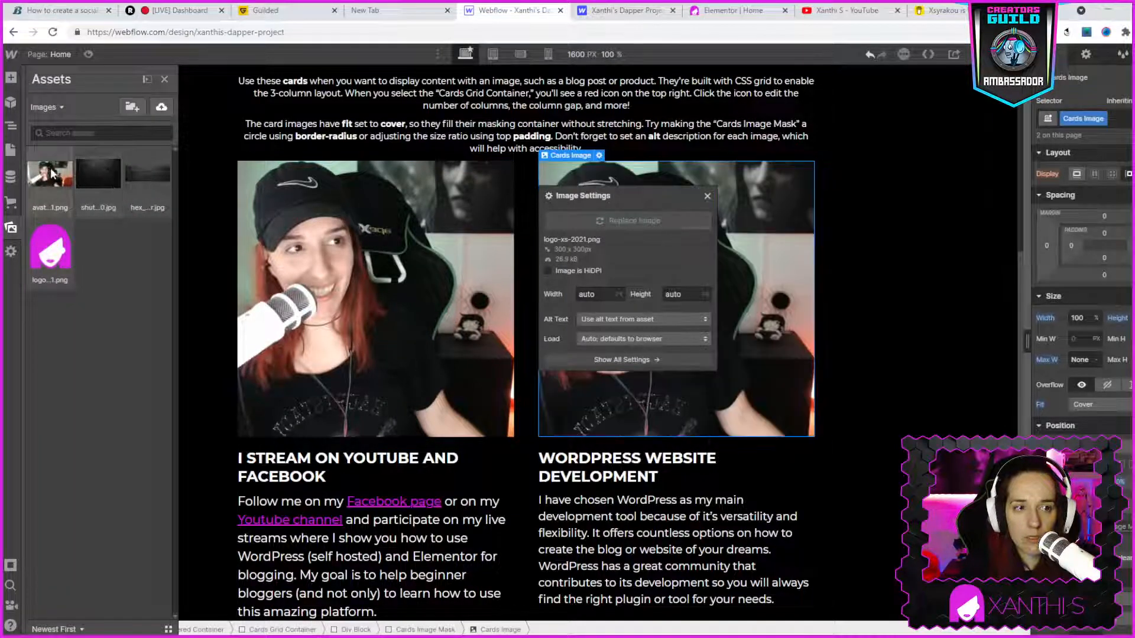
pyautogui.click(941, 351)
pyautogui.scroll(-4, 941, 345)
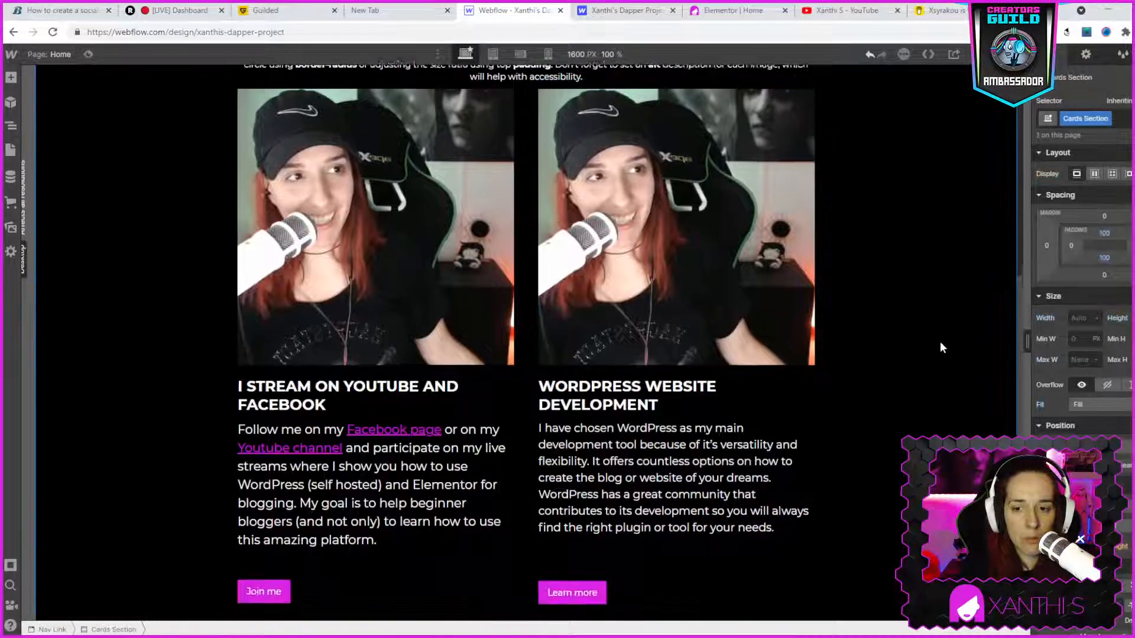
pyautogui.scroll(4, 931, 355)
pyautogui.scroll(4, 931, 353)
pyautogui.scroll(-3, 931, 352)
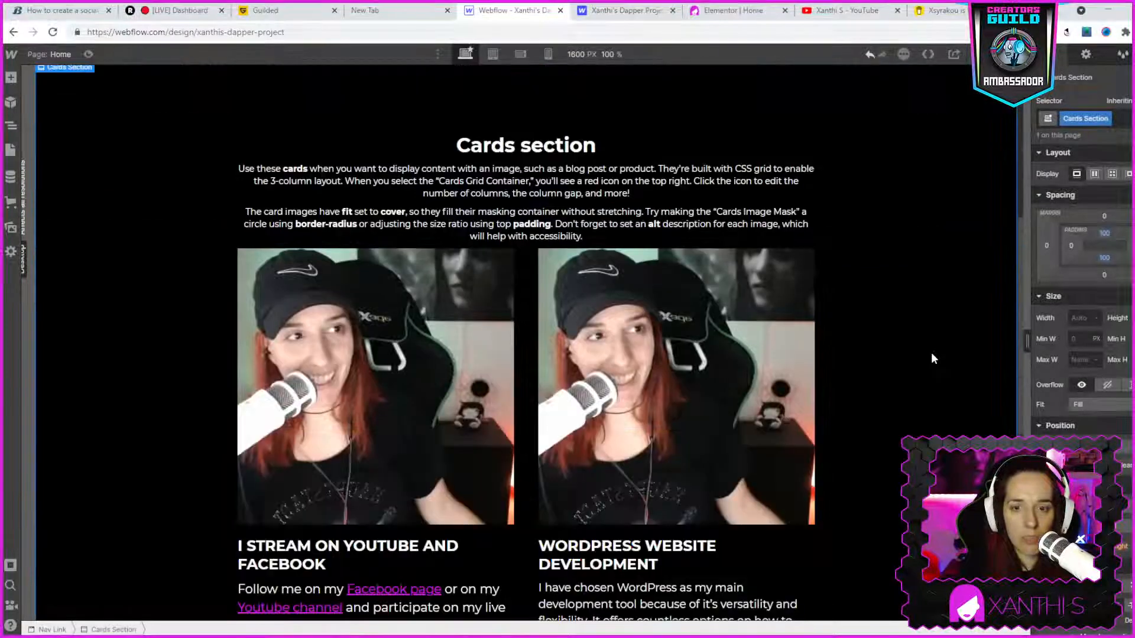
pyautogui.scroll(6, 931, 352)
pyautogui.scroll(-5, 931, 352)
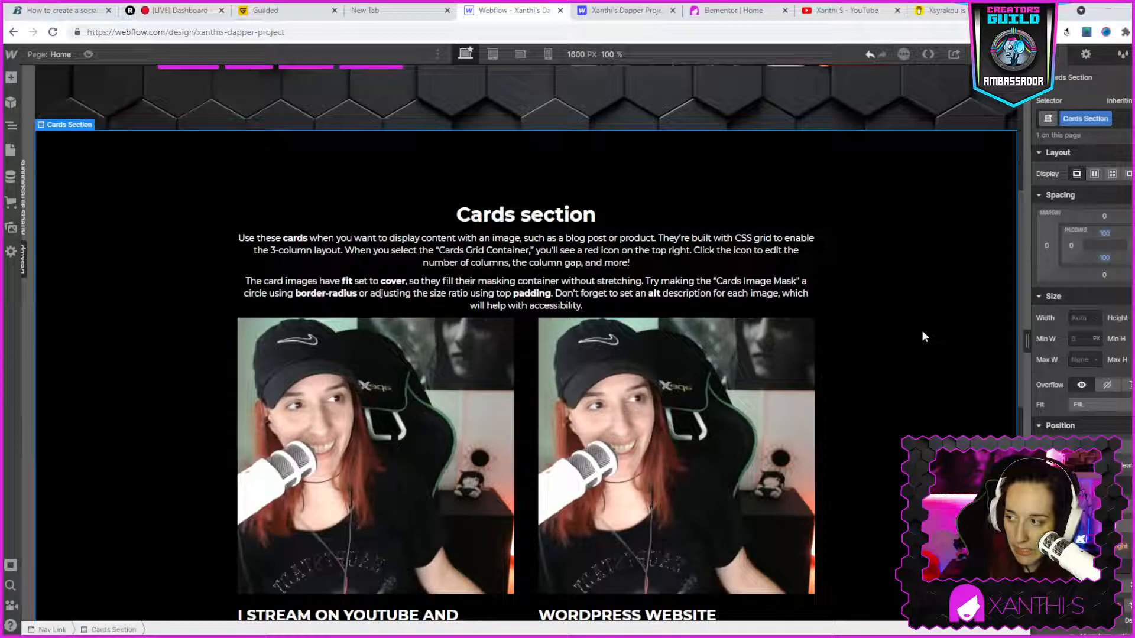
# - Increase the line height of the paragraph beside the "WHO AM I?" heading
pyautogui.scroll(-8, 926, 307)
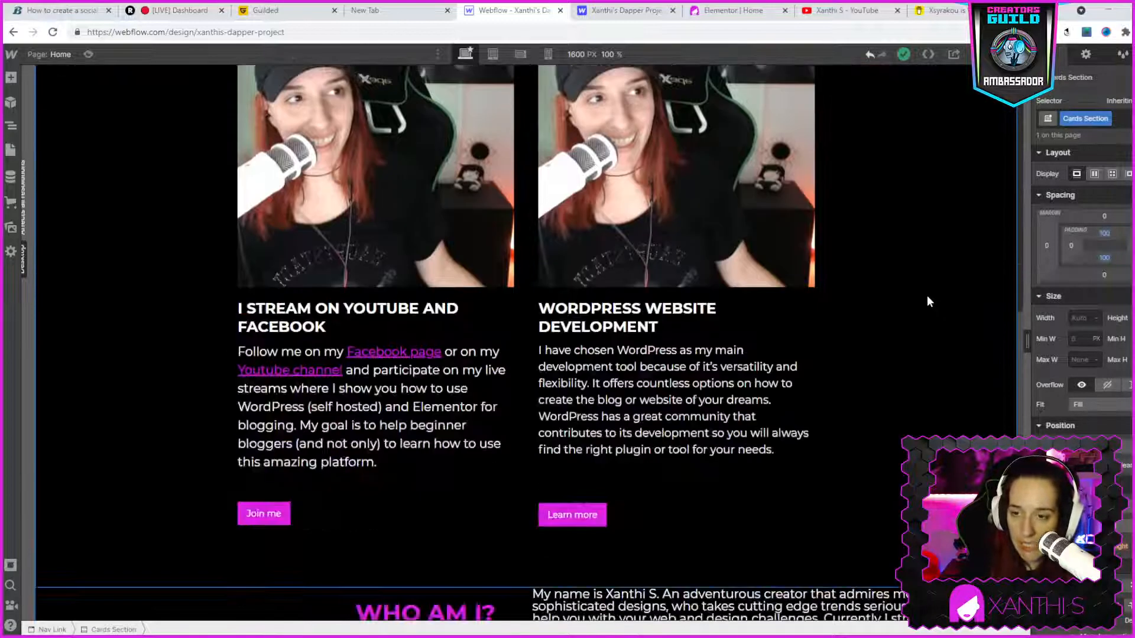
pyautogui.scroll(2, 934, 279)
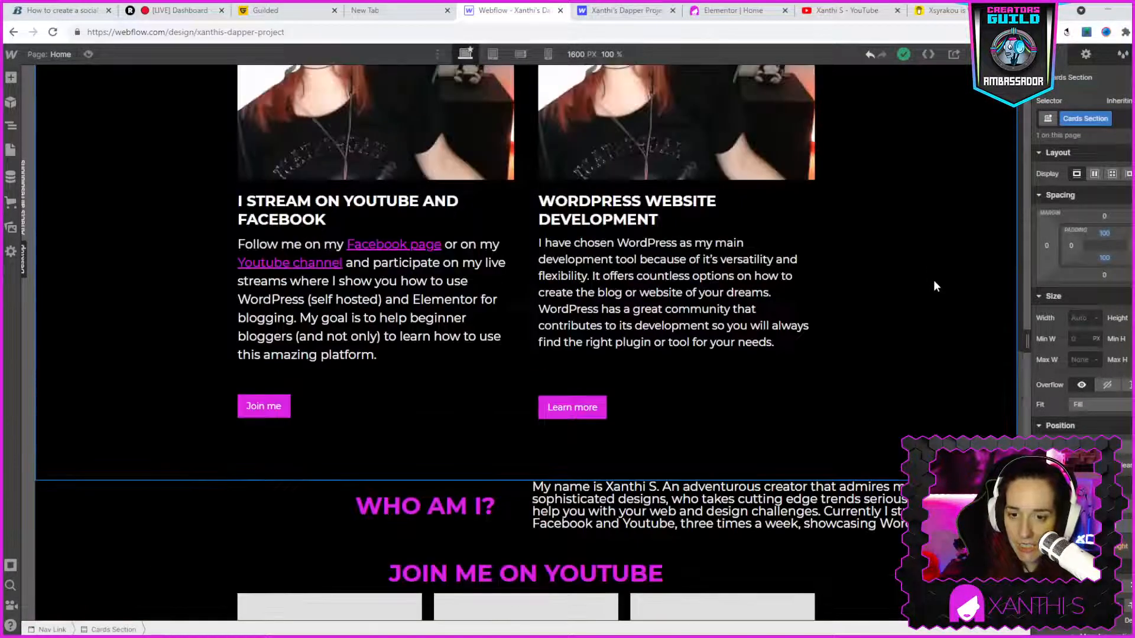
pyautogui.doubleClick(814, 510)
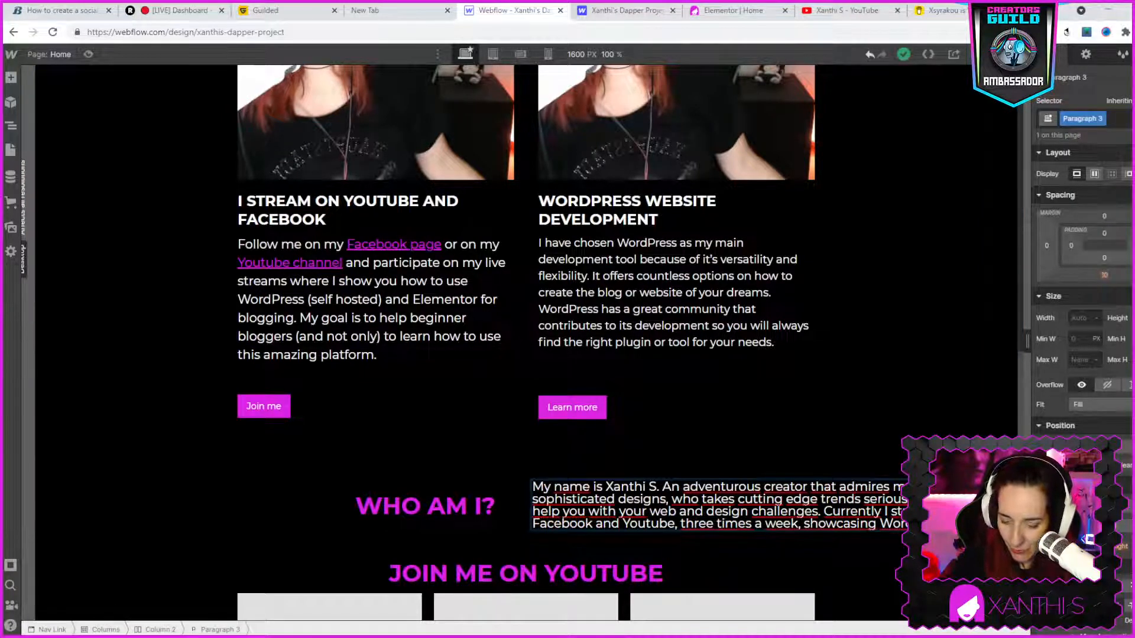
pyautogui.press('Return')
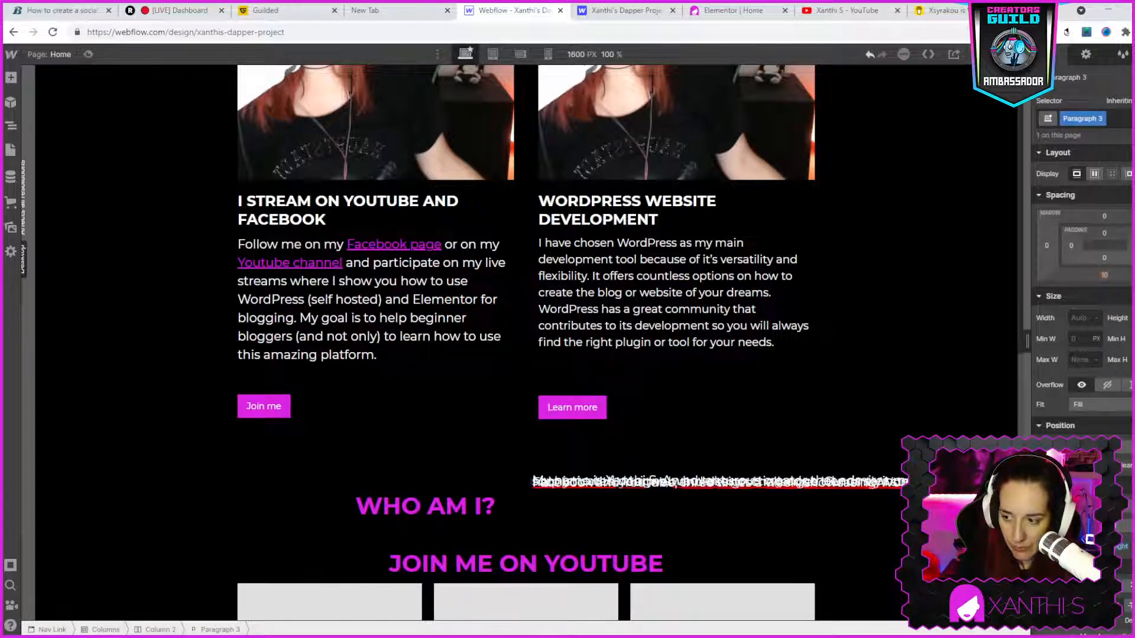
pyautogui.press('Escape')
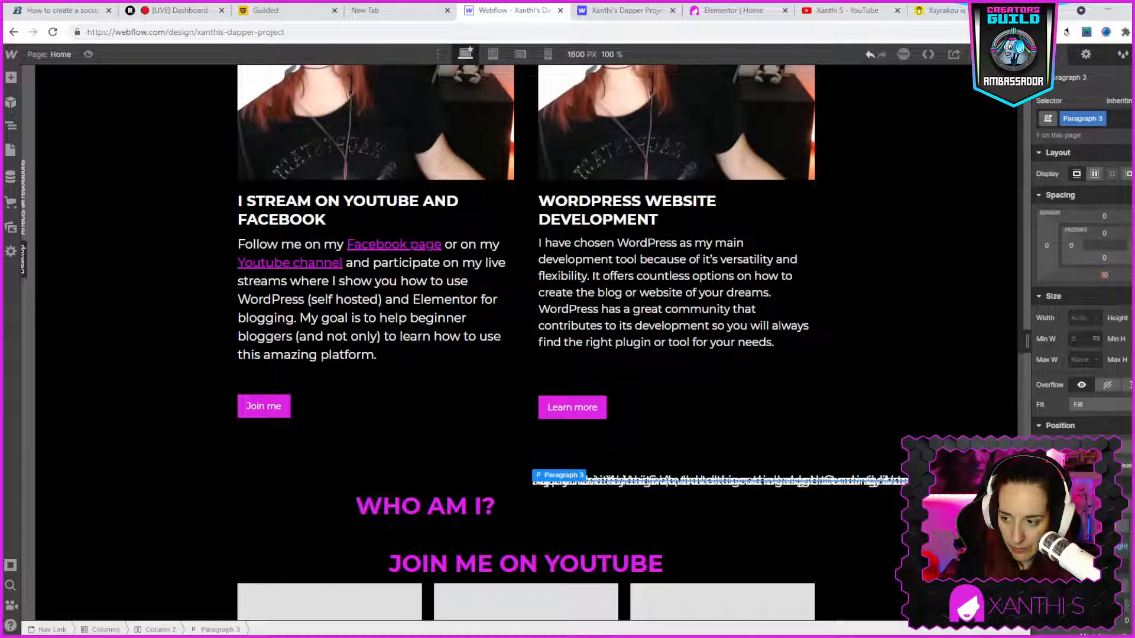
pyautogui.scroll(-2, 709, 439)
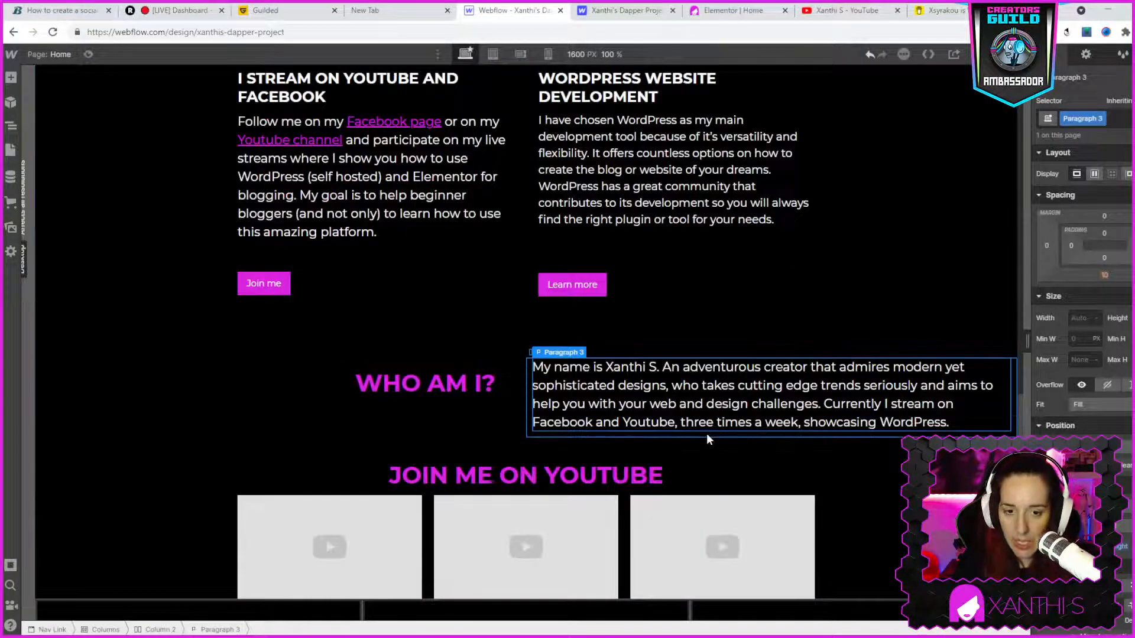
# - Set the top and bottom margins of the container around the "JOIN ME ON YOUTUBE" heading to 40 px each
pyautogui.click(527, 449)
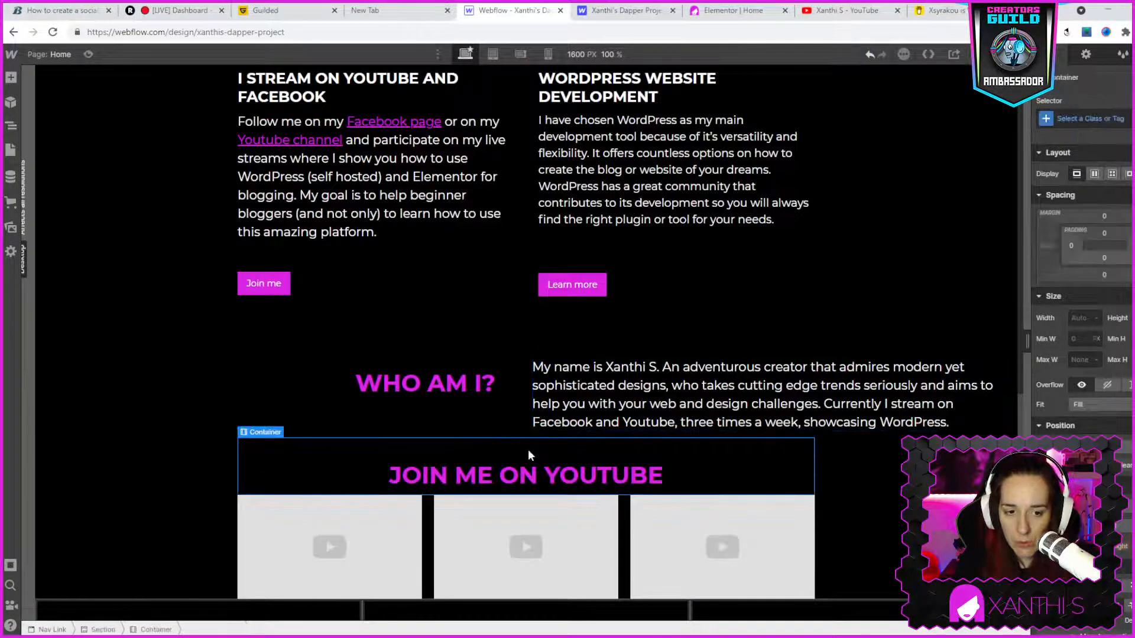
pyautogui.click(1104, 217)
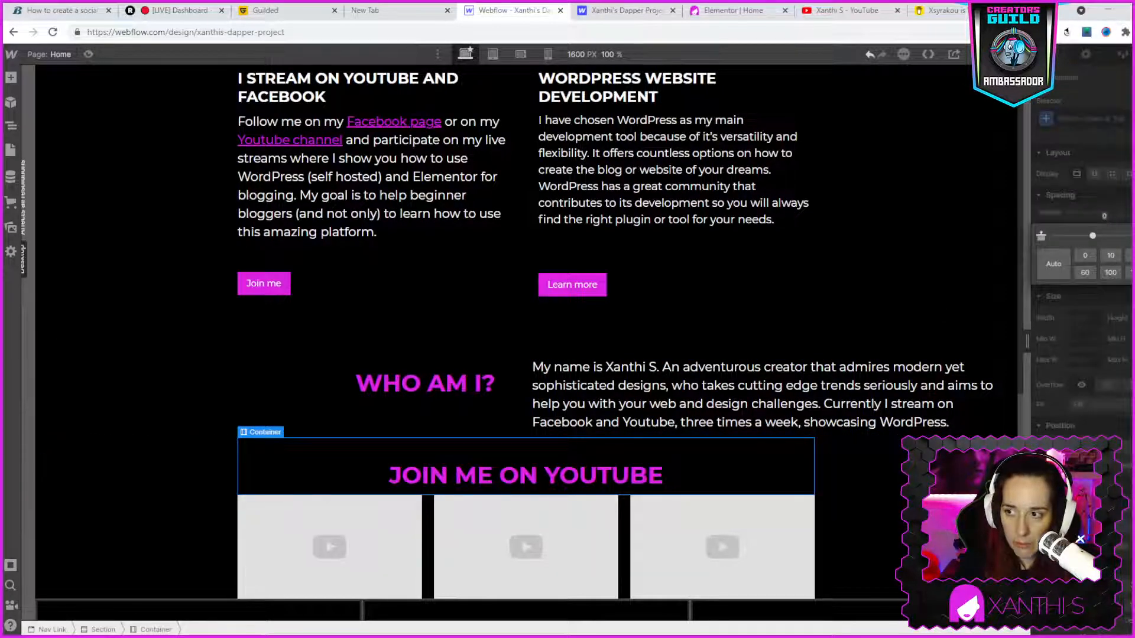
pyautogui.click(1134, 256)
pyautogui.scroll(-1, 780, 307)
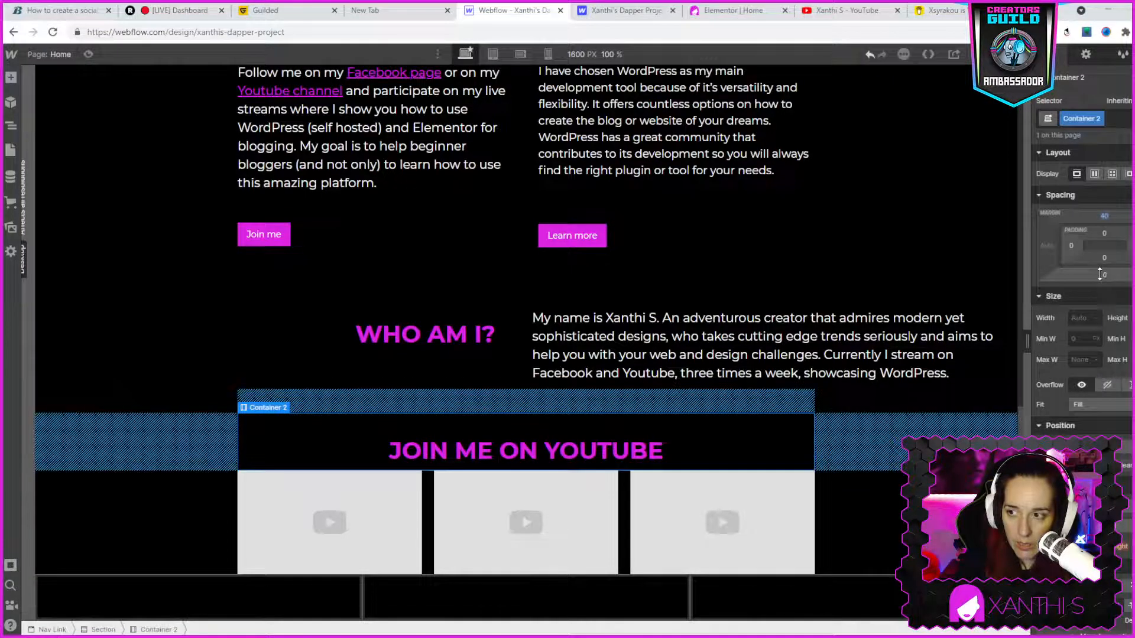
pyautogui.click(1105, 275)
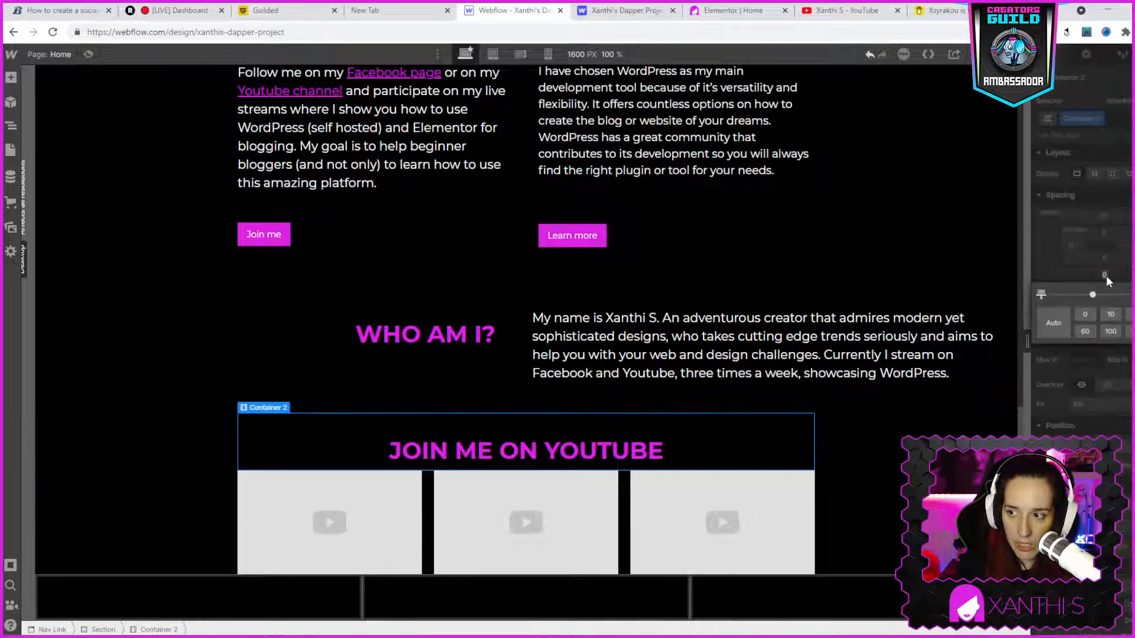
pyautogui.click(1134, 315)
pyautogui.scroll(-1, 869, 477)
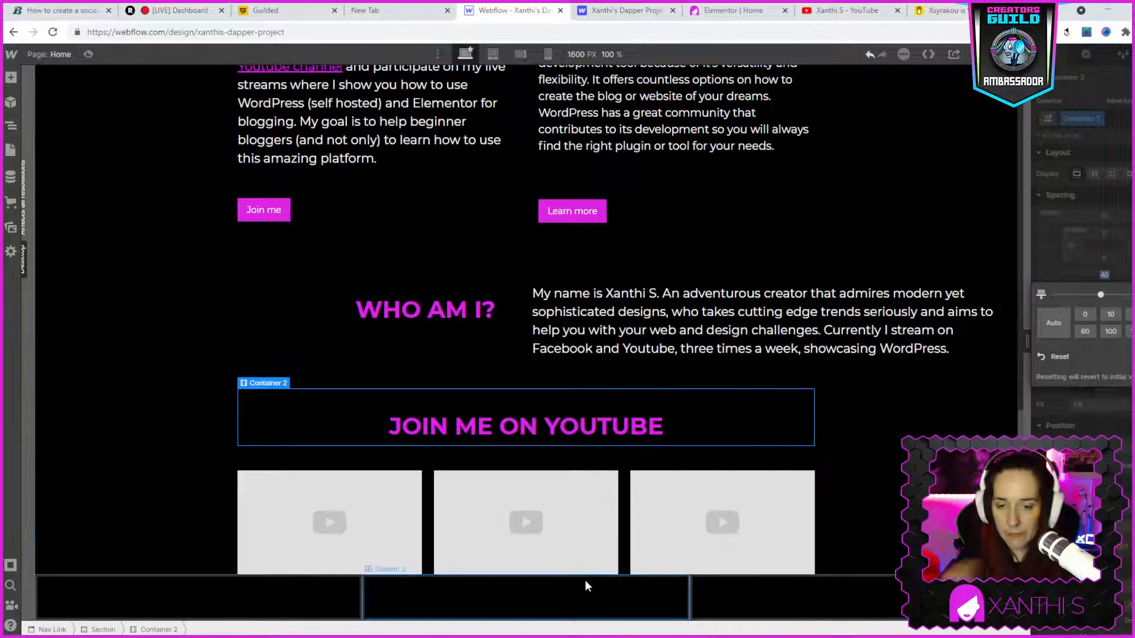
# - Open the first video placeholder's settings for a URL, and open the "How to use The Events Calendar plugin for Wordpress" video on the YouTube channel
pyautogui.doubleClick(371, 488)
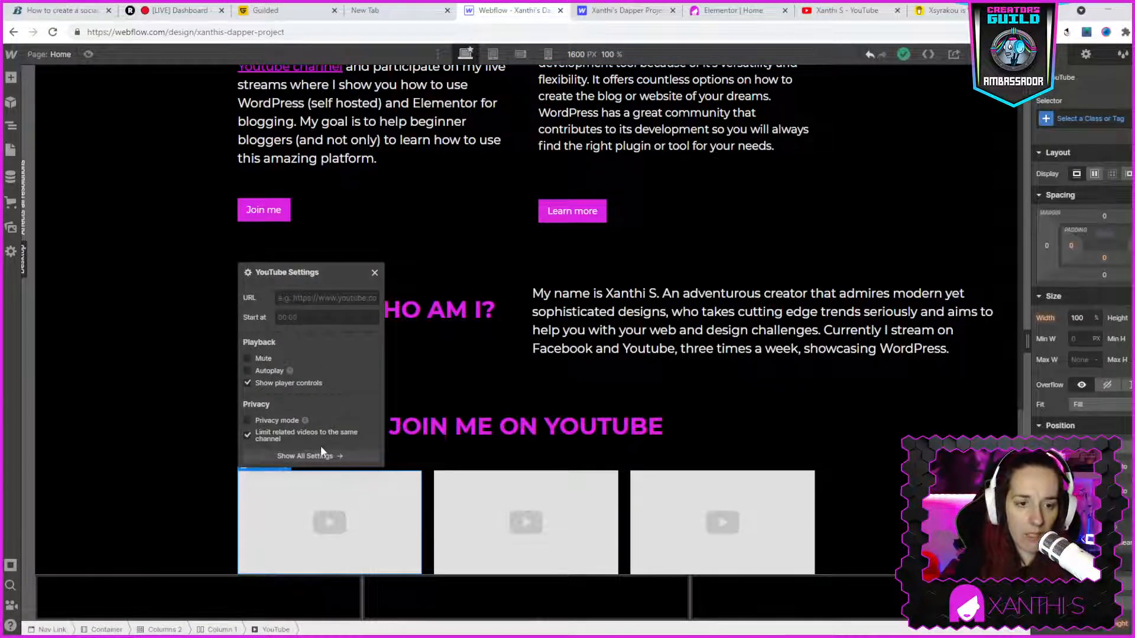
pyautogui.click(300, 300)
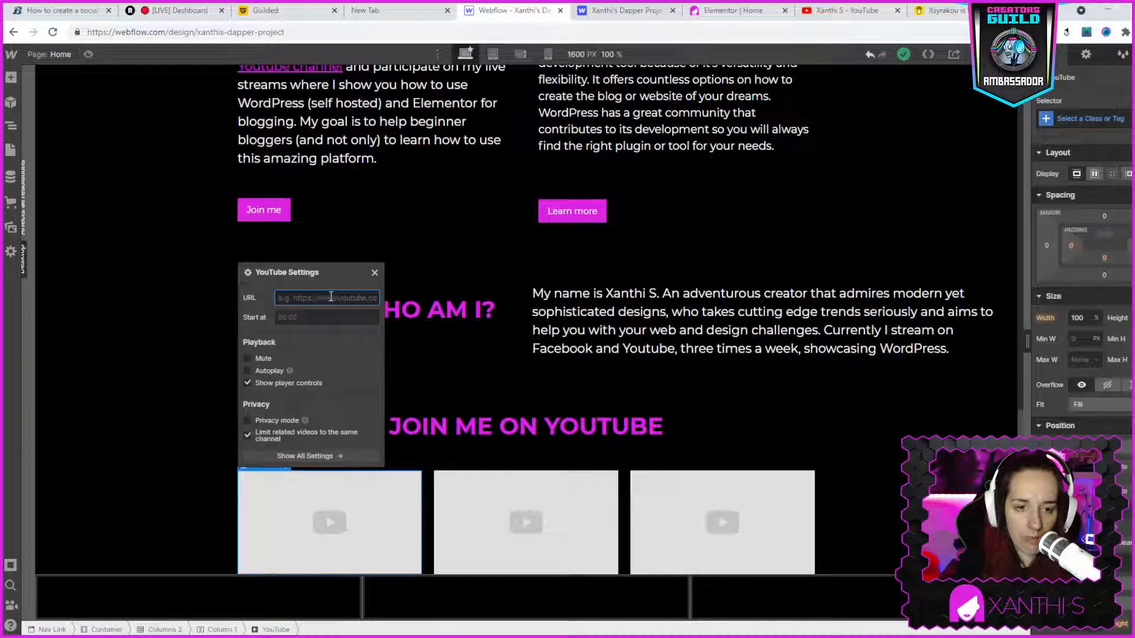
pyautogui.click(826, 13)
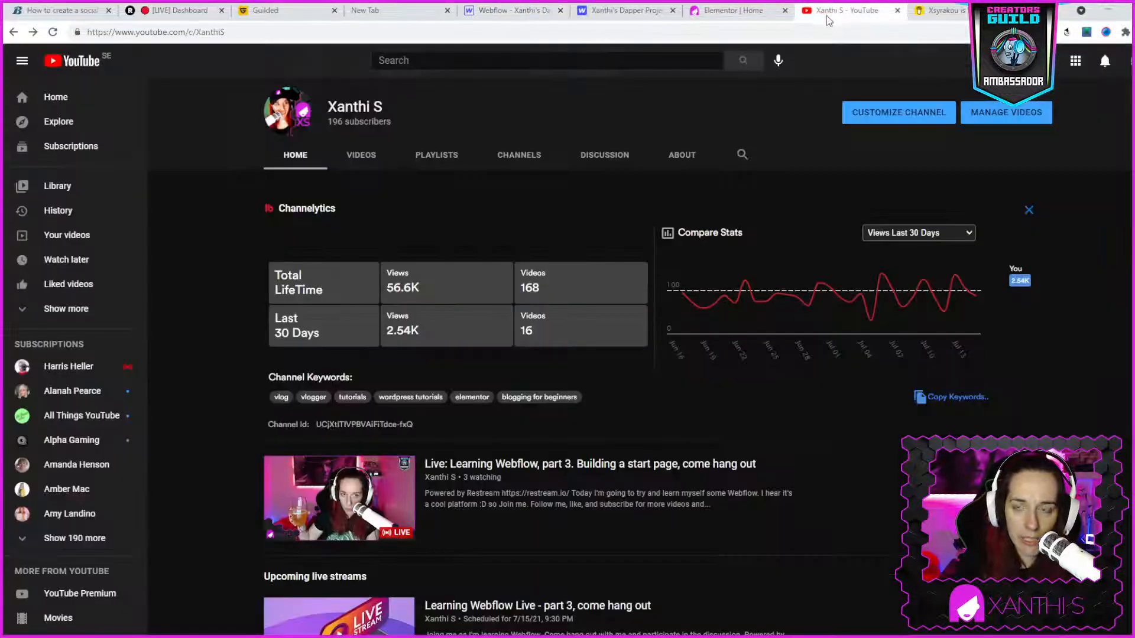
pyautogui.scroll(-4, 578, 525)
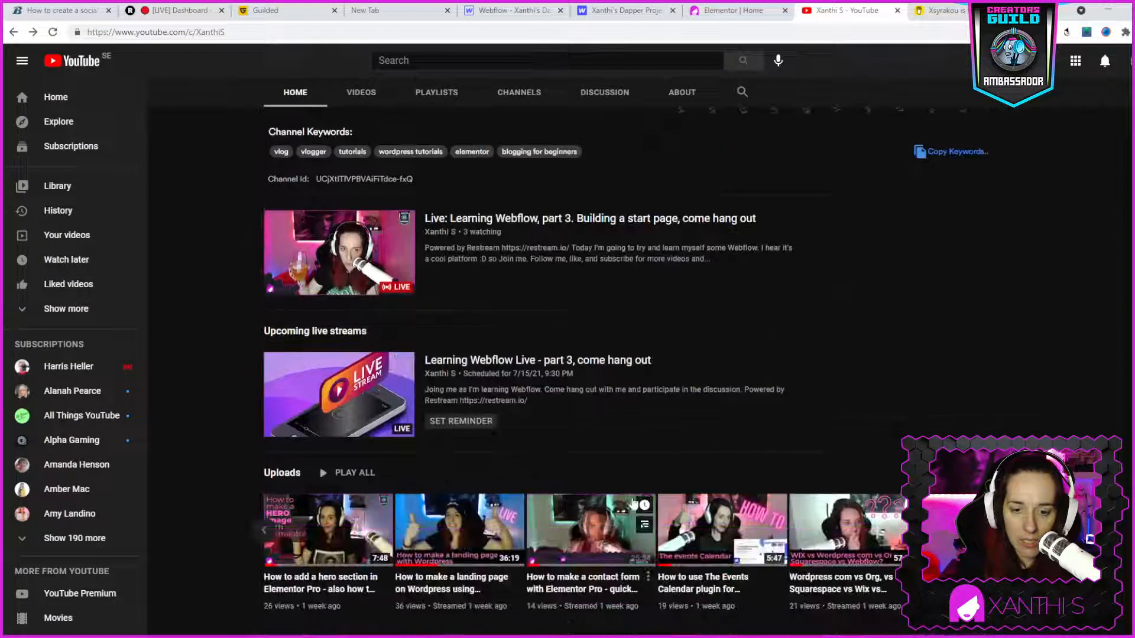
pyautogui.scroll(-2, 829, 535)
pyautogui.click(749, 467)
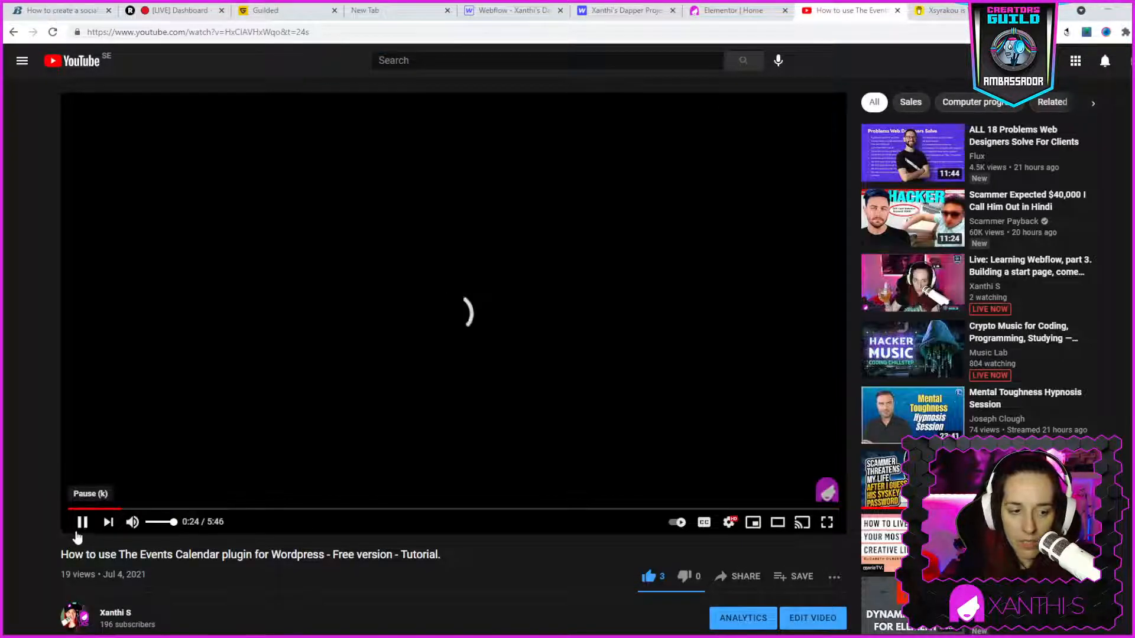
# - Pause the Events Calendar video and copy its share link
pyautogui.click(83, 528)
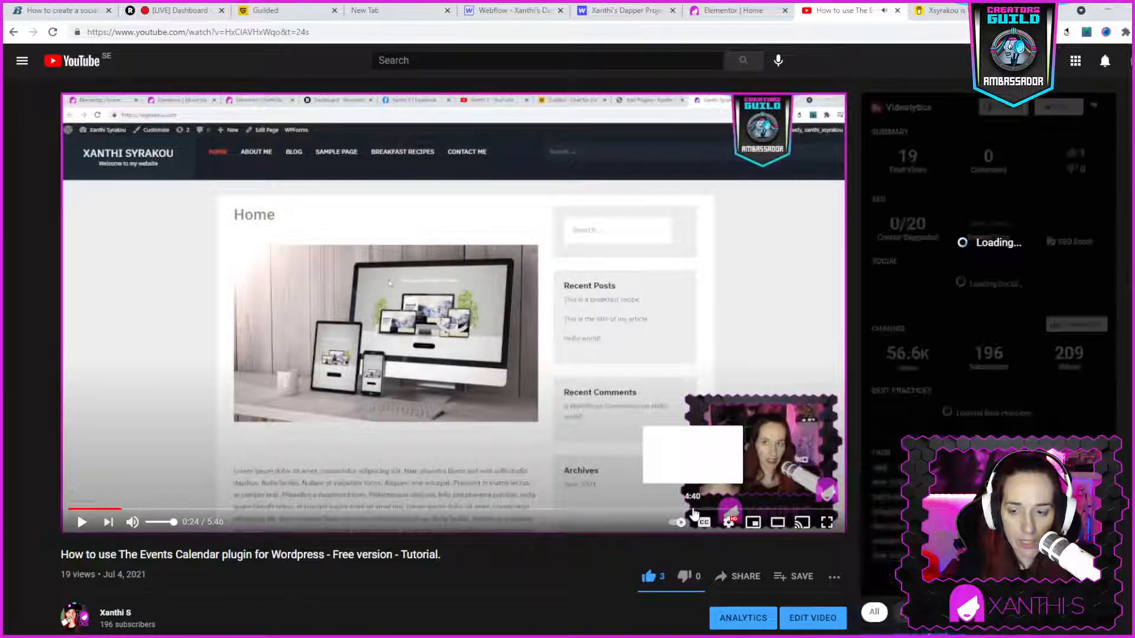
pyautogui.scroll(-4, 711, 480)
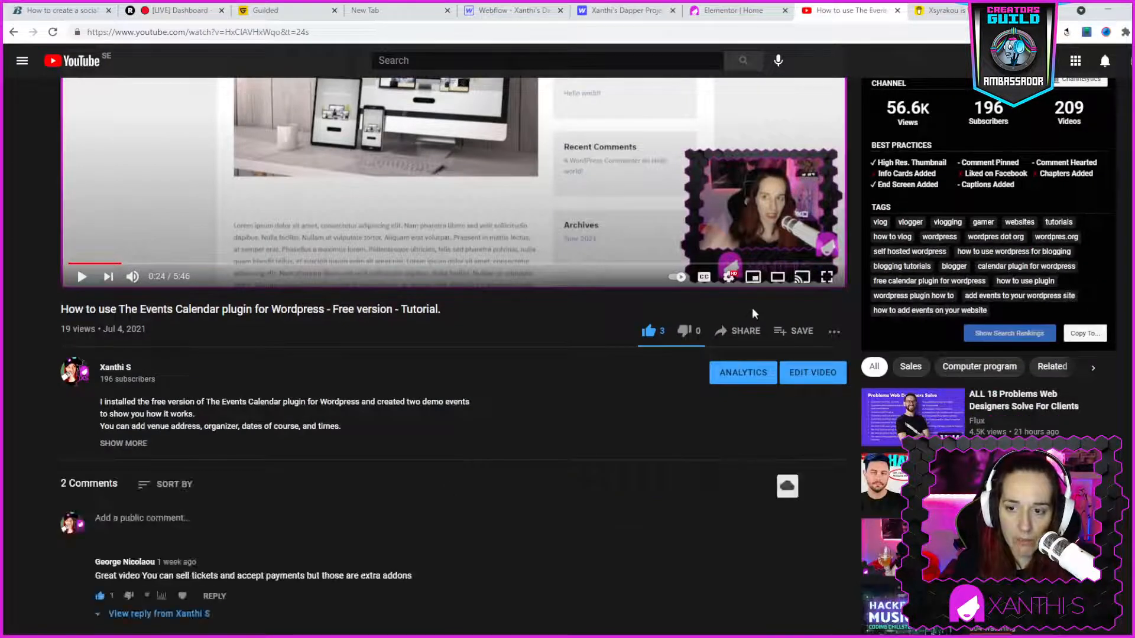
pyautogui.click(746, 332)
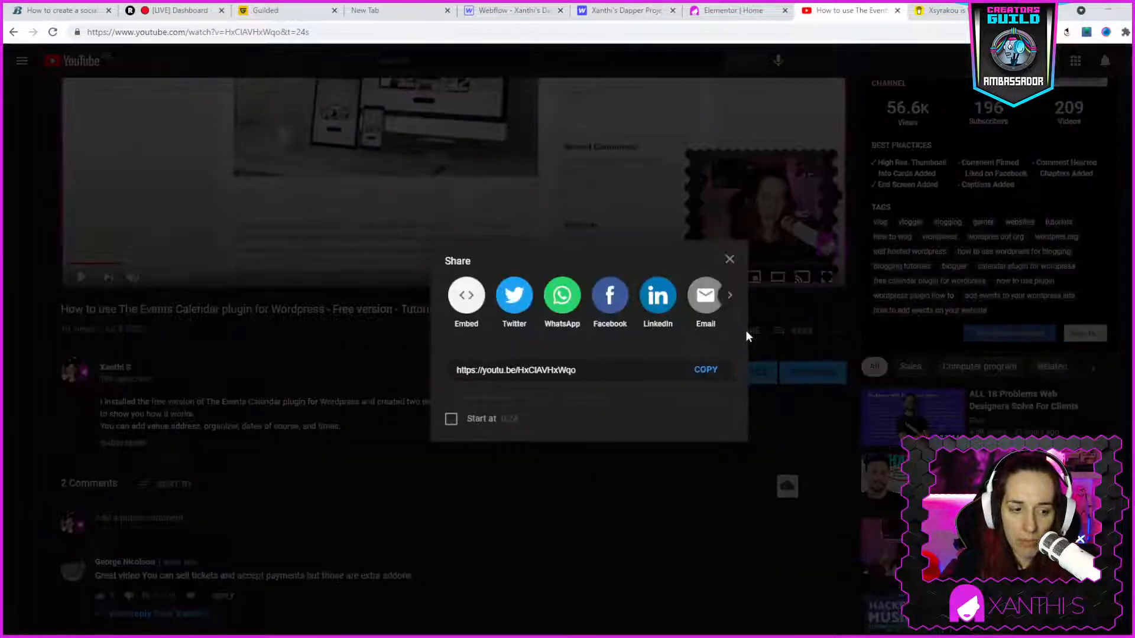
pyautogui.click(698, 372)
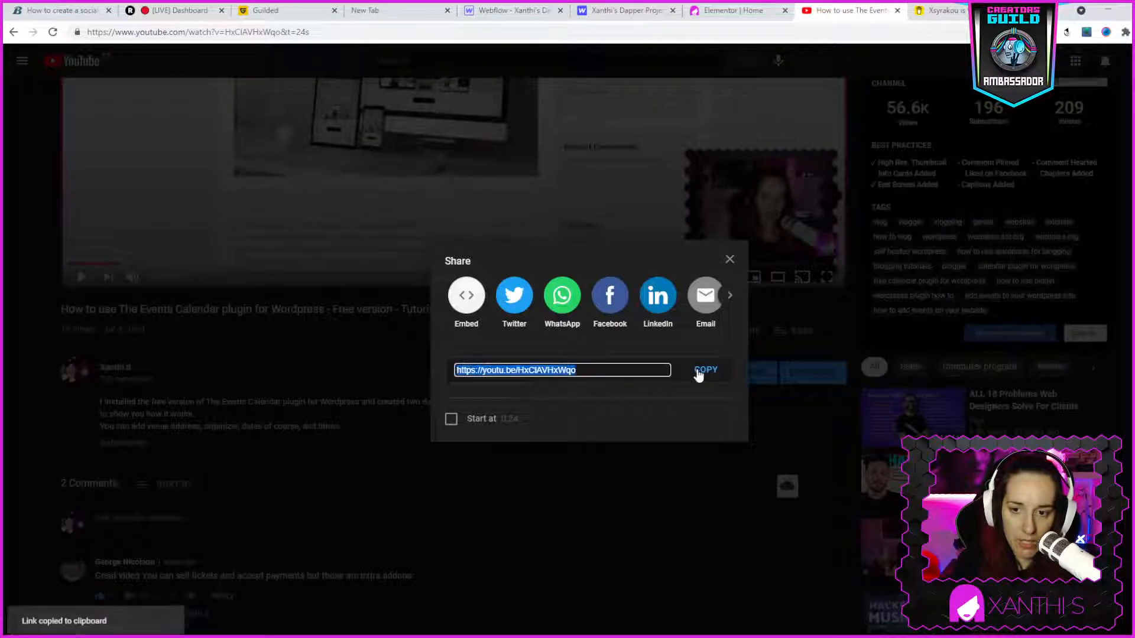
# - Switch back to the Webflow designer, paste the copied link as the first video element's URL and close its settings
pyautogui.click(759, 11)
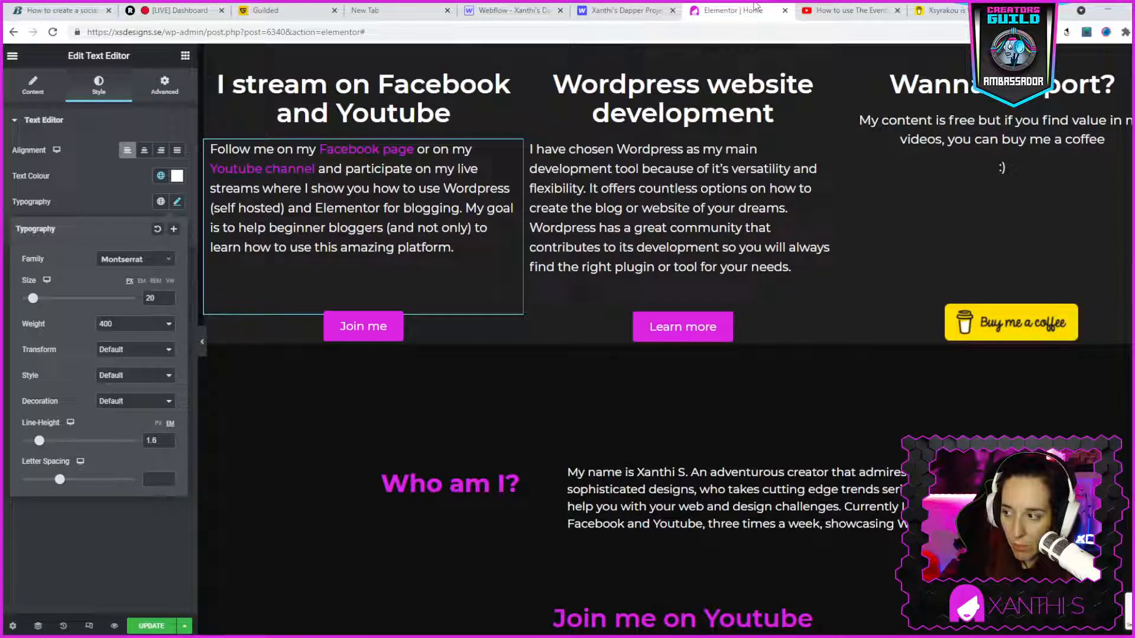
pyautogui.click(614, 13)
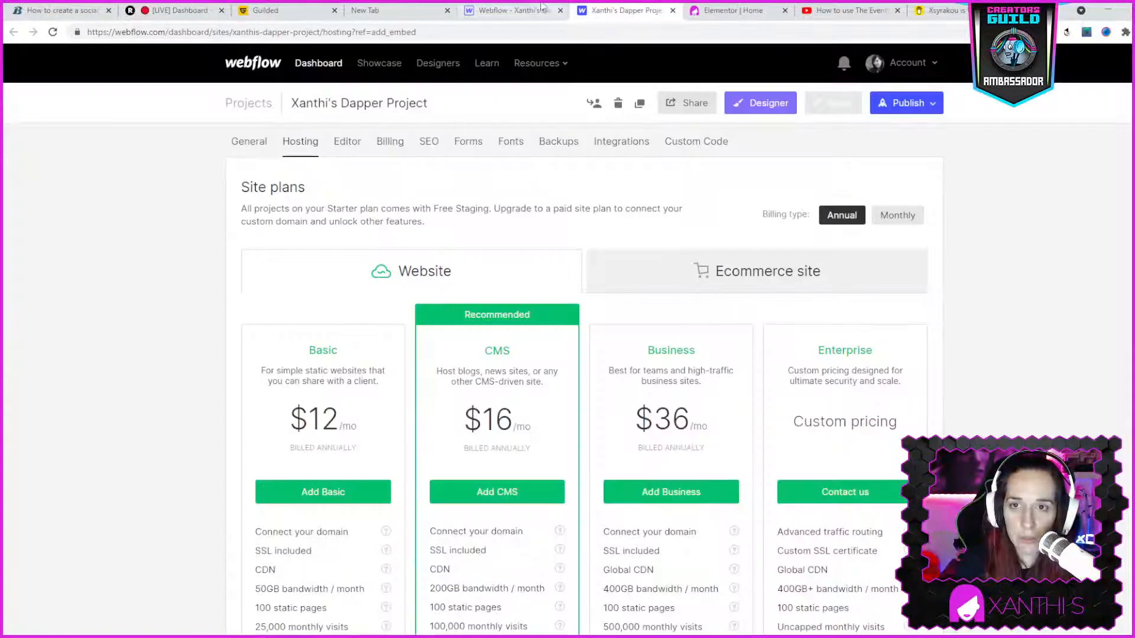
pyautogui.click(520, 10)
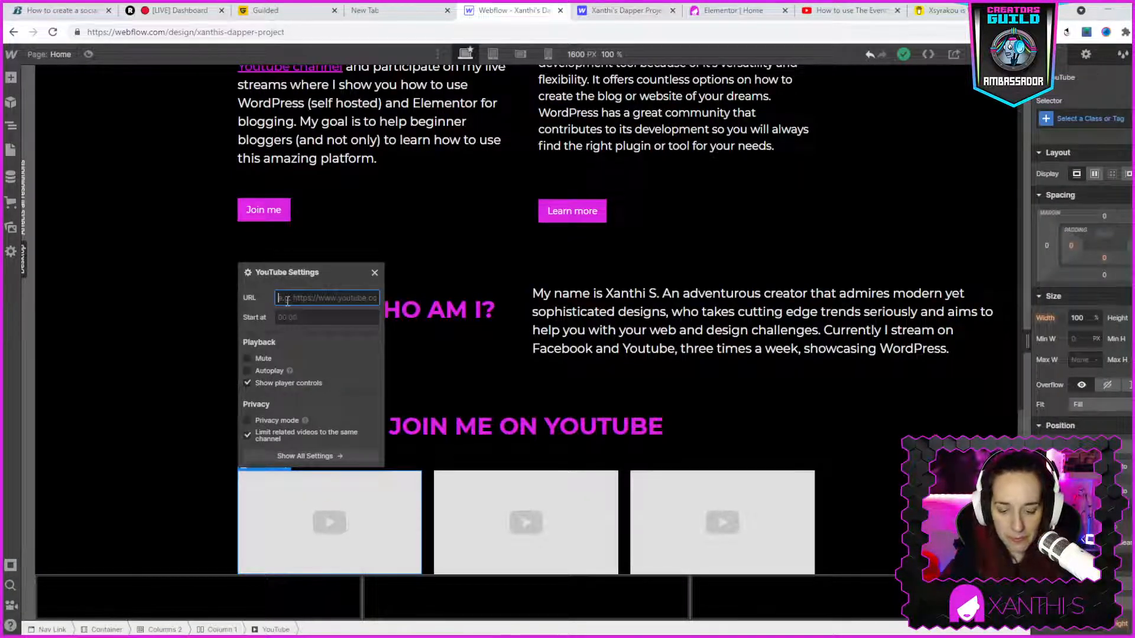
pyautogui.hotkey('ctrl', 'v')
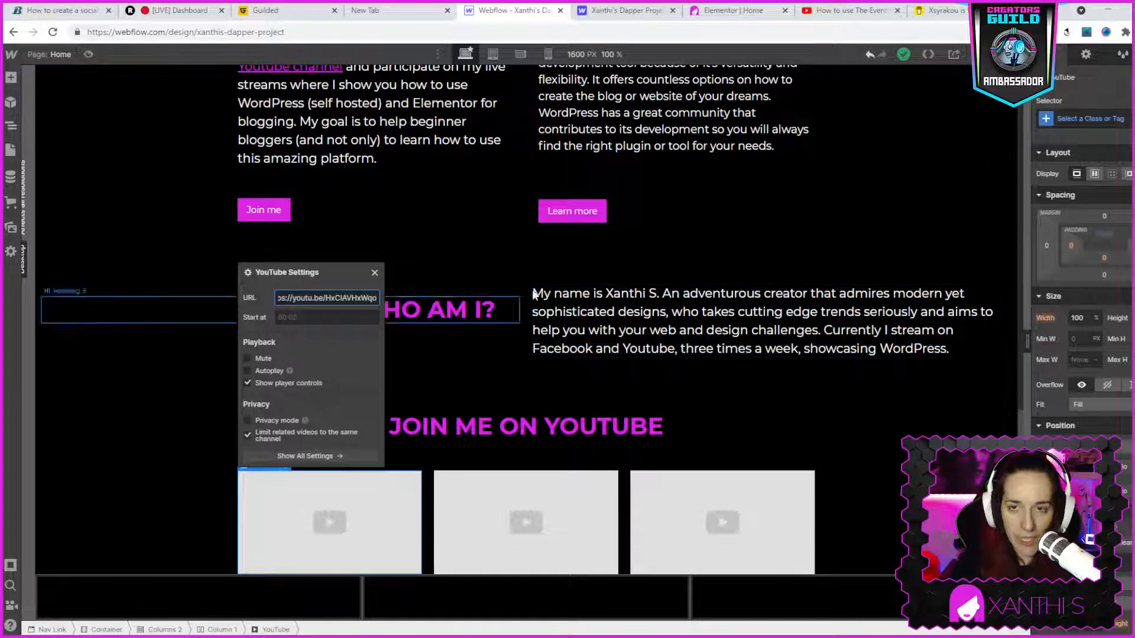
pyautogui.scroll(2, 732, 278)
pyautogui.scroll(-2, 729, 277)
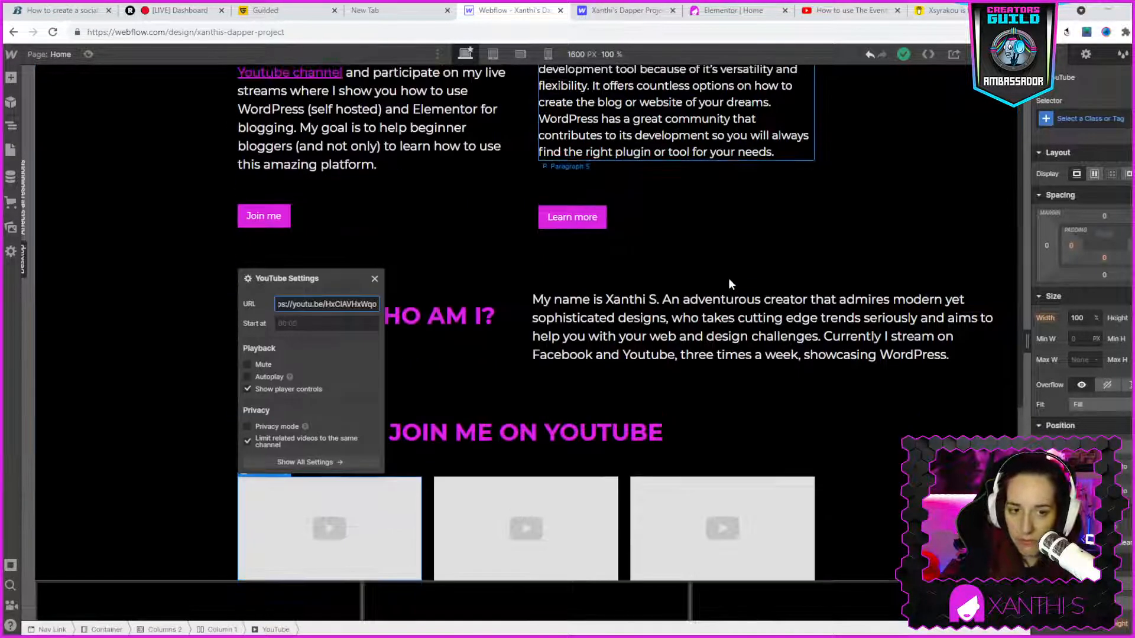
pyautogui.click(372, 277)
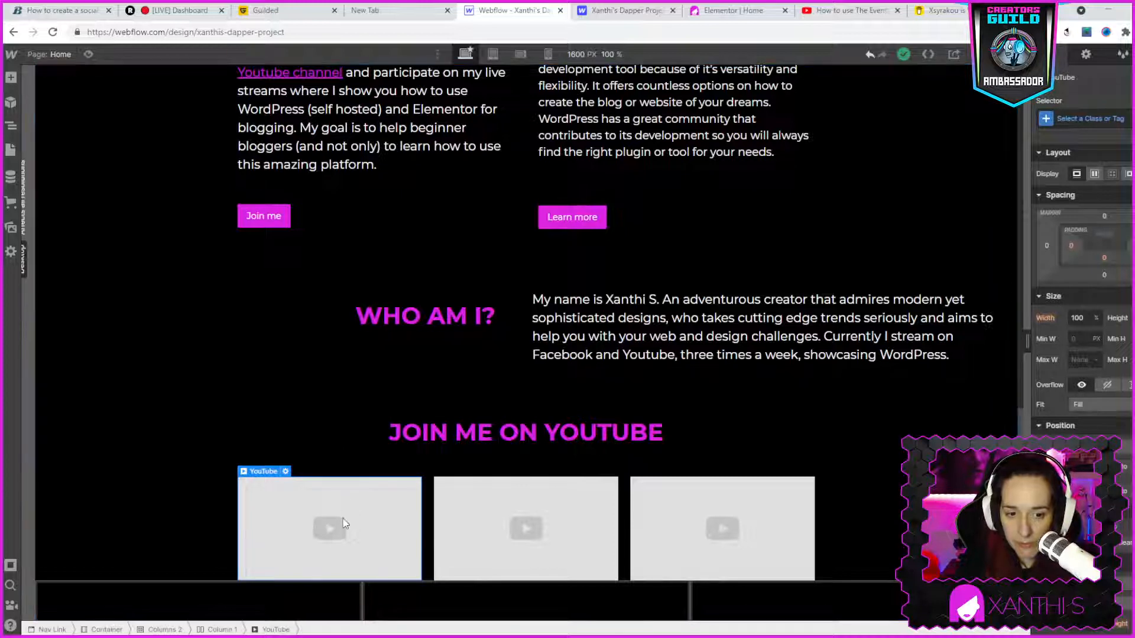
pyautogui.click(286, 472)
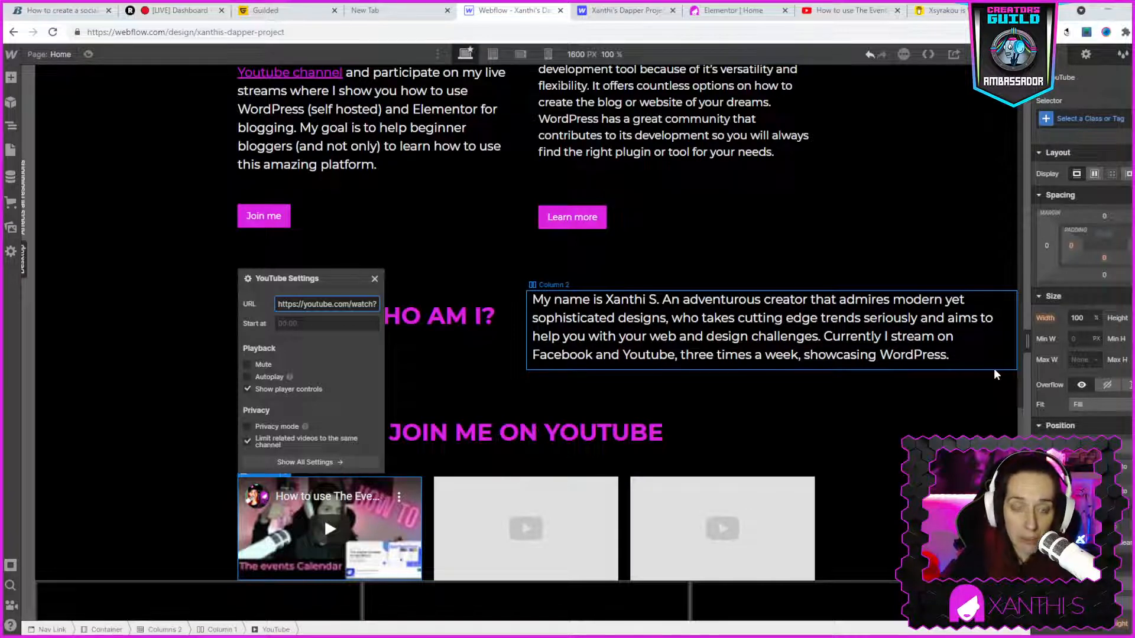
pyautogui.click(374, 279)
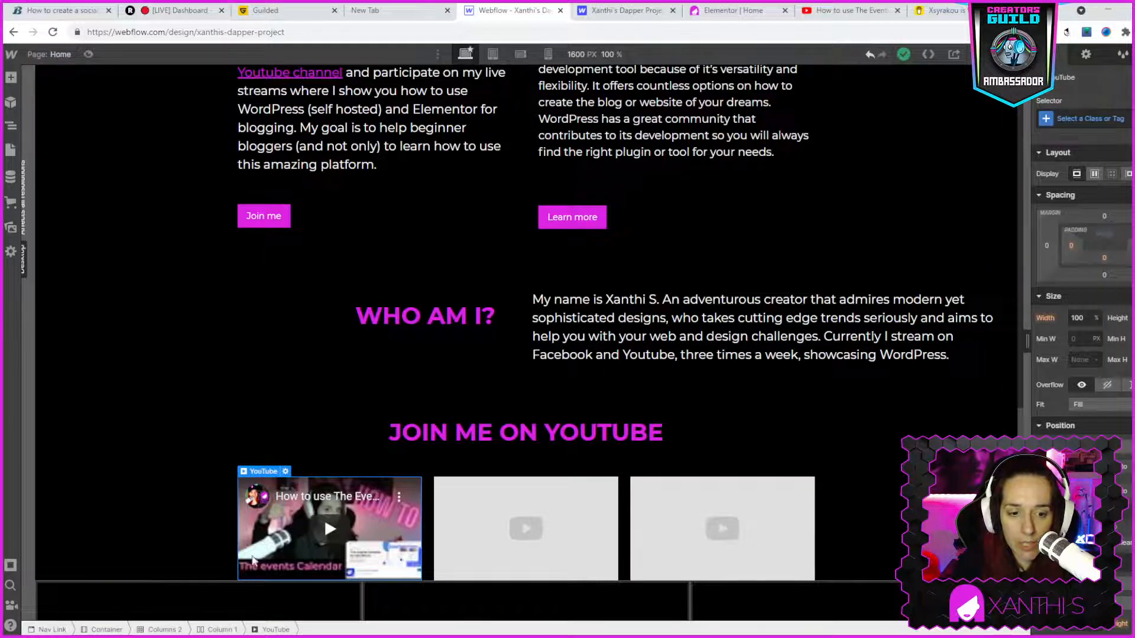
# - Return to the YouTube channel page, open the upload "Wordpress vs Webflow? And what is Webflow?" and pause it
pyautogui.click(863, 9)
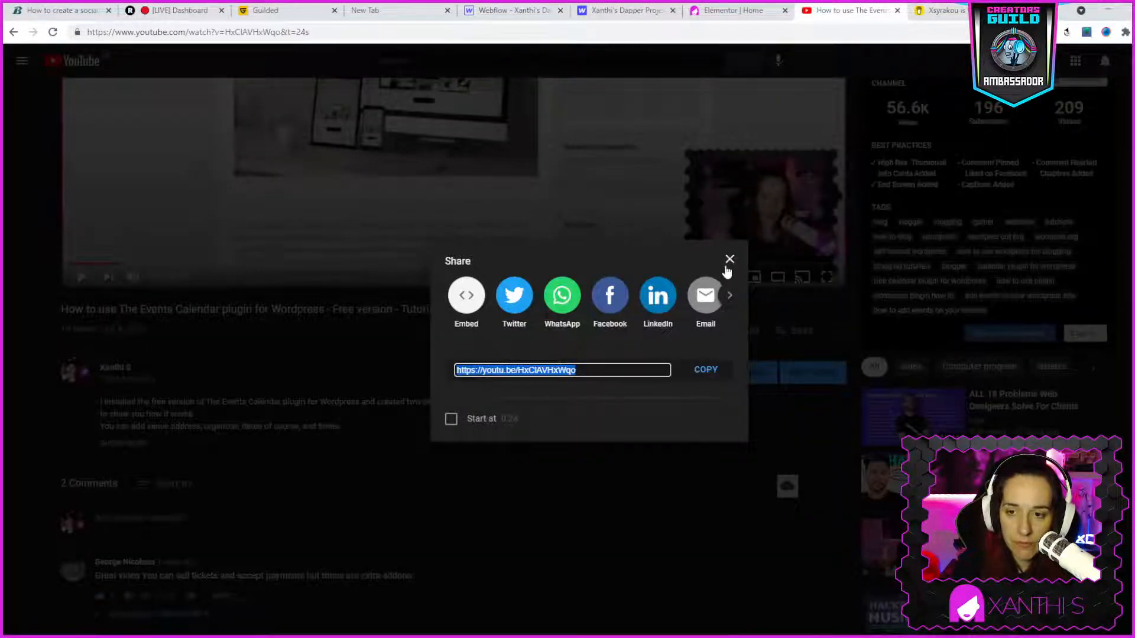
pyautogui.click(729, 261)
pyautogui.click(14, 33)
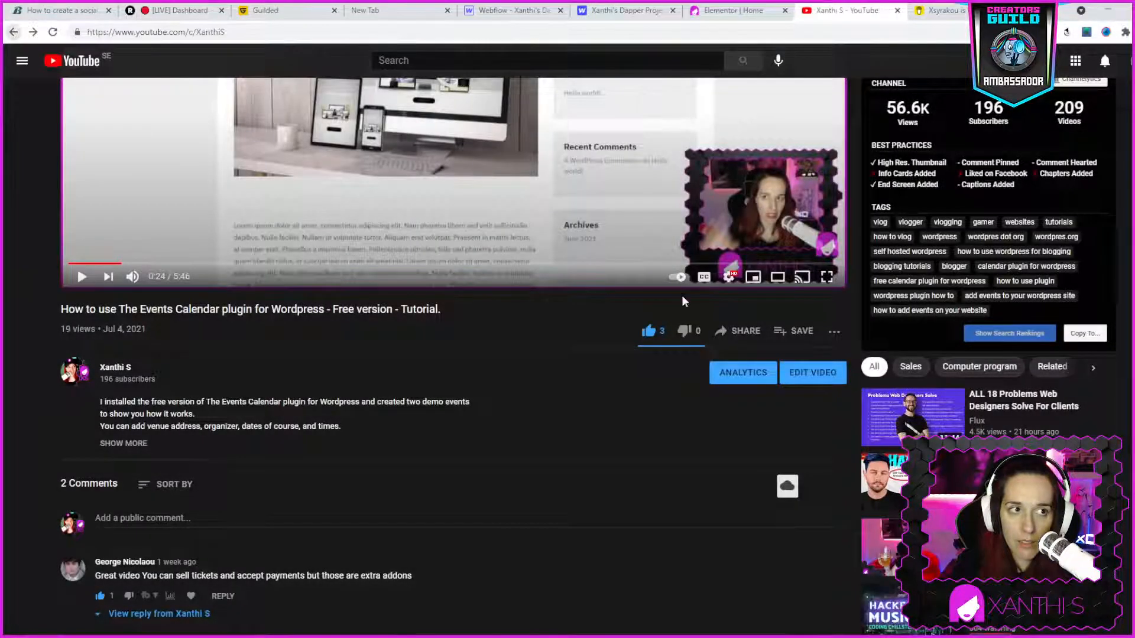
pyautogui.scroll(-1, 801, 411)
pyautogui.scroll(7, 608, 267)
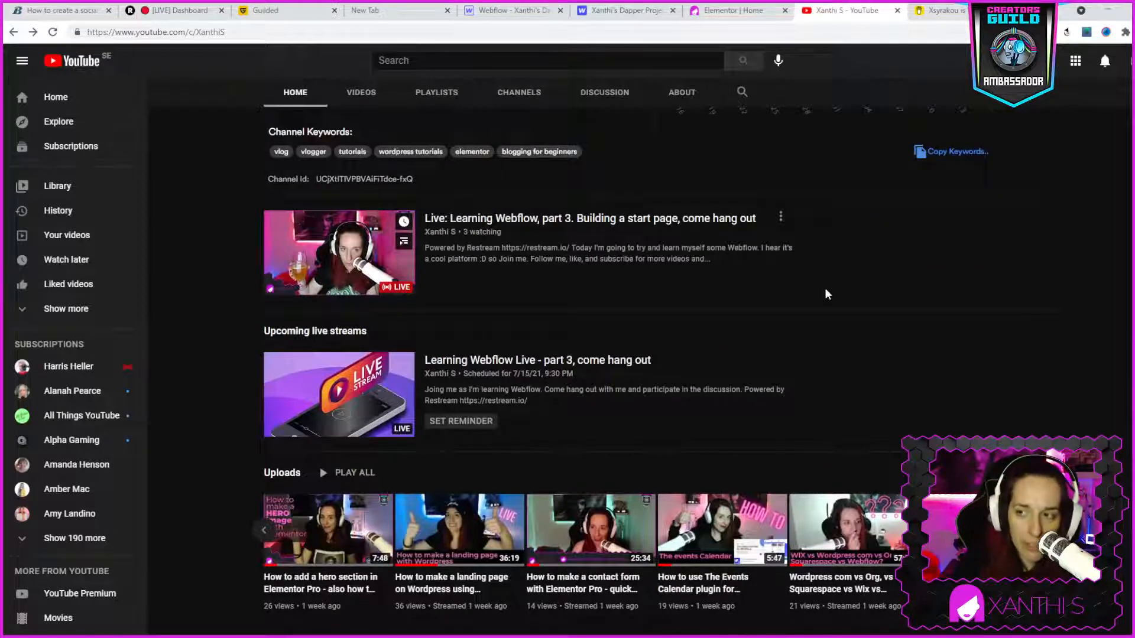
pyautogui.scroll(-5, 845, 295)
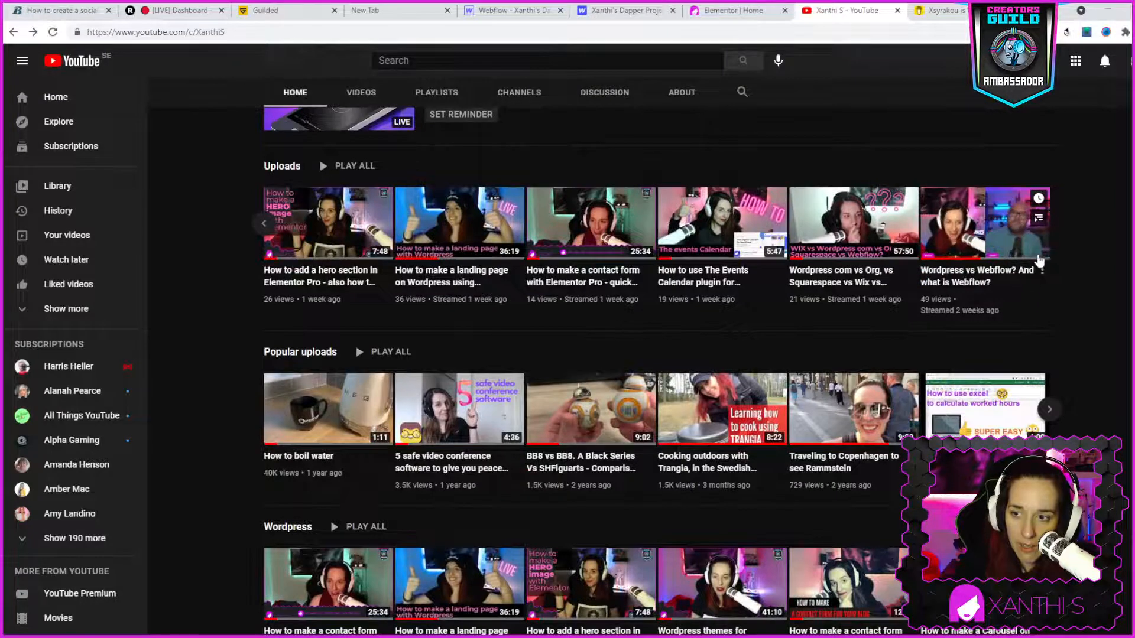
pyautogui.click(1042, 270)
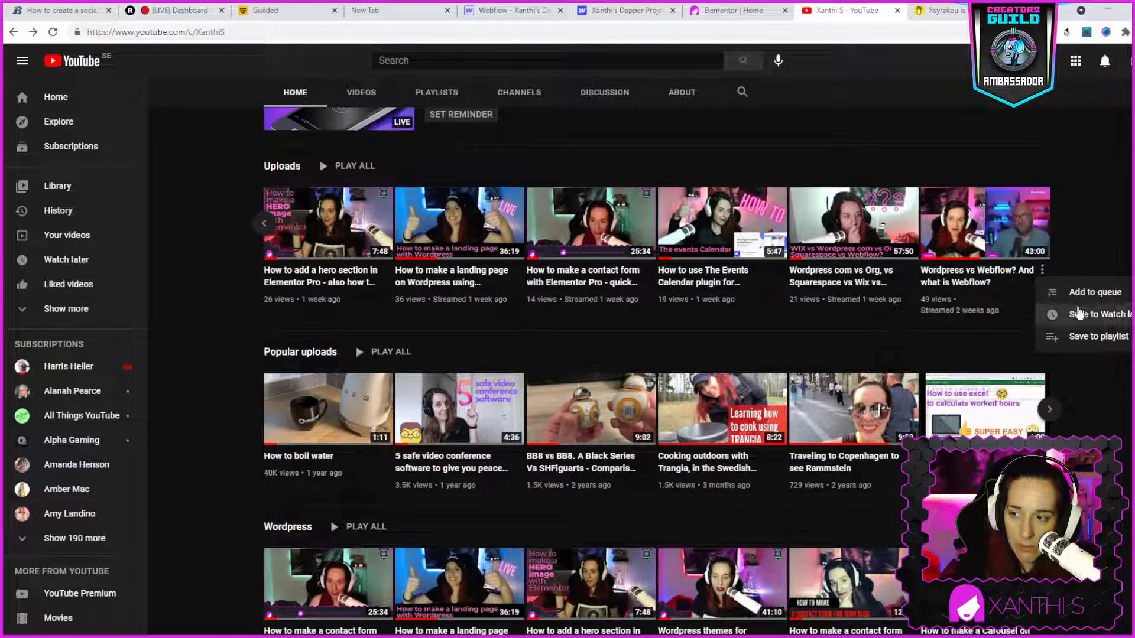
pyautogui.click(990, 258)
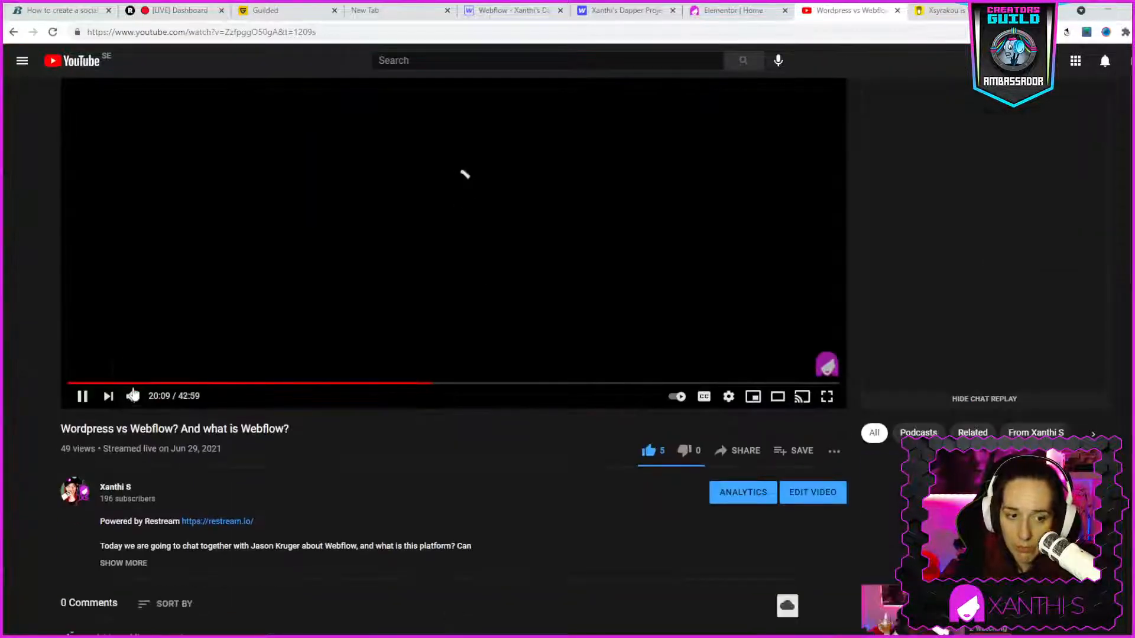
pyautogui.click(82, 396)
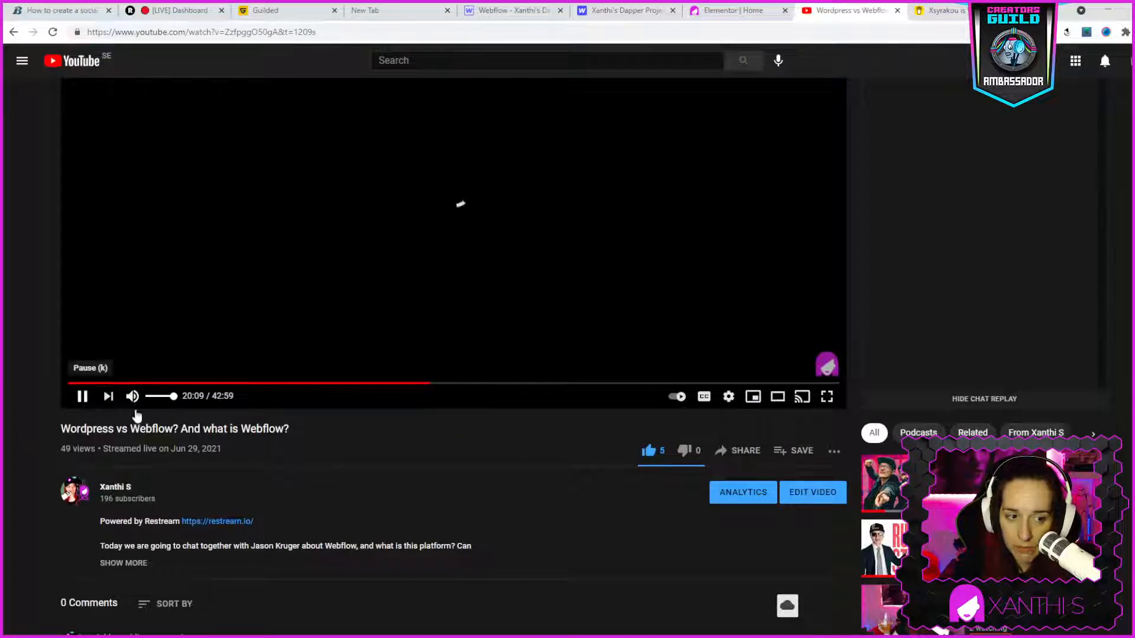
# - Copy the share link of the "Wordpress vs Webflow? And what is Webflow?" video and close the sharing dialog
pyautogui.click(720, 452)
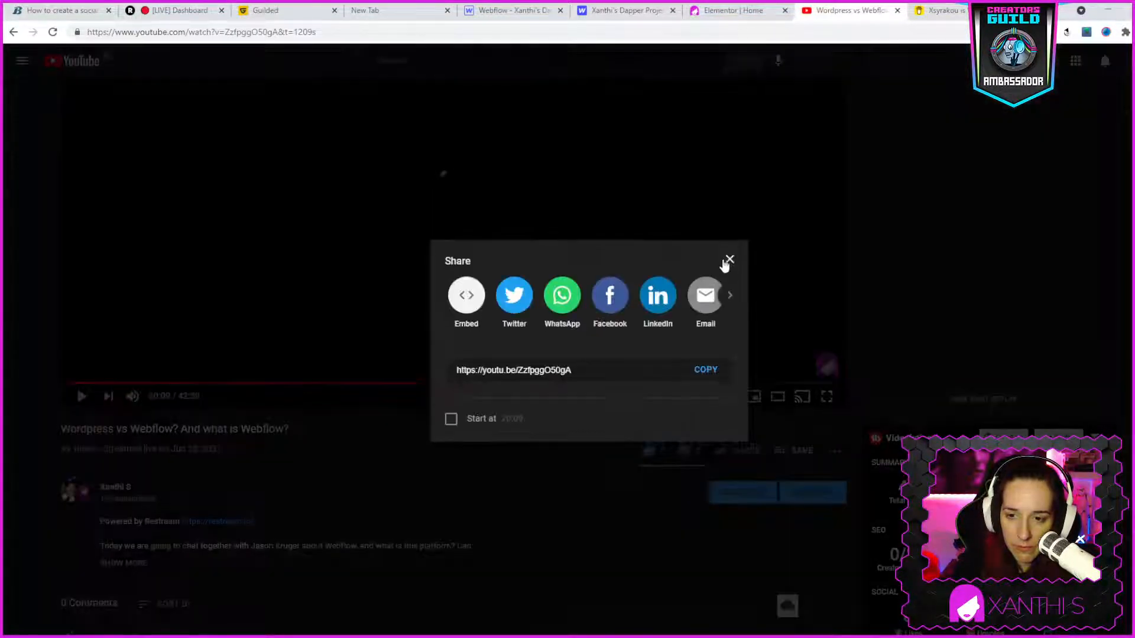
pyautogui.click(703, 371)
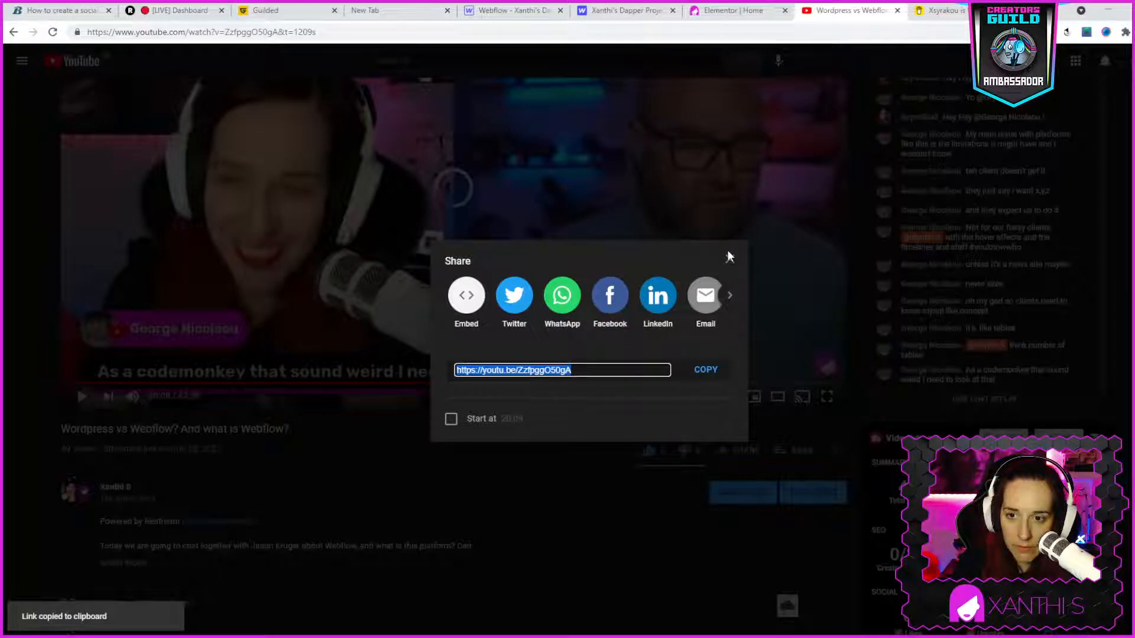
pyautogui.click(727, 254)
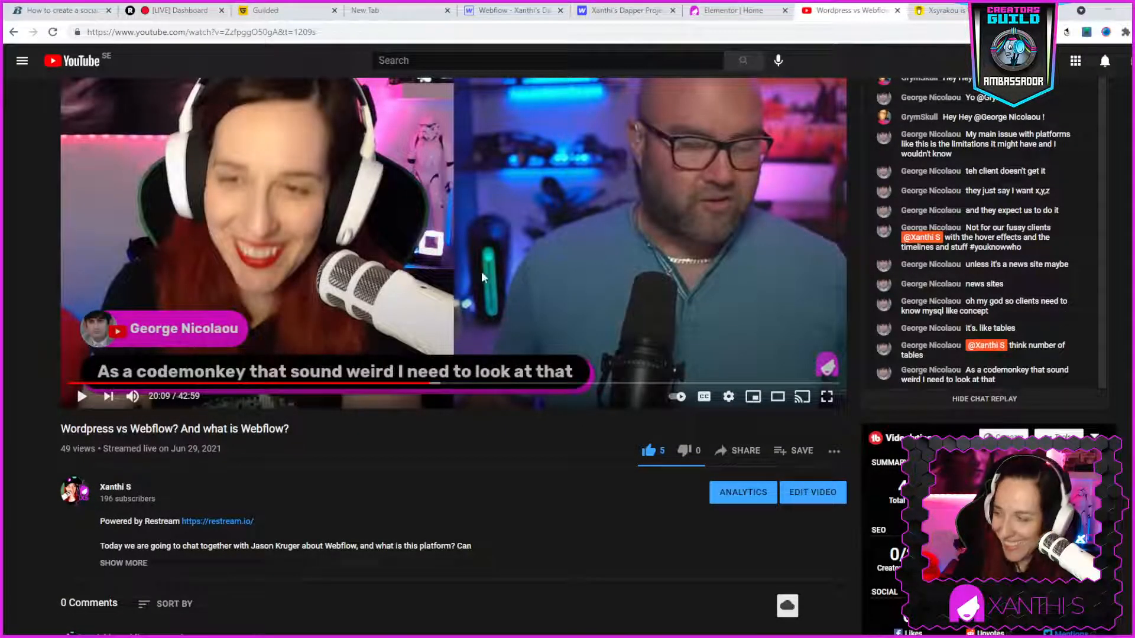
# - Switch to the Webflow designer and paste the copied link as the URL of the second (middle) YouTube video element
pyautogui.click(514, 10)
pyautogui.doubleClick(461, 524)
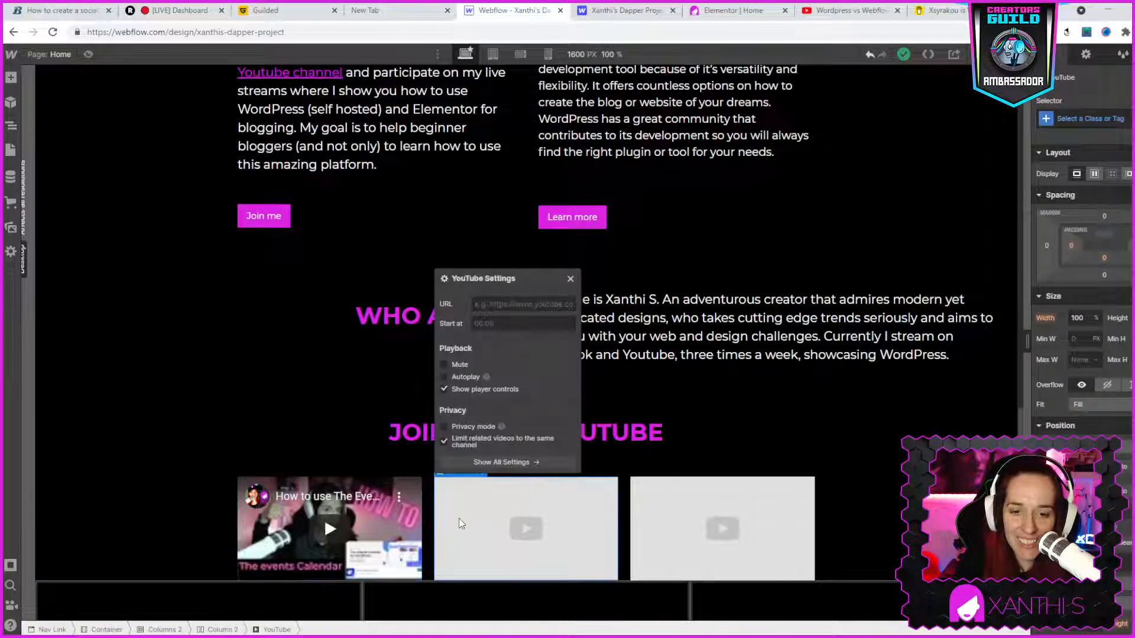
pyautogui.click(495, 301)
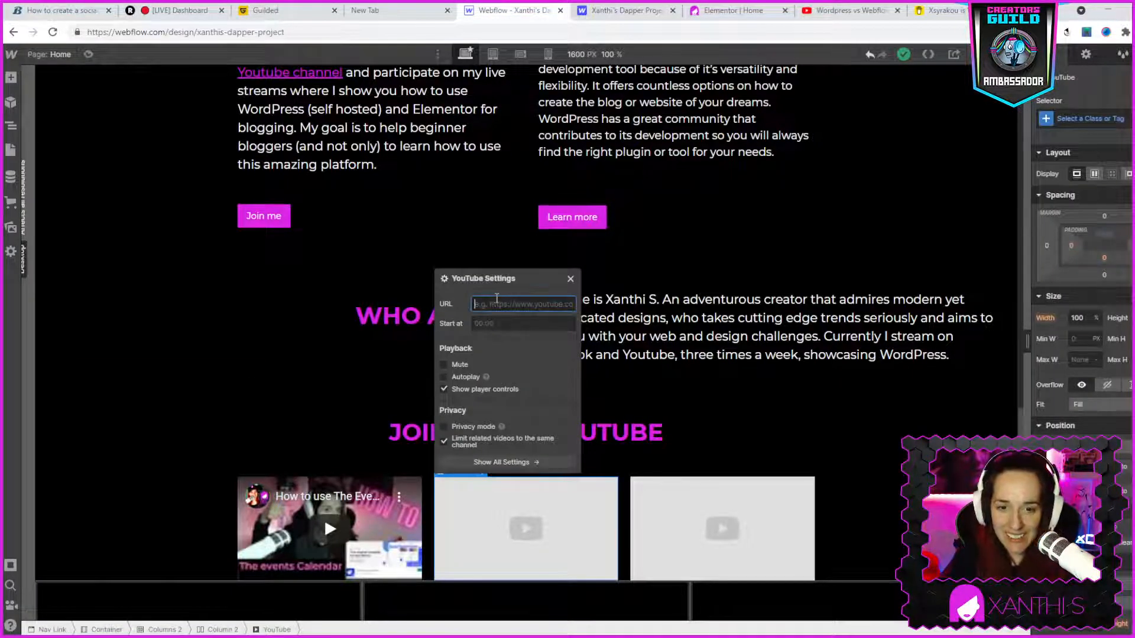
pyautogui.hotkey('ctrl', 'v')
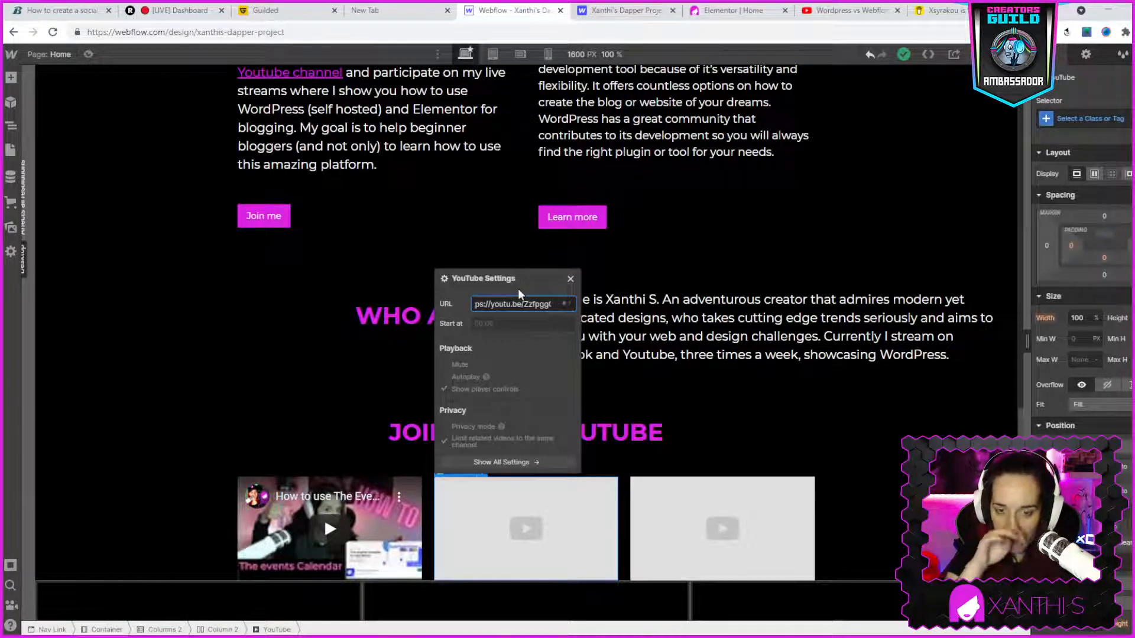
# - Return to the YouTube channel, browse its full video list and open "Wordpess live chat, domain names, hosting, security and more"
pyautogui.click(851, 9)
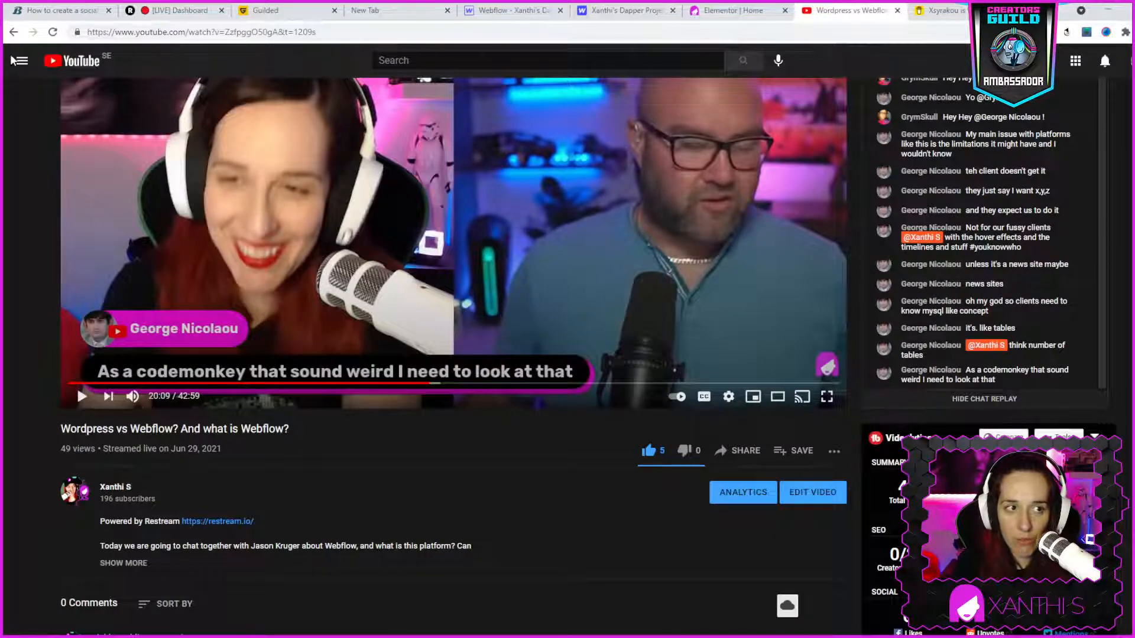
pyautogui.click(13, 35)
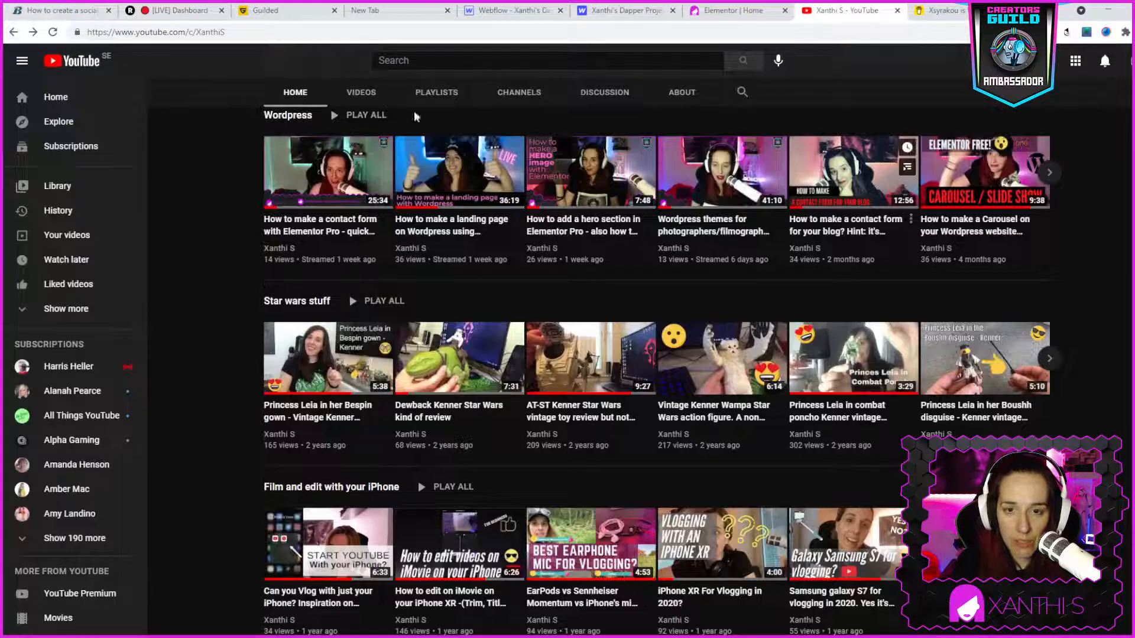
pyautogui.scroll(7, 598, 124)
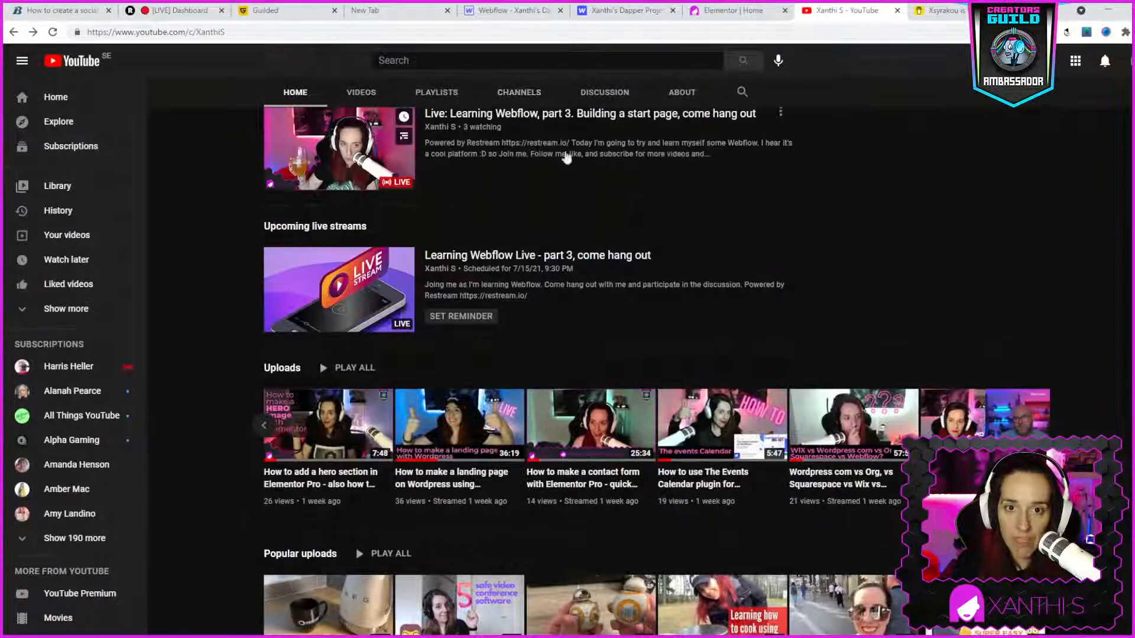
pyautogui.click(355, 93)
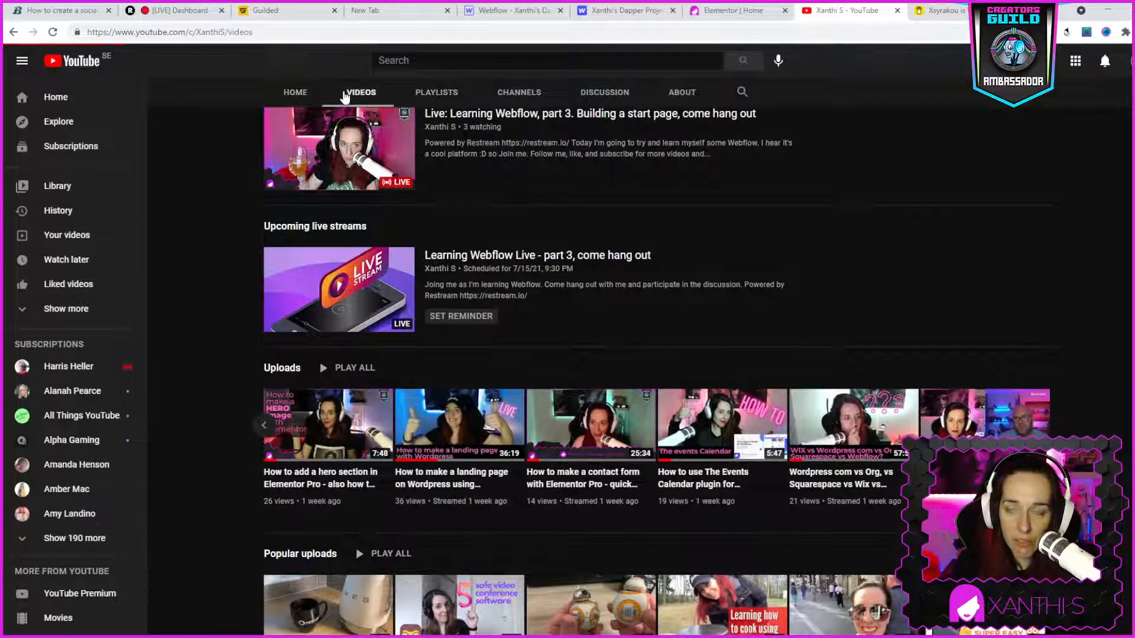
pyautogui.scroll(-5, 984, 403)
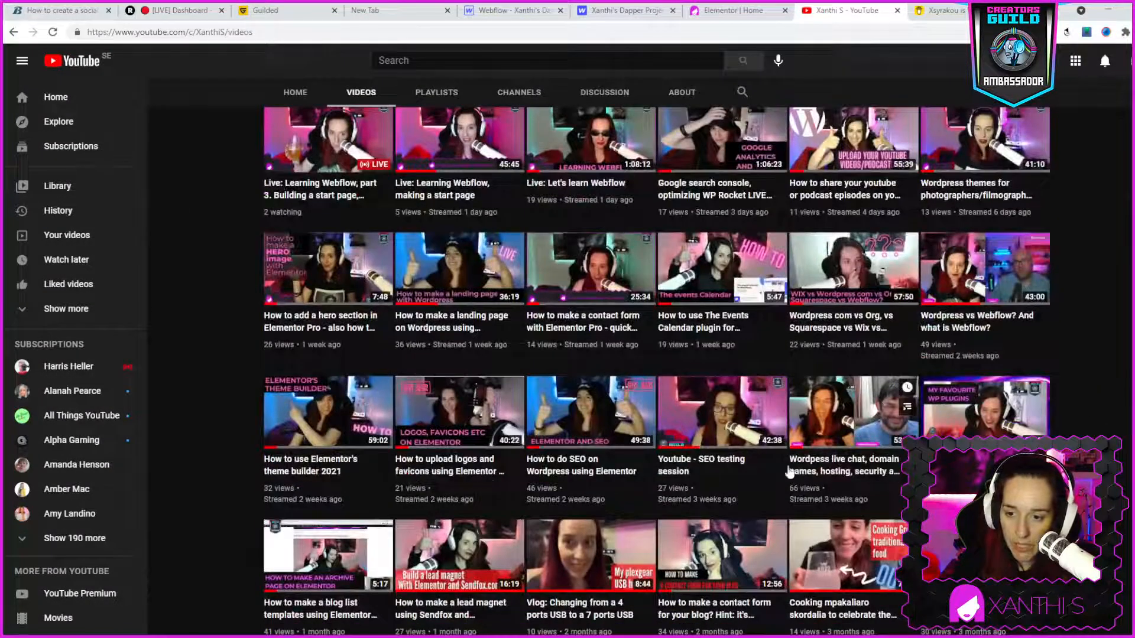
pyautogui.moveTo(561, 466)
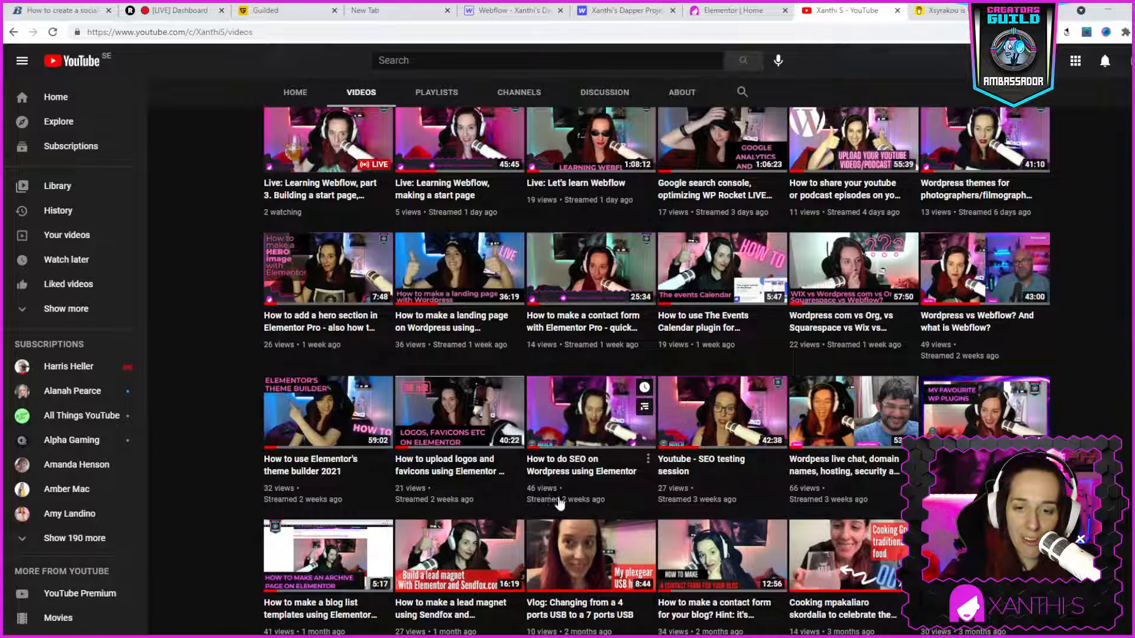
pyautogui.moveTo(936, 365)
pyautogui.moveTo(894, 378)
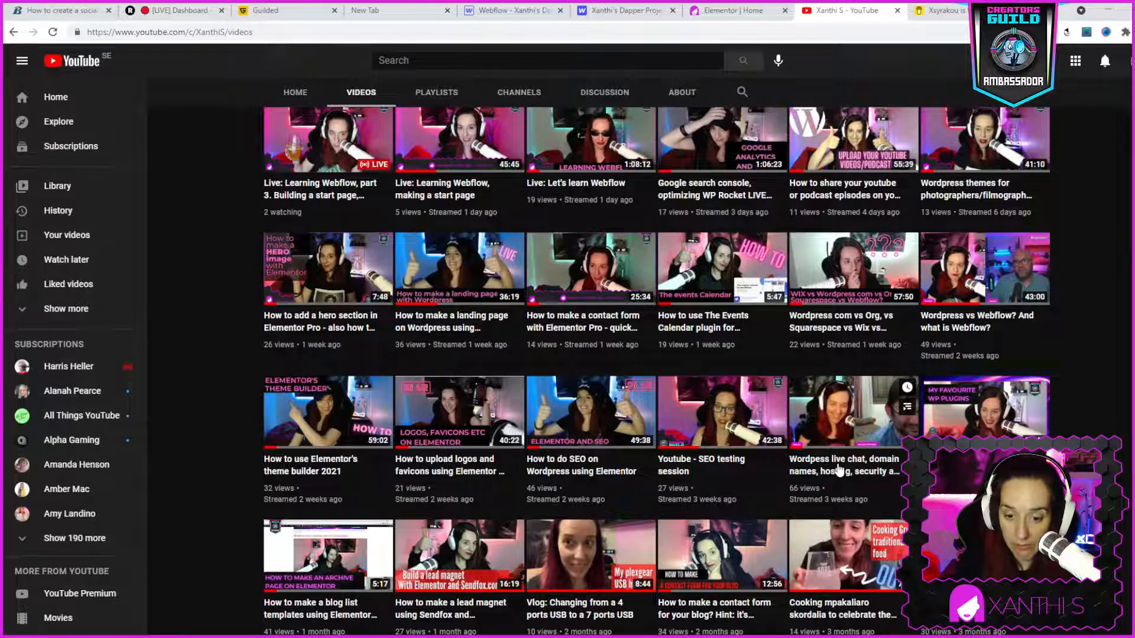
pyautogui.click(837, 485)
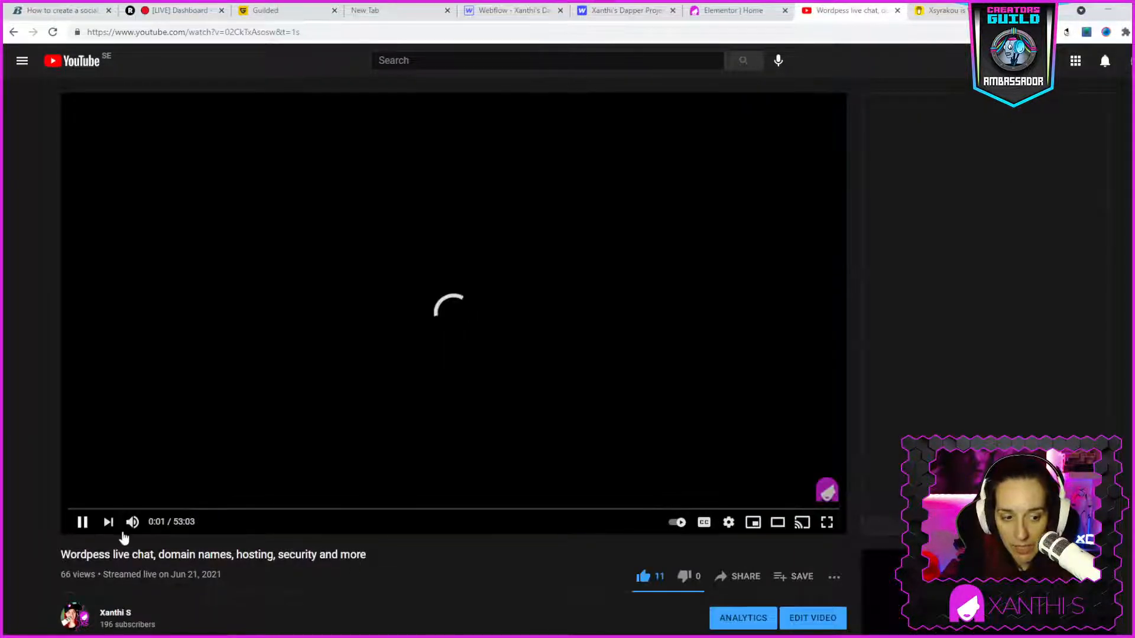
# - Pause the Wordpess live chat video, copy its share link and close the sharing dialog
pyautogui.click(82, 524)
pyautogui.click(744, 578)
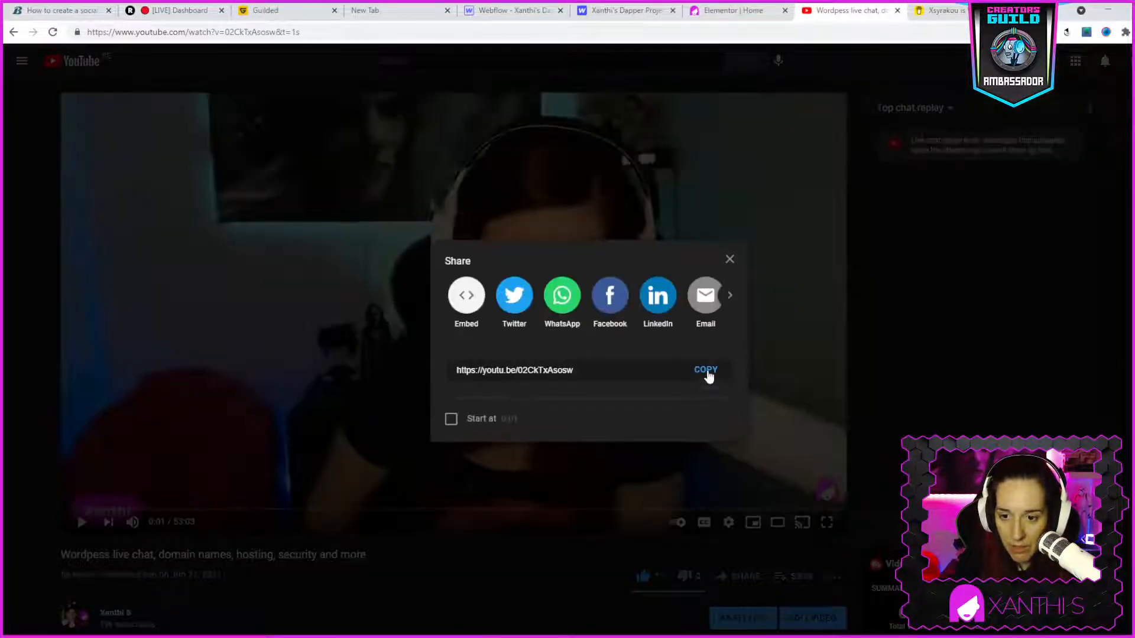
pyautogui.click(708, 375)
pyautogui.click(730, 263)
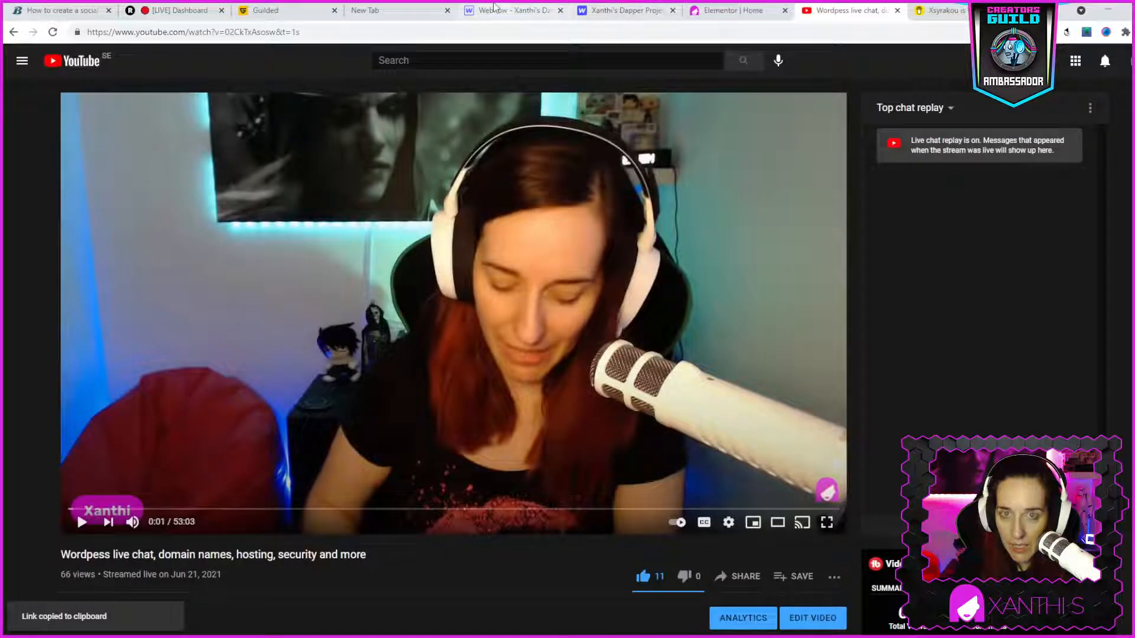
# - Back in the Webflow designer, paste the copied link as the third YouTube element's URL and close its settings
pyautogui.click(509, 10)
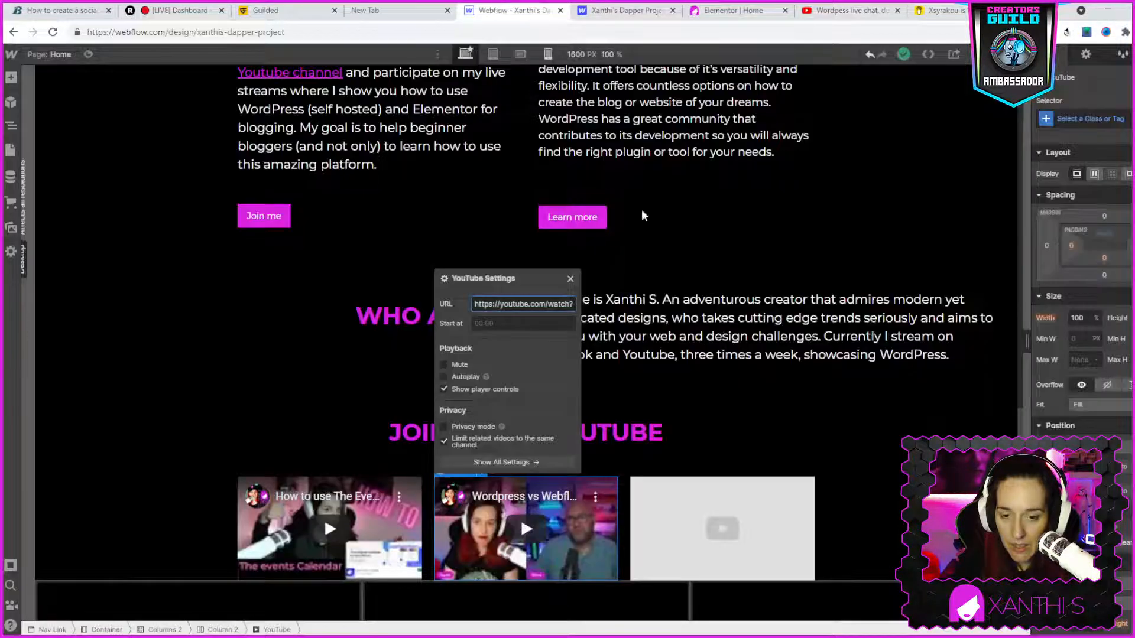
pyautogui.click(572, 279)
pyautogui.click(686, 539)
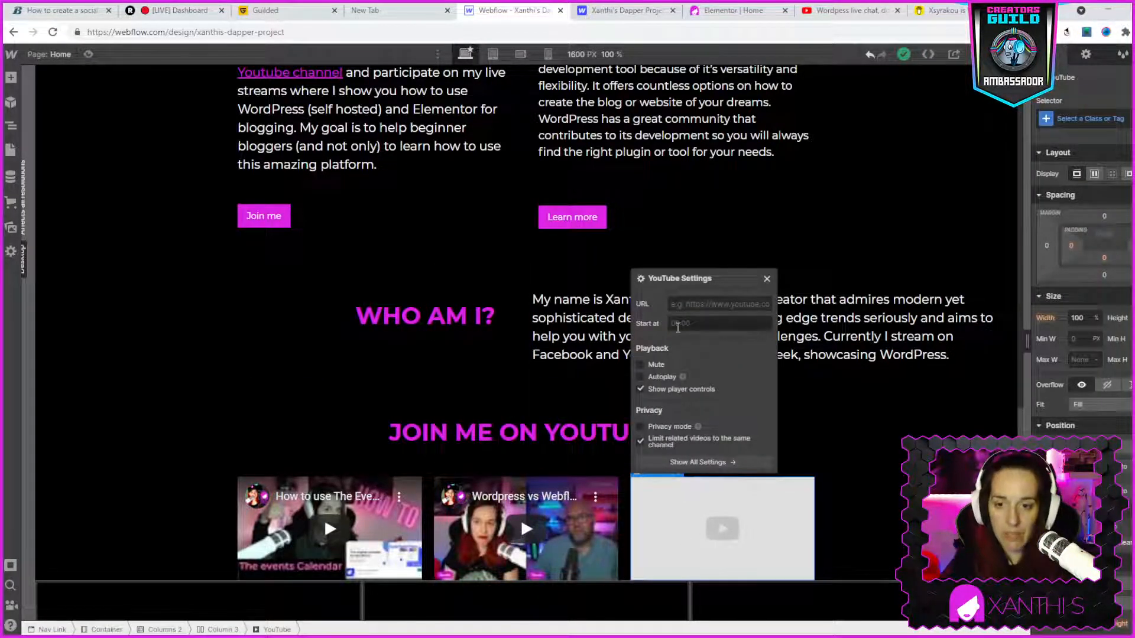
pyautogui.hotkey('ctrl', 'v')
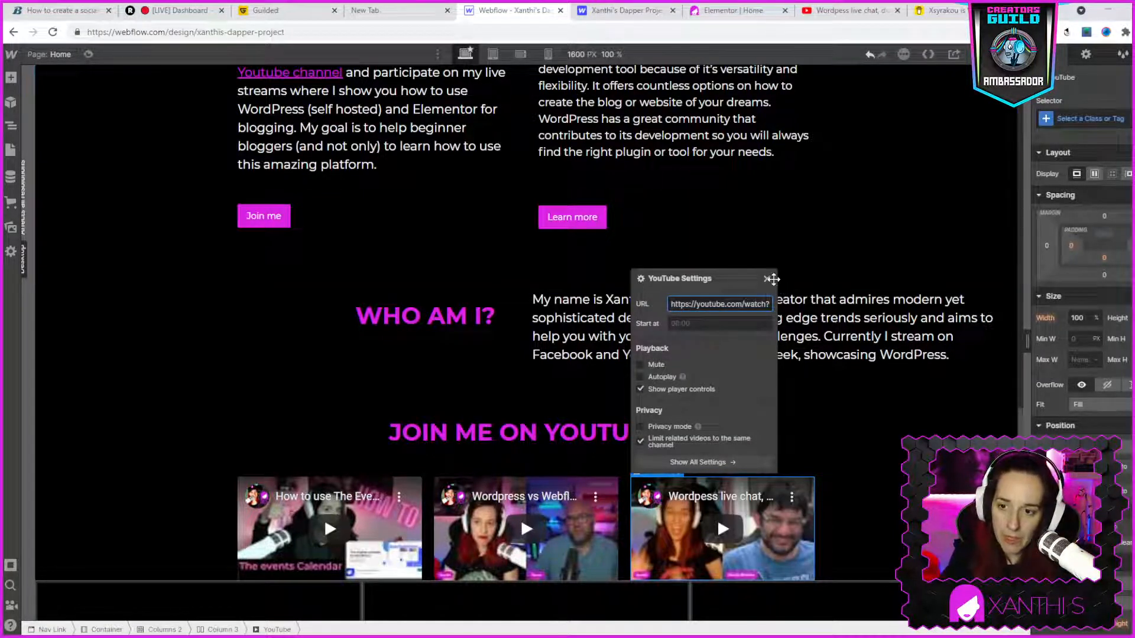
pyautogui.click(768, 280)
# - Preview the home page at desktop size, review it from the hero down to the YouTube videos, and exit the preview
pyautogui.scroll(8, 709, 295)
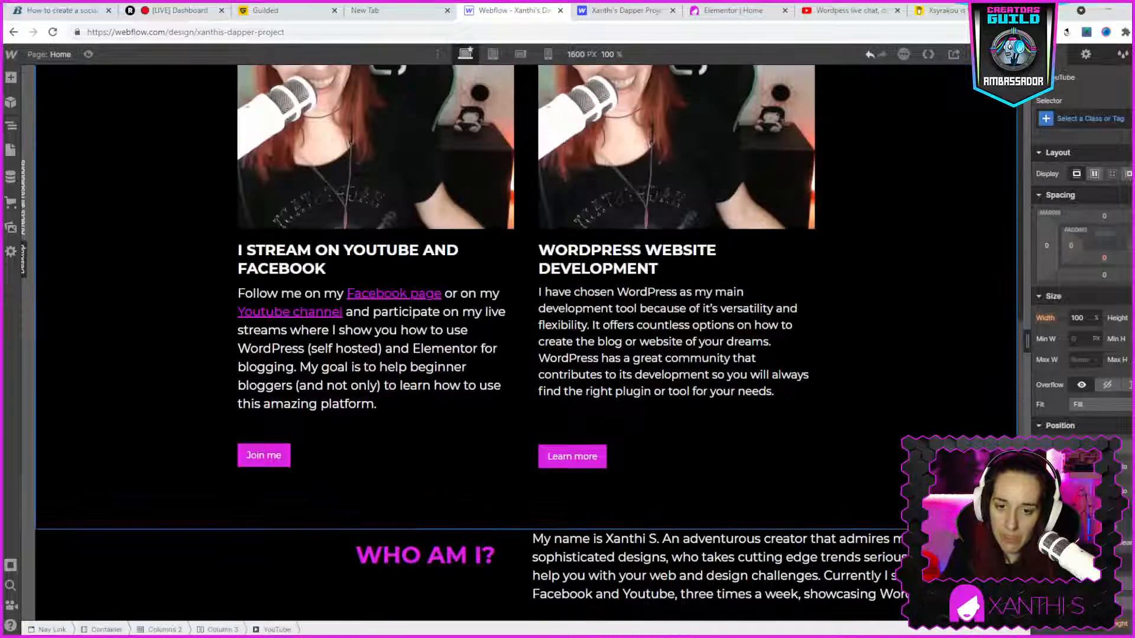
pyautogui.scroll(7, 709, 296)
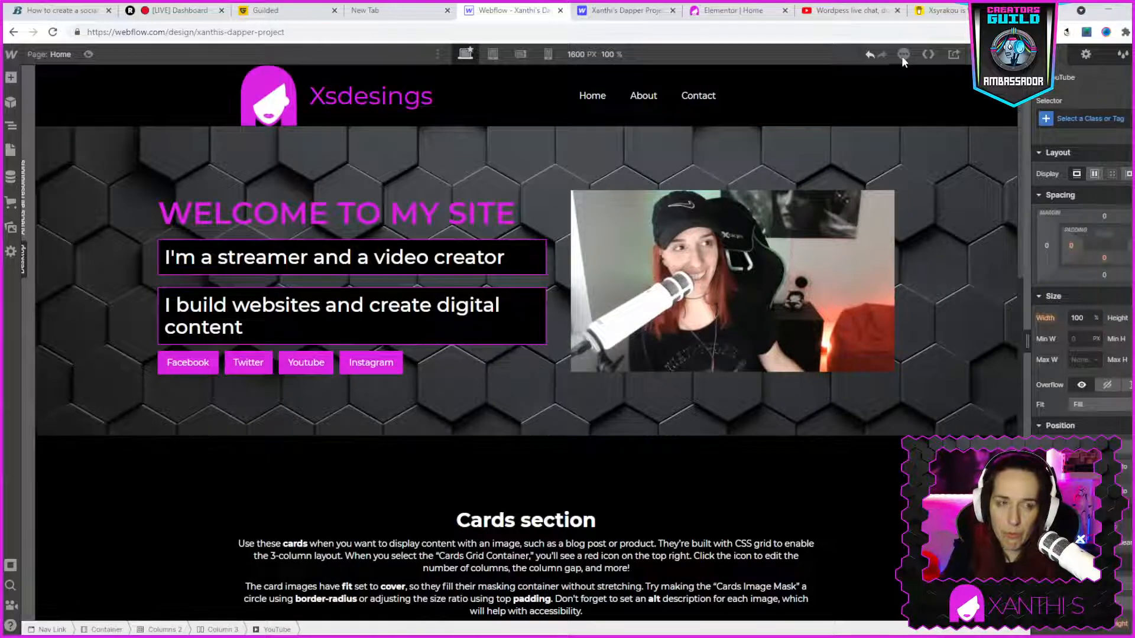
pyautogui.click(89, 54)
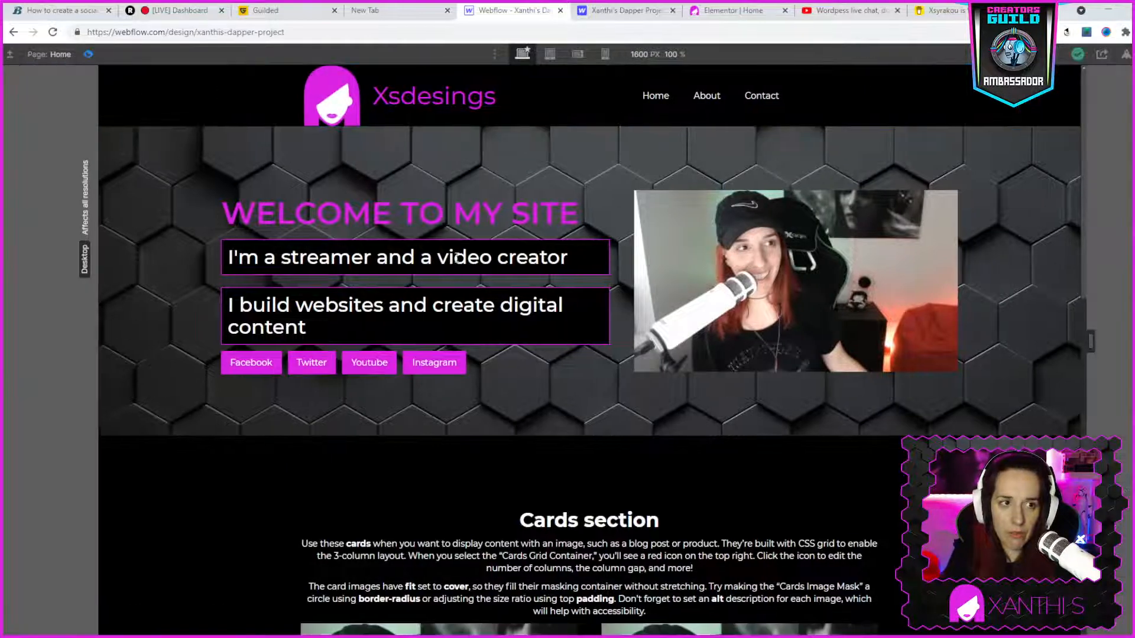
pyautogui.scroll(-14, 1055, 148)
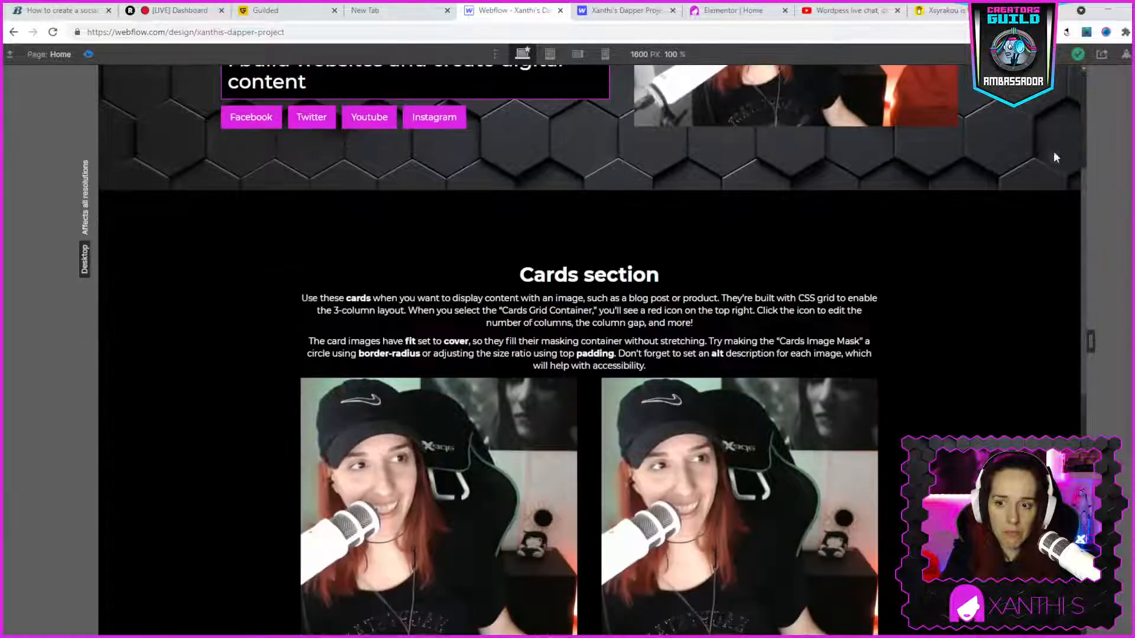
pyautogui.scroll(-1, 781, 576)
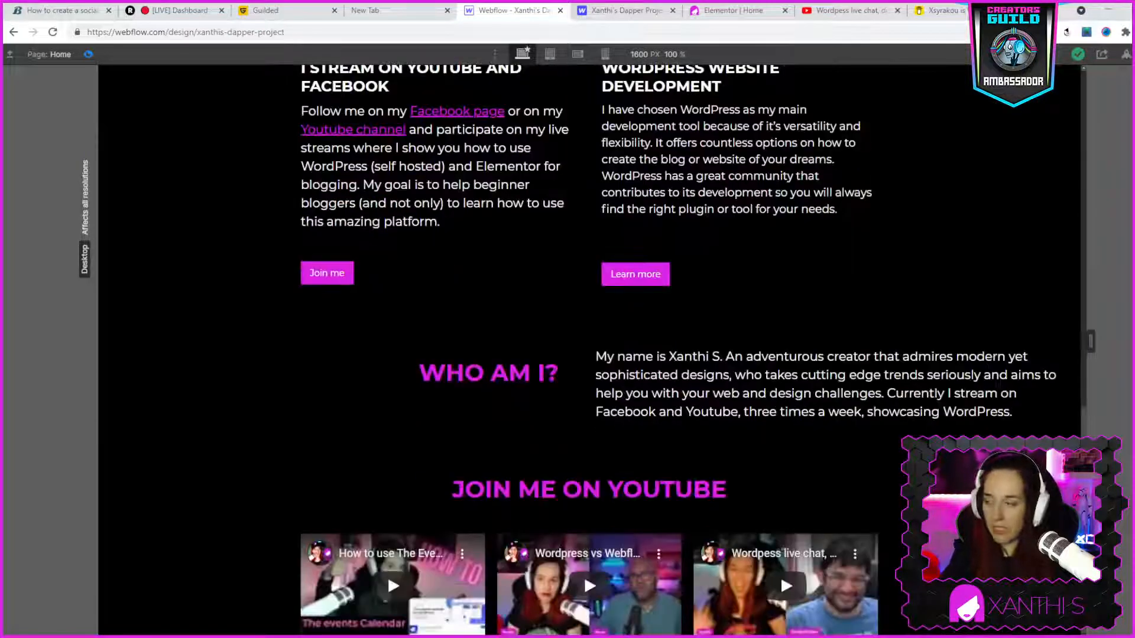
pyautogui.scroll(8, 781, 576)
pyautogui.scroll(7, 591, 349)
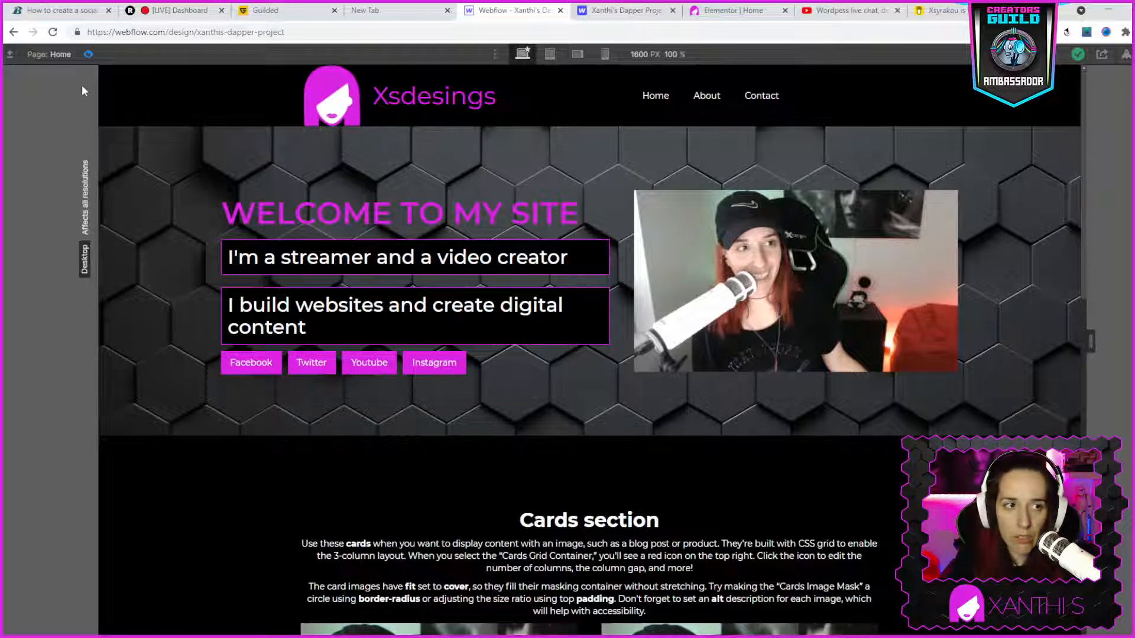
pyautogui.click(89, 53)
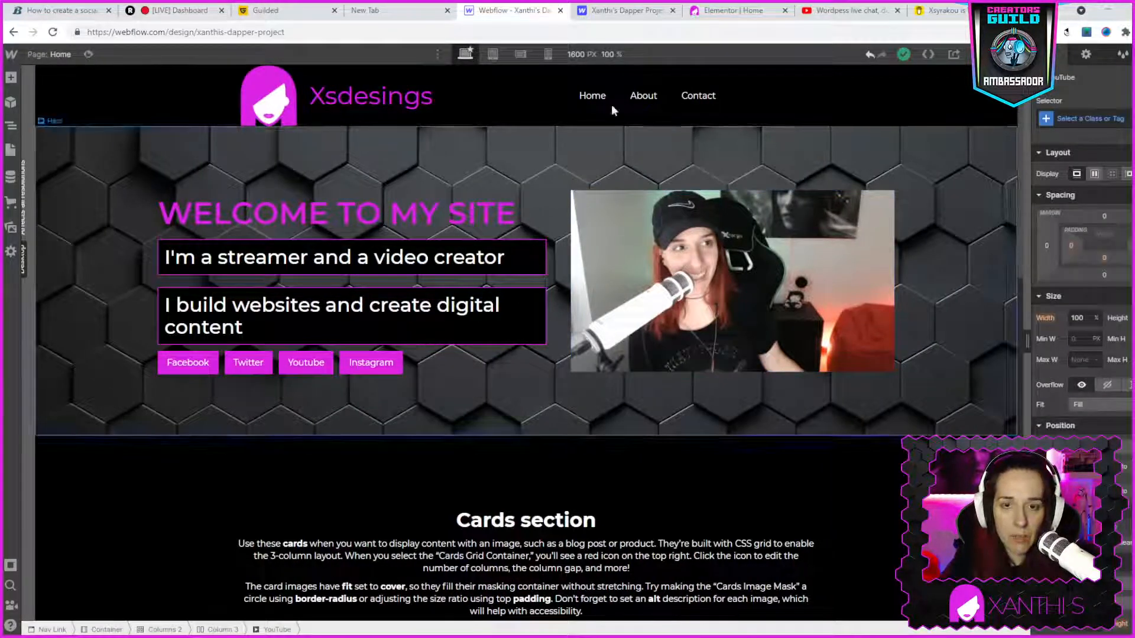
# - Switch the canvas to the tablet breakpoint and examine the layout of the hero and cards section
pyautogui.click(492, 54)
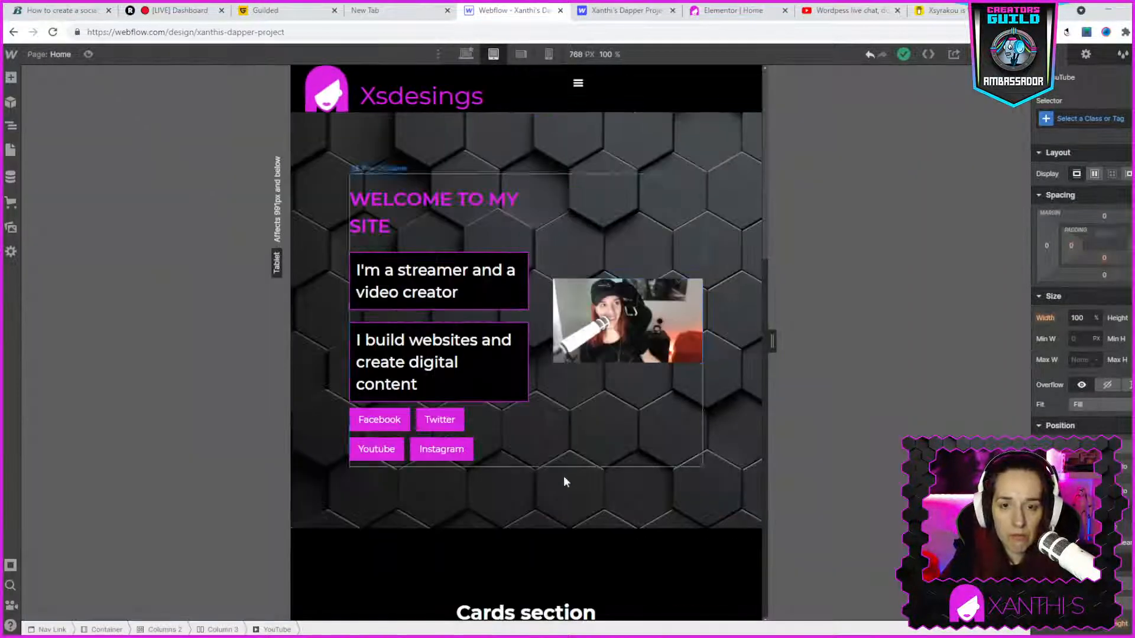
pyautogui.scroll(-3, 563, 476)
pyautogui.scroll(2, 565, 463)
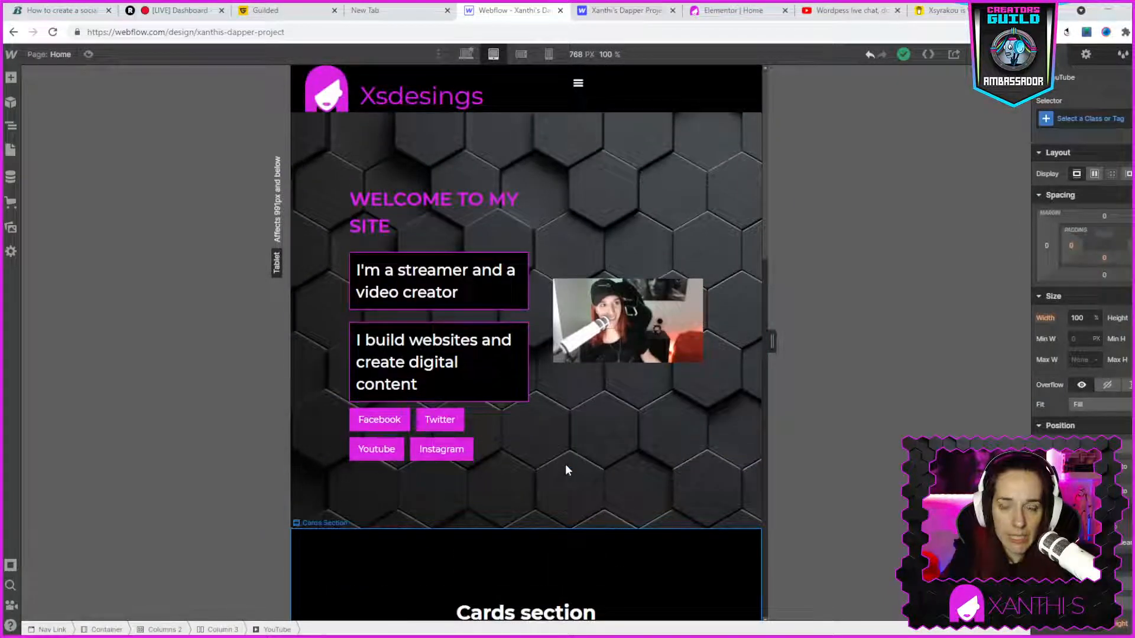
pyautogui.scroll(-2, 565, 463)
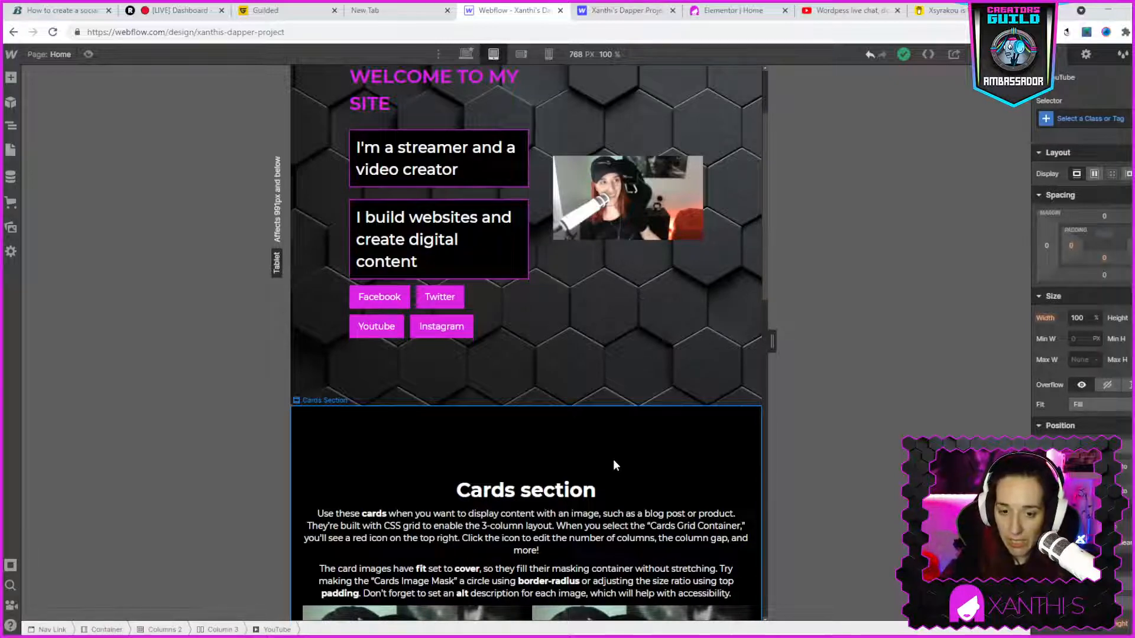
pyautogui.scroll(-8, 636, 413)
pyautogui.scroll(4, 634, 414)
pyautogui.scroll(3, 635, 414)
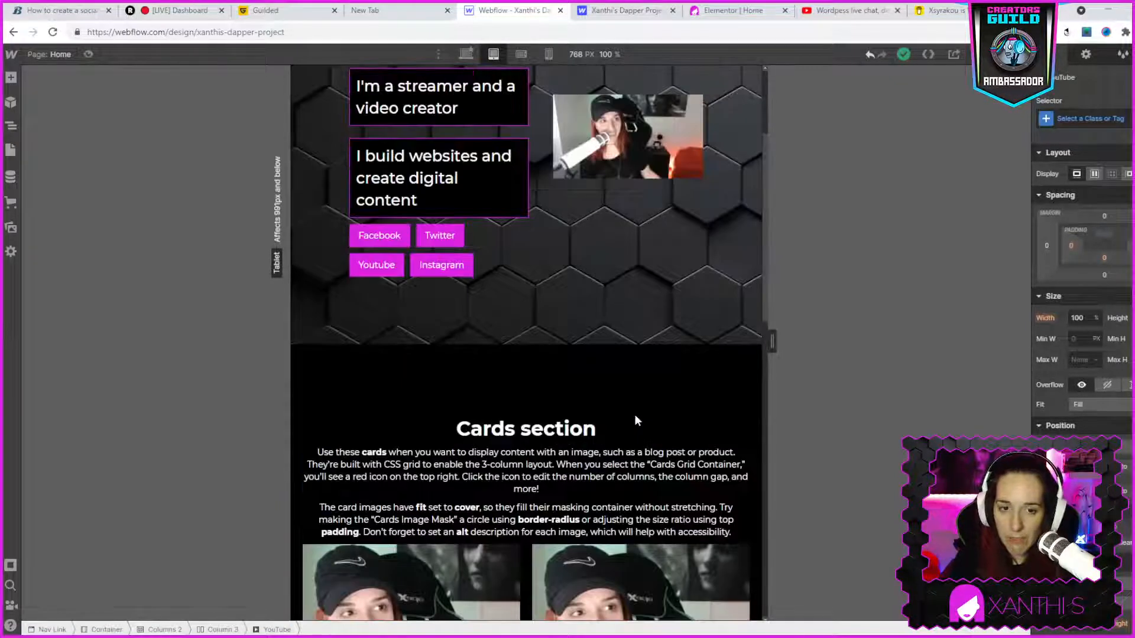
pyautogui.click(418, 362)
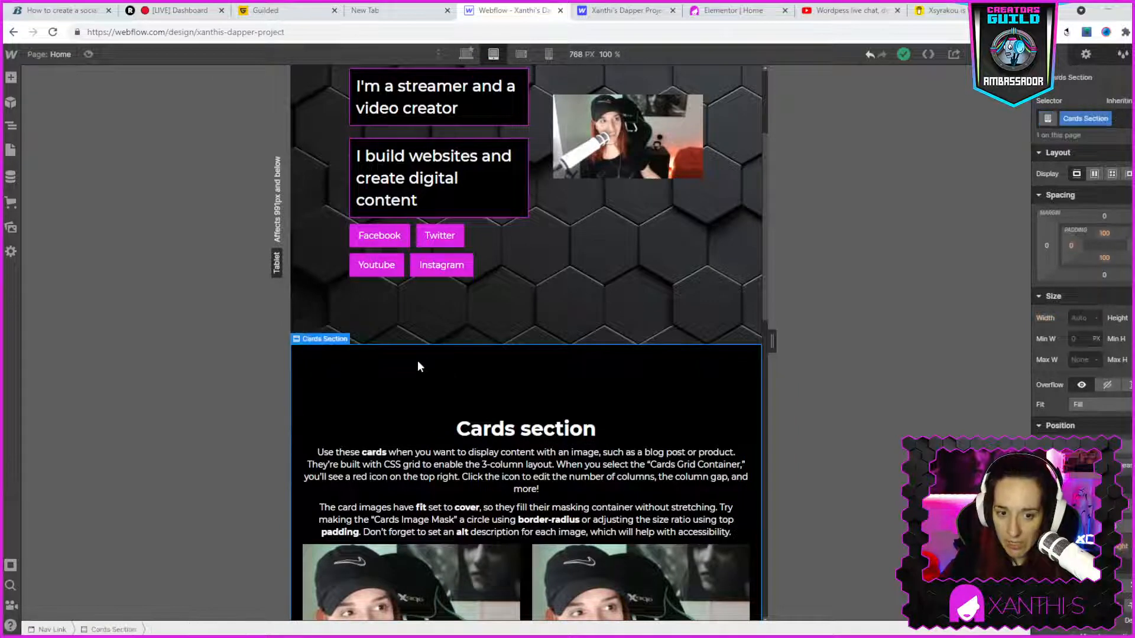
pyautogui.rightClick(418, 362)
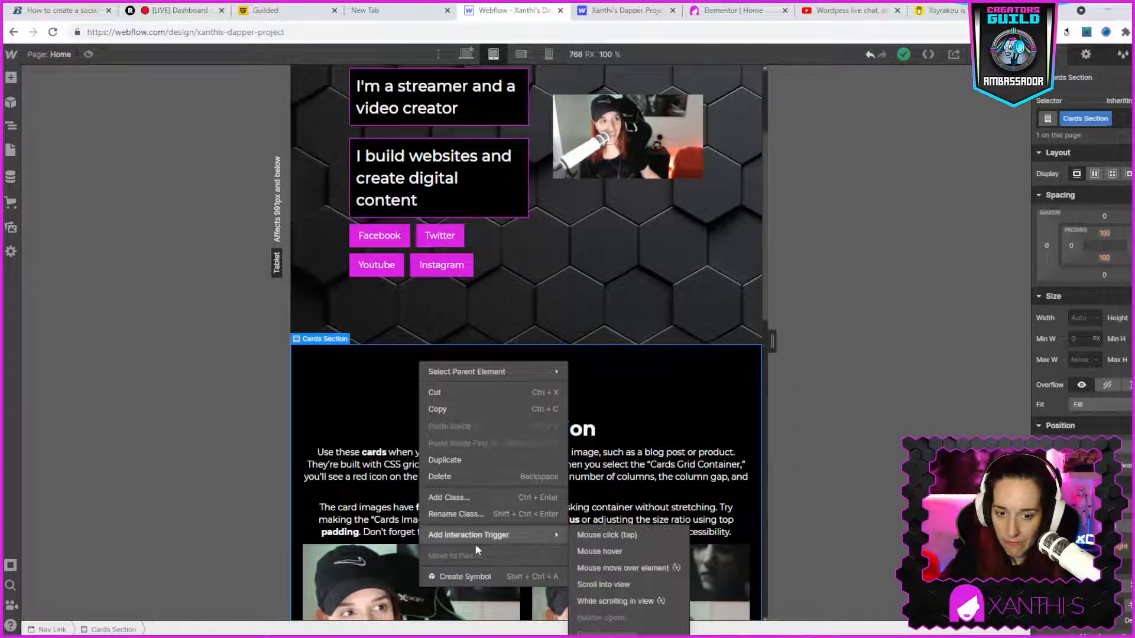
pyautogui.click(635, 285)
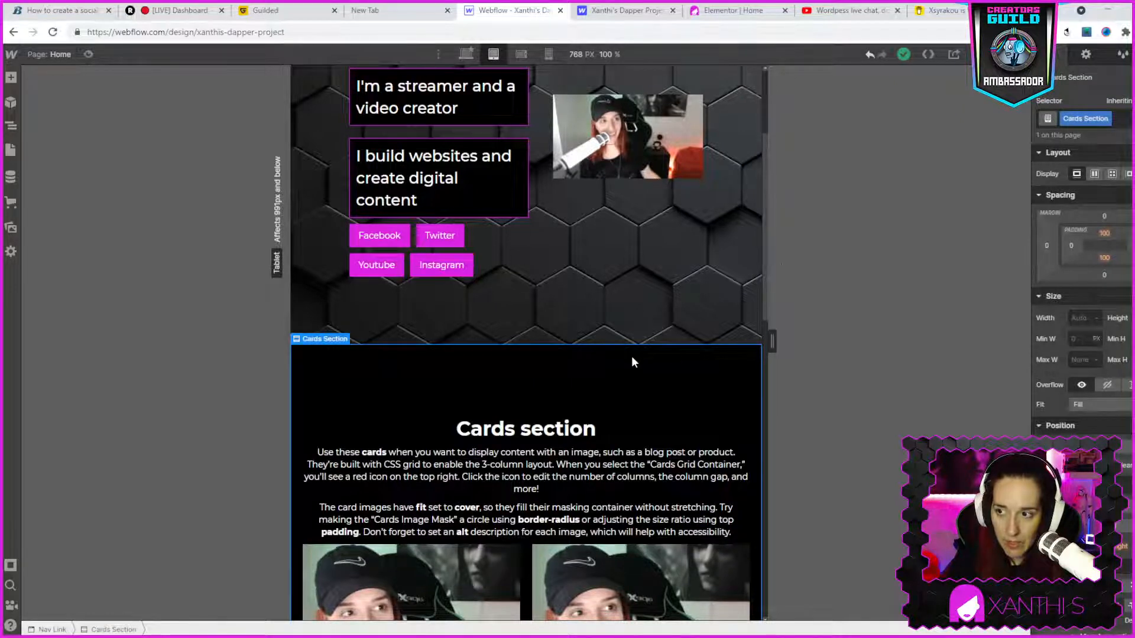
# - Return the canvas to the desktop breakpoint and look over the hero and cards section
pyautogui.scroll(3, 631, 362)
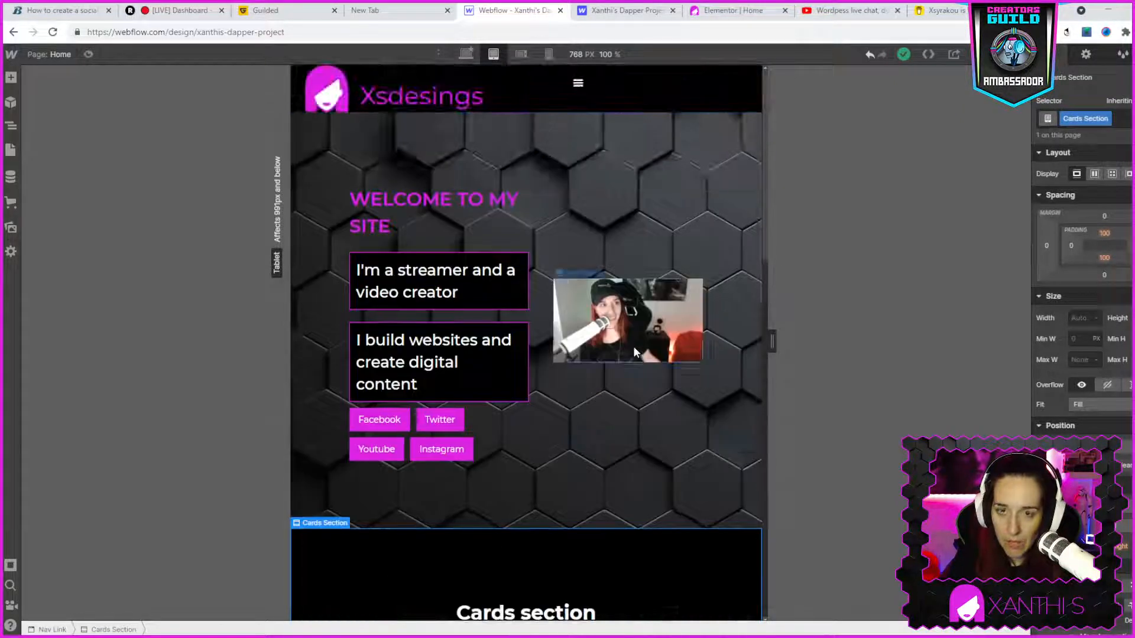
pyautogui.click(467, 55)
pyautogui.scroll(-5, 695, 275)
pyautogui.scroll(2, 695, 275)
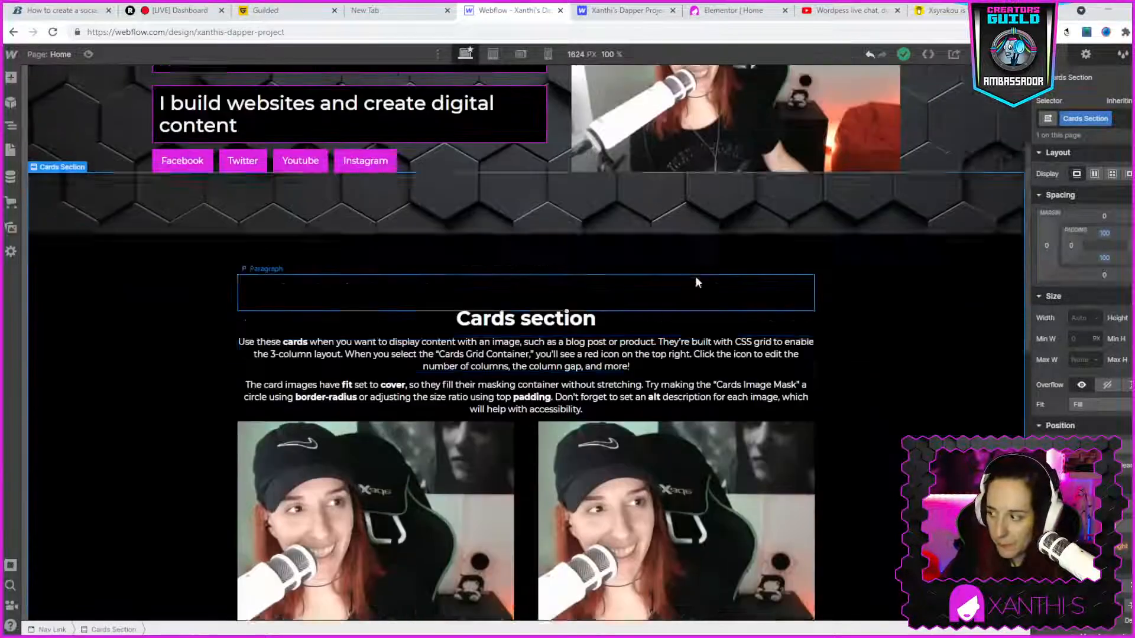